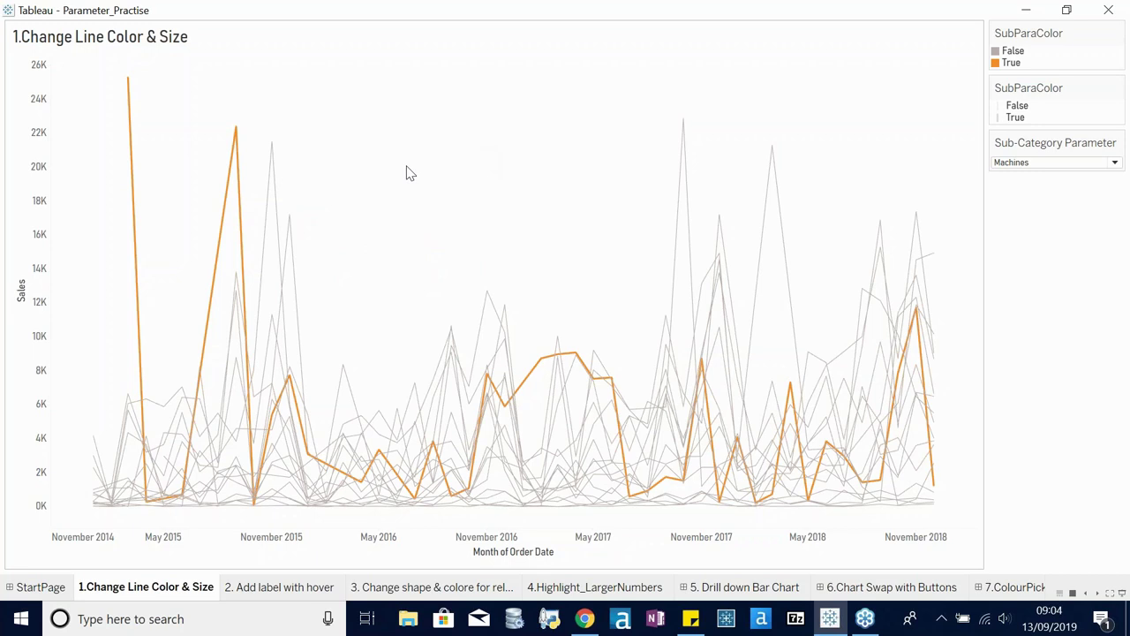
- Switch the Sub-Category Parameter to Bookcases and back to Machines from its dropdown
left_click(1006, 163)
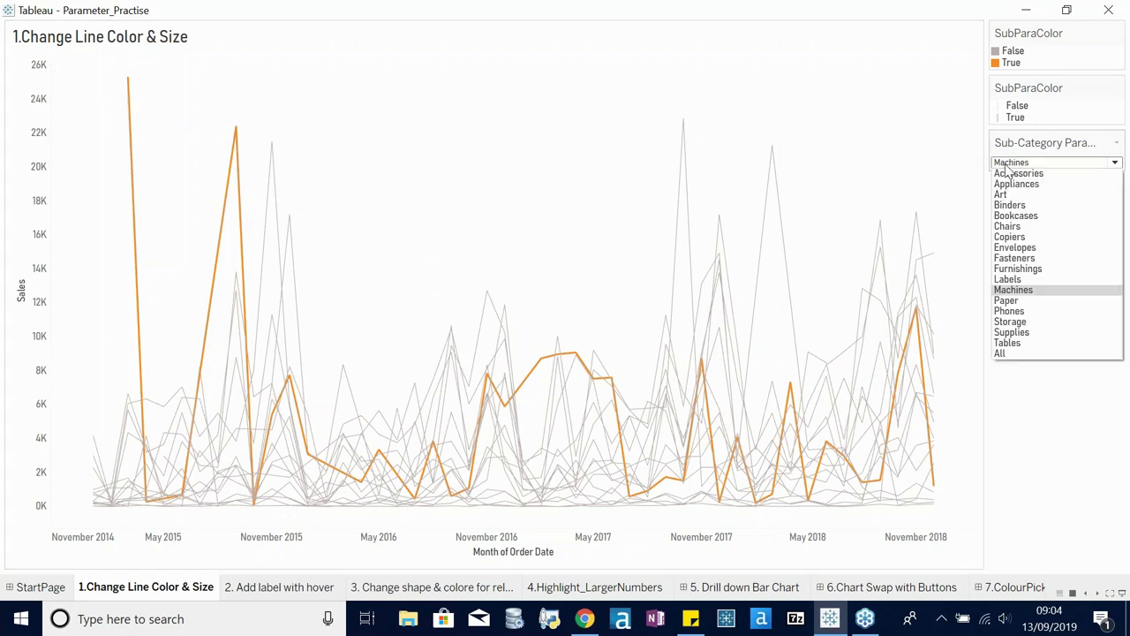
left_click(1017, 217)
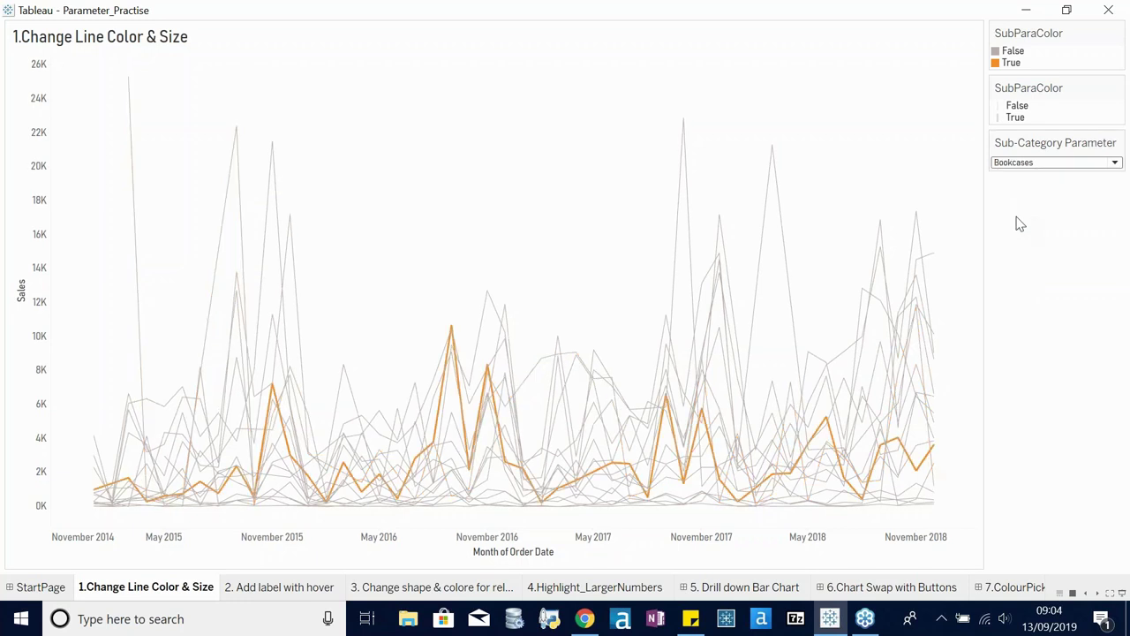
left_click(1016, 164)
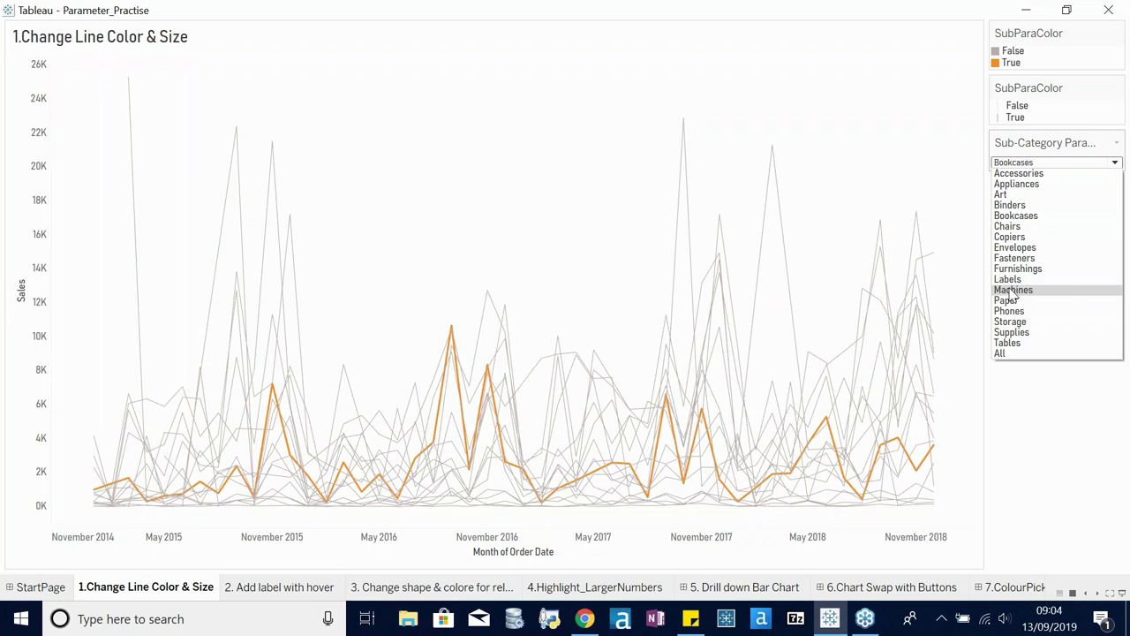
left_click(1013, 290)
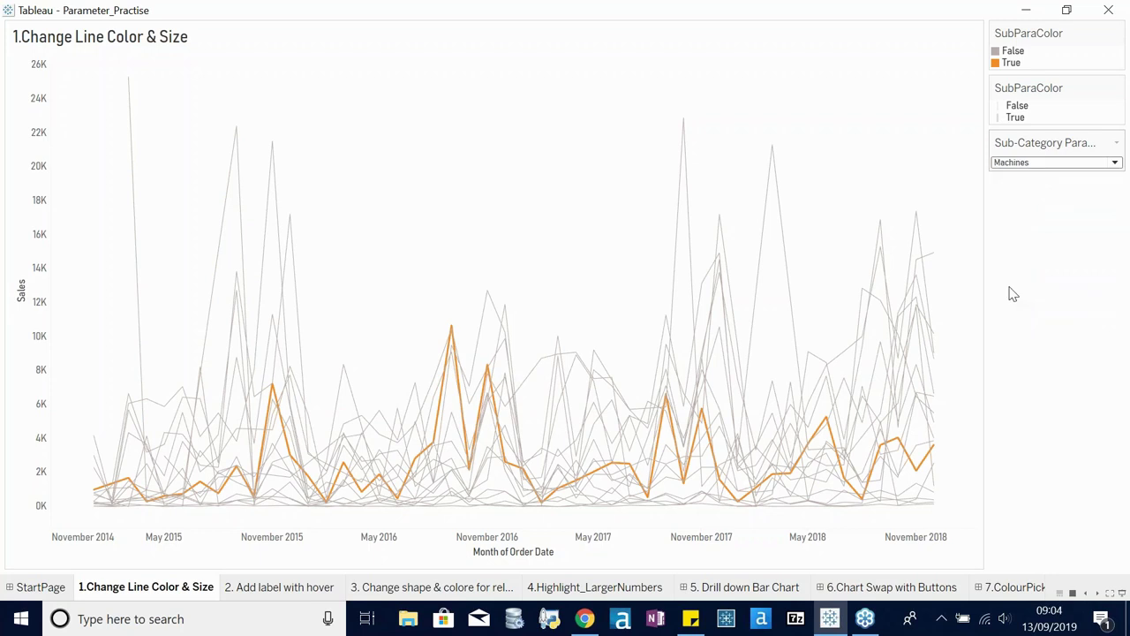
left_click(1026, 166)
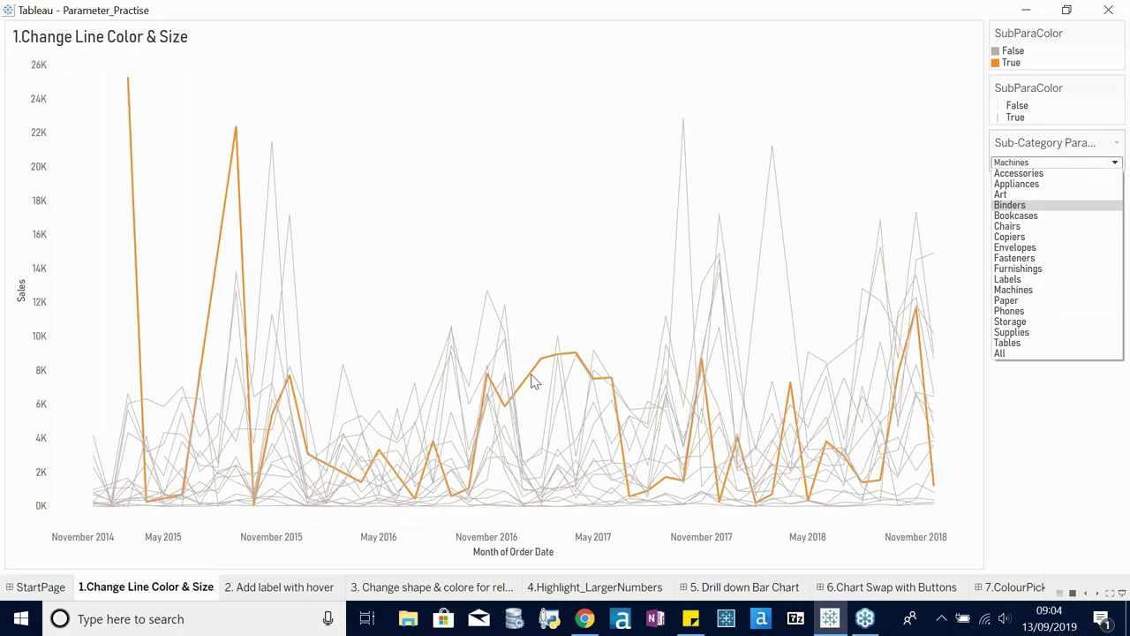
left_click(598, 245)
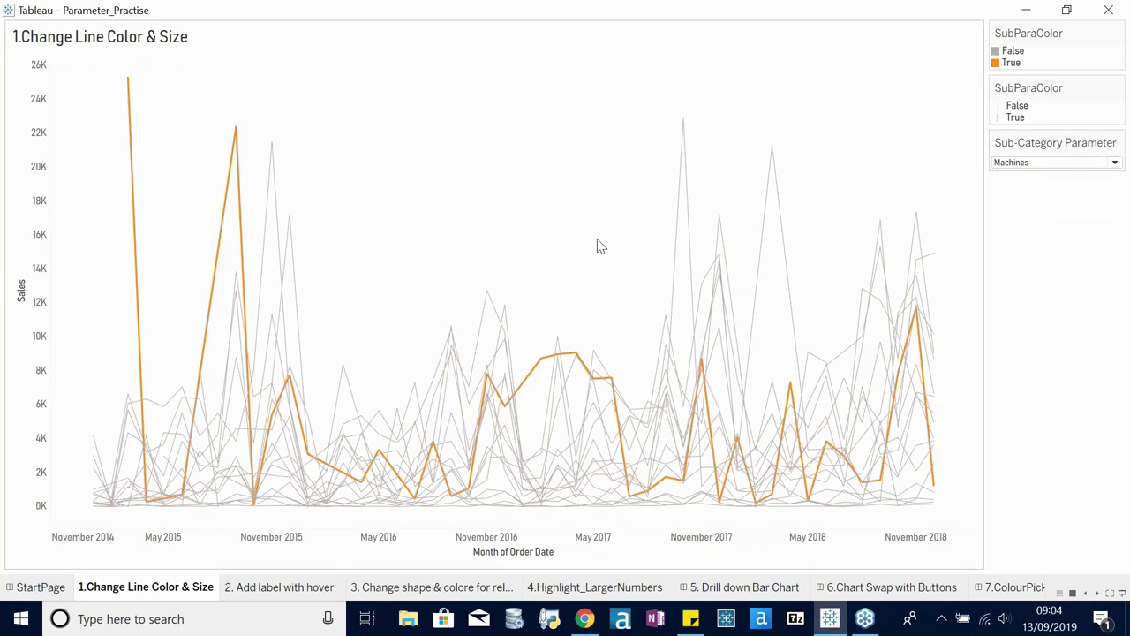
left_click(1006, 163)
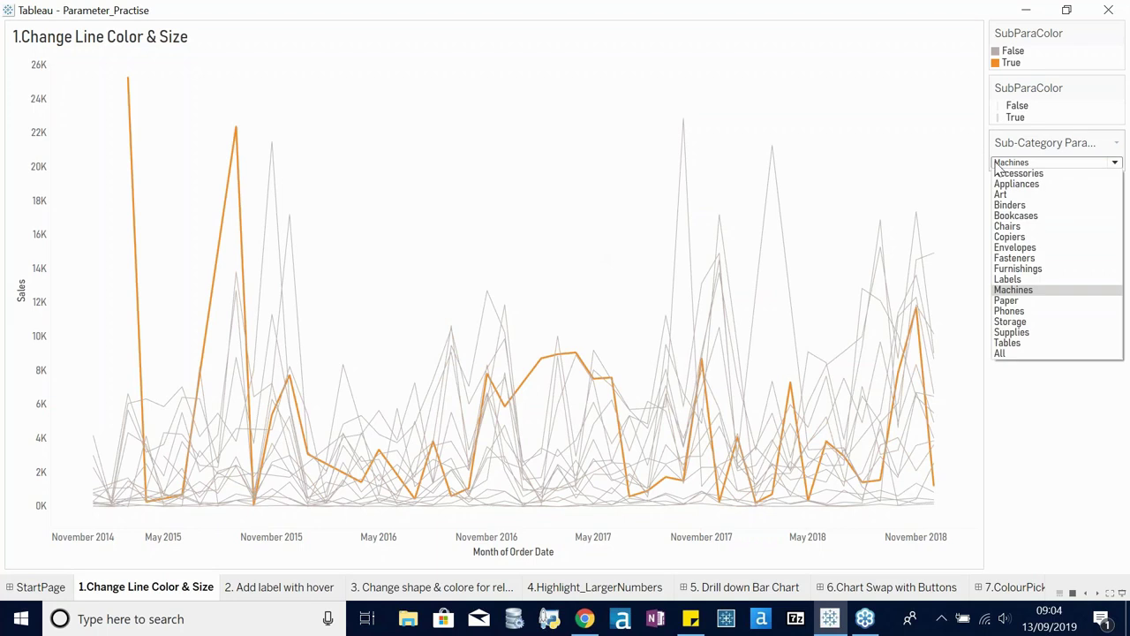
left_click(826, 129)
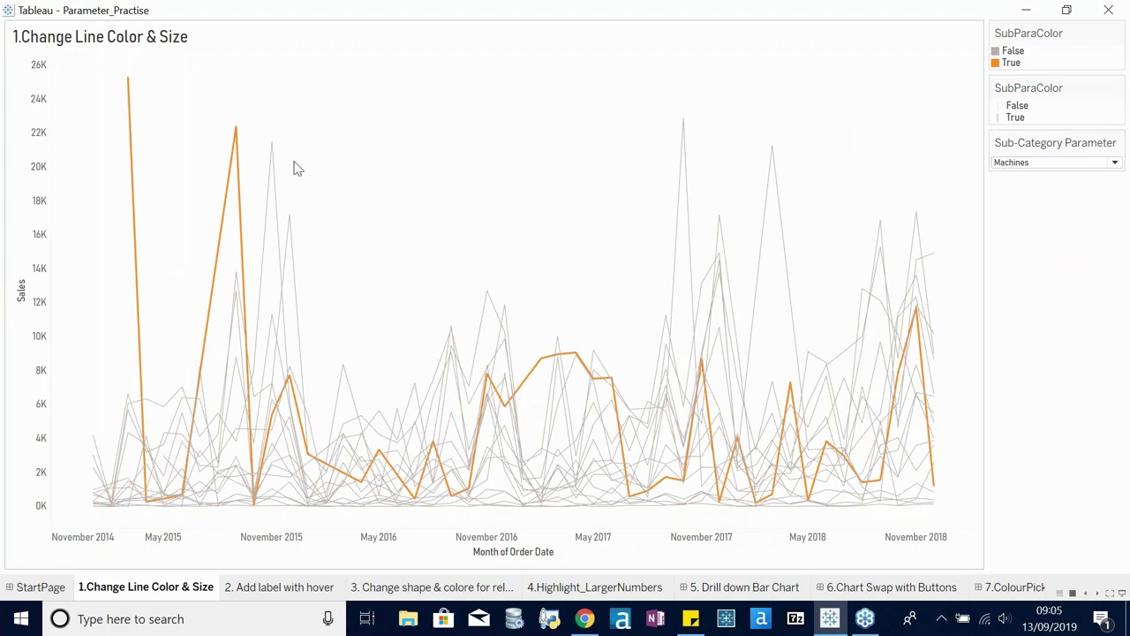
- Make Phones, then Copiers, the highlighted sub-category by selecting their lines
mouse_move(272, 152)
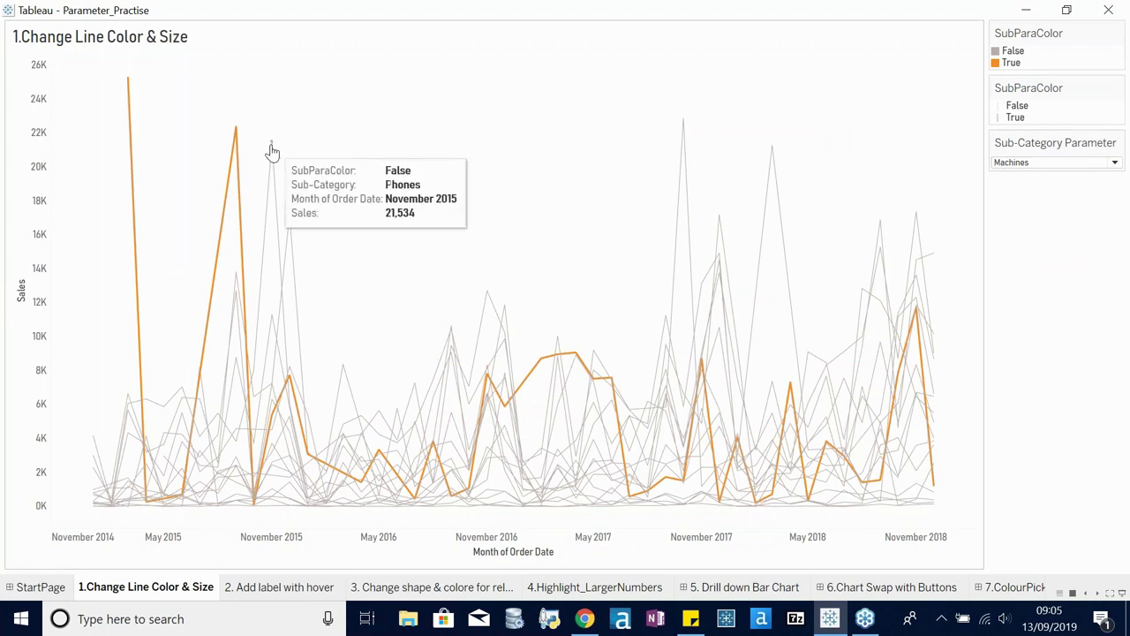
left_click(272, 143)
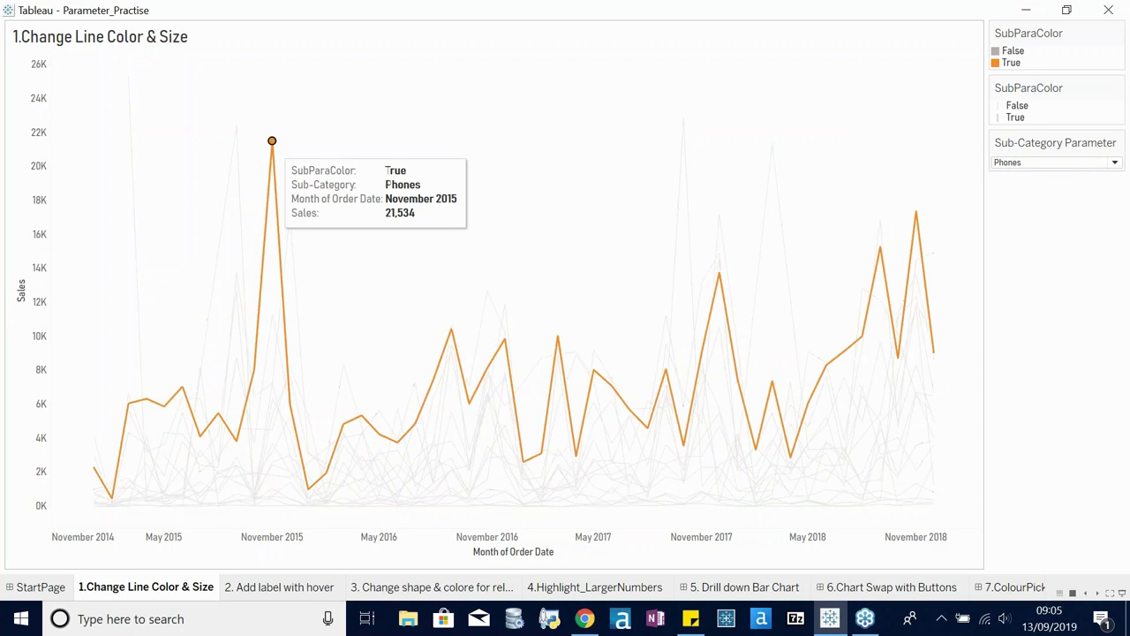
left_click(546, 155)
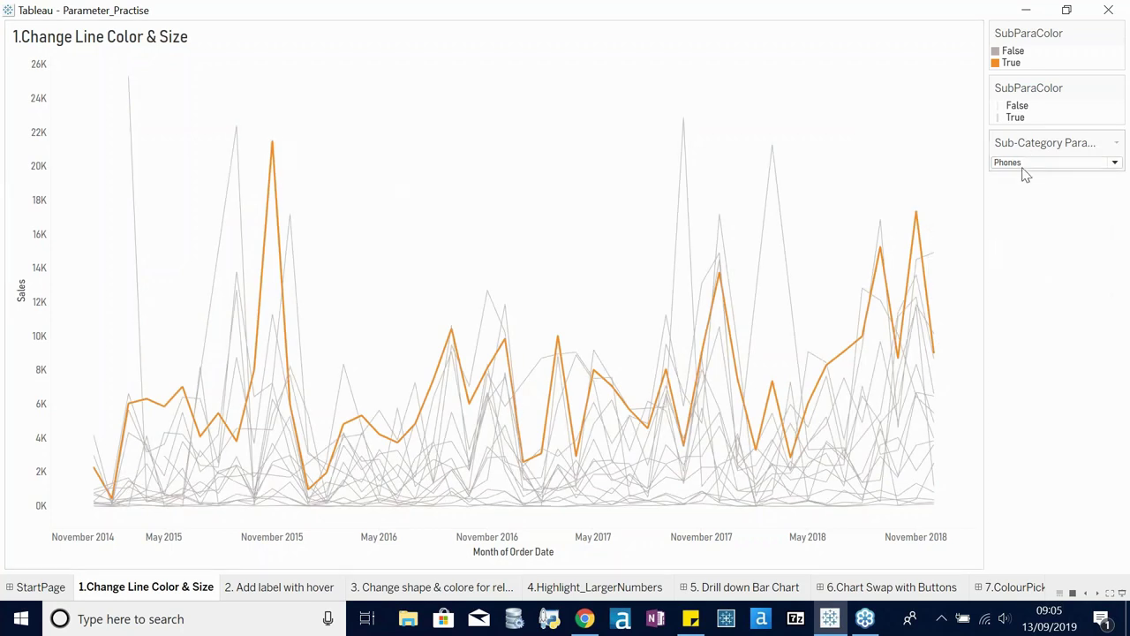
left_click(782, 195)
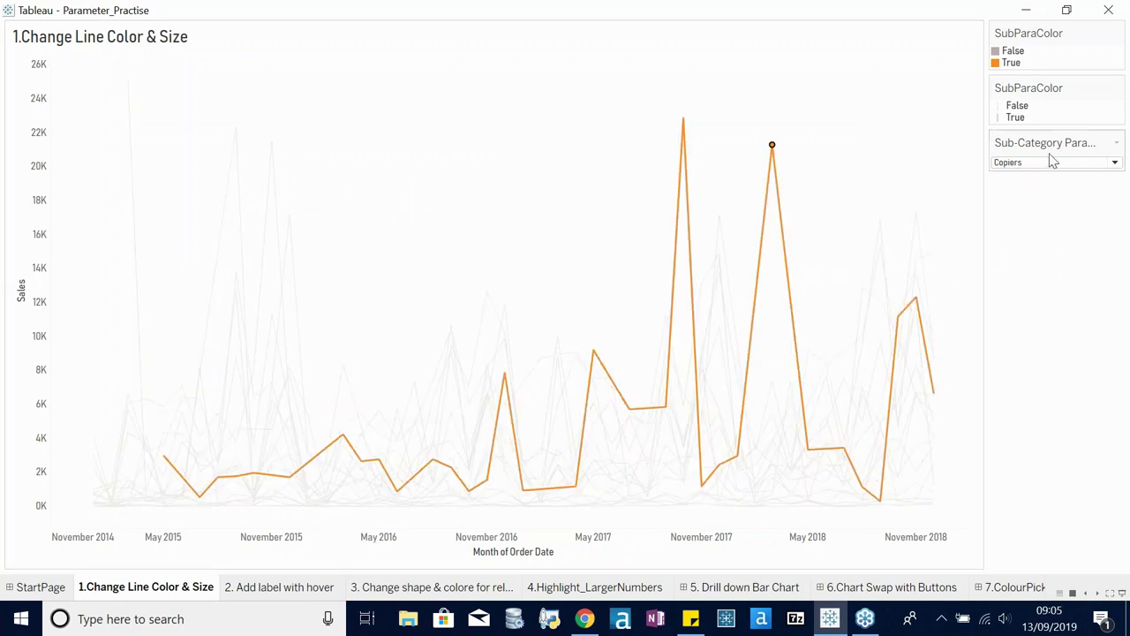
left_click(1018, 168)
left_click(880, 143)
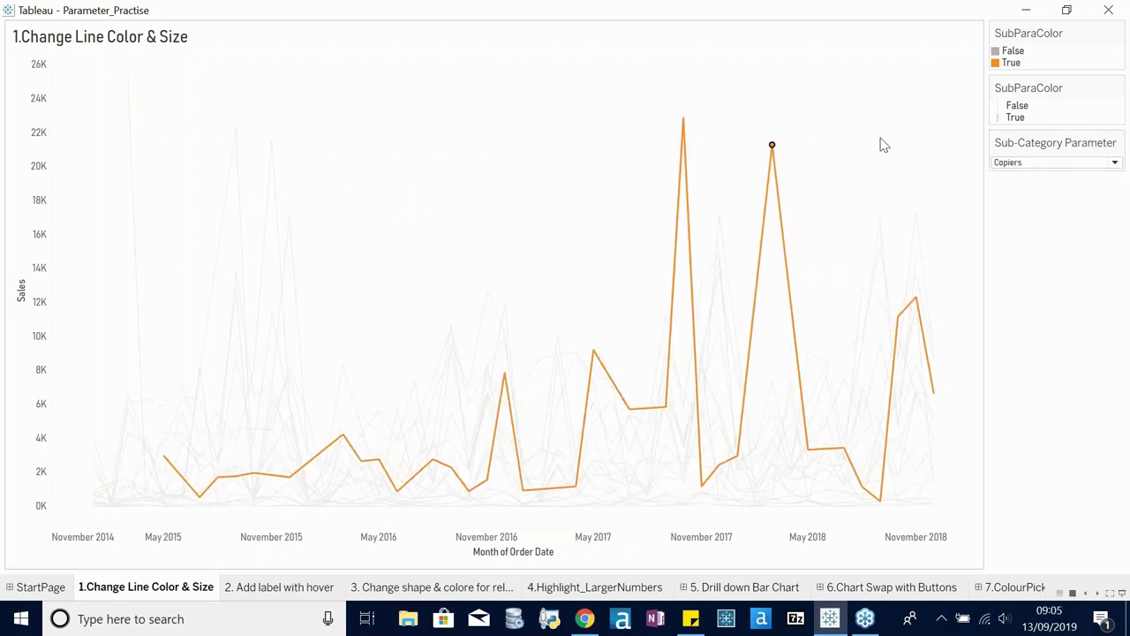
left_click(1037, 168)
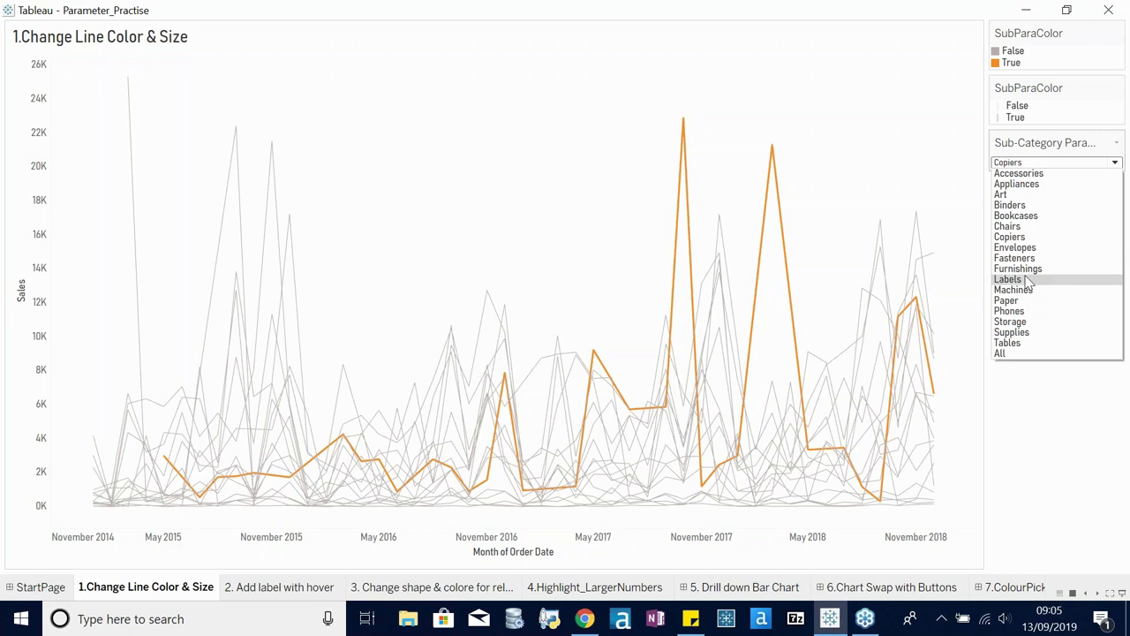
left_click(848, 200)
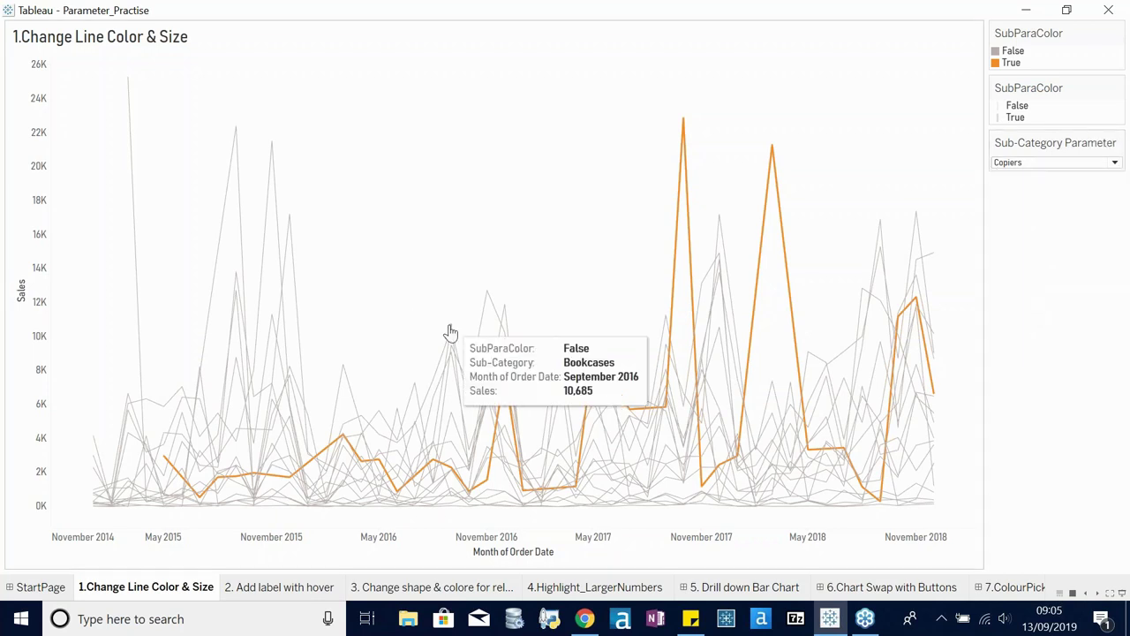
- Reselect Machines from its line and leave presentation mode
left_click(360, 481)
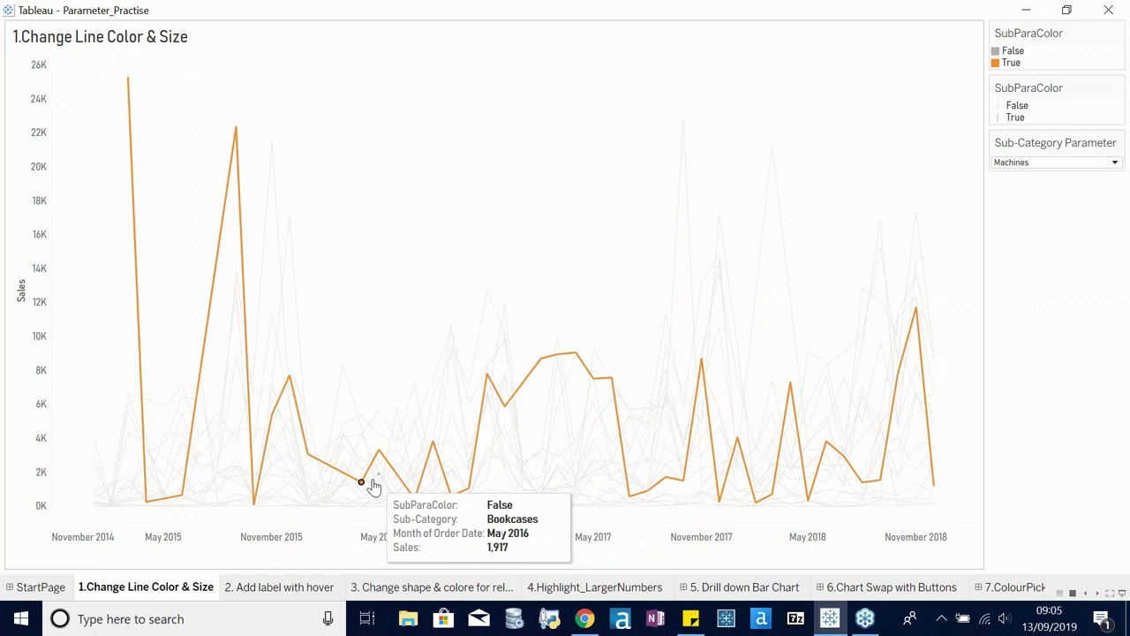
left_click(401, 249)
key("Escape")
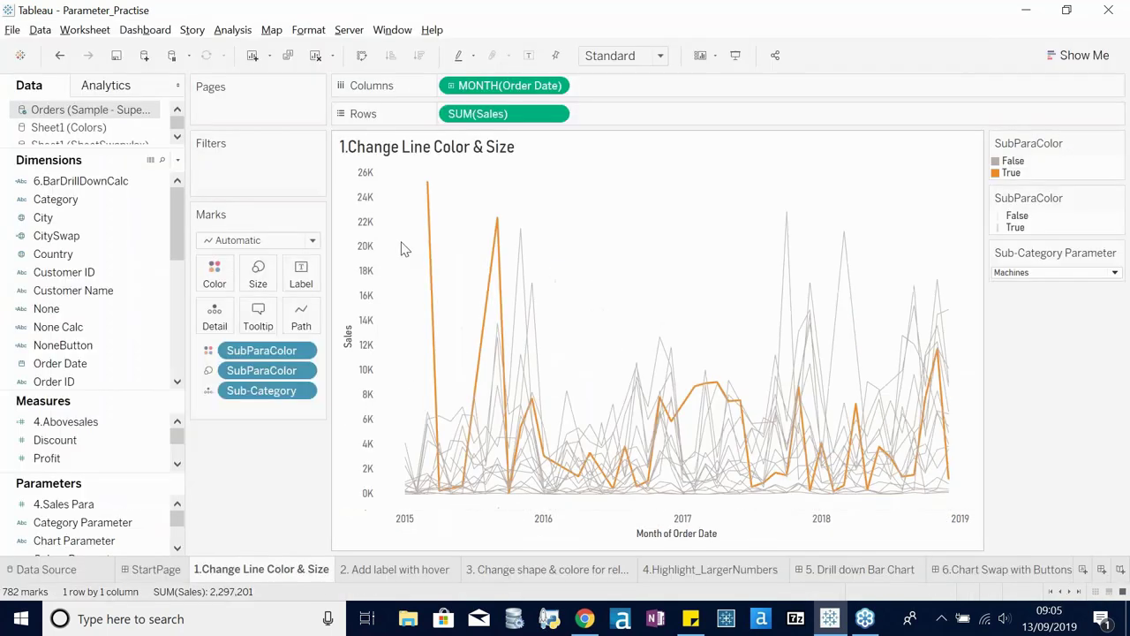
- Add a new worksheet with SUM(Sales) on Rows
left_click(1081, 571)
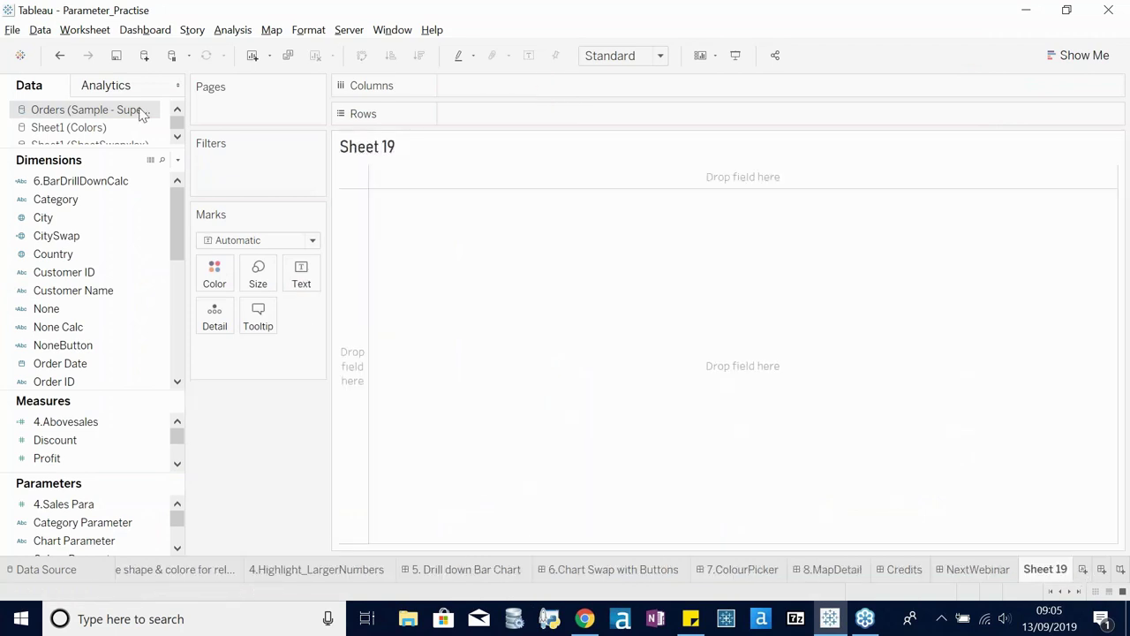
left_click(160, 166)
type("sal")
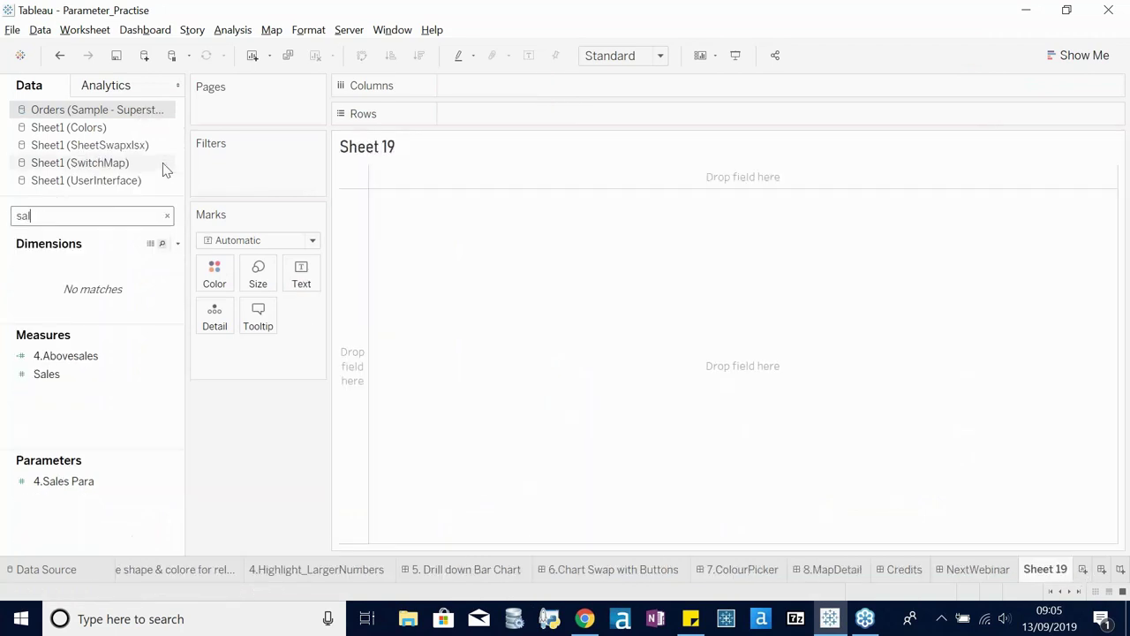
mouse_move(70, 373)
left_mouse_down()
mouse_move(144, 356)
mouse_move(573, 121)
left_mouse_up()
- Put Order Date on Columns as continuous months
double_click(65, 220)
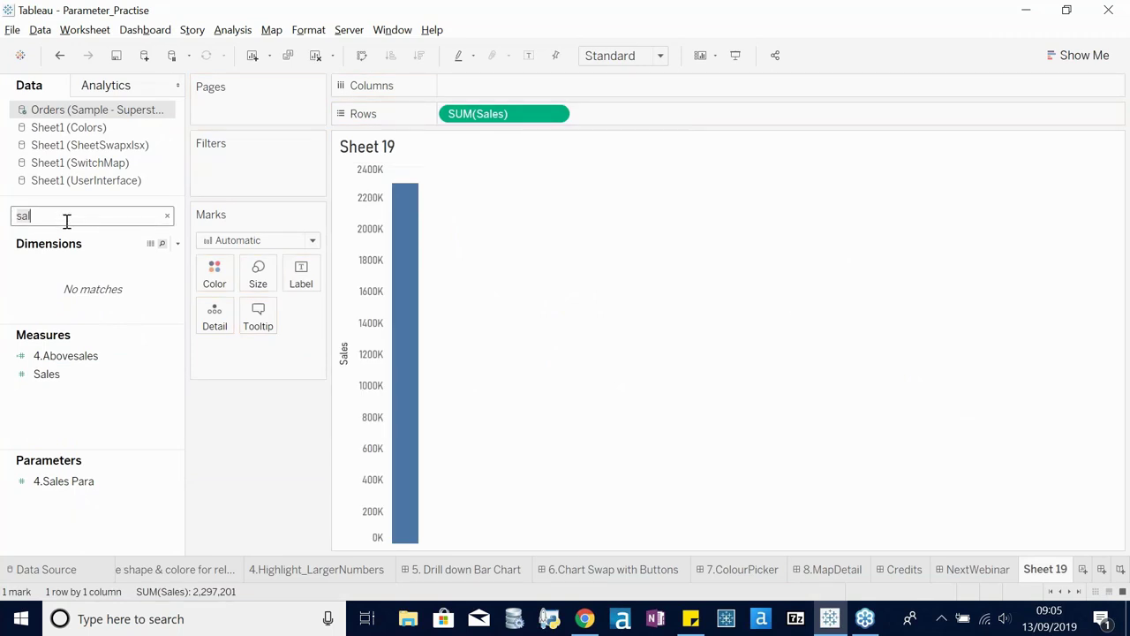
type("ord")
left_click(58, 265)
left_click_drag(58, 273, 570, 91)
left_click(555, 86)
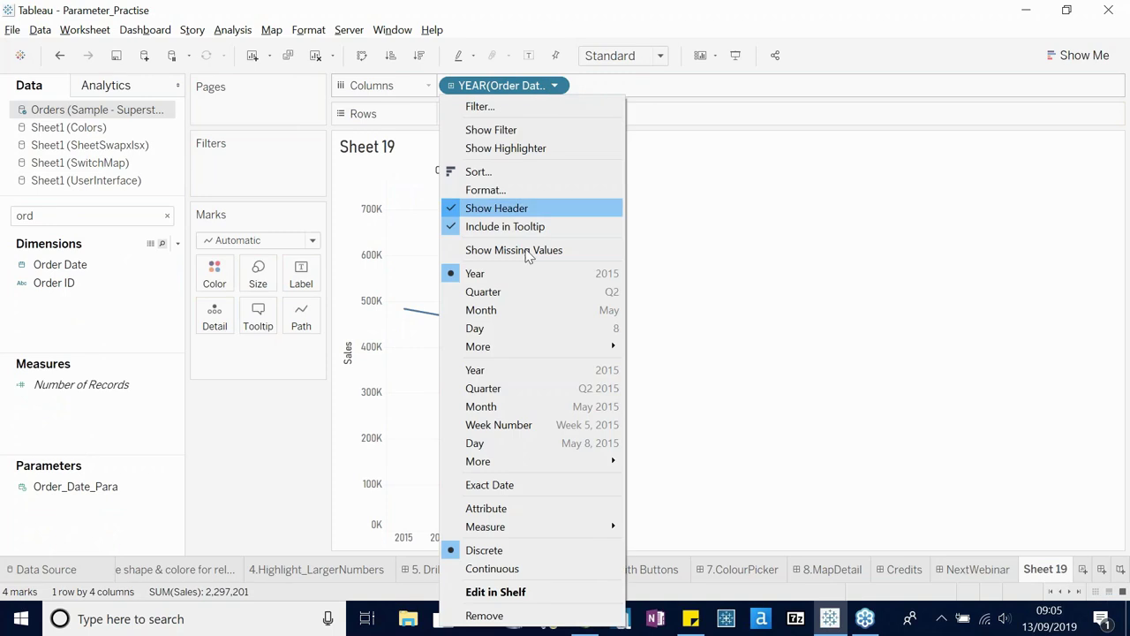
left_click(504, 406)
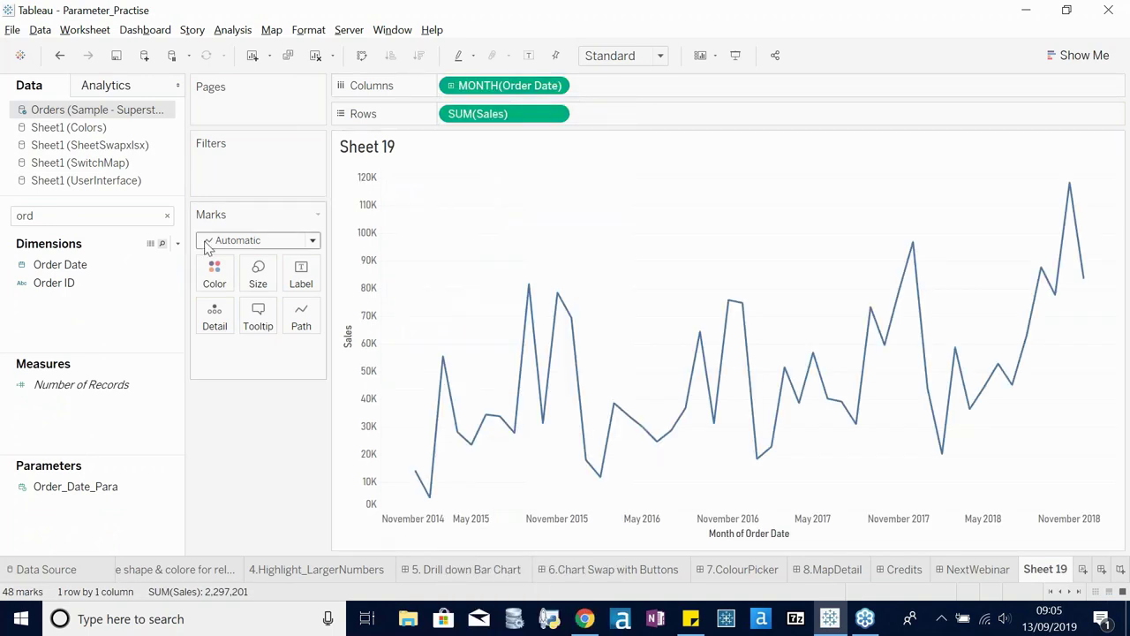
- Add Sub-Category to the marks, moving it from Color to Detail for uniform blue lines
left_click(167, 215)
type("sub")
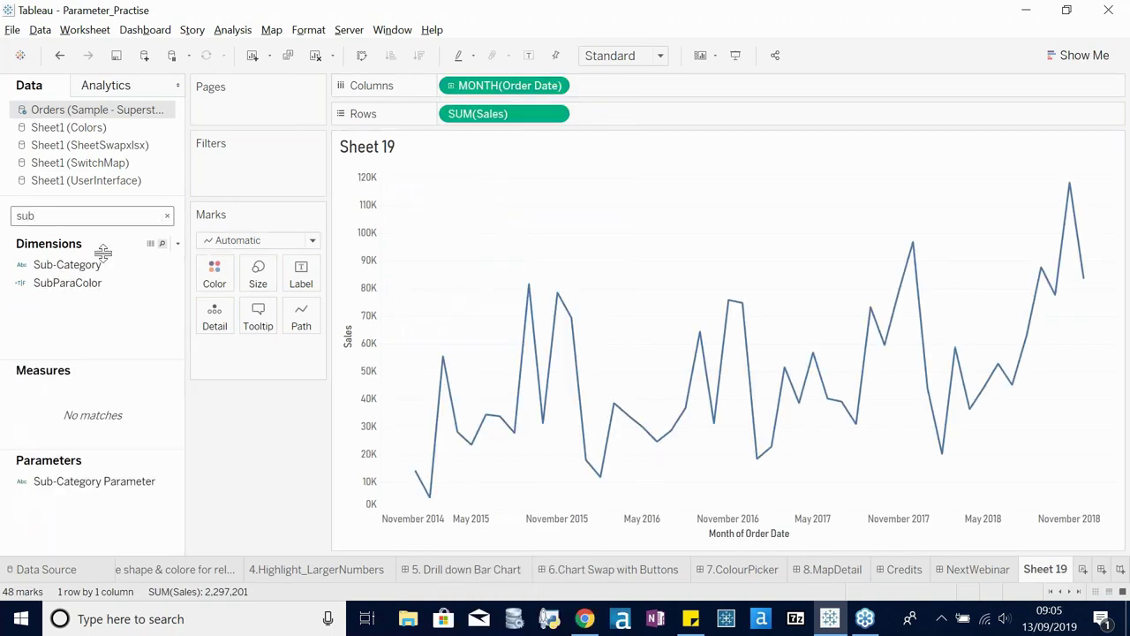
left_click_drag(67, 264, 214, 317)
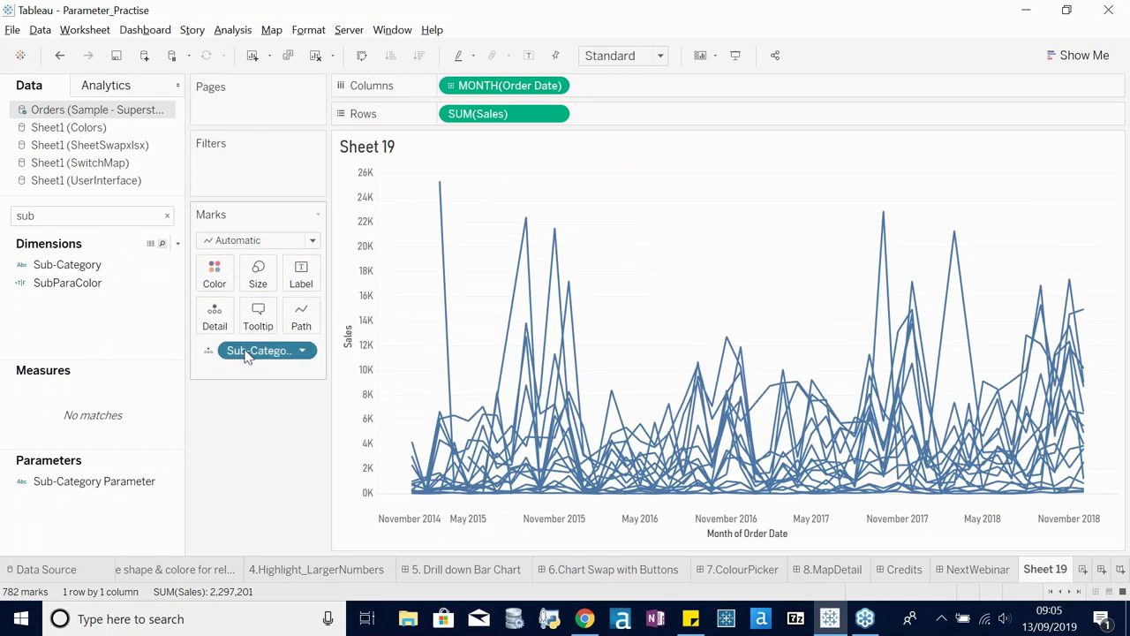
left_click_drag(248, 351, 215, 288)
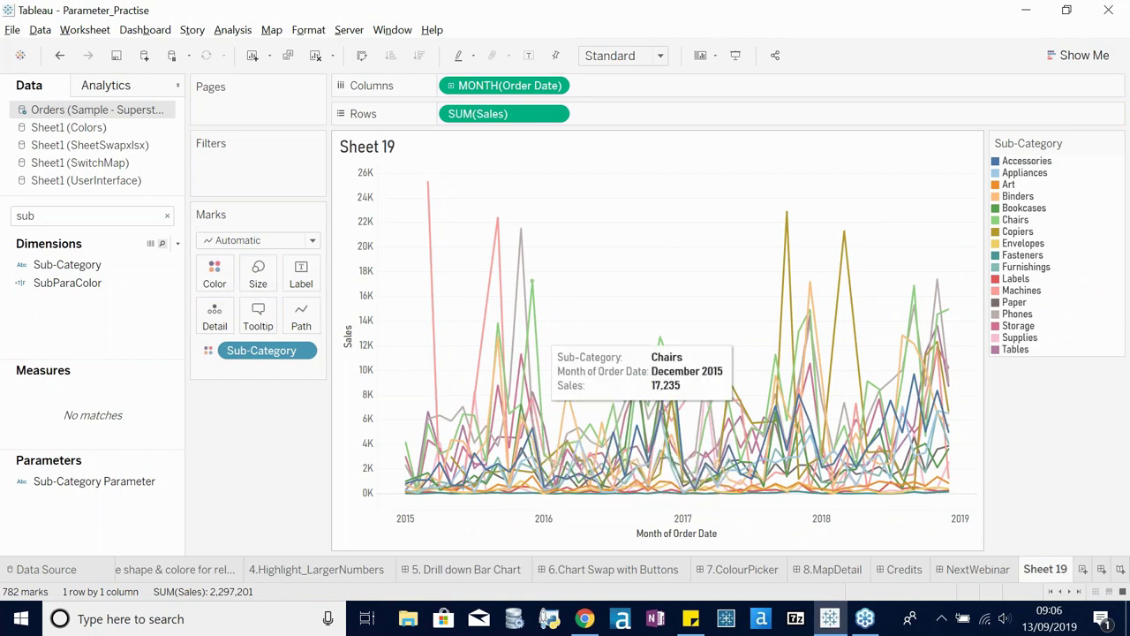
left_click_drag(234, 352, 214, 314)
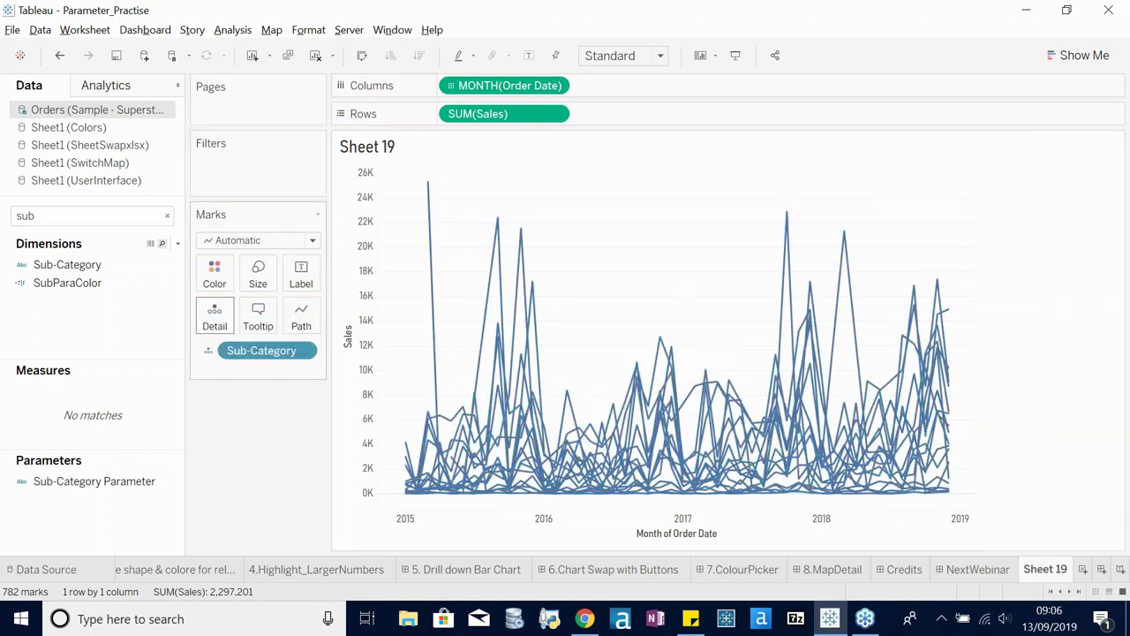
left_click(167, 217)
type("sub")
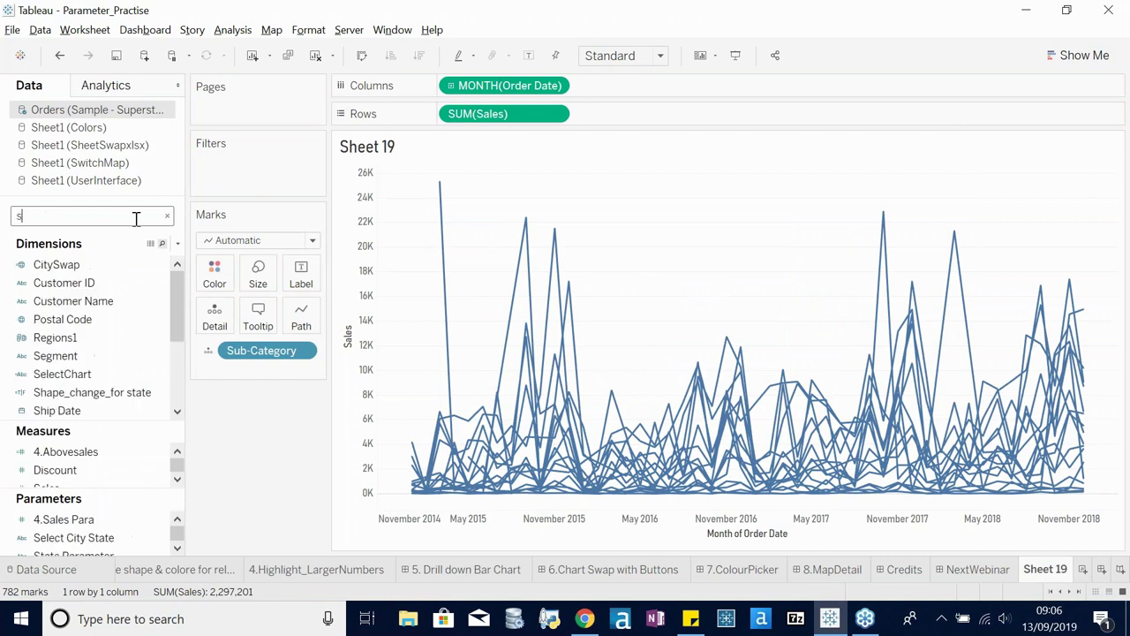
left_click(176, 265)
- Create Sub-Category Parameter 2 from the Sub-Category field's list of values
right_click(180, 263)
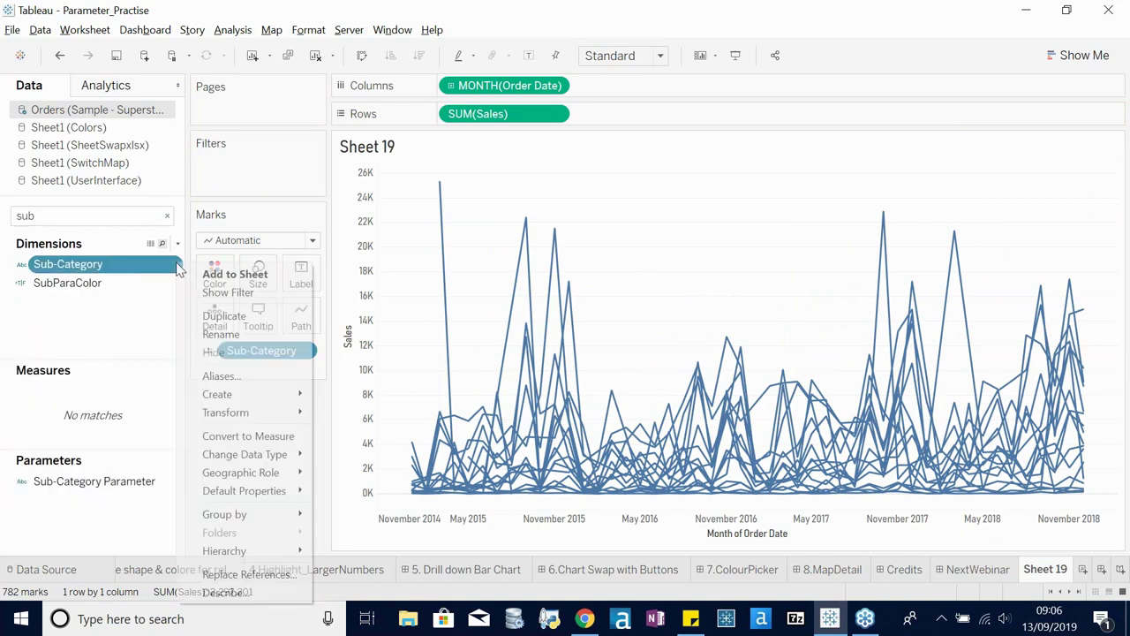
mouse_move(237, 390)
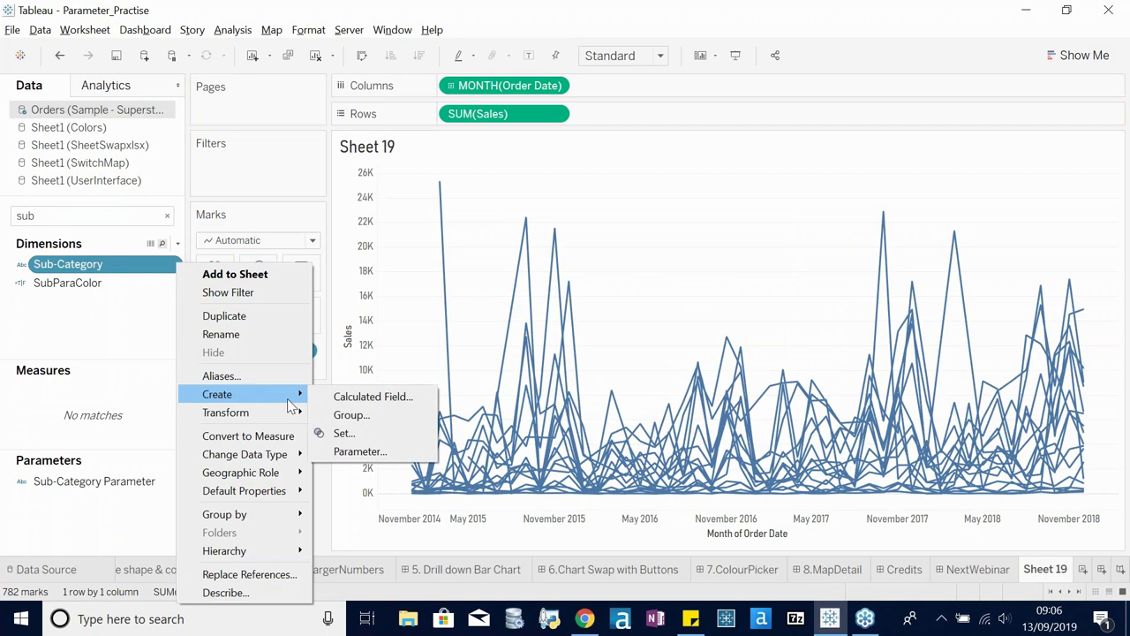
left_click(354, 451)
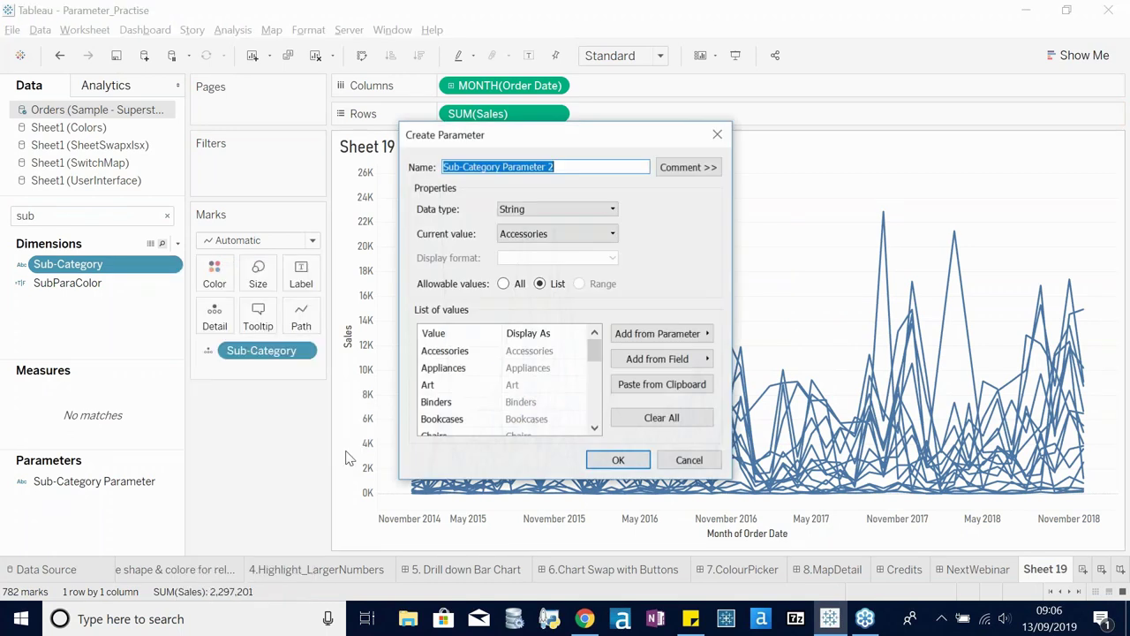
left_click(582, 164)
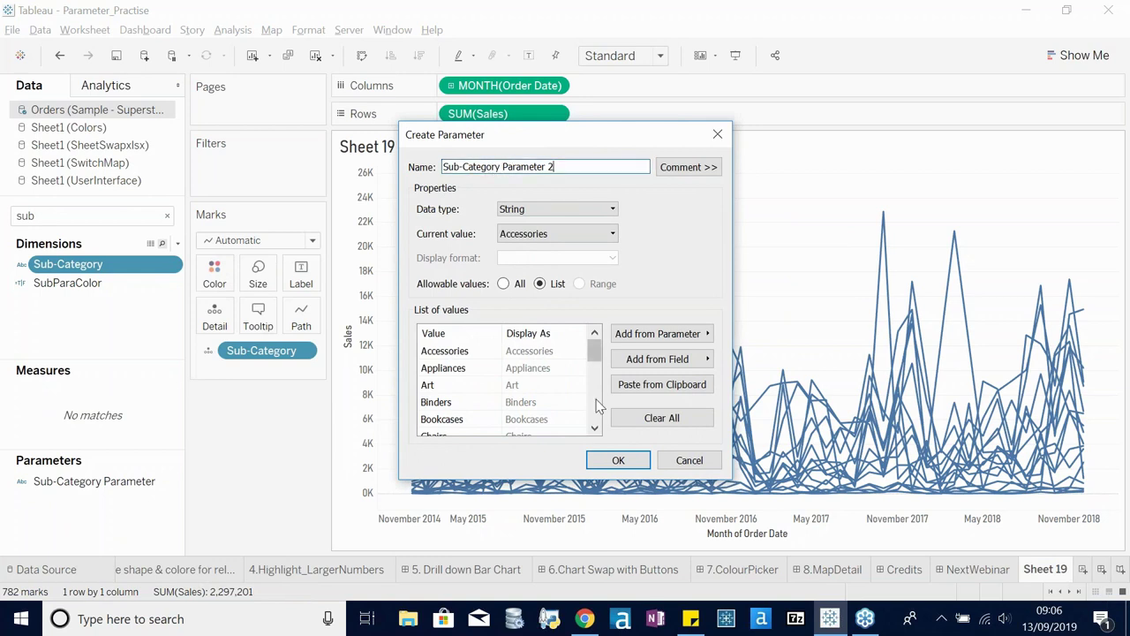
left_click_drag(595, 353, 595, 402)
left_click(618, 461)
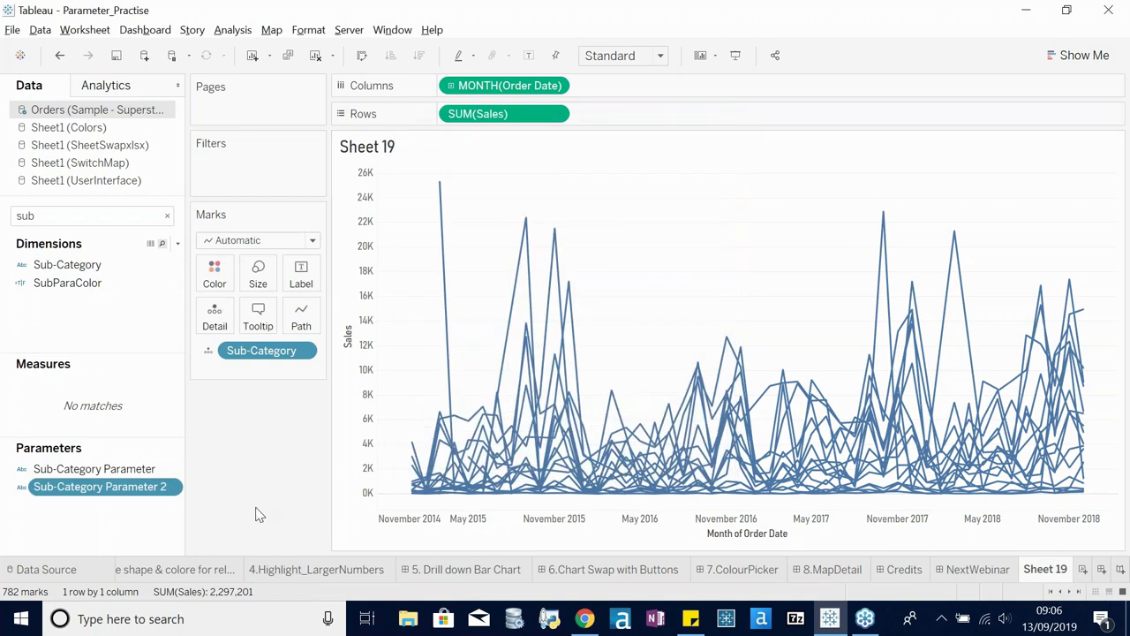
- Show the Sub-Category Parameter 2 control beside the chart
left_click(164, 493)
left_click(157, 521)
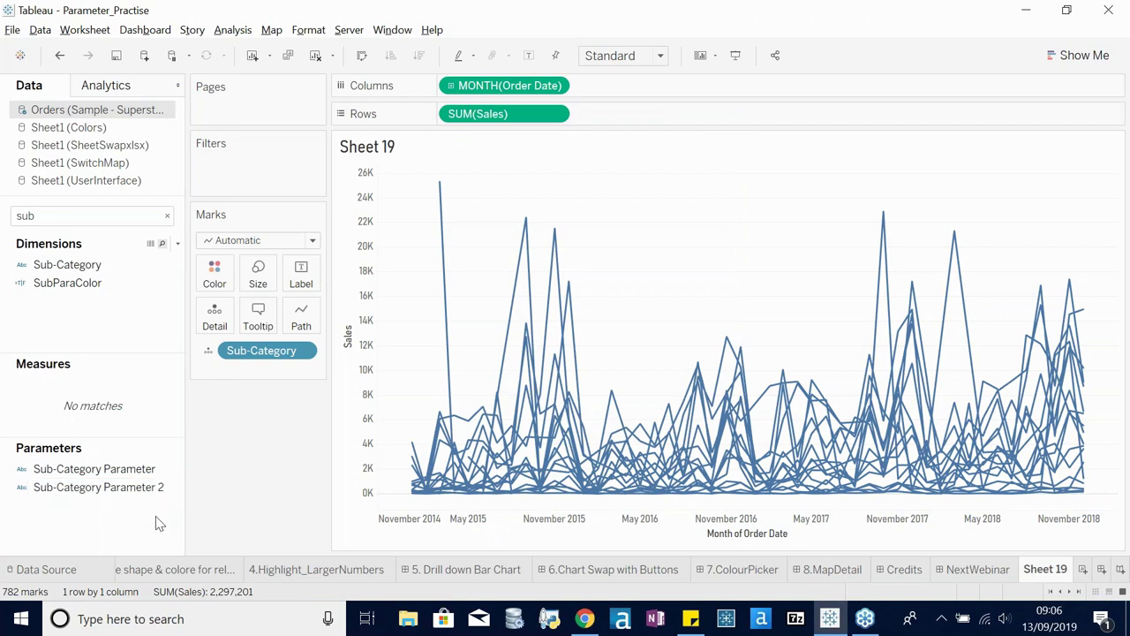
right_click(177, 487)
left_click(265, 225)
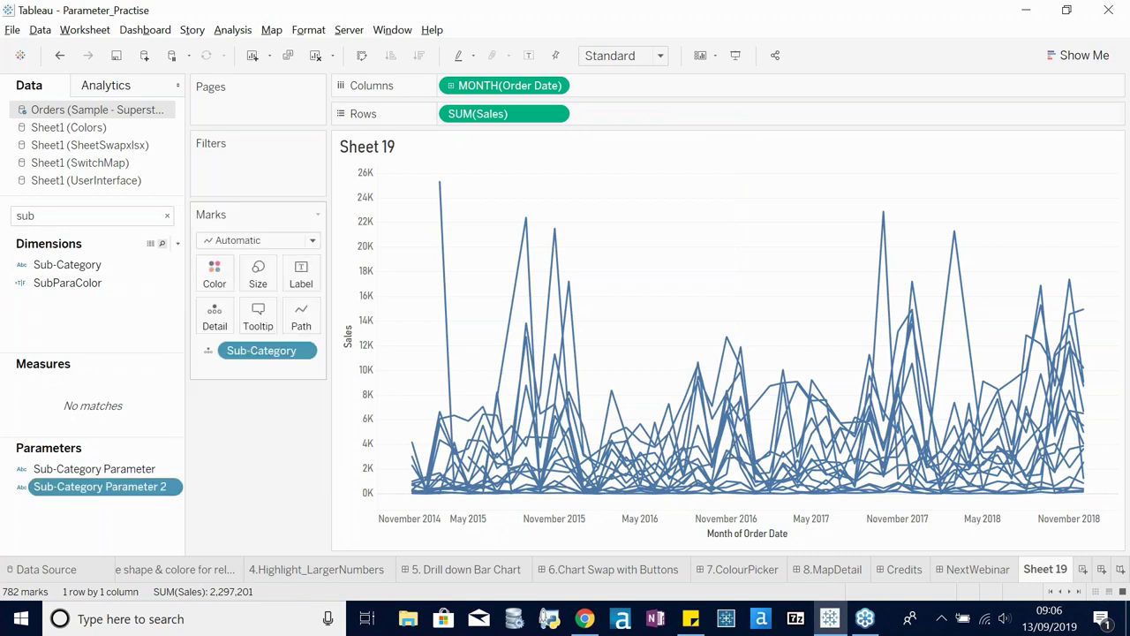
- Start a calculated field with the formula [Sub-Category Parameter 2]=[Sub-Category]
left_click(167, 216)
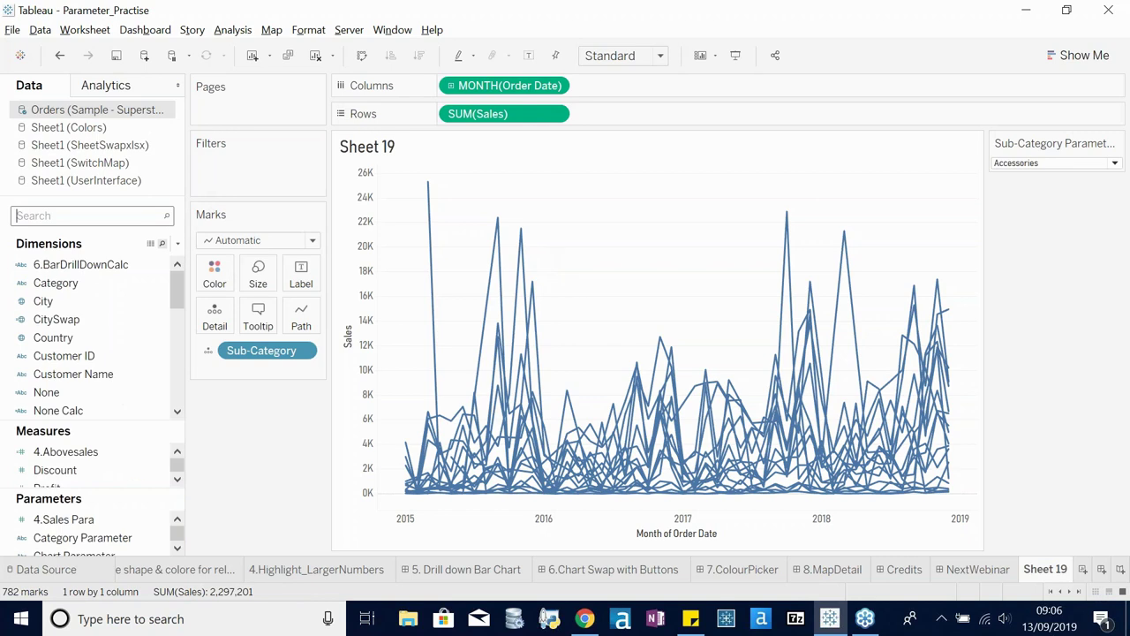
left_click(178, 244)
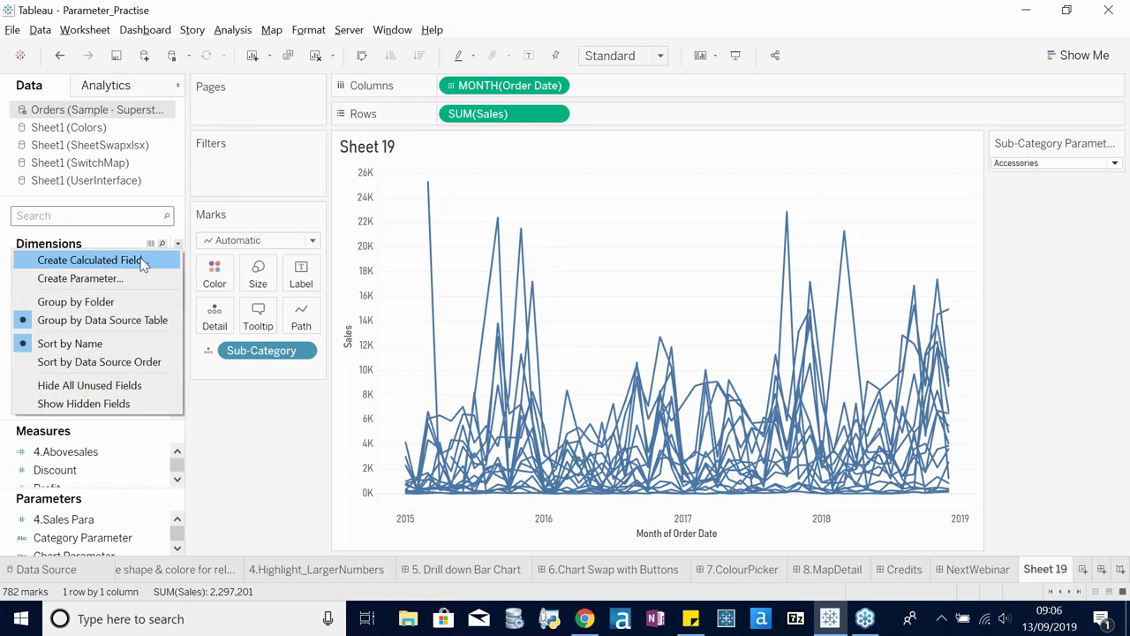
left_click(142, 258)
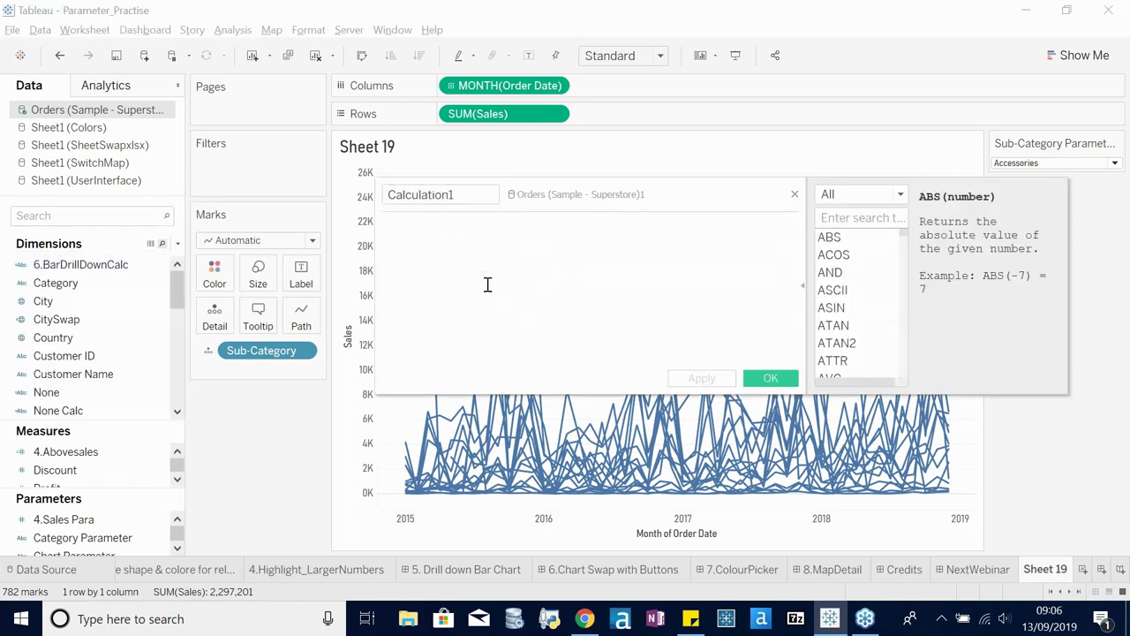
type("sub")
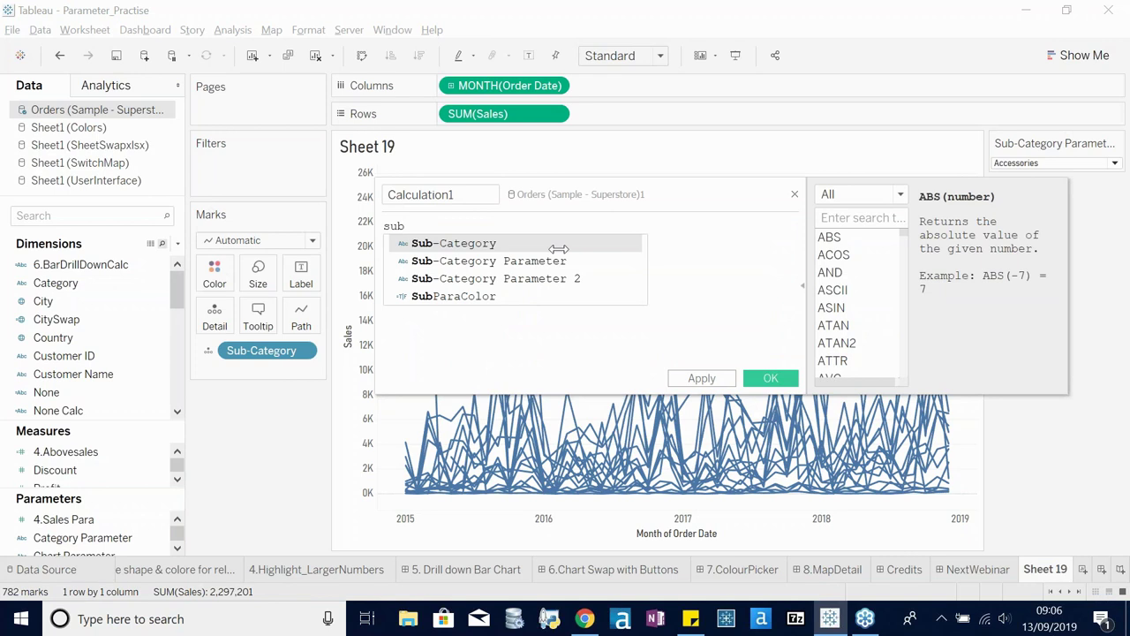
double_click(560, 277)
left_click_drag(670, 194, 590, 244)
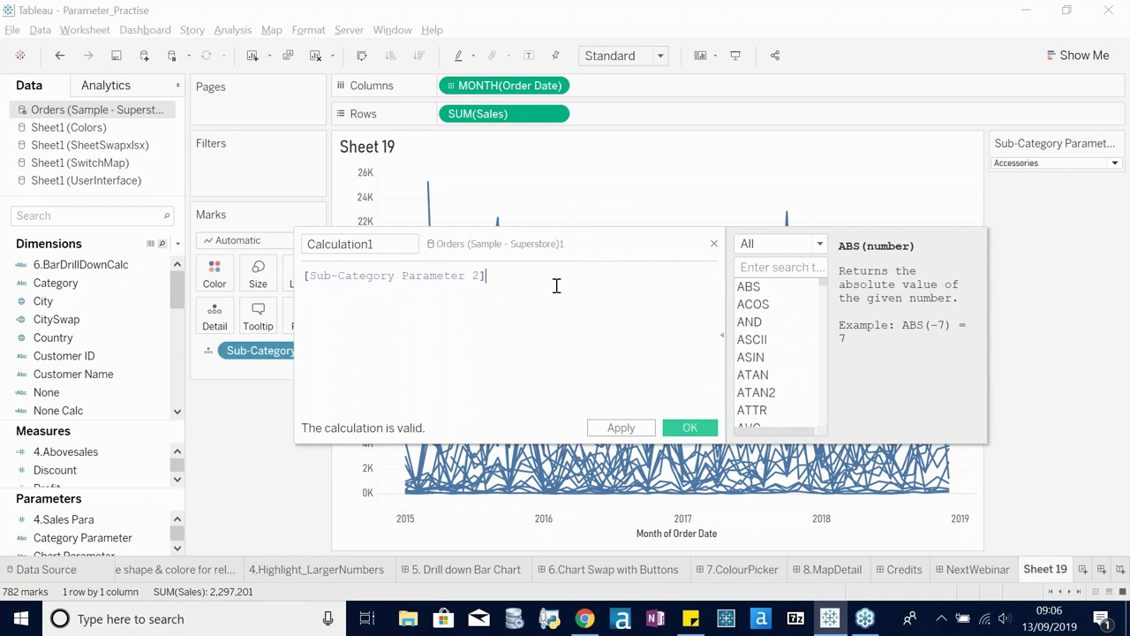
type("=")
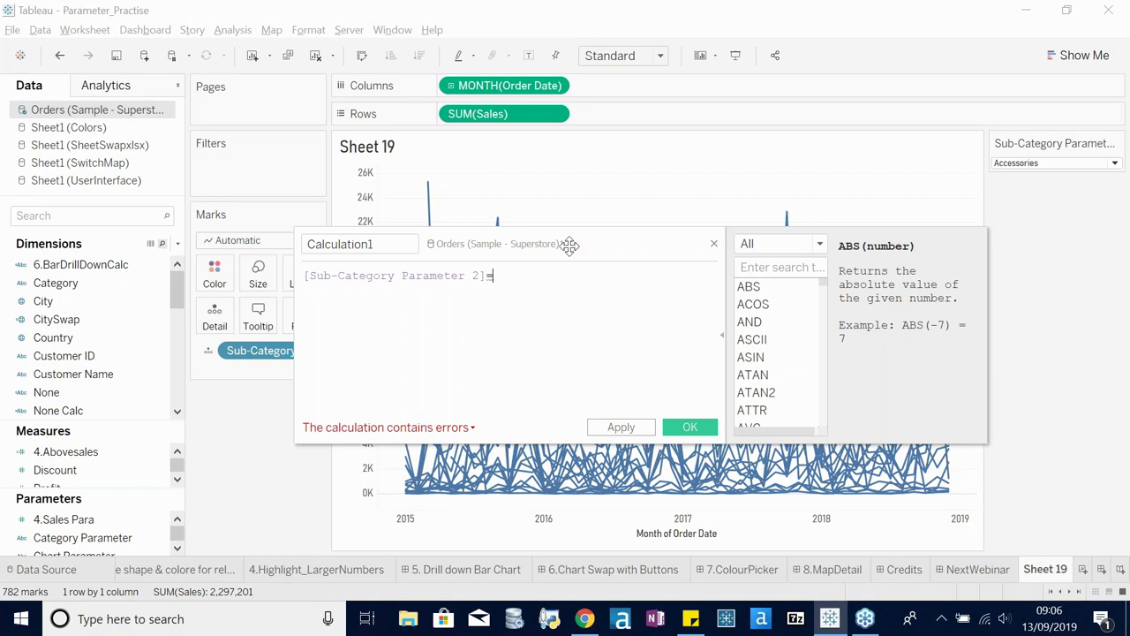
type("[Sub")
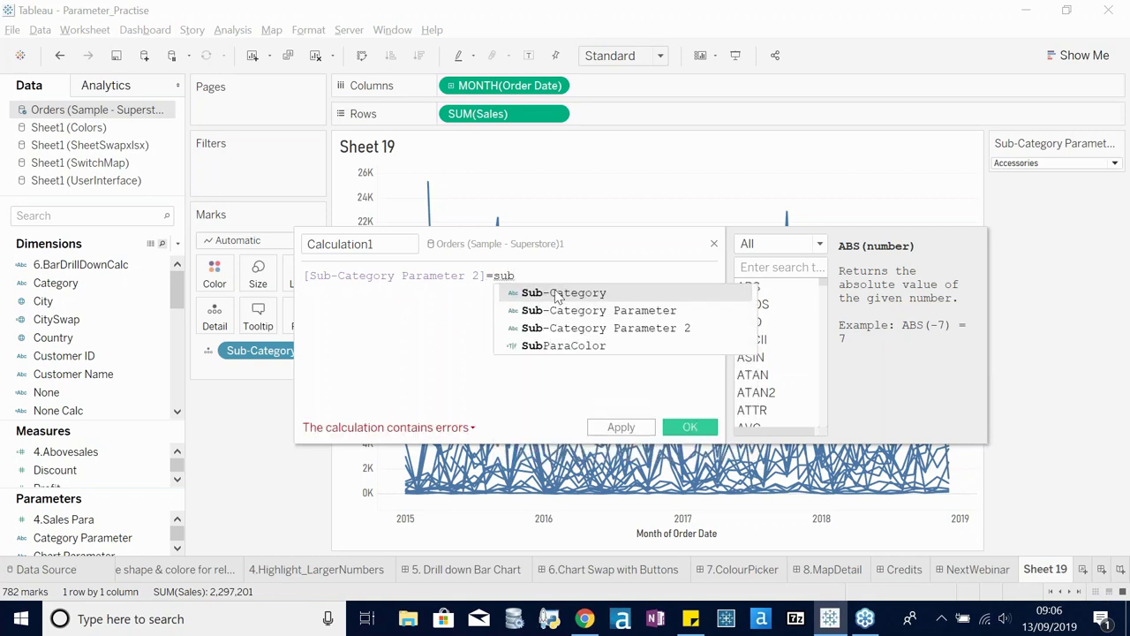
key("Return")
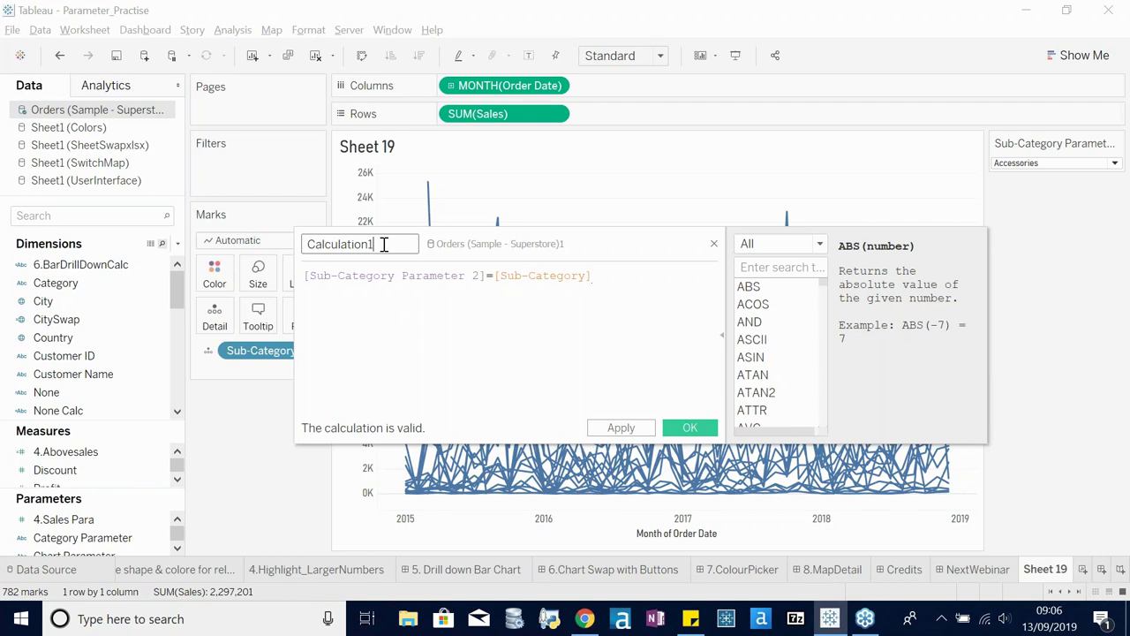
- Name the calculation HighlightSubcategory and save it
double_click(384, 244)
key("BackSpace")
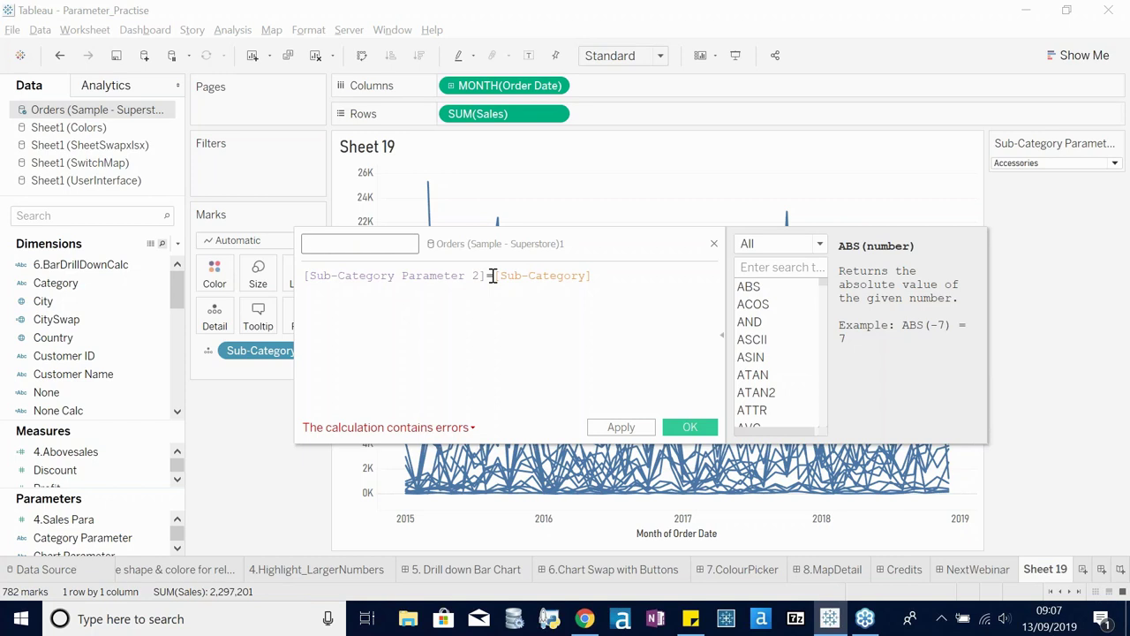
left_click(393, 250)
type("tegory")
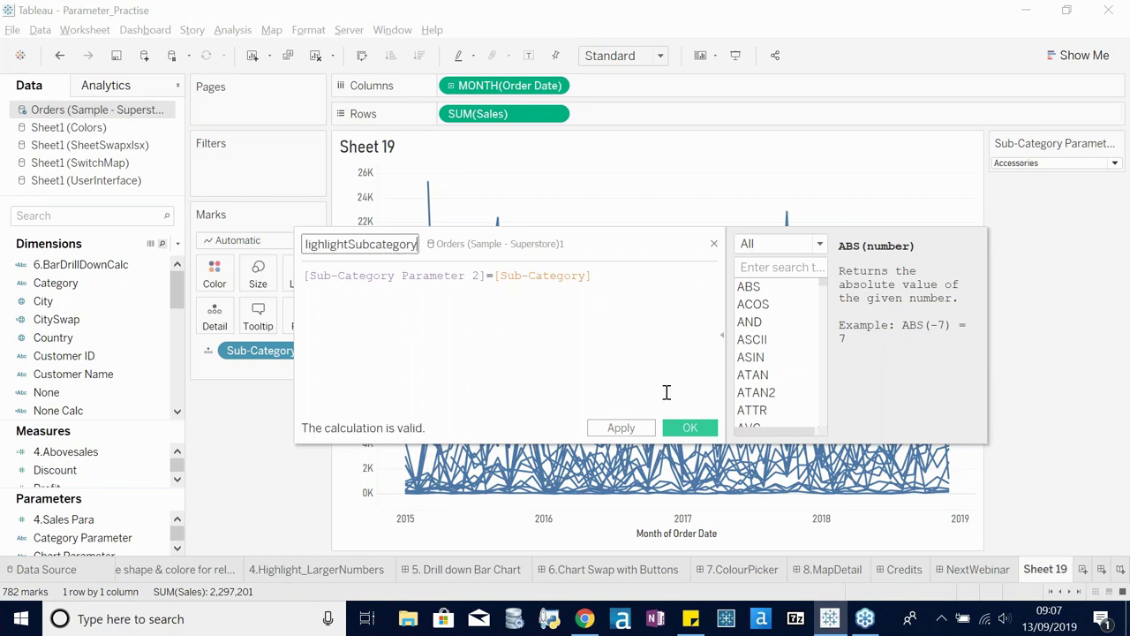
left_click(690, 427)
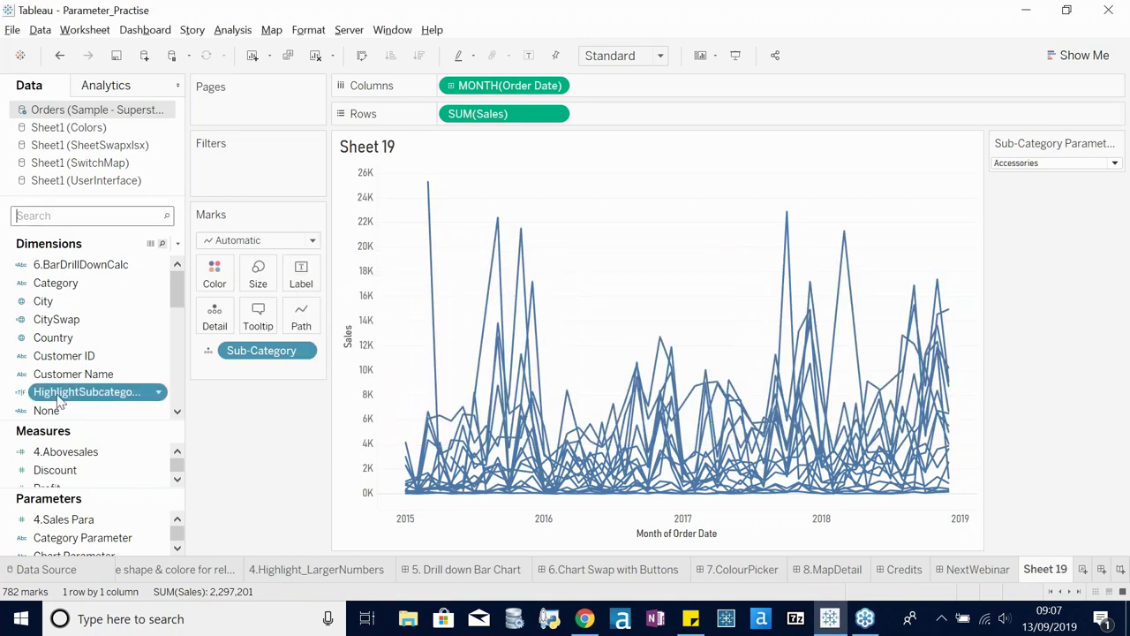
- Colour the lines by HighlightSubcategory and set the parameter to Appliances
left_click_drag(59, 402, 215, 275)
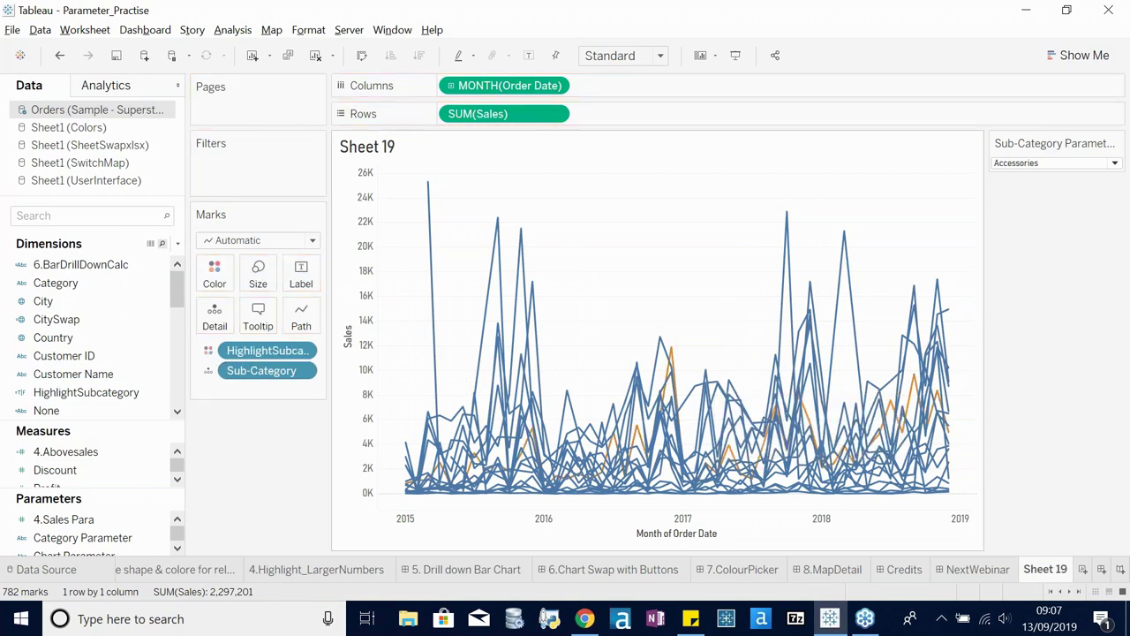
mouse_move(671, 354)
left_click(1028, 165)
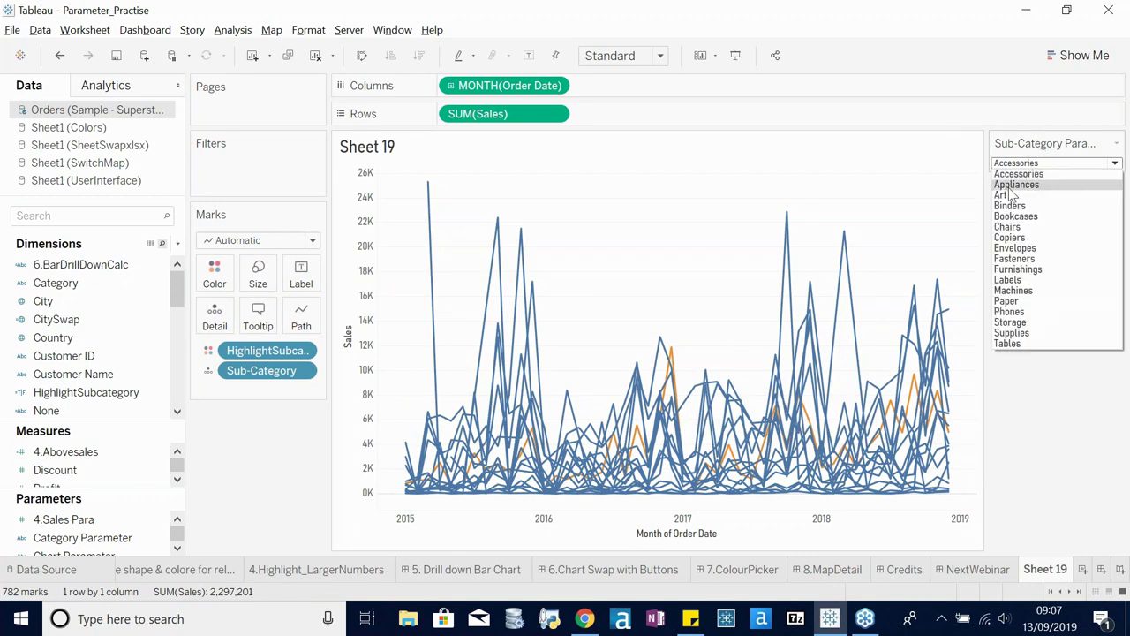
left_click(1008, 188)
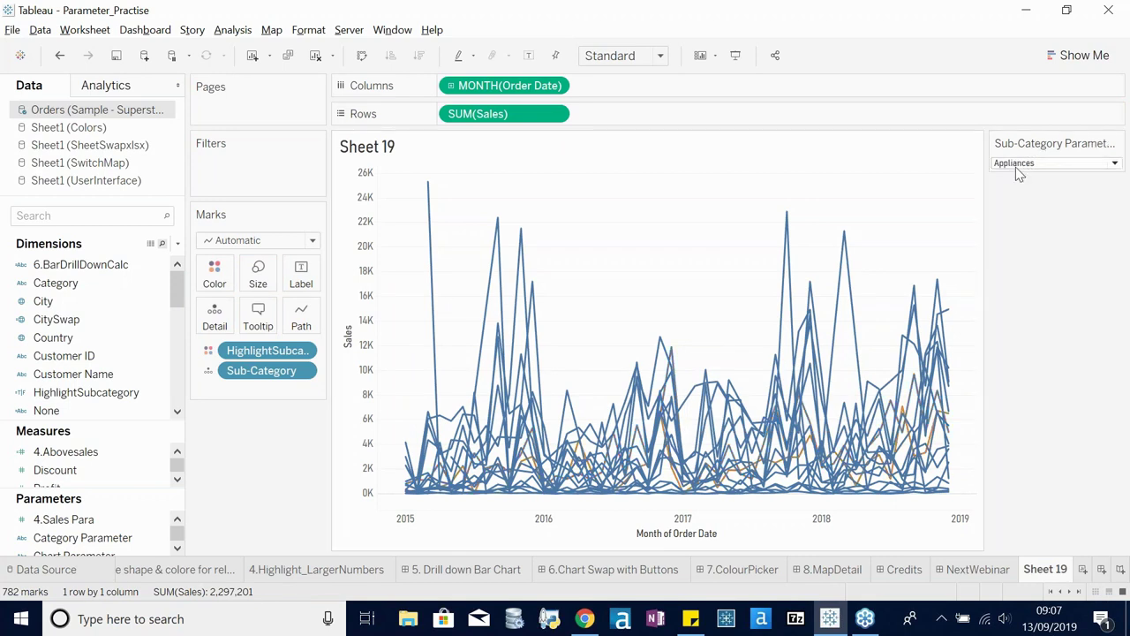
left_click(1021, 164)
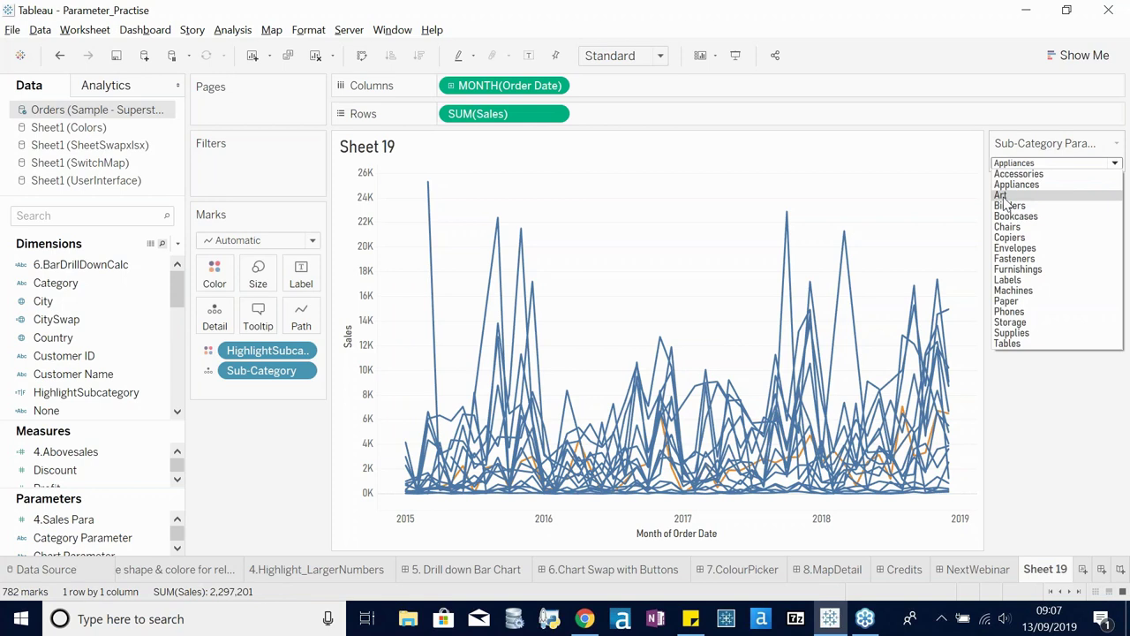
left_click(698, 208)
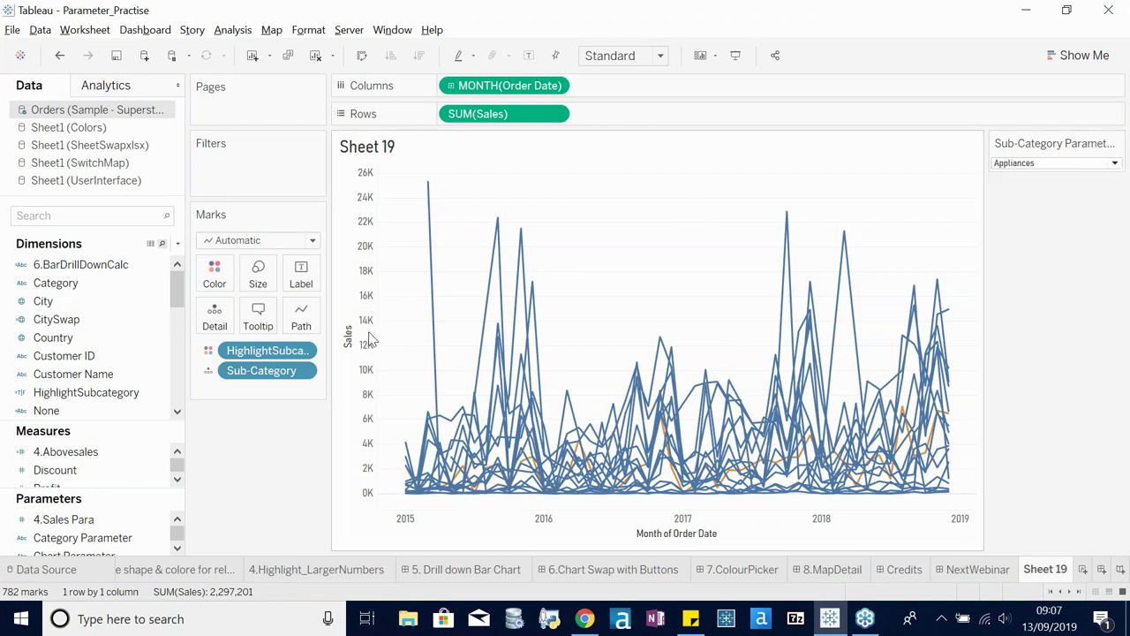
- Show the HighlightSubcategory colour legend and briefly highlight the True line
left_click(303, 352)
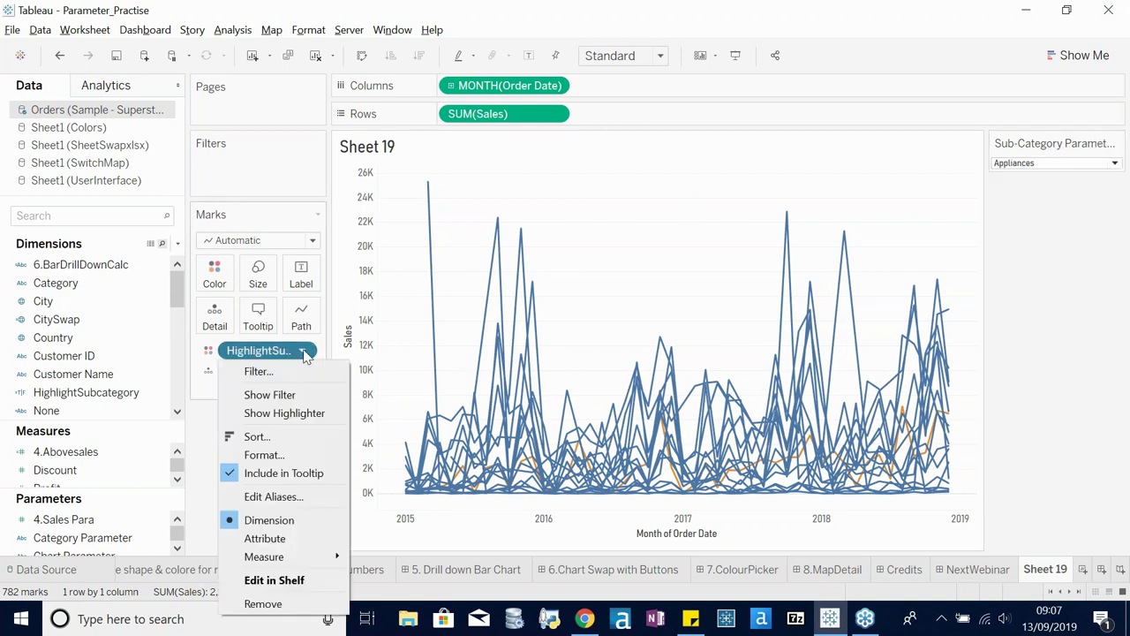
left_click(376, 5)
left_click(231, 30)
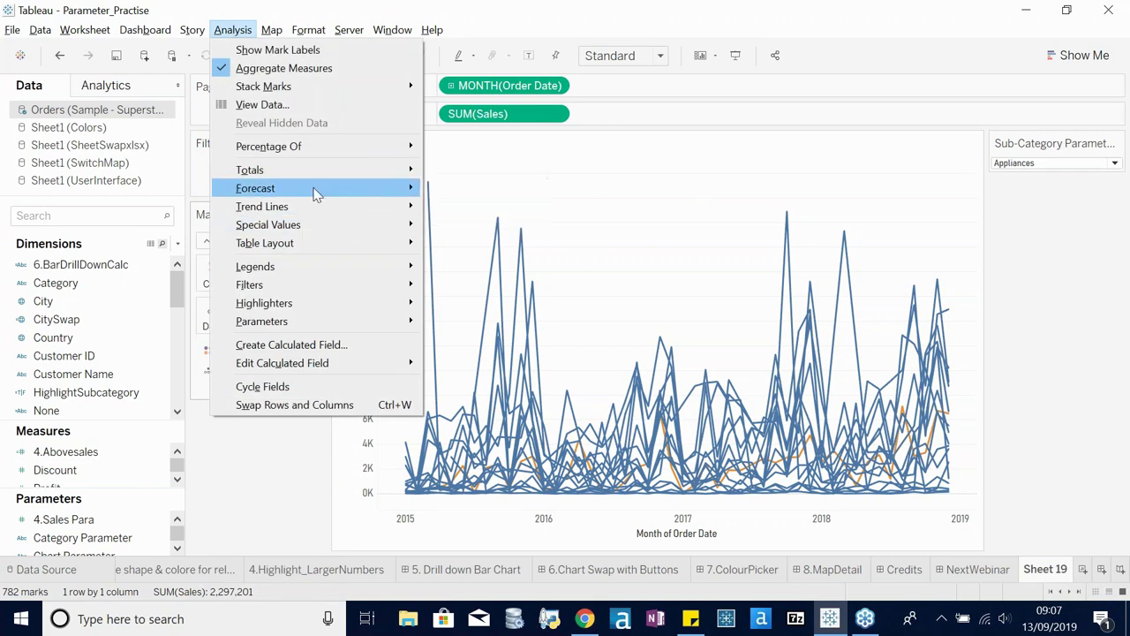
mouse_move(314, 268)
left_click(494, 266)
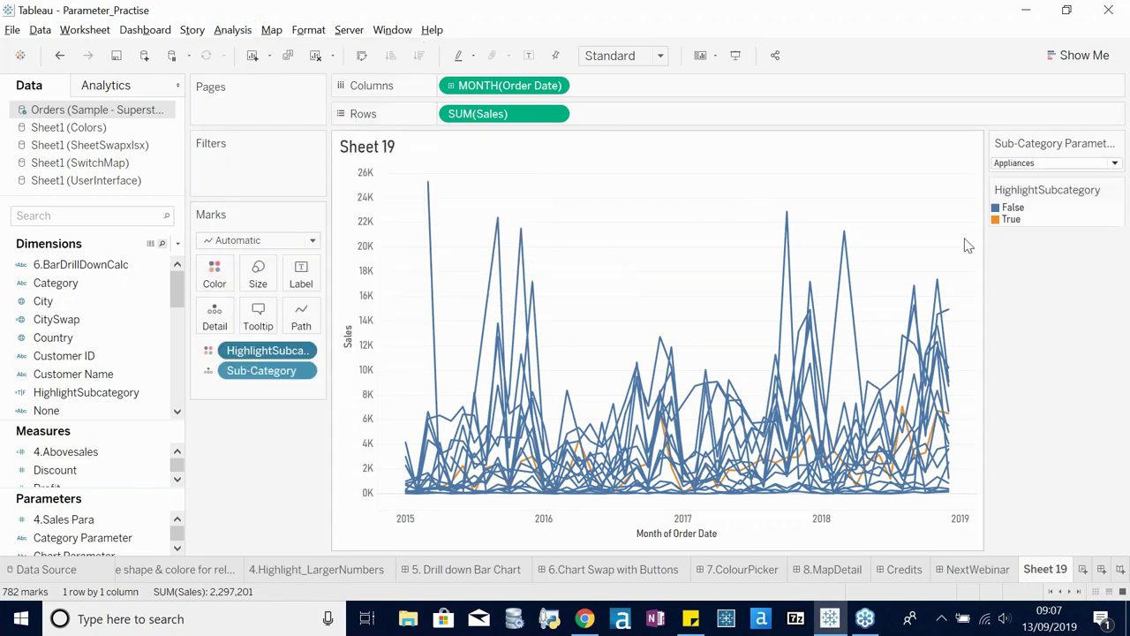
left_click(1011, 219)
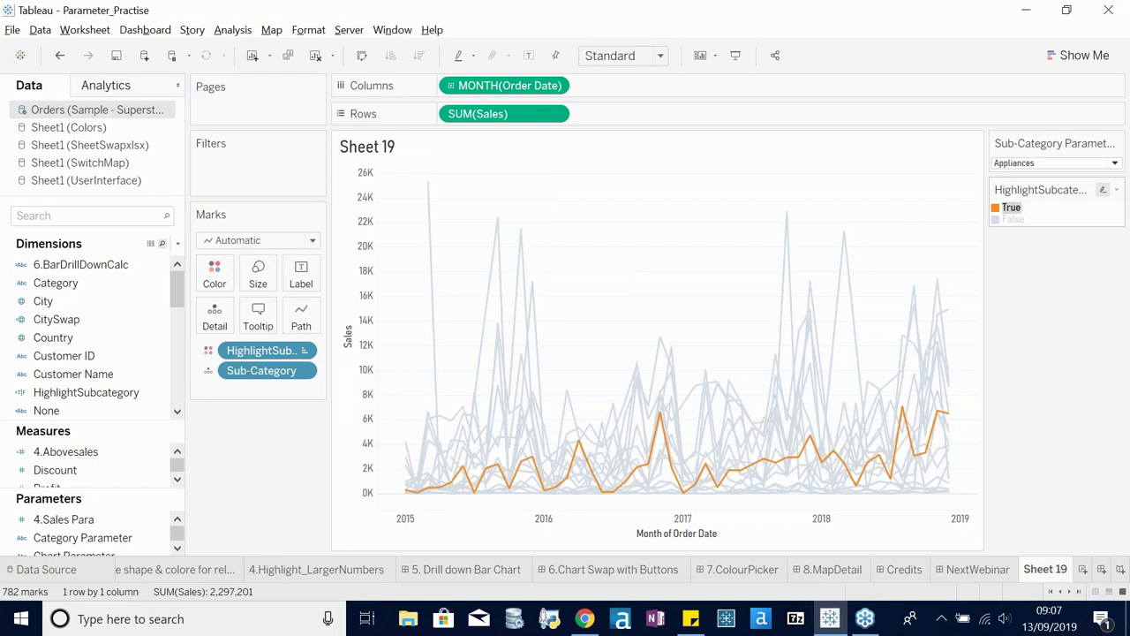
left_click(967, 318)
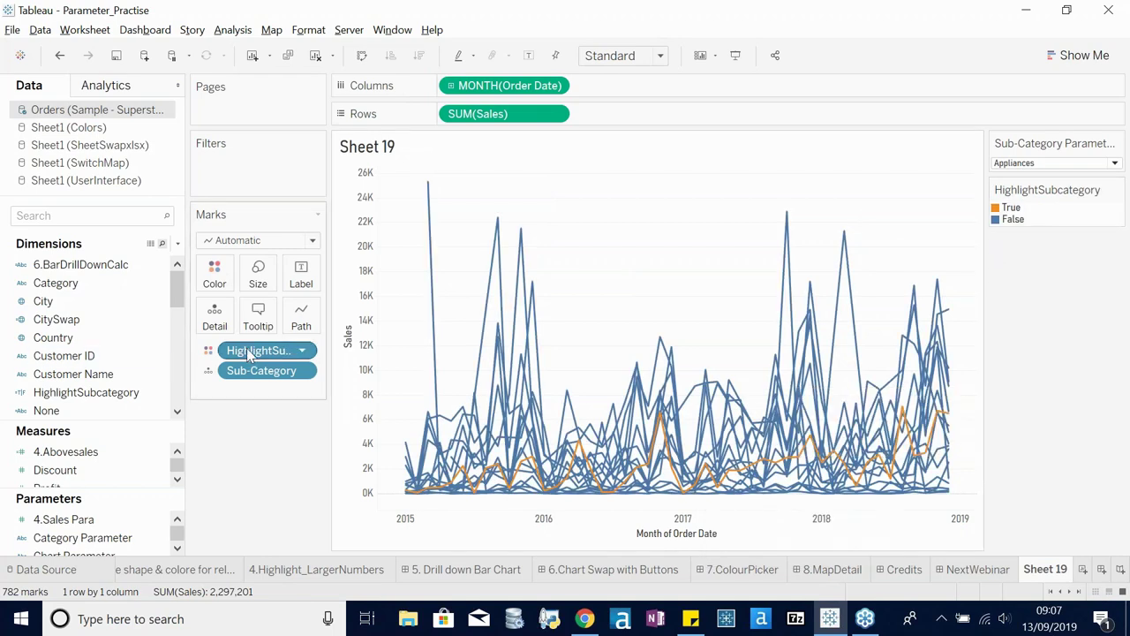
- Put HighlightSubcategory on Size with reversed sizes so the True line is thickest
left_click_drag(251, 350, 262, 292)
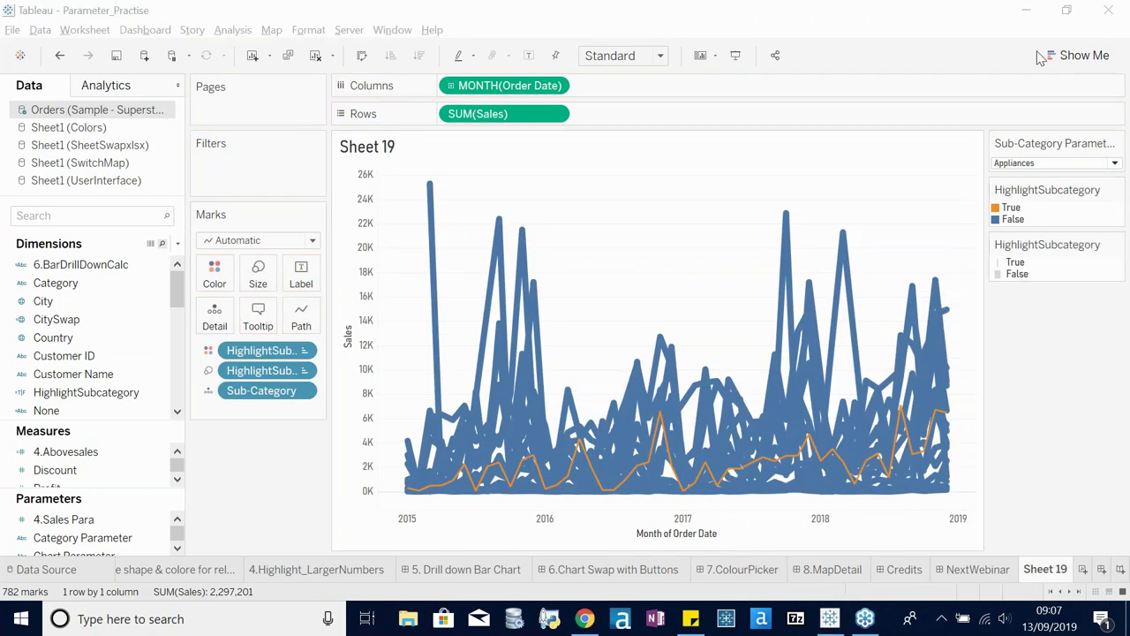
left_click(1117, 244)
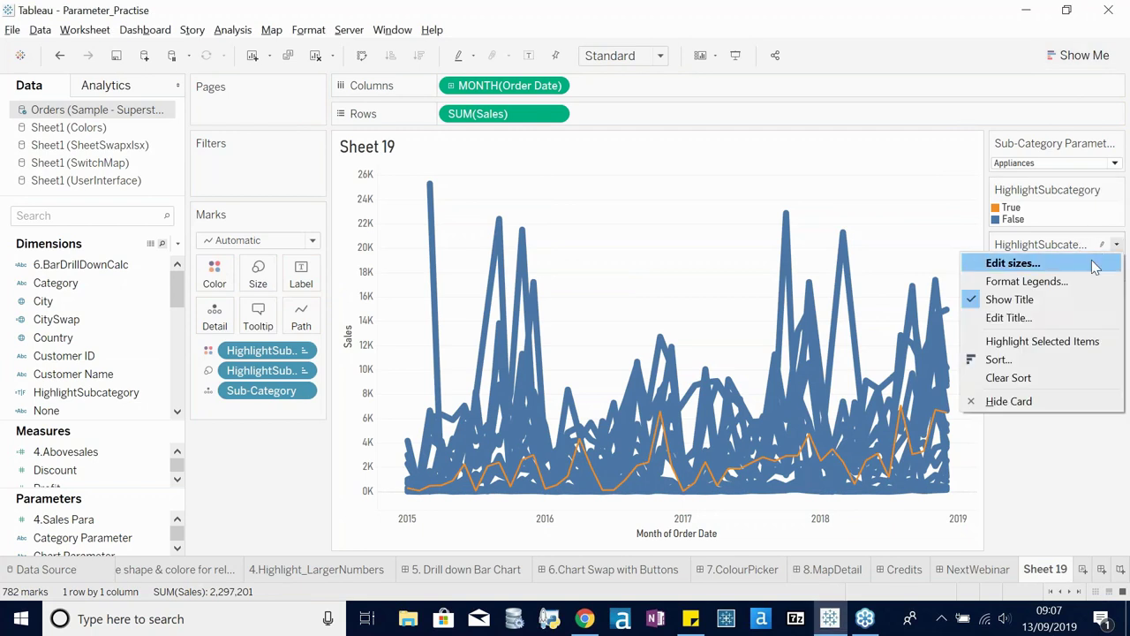
left_click(1013, 263)
left_click(538, 311)
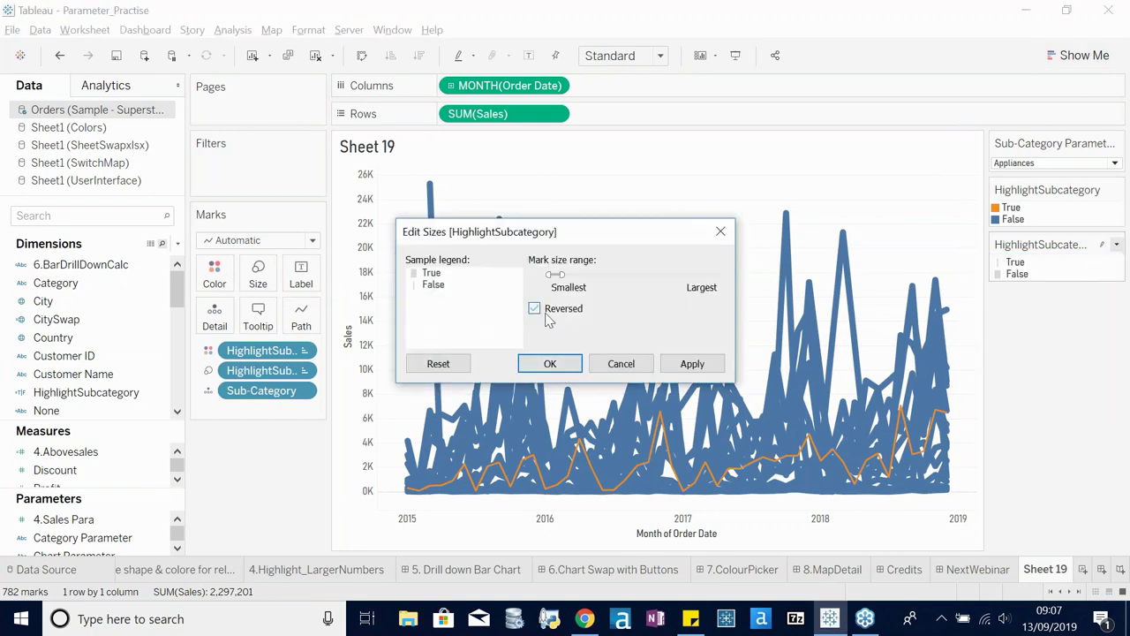
left_click(549, 365)
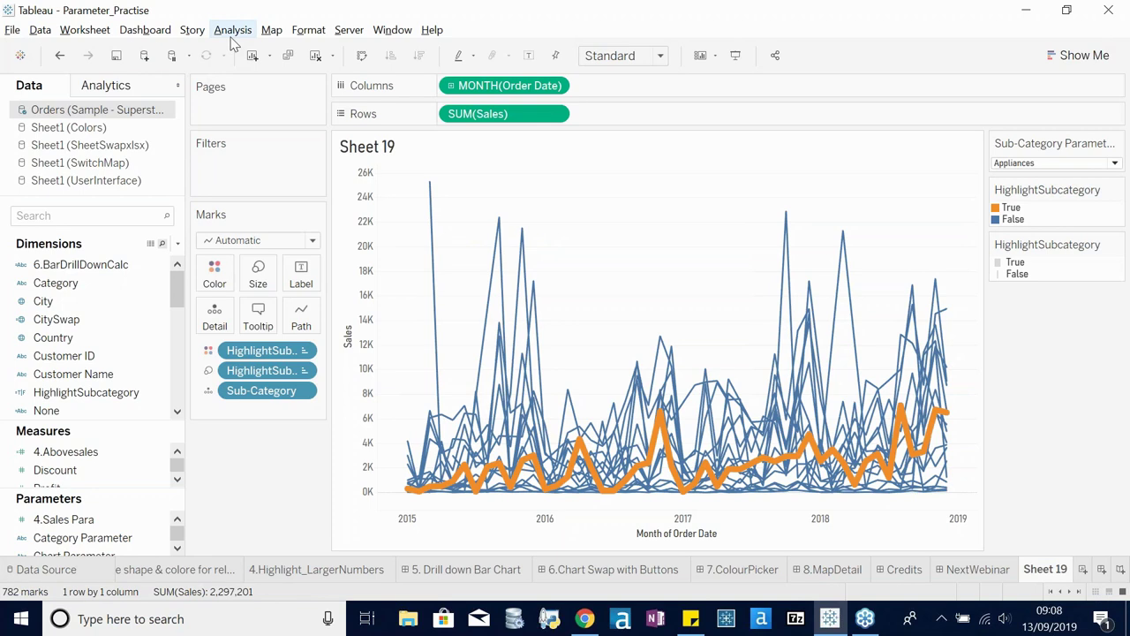
- Add a new Change Parameter action from the worksheet's Actions list
left_click(85, 29)
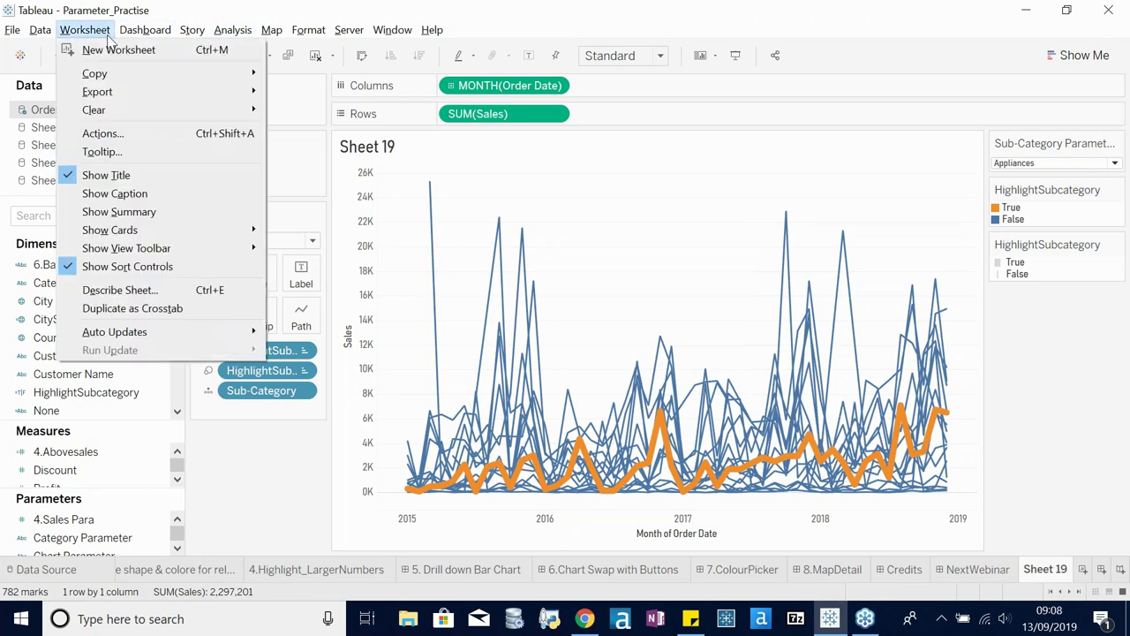
left_click(120, 132)
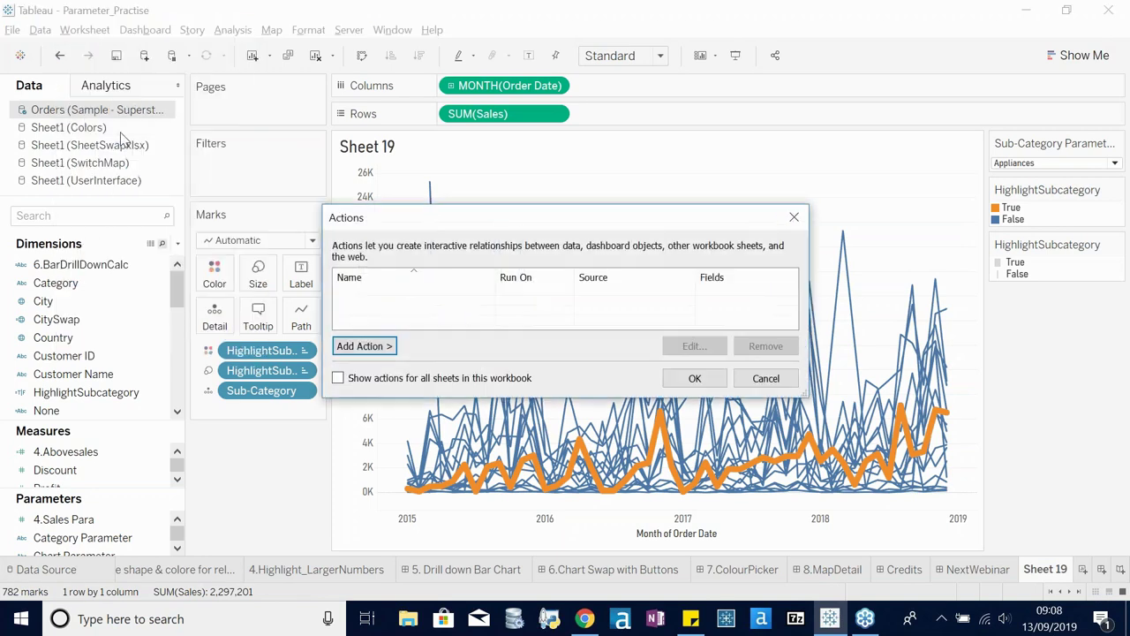
left_click(364, 349)
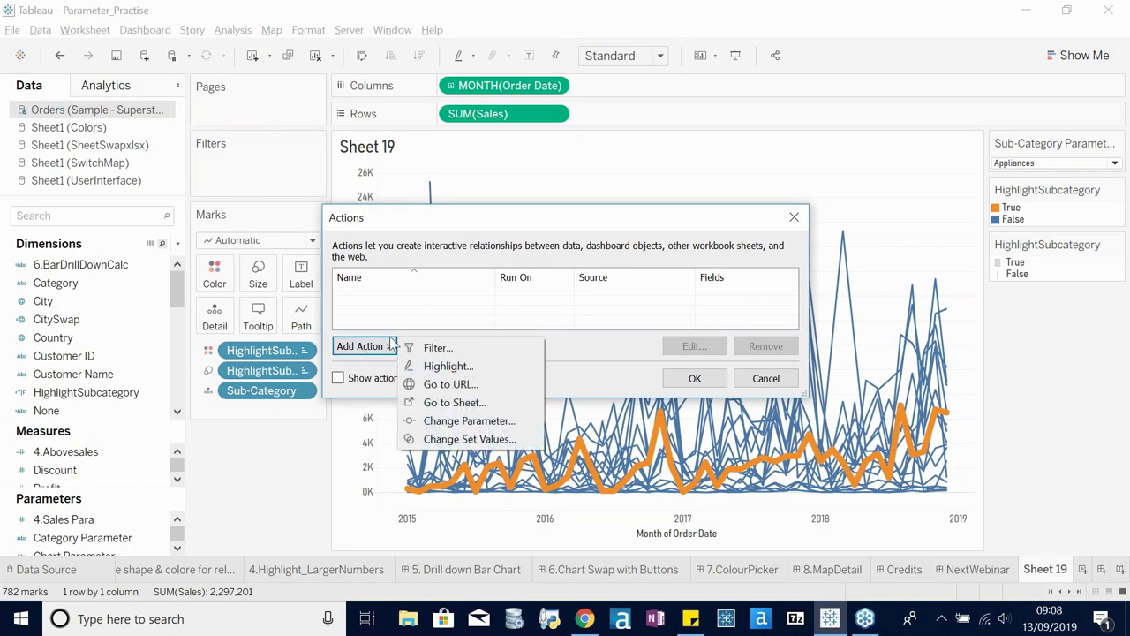
left_click(465, 422)
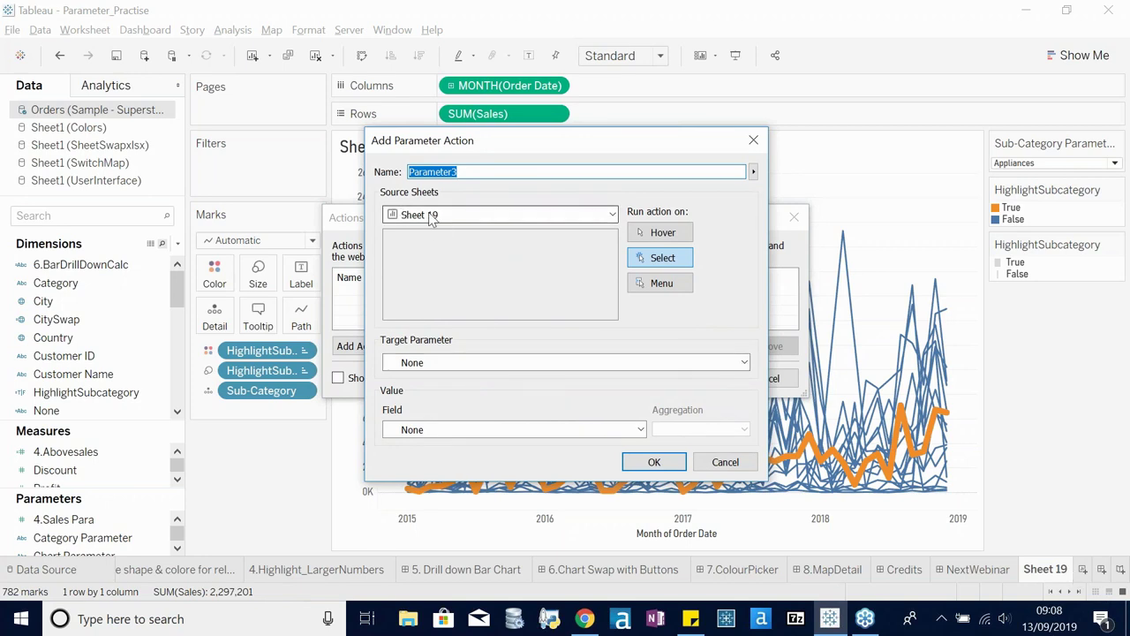
- Target Sub-Category Parameter 2 with values from the Sub-Category field, and confirm
left_click(458, 362)
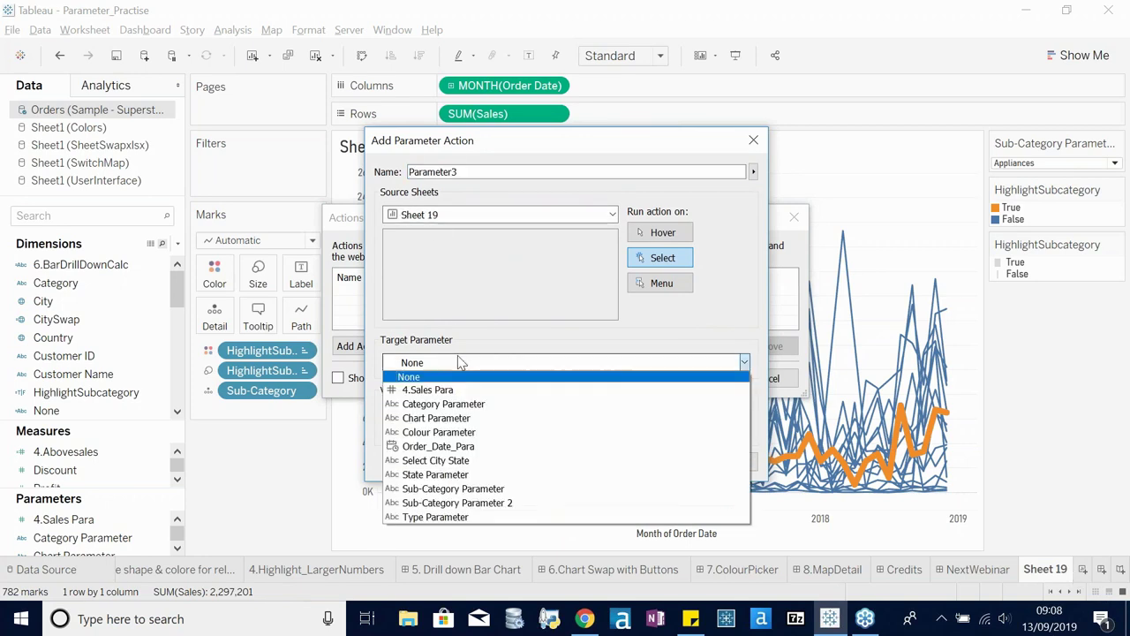
left_click(455, 504)
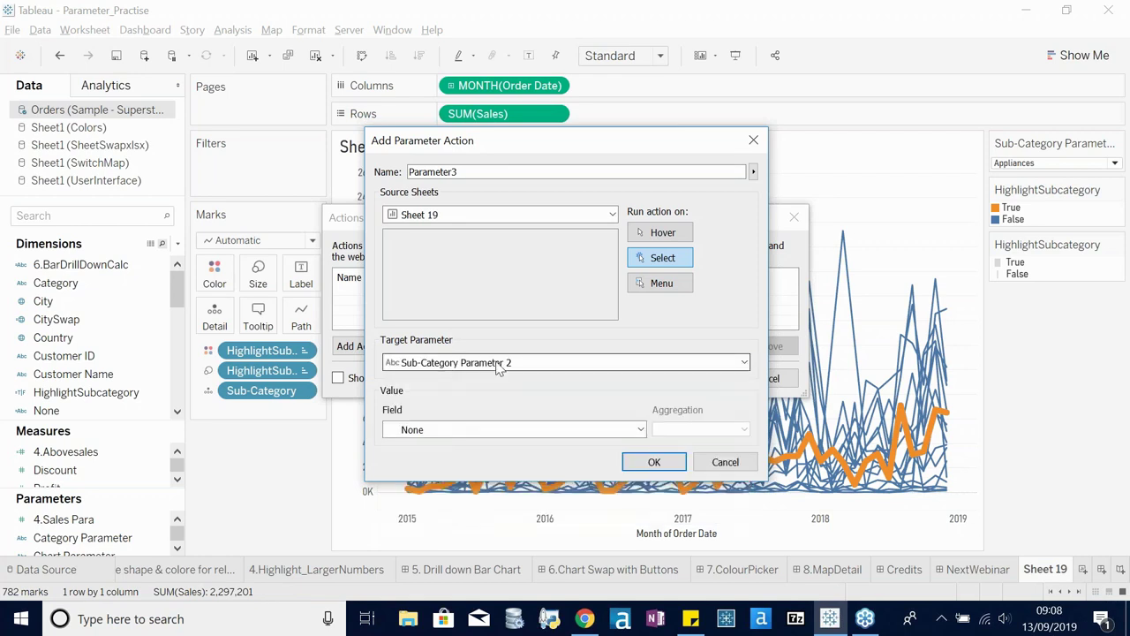
left_click(452, 432)
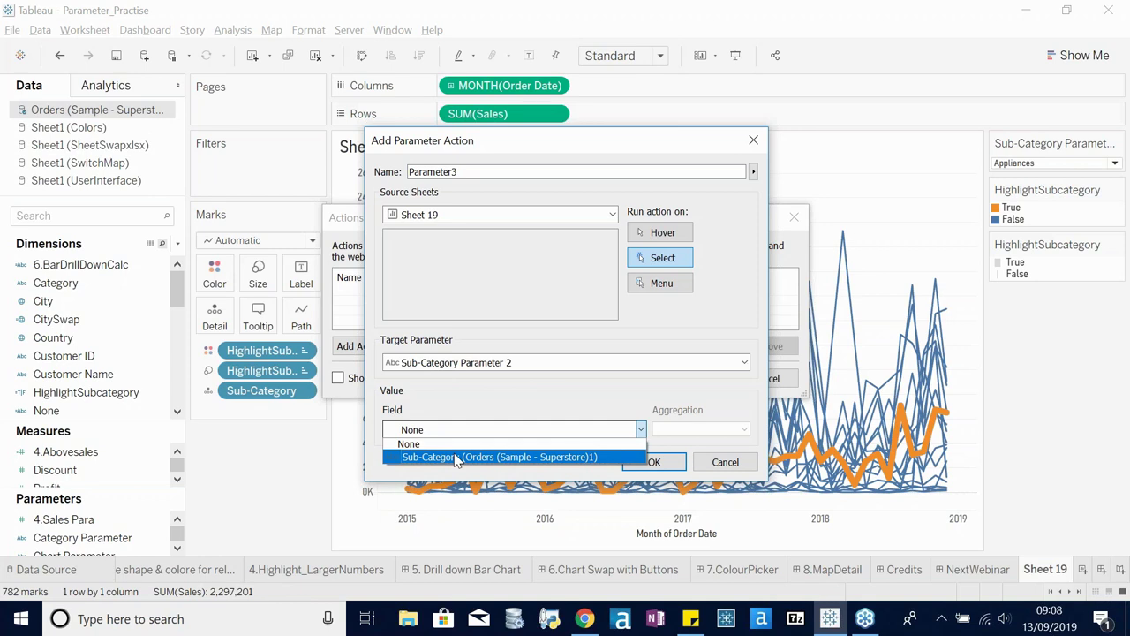
left_click(457, 458)
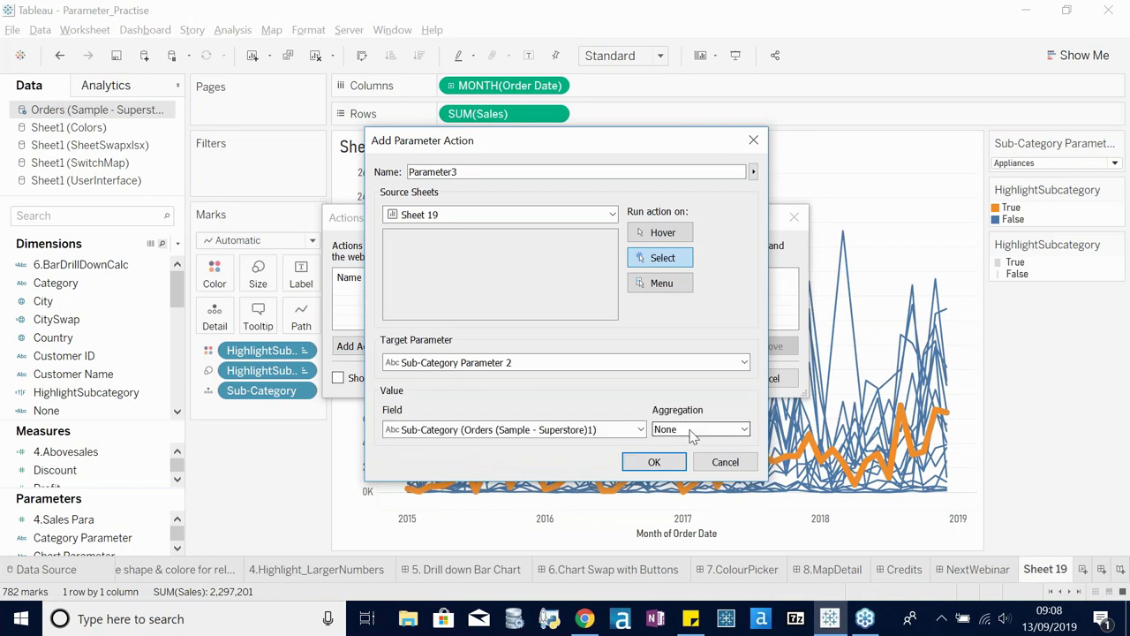
left_click(651, 463)
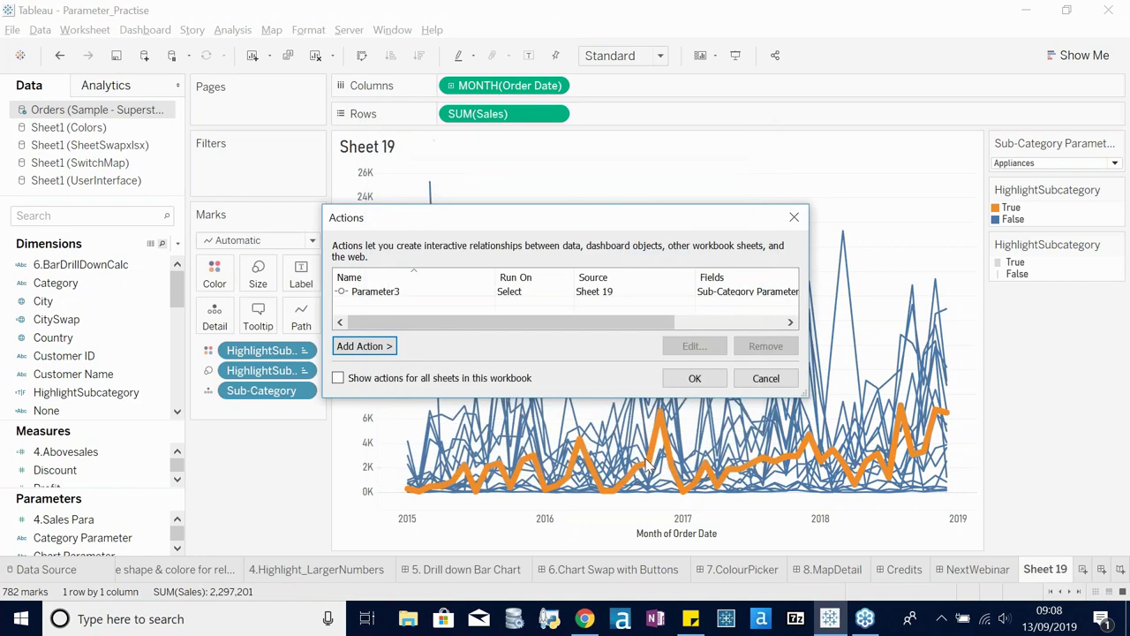
left_click(694, 379)
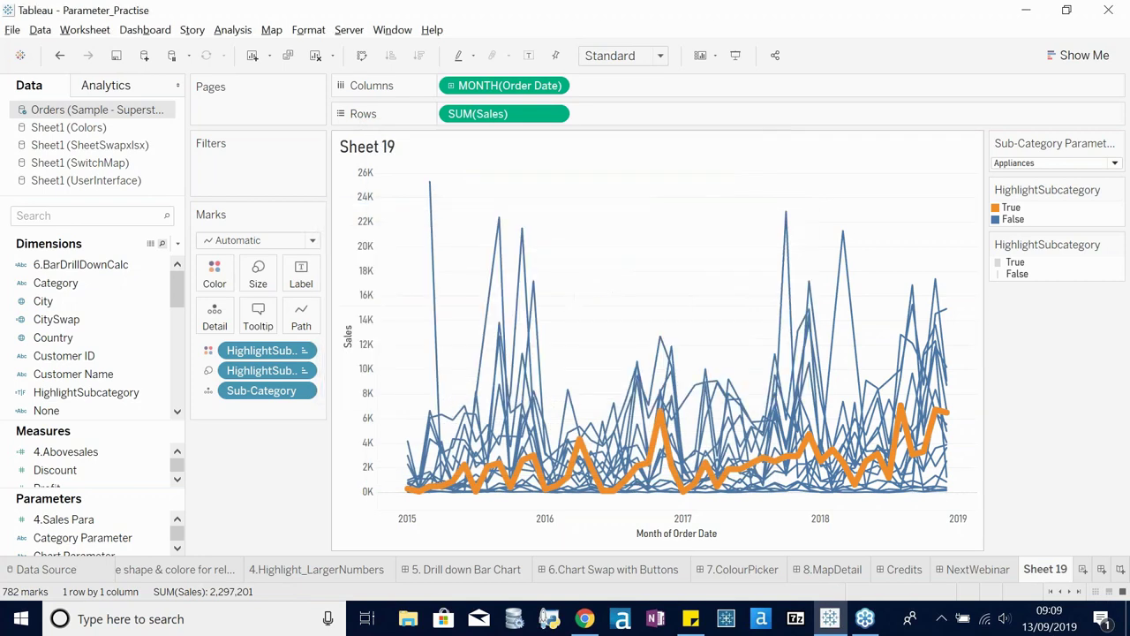
- Test the action by selecting the Chairs, Copiers and Phones lines, ending on Phones
left_click(659, 341)
left_click(644, 263)
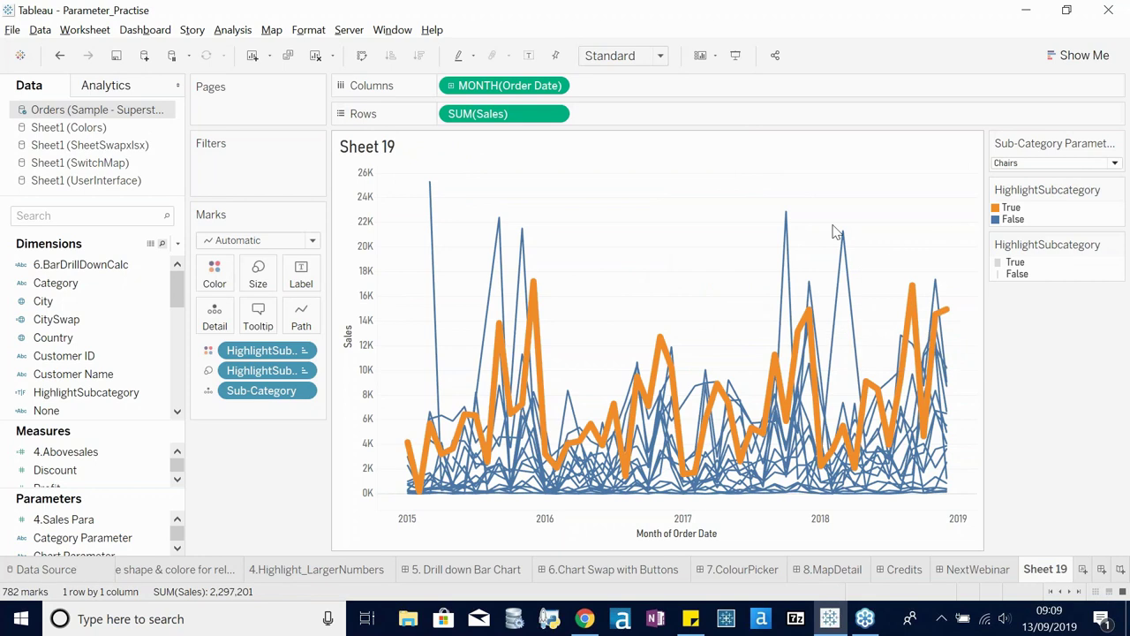
left_click(786, 218)
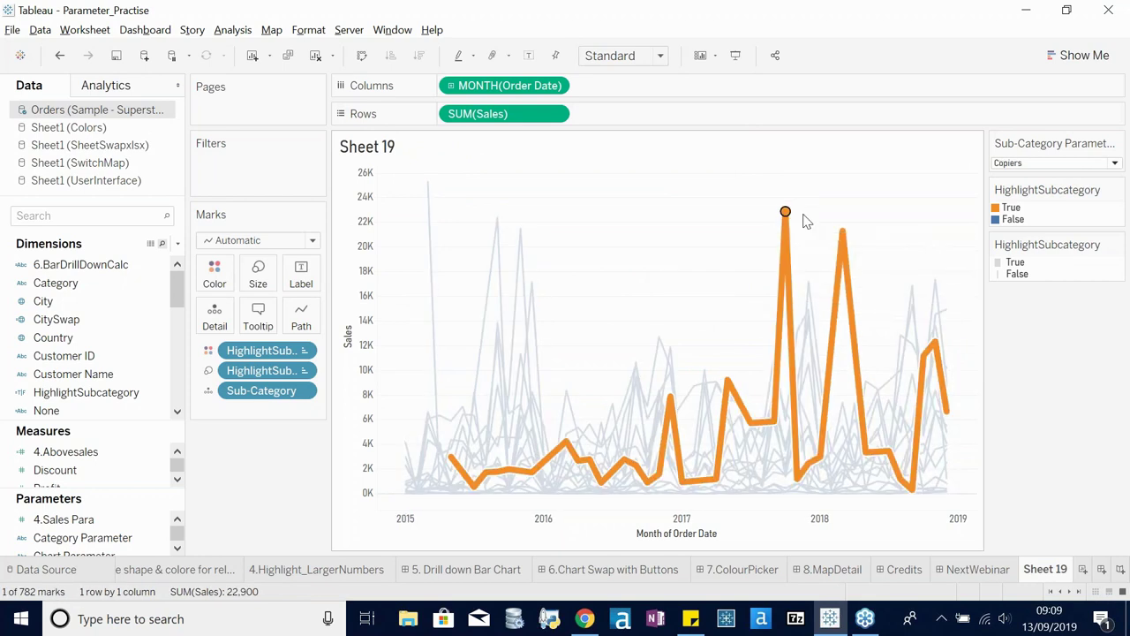
left_click(683, 230)
left_click(522, 229)
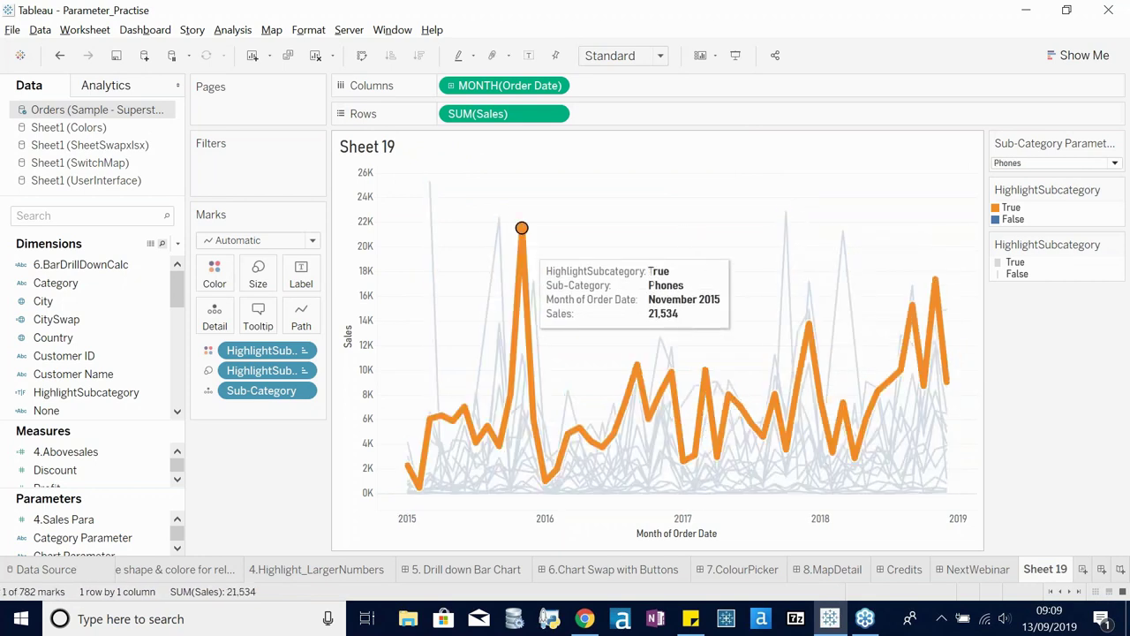
left_click(841, 190)
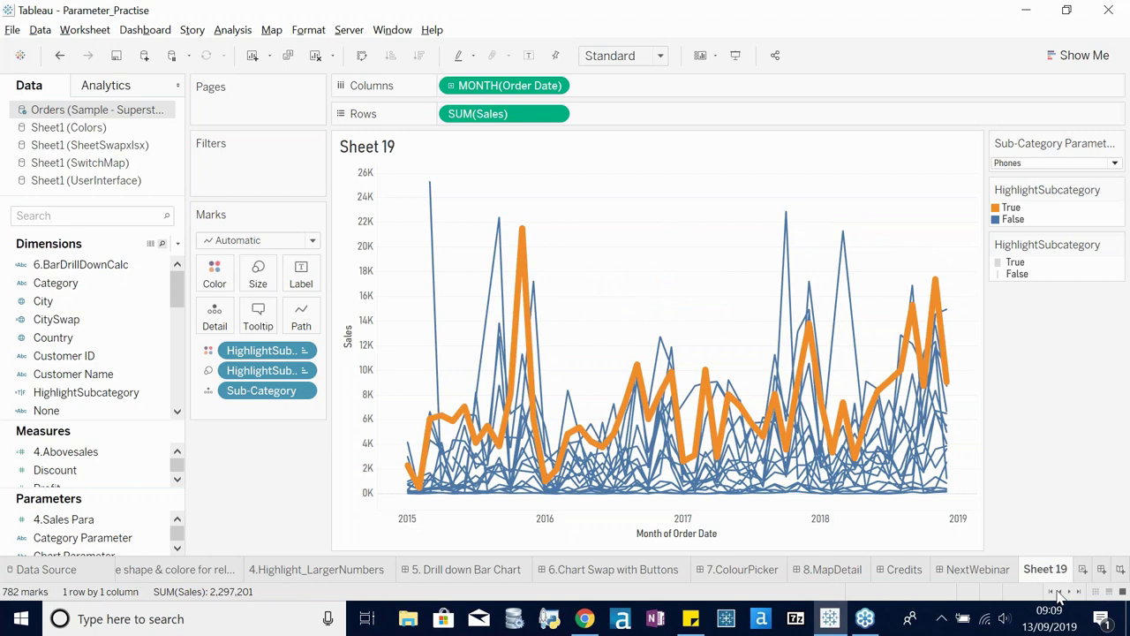
mouse_move(430, 314)
left_click(1063, 592)
left_click(1064, 592)
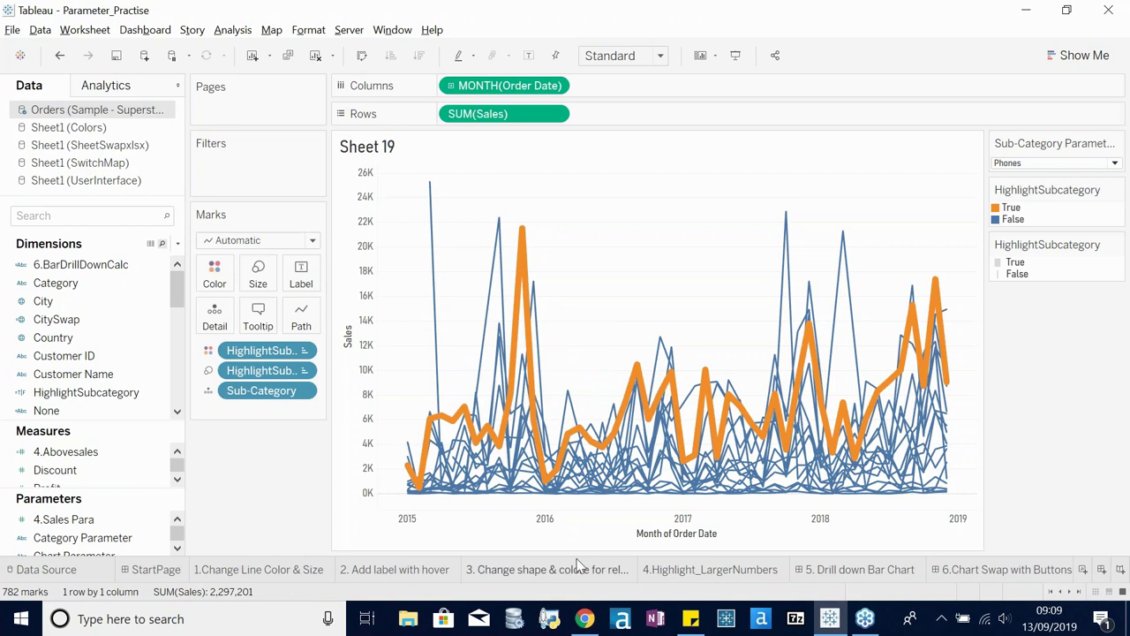
- Review the state sales bar chart on the '2. Add label with hover' sheet
left_click(409, 575)
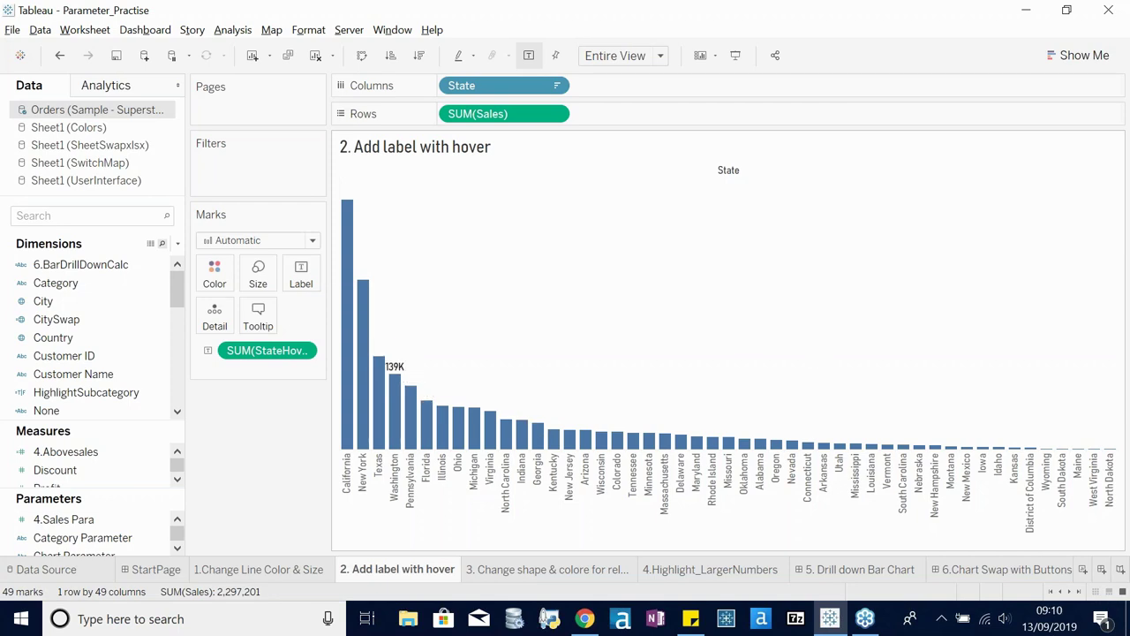
left_click(1072, 592)
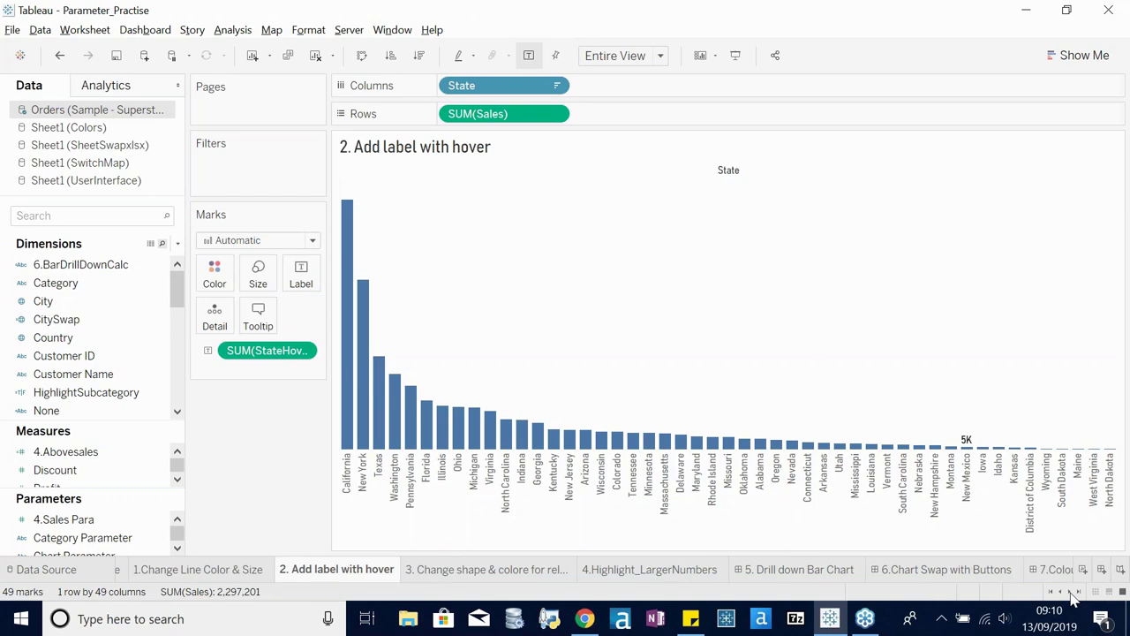
left_click(1072, 592)
- Add a new worksheet and rename it HoverLabel
left_click(1084, 569)
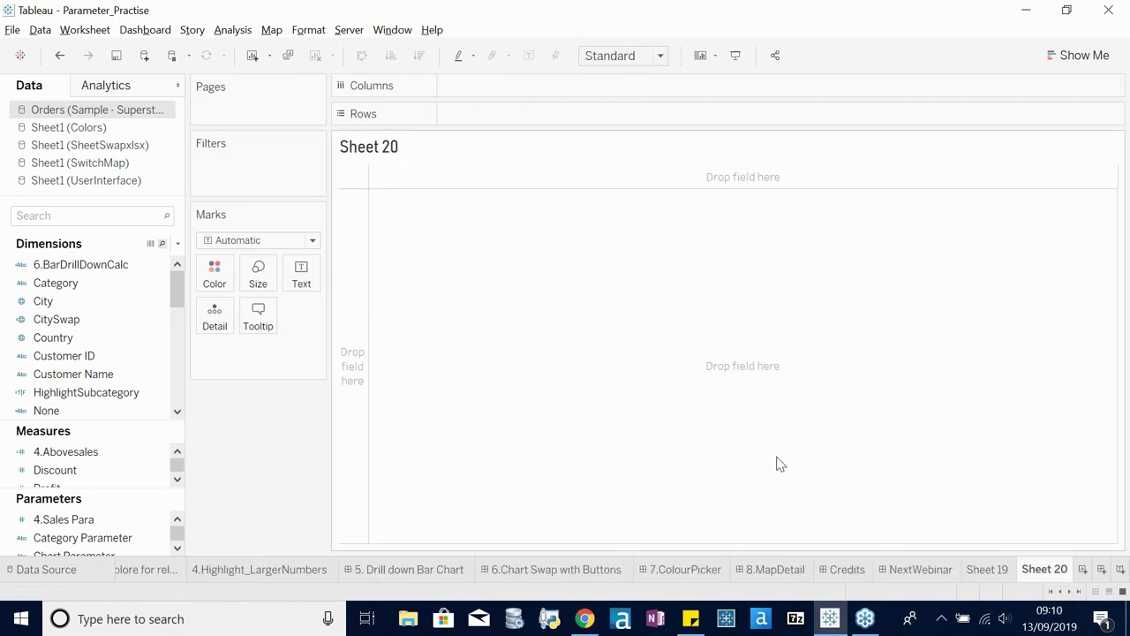
right_click(1059, 566)
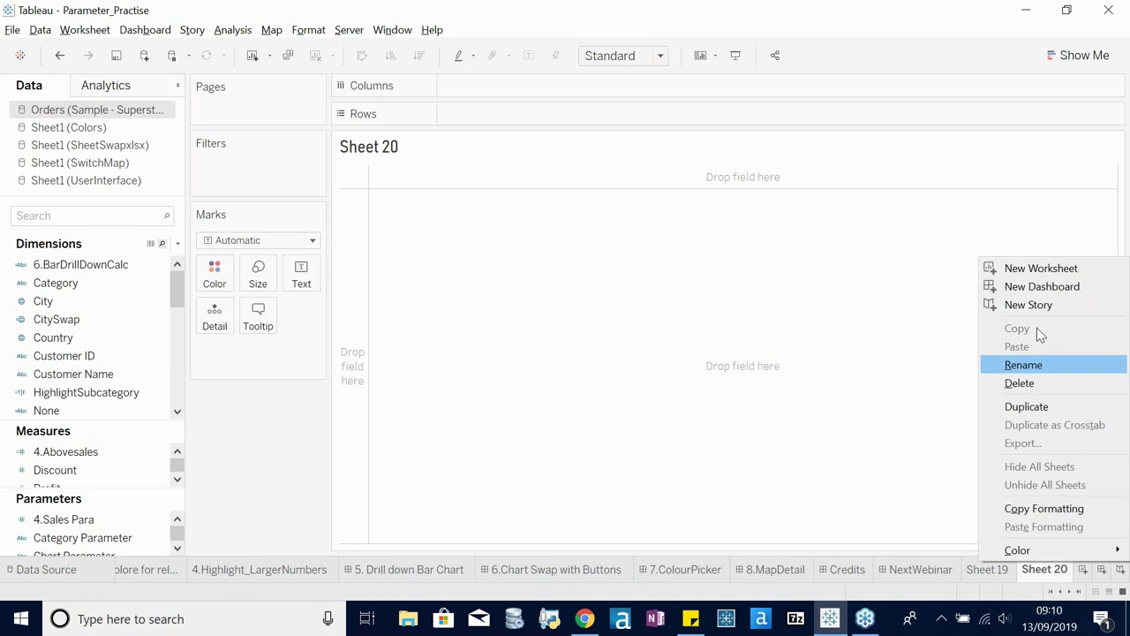
left_click(1039, 367)
type("Hov")
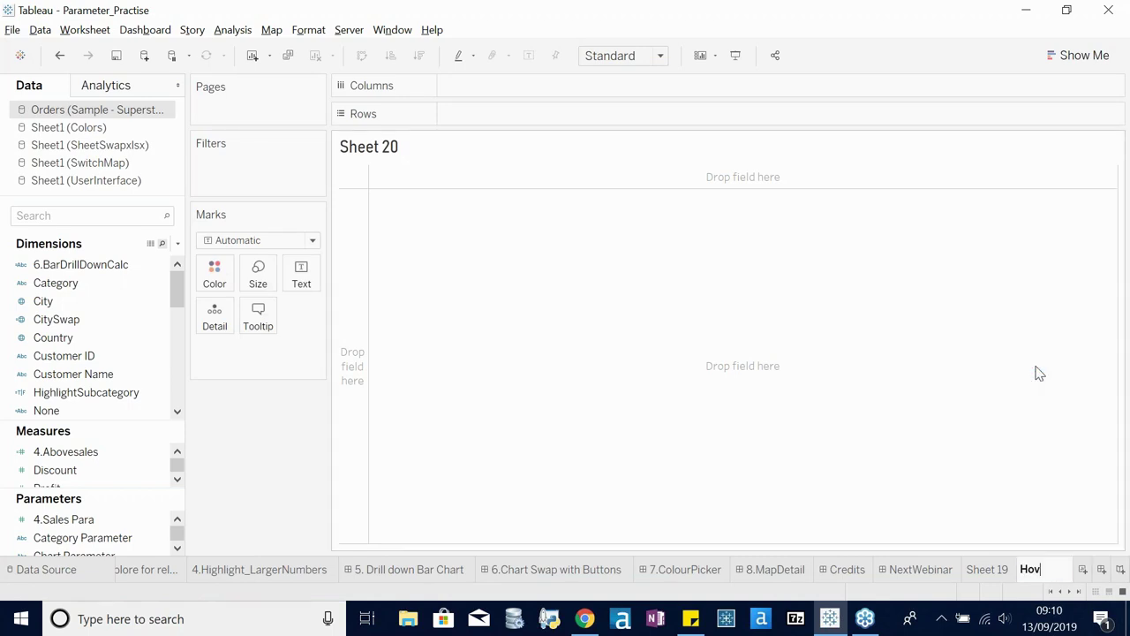
type("erLabel")
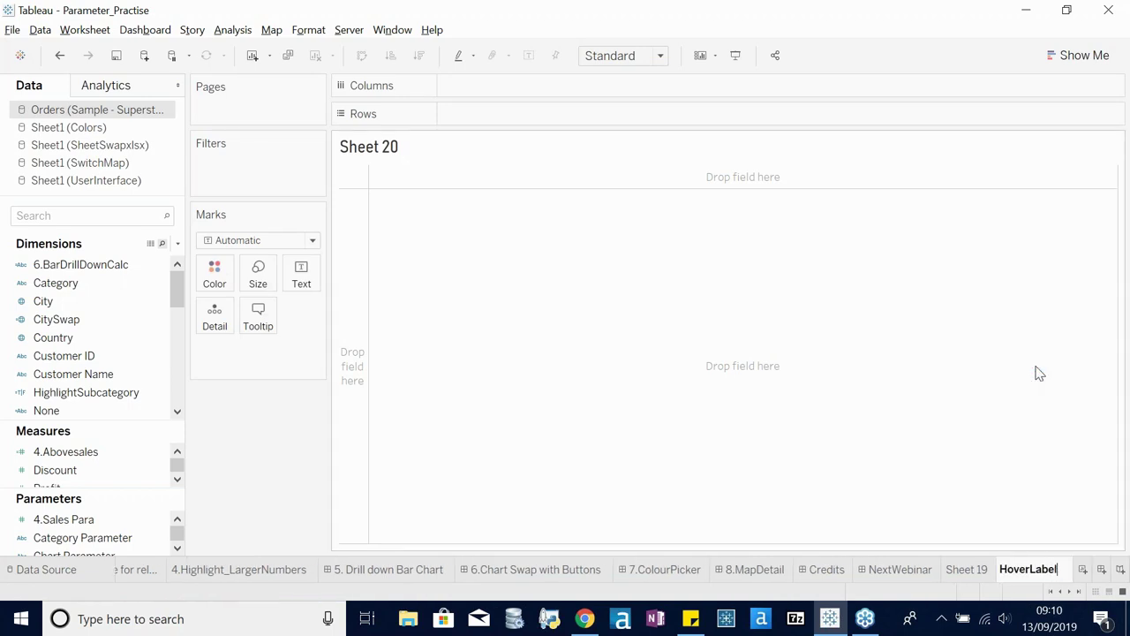
key("Return")
- Chart SUM(Sales) by State as bars sorted descending, California first
left_click(111, 219)
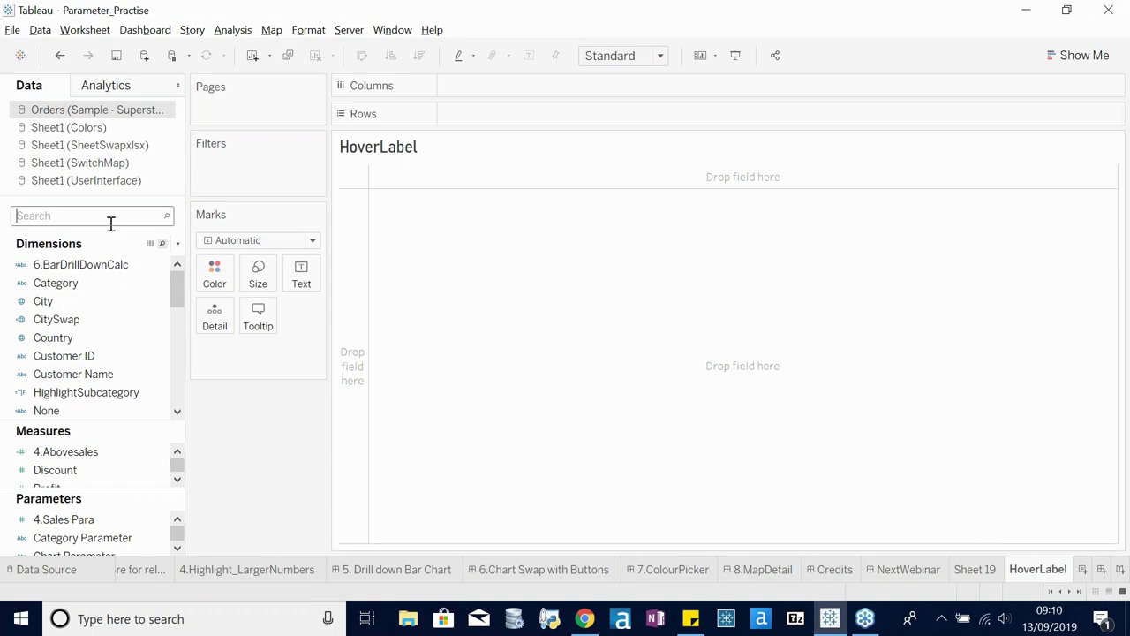
type("sta")
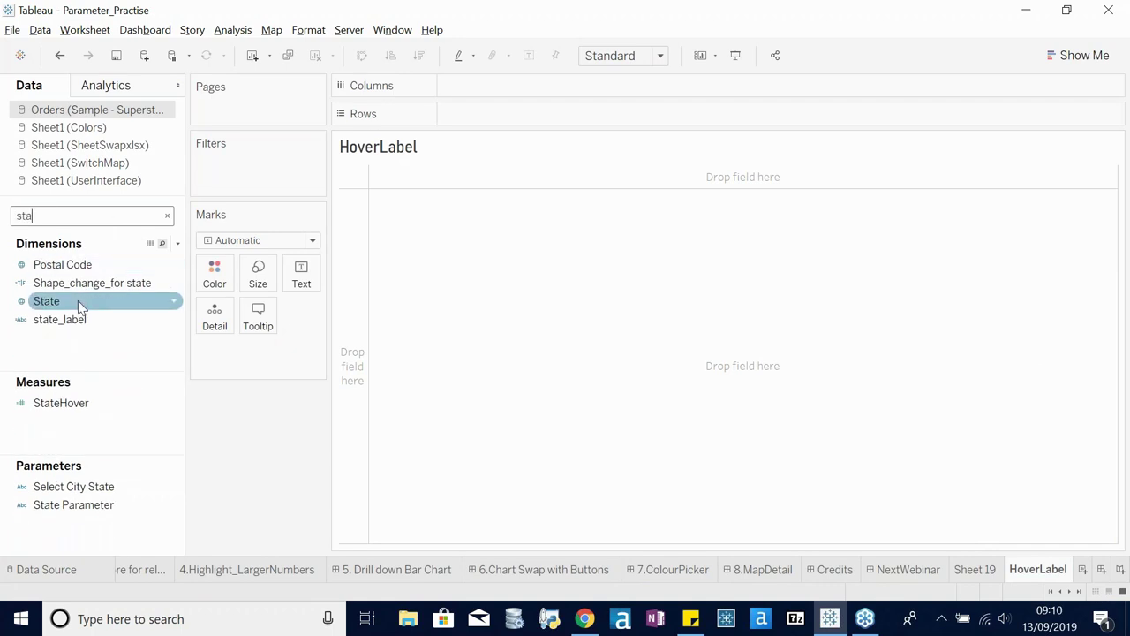
left_click_drag(76, 305, 505, 88)
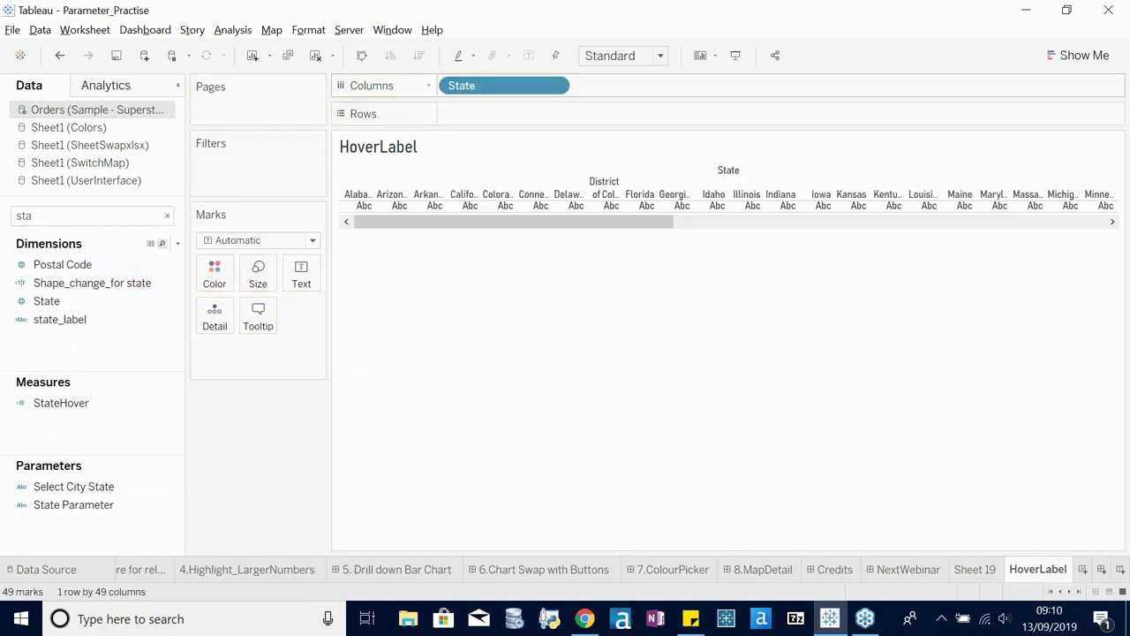
double_click(95, 214)
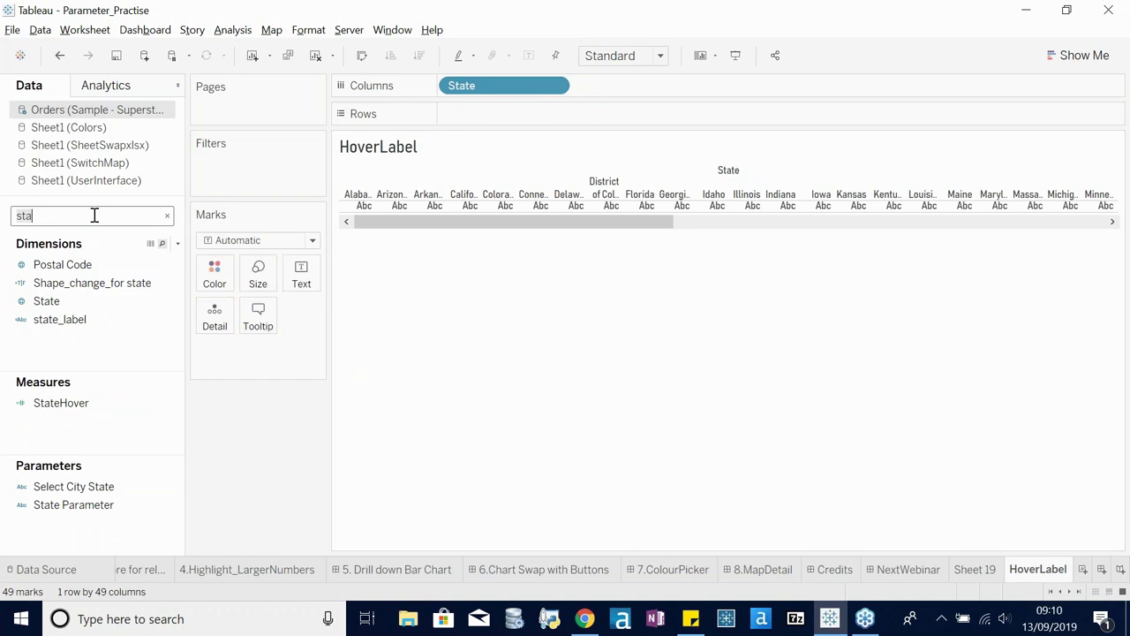
type("sal")
left_click_drag(58, 373, 476, 115)
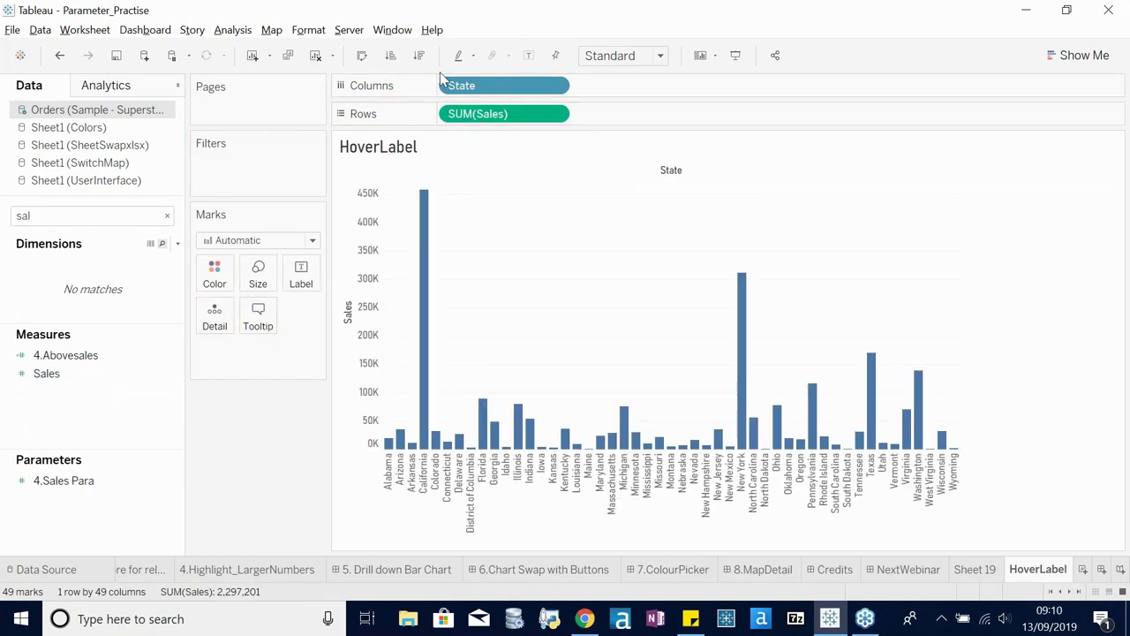
left_click(420, 57)
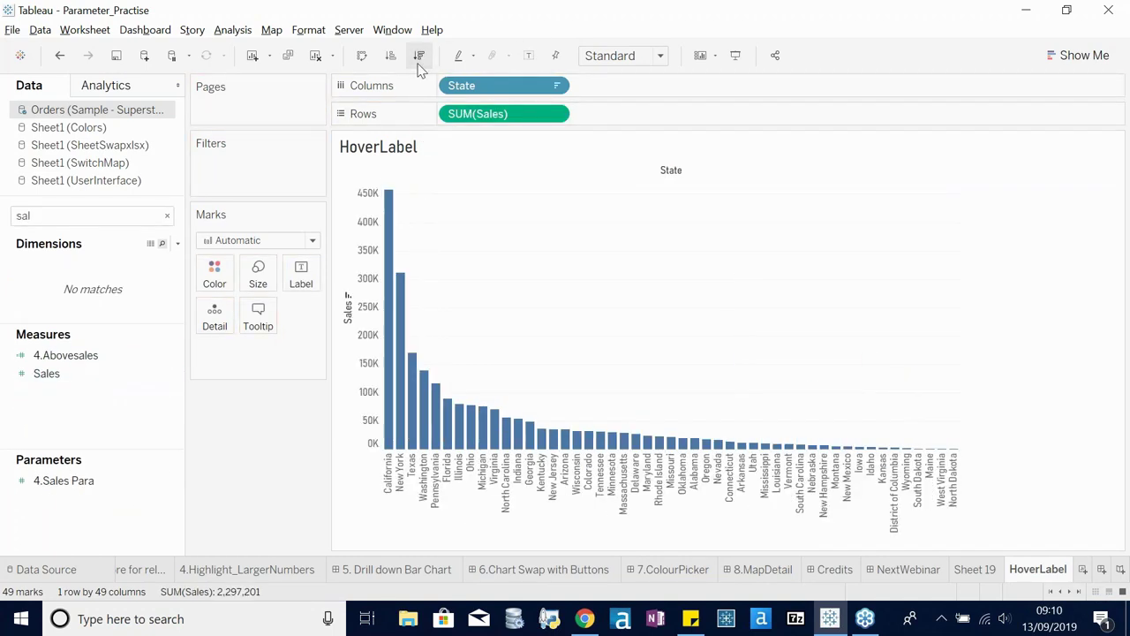
left_click(167, 217)
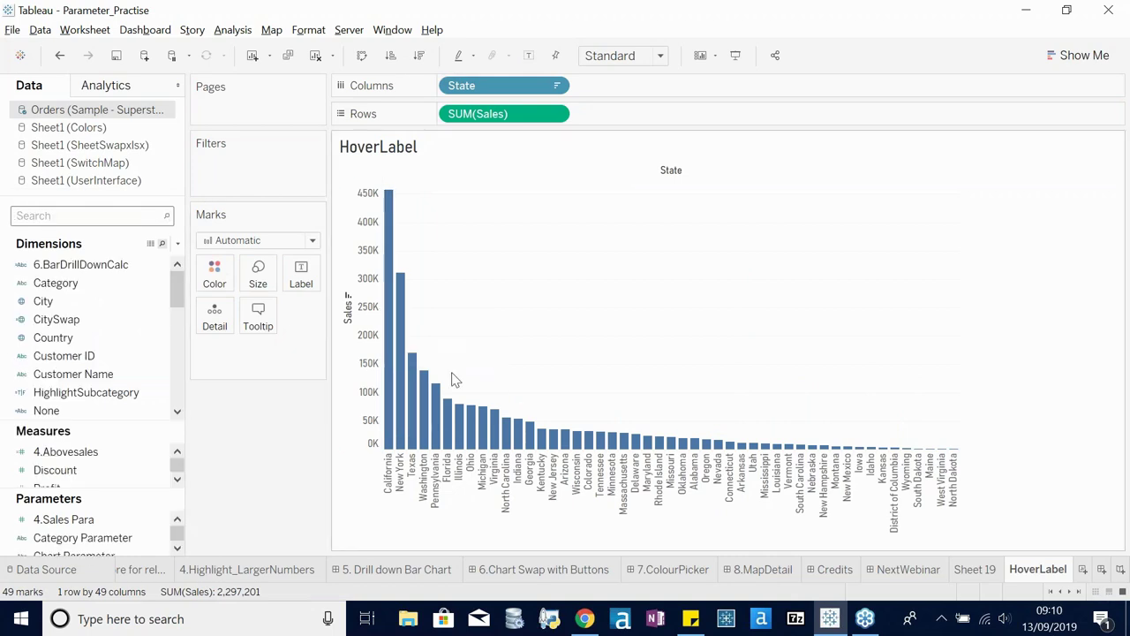
left_click(178, 243)
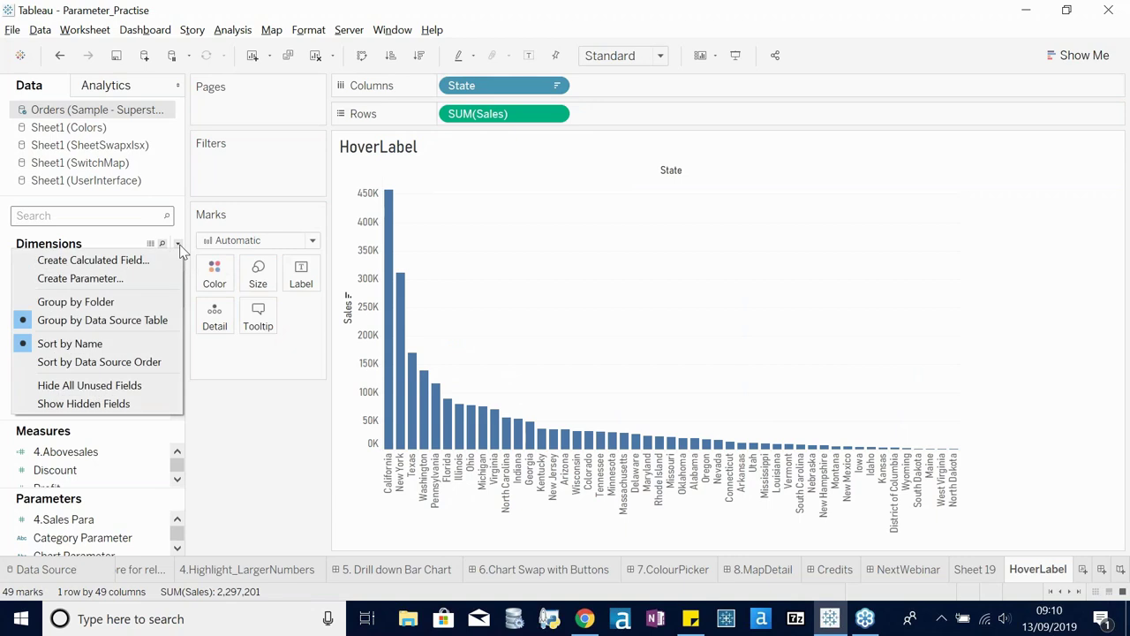
left_click(591, 290)
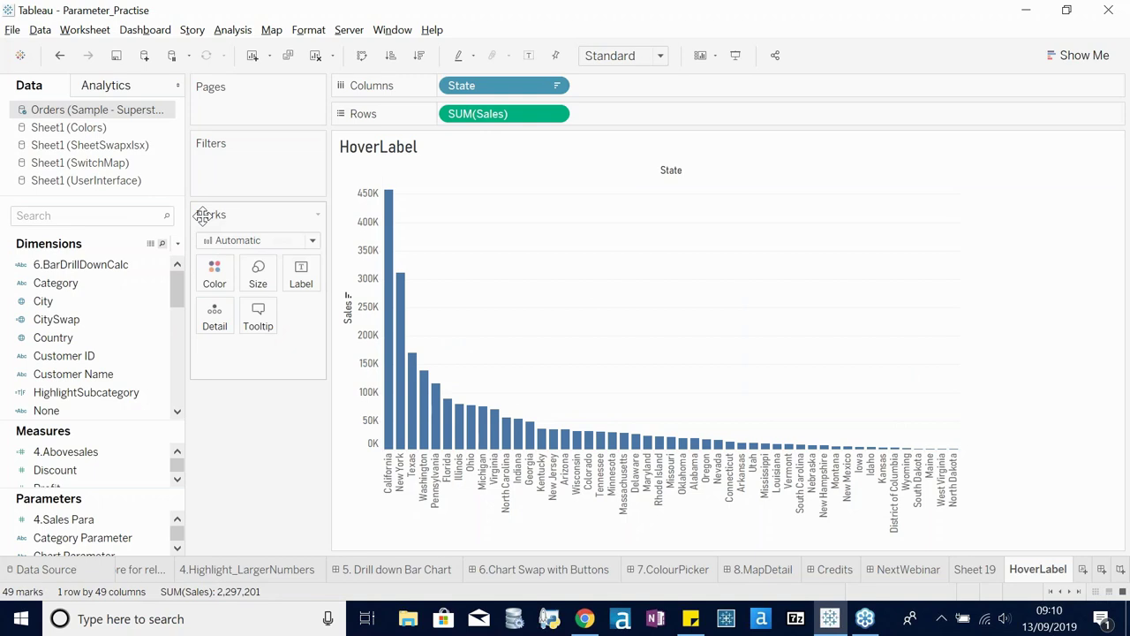
- Create State Parameter 2 from the State field's values, a string list with Alabama current
type("stat")
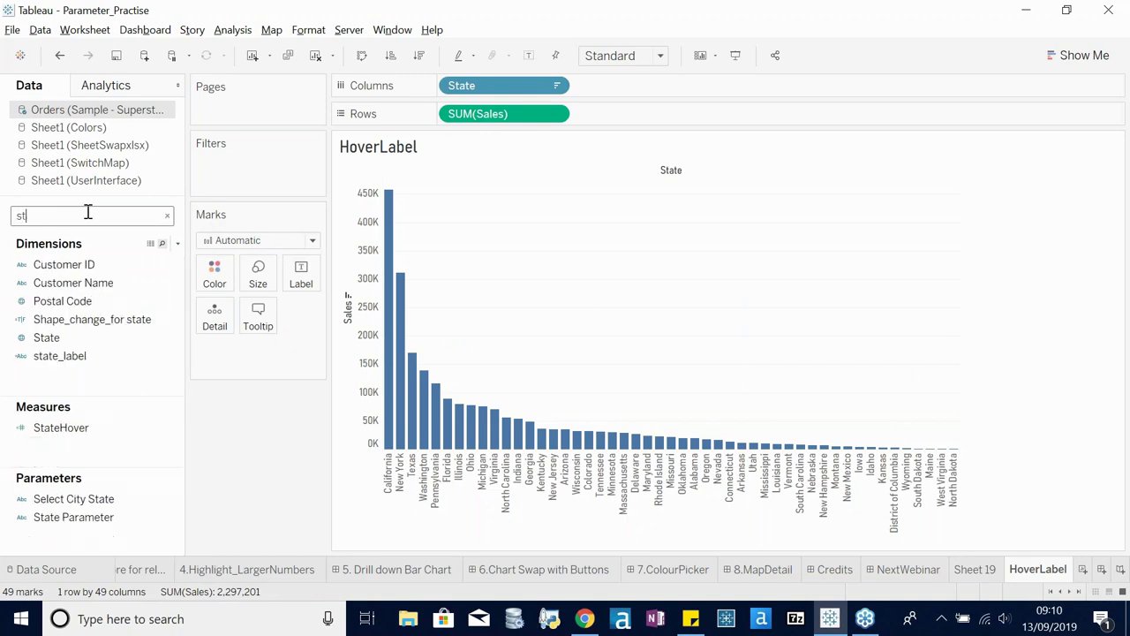
left_click(172, 284)
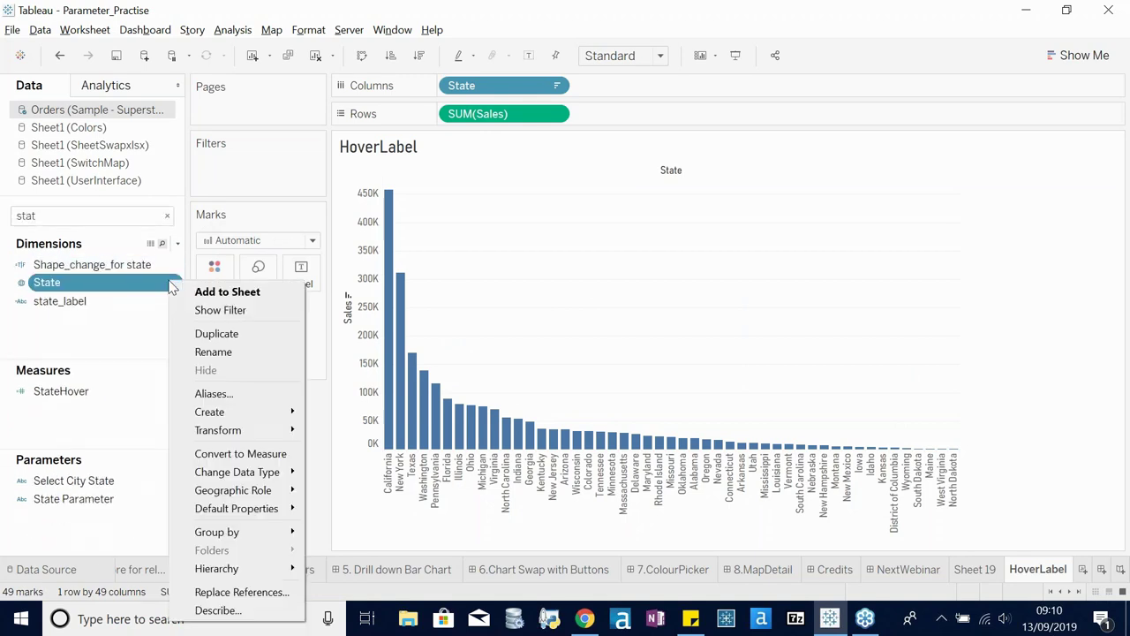
mouse_move(264, 415)
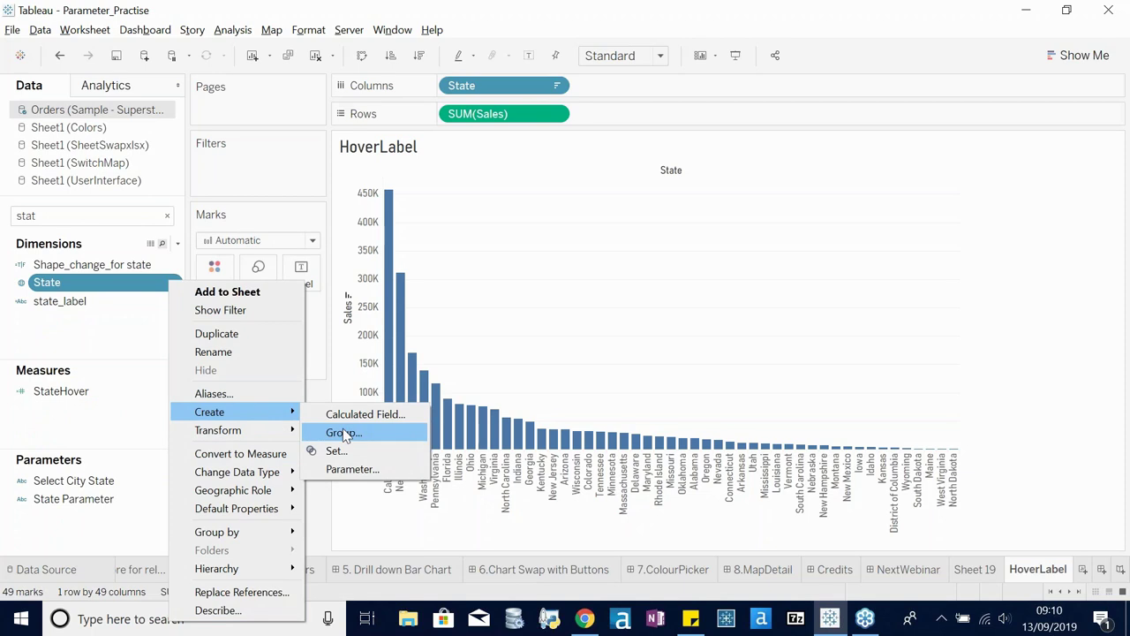
left_click(350, 468)
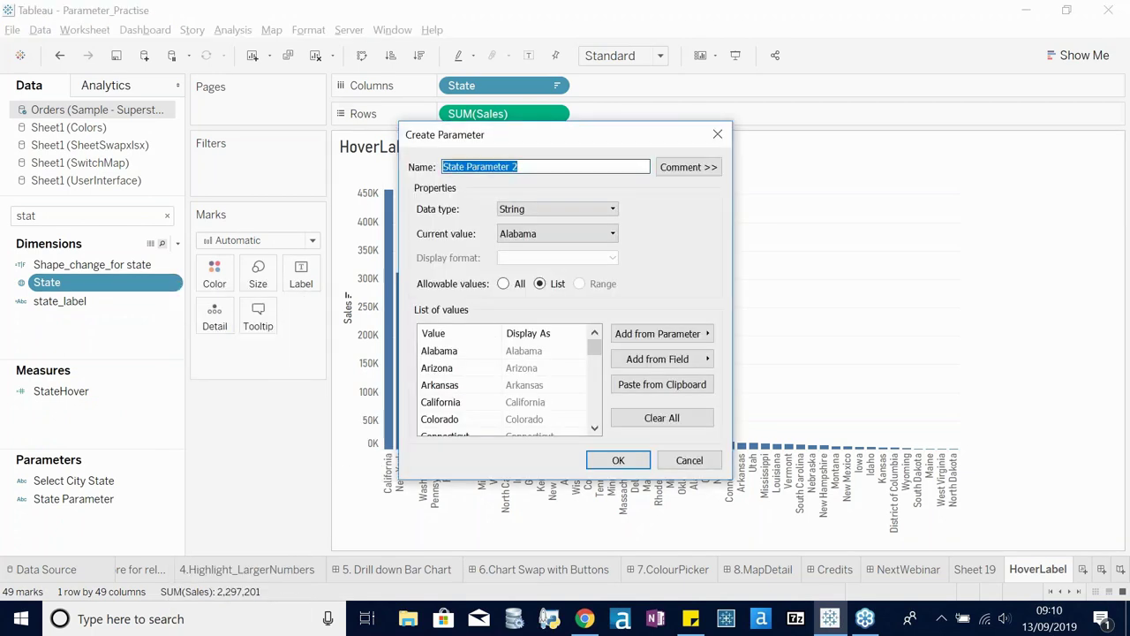
left_click(530, 166)
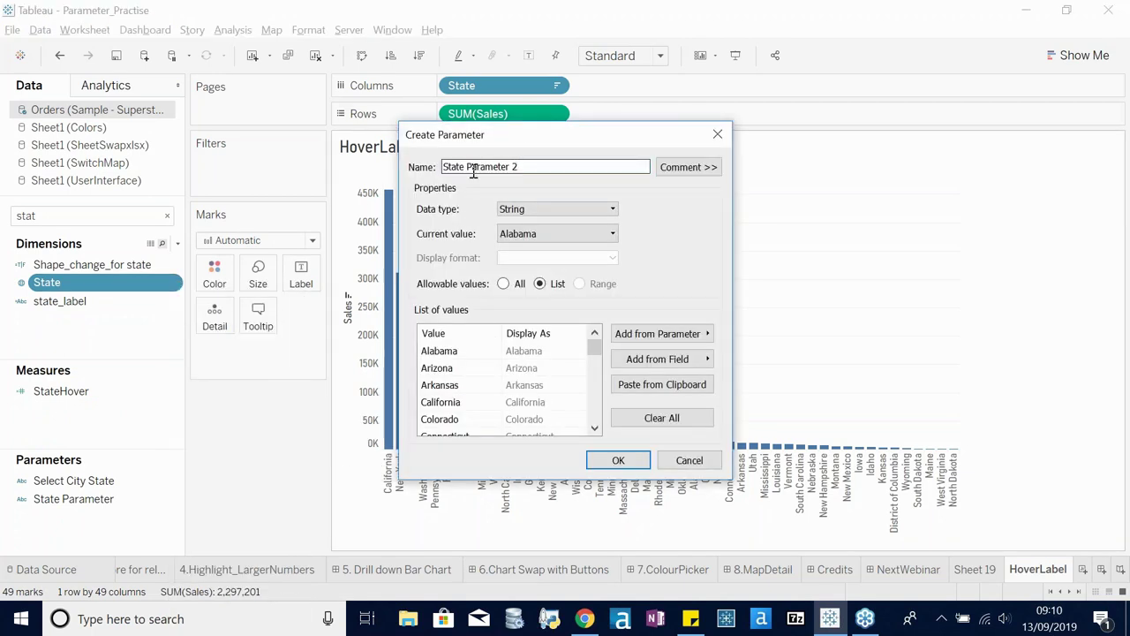
mouse_move(594, 345)
left_mouse_down()
mouse_move(594, 369)
mouse_move(593, 339)
left_mouse_up()
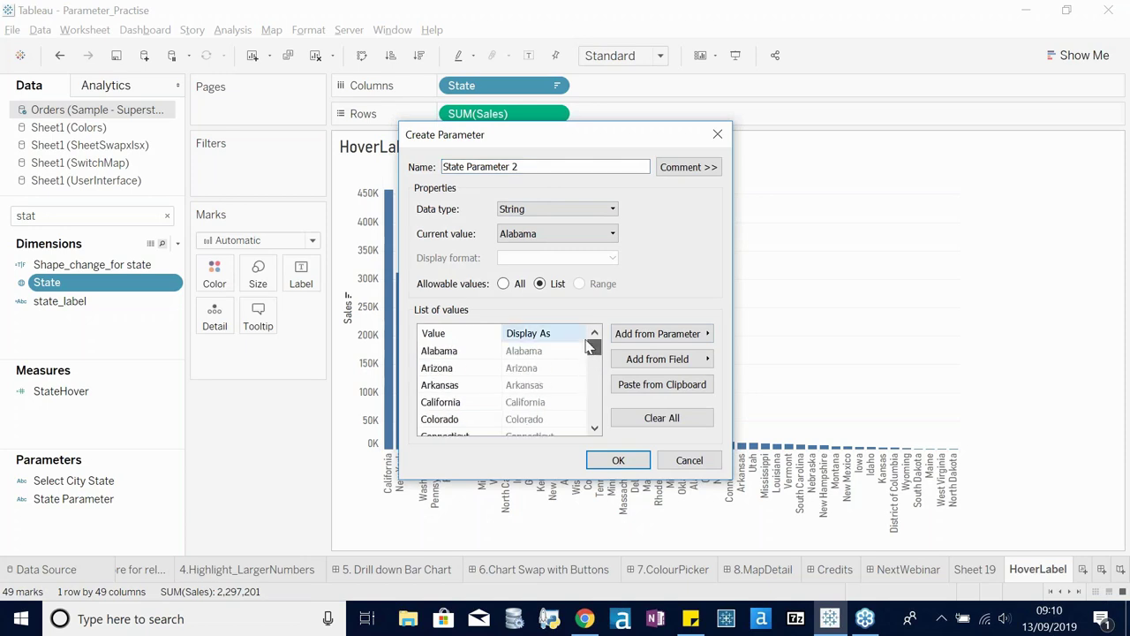
left_click(618, 460)
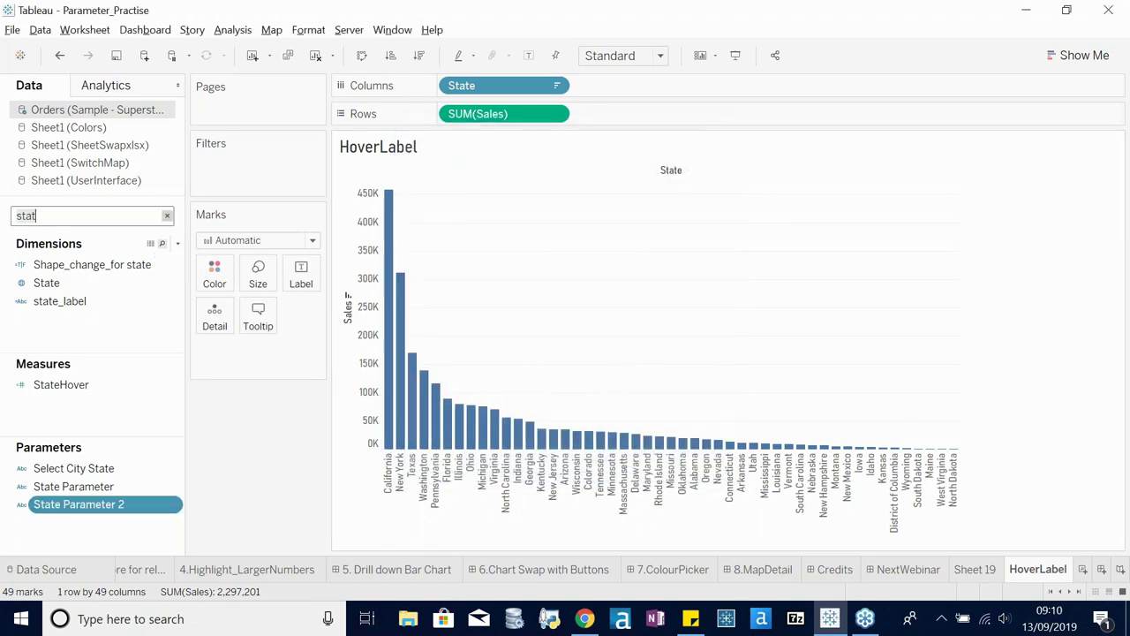
left_click(167, 216)
- Write a new calculated field formula: if [State Parameter 2]=[State] then [Sales] END
left_click(178, 244)
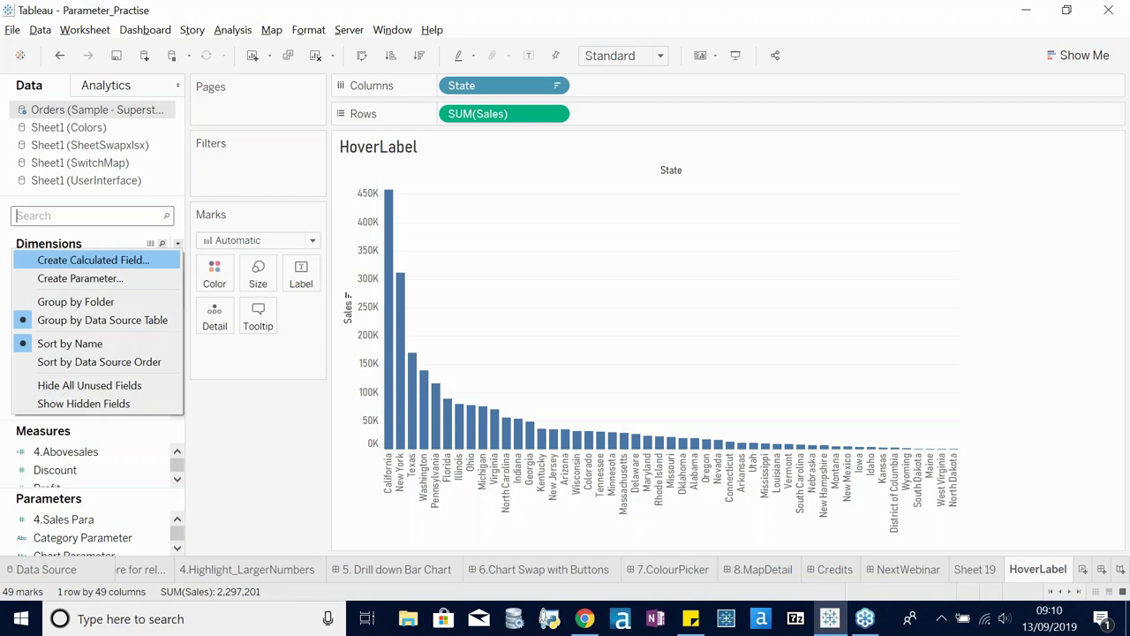
left_click(150, 260)
type("if ")
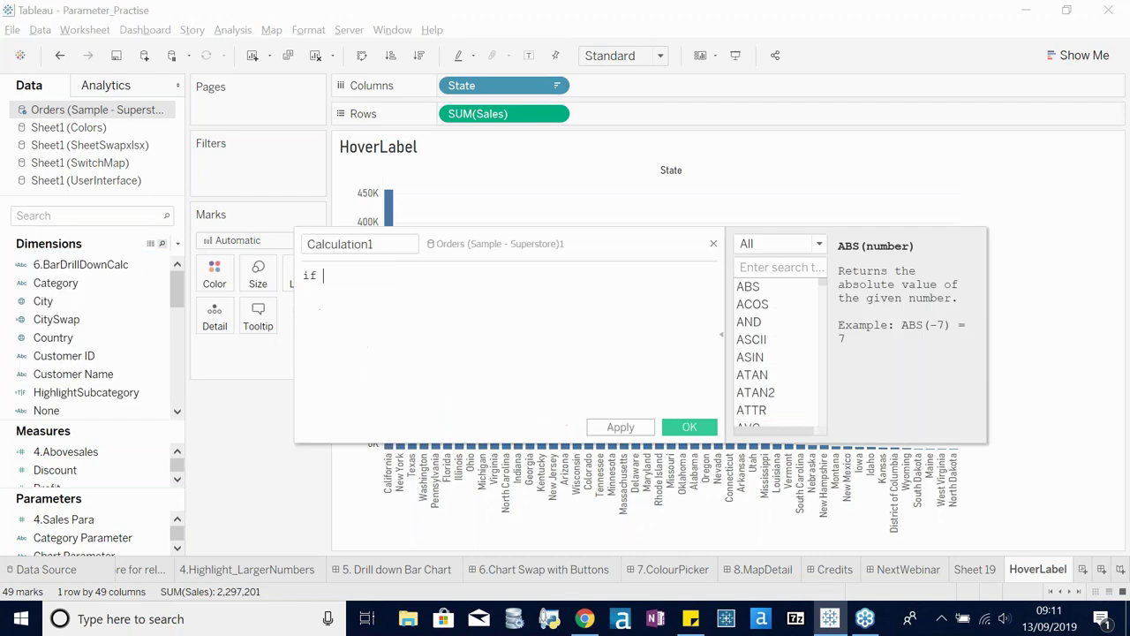
type("st")
double_click(437, 346)
type("]=")
key("BackSpace")
type("st")
key("Return")
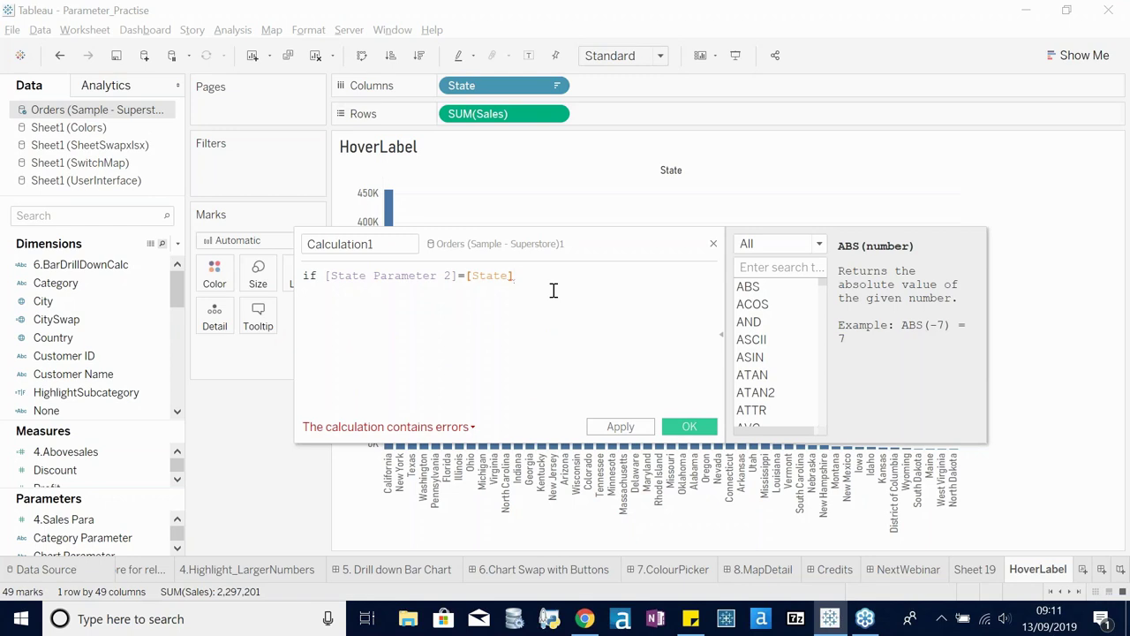
type("then ")
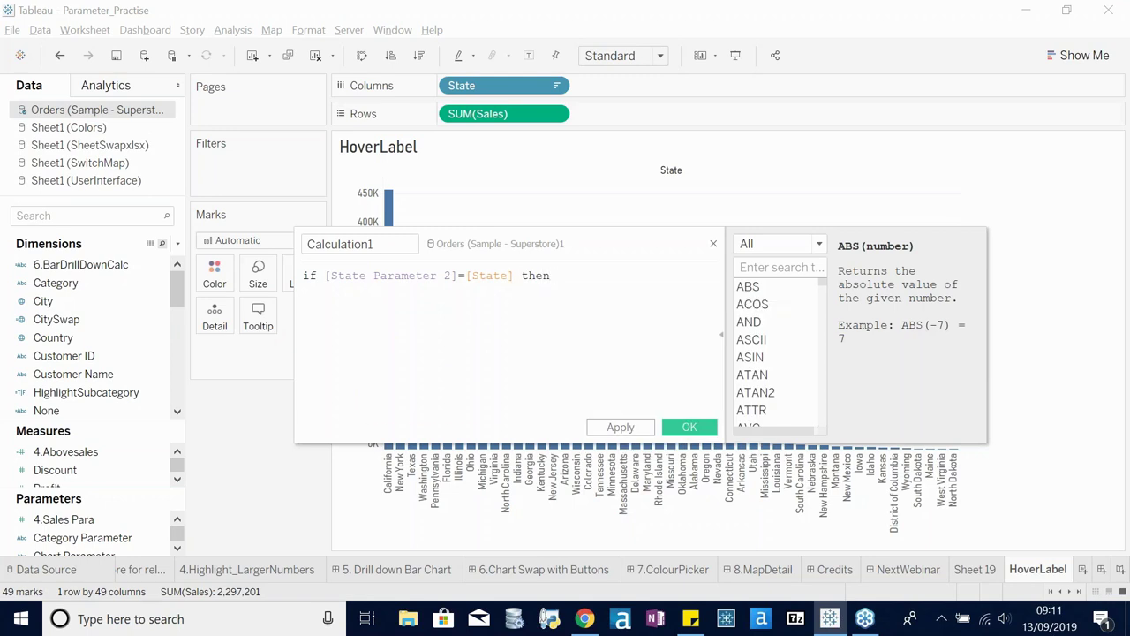
type("sal")
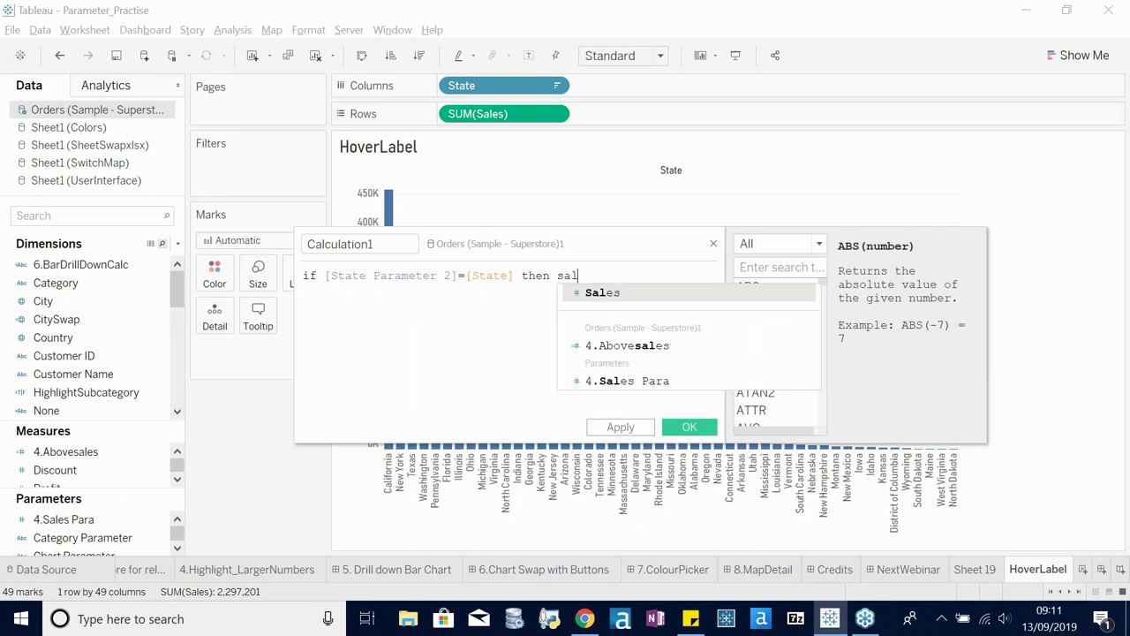
key("BackSpace")
key("BackSpace")
key("Return")
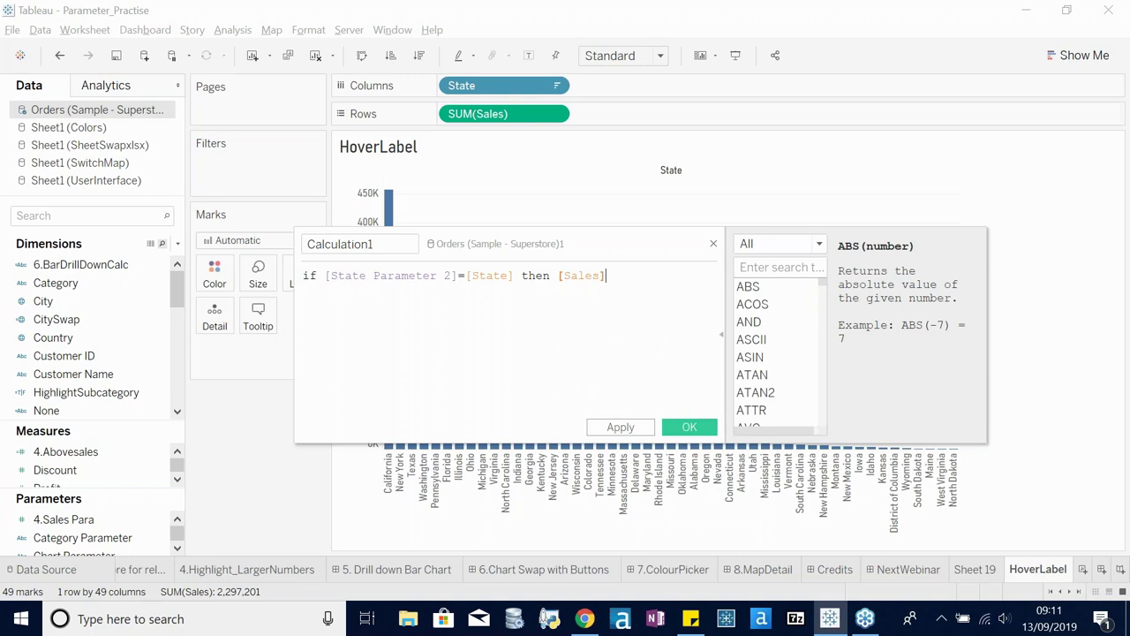
type("END")
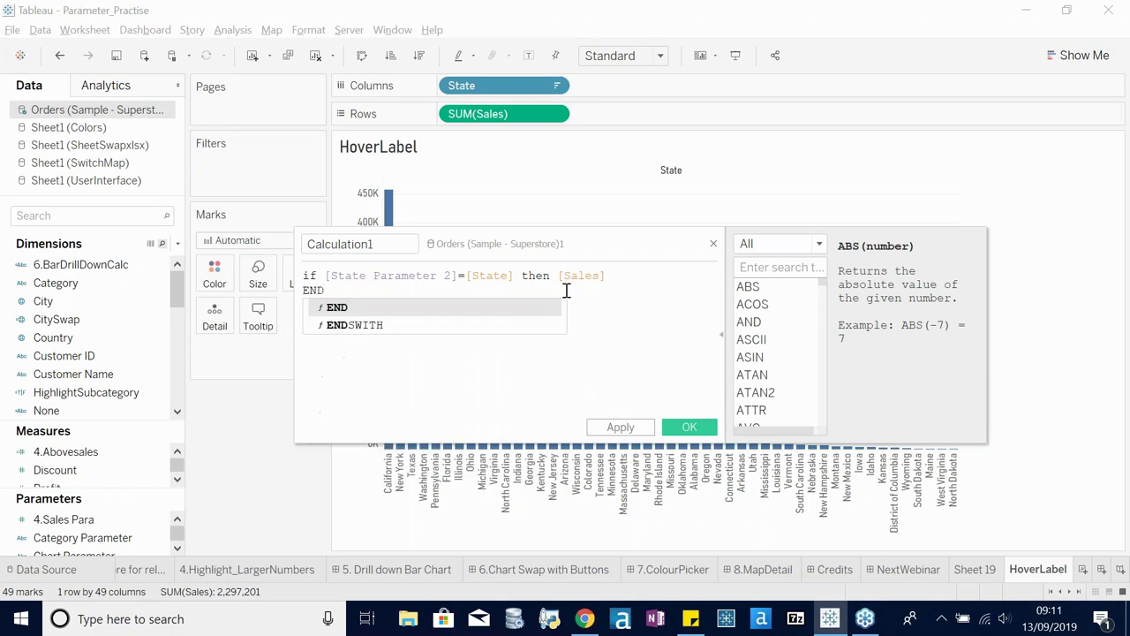
key("Escape")
left_click(622, 278)
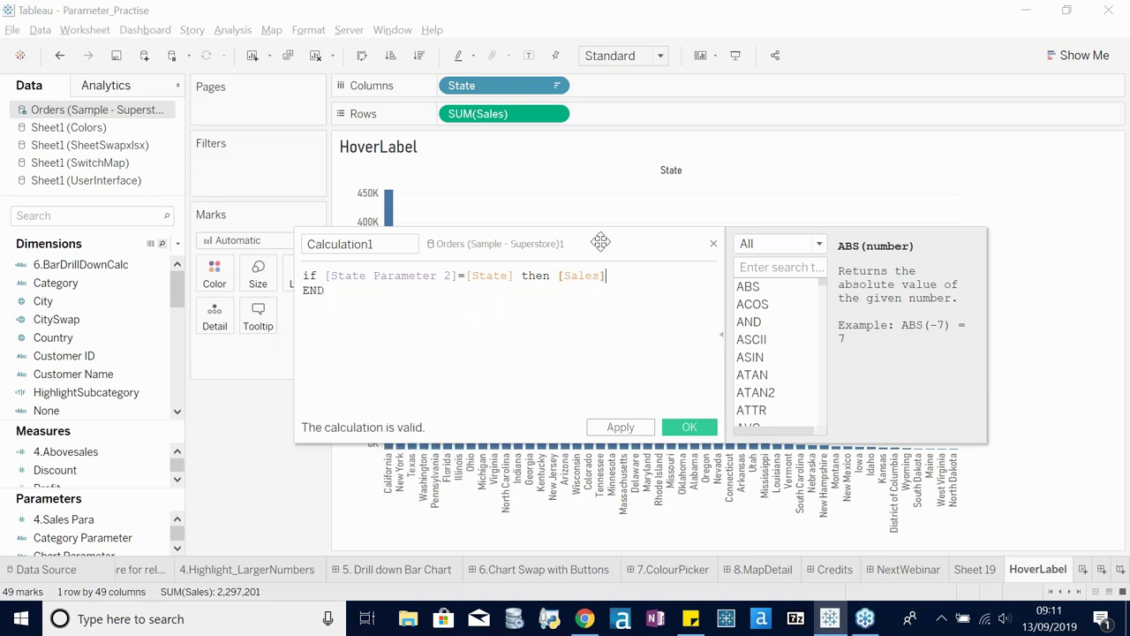
left_click_drag(600, 242, 611, 193)
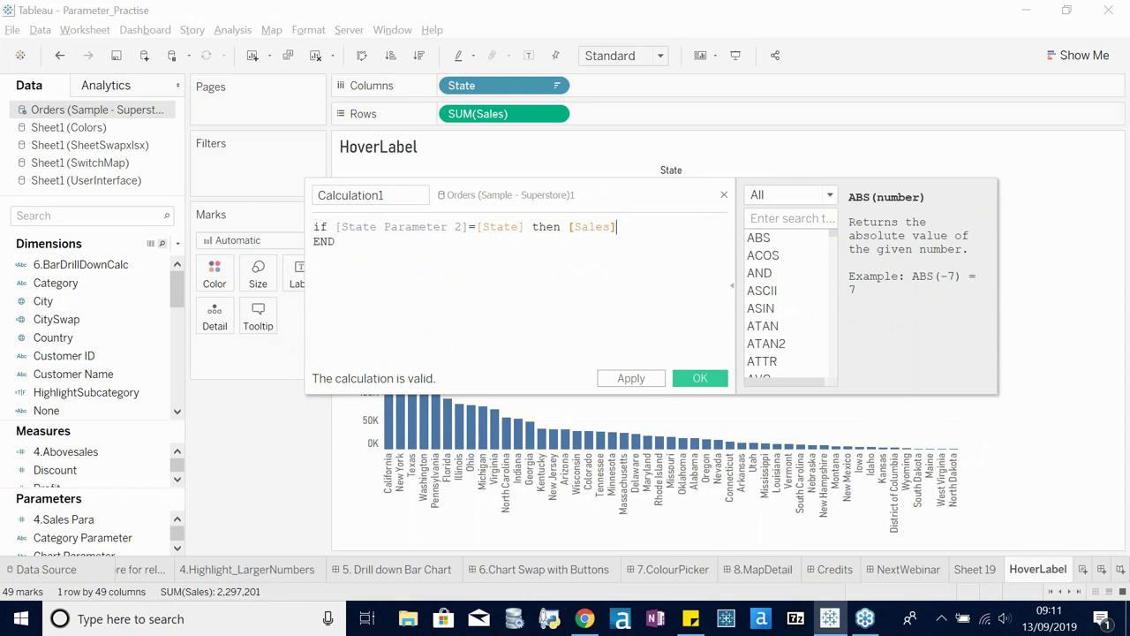
- Name the calculation LabelHighlight and save it
left_click(385, 196)
double_click(385, 195)
type("Lab el")
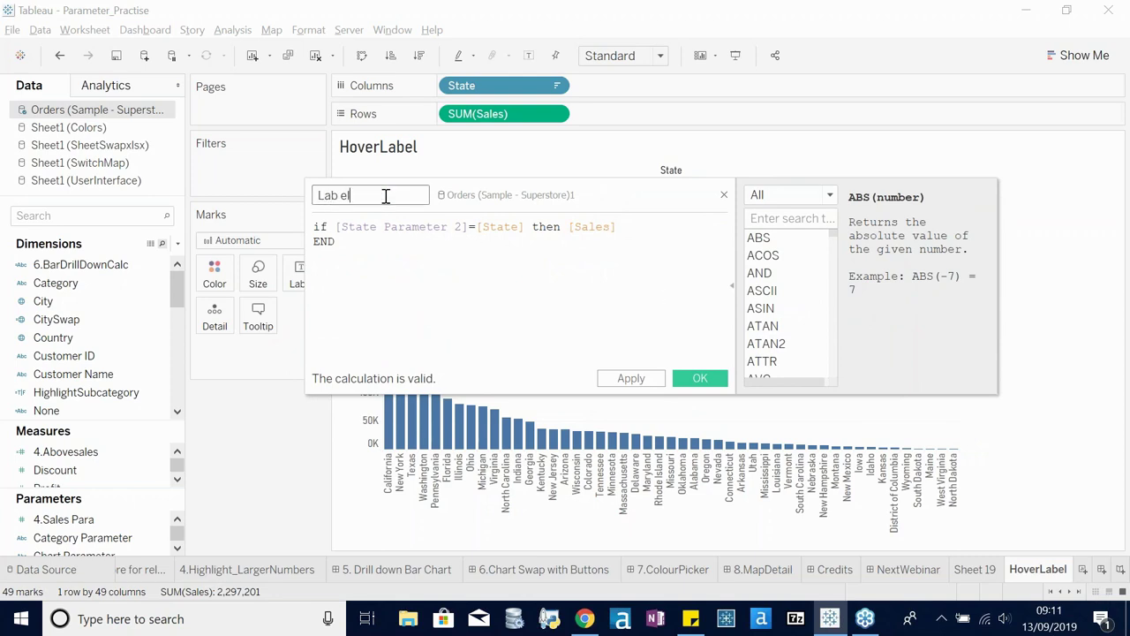
type("Highlight")
left_click(700, 379)
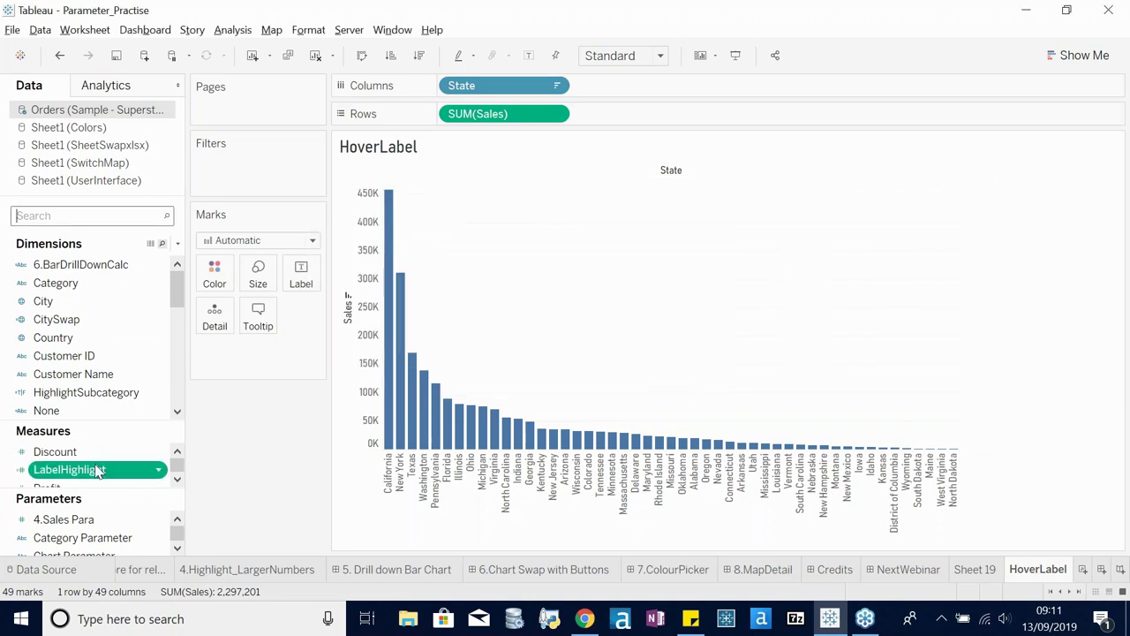
- Put LabelHighlight on Label, set Sub-Category Parameter 2 to Binders, then hide its control
left_click_drag(99, 470, 301, 281)
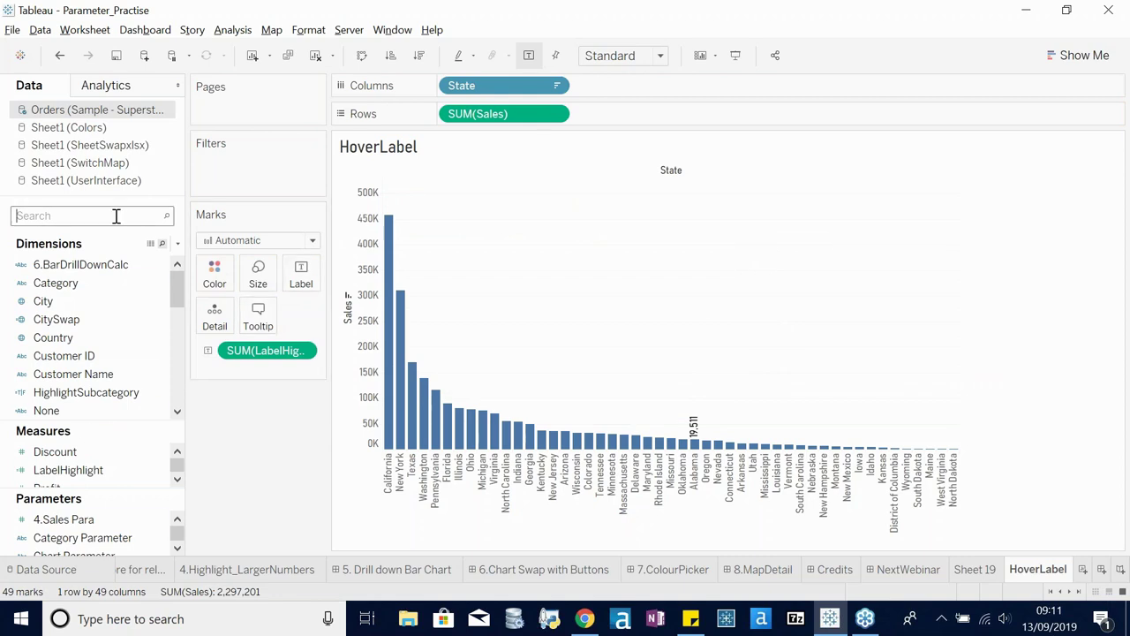
type("sub")
right_click(177, 493)
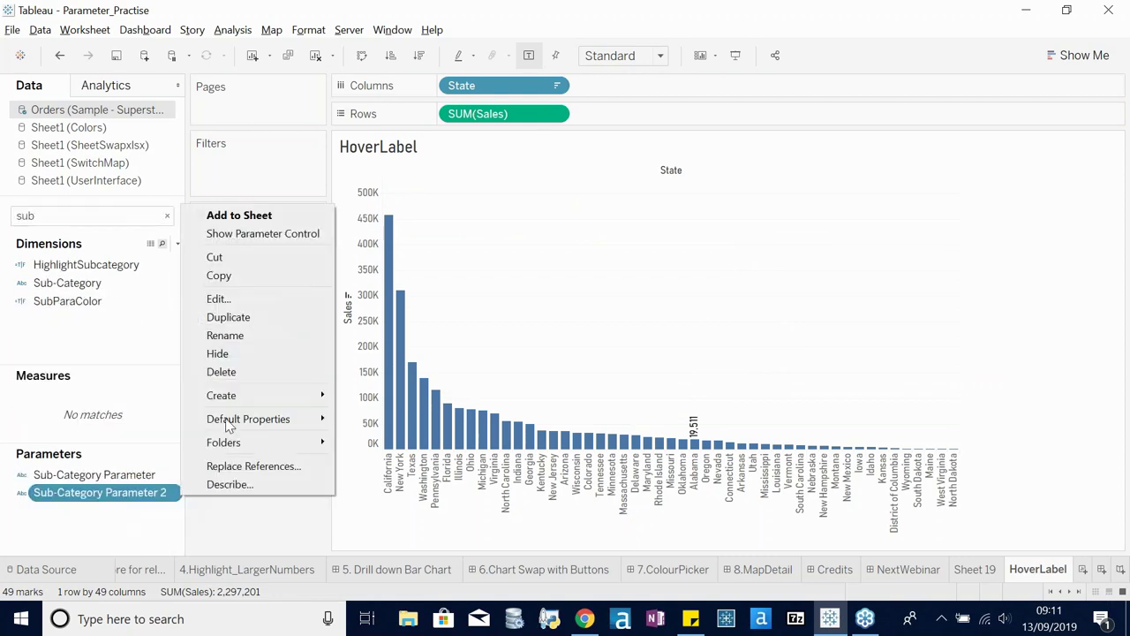
left_click(307, 233)
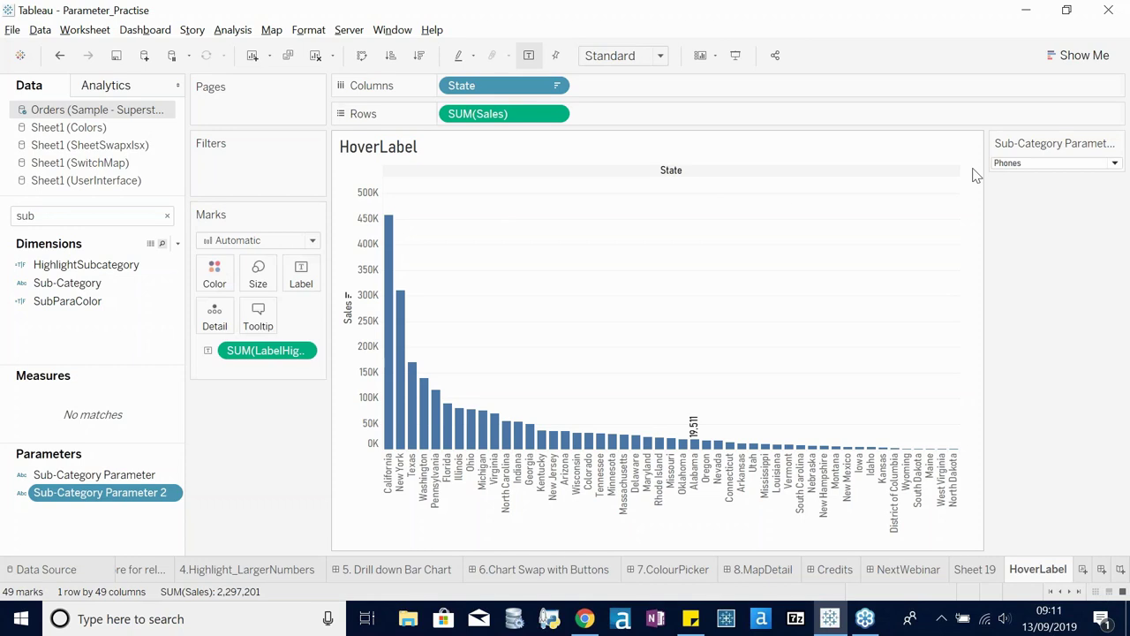
left_click(1011, 162)
left_click(1011, 205)
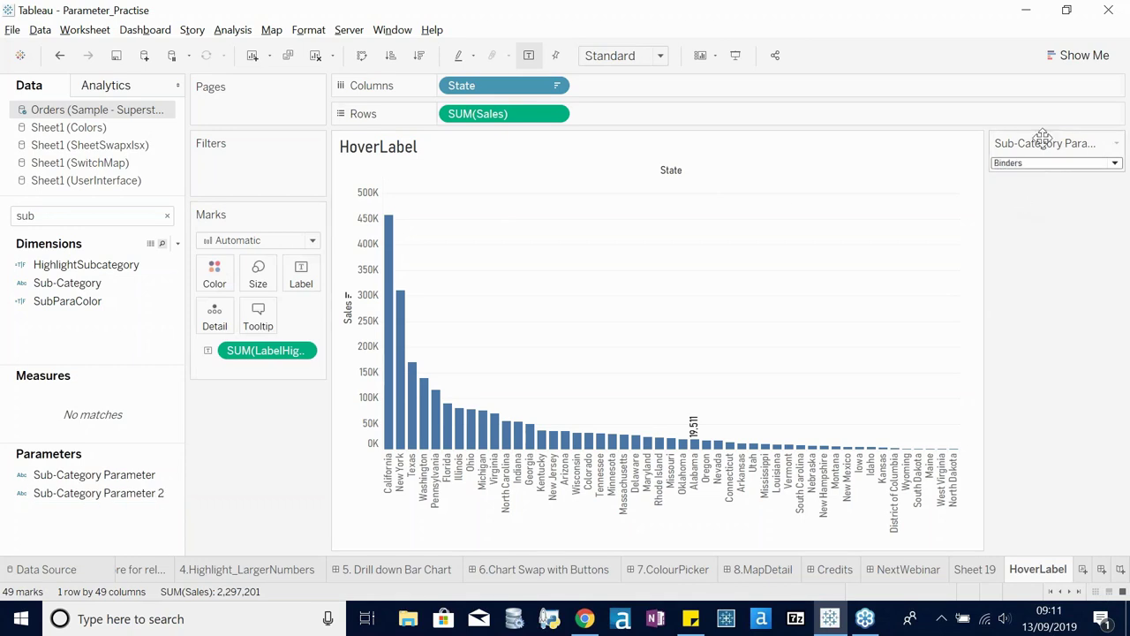
left_click(1034, 164)
left_click(1116, 143)
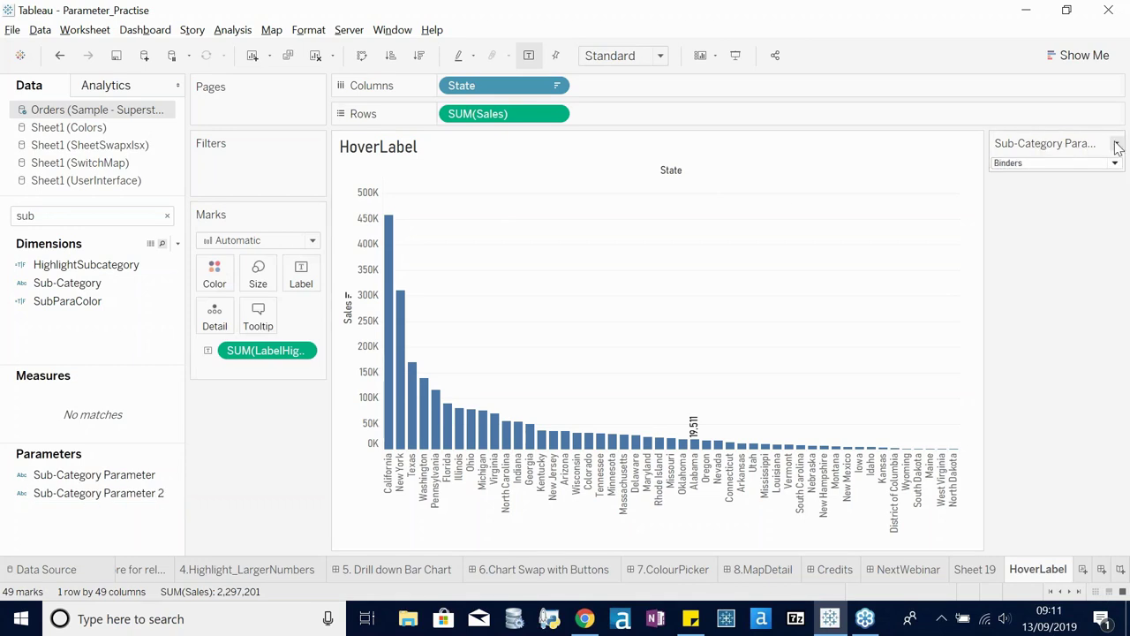
left_click(1116, 143)
left_click(1022, 319)
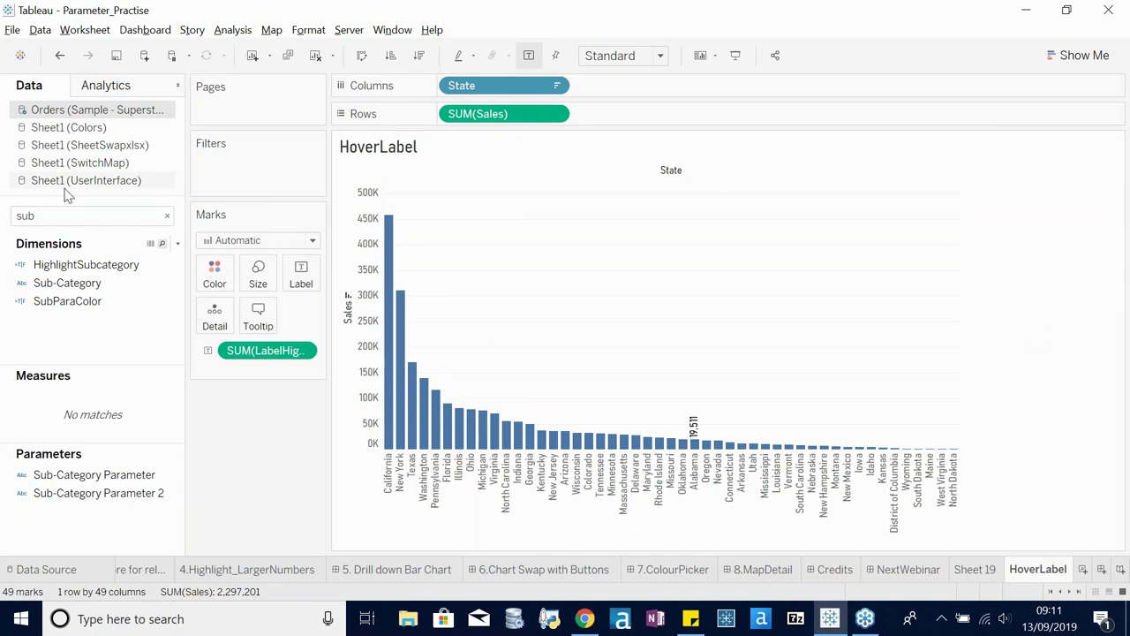
- Show the State Parameter 2 control and switch it from Colorado to Idaho, so Idaho's bar shows 4,382
double_click(84, 222)
type("sta")
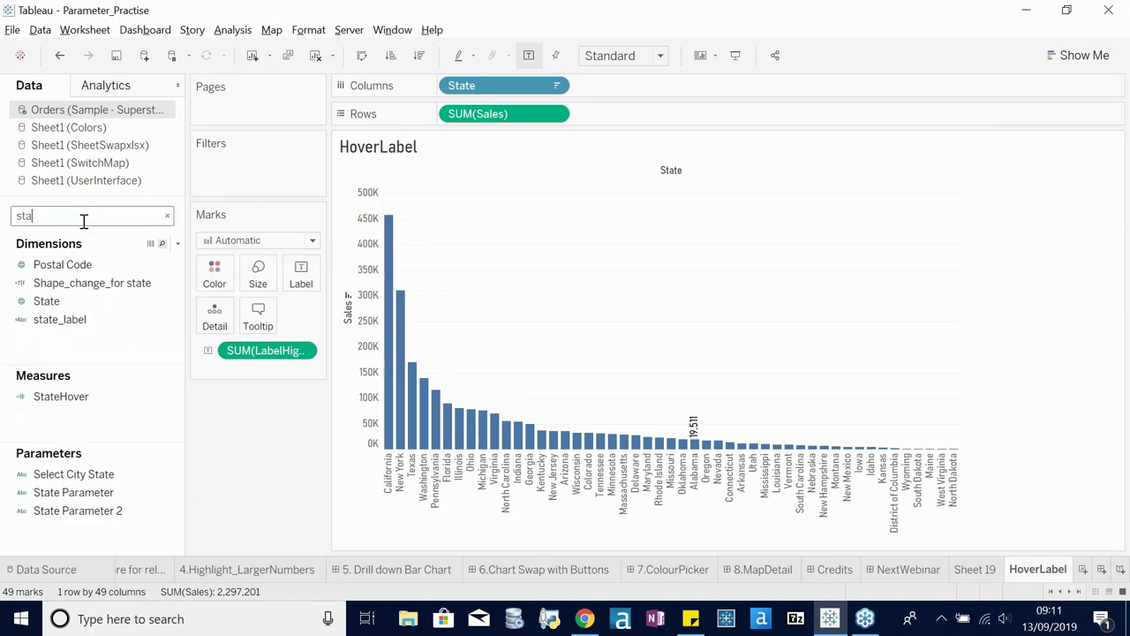
right_click(175, 514)
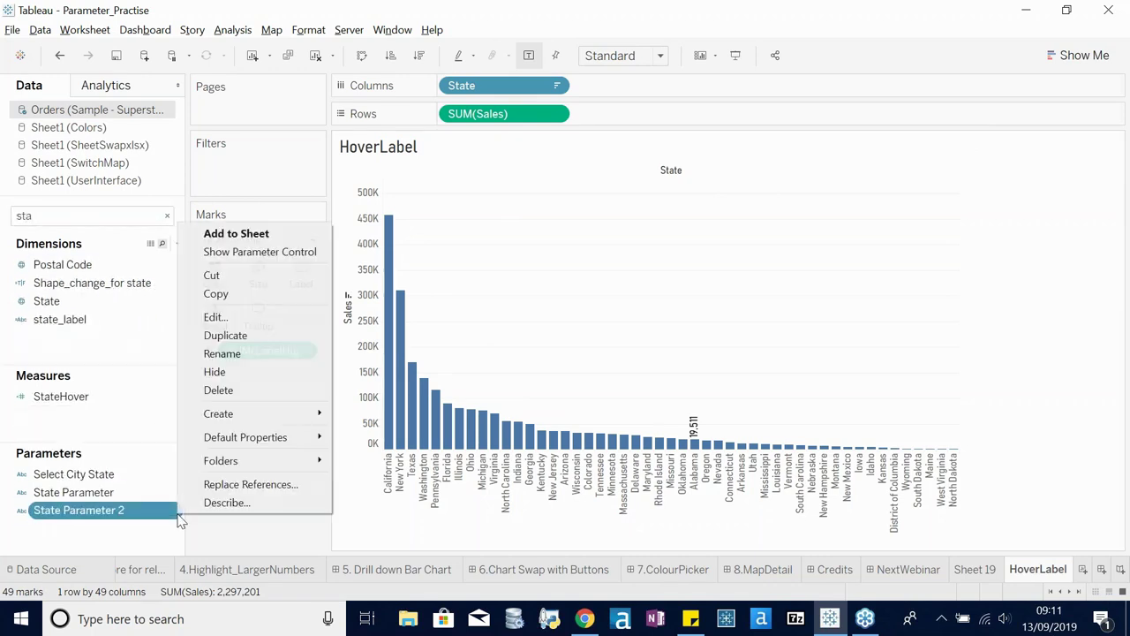
left_click(315, 252)
left_click(1024, 163)
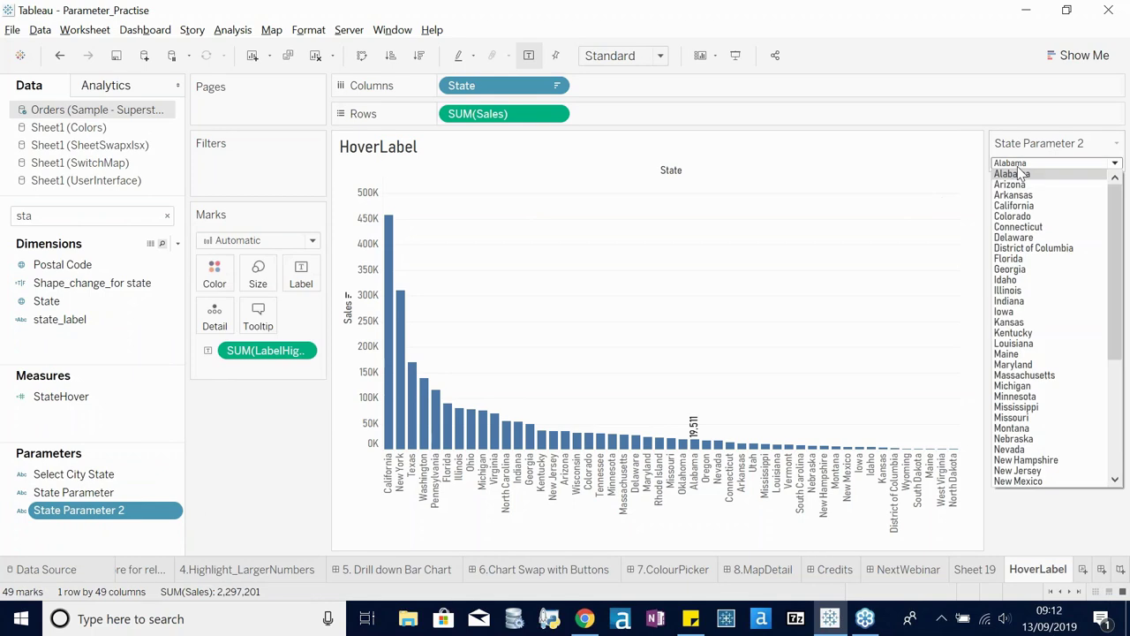
left_click(1017, 223)
mouse_move(591, 439)
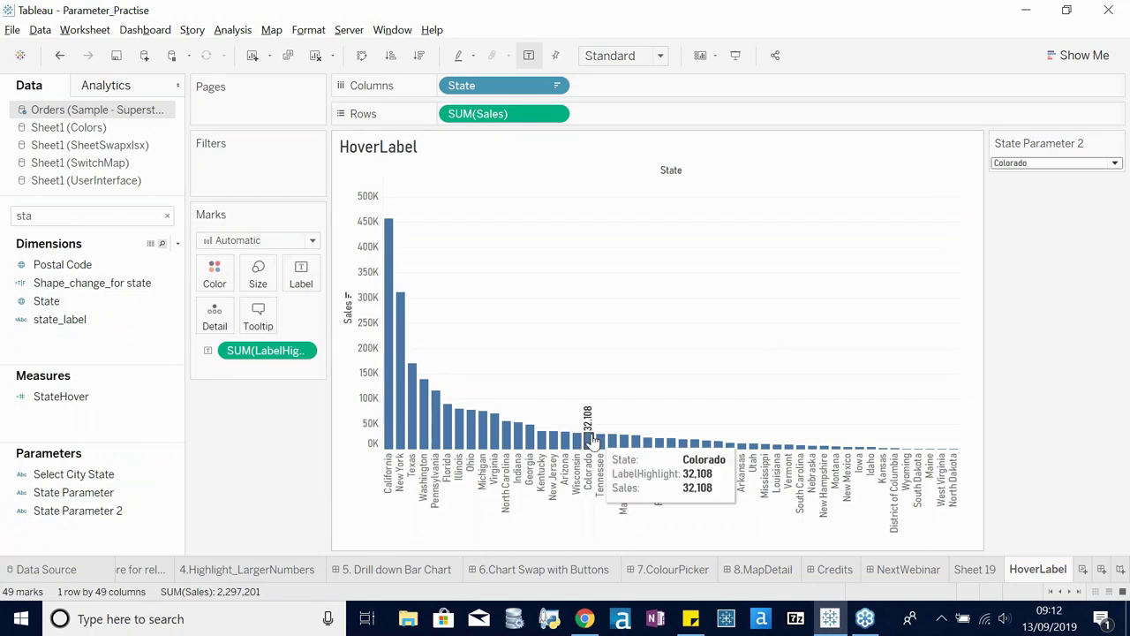
left_click(1054, 168)
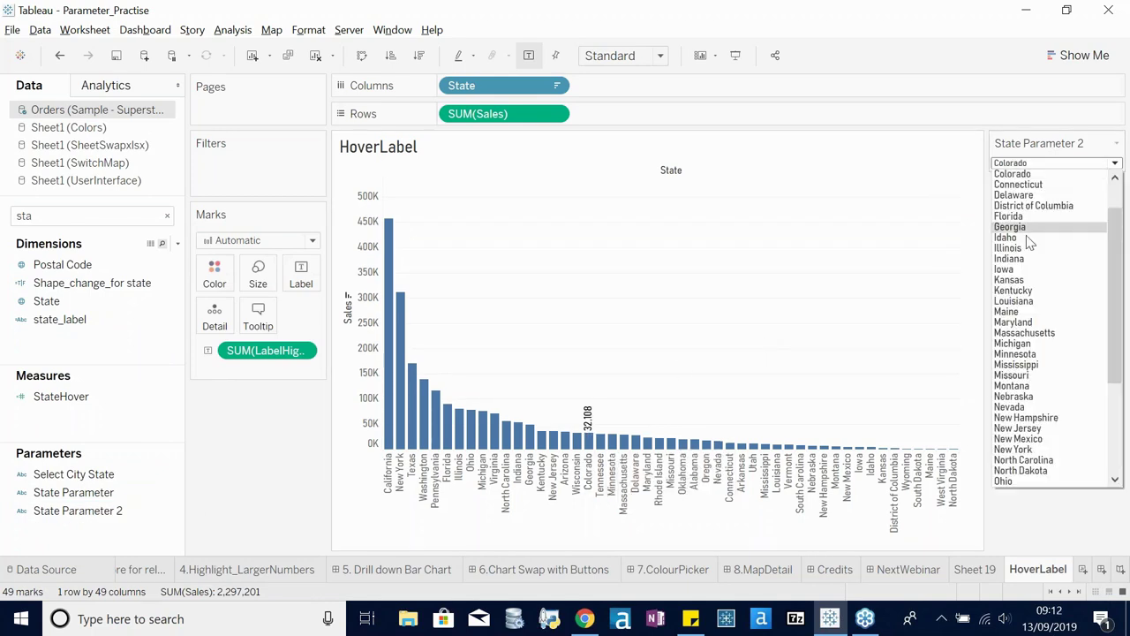
key("Escape")
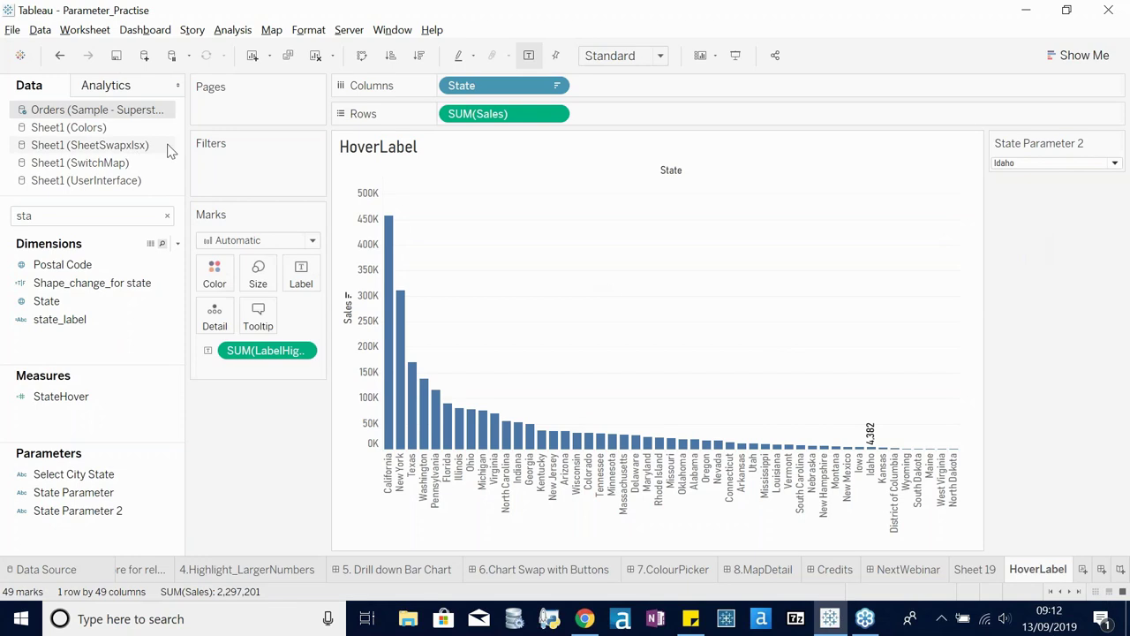
left_click(167, 218)
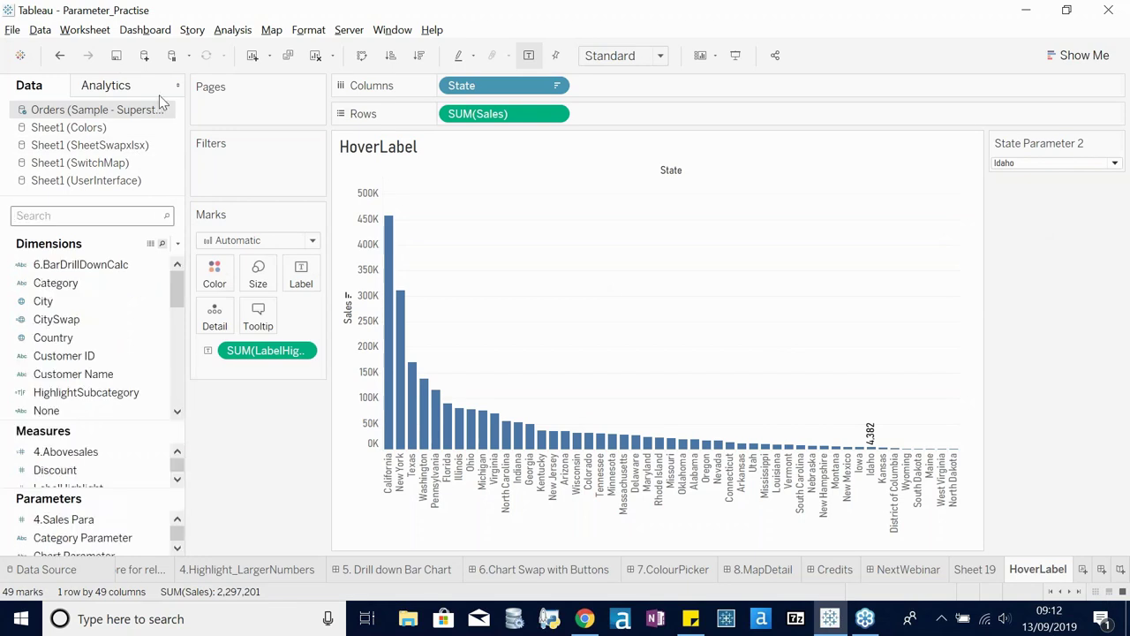
- Add a parameter action targeting State Parameter 2 with its value from the State field
left_click(105, 29)
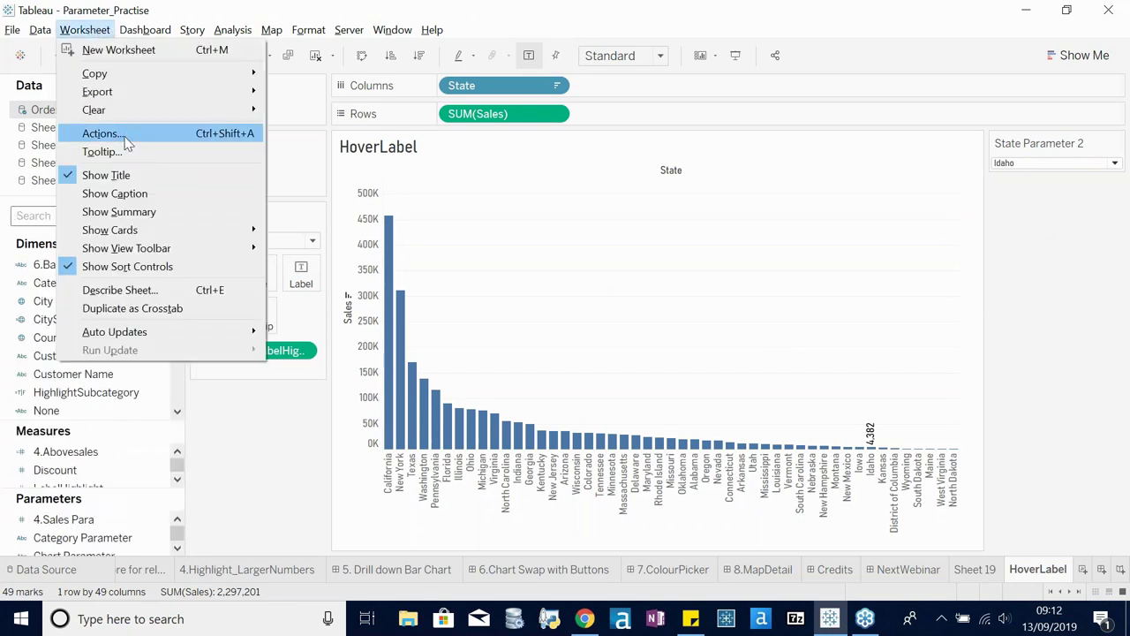
left_click(123, 136)
left_click(359, 357)
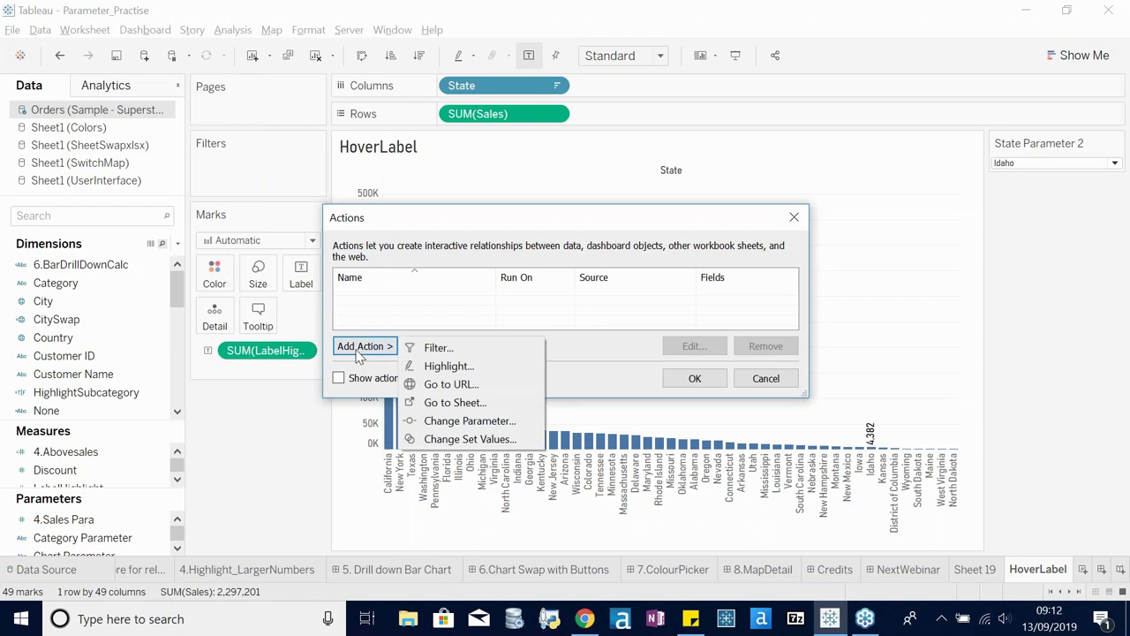
left_click(450, 421)
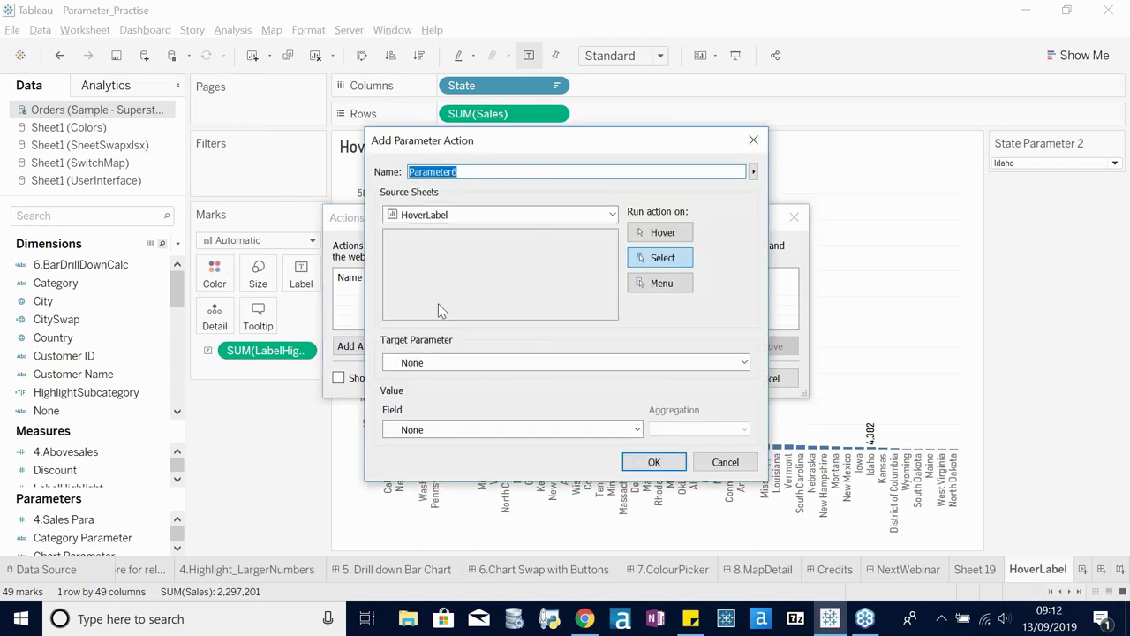
left_click(432, 363)
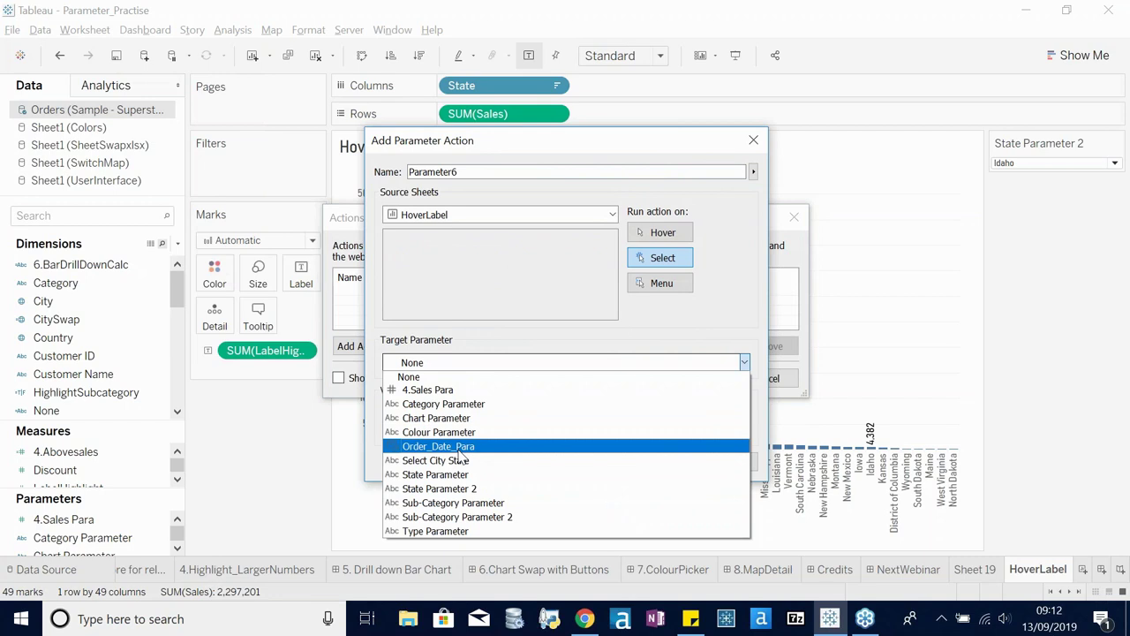
left_click(440, 488)
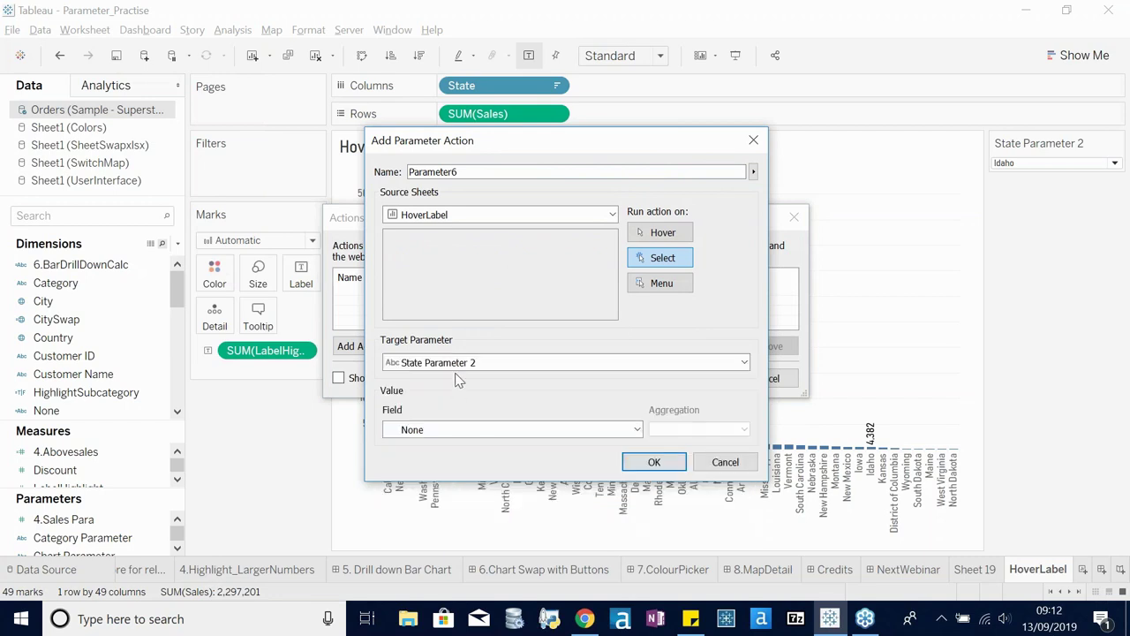
left_click(424, 431)
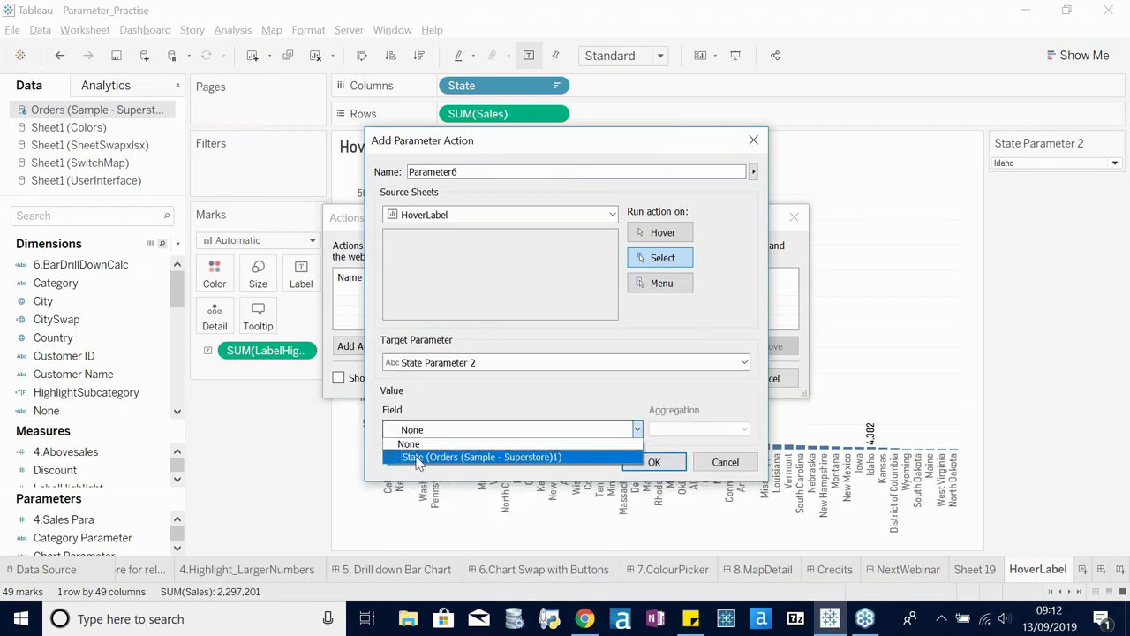
left_click(429, 457)
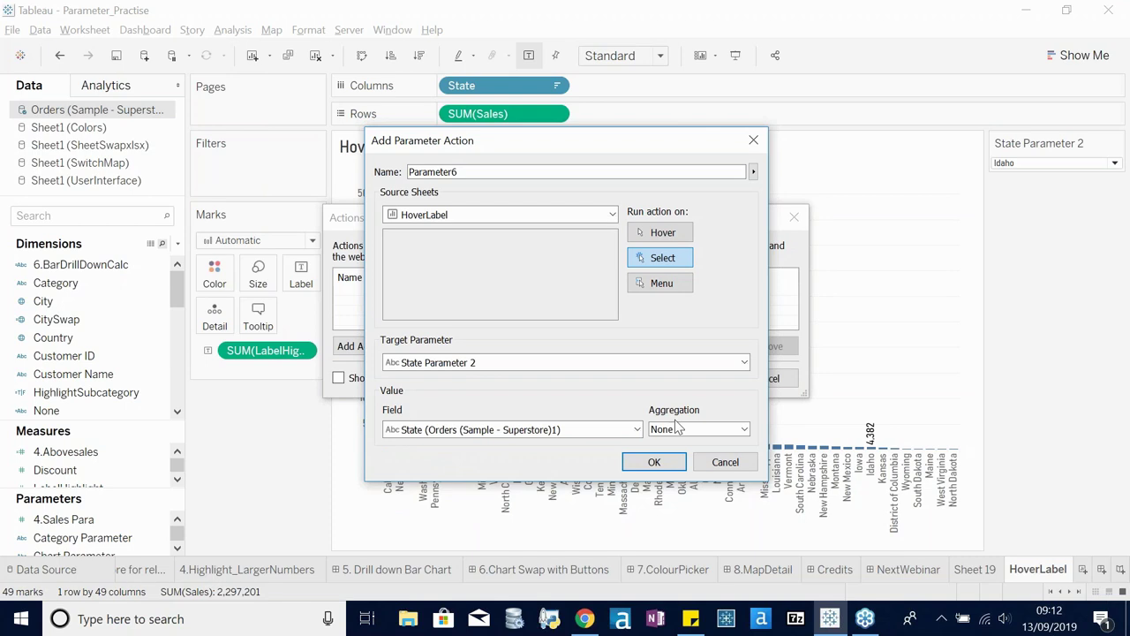
left_click(658, 462)
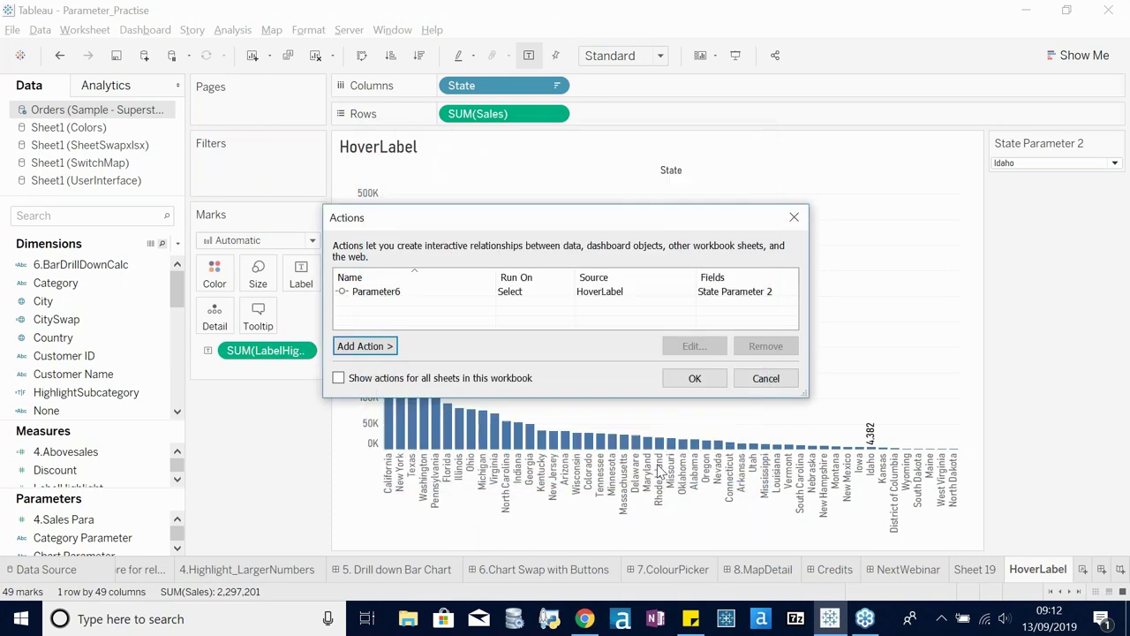
left_click(698, 380)
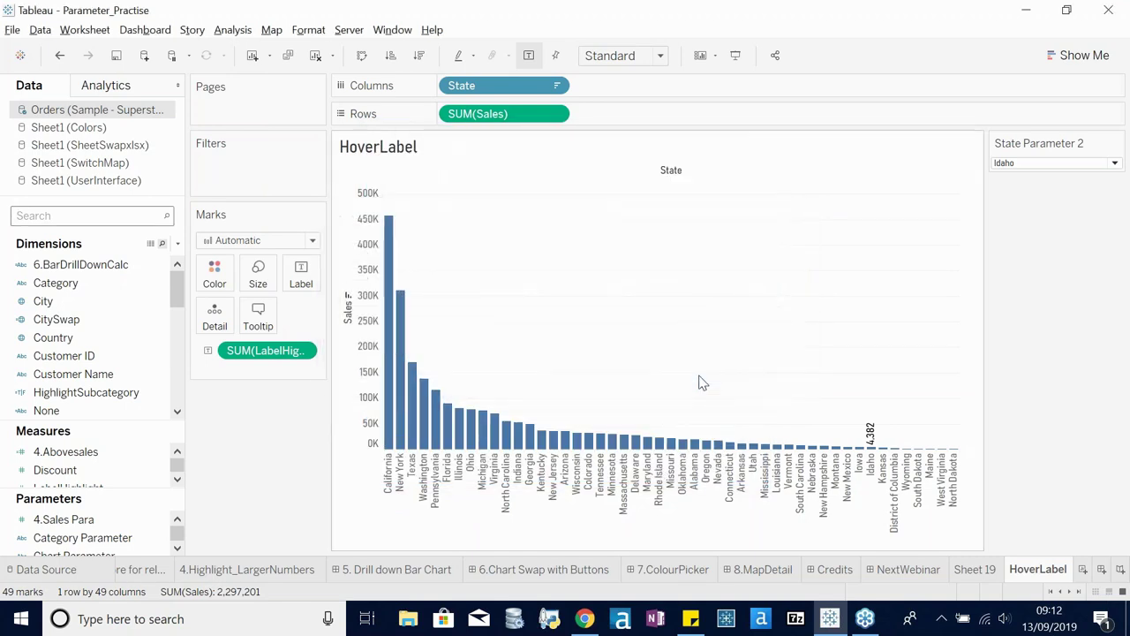
- Edit the Parameter6 action so it runs on Hover
left_click(85, 30)
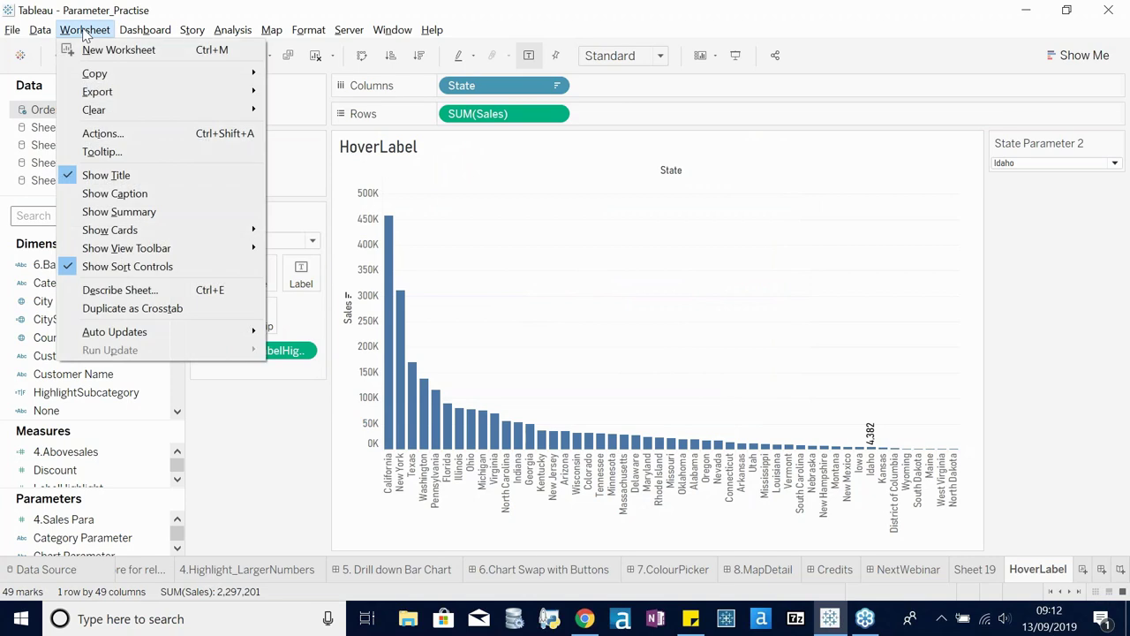
left_click(115, 134)
left_click(430, 293)
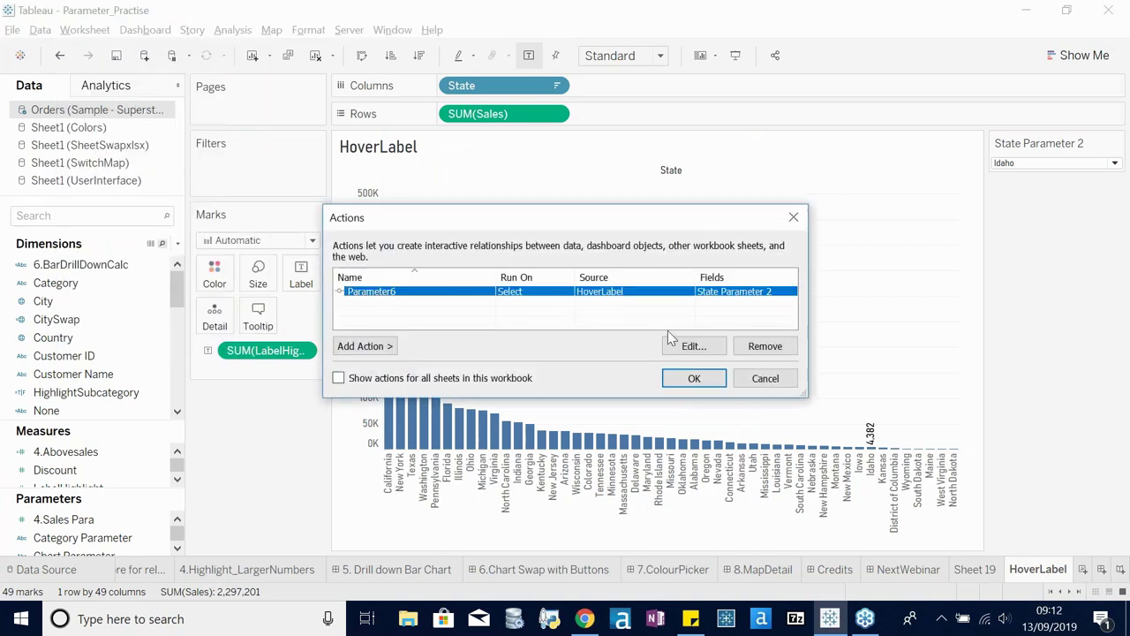
left_click(686, 344)
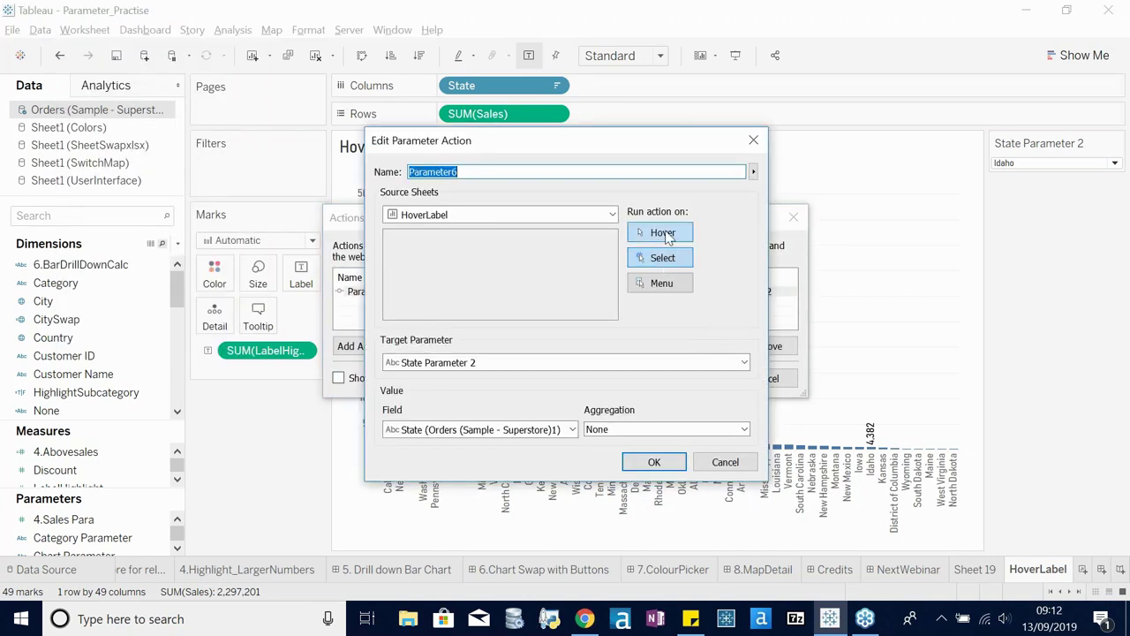
left_click(664, 233)
left_click(654, 461)
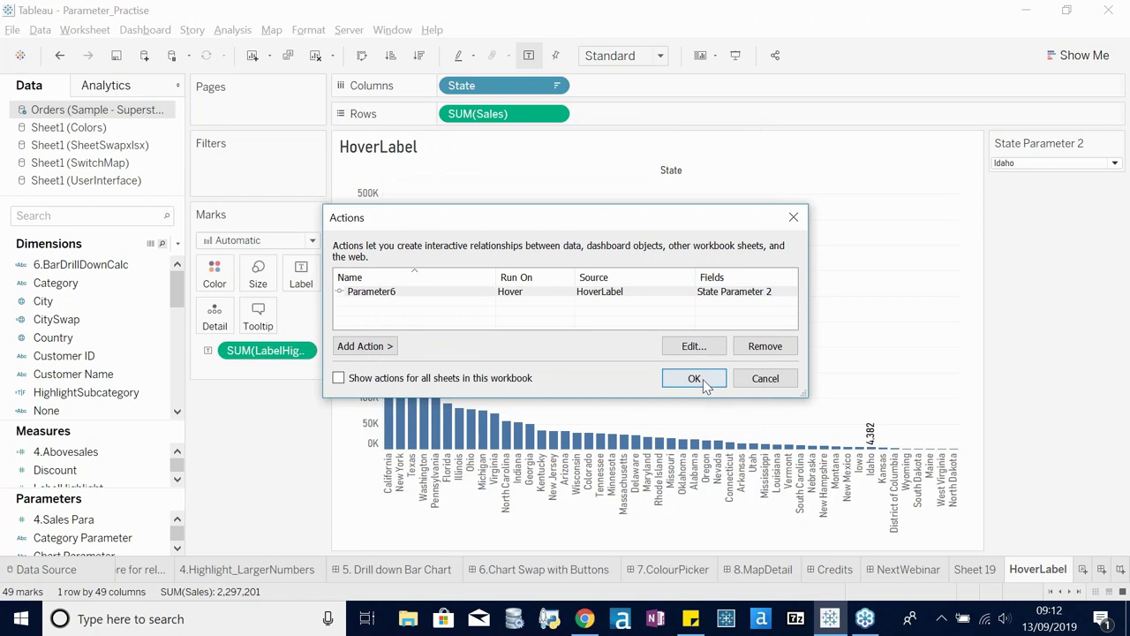
left_click(695, 379)
- Turn off Show Header for the Sales axis on the HoverLabel chart
mouse_move(463, 425)
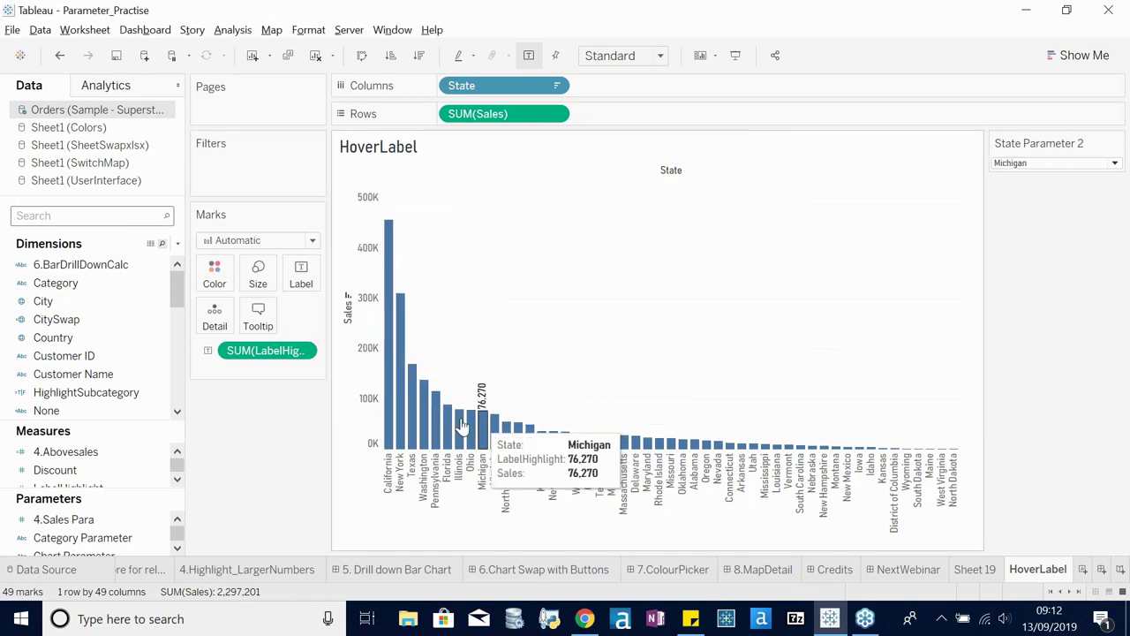
mouse_move(389, 415)
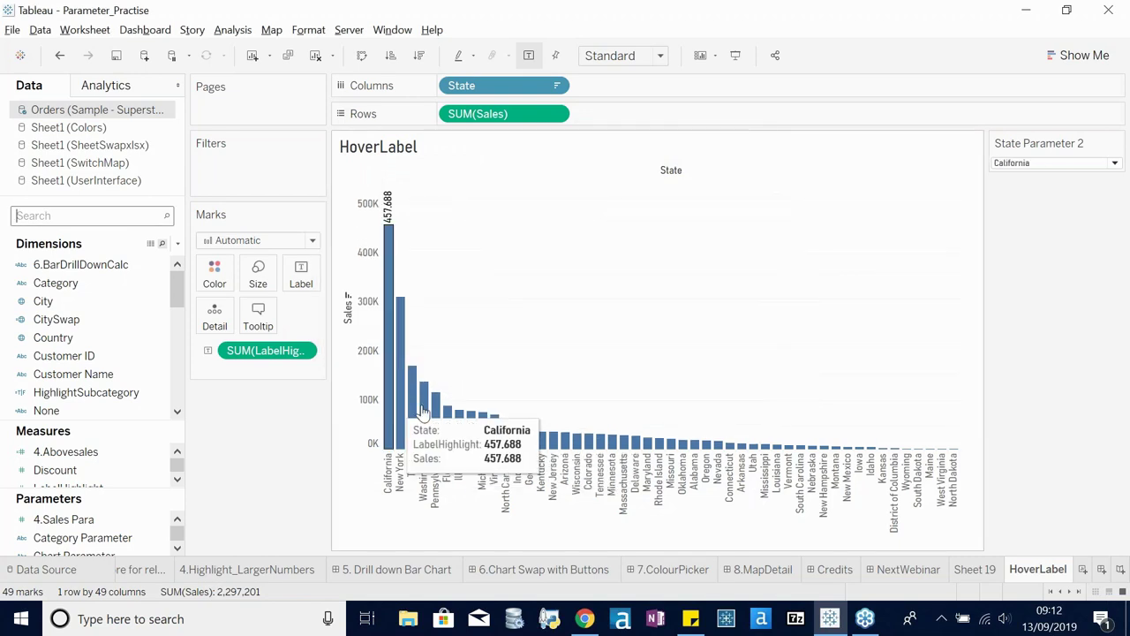
right_click(369, 381)
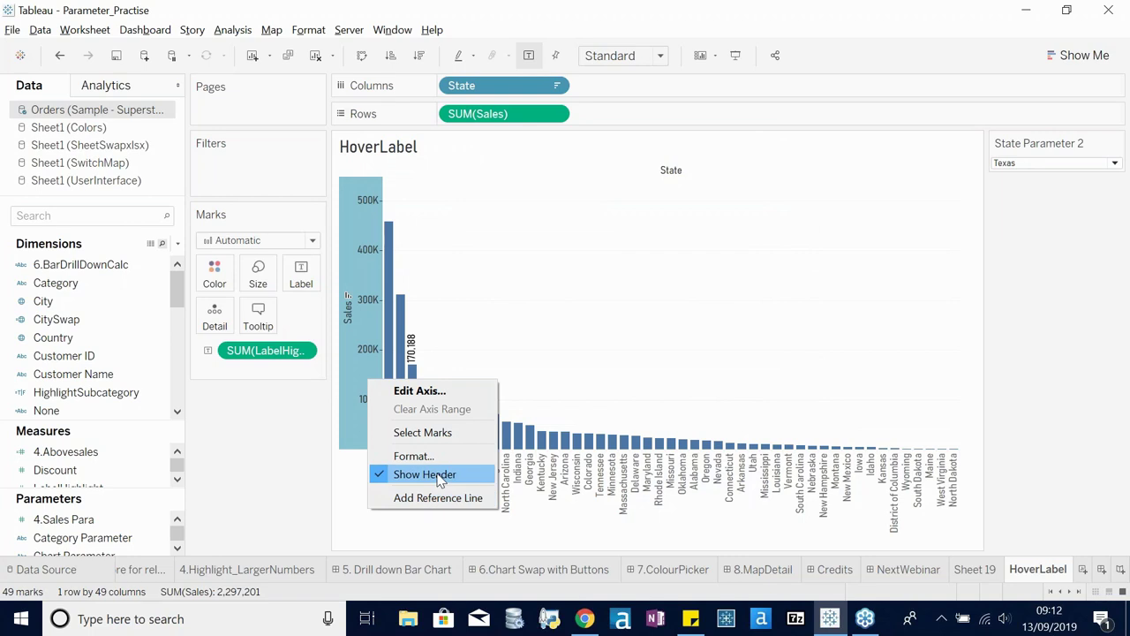
left_click(439, 478)
- Format LabelHighlight as a custom number in Thousands (K) with 0 decimal places
mouse_move(345, 292)
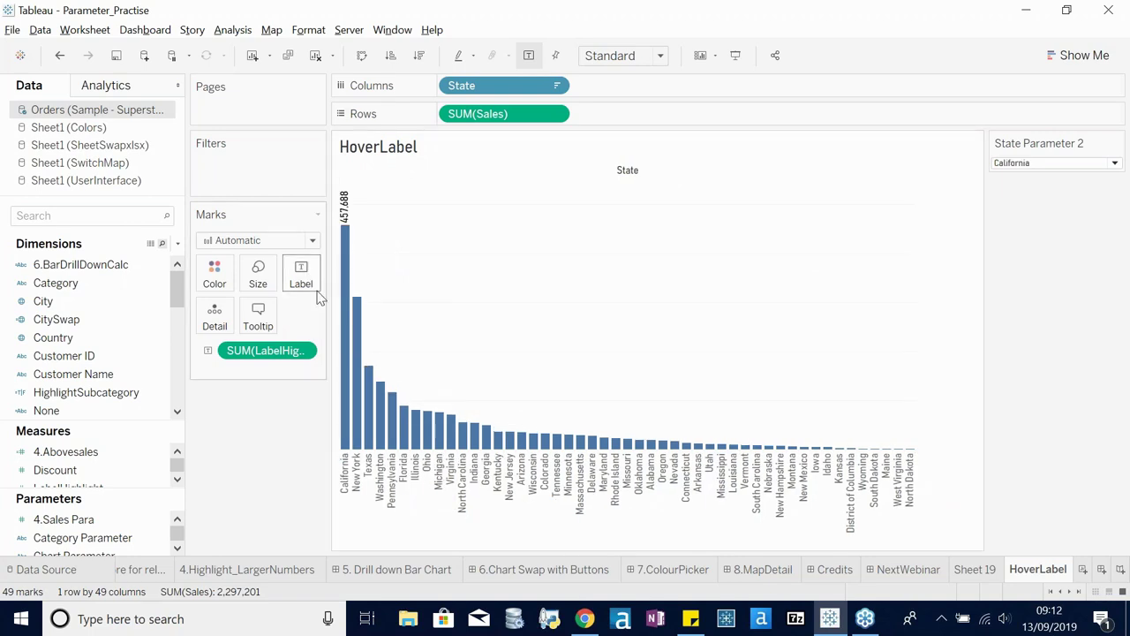
left_click(302, 350)
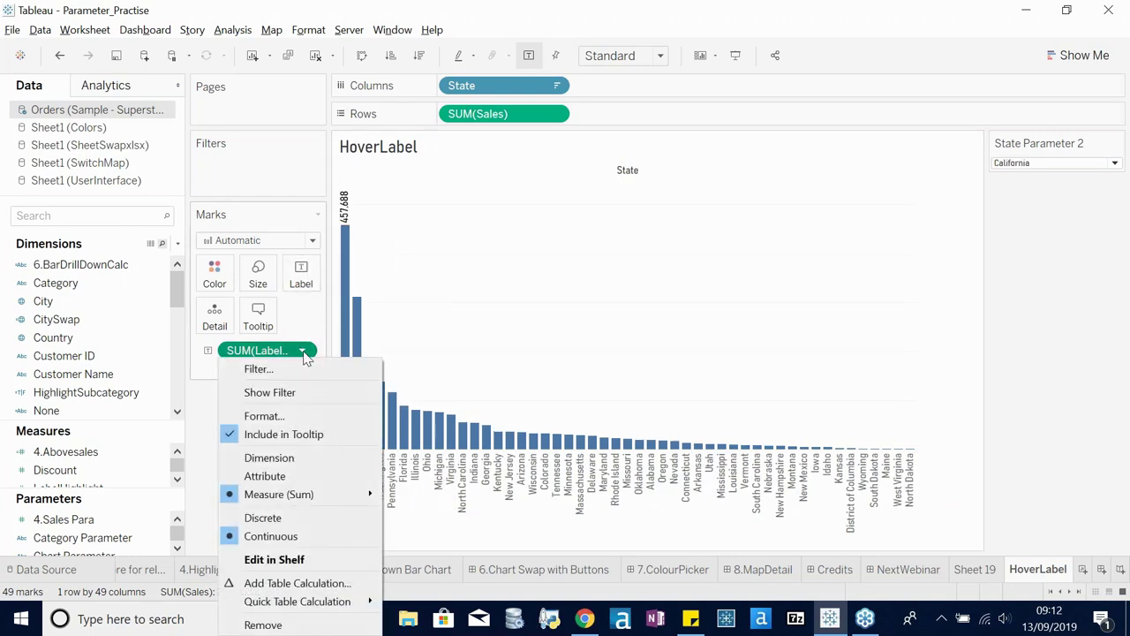
left_click(289, 417)
left_click(113, 243)
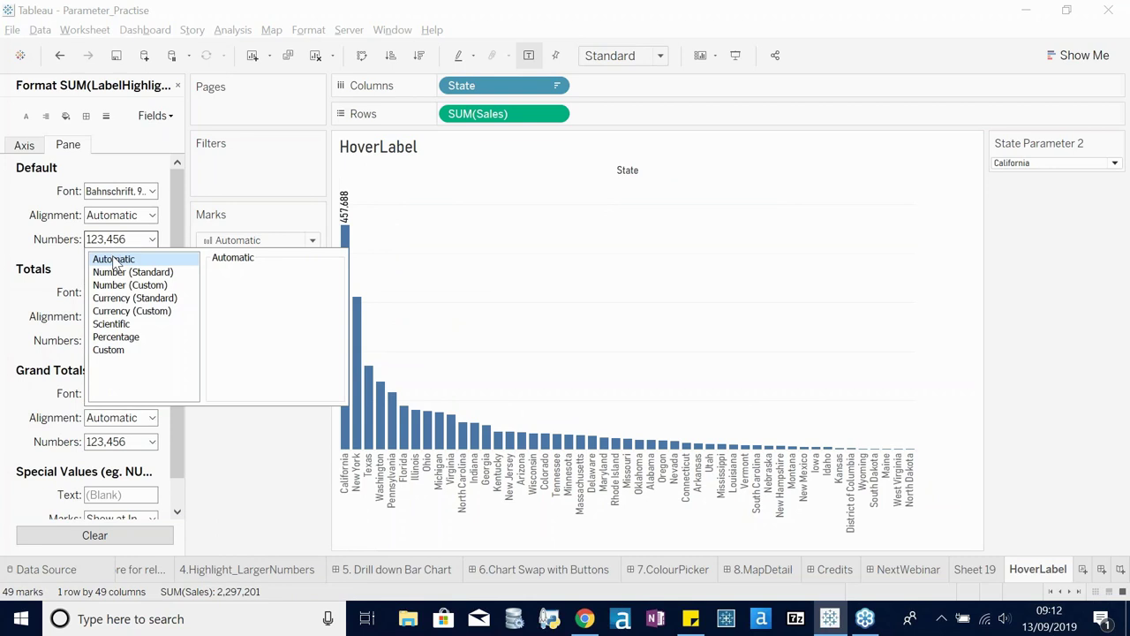
left_click(155, 285)
left_click(264, 343)
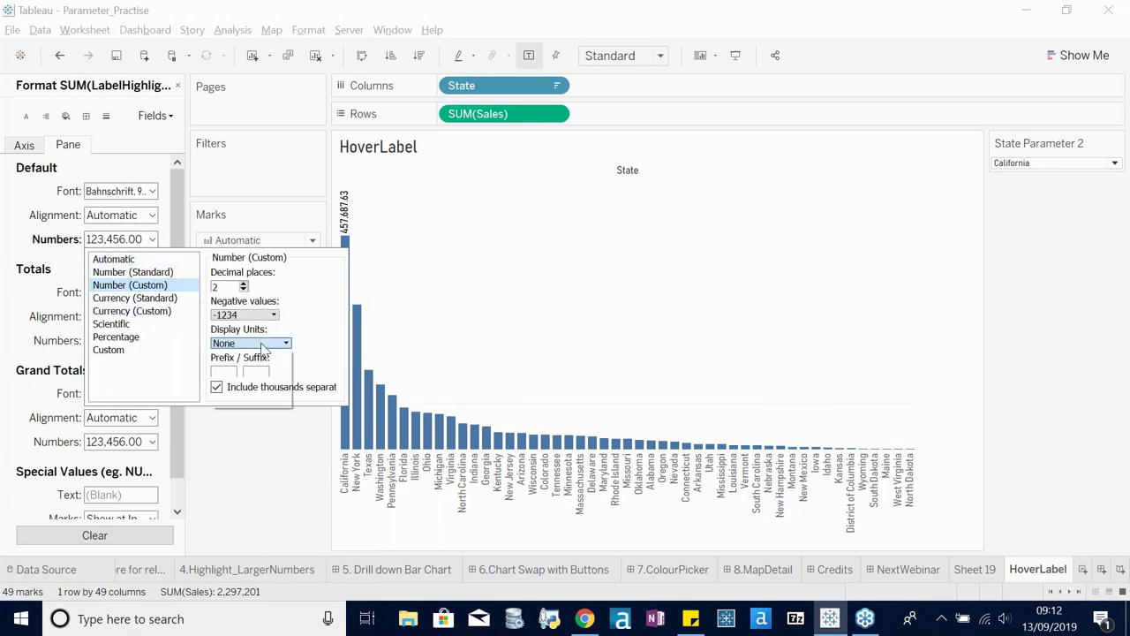
left_click(255, 366)
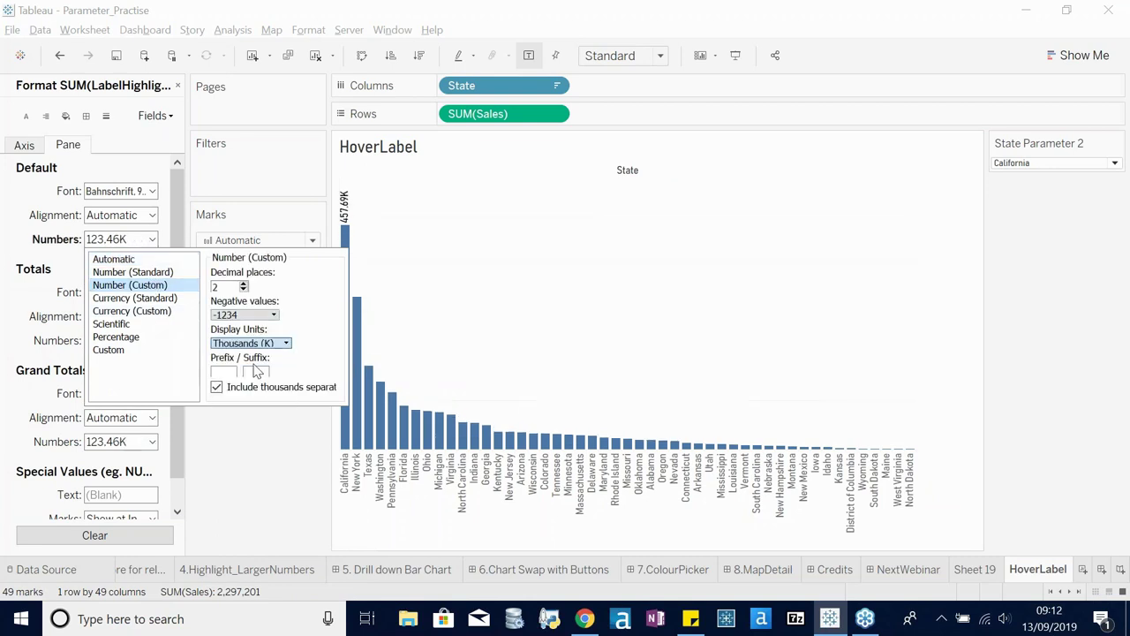
left_click(242, 291)
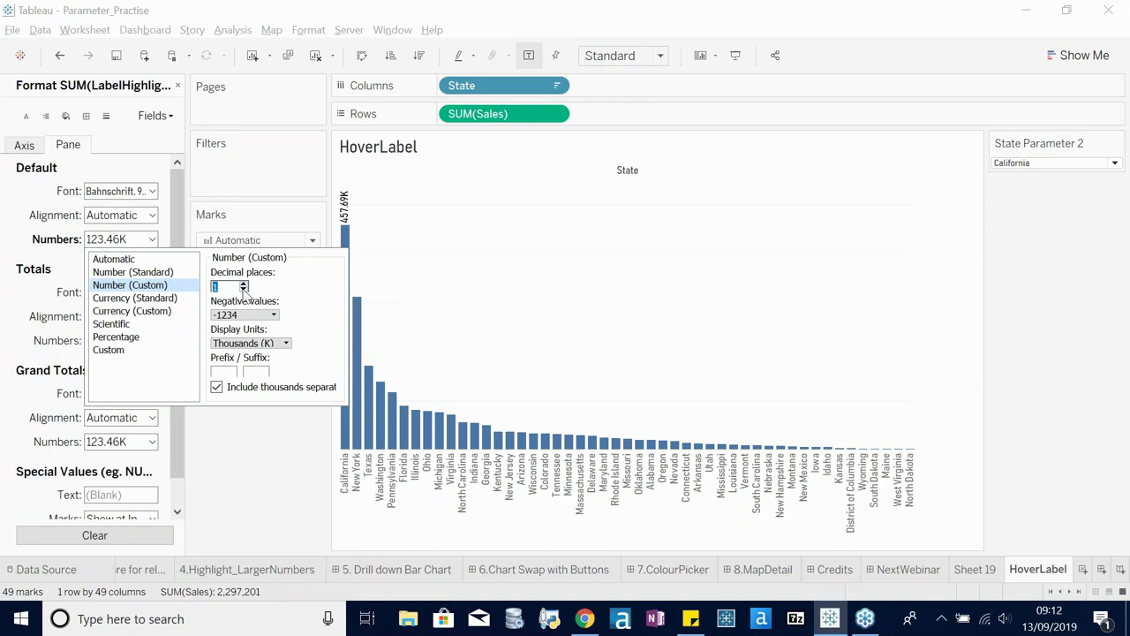
left_click(242, 290)
mouse_move(356, 287)
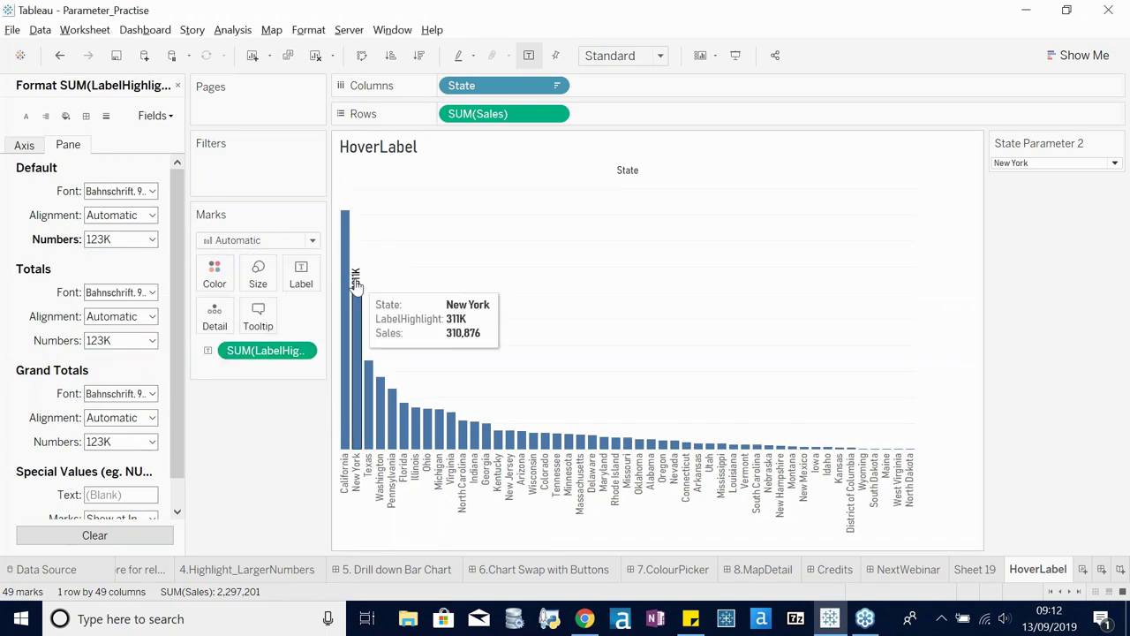
- Set the mark label alignment to centred with horizontal direction, then close the Format pane
left_click(300, 279)
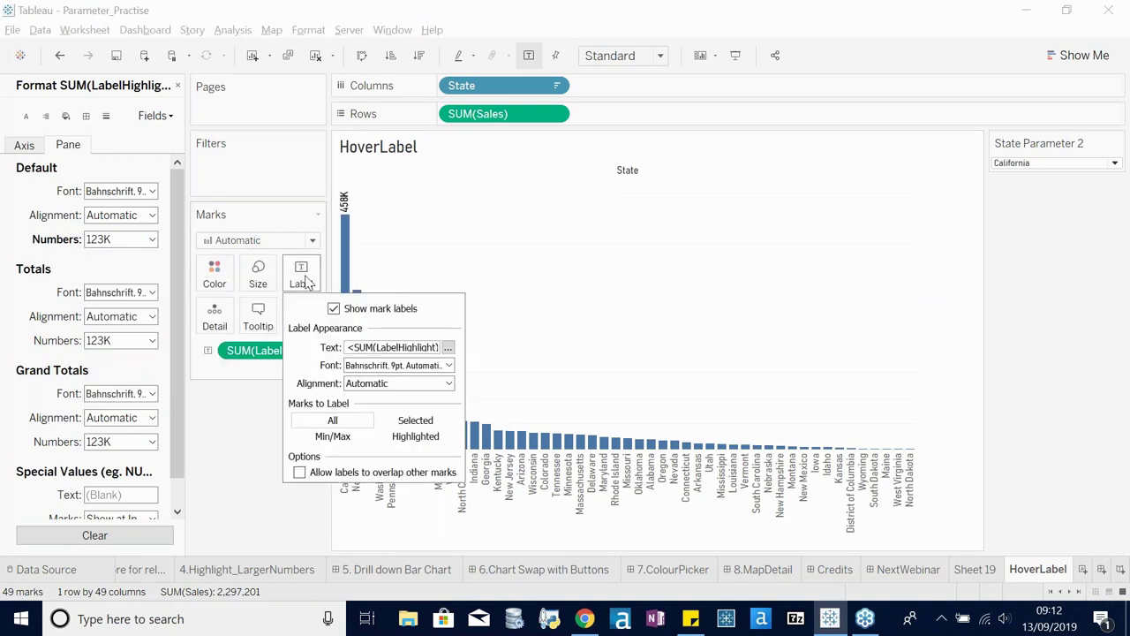
left_click(446, 383)
left_click(386, 442)
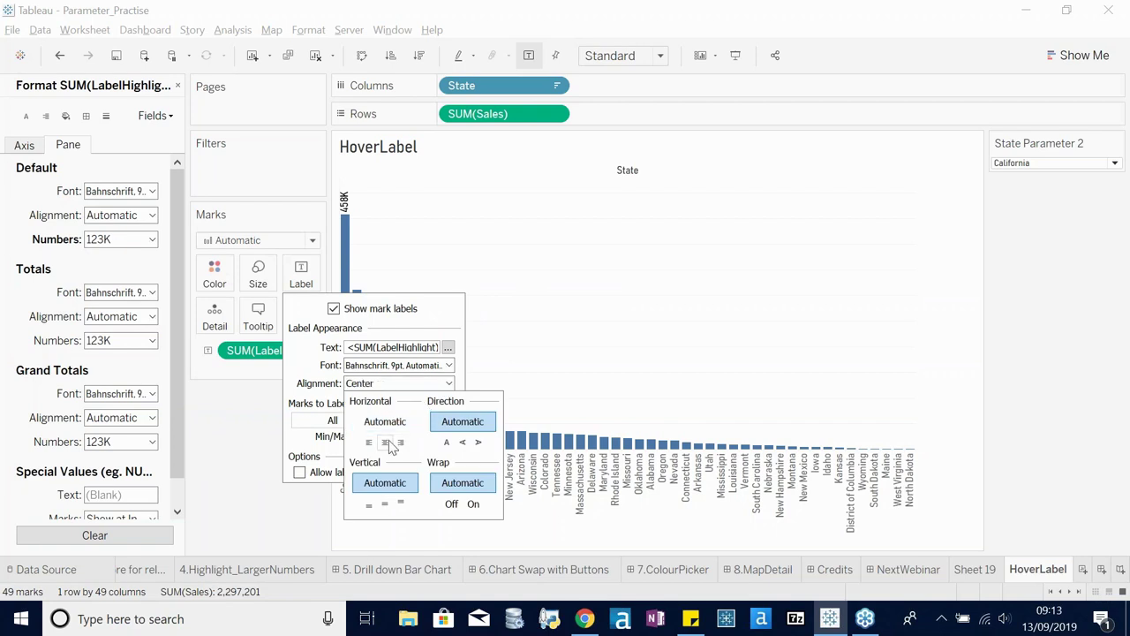
left_click(448, 443)
left_click(645, 285)
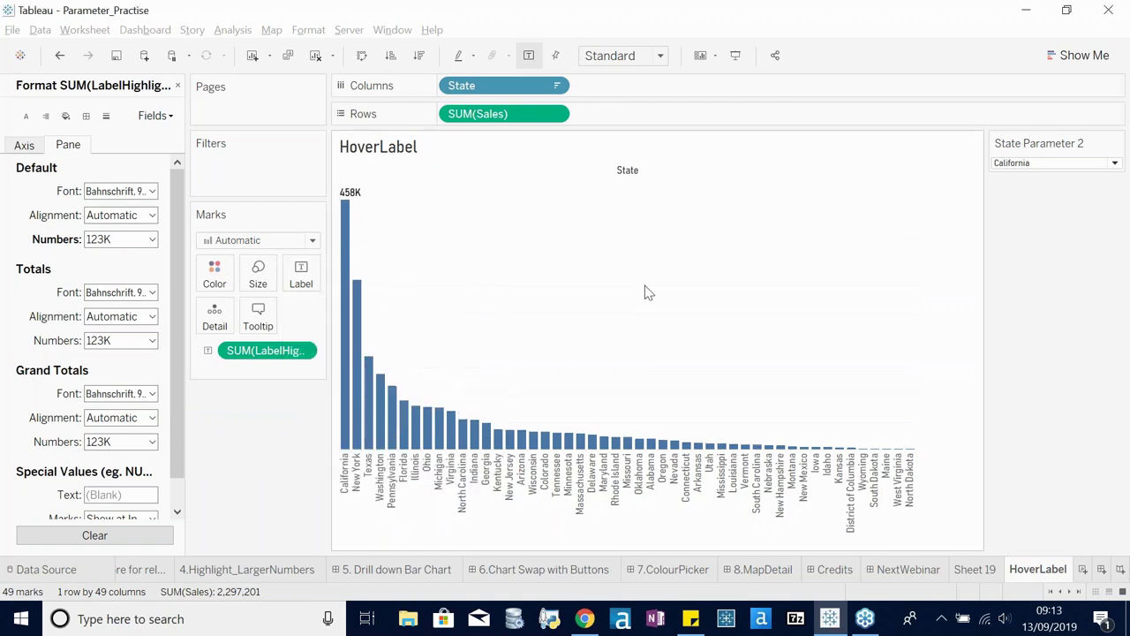
left_click(177, 85)
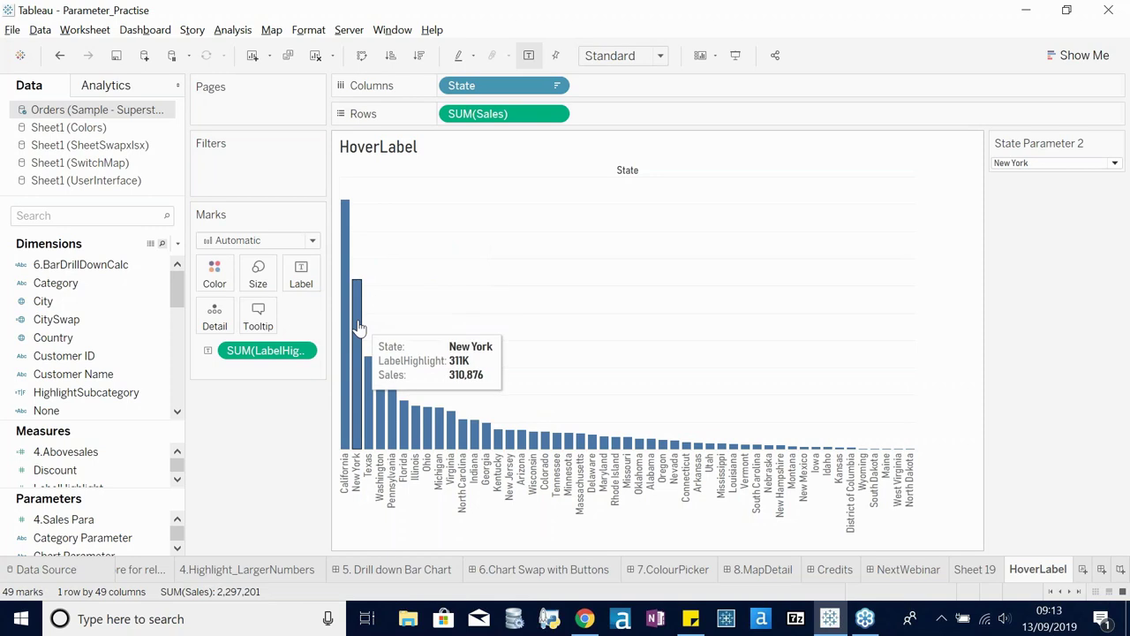
mouse_move(345, 262)
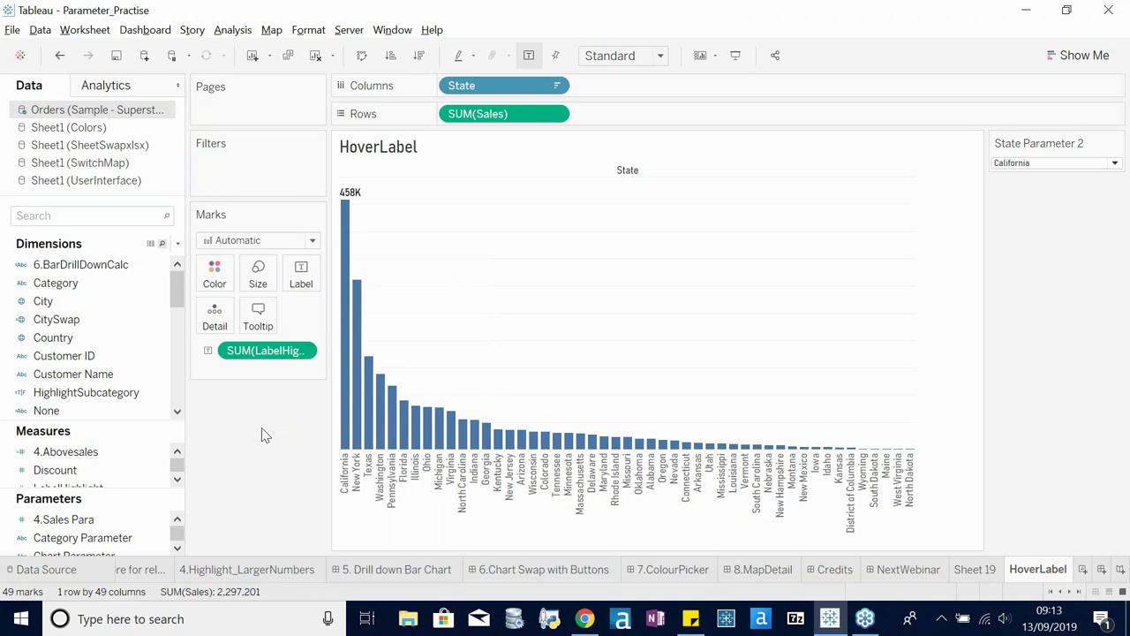
- Switch to the '3. Change shape & colore for related dimension' sheet and inspect its scatter plot
left_click(1064, 590)
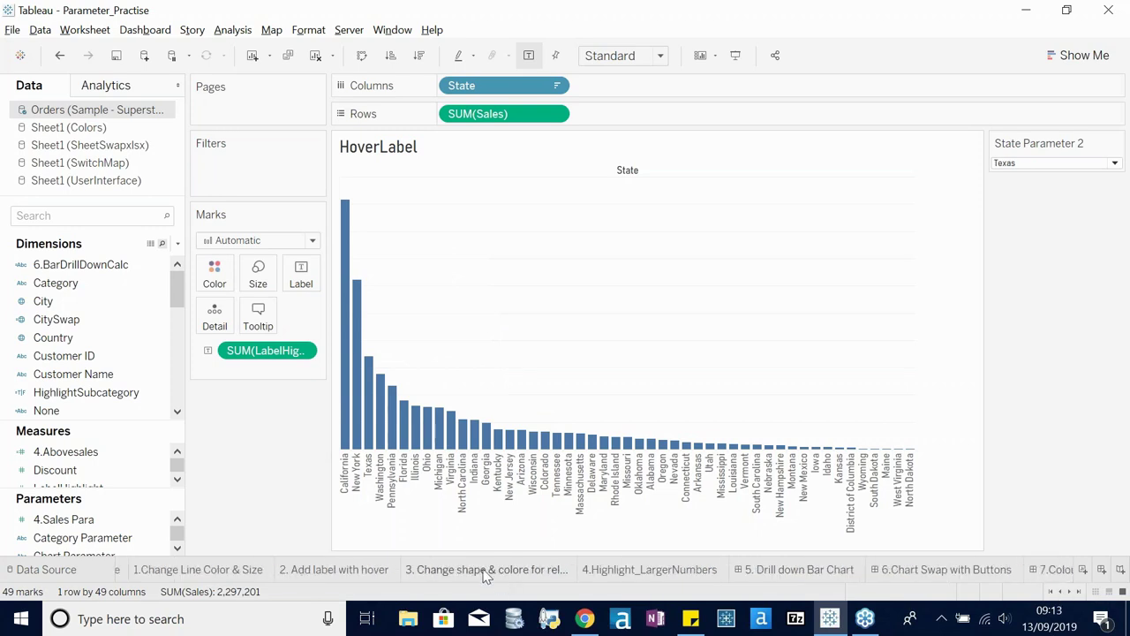
mouse_move(468, 575)
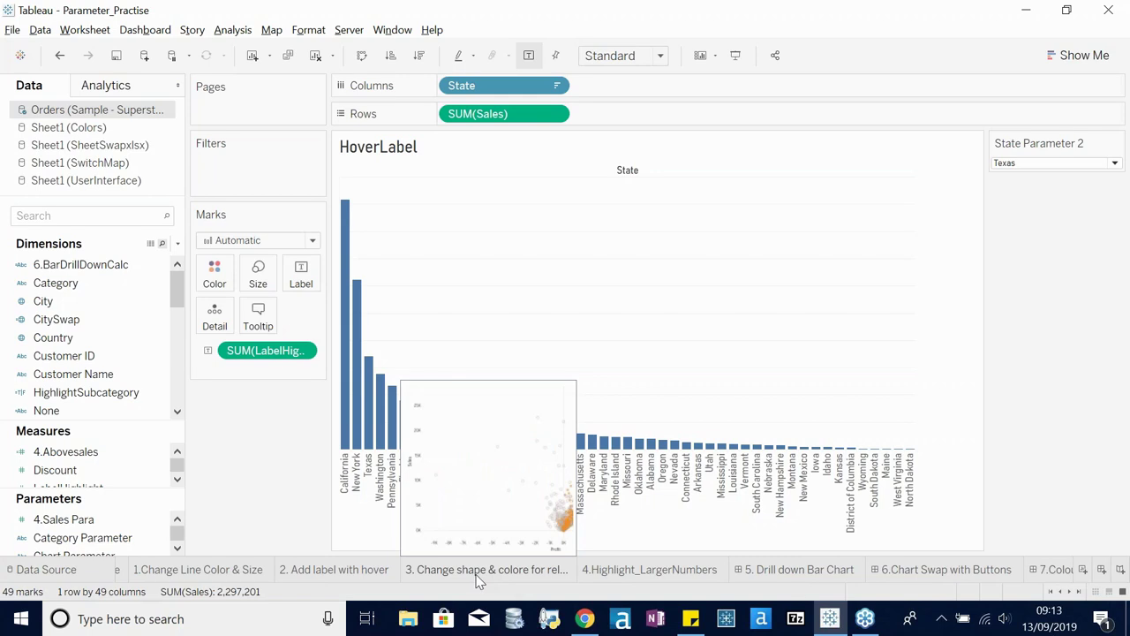
left_click(480, 573)
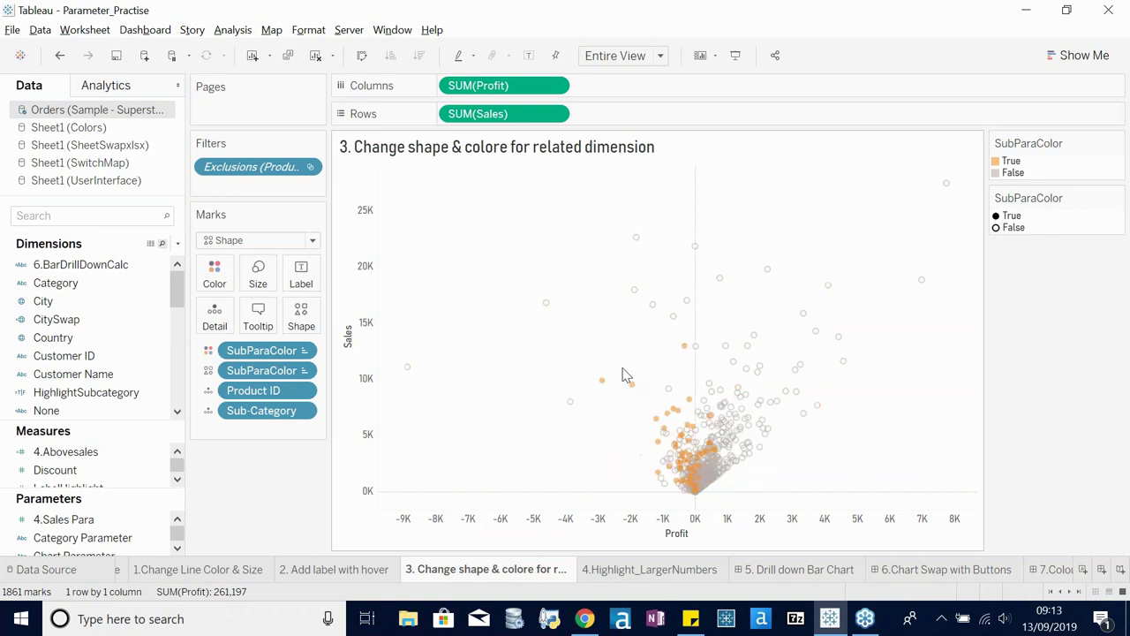
mouse_move(630, 386)
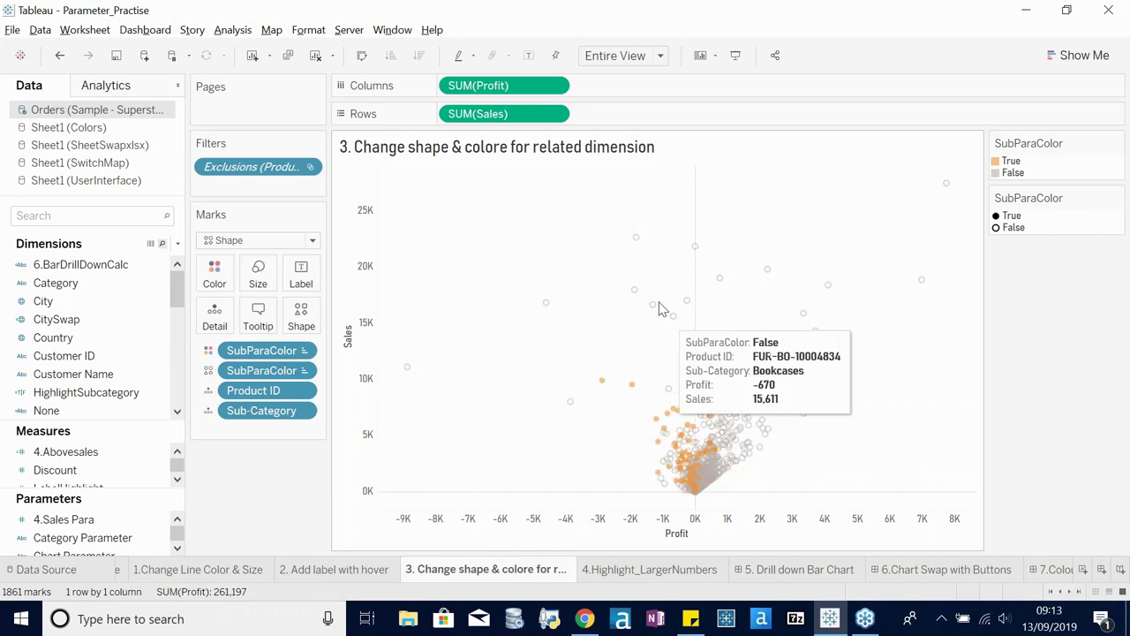
mouse_move(653, 310)
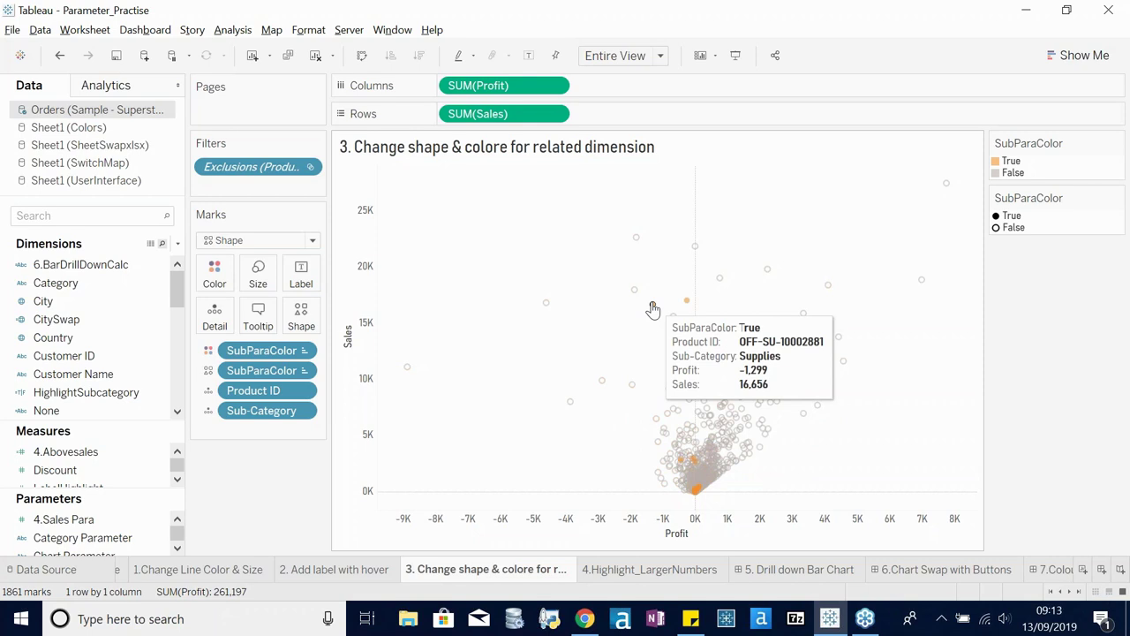
mouse_move(698, 249)
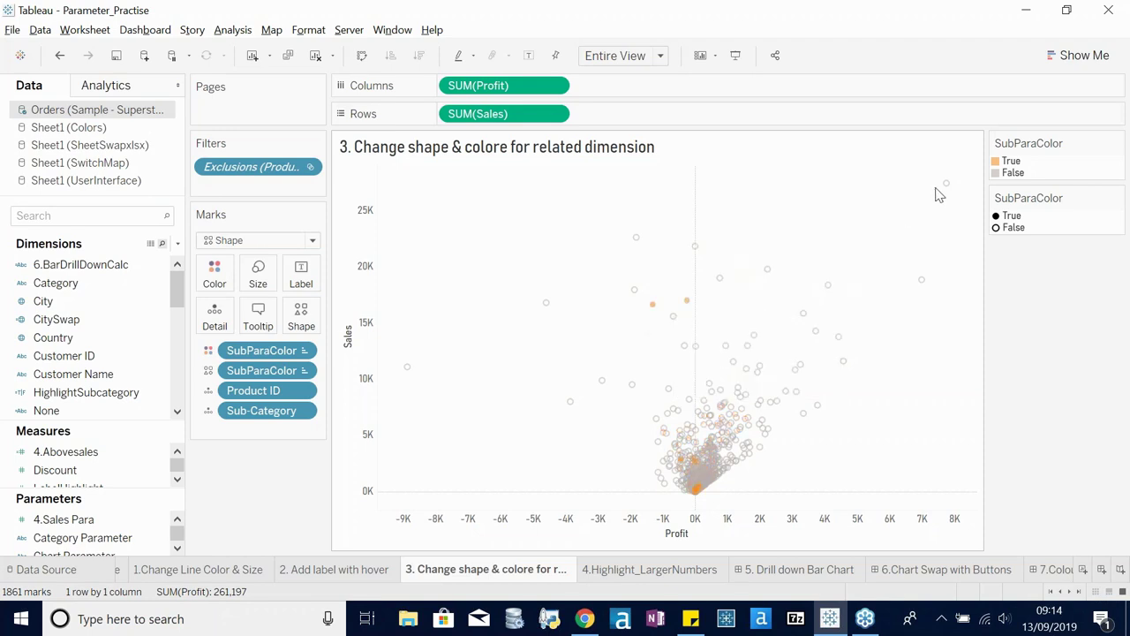
mouse_move(946, 189)
- Add a new worksheet and rename it ScatterPlot
left_click(1070, 593)
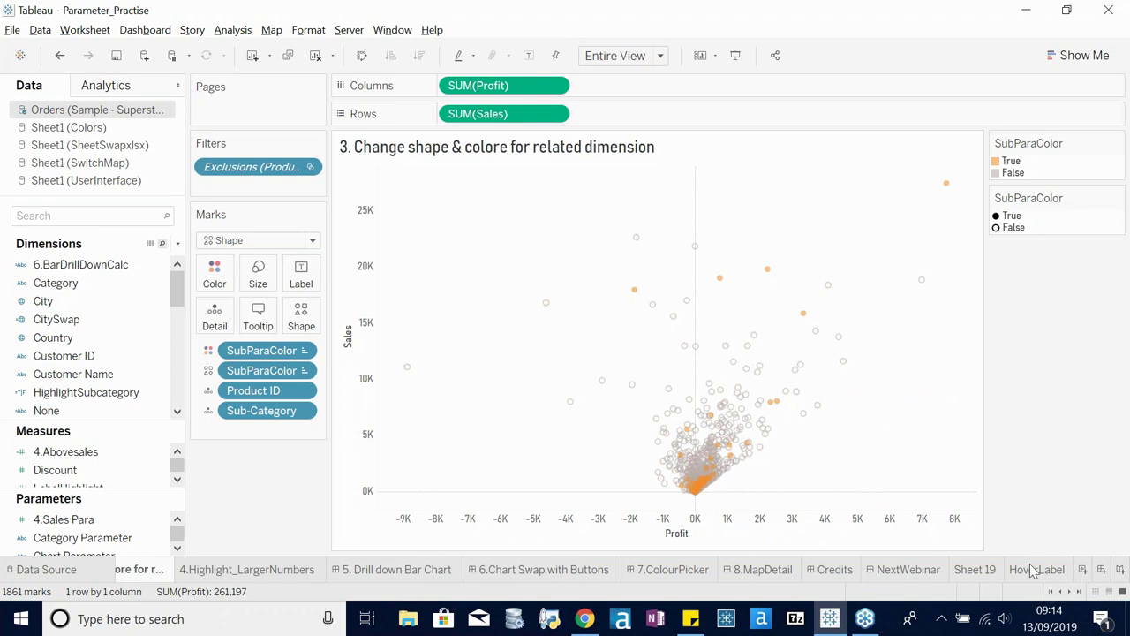
left_click(1083, 570)
right_click(1057, 574)
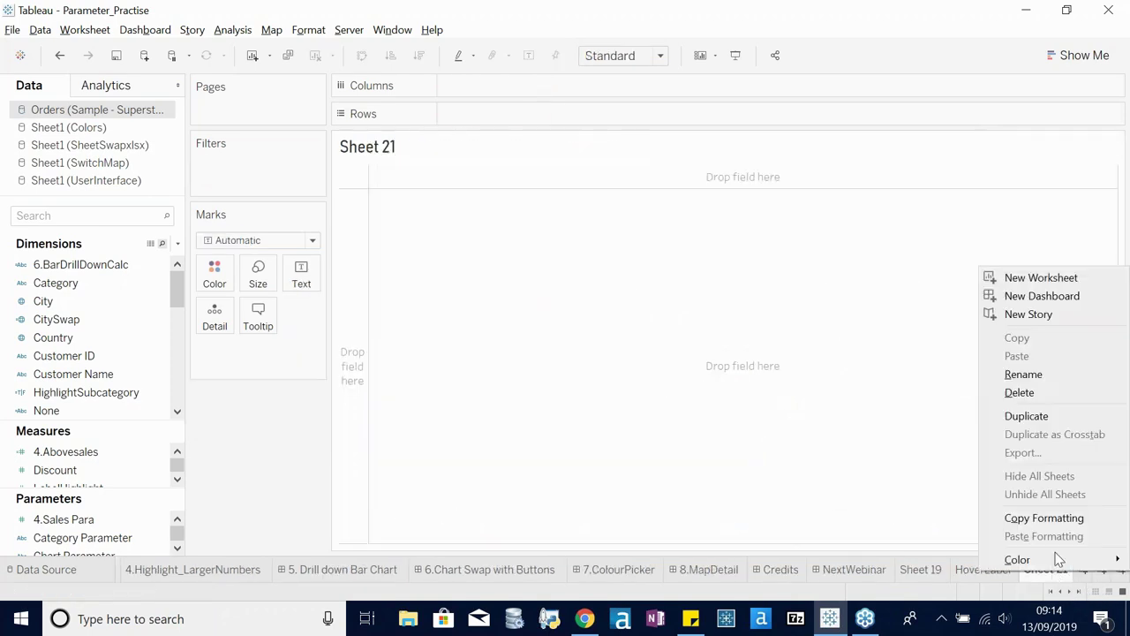
left_click(1060, 375)
type("Subc")
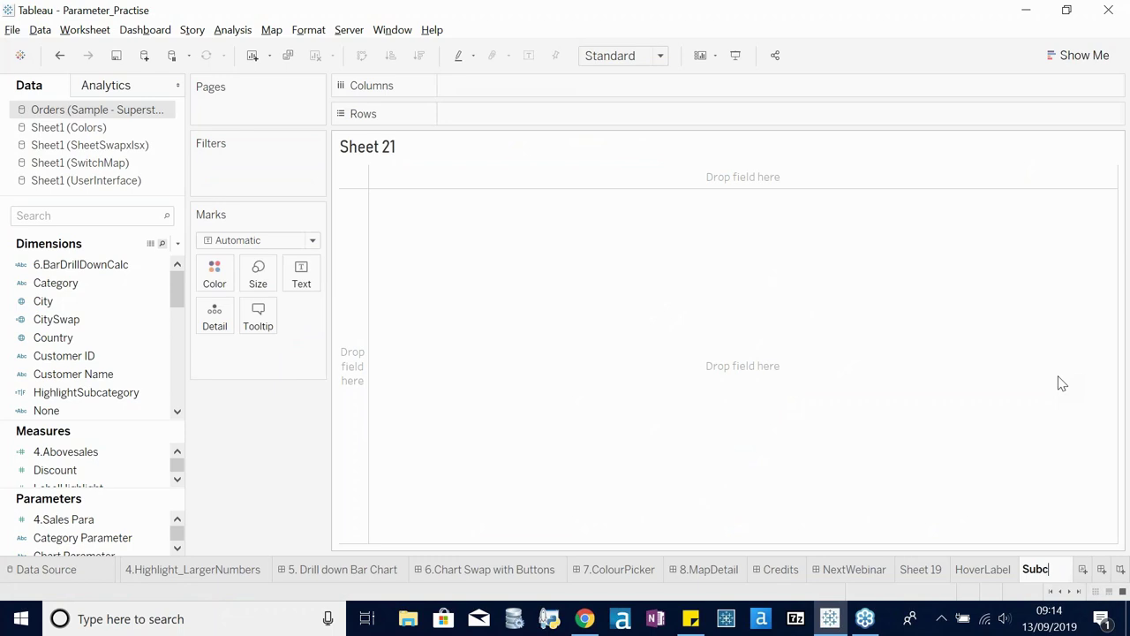
type("ate")
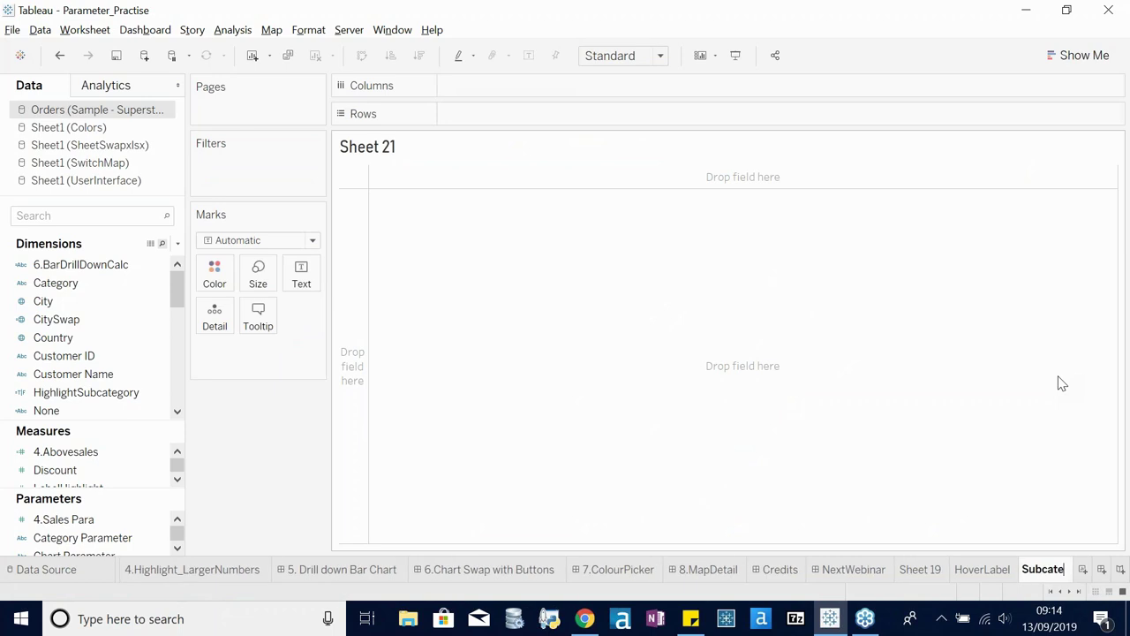
type("goryHighlight")
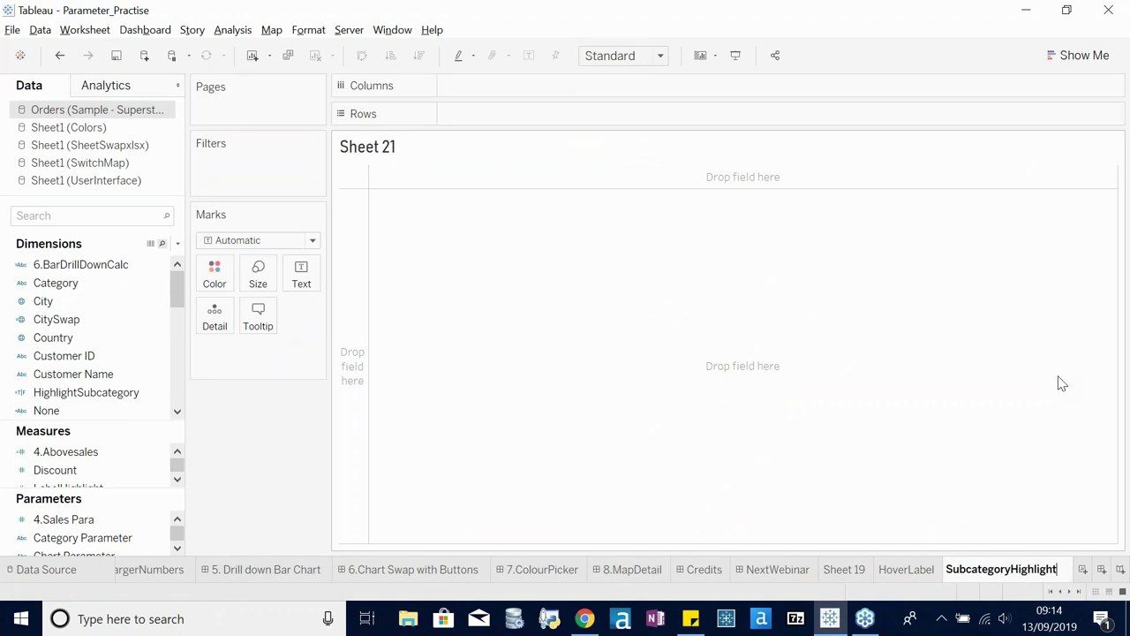
key("BackSpace")
key("BackSpace")
key("BackSpace")
key("BackSpace")
key("BackSpace")
key("BackSpace")
key("BackSpace")
key("BackSpace")
key("BackSpace")
key("BackSpace")
key("BackSpace")
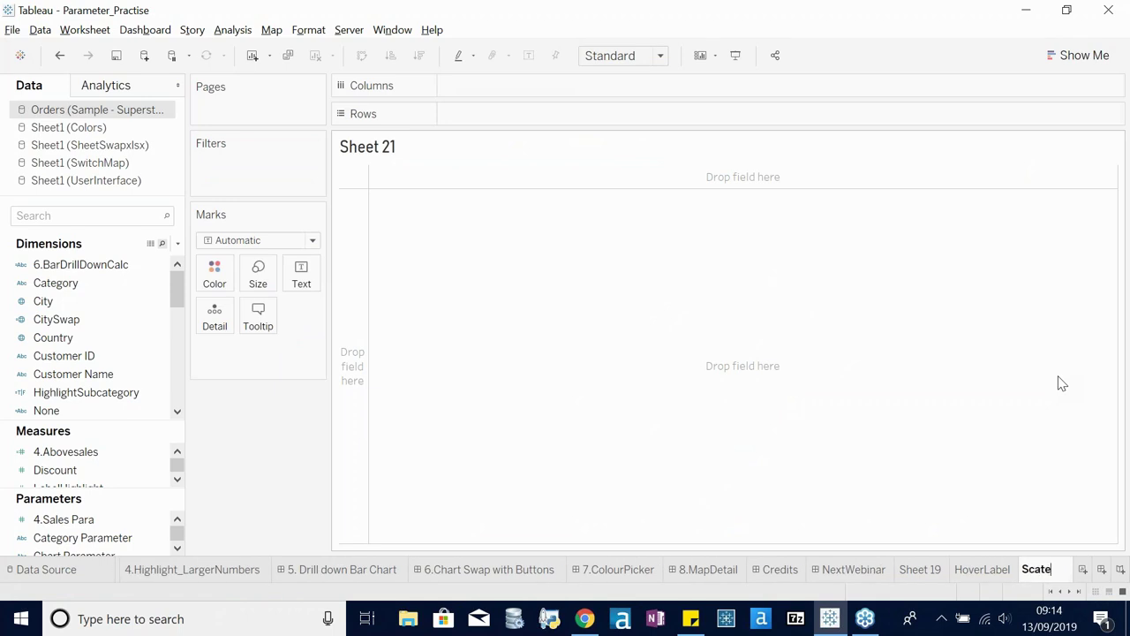
type("catterPlot")
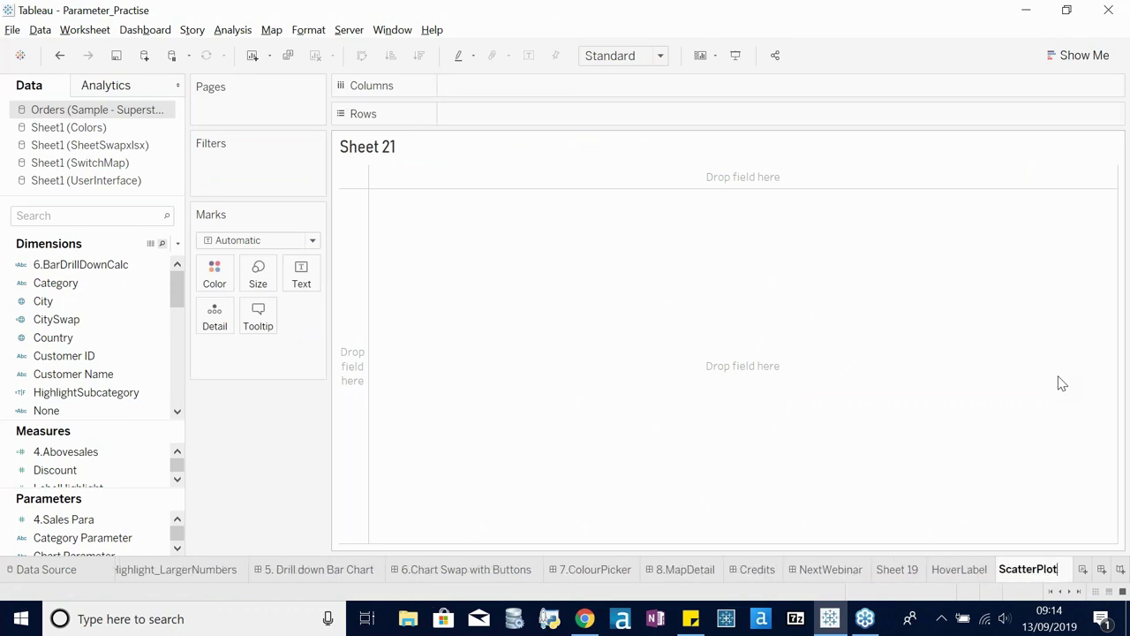
key("Return")
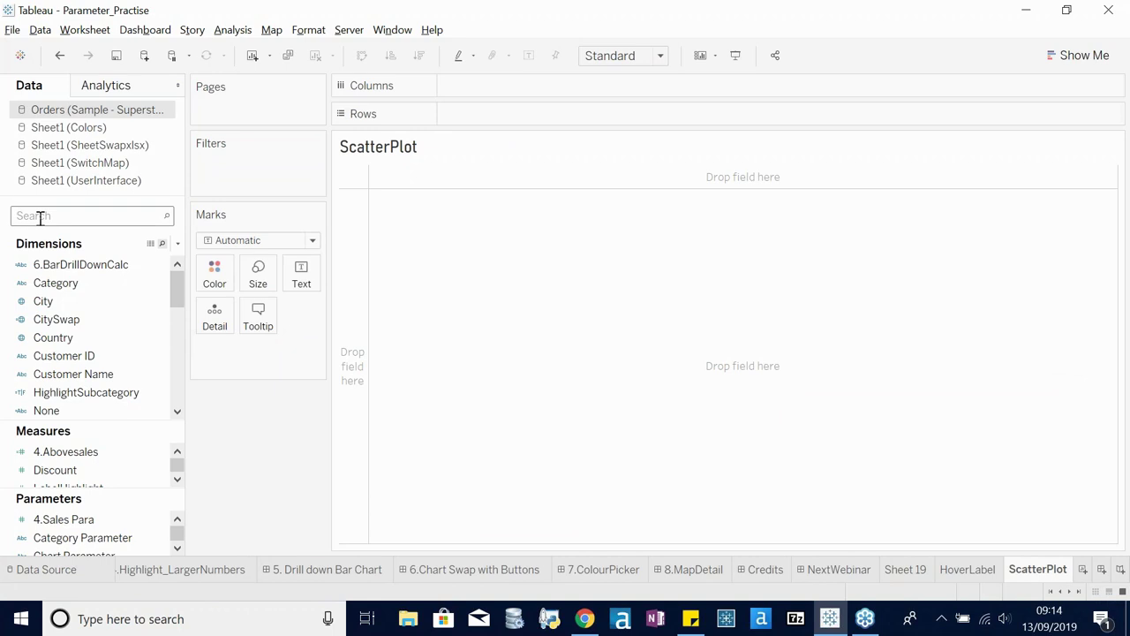
- Plot Profit on Columns and Sales on Rows, with Product ID on Detail
type("pr")
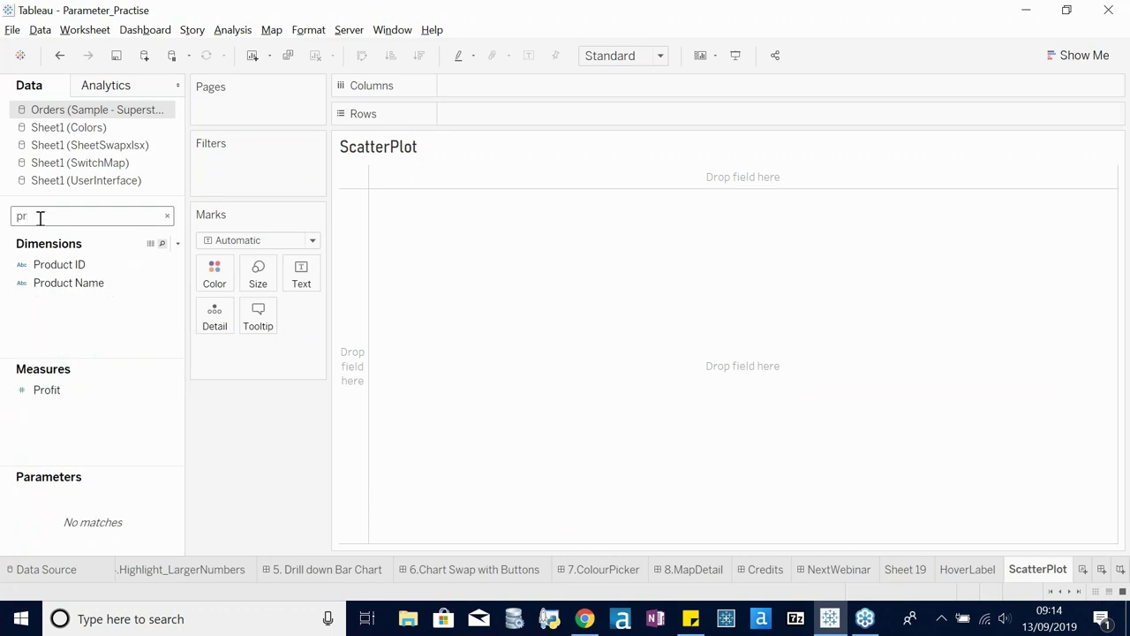
double_click(48, 390)
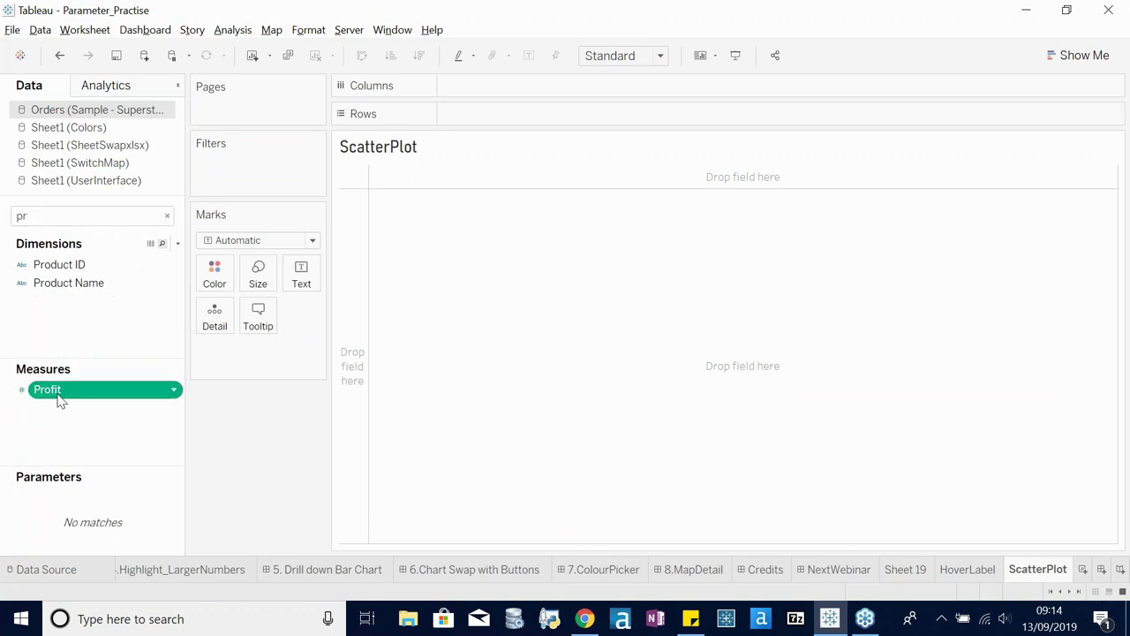
double_click(56, 216)
type("sal")
left_click_drag(53, 373, 618, 88)
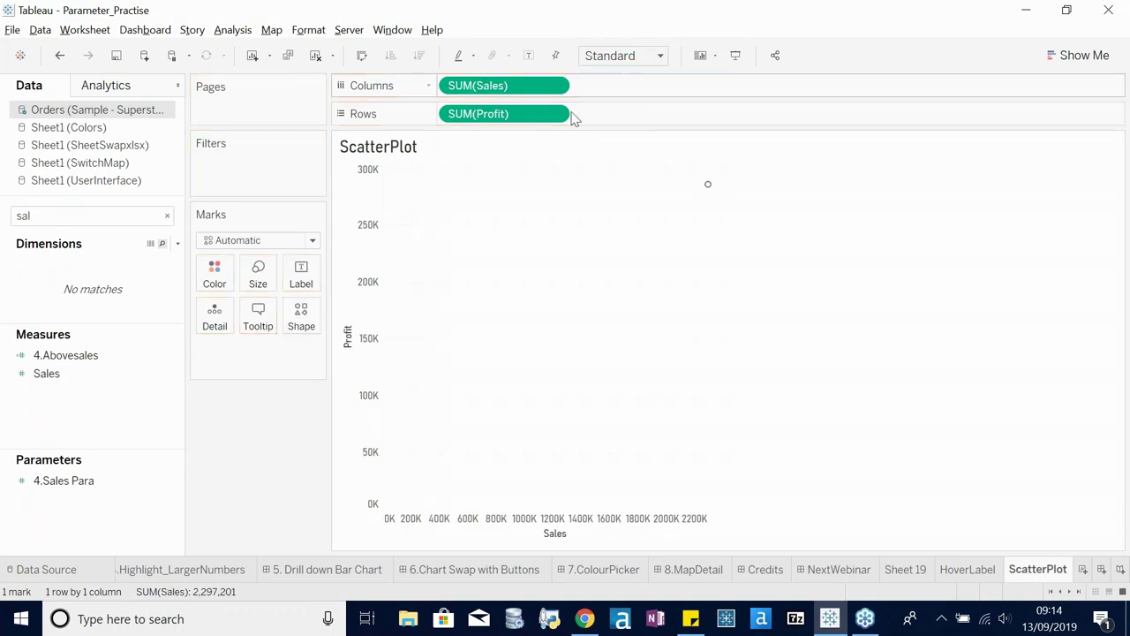
left_click(167, 216)
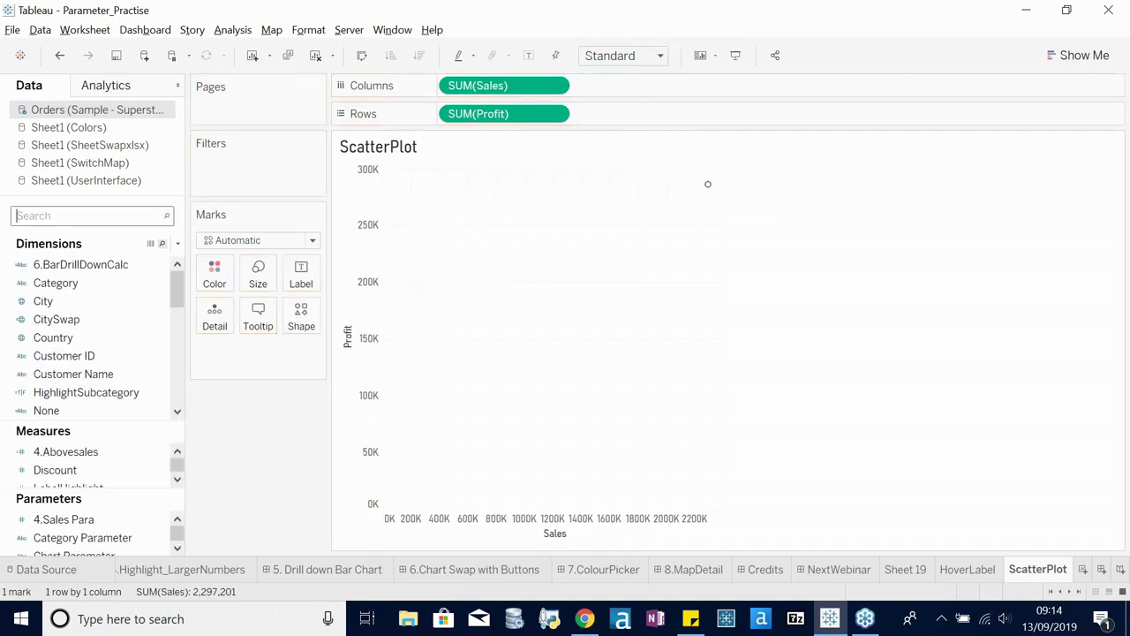
type("pr")
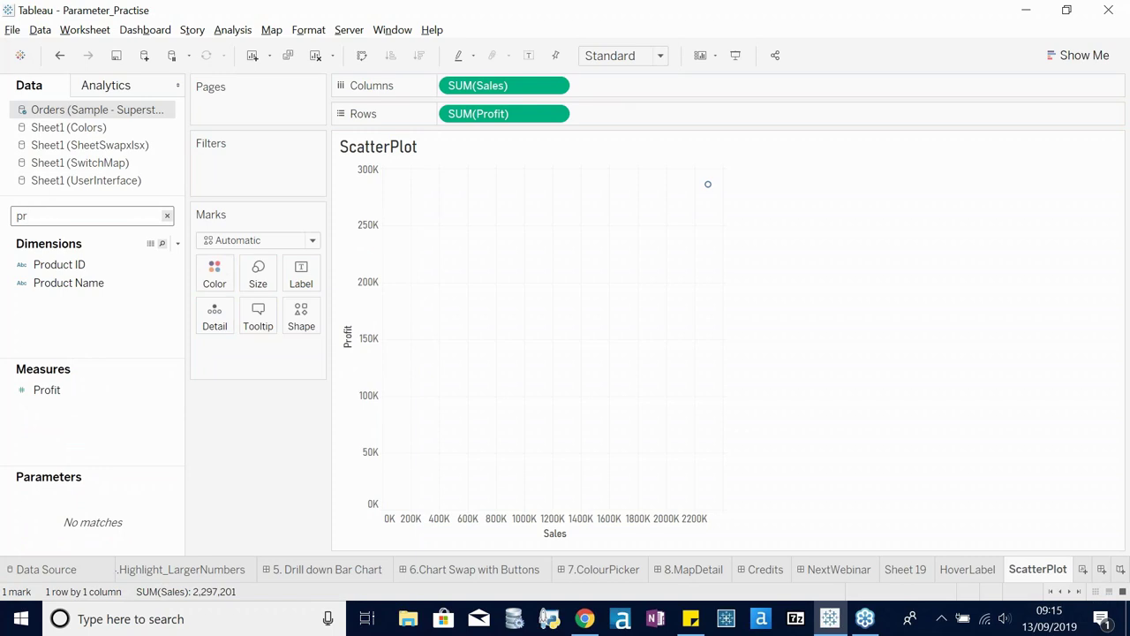
left_click_drag(59, 264, 215, 315)
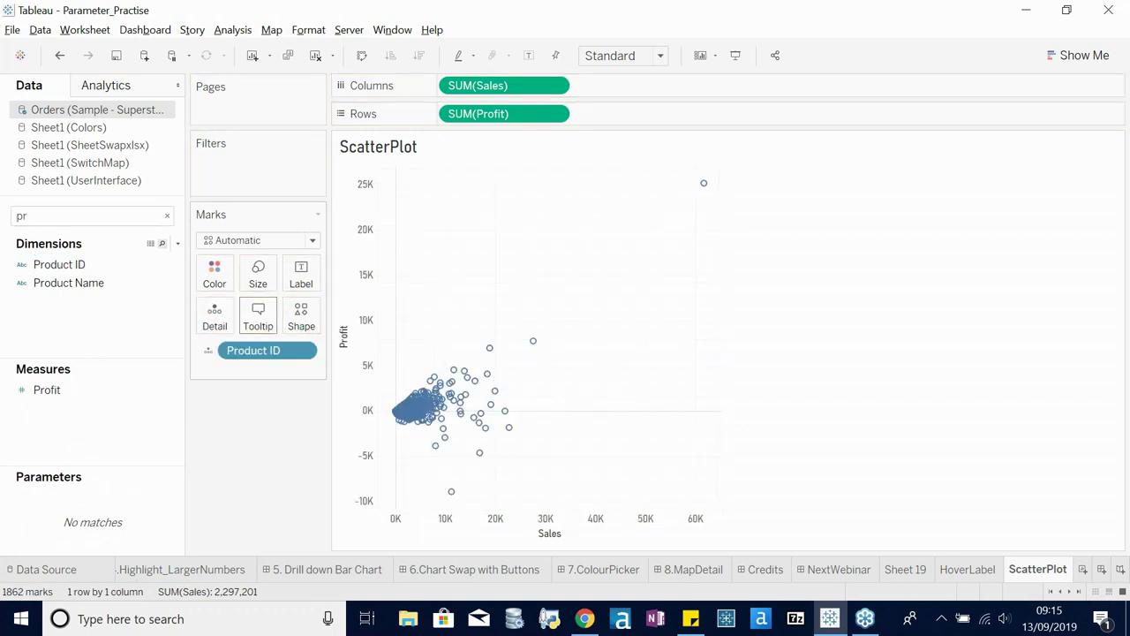
left_click(361, 55)
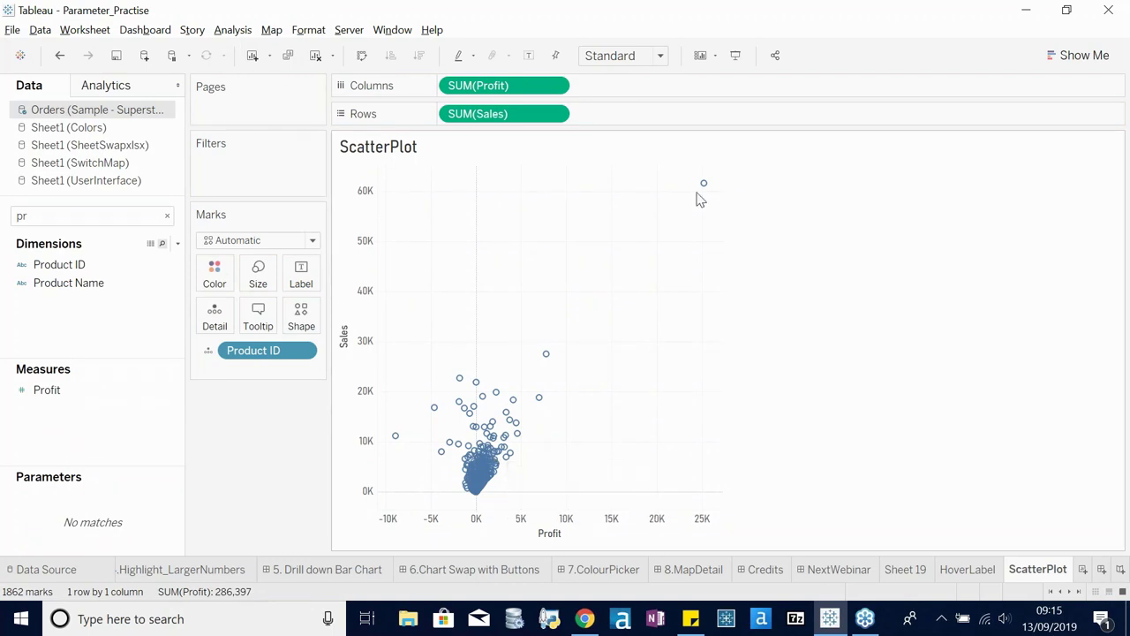
- Exclude the extreme top-right outlier mark from the scatter plot
right_click(704, 184)
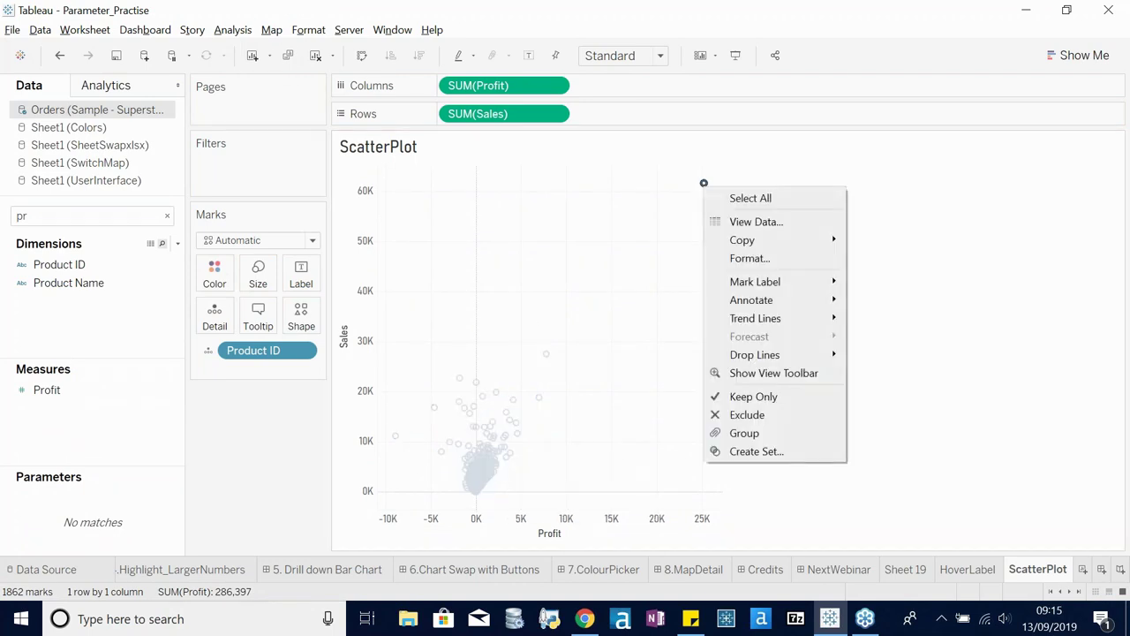
left_click(751, 415)
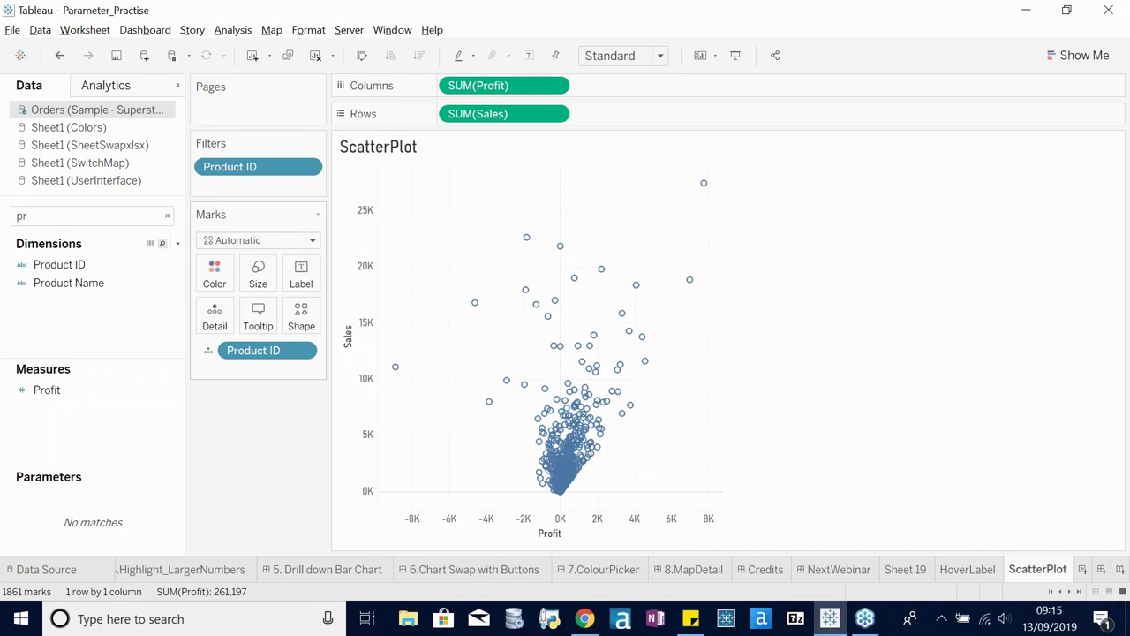
left_click(167, 215)
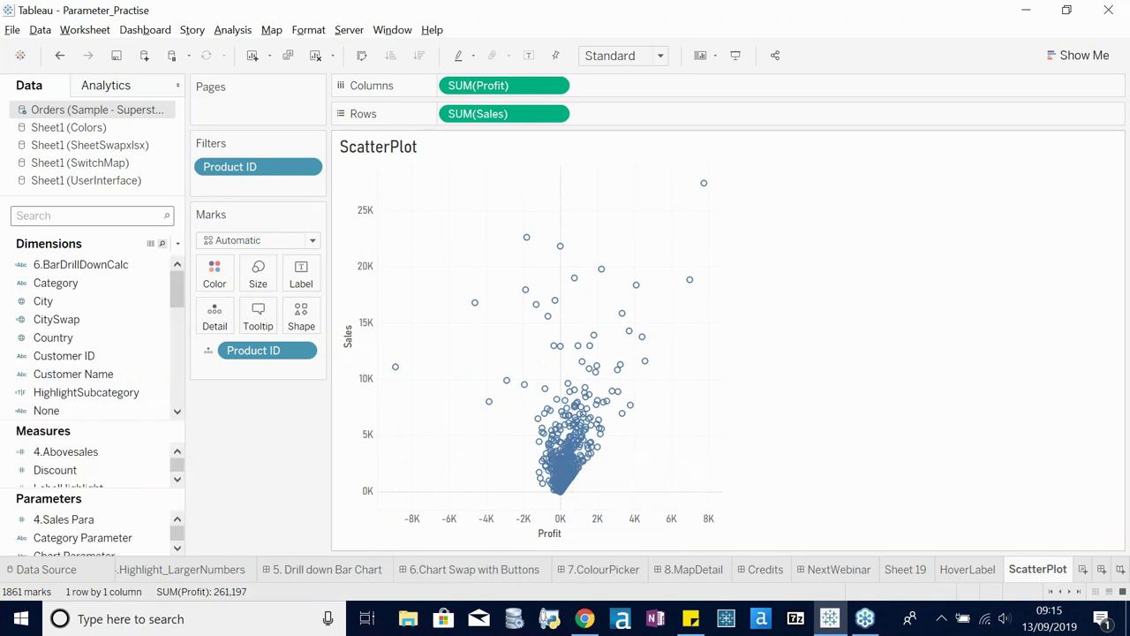
mouse_move(574, 393)
mouse_move(542, 421)
mouse_move(522, 389)
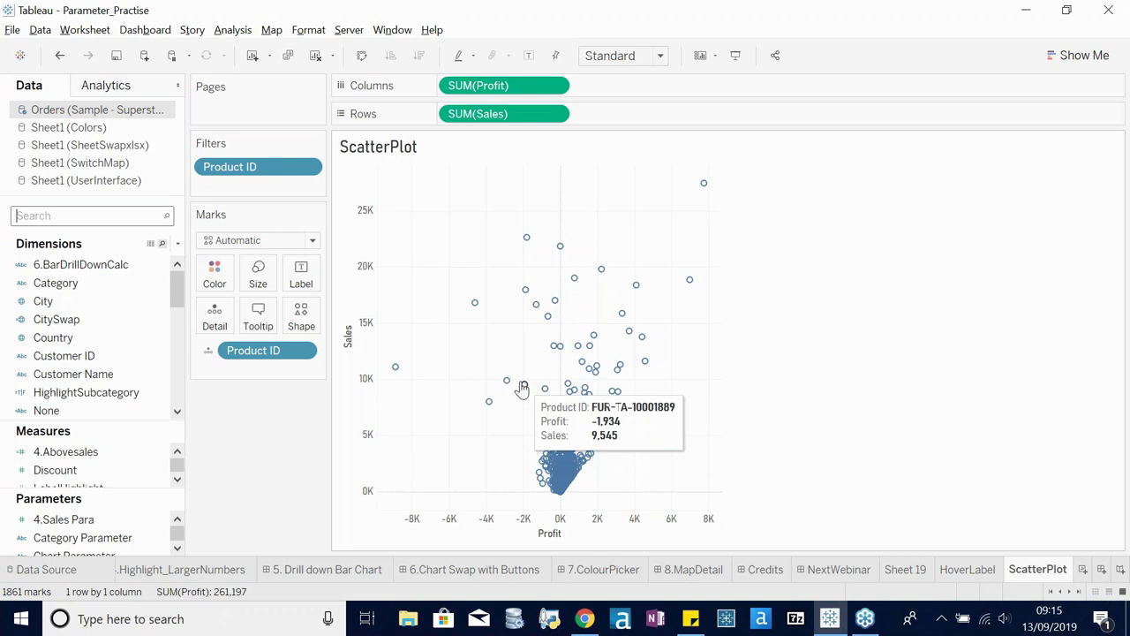
- Create Sub-Category Parameter 3 from the Sub-Category field's values
left_click(128, 216)
type("sau")
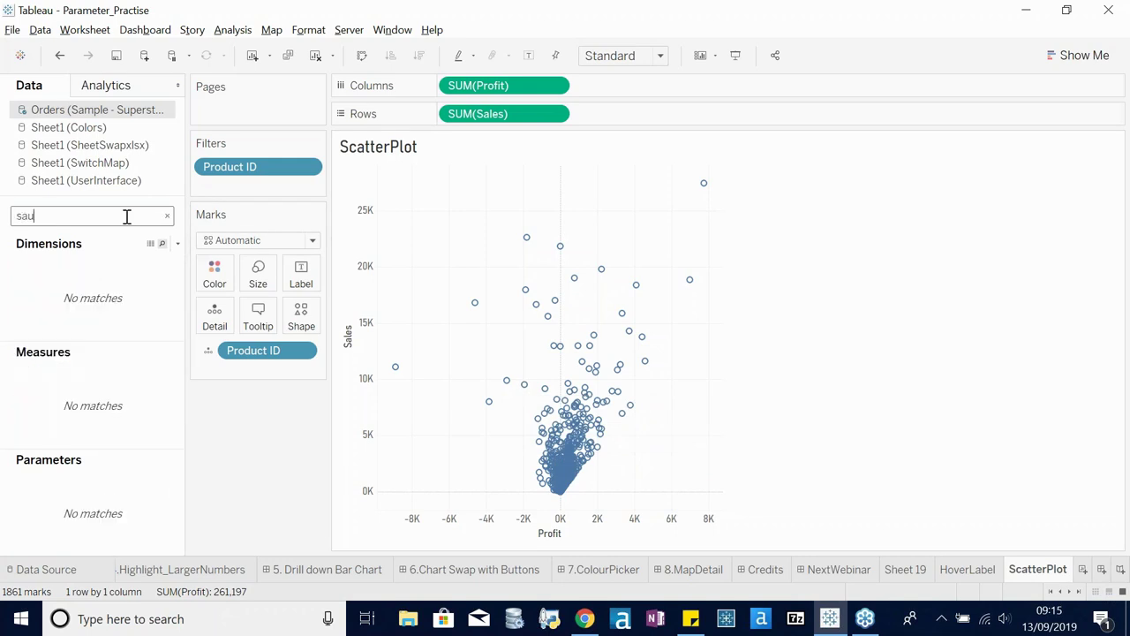
type("b")
key("BackSpace")
key("BackSpace")
key("BackSpace")
type("ub")
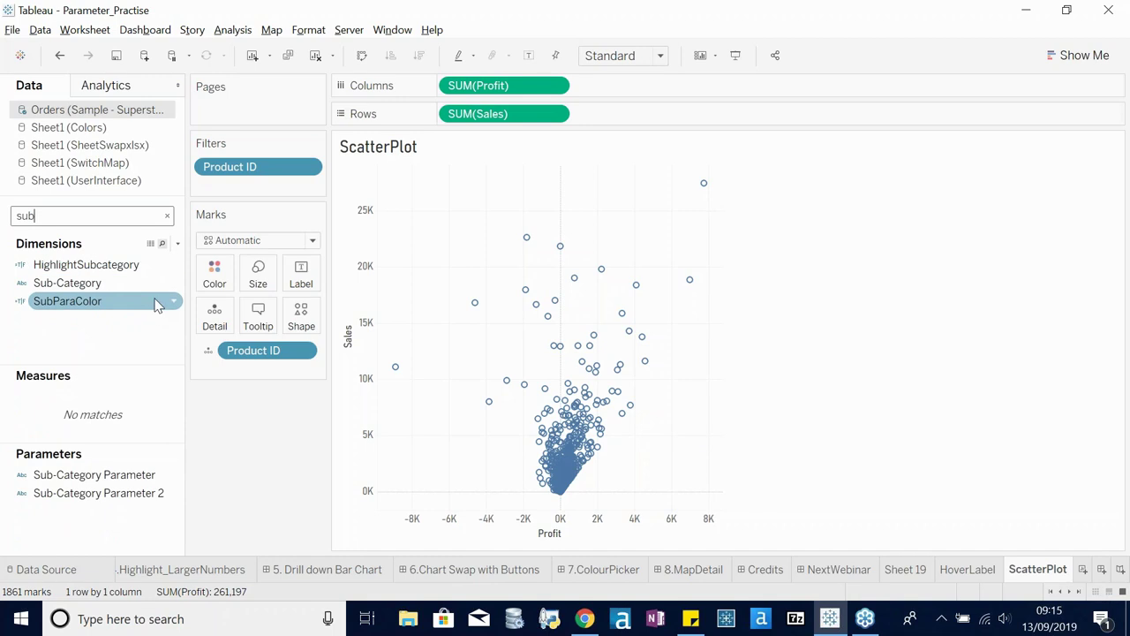
right_click(173, 283)
mouse_move(244, 415)
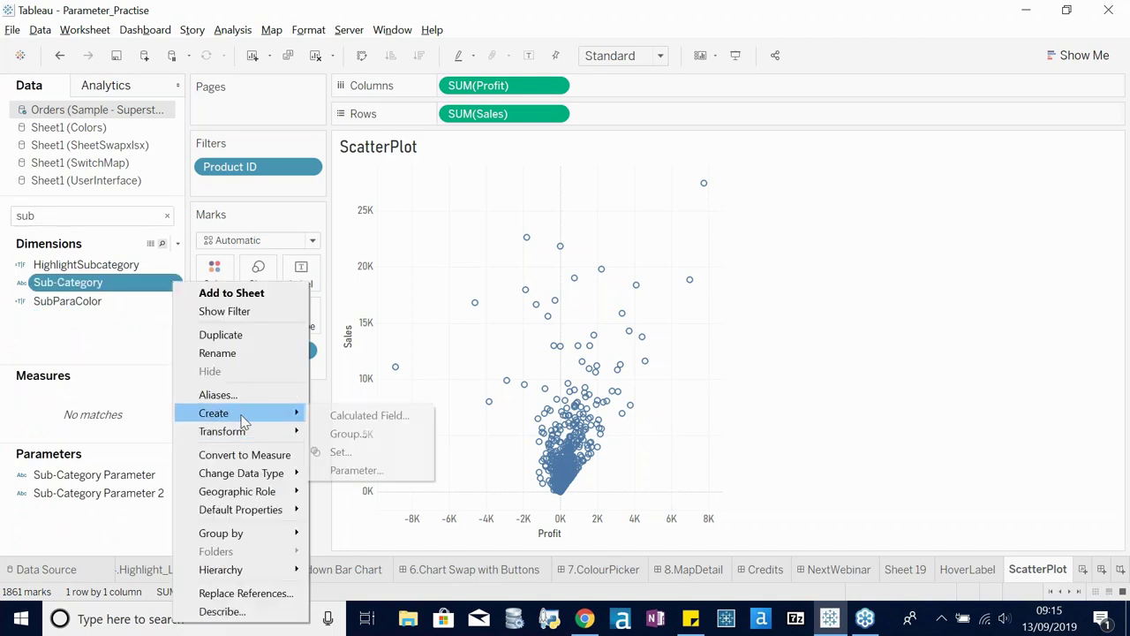
left_click(381, 464)
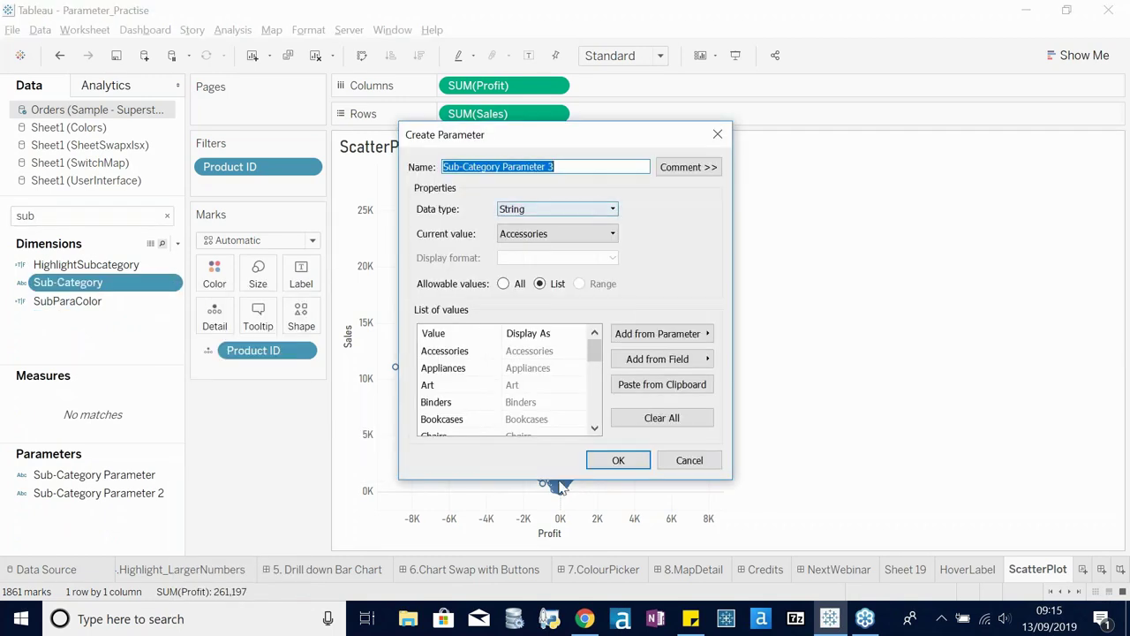
left_click(616, 460)
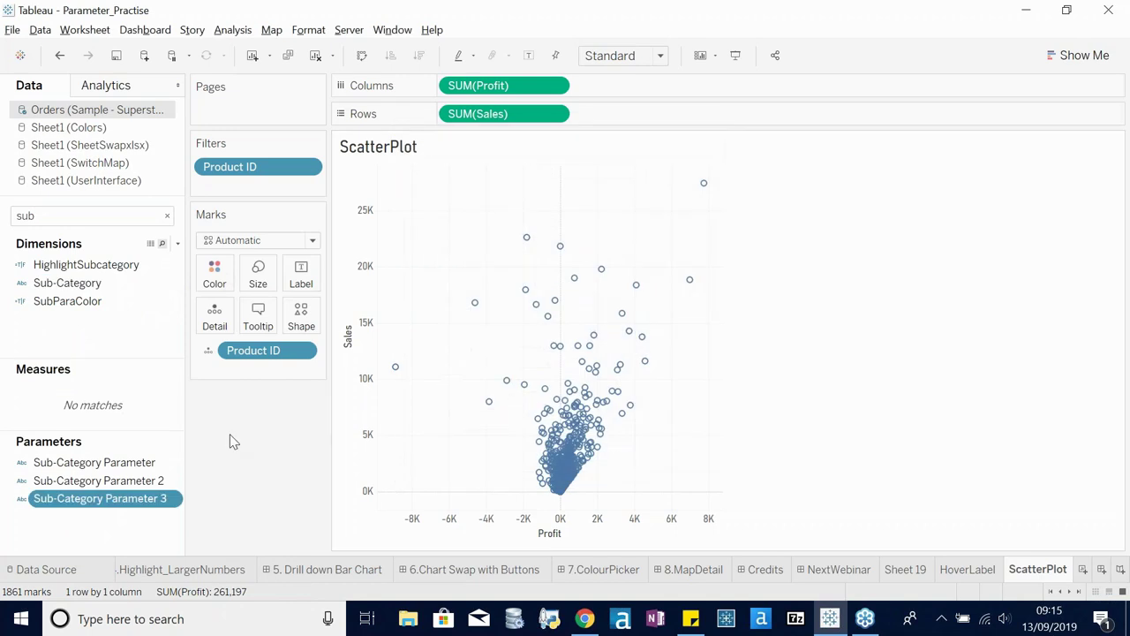
left_click(167, 215)
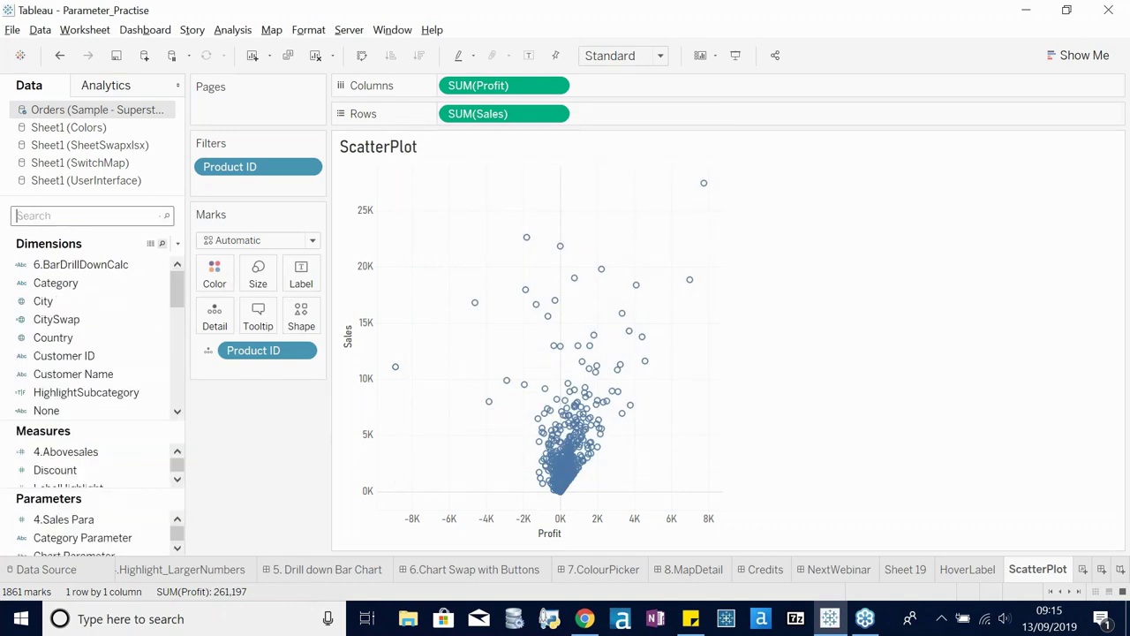
- Show the Sub-Category Parameter 3 control beside the scatter plot, displaying Accessories
left_click(162, 244)
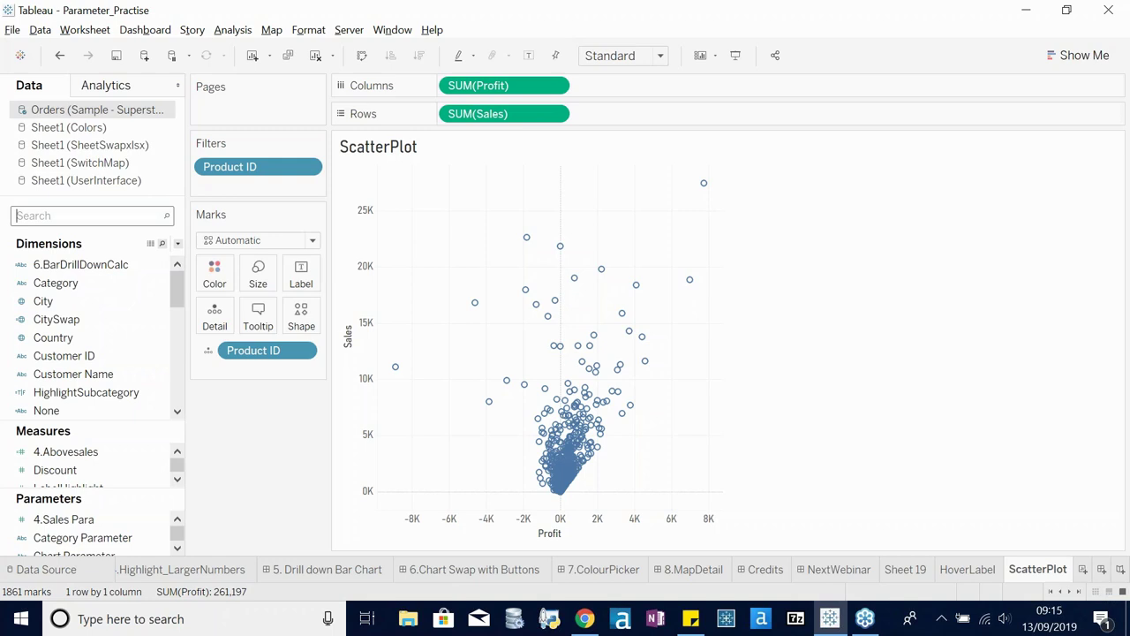
left_click(177, 244)
left_click(132, 220)
type("sub")
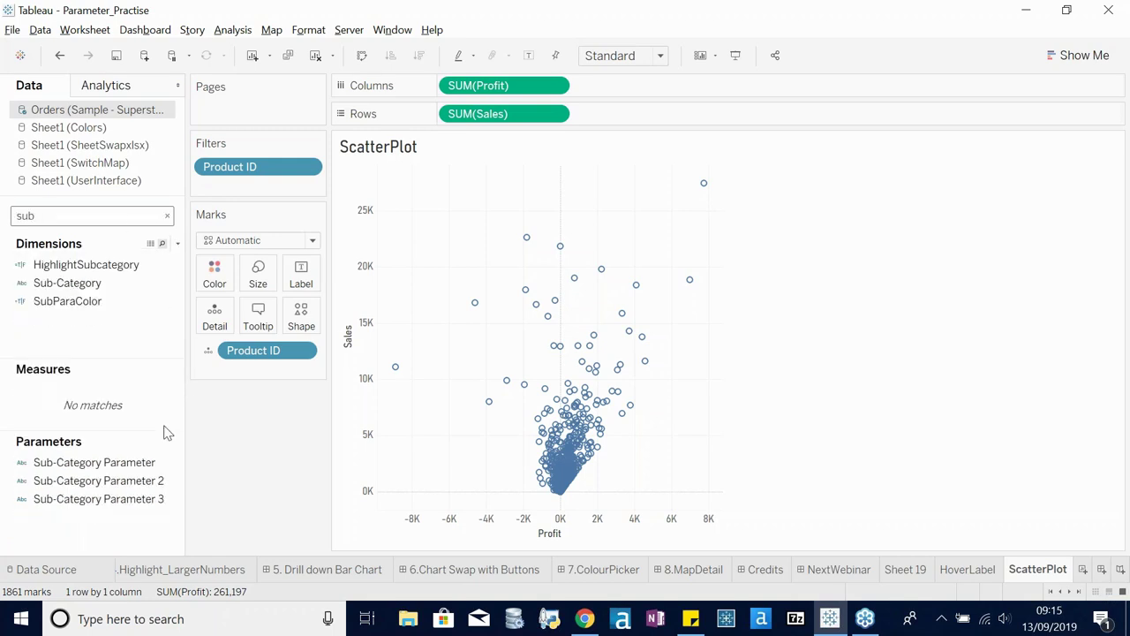
right_click(180, 499)
left_click(308, 216)
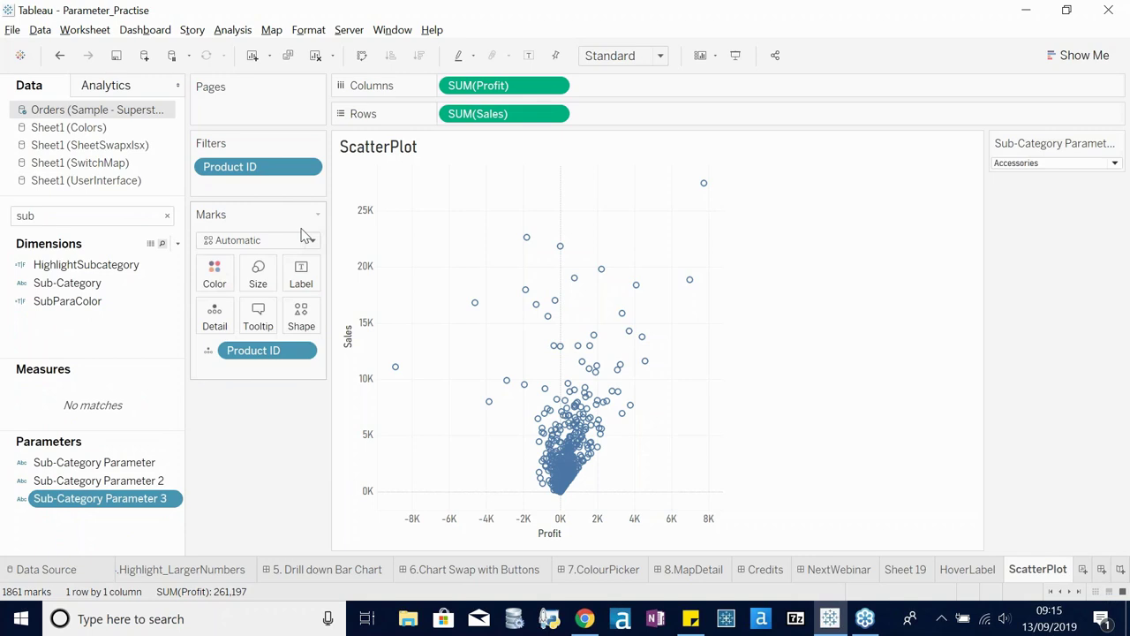
left_click(167, 216)
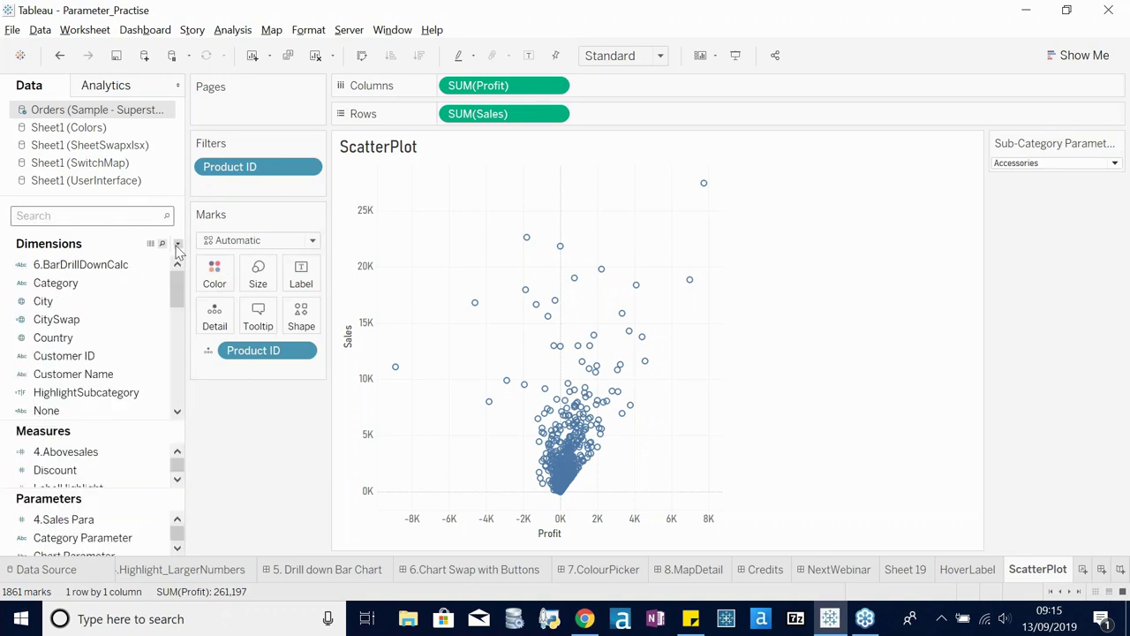
- Write the formula [Sub-Category Parameter 3]=[Sub-Category] in a new calculated field
left_click(178, 242)
left_click(139, 262)
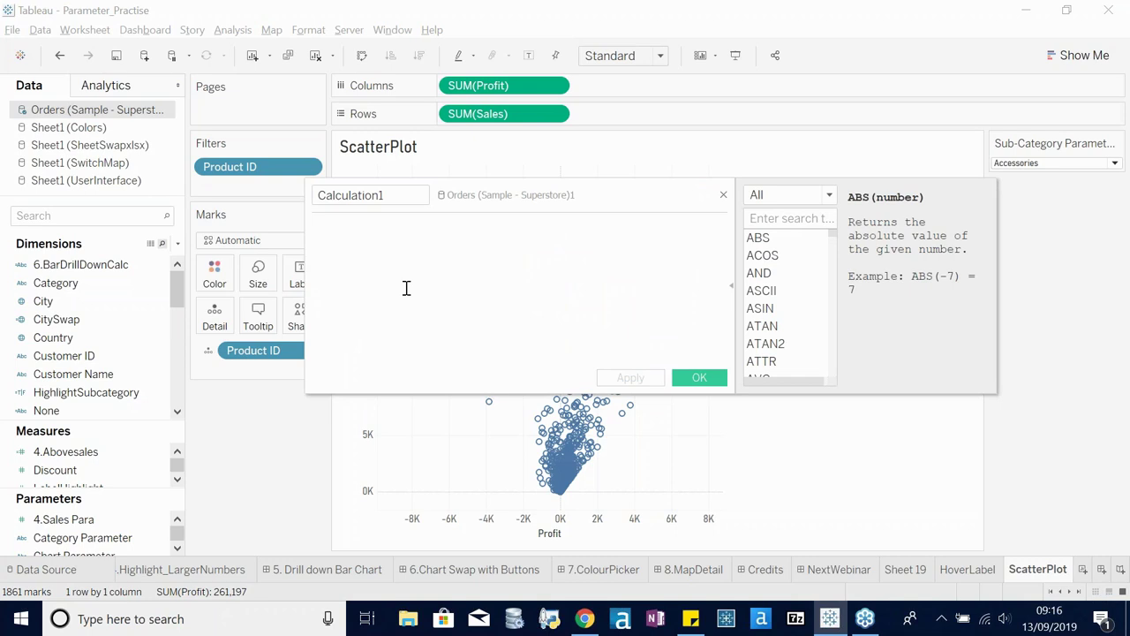
type("if ")
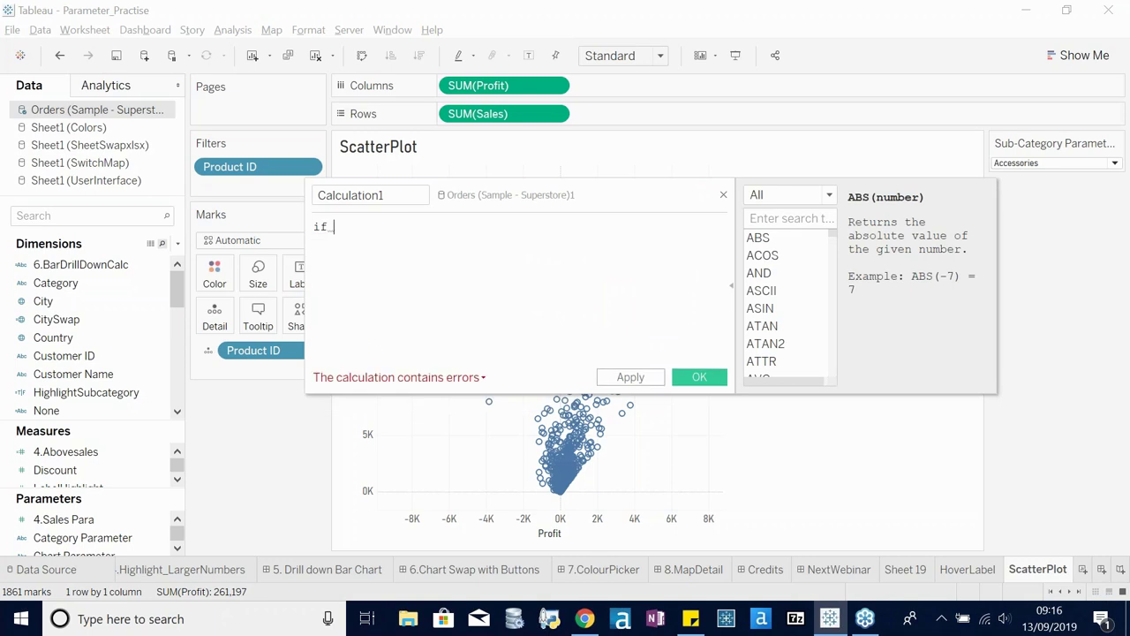
type("sub")
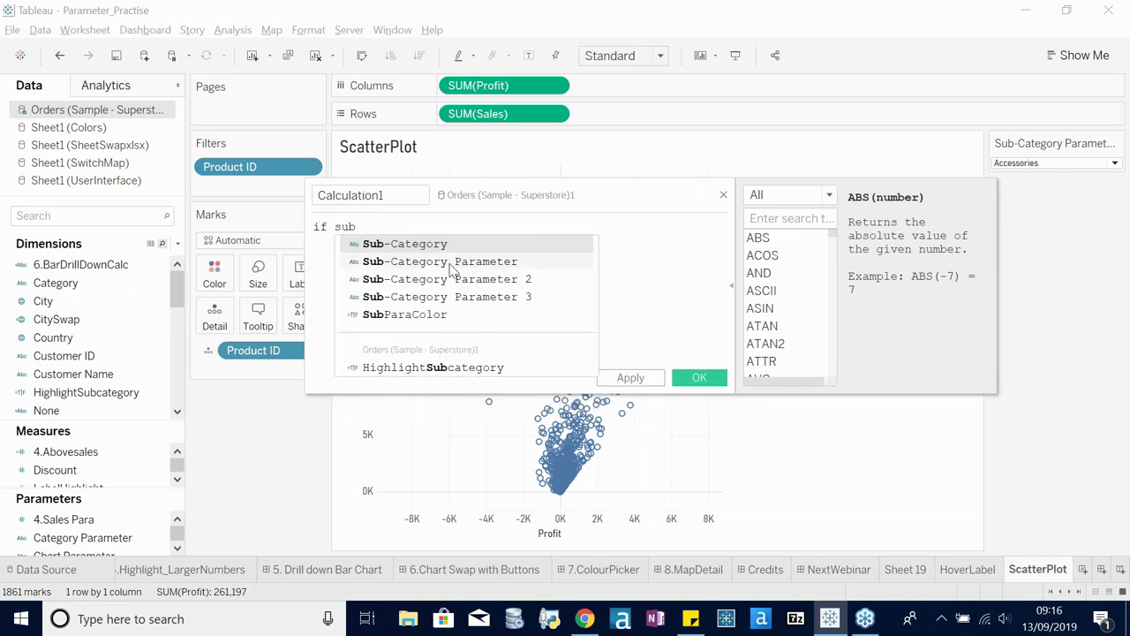
double_click(429, 296)
type("=")
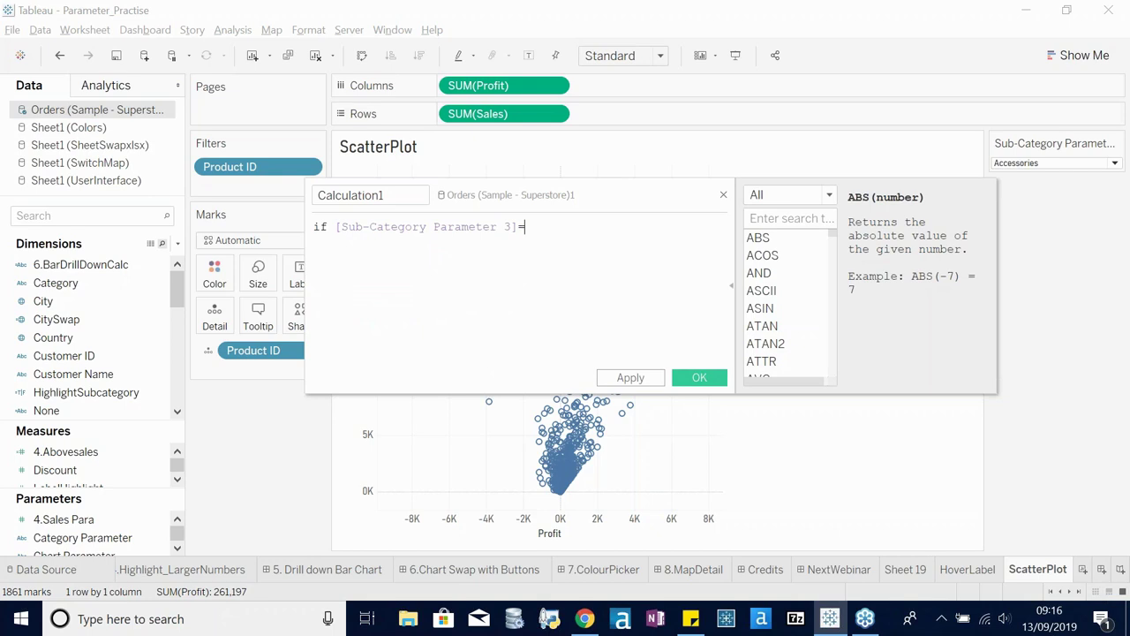
type("sub")
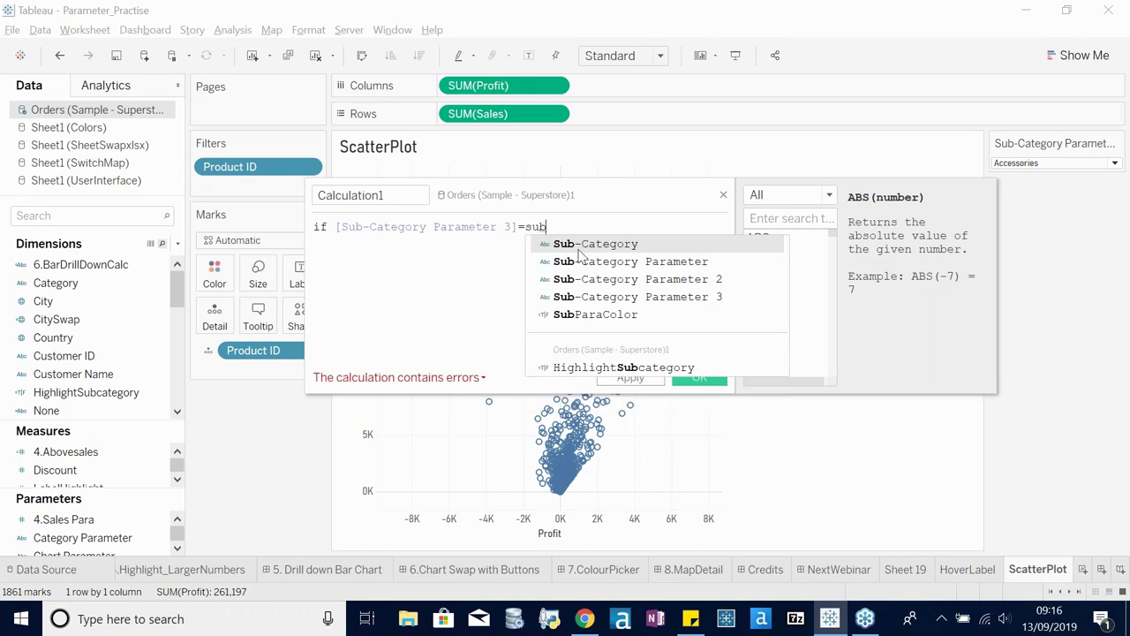
double_click(583, 244)
type("t")
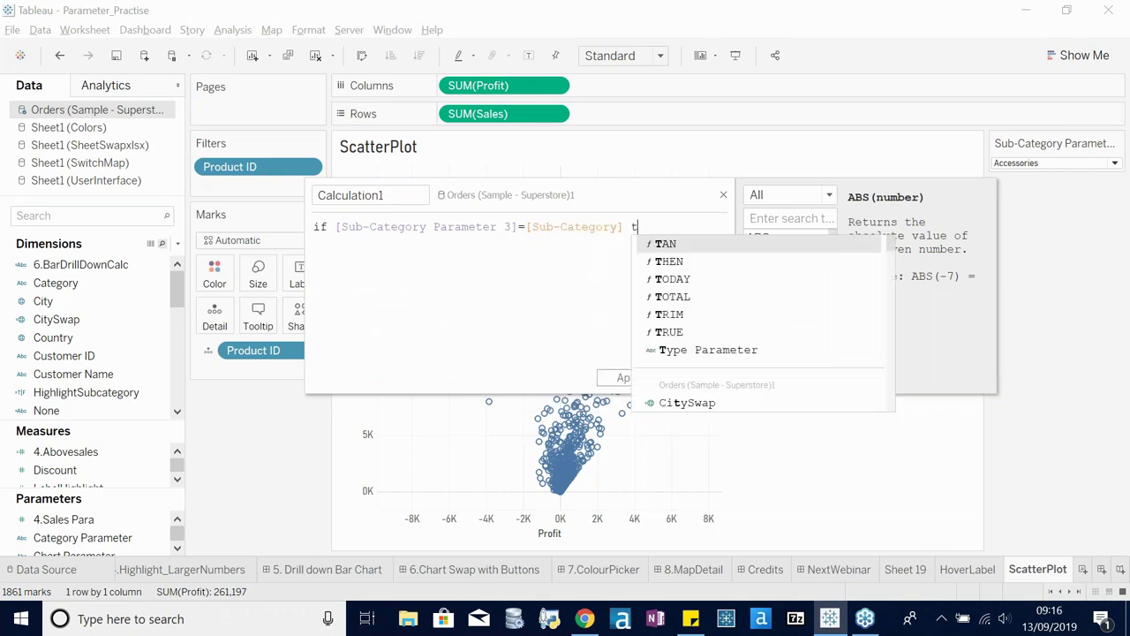
key("BackSpace")
key("BackSpace")
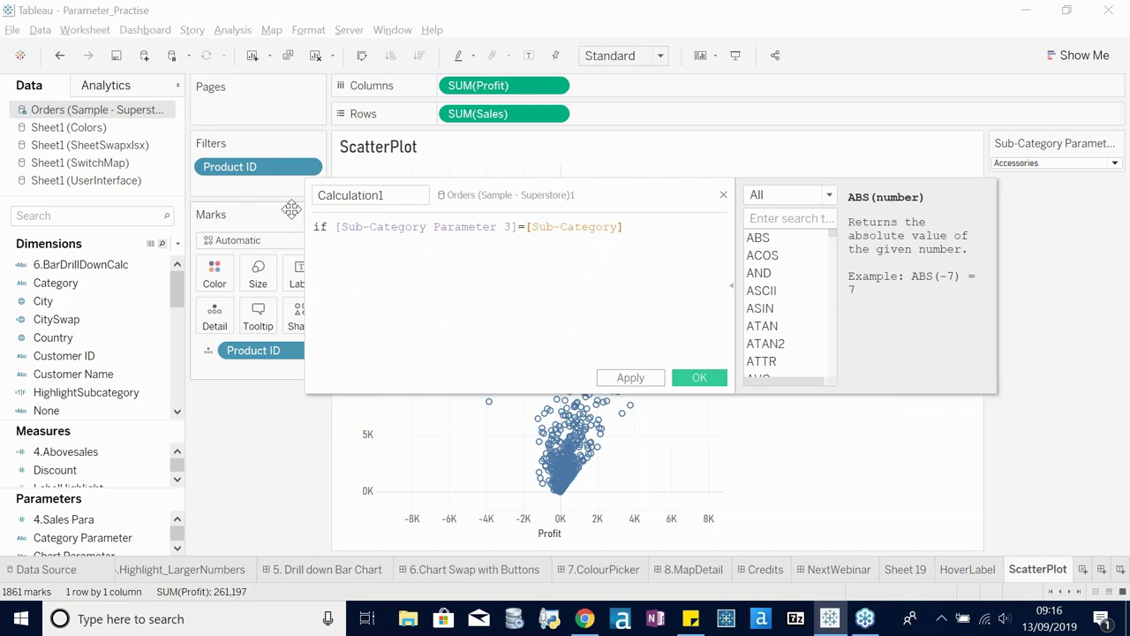
left_click_drag(339, 227, 285, 220)
key("BackSpace")
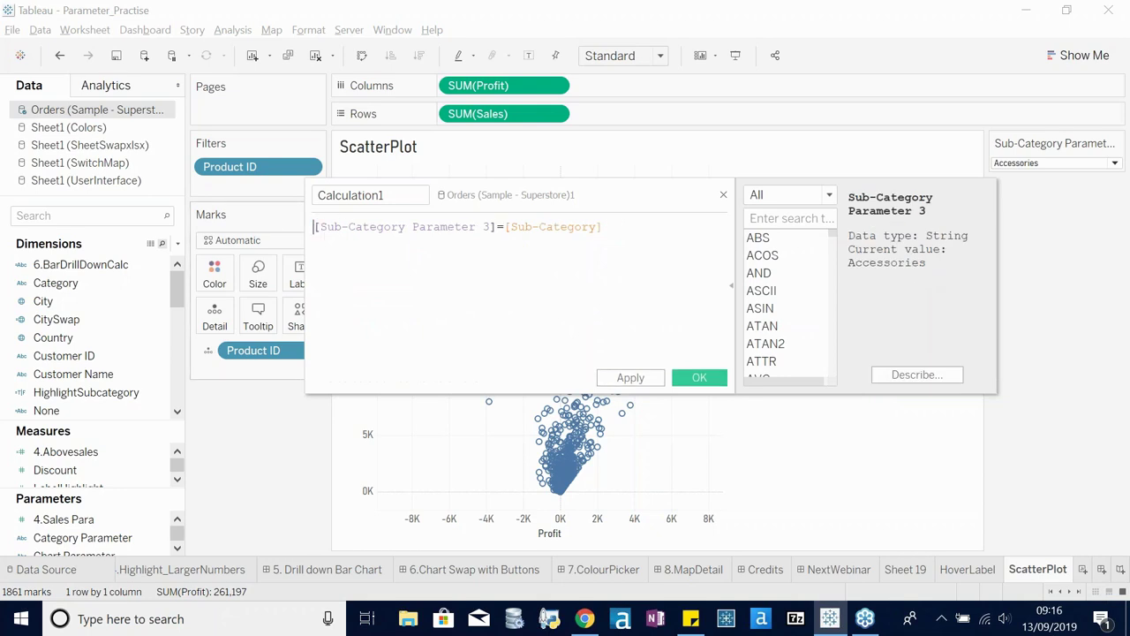
- Rename Calculation1 to HighlightSub and save the calculated field
left_click(357, 196)
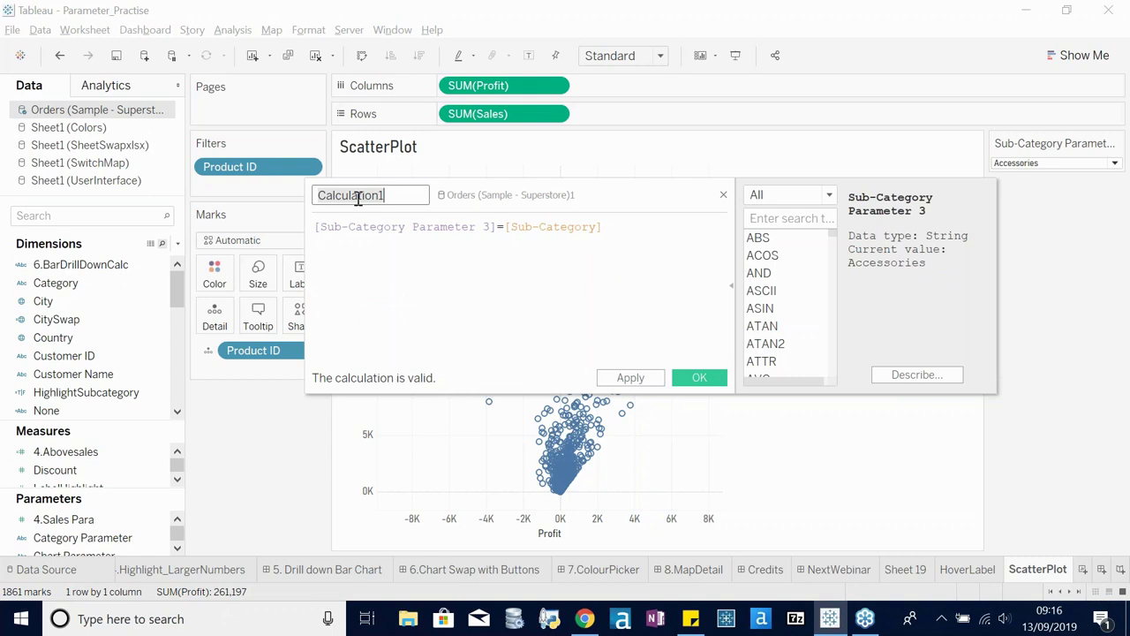
type("Sh")
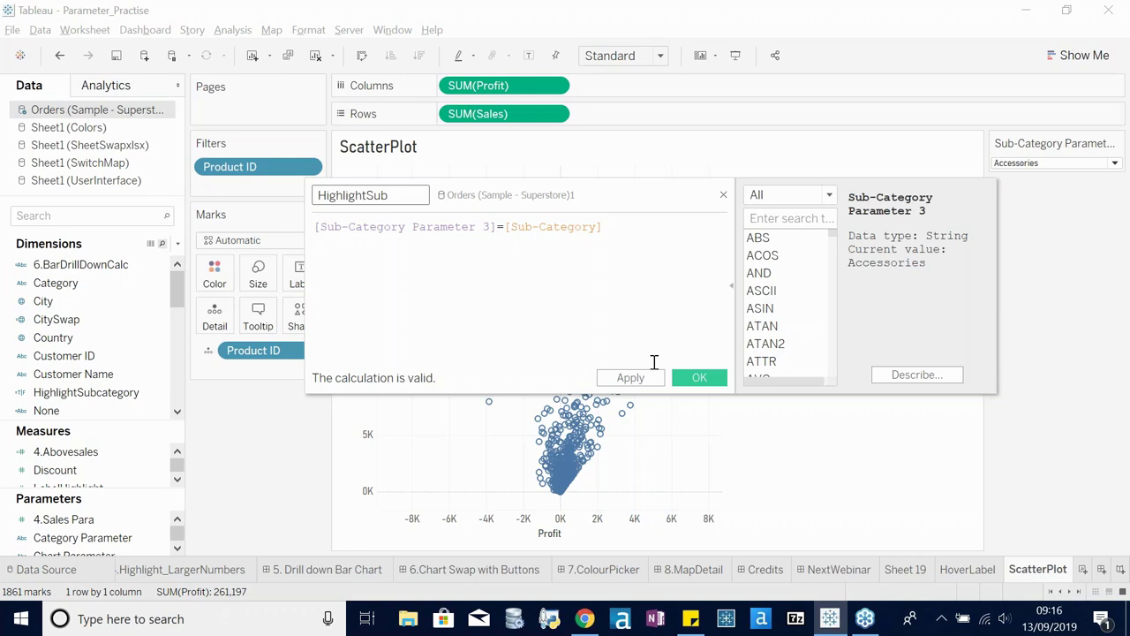
left_click(694, 380)
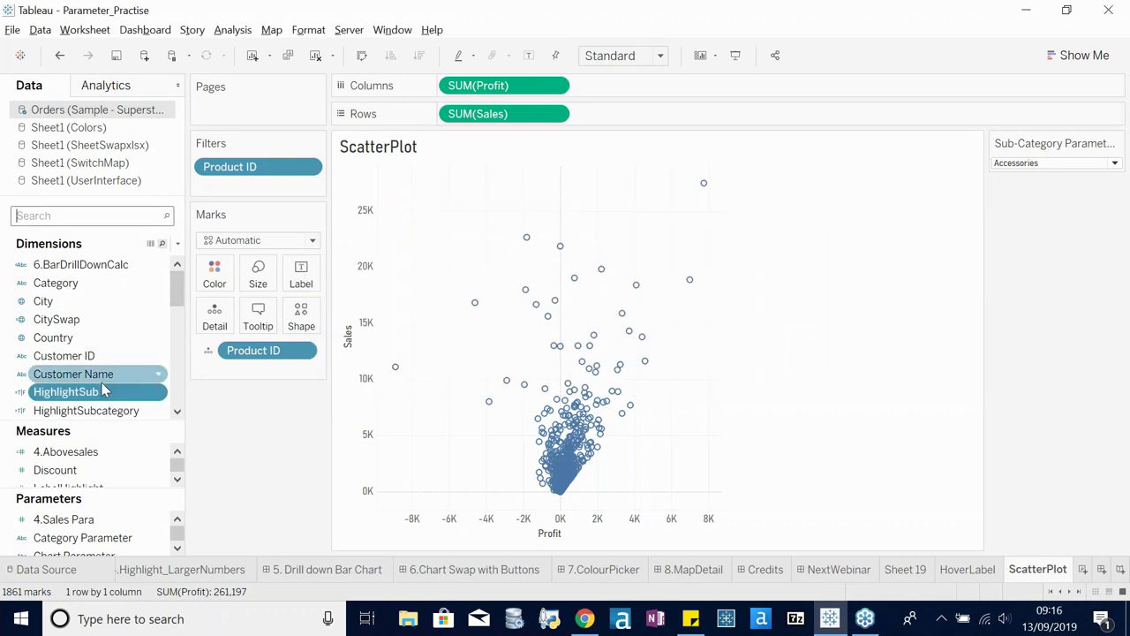
- Colour the scatter marks by HighlightSub and set the sub-category parameter to Binders
left_click_drag(104, 389, 215, 275)
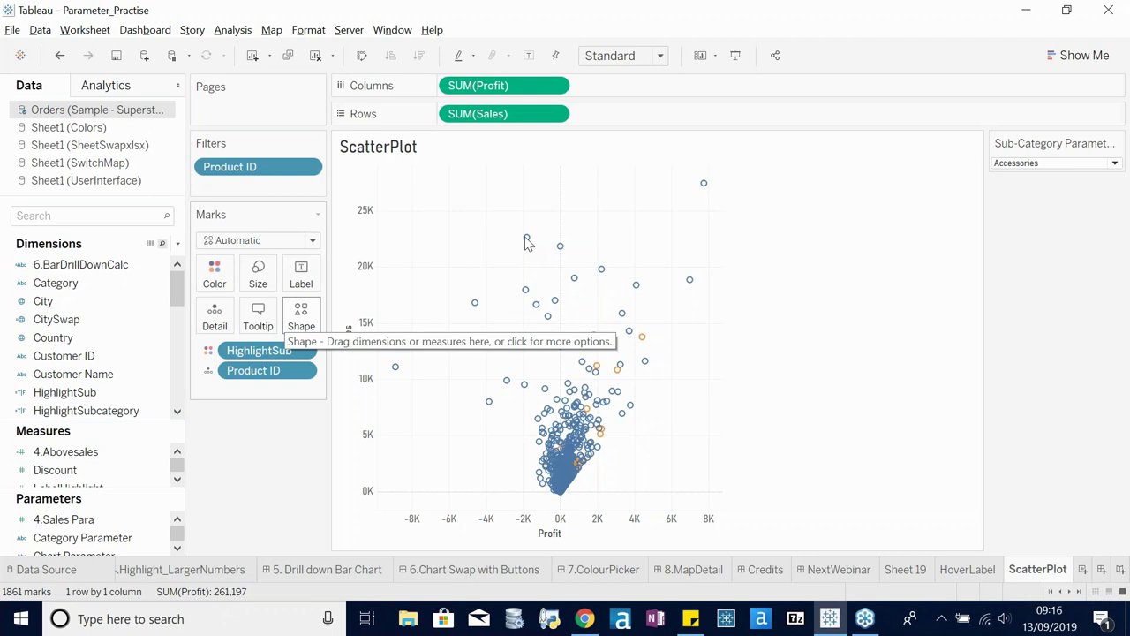
left_click(1050, 163)
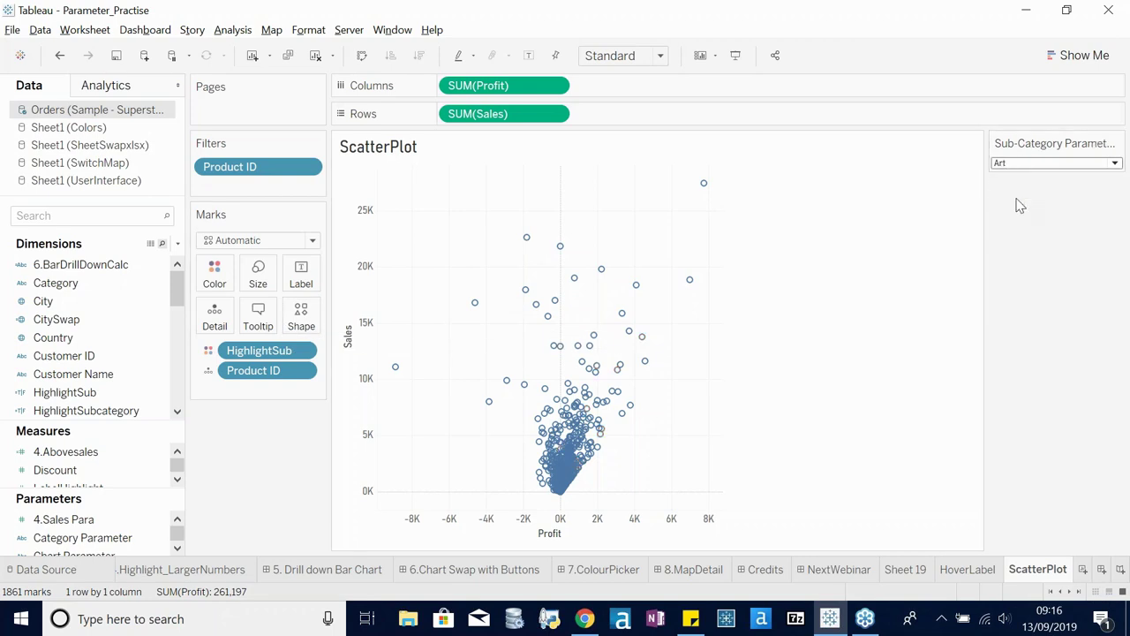
left_click(1031, 165)
left_click(1017, 206)
- Show the HighlightSub colour legend and move True to the top
left_click(234, 31)
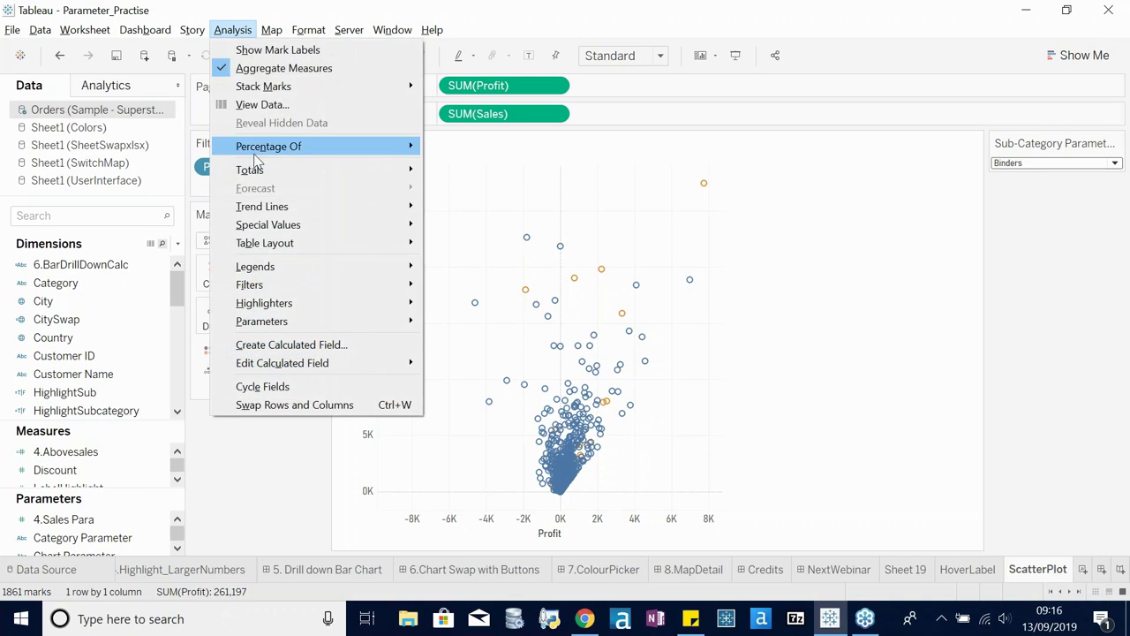
mouse_move(309, 276)
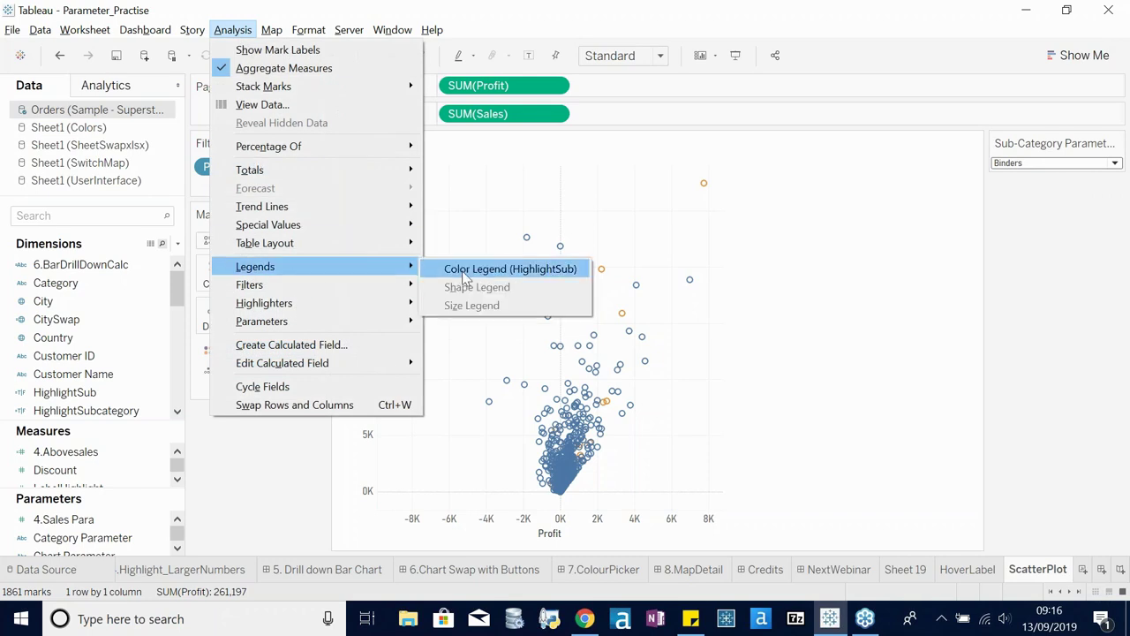
left_click(510, 268)
left_click(1024, 219)
left_click_drag(1017, 209, 1016, 207)
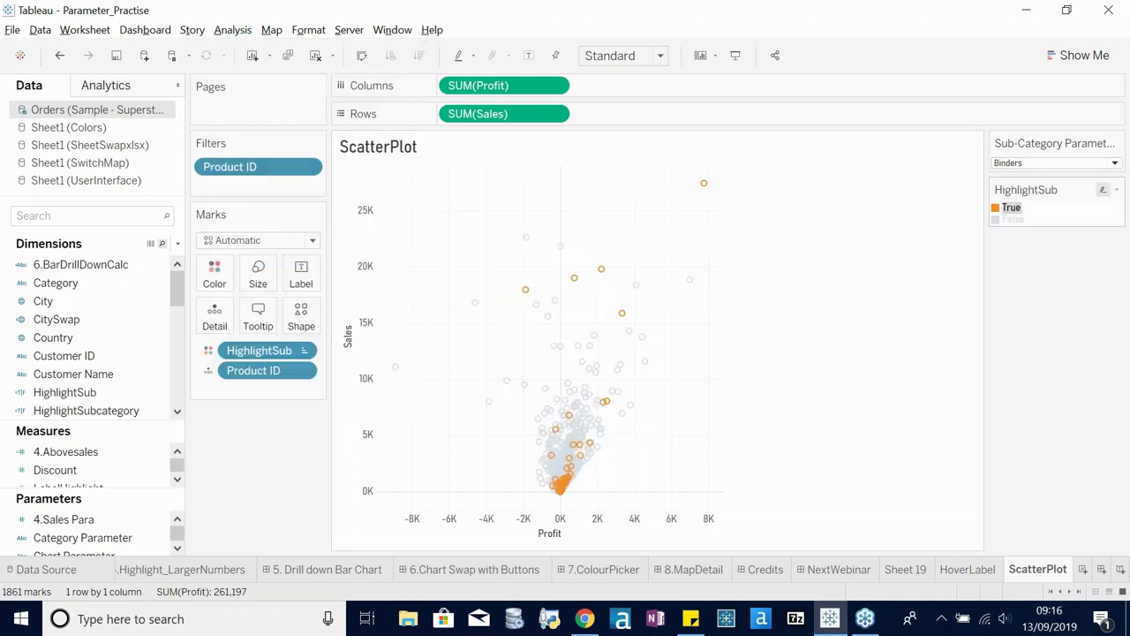
left_click(888, 318)
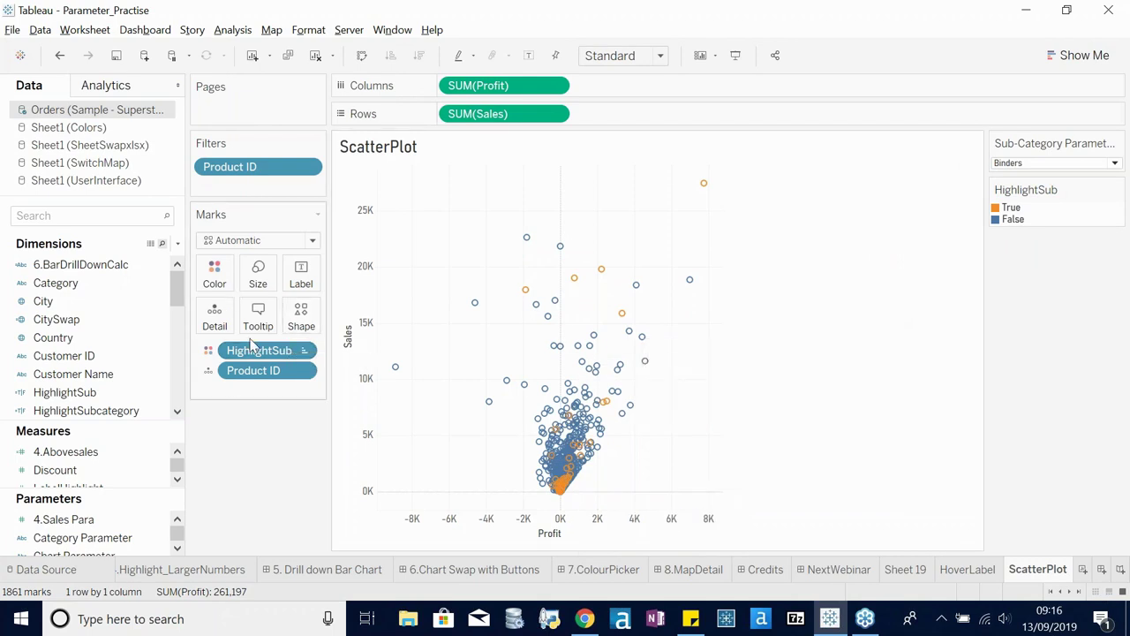
- Add HighlightSub to Shape on the Marks card, leaving the colours unchanged
left_click_drag(260, 351, 301, 316)
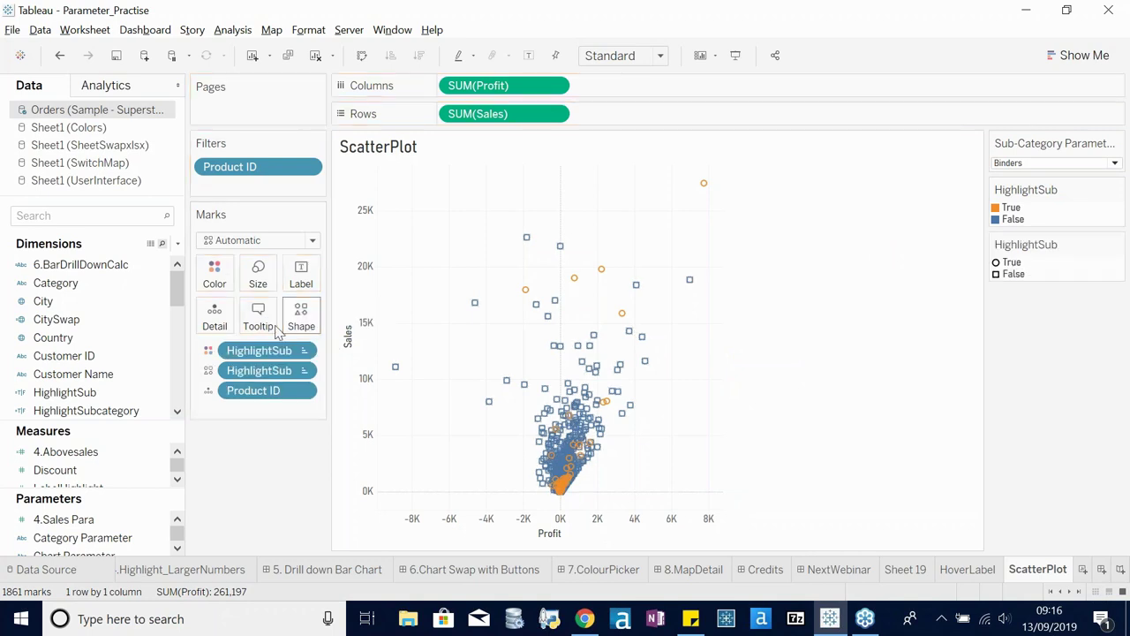
left_click(215, 274)
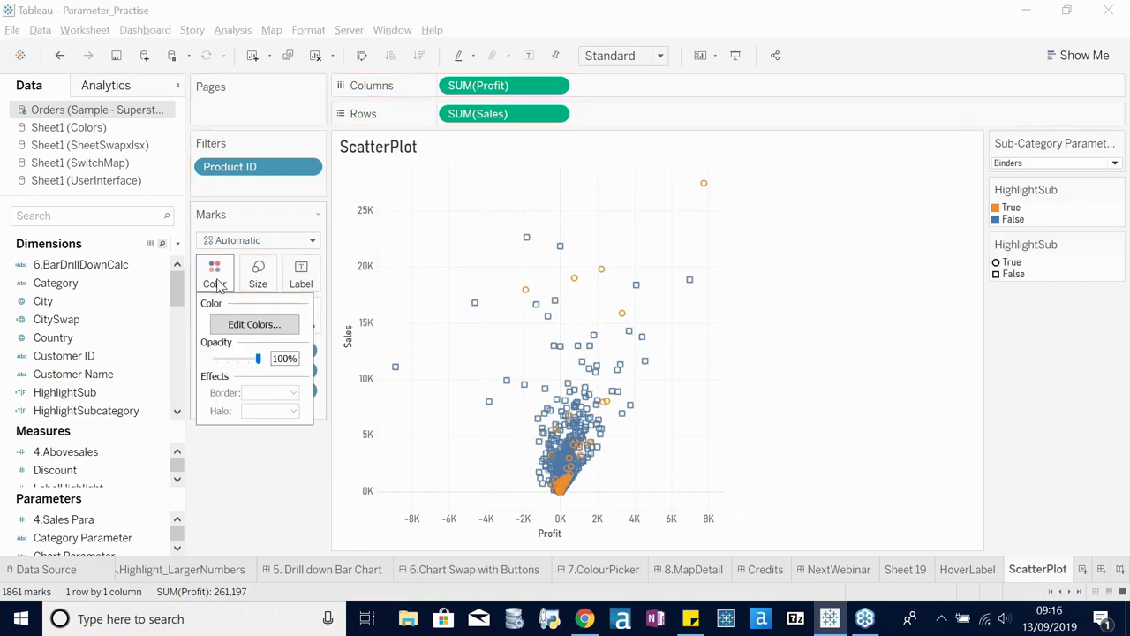
left_click(251, 325)
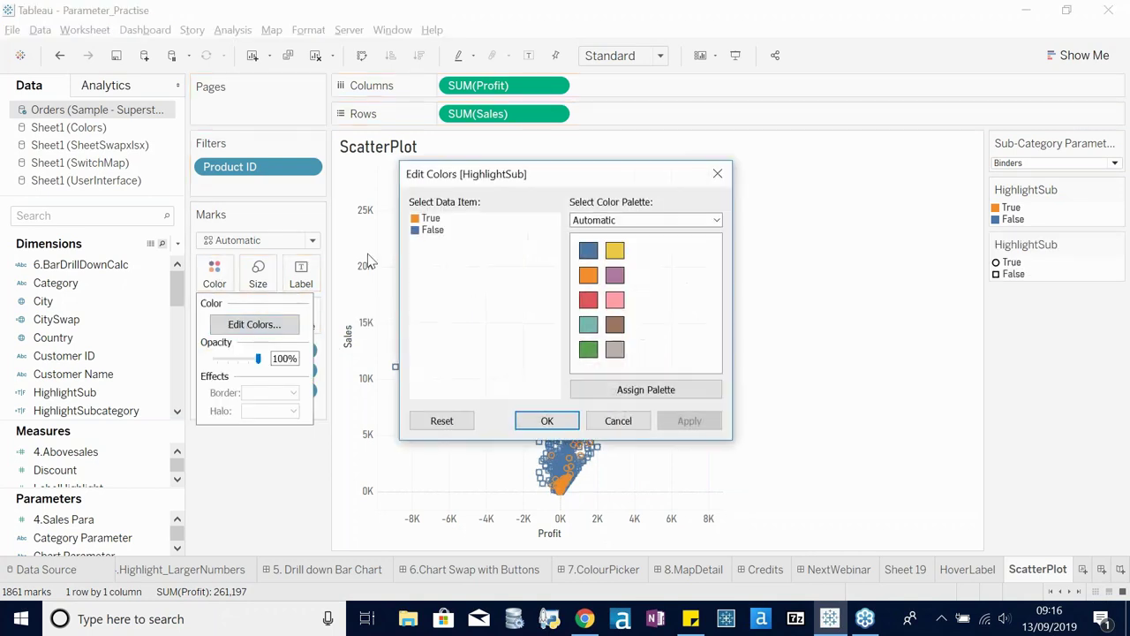
left_click(618, 420)
- Edit shapes so True is a filled circle and False a hollow circle
left_click(301, 313)
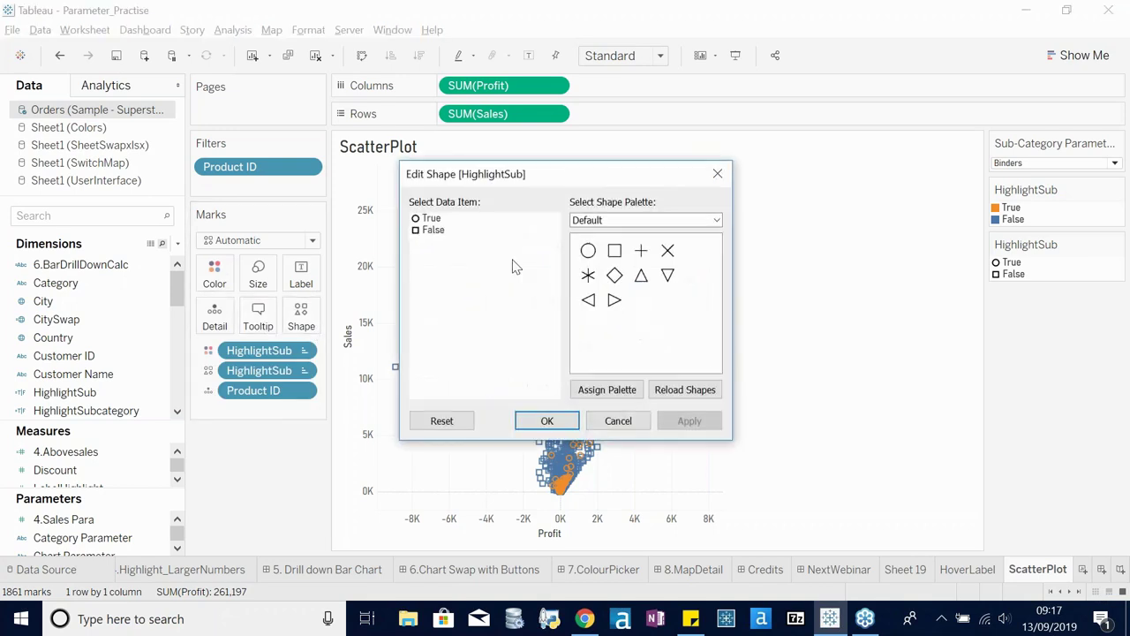
left_click(431, 219)
left_click(610, 221)
left_click(612, 242)
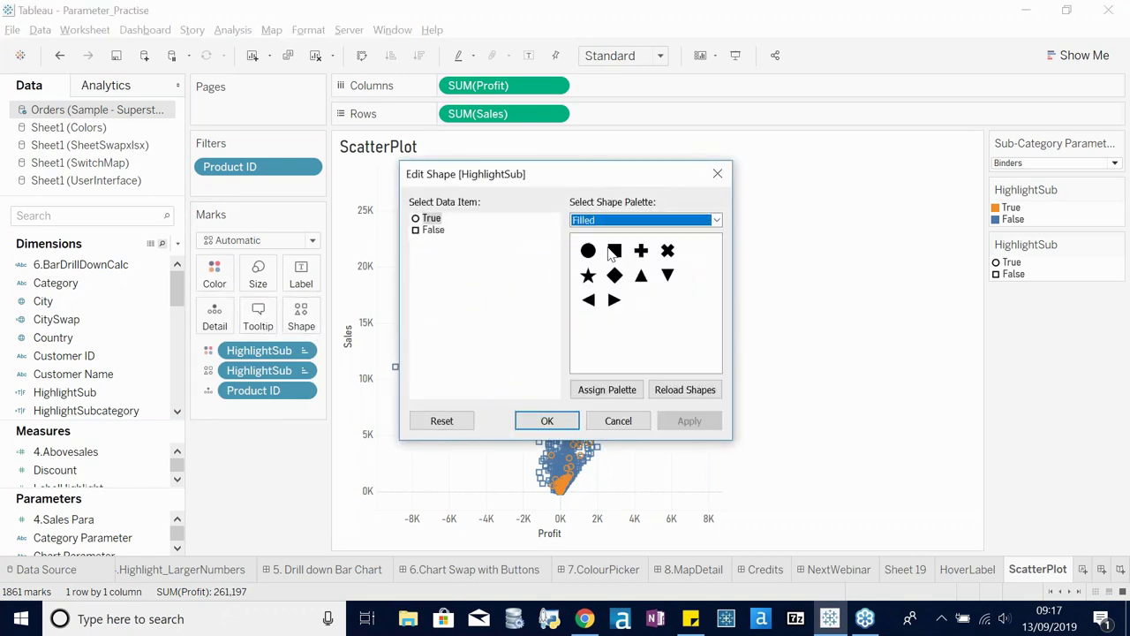
left_click(588, 250)
left_click(433, 230)
left_click(617, 251)
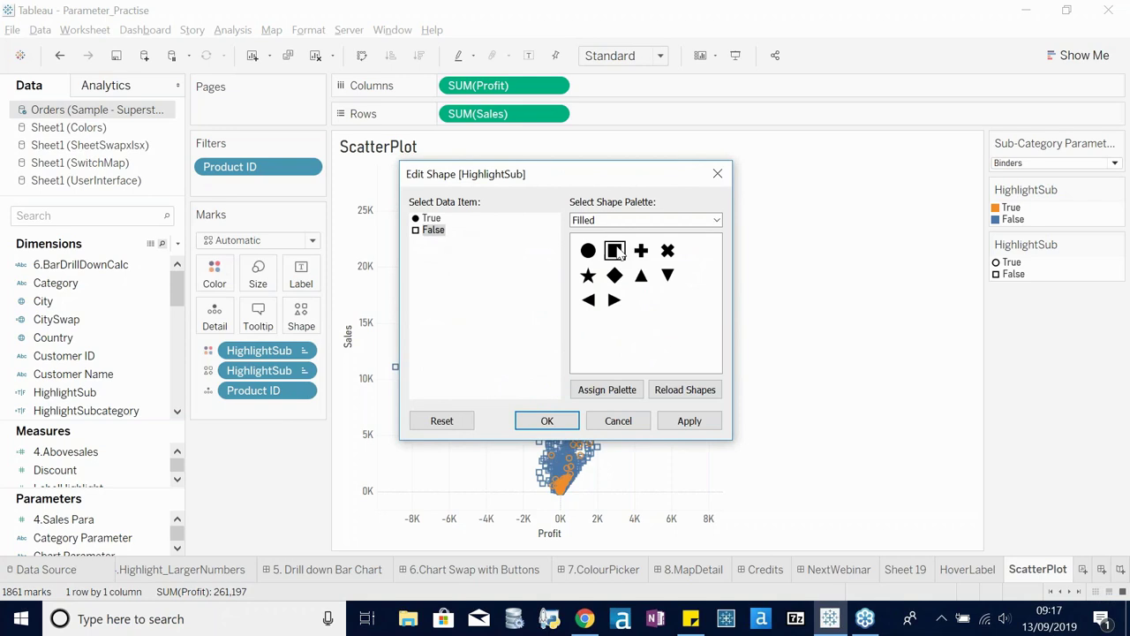
left_click(610, 220)
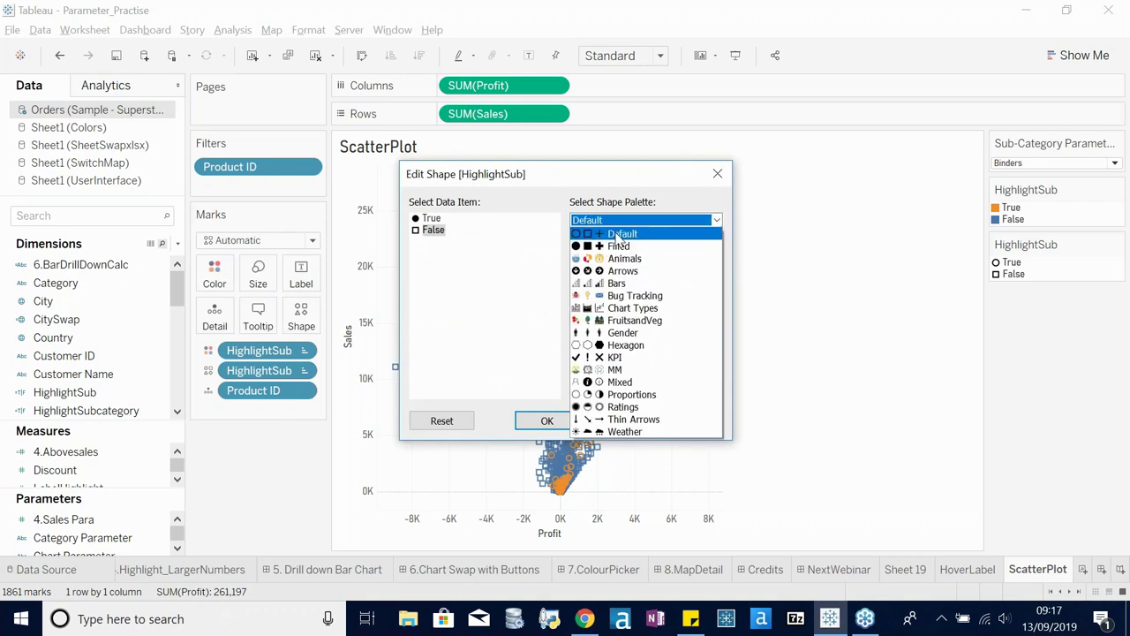
left_click(618, 234)
left_click(588, 251)
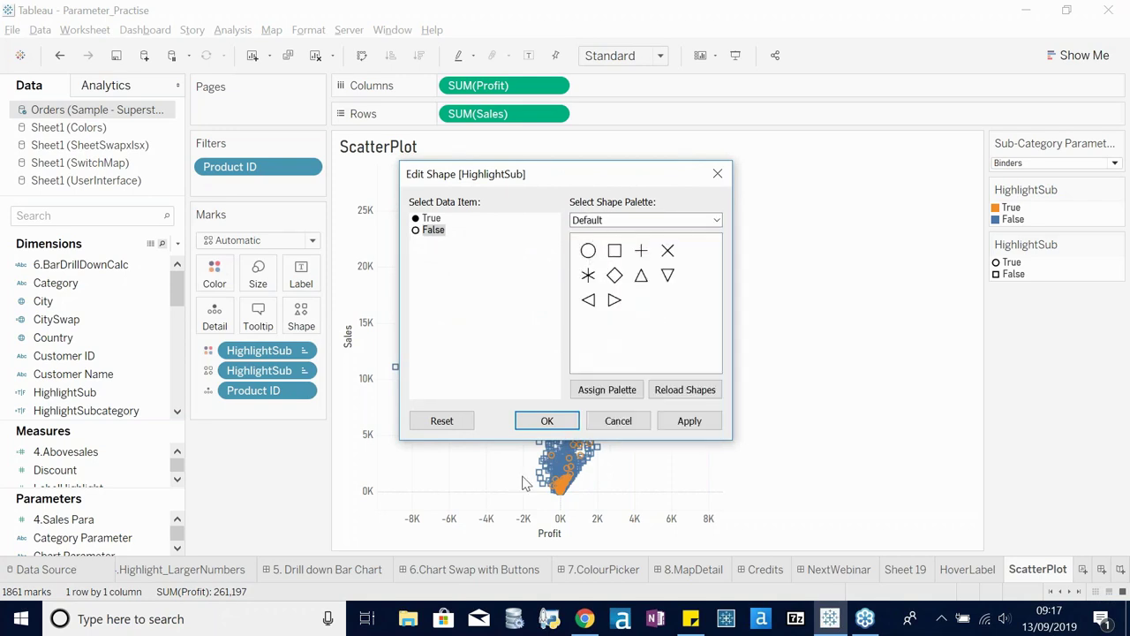
left_click(547, 421)
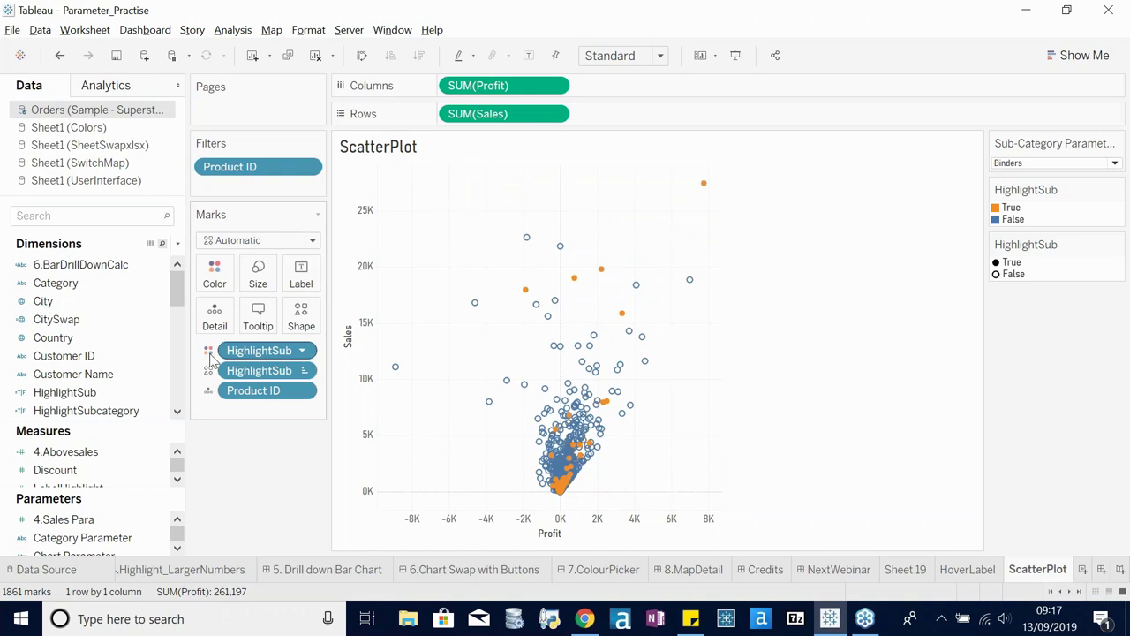
- Size the marks by HighlightSub with reversed sizes so True marks are largest
left_click_drag(258, 353, 258, 270)
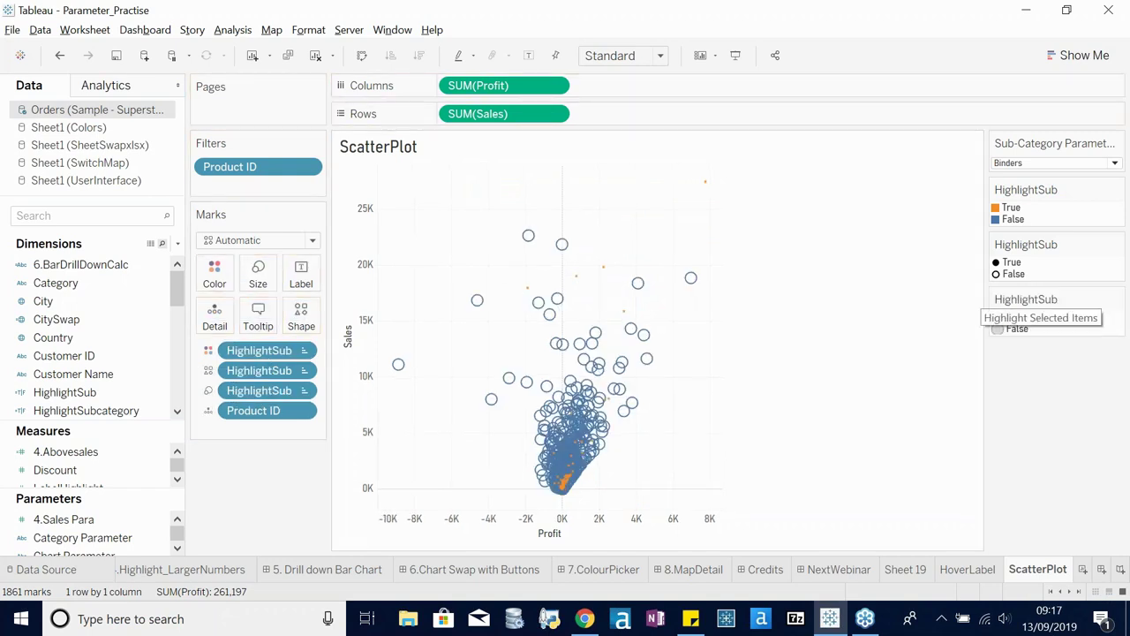
left_click(1117, 300)
left_click(1045, 318)
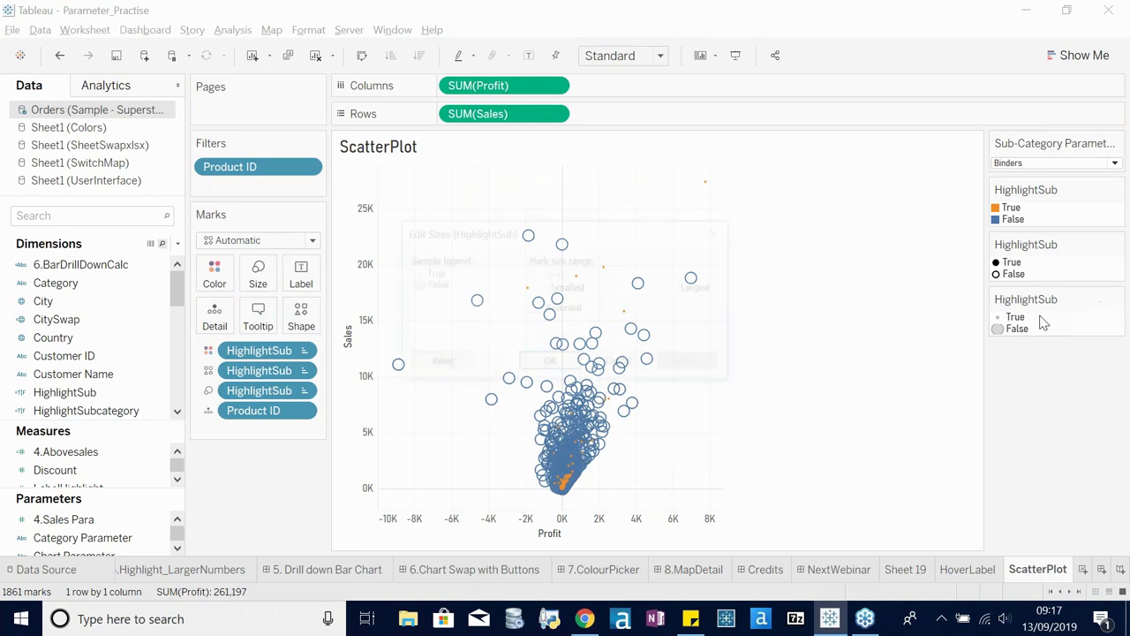
left_click(537, 308)
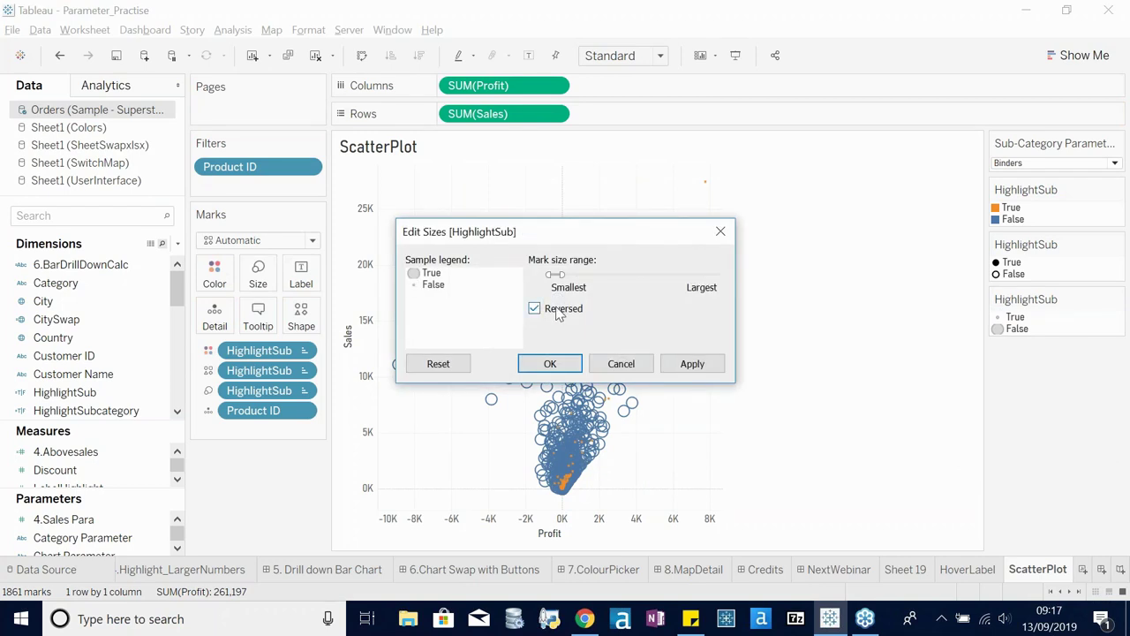
left_click(550, 365)
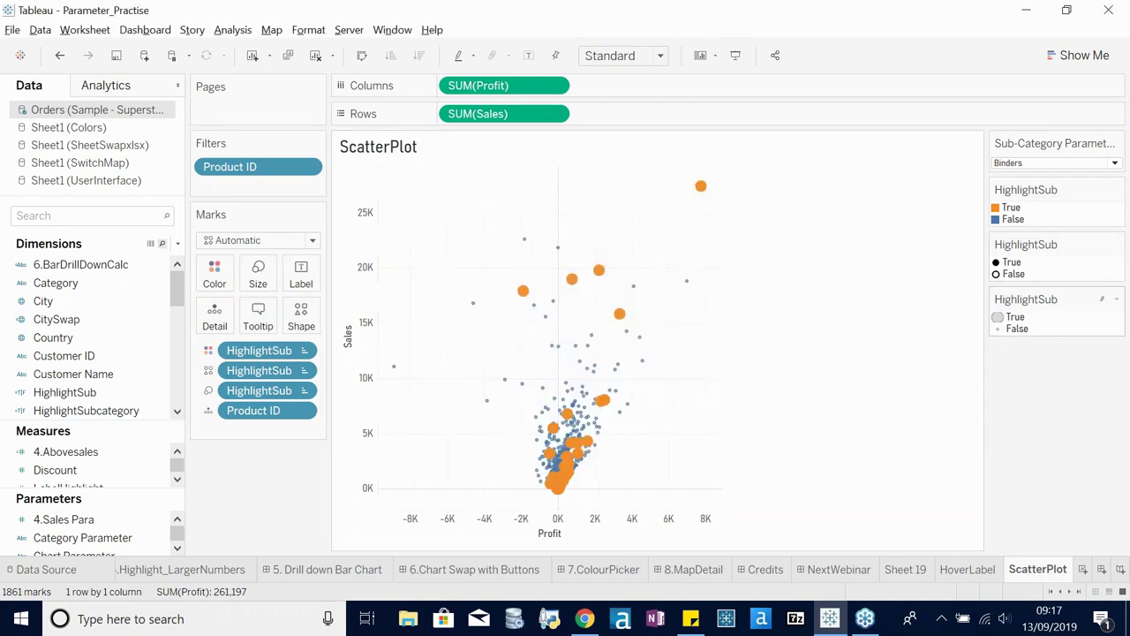
- Adjust the size slider to change the range between smallest and largest marks
left_click(1117, 299)
left_click(1047, 317)
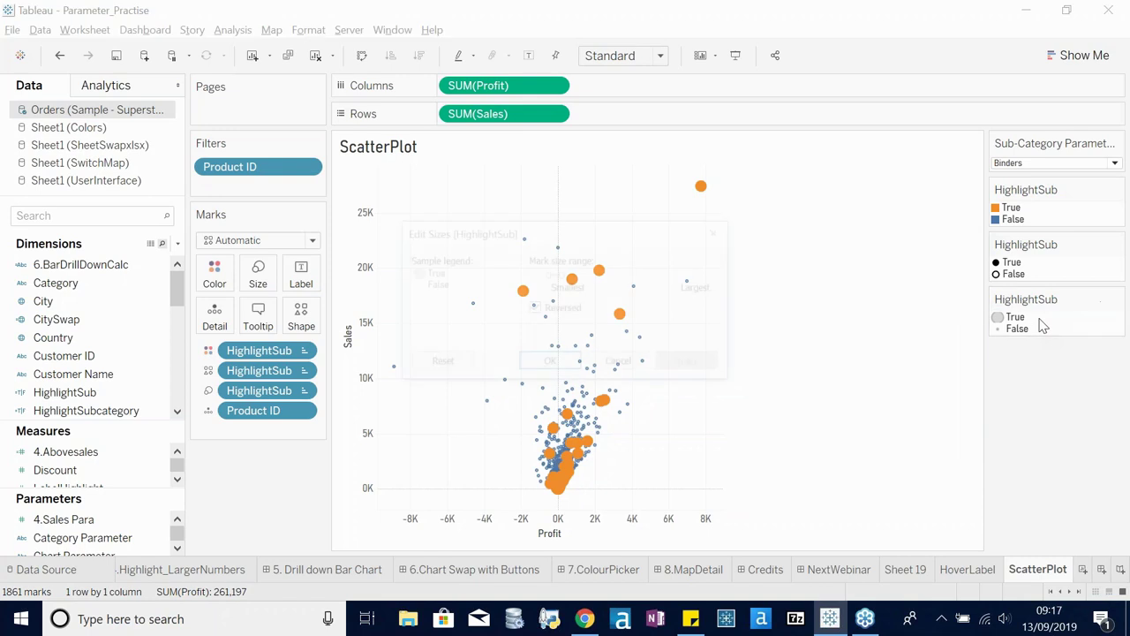
left_click_drag(565, 275, 558, 275)
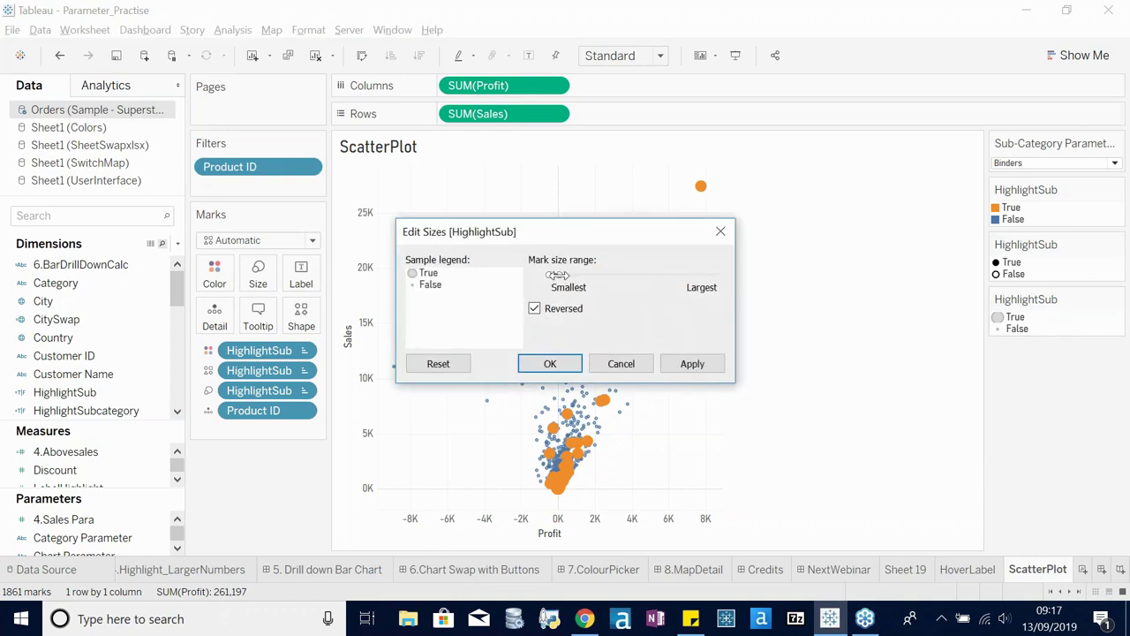
left_click(557, 365)
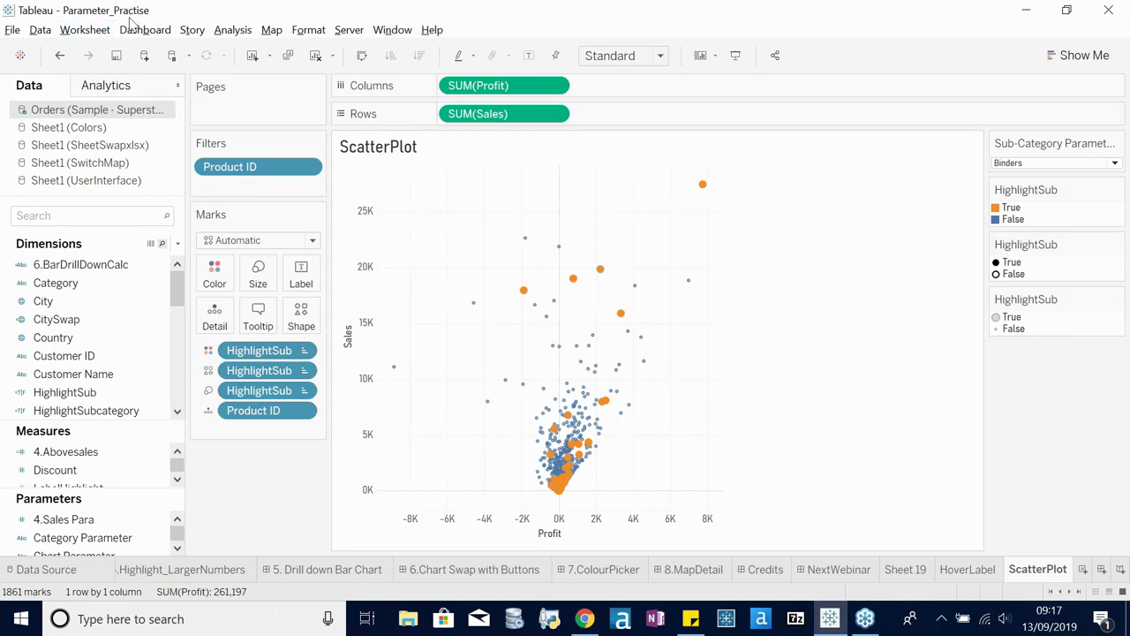
- Add a Change Parameter action targeting Sub-Category Parameter 3 with Product ID as the field
left_click(103, 31)
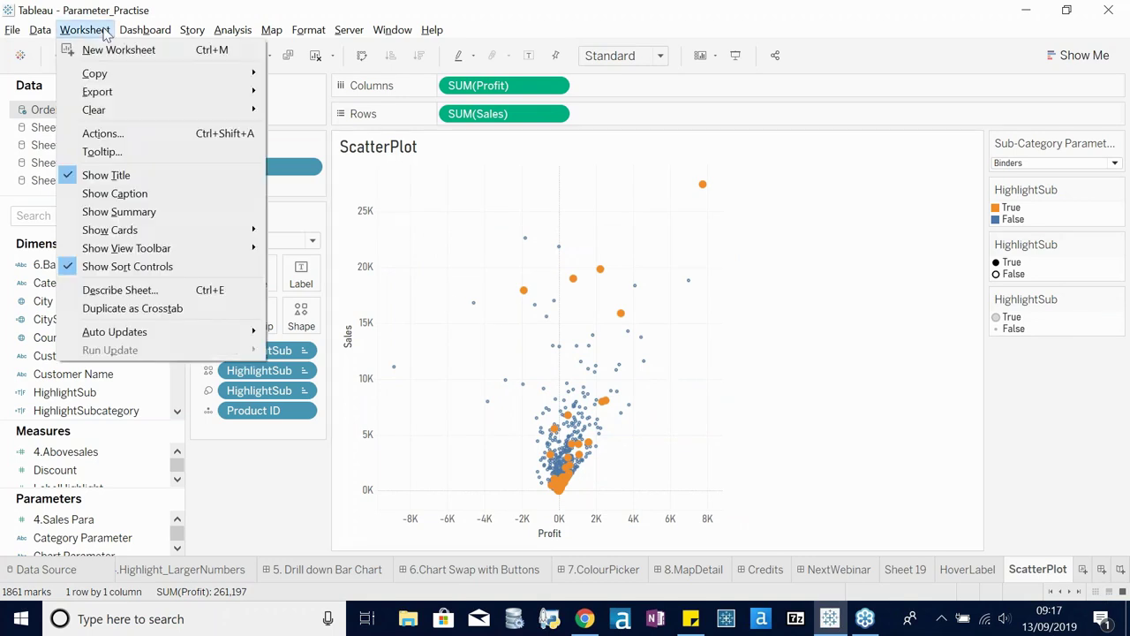
left_click(115, 133)
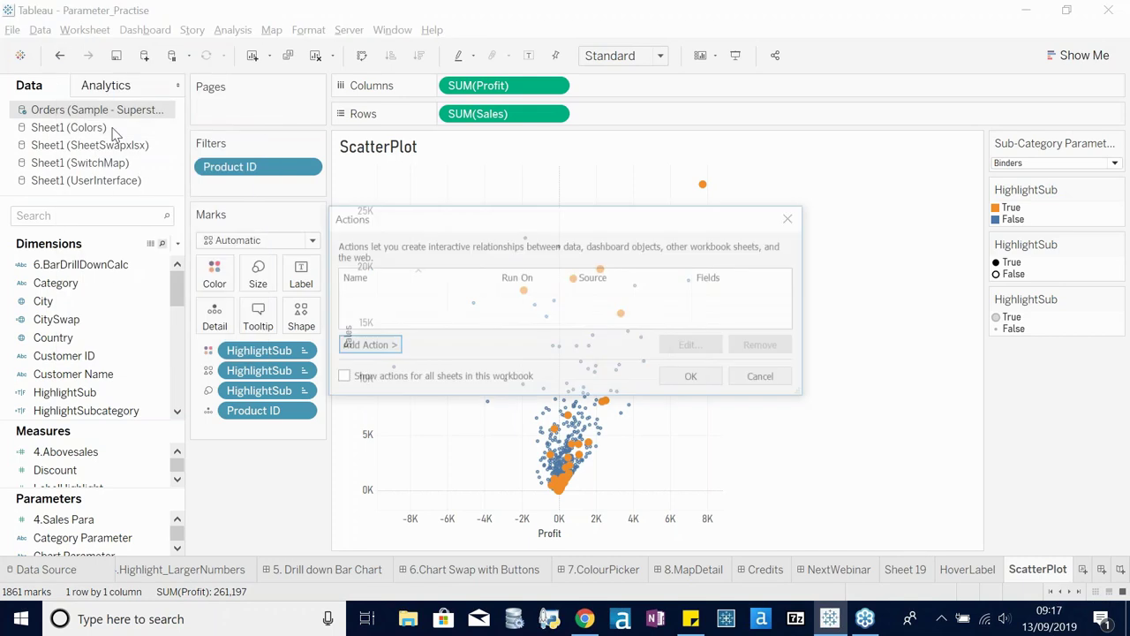
left_click(373, 350)
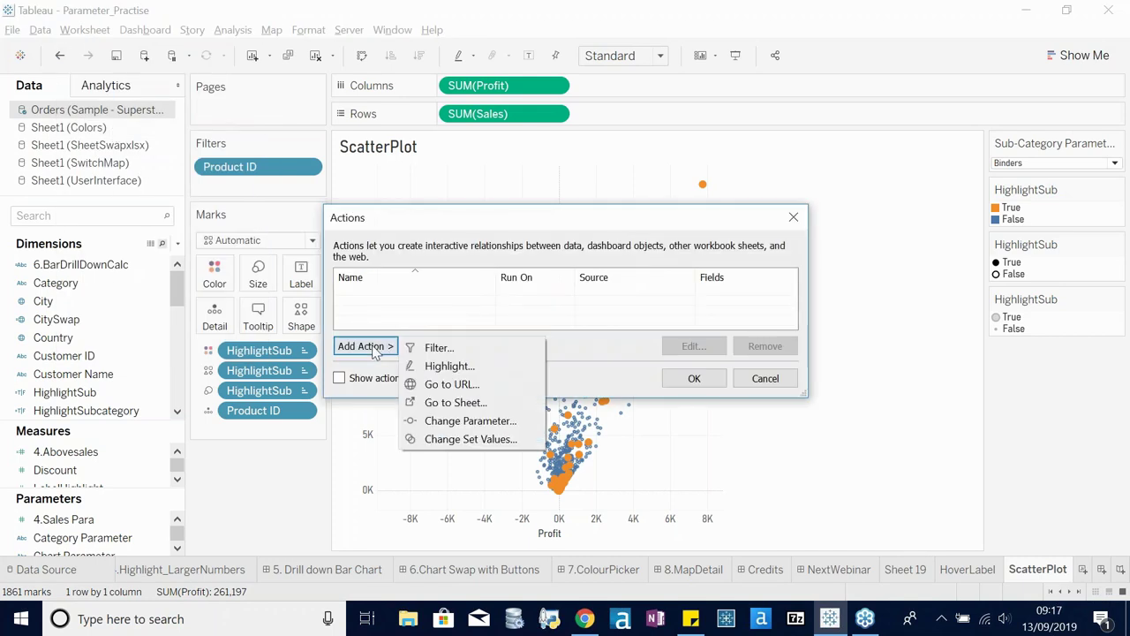
left_click(495, 421)
left_click(429, 364)
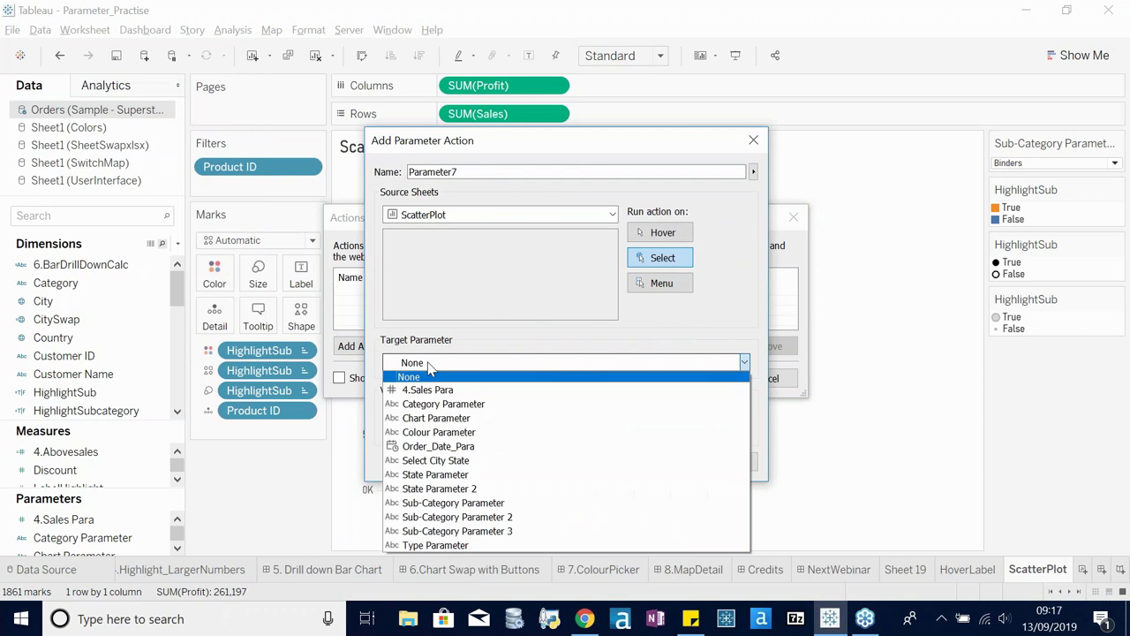
left_click(426, 430)
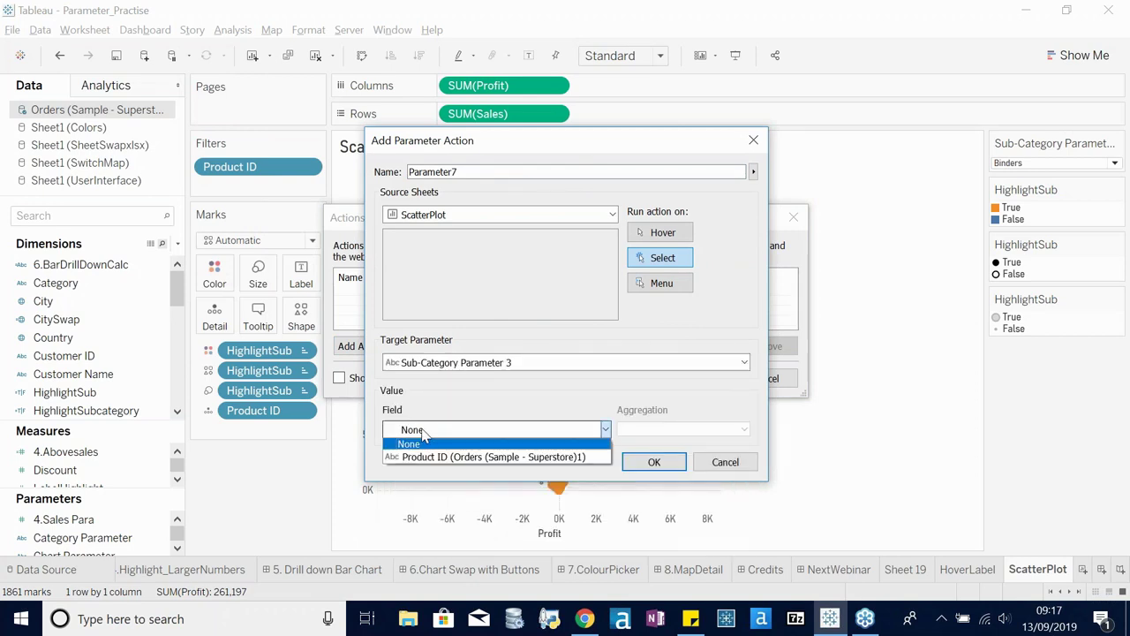
left_click(483, 400)
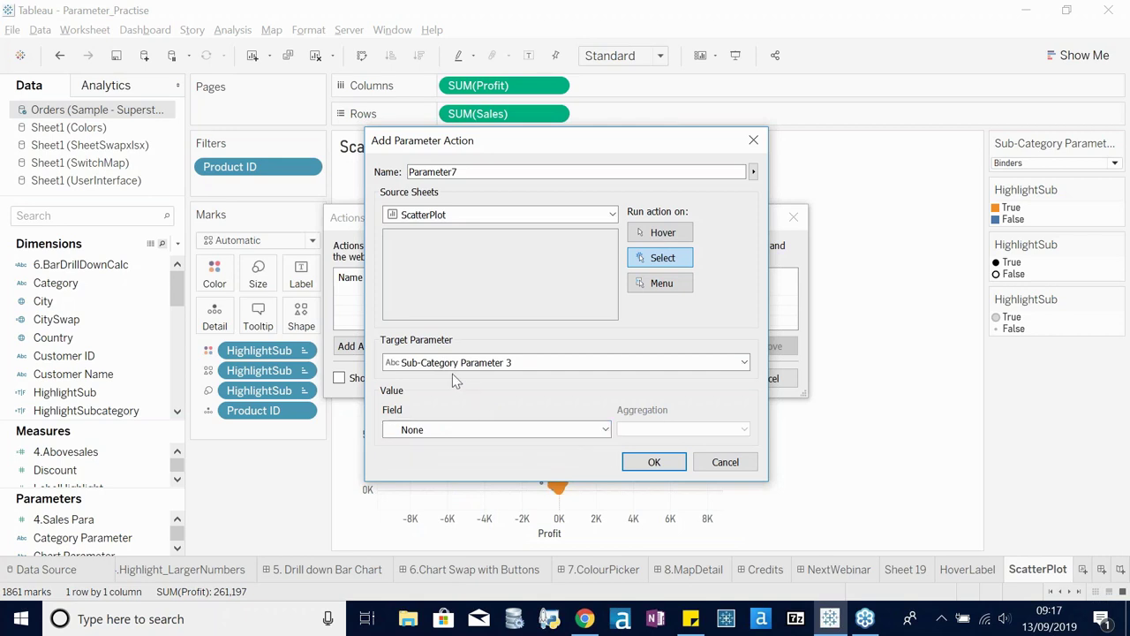
left_click(442, 430)
left_click(428, 457)
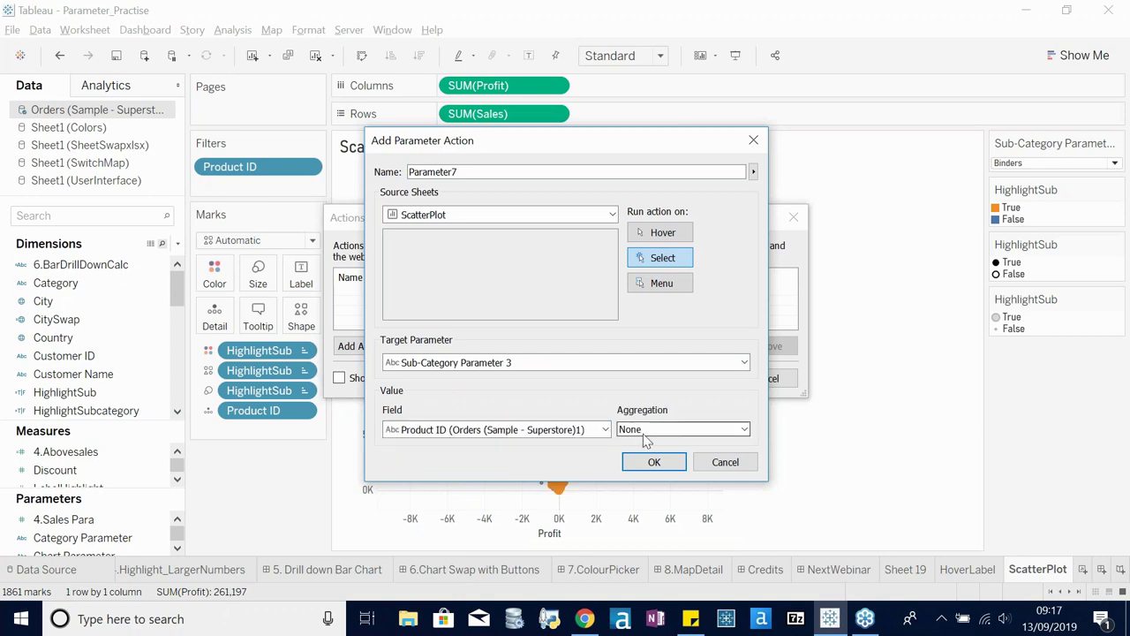
left_click(638, 465)
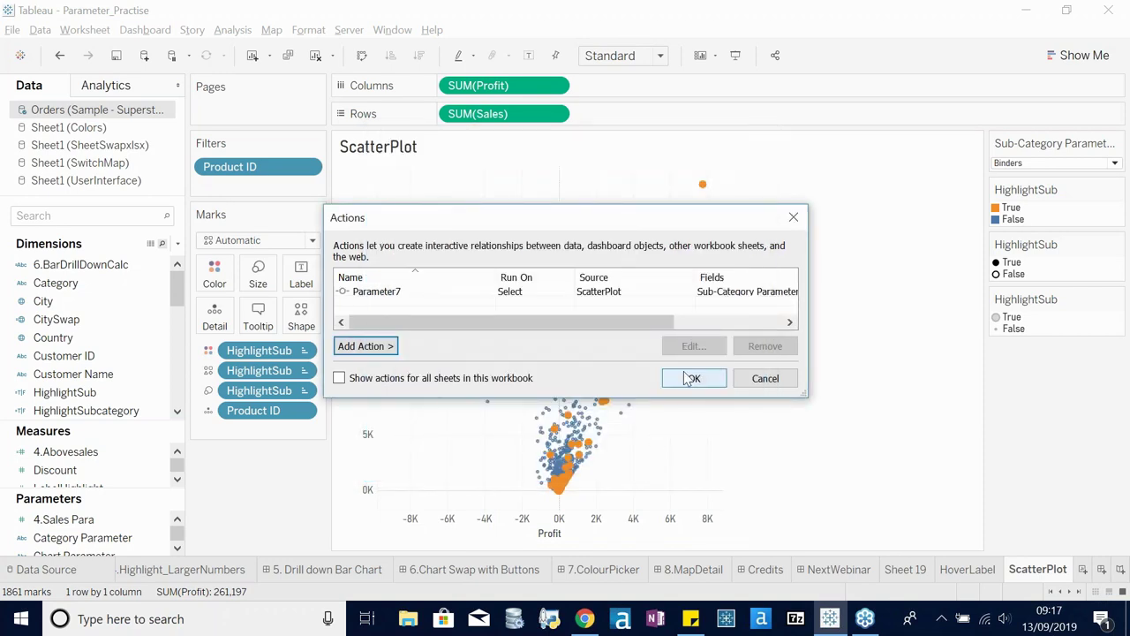
left_click(690, 378)
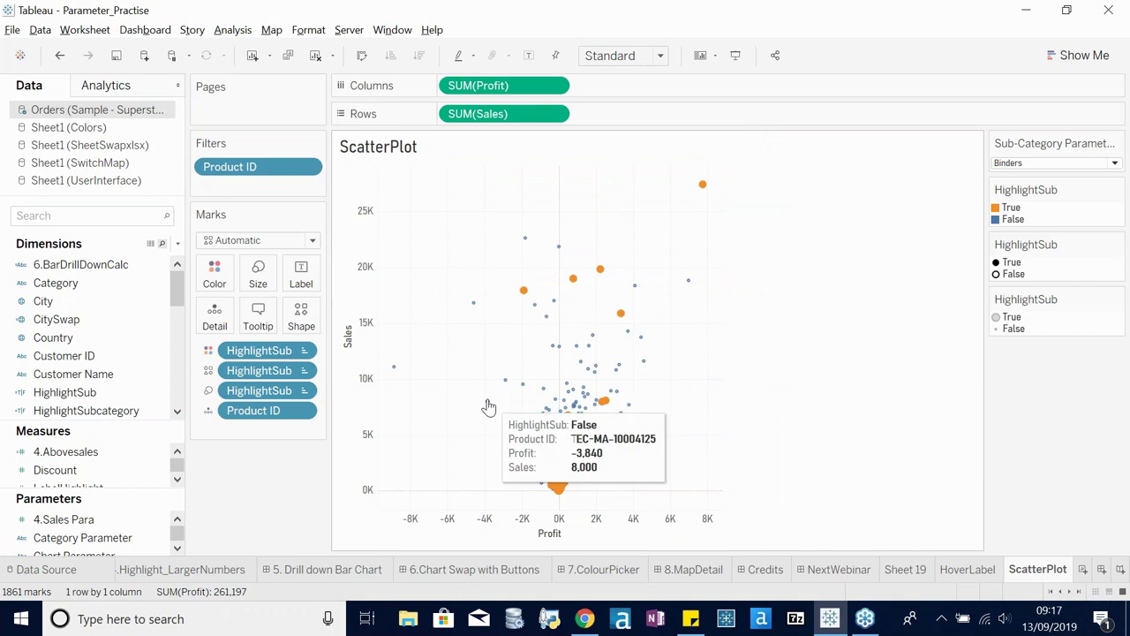
- Search 'sub' in the Data pane and drag Sub-Category onto Detail
left_click(487, 402)
left_click(490, 330)
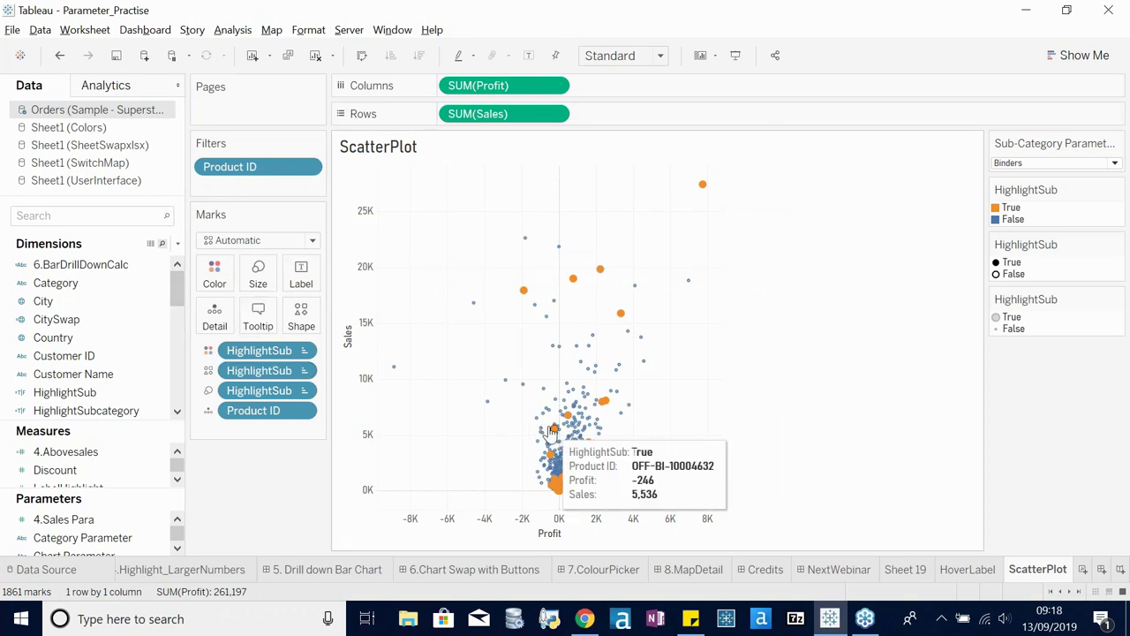
left_click(98, 213)
type("sub")
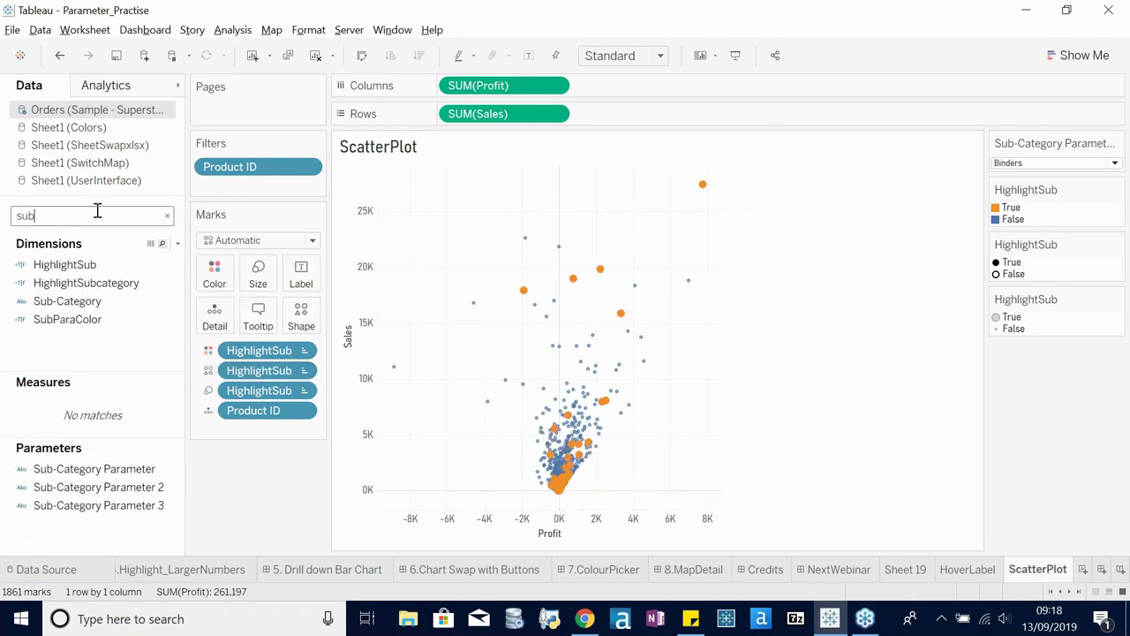
left_click(73, 301)
left_click_drag(72, 301, 215, 316)
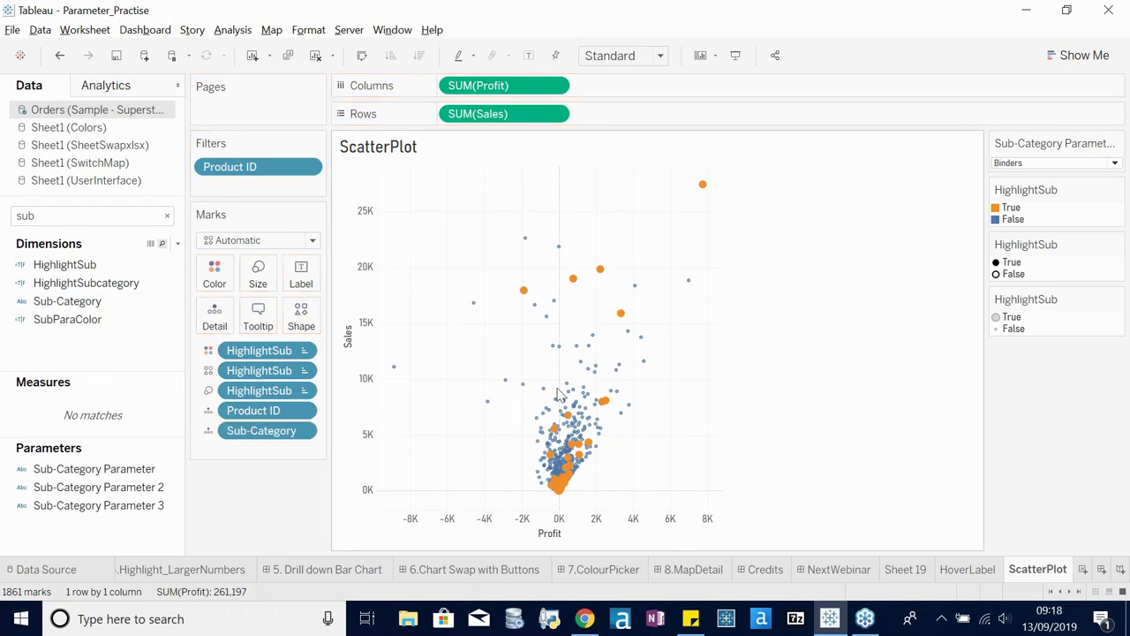
- Change Parameter7's field to Sub-Category, then select a Machines mark to test it
left_click(97, 29)
left_click(103, 134)
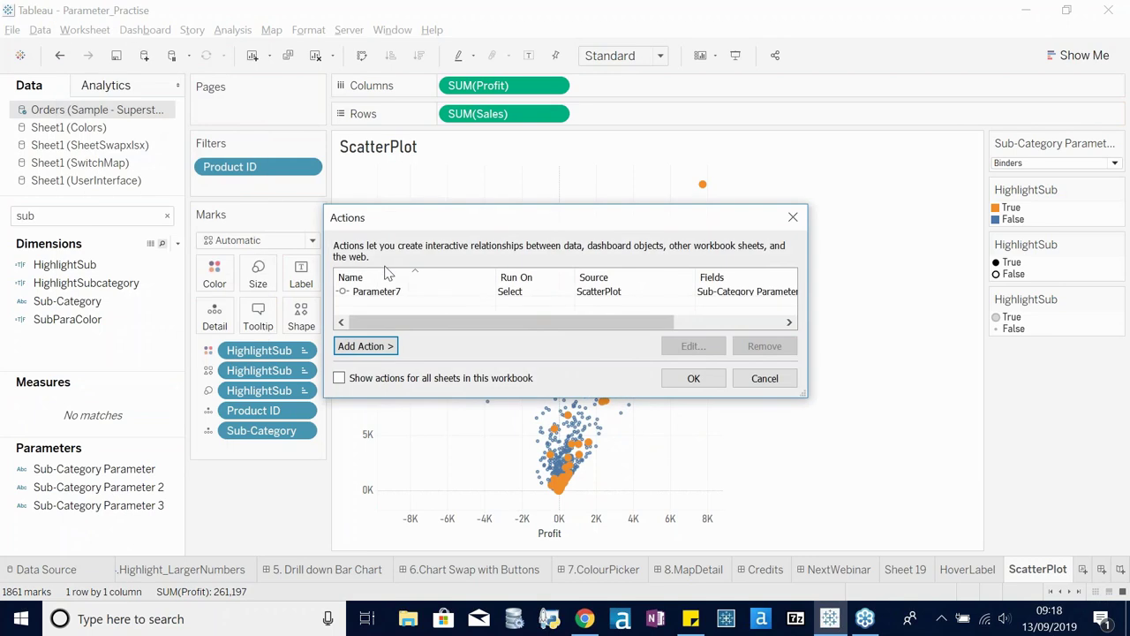
left_click(385, 292)
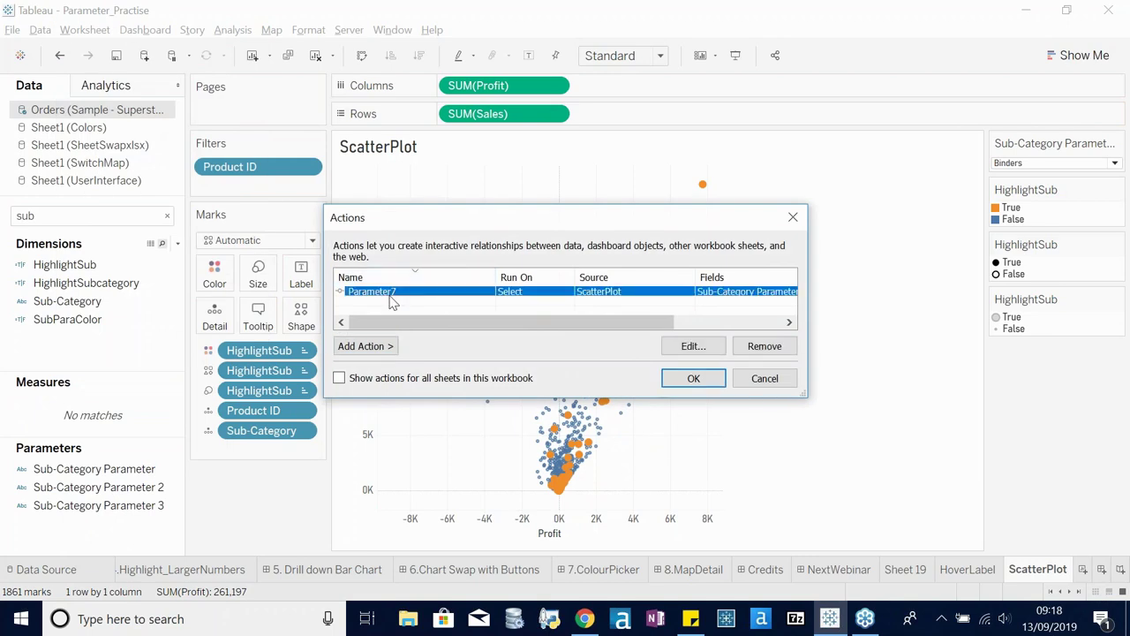
left_click(691, 347)
left_click(481, 429)
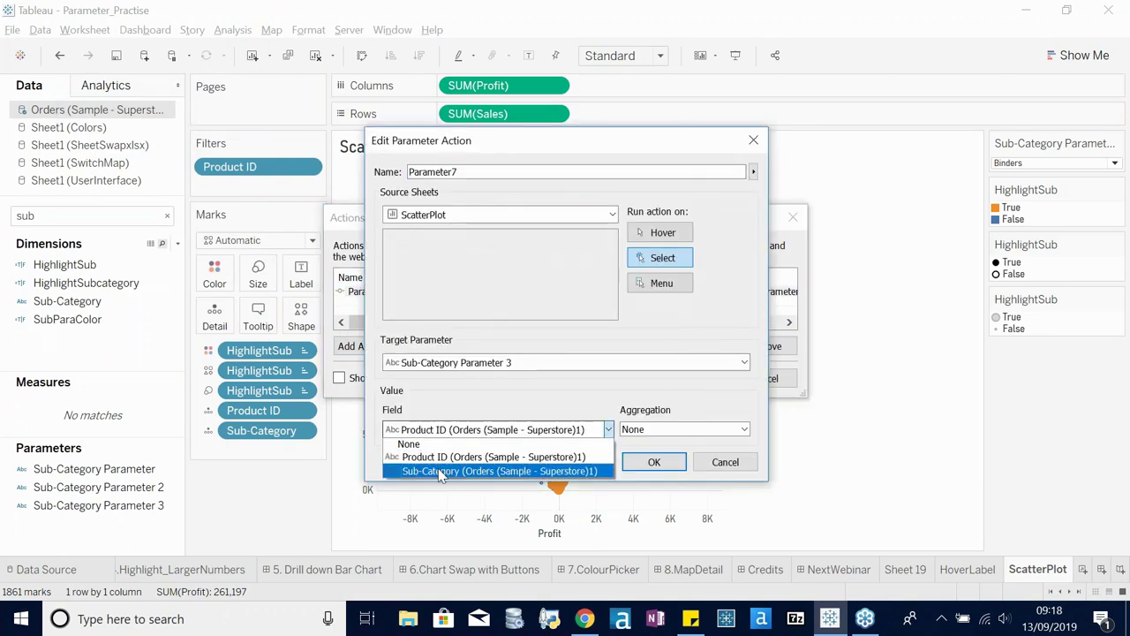
left_click(439, 471)
left_click(639, 461)
left_click(696, 379)
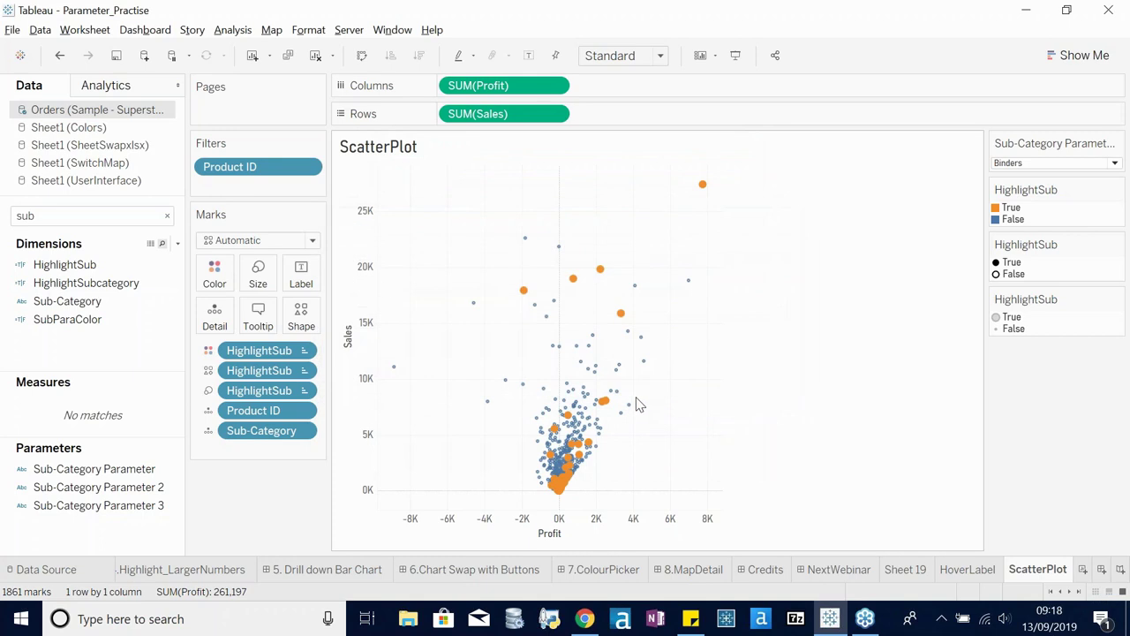
left_click(631, 403)
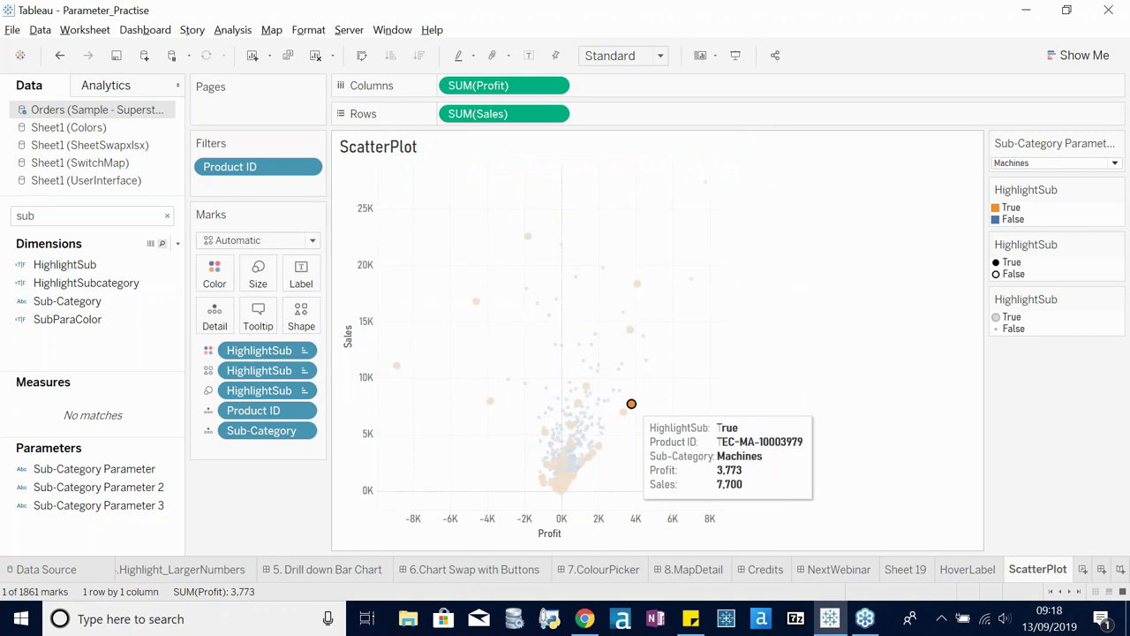
left_click(664, 382)
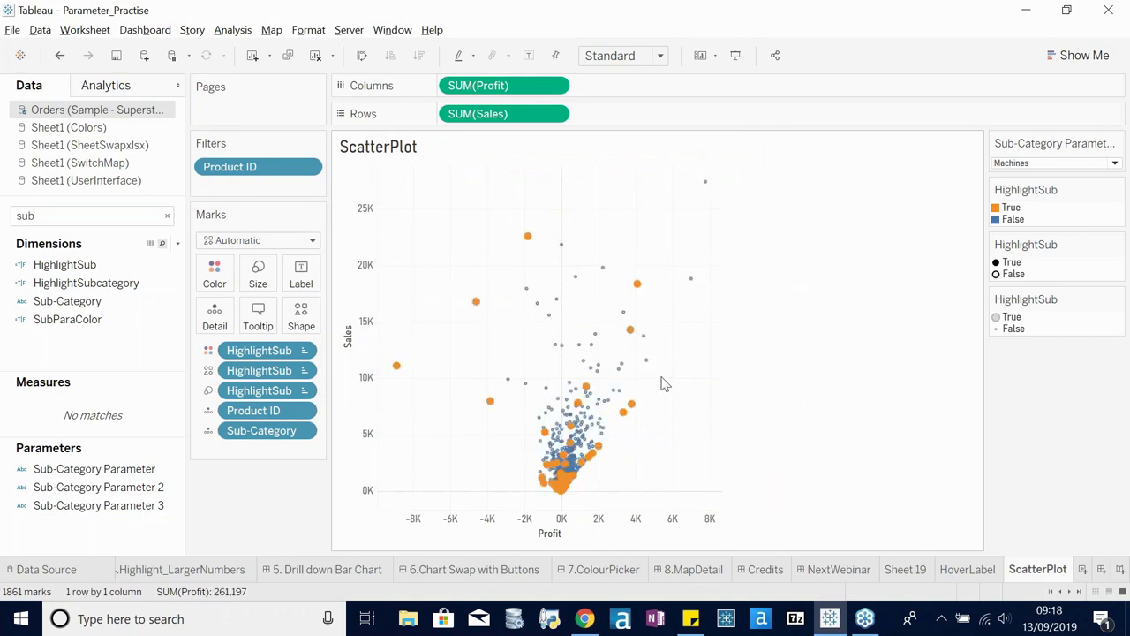
- Switch Parameter7 to run on Hover, then rest on several marks to test it
left_click(88, 29)
left_click(126, 132)
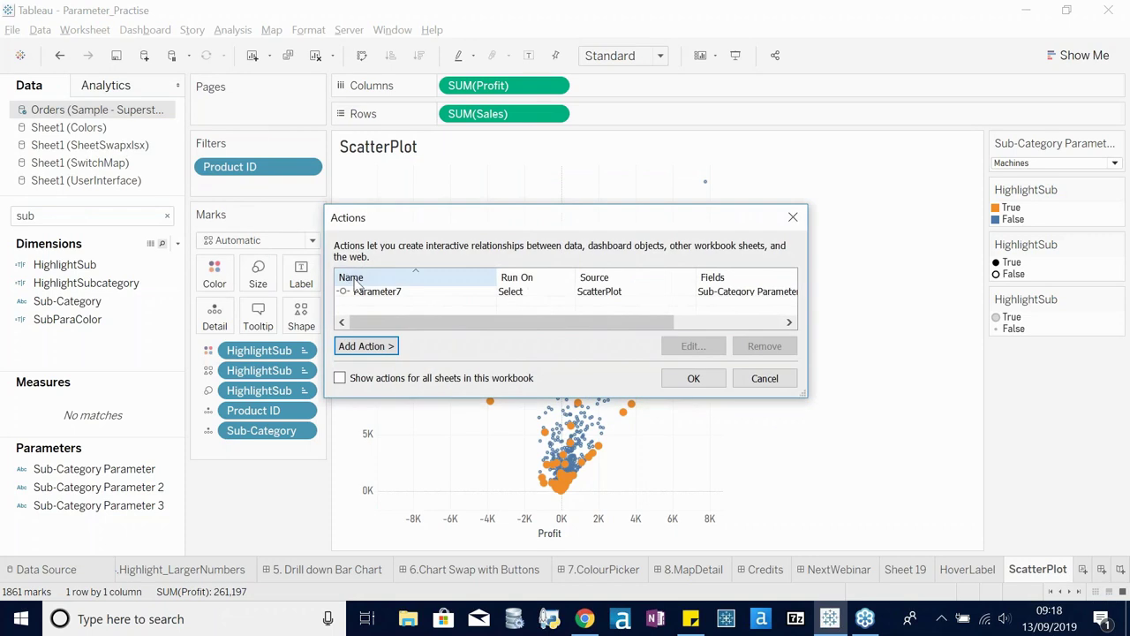
left_click(429, 293)
left_click(687, 347)
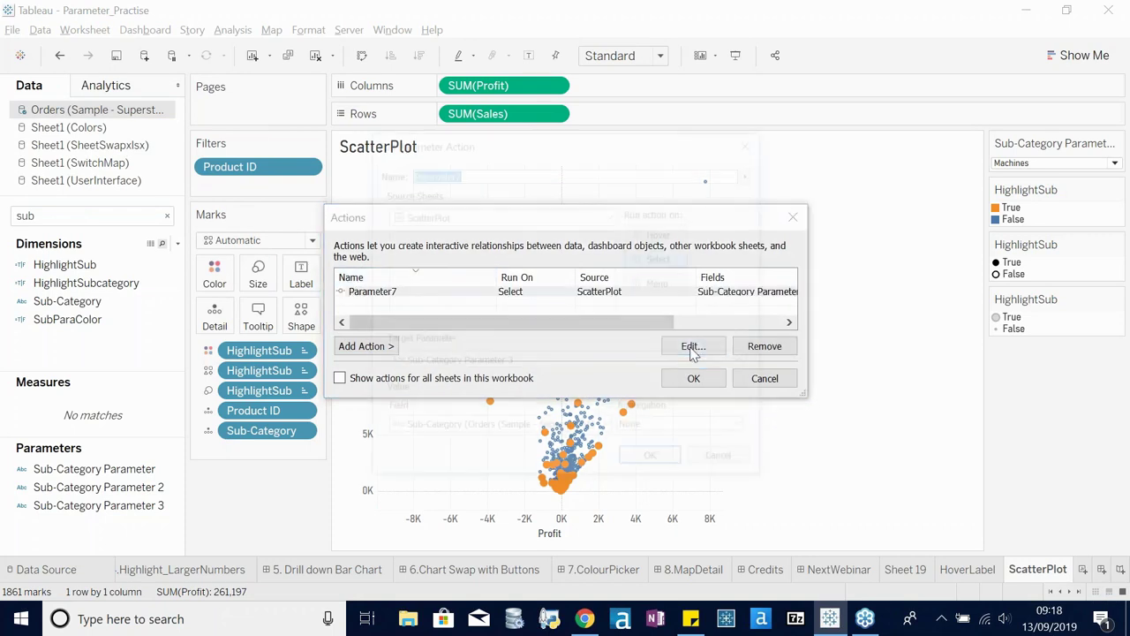
left_click(660, 232)
left_click(654, 461)
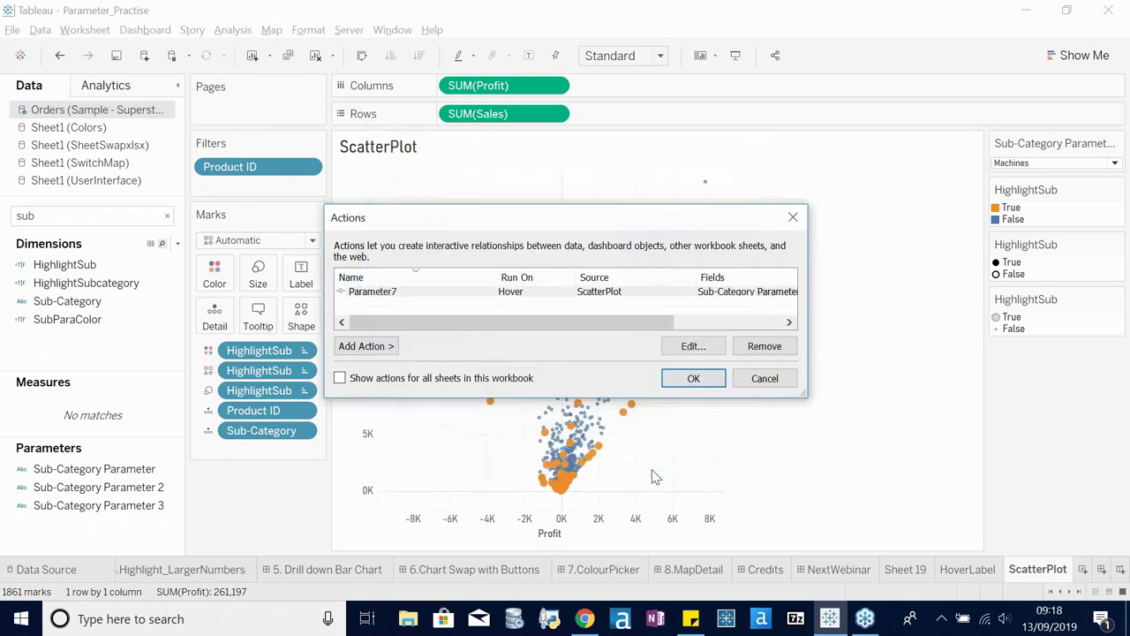
left_click(694, 377)
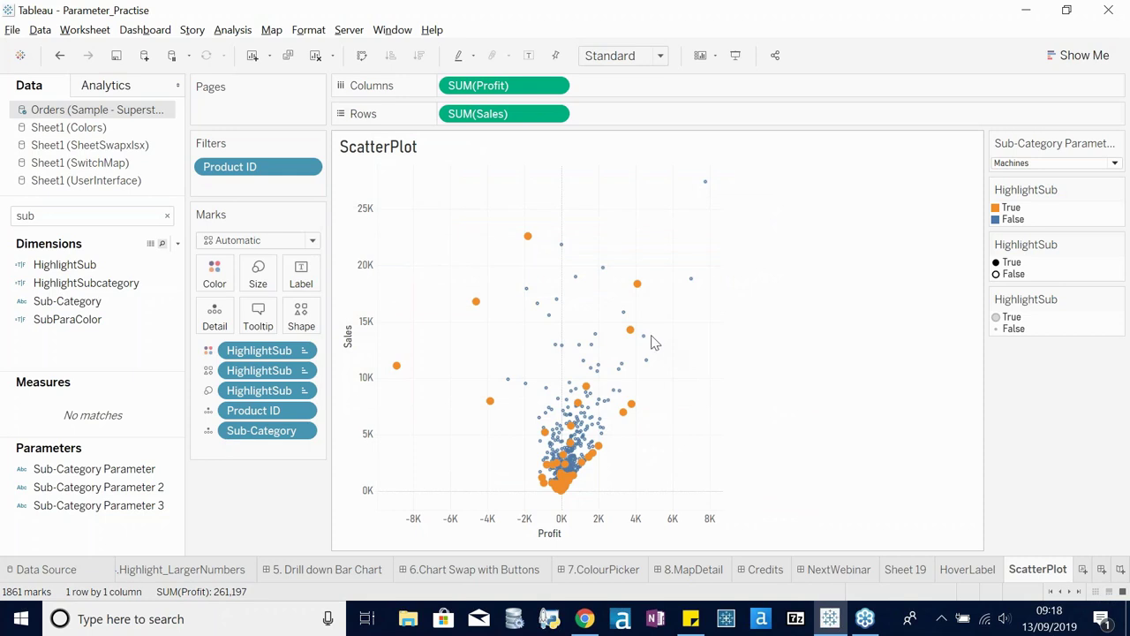
mouse_move(643, 335)
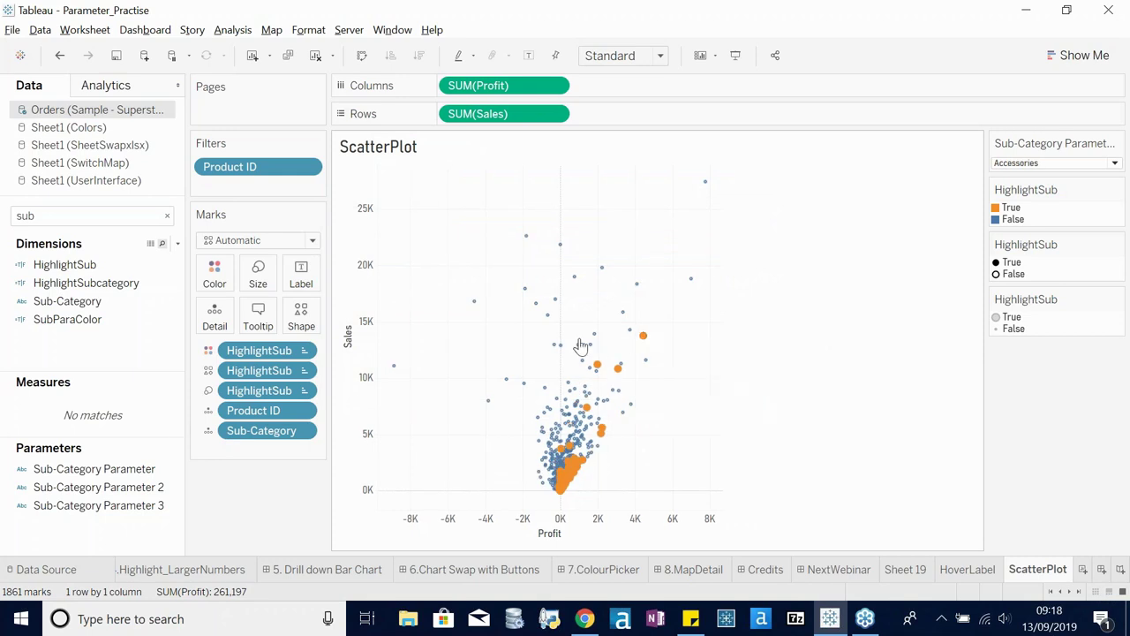
mouse_move(577, 345)
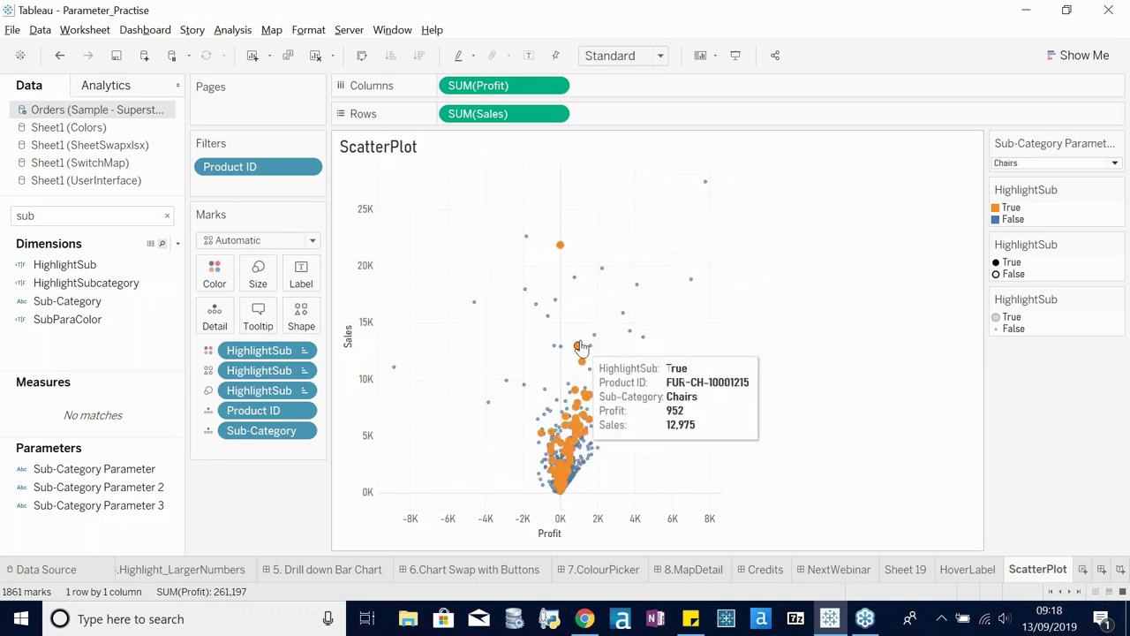
mouse_move(691, 279)
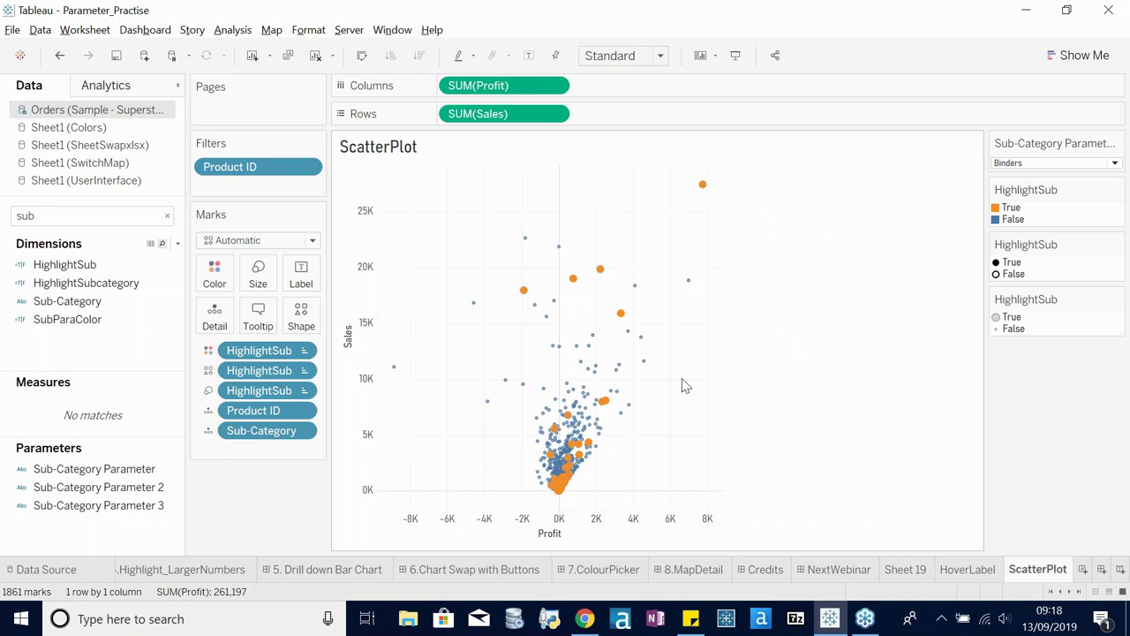
- Scroll the sheet tabs left and open the 4.Highlight_LargerNumbers sheet
left_click(1062, 591)
left_click(1063, 592)
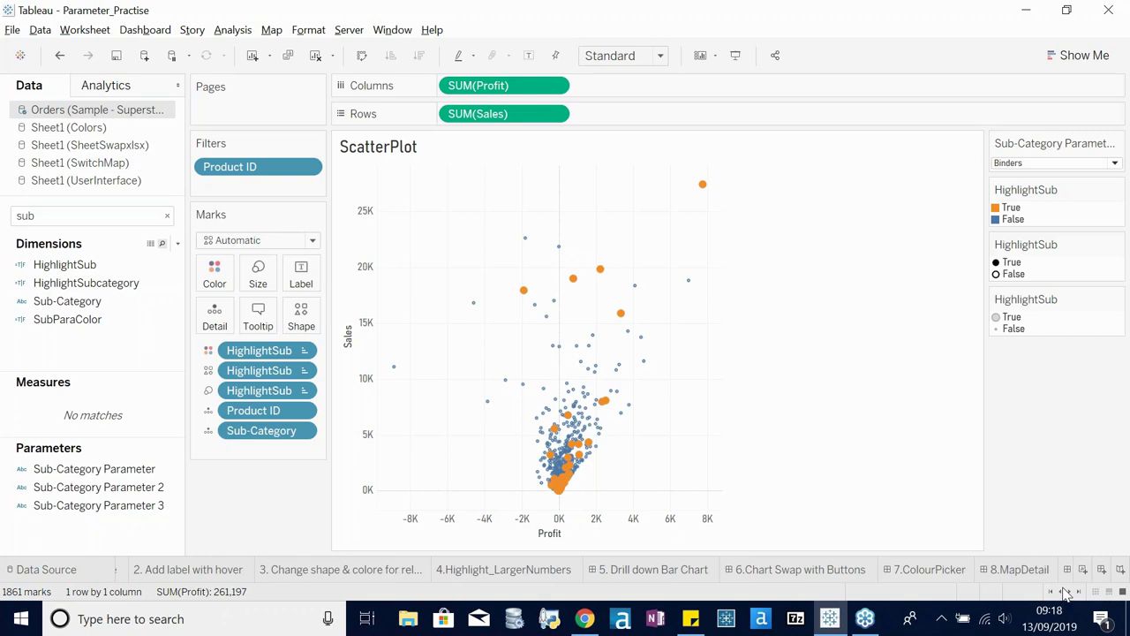
left_click(486, 569)
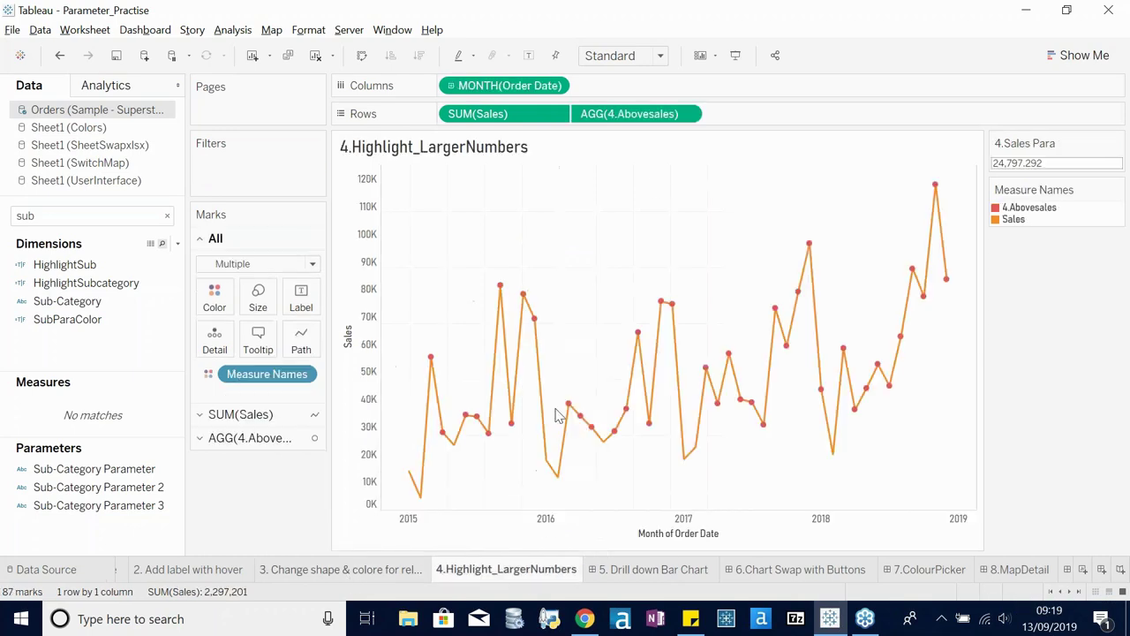
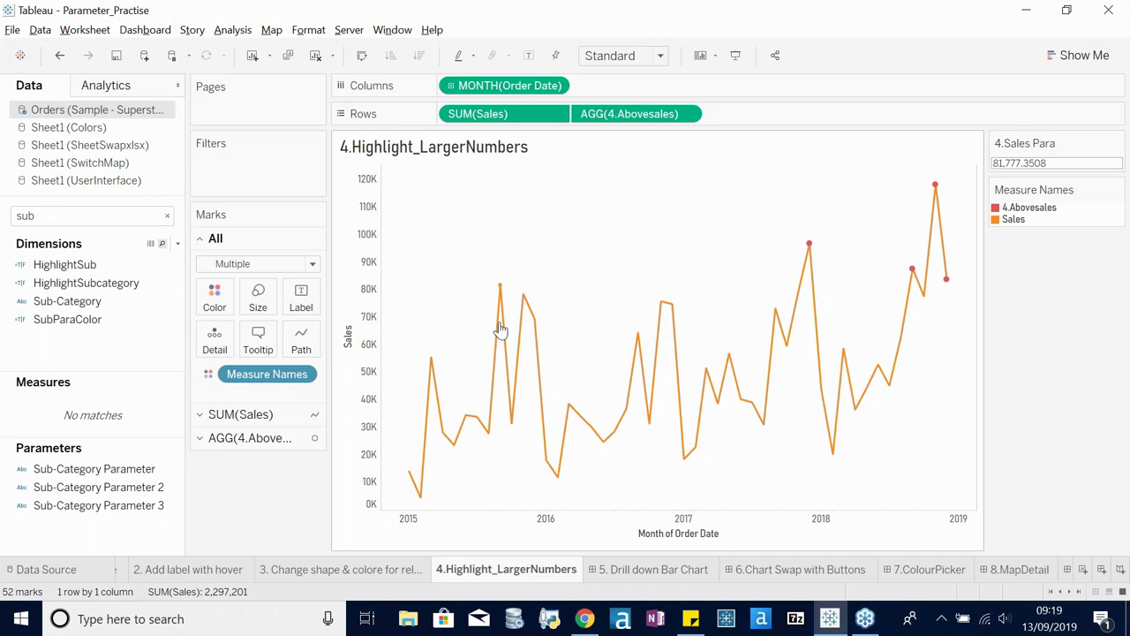
- Add a new worksheet and rename it AboveSales
mouse_move(526, 302)
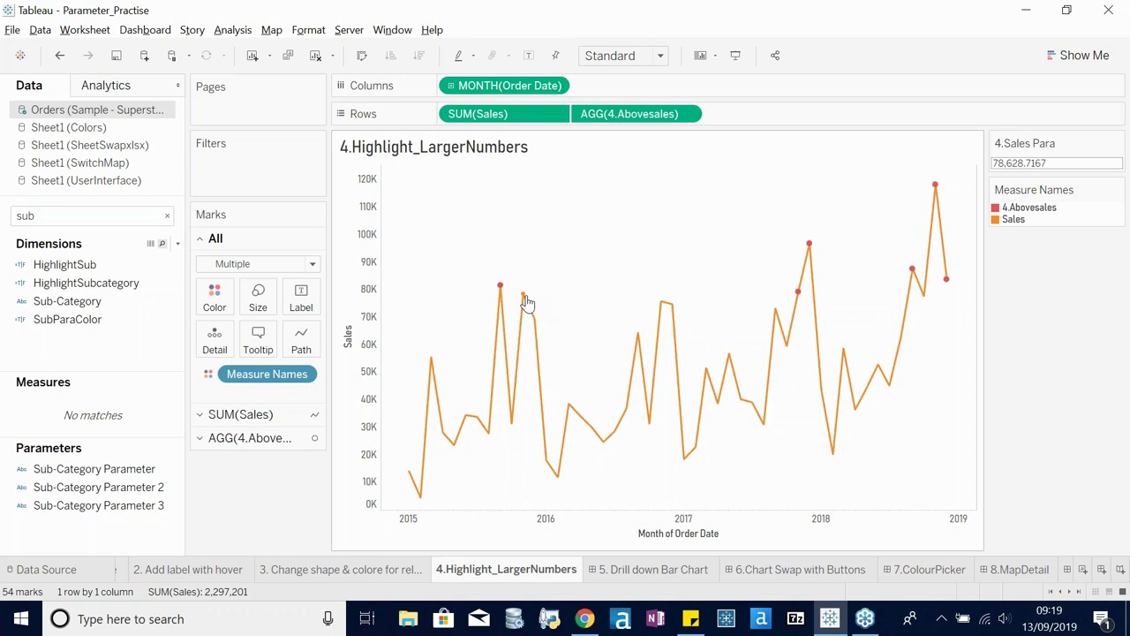
mouse_move(419, 497)
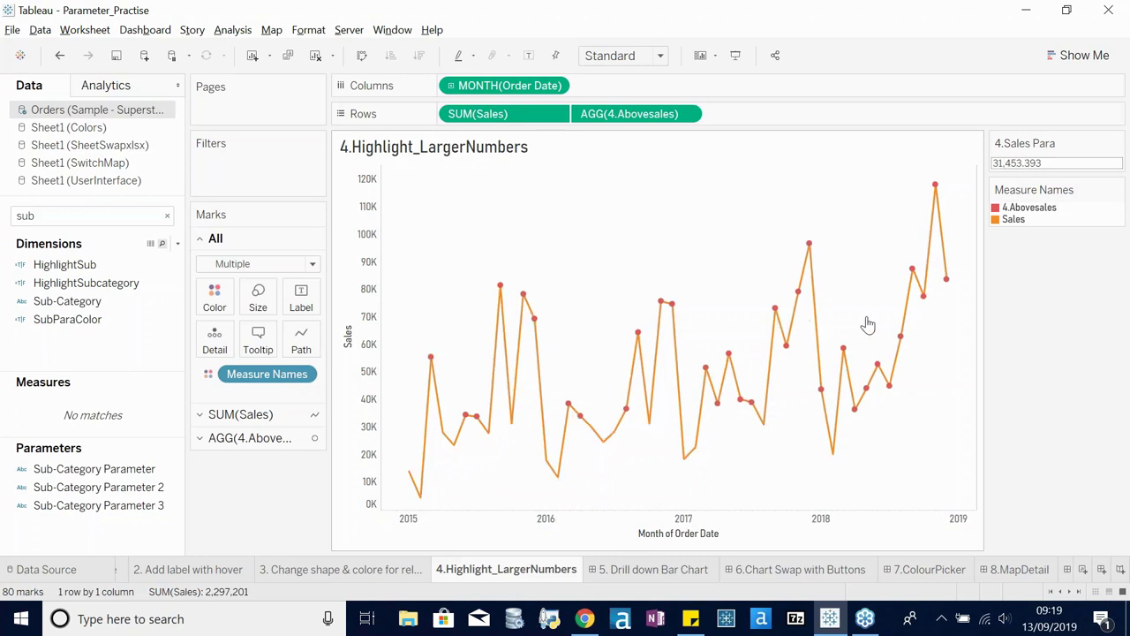
mouse_move(937, 201)
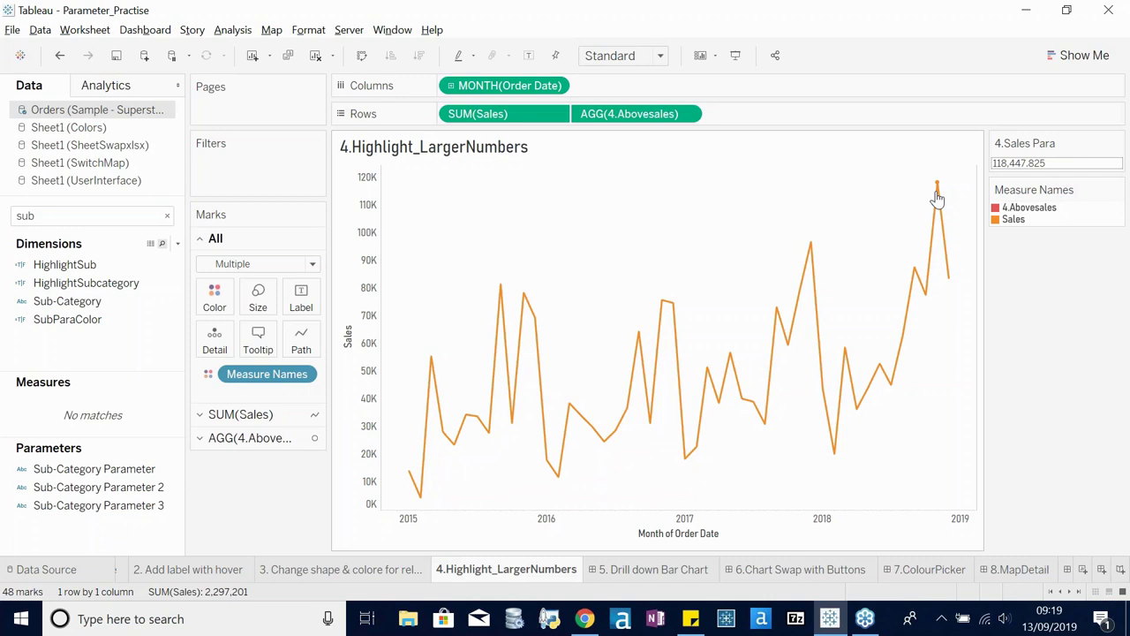
mouse_move(929, 295)
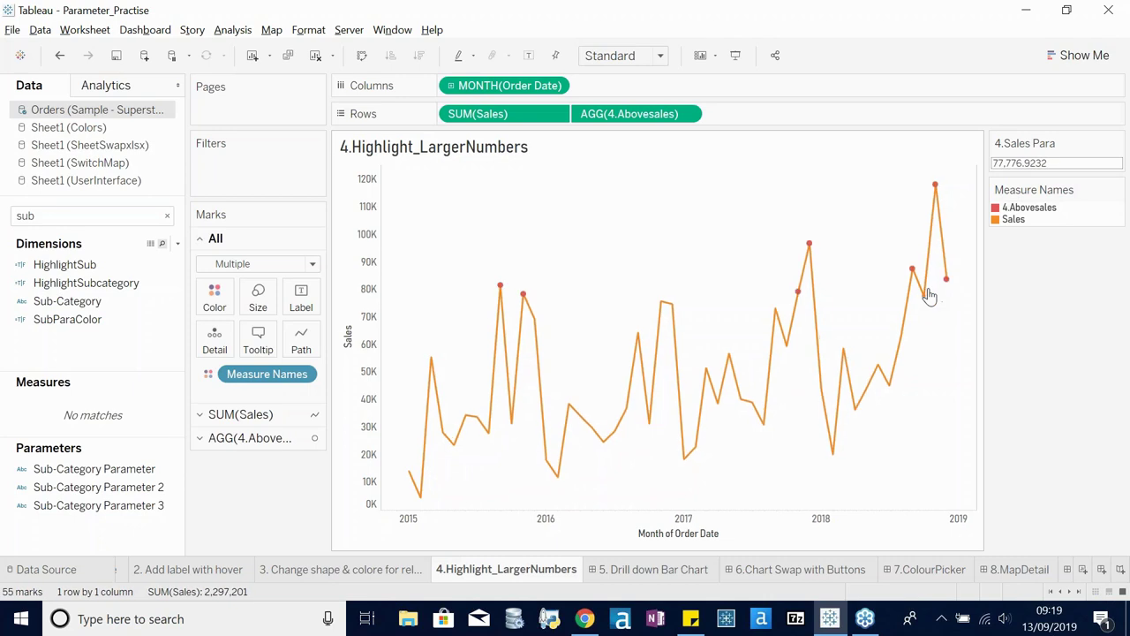
mouse_move(887, 385)
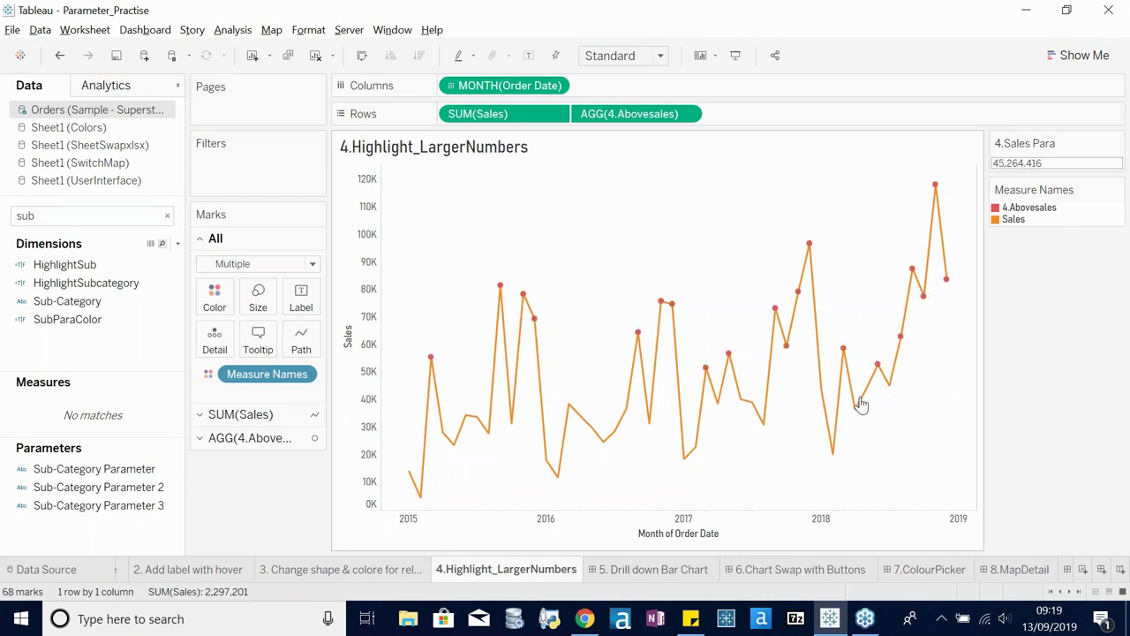
mouse_move(862, 408)
mouse_move(830, 450)
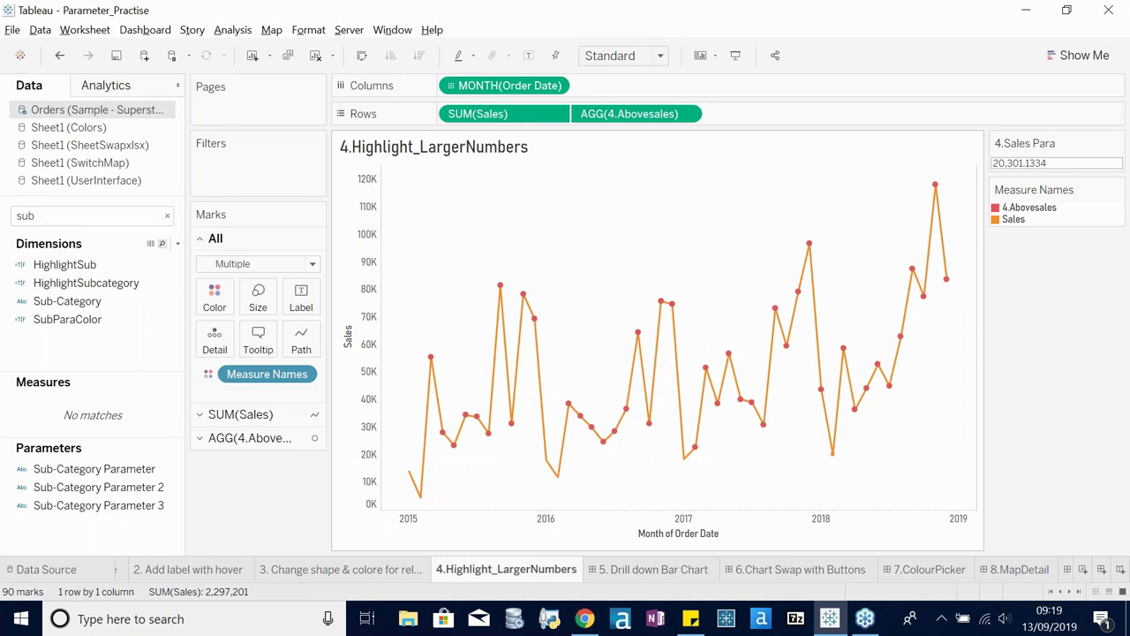
mouse_move(813, 259)
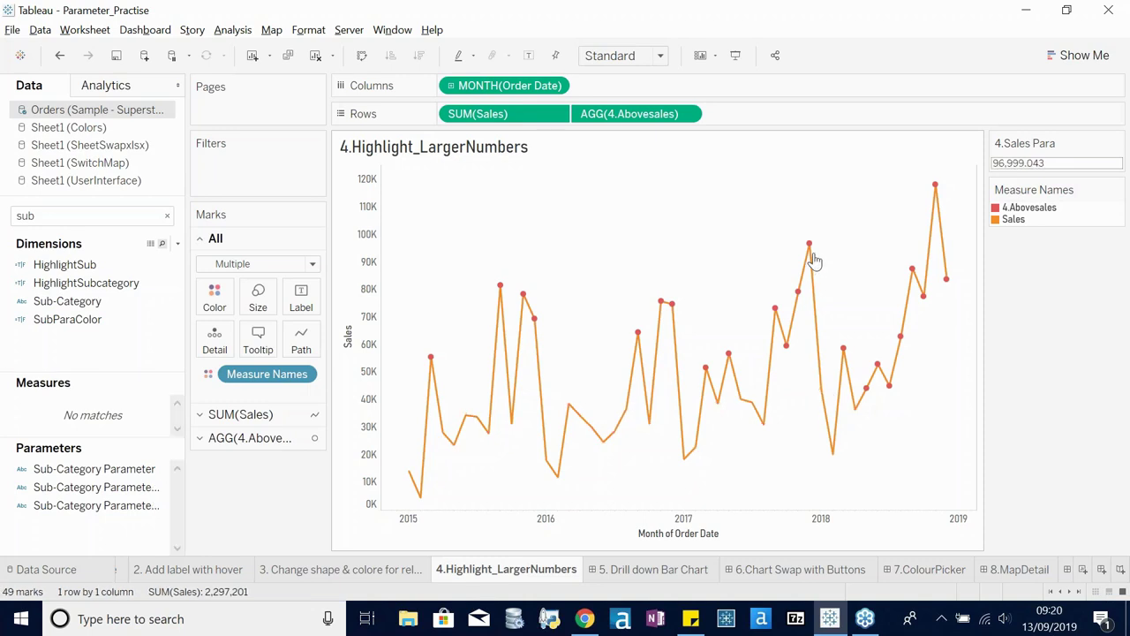
mouse_move(789, 345)
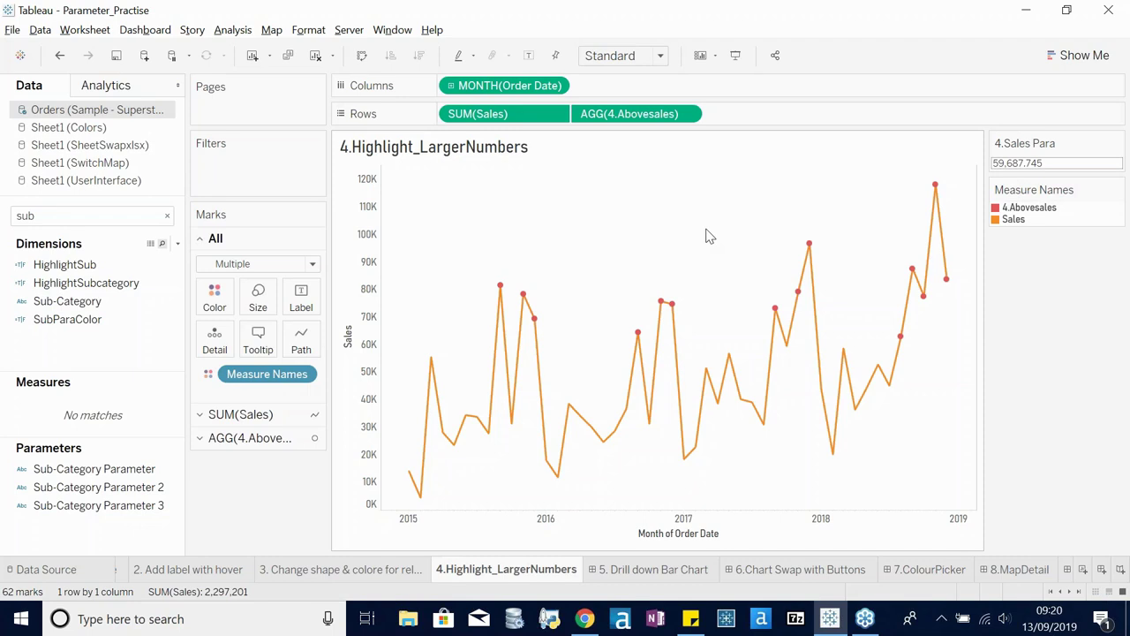
left_click(1079, 590)
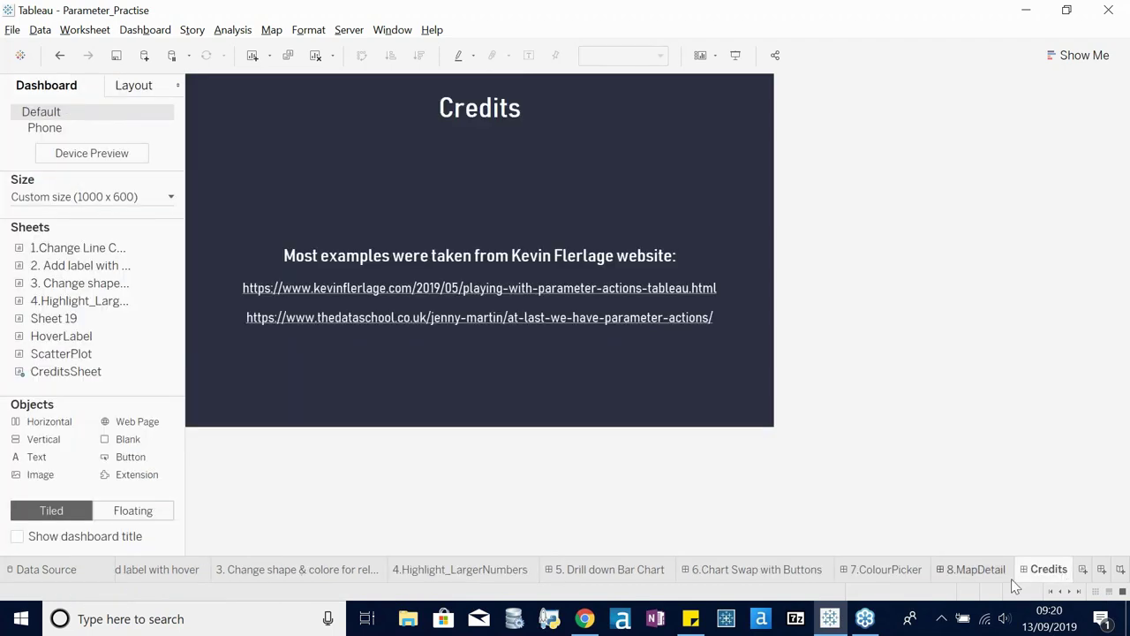
left_click(1079, 591)
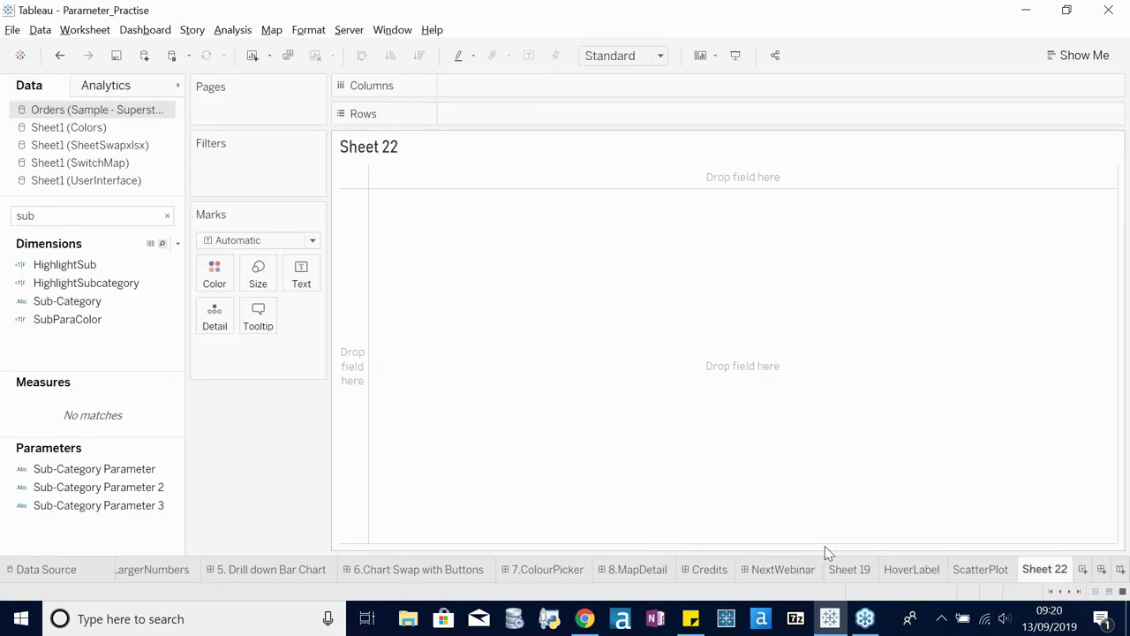
right_click(1055, 568)
left_click(1028, 363)
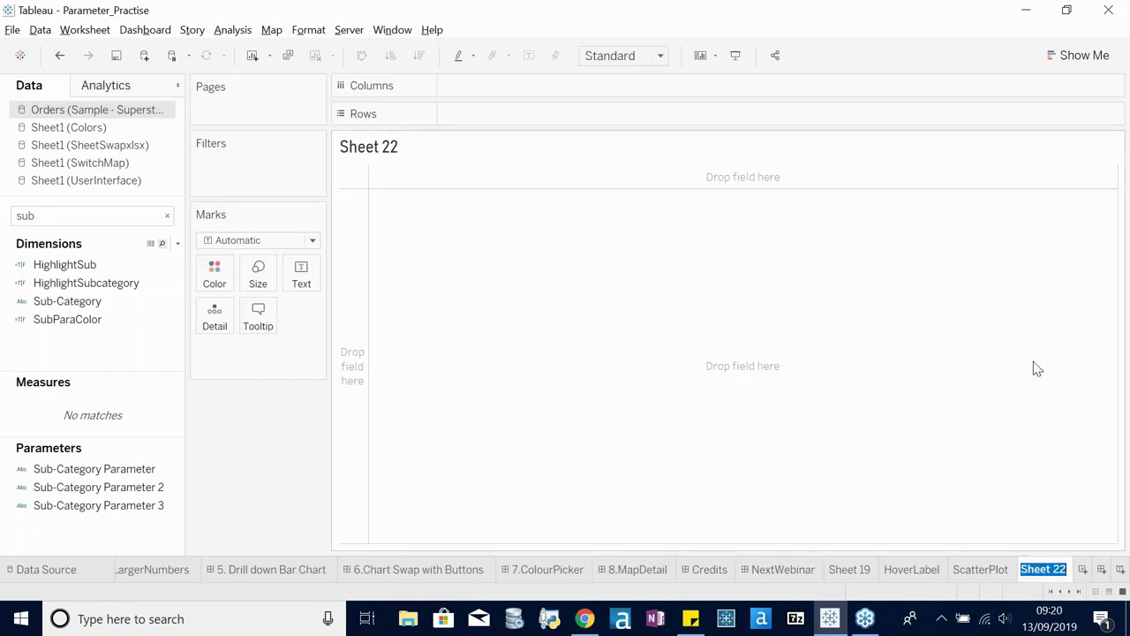
type("AboveSales")
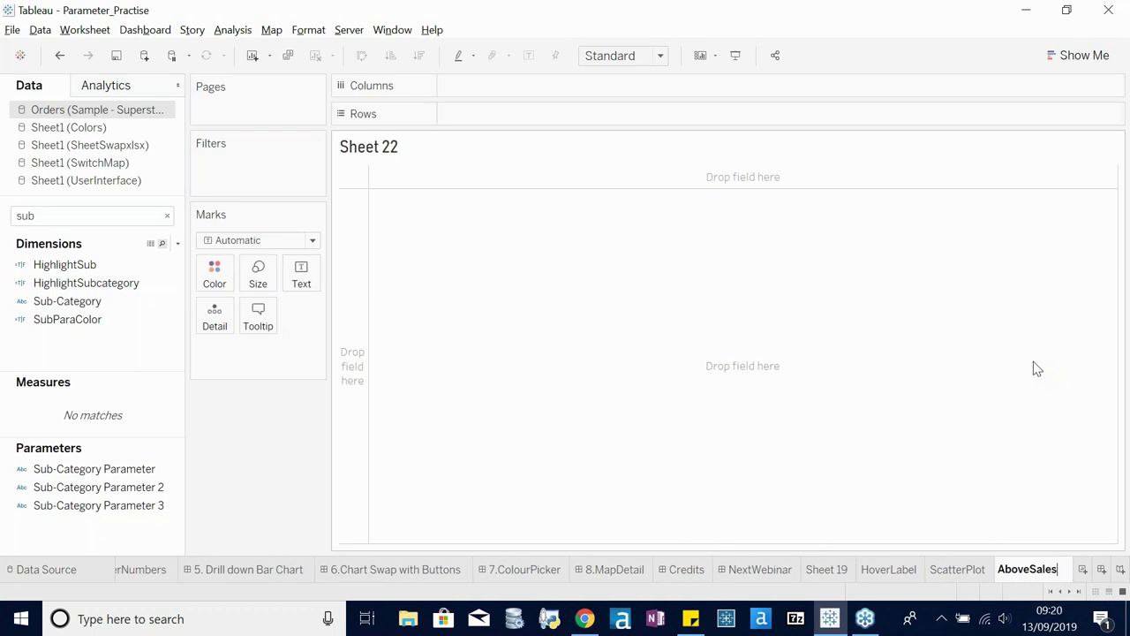
key("Return")
- Chart SUM(Sales) on Rows against Order Date on Columns as continuous months
left_click(167, 216)
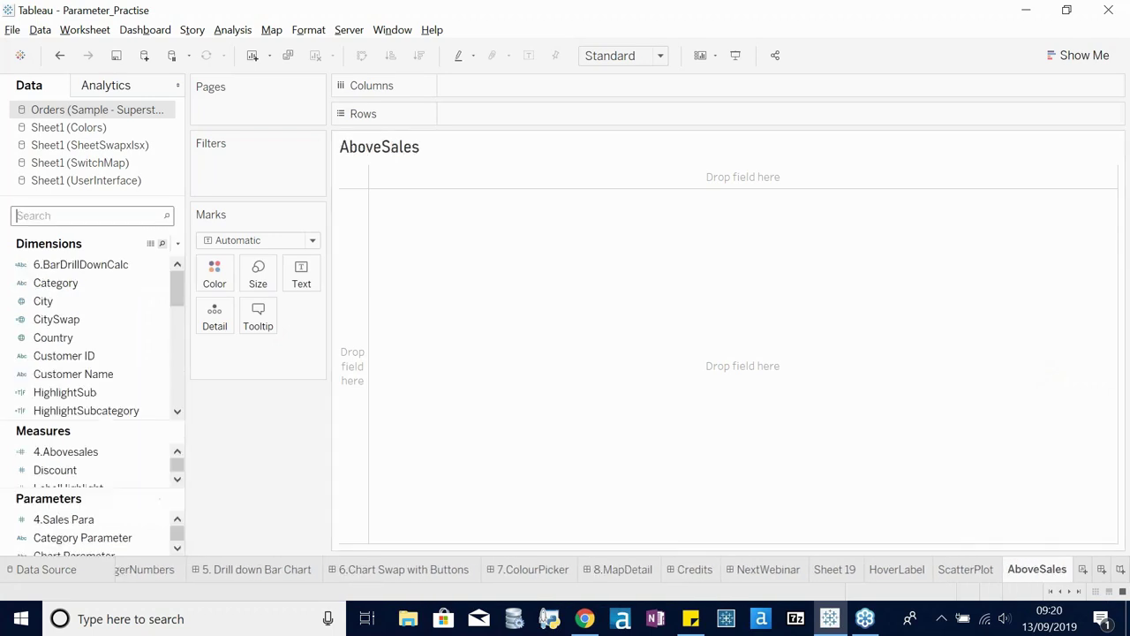
type("sal")
mouse_move(44, 383)
left_mouse_down()
mouse_move(480, 83)
mouse_move(483, 115)
left_mouse_up()
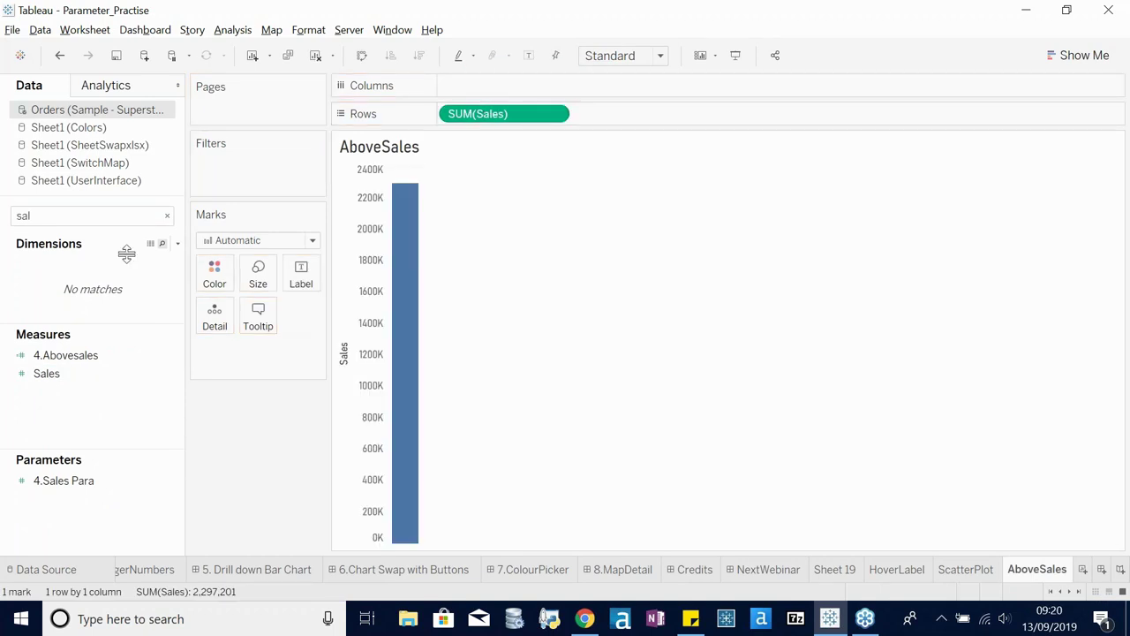
double_click(97, 216)
type("mon")
key("BackSpace")
key("BackSpace")
key("BackSpace")
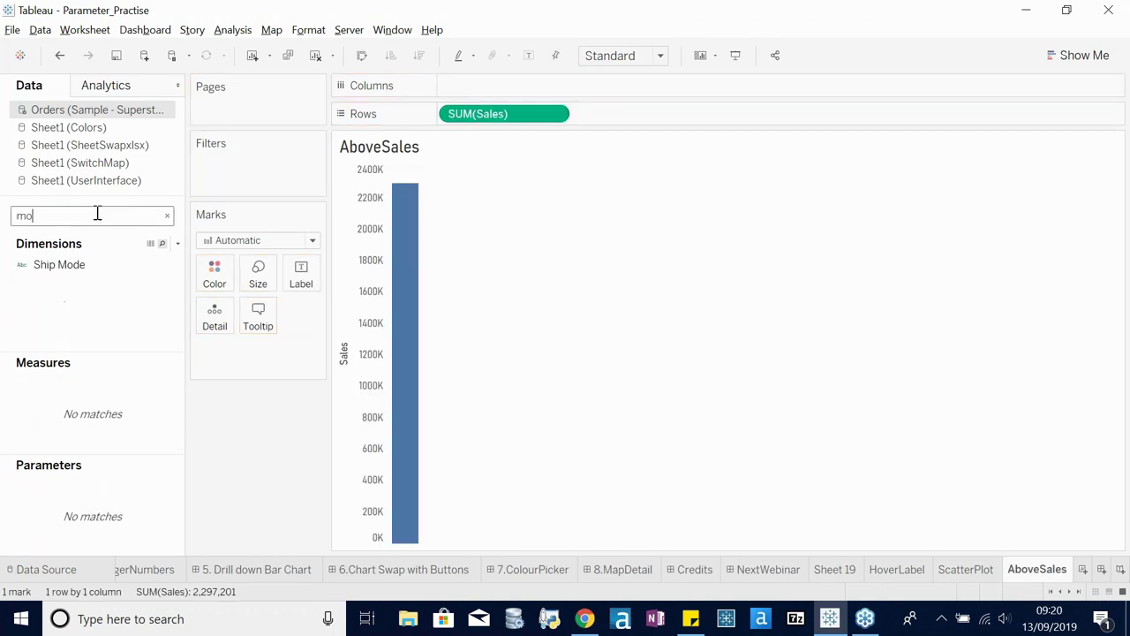
type("dat")
left_click(70, 268)
left_click_drag(72, 274, 542, 91)
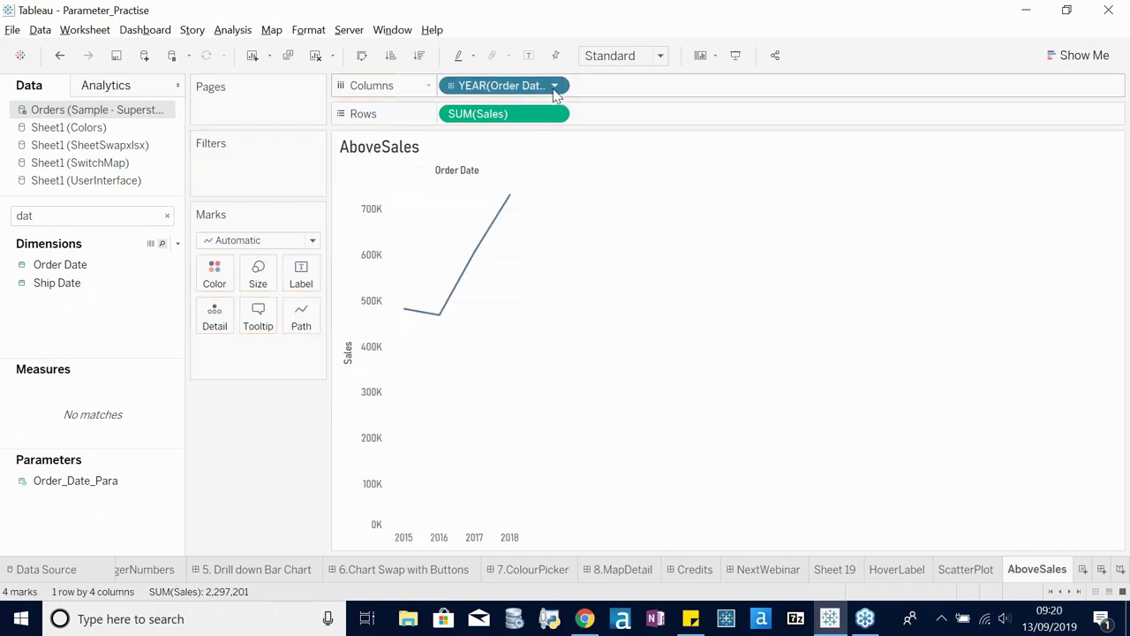
left_click(555, 86)
left_click(543, 415)
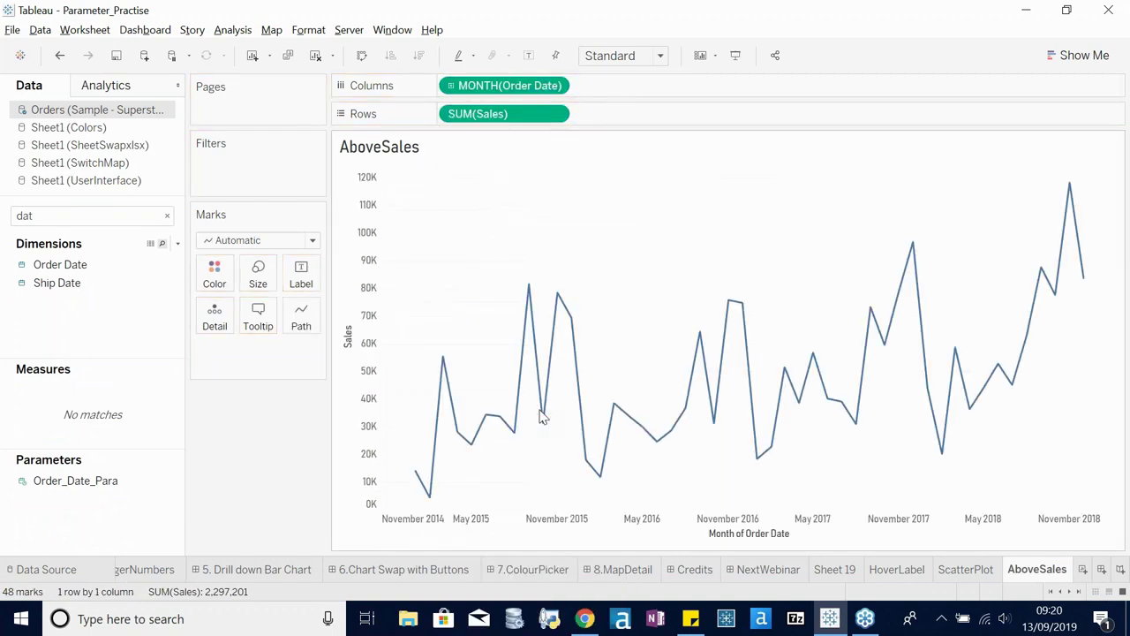
- From the Sales field's menu, create Parameter 3 as a Float with current value 5,000
left_click(166, 217)
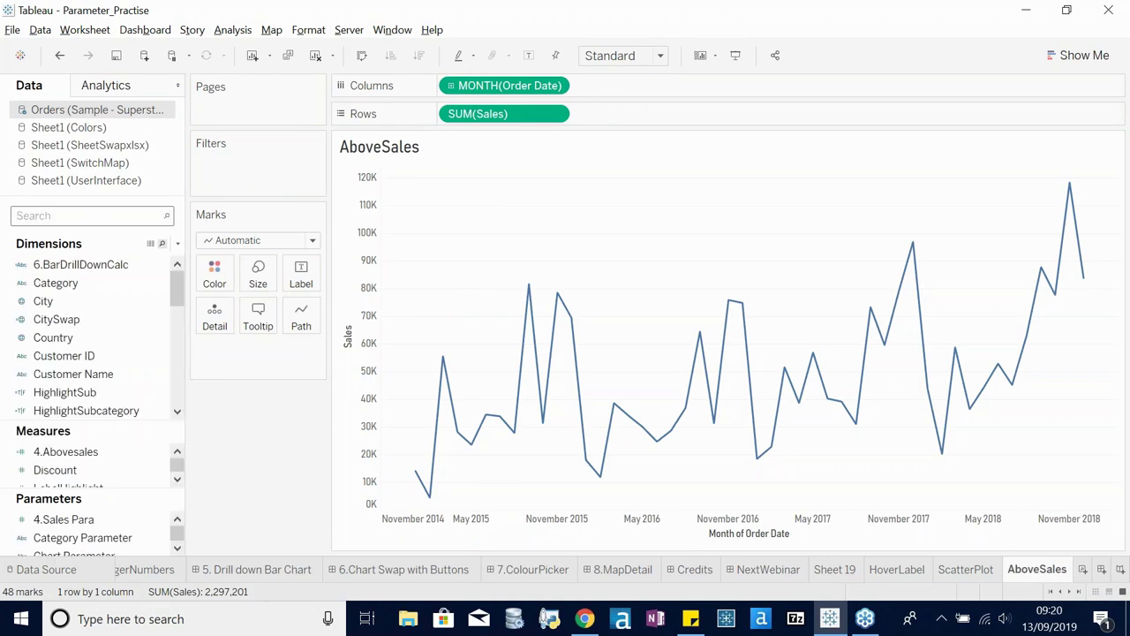
left_click(178, 244)
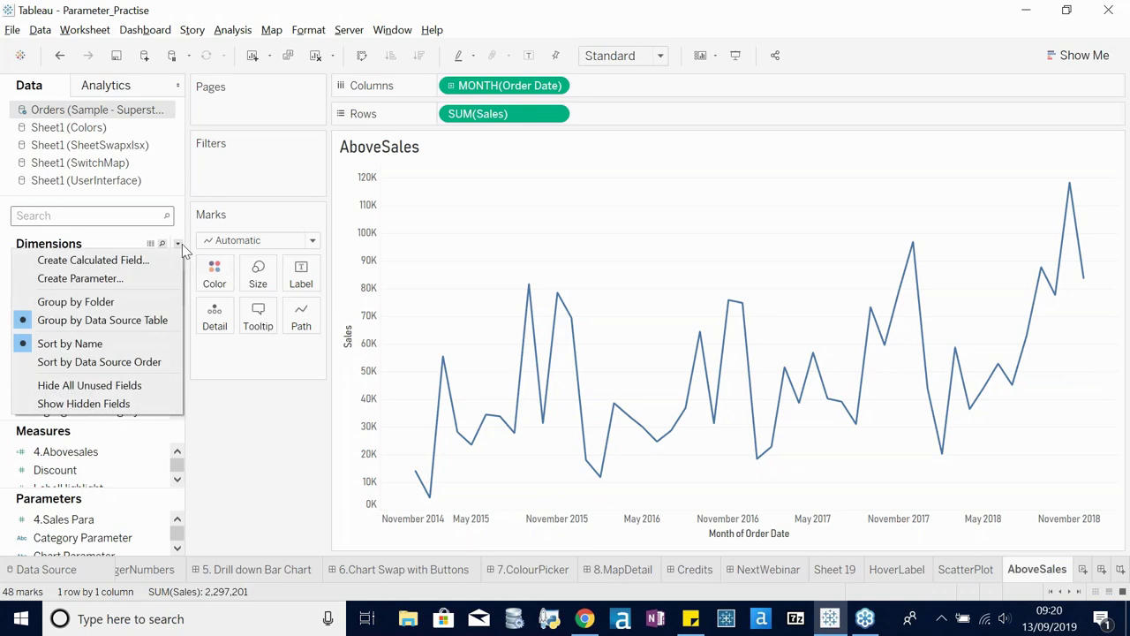
left_click(244, 446)
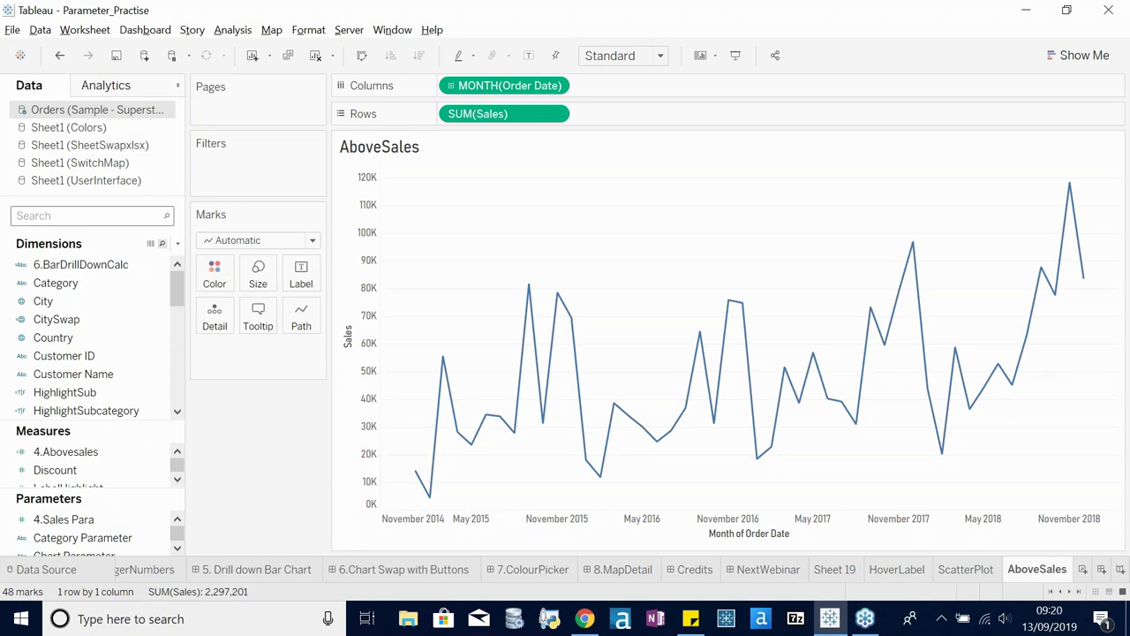
left_click(79, 217)
type("sal")
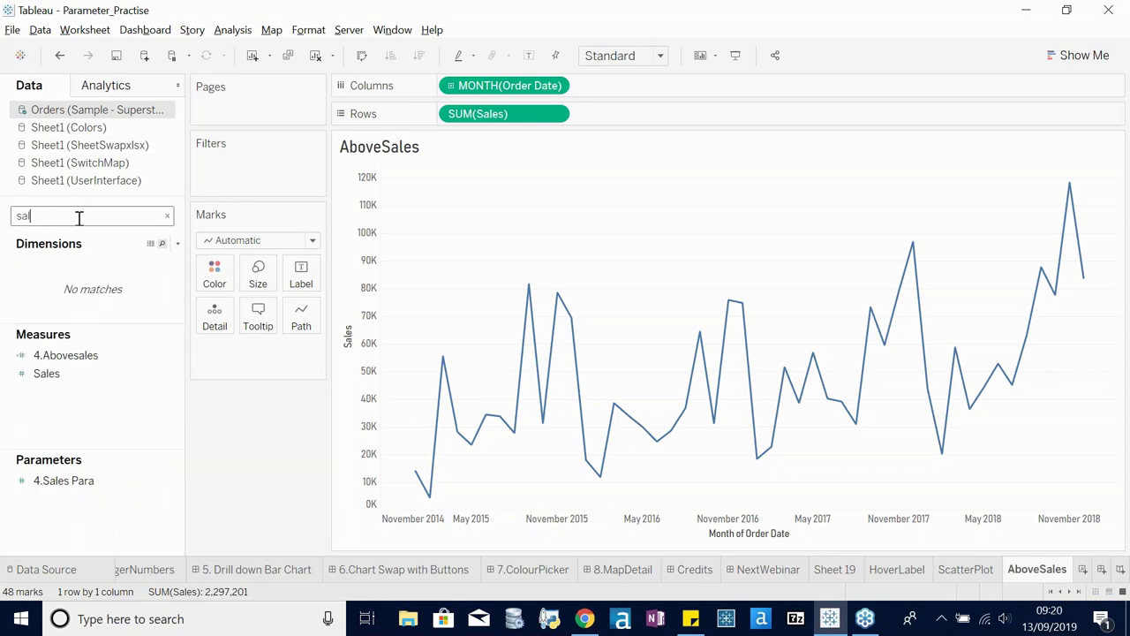
right_click(174, 372)
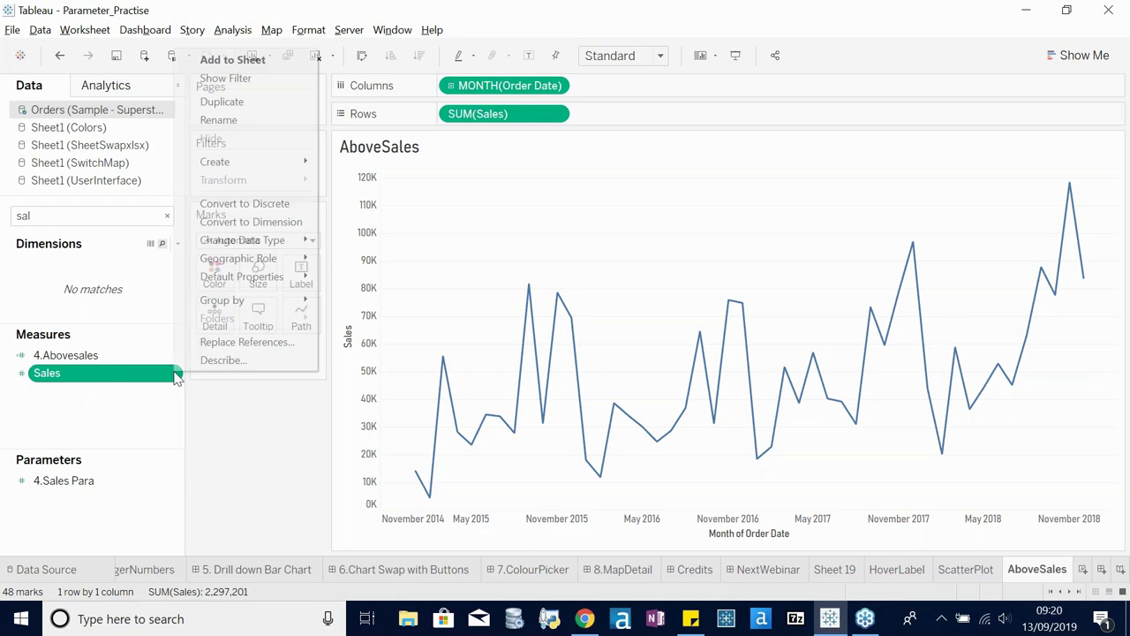
mouse_move(257, 171)
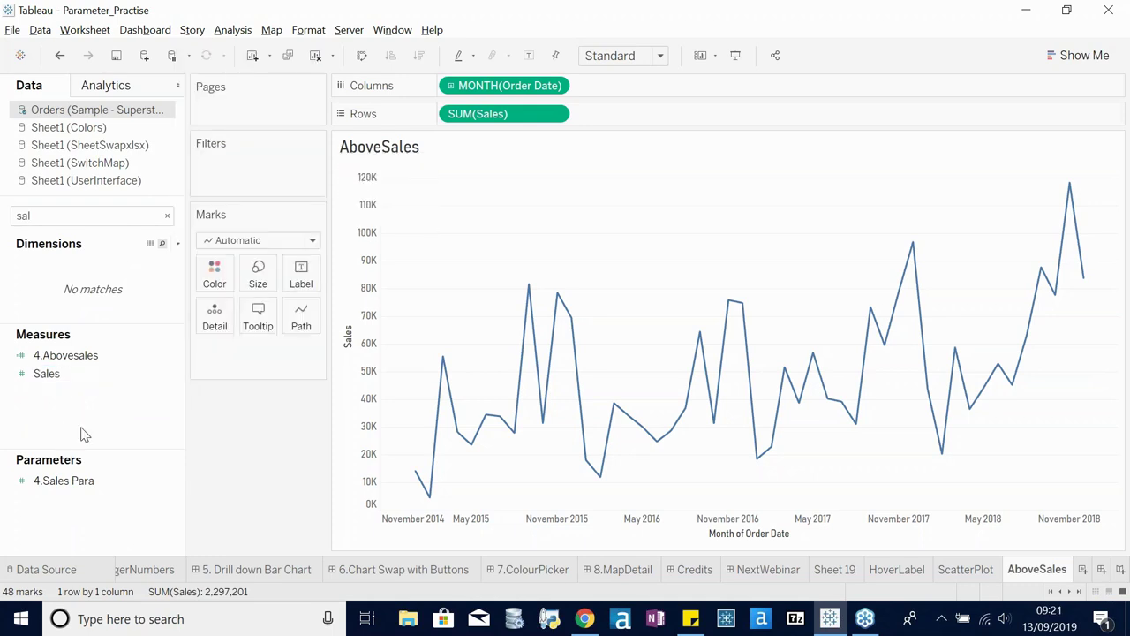
left_click(177, 243)
left_click(129, 280)
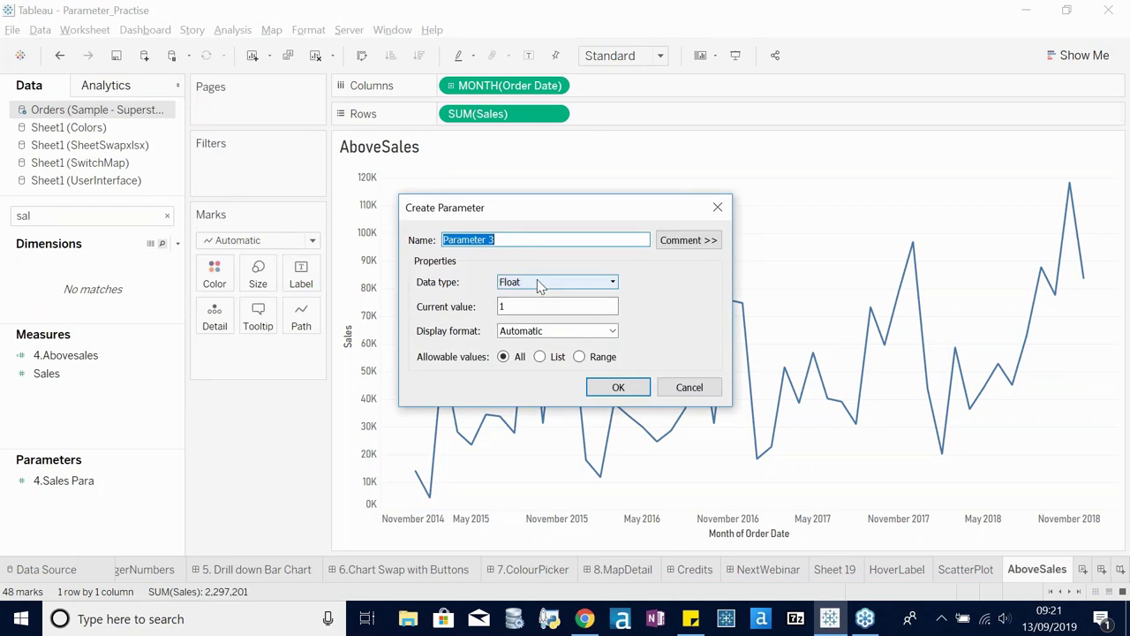
left_click(541, 283)
left_click(537, 284)
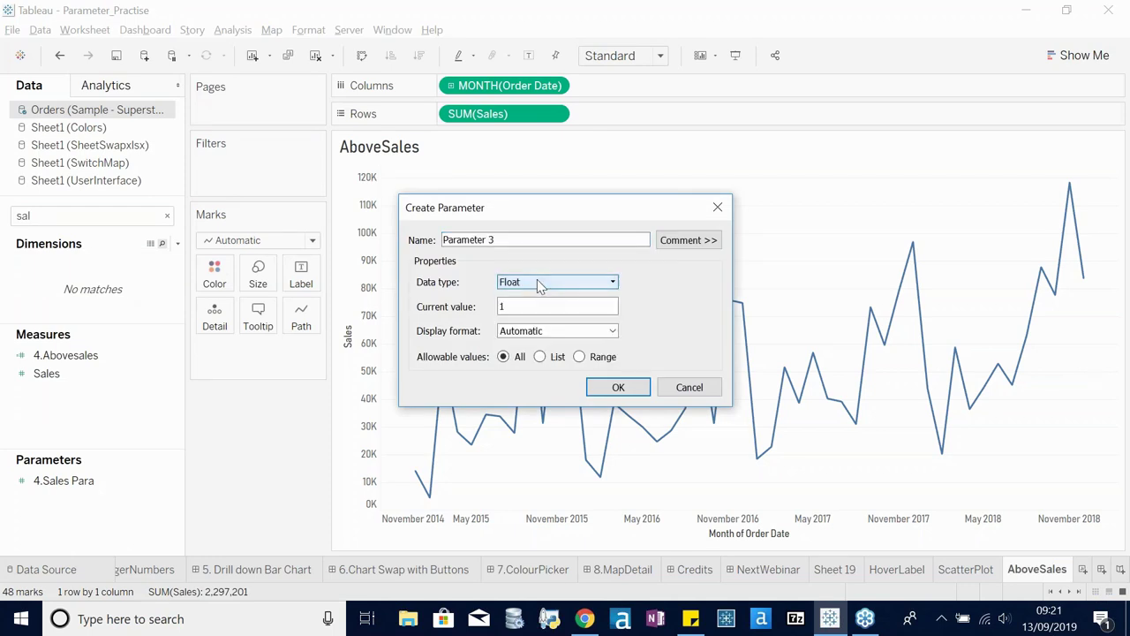
left_click(518, 306)
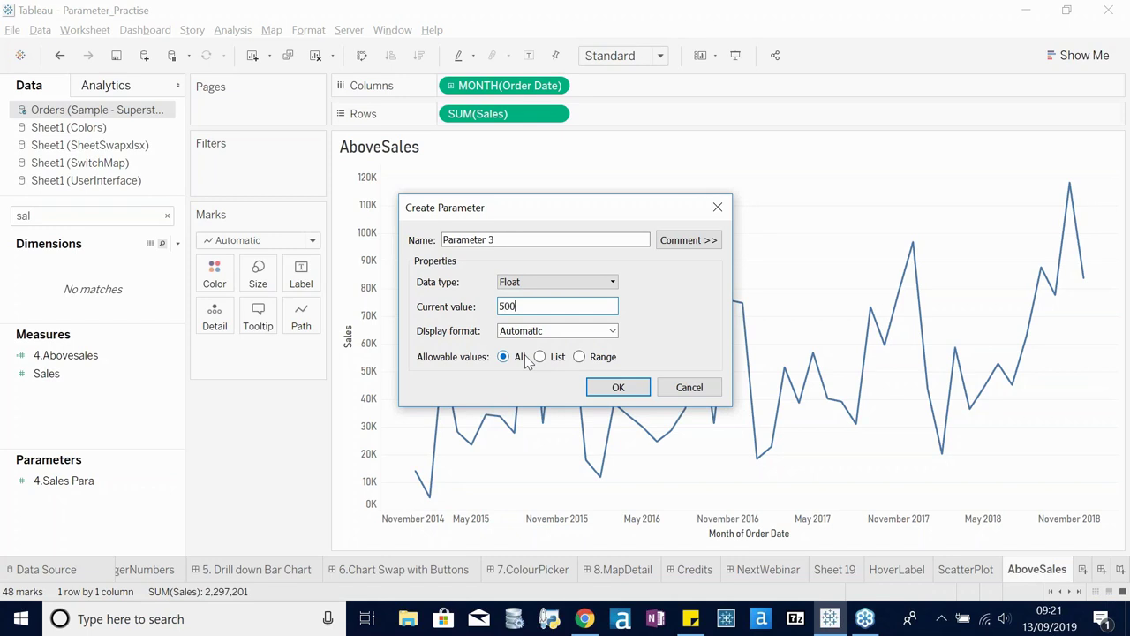
left_click(618, 386)
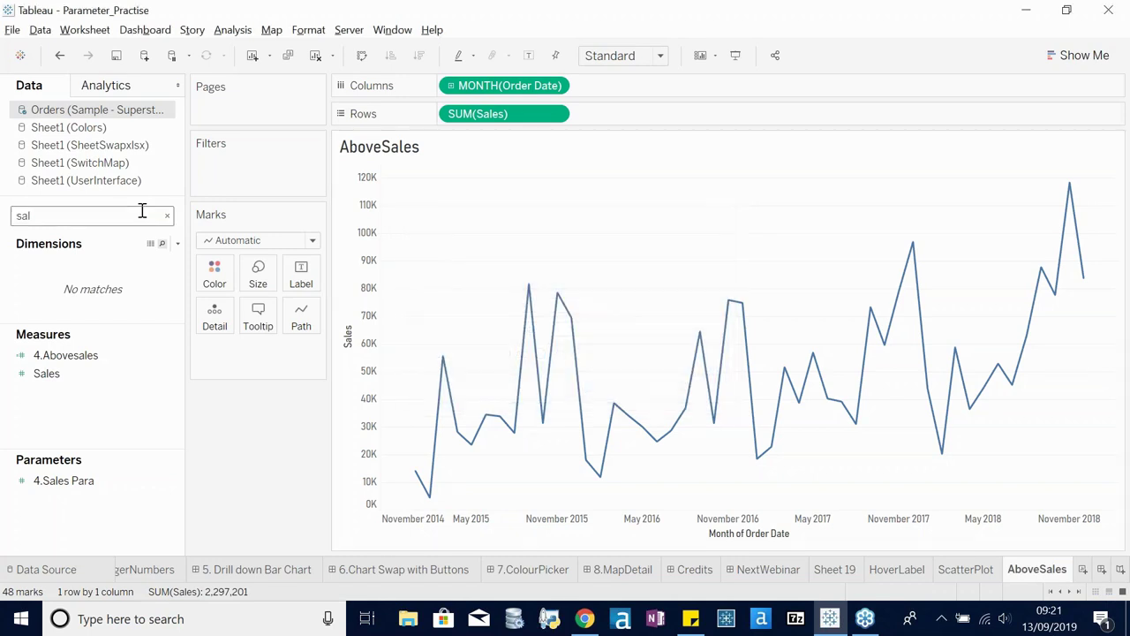
- Search the Data pane for 'pa' to locate Parameter 3
left_click(166, 217)
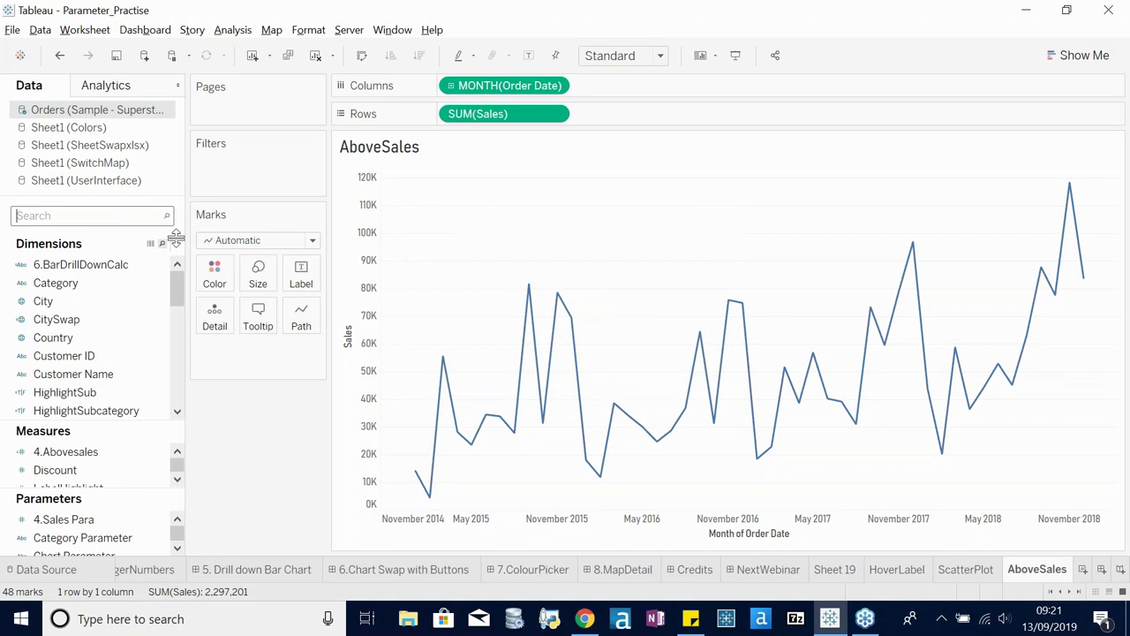
left_click(85, 215)
type("sal")
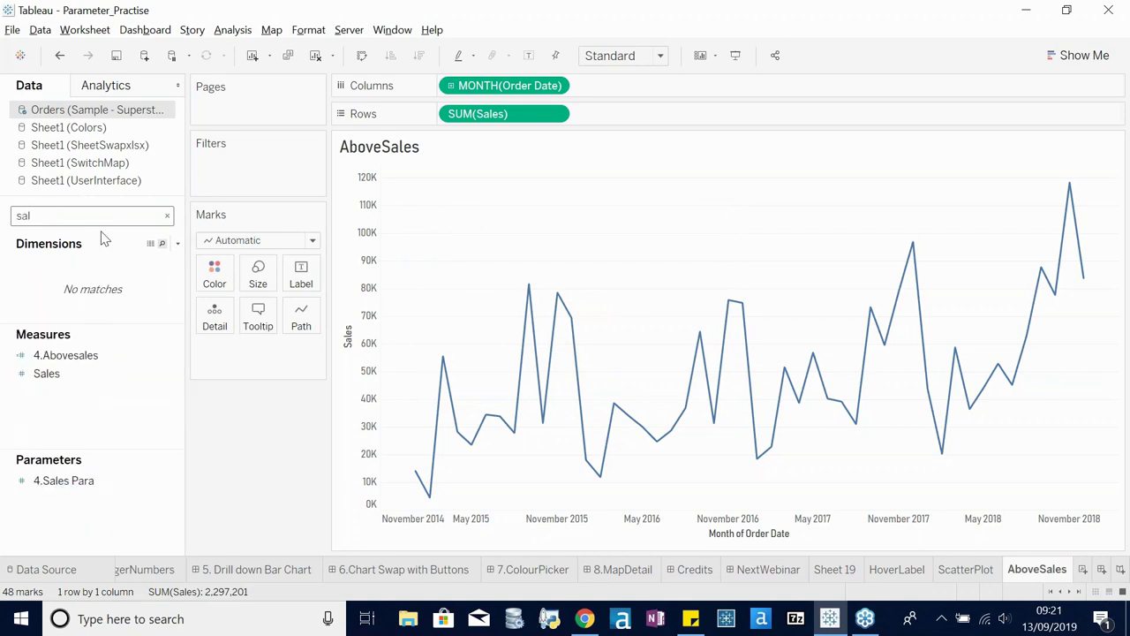
key("BackSpace")
key("BackSpace")
key("BackSpace")
type("par")
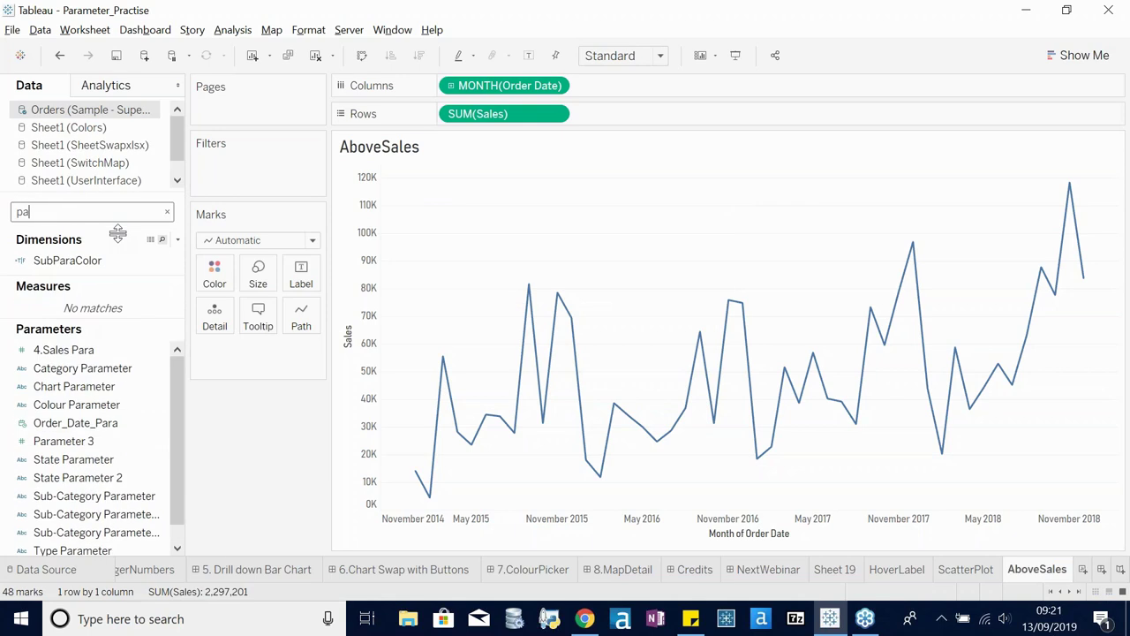
left_click(177, 406)
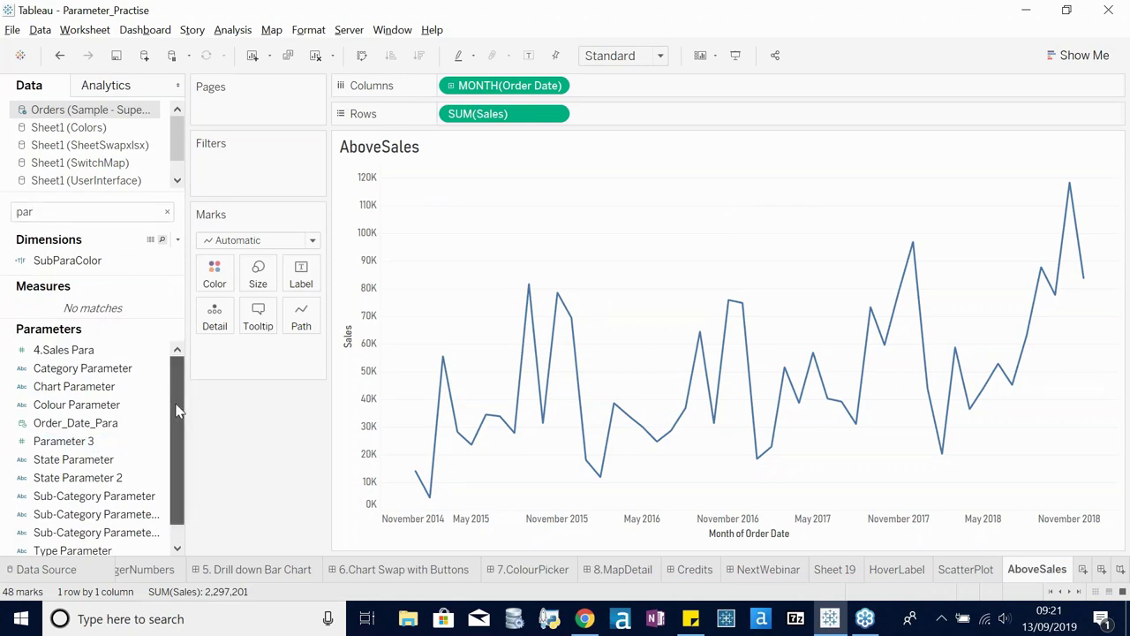
left_click_drag(176, 410, 177, 455)
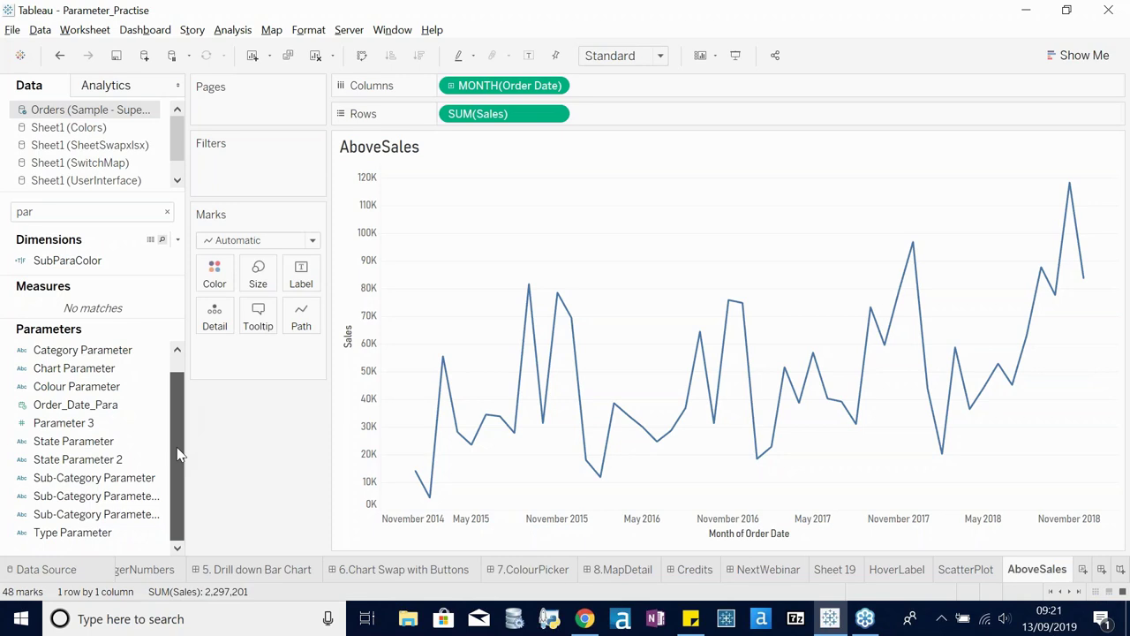
- Rename Parameter 3 to Sales Parameter, then search the Data pane for 'sal'
right_click(156, 423)
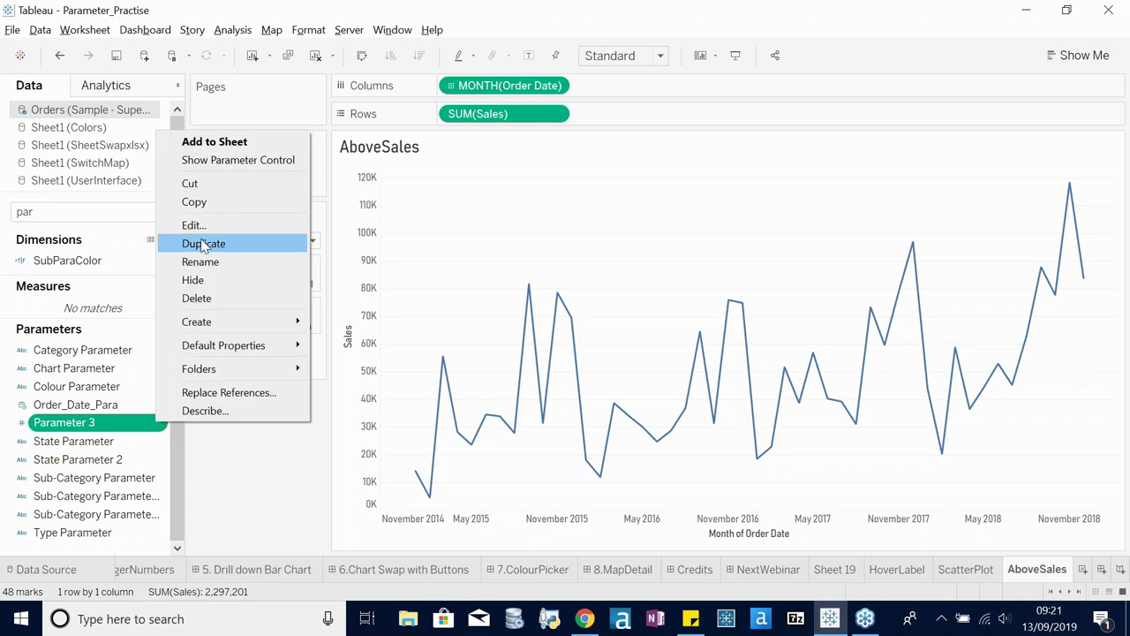
left_click(195, 225)
key("BackSpace")
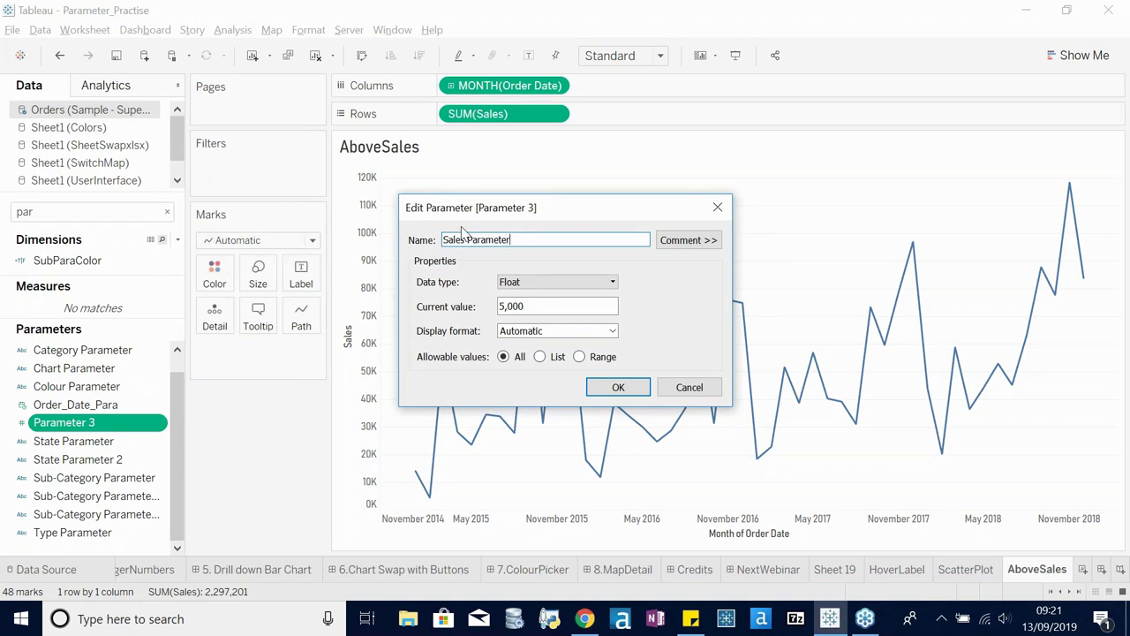
left_click(618, 387)
double_click(55, 210)
type("s")
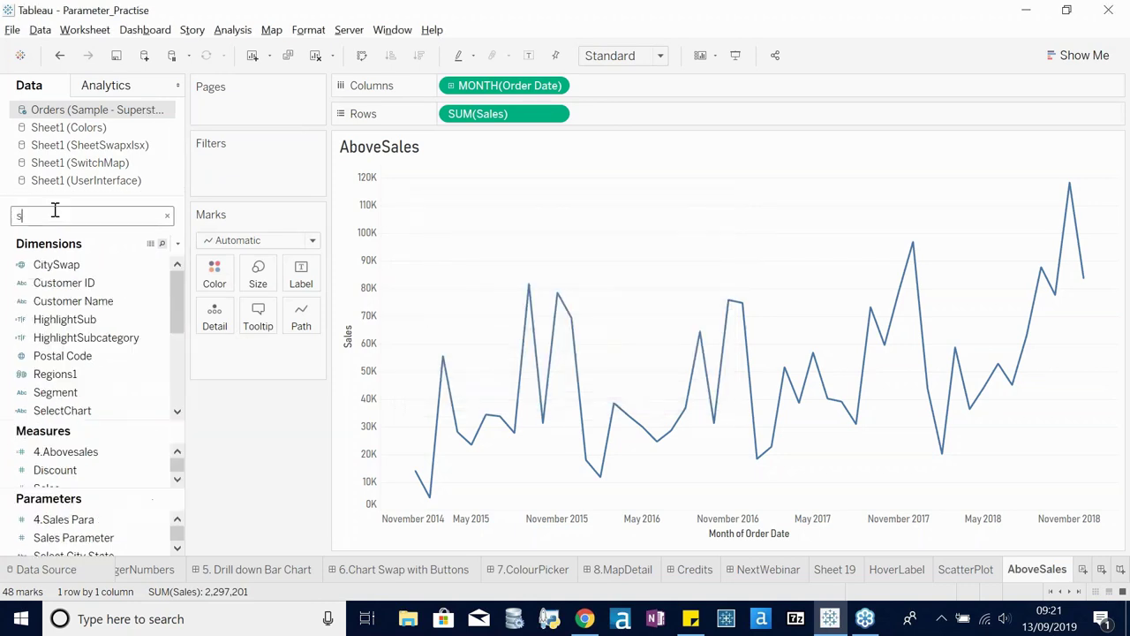
type("al")
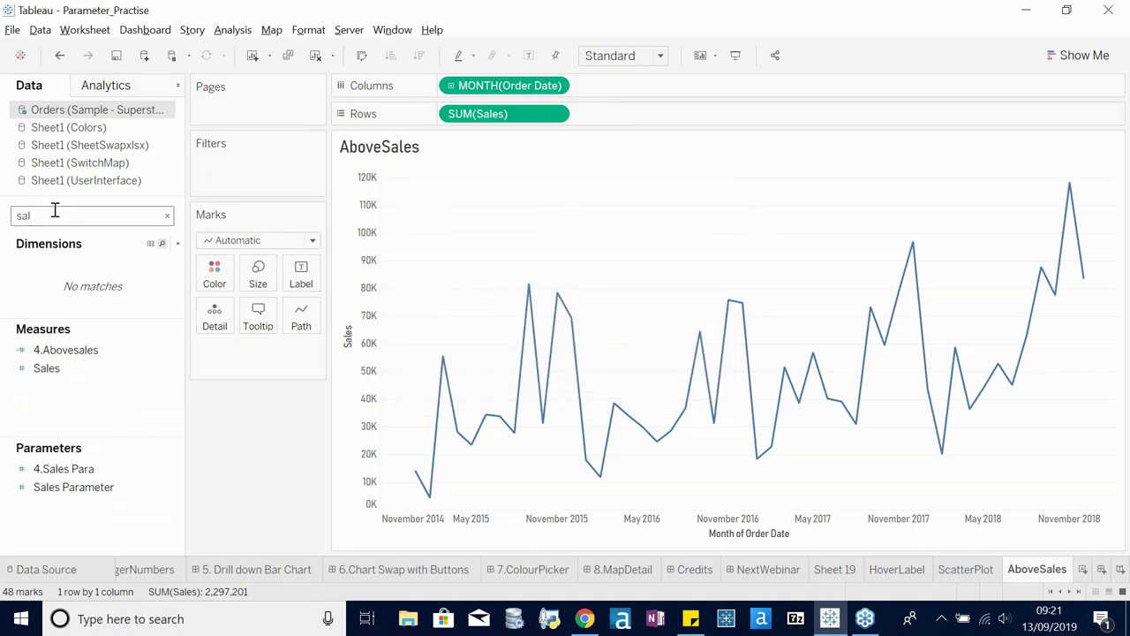
left_click(177, 243)
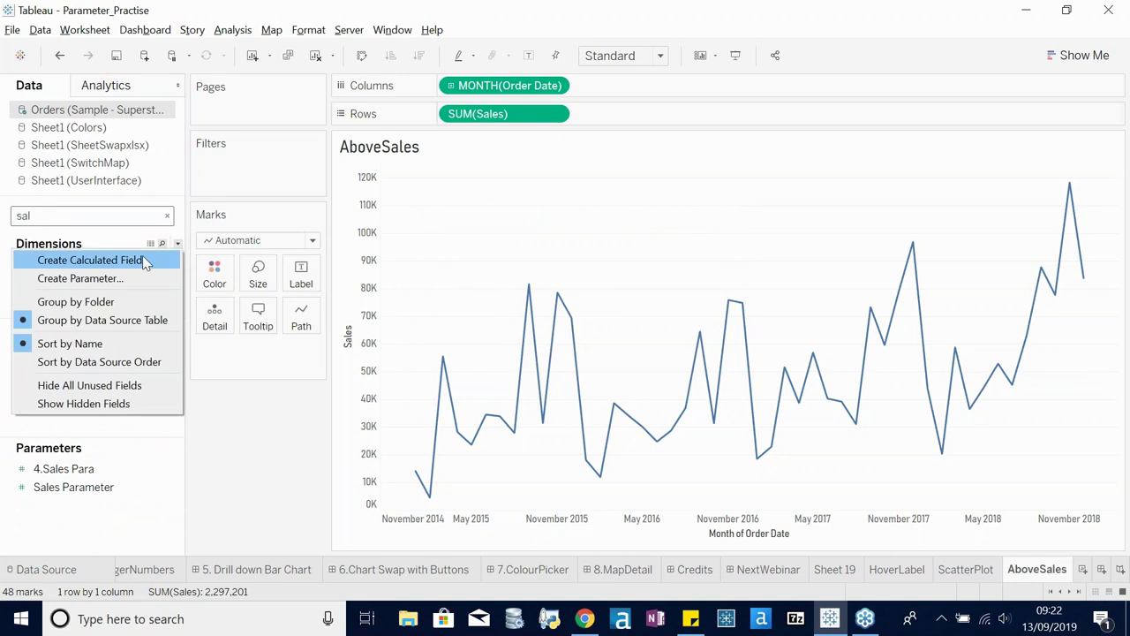
- Start a calculated field reading IF SUM([Sales])>[Sales Parameter] THEN
left_click(142, 255)
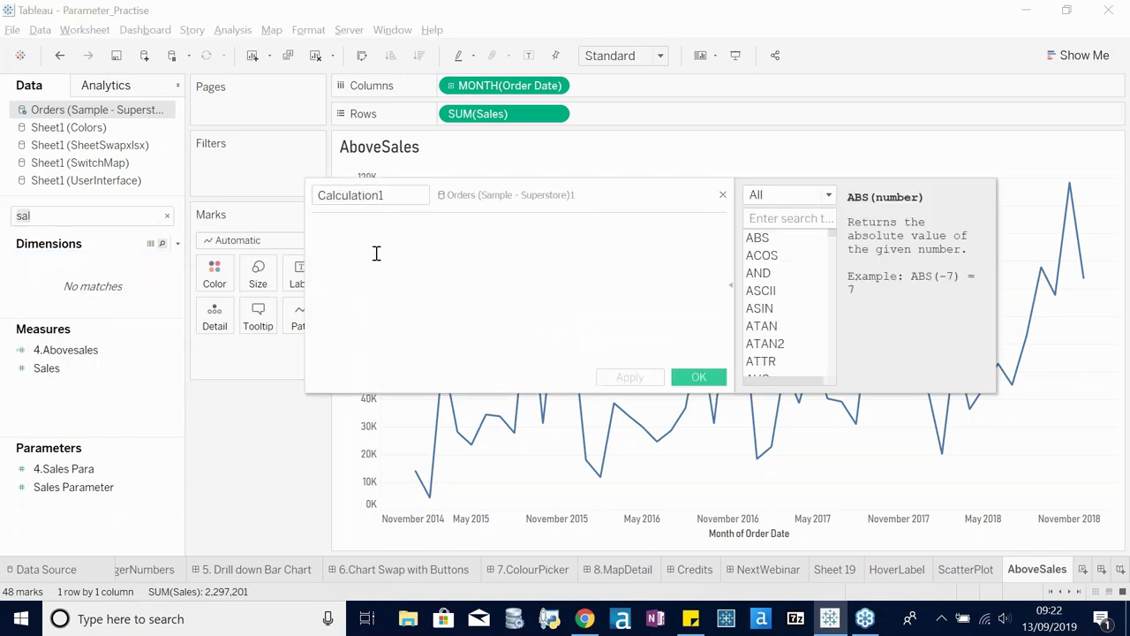
left_click(68, 490)
left_click_drag(67, 492, 321, 233)
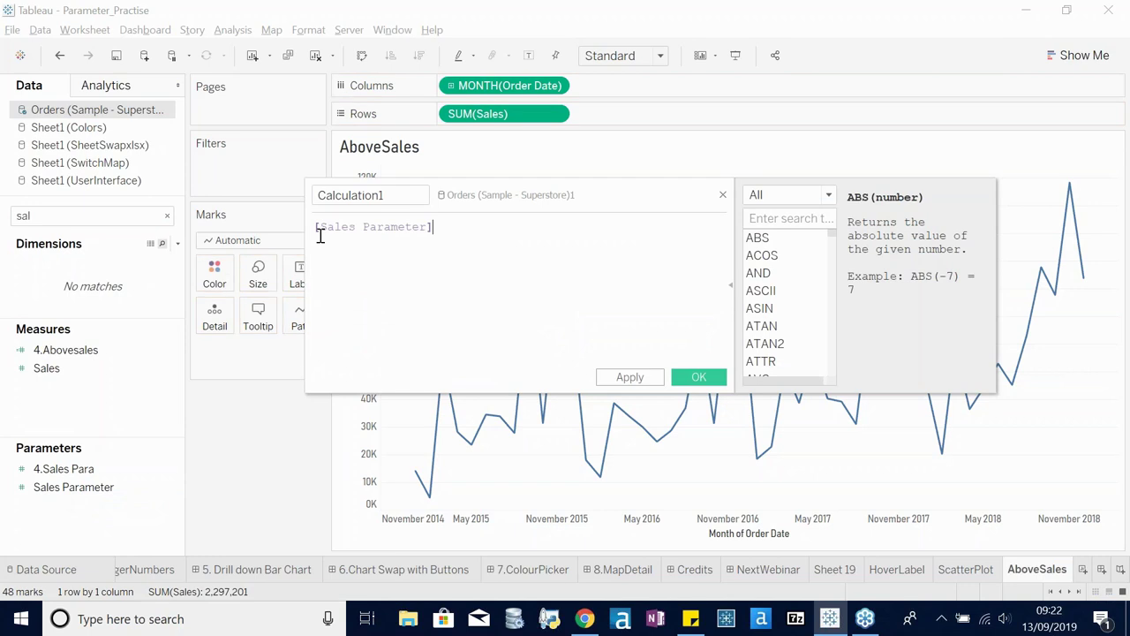
type("s")
left_click(366, 240)
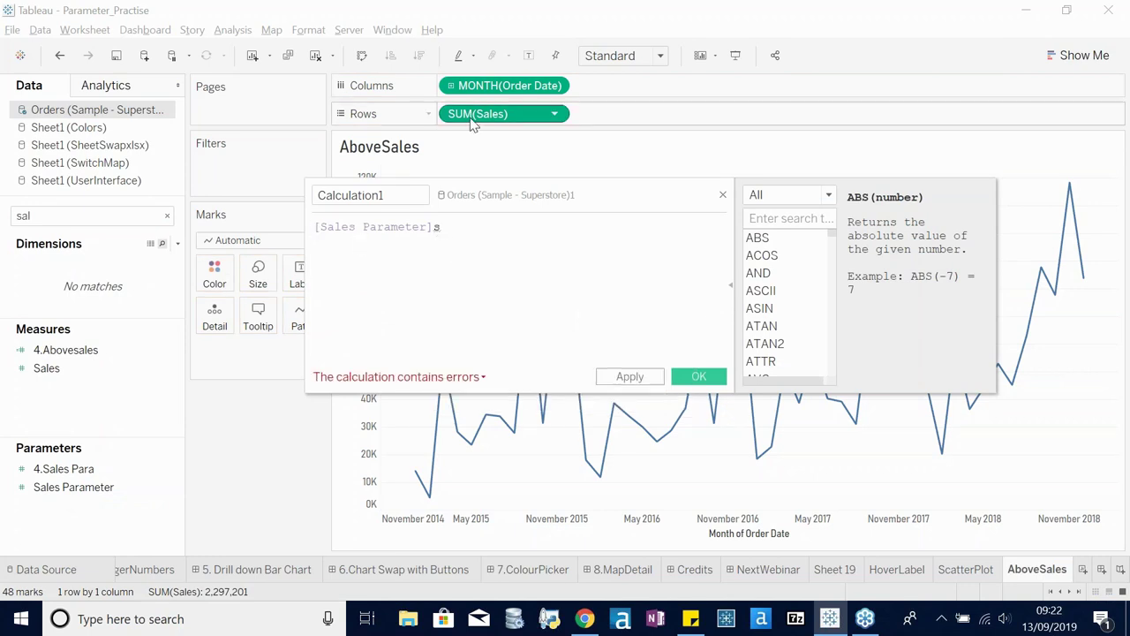
left_click_drag(479, 113, 316, 236)
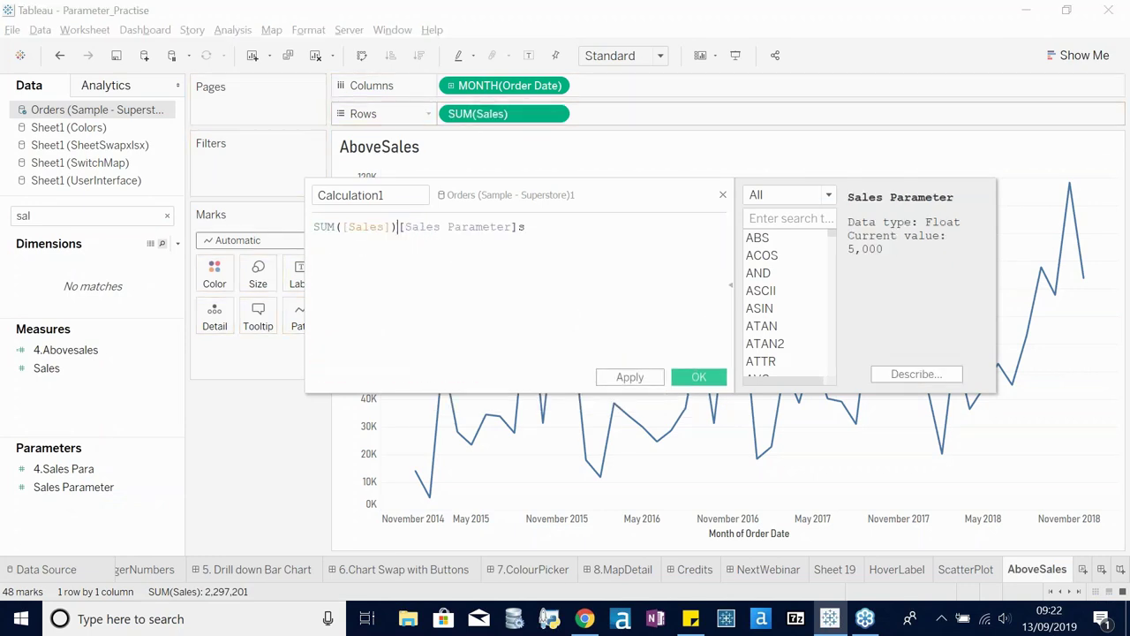
type(">")
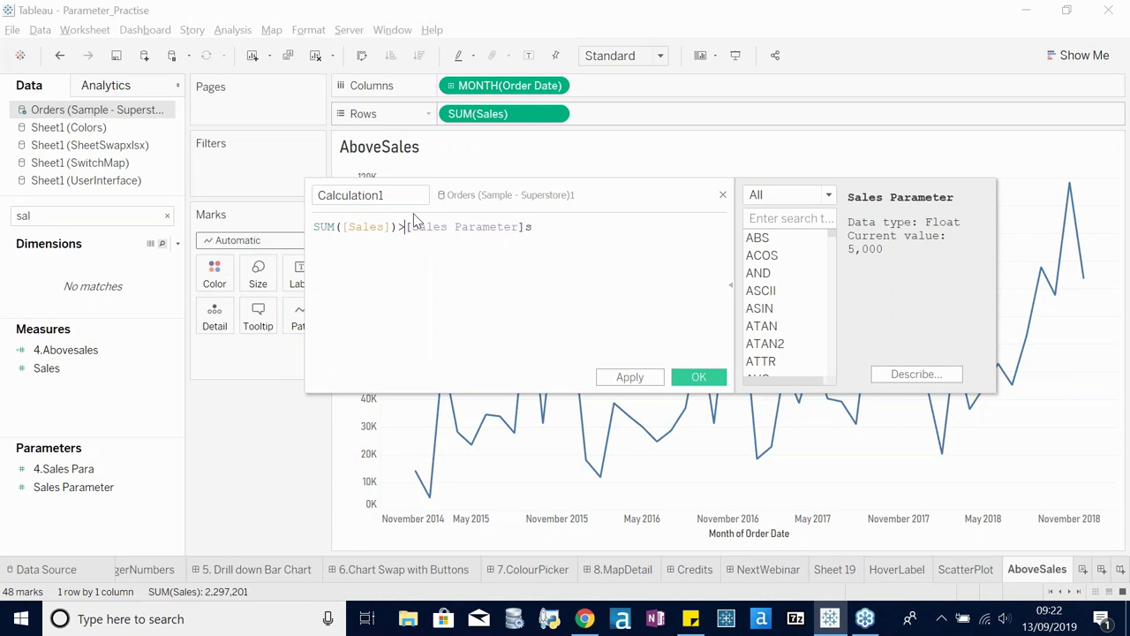
left_click(565, 228)
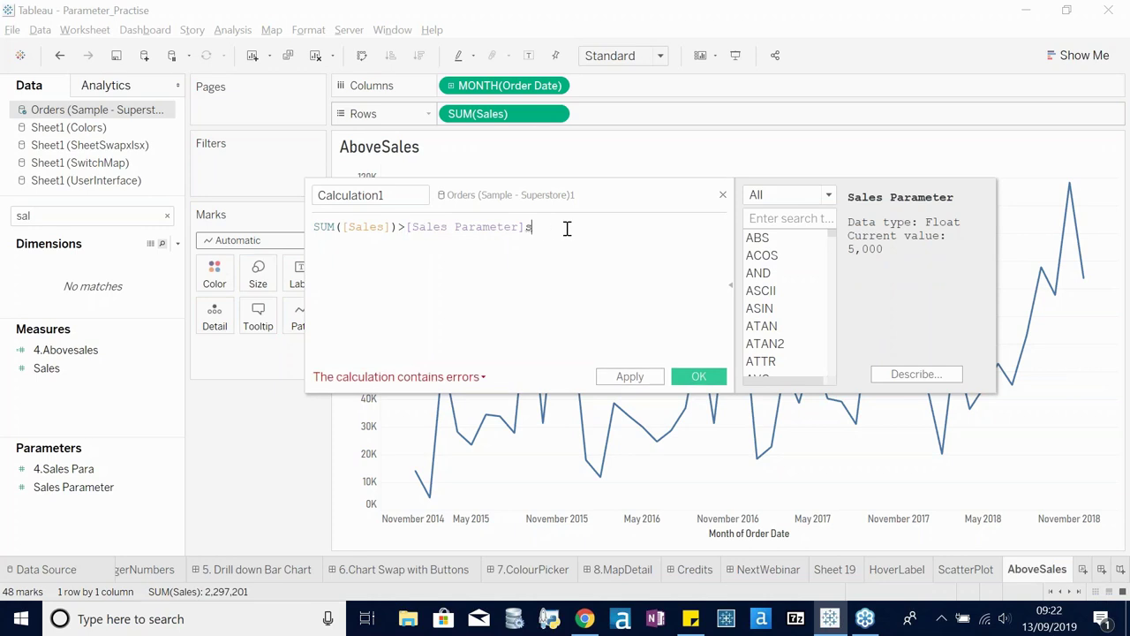
key("BackSpace")
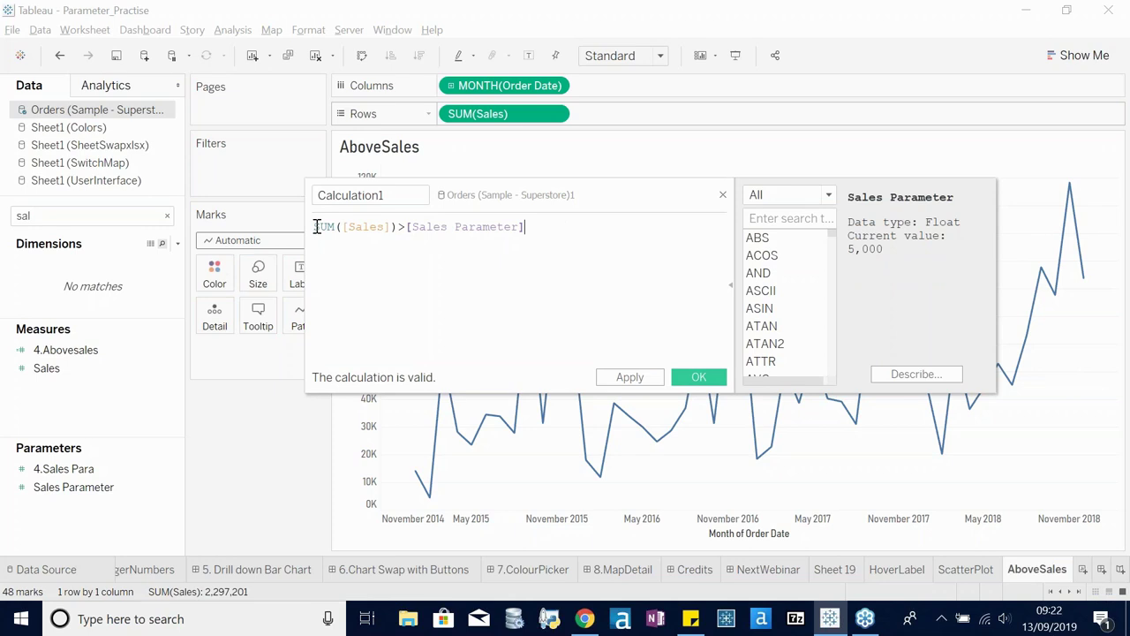
left_click(316, 226)
type("If")
left_click(556, 227)
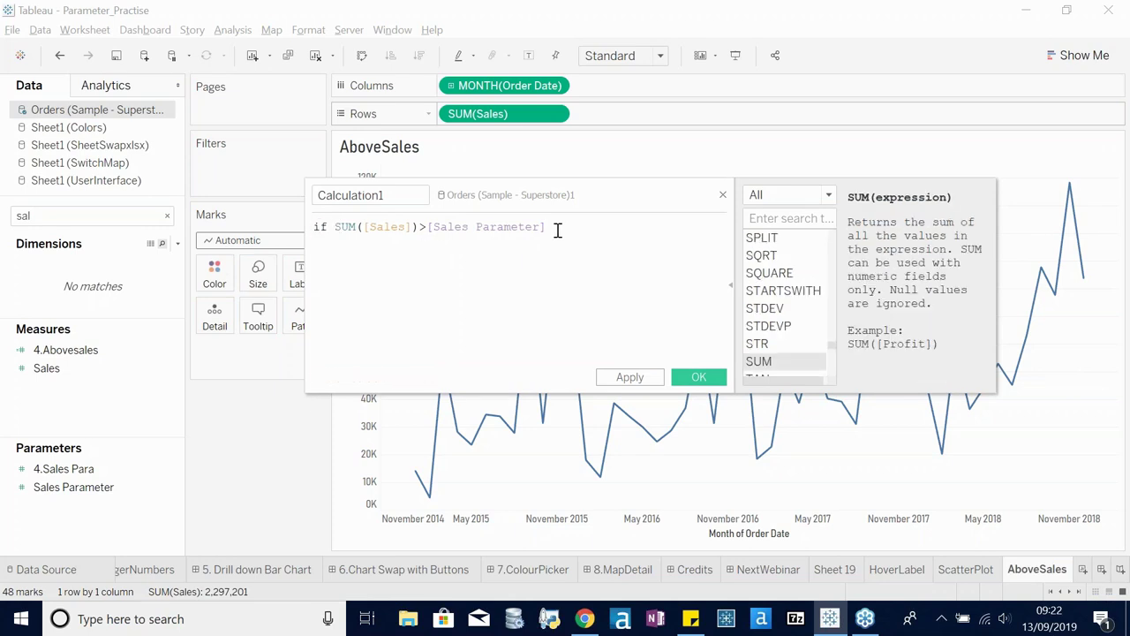
type("then")
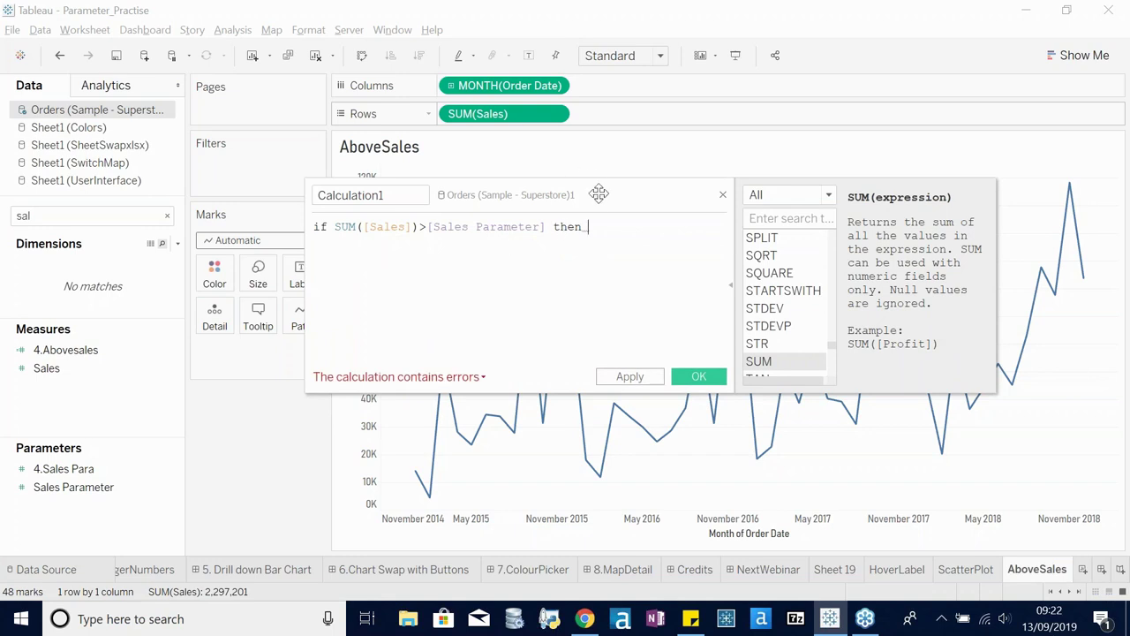
- Complete the formula with SUM([Sales]) and END
left_click_drag(596, 194, 574, 159)
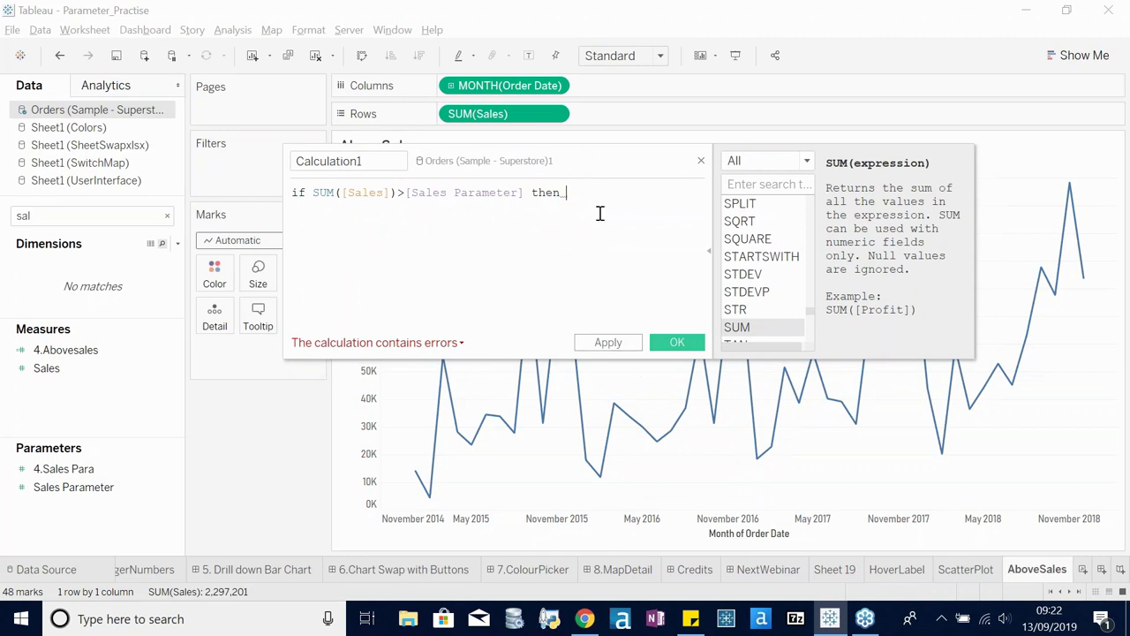
type("sum")
key("Return")
type("[Sal")
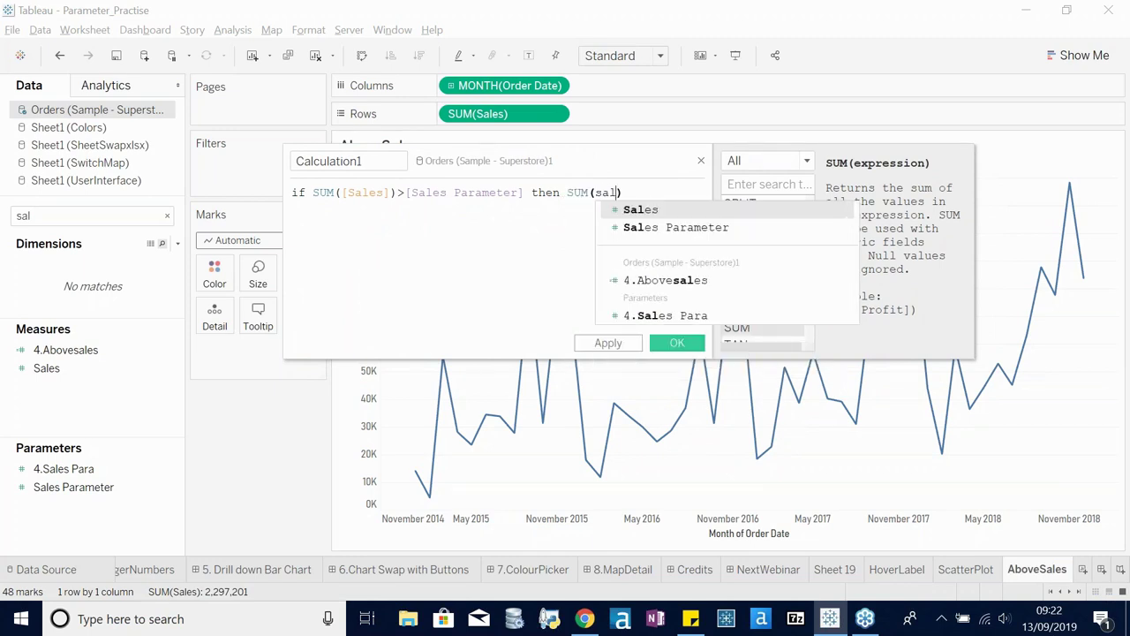
key("Return")
type(")")
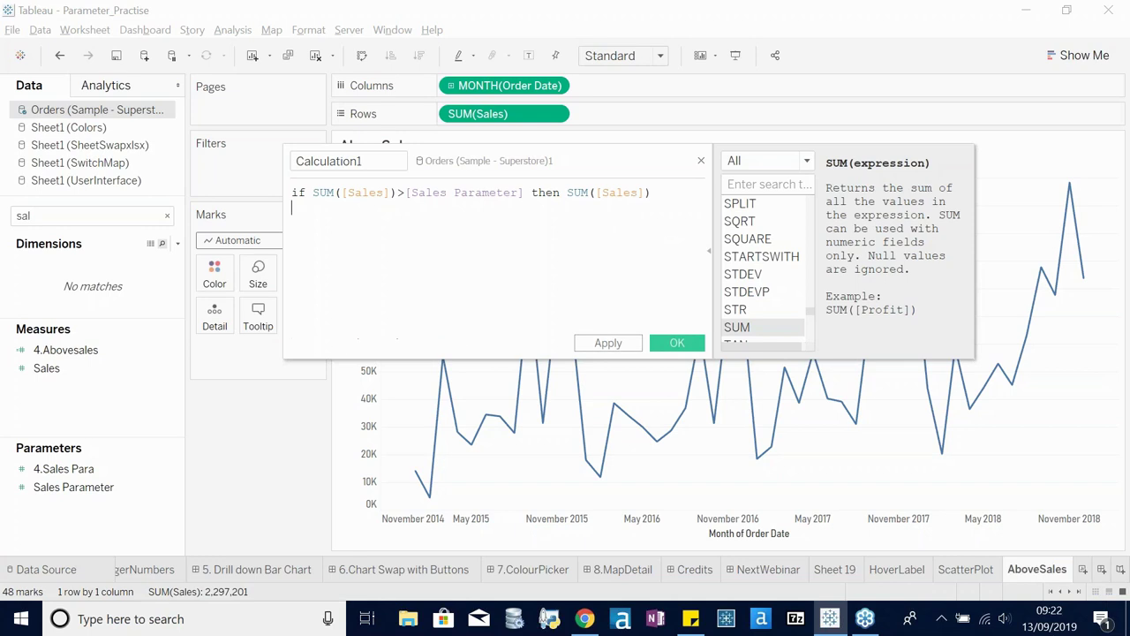
key("Return")
type("END")
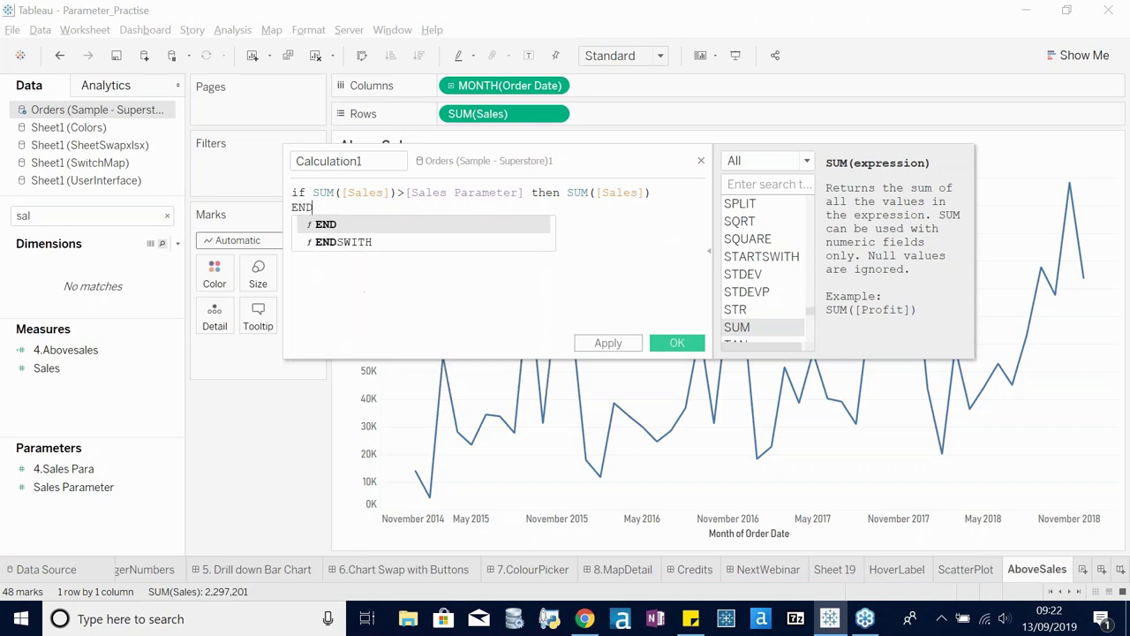
key("Return")
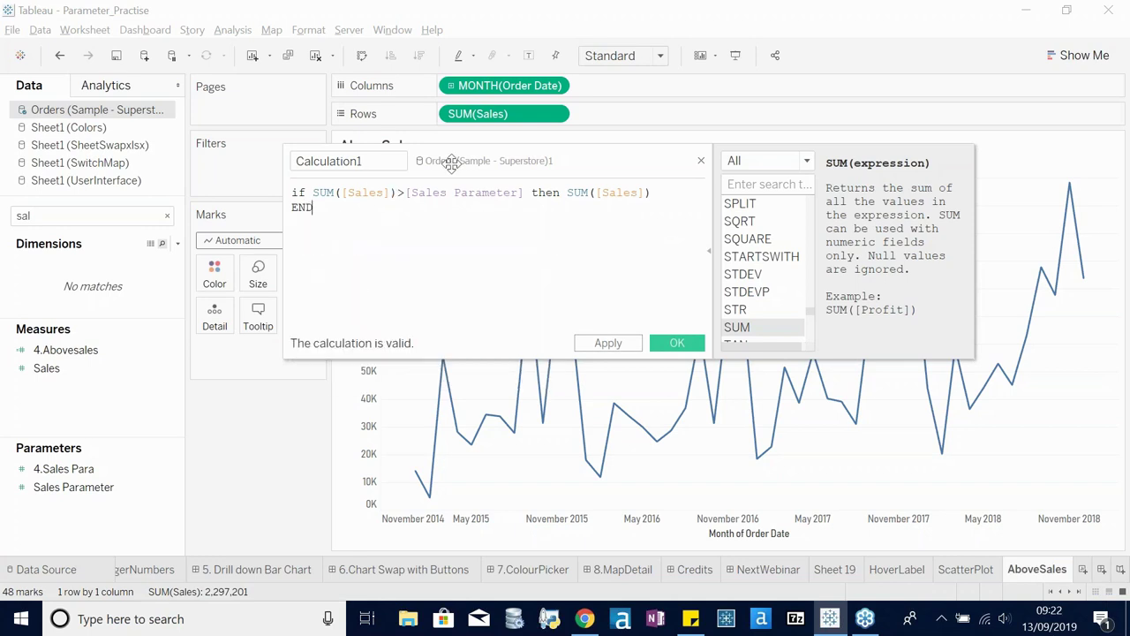
- Name the calculation AboveSalesCalc and save it
left_click_drag(467, 146, 467, 156)
left_click(376, 179)
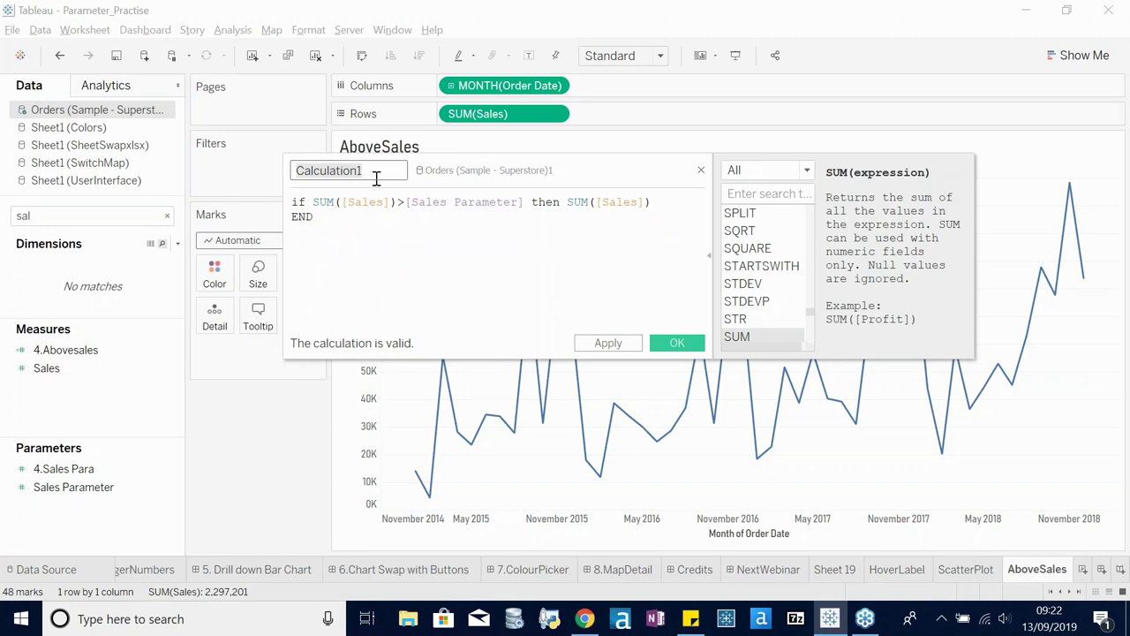
key("ctrl+a")
type("Above")
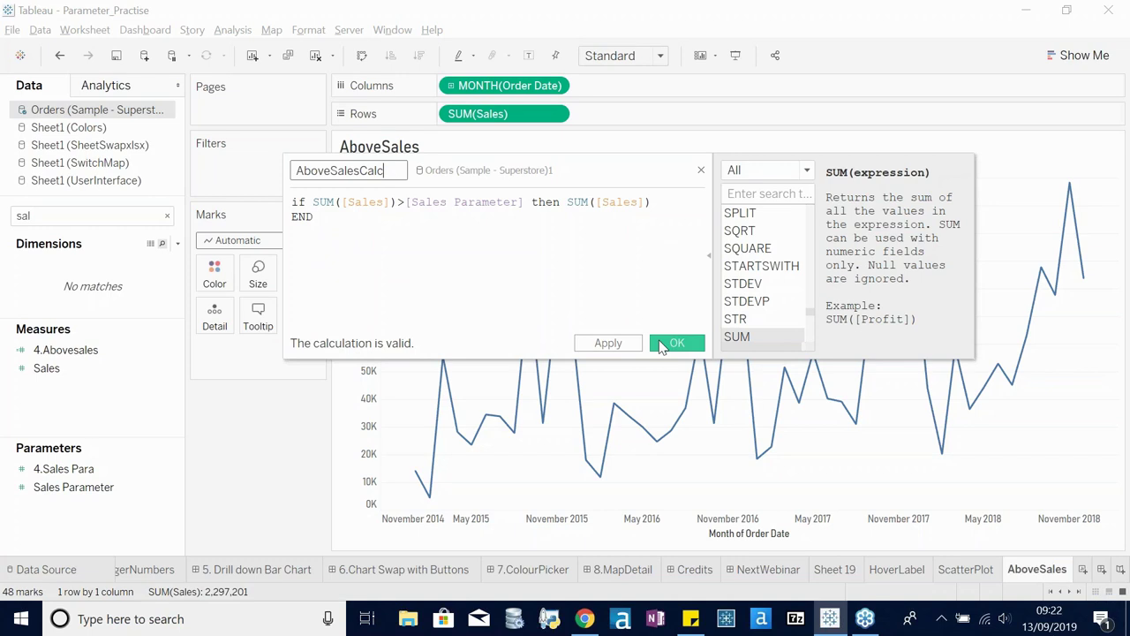
left_click(662, 345)
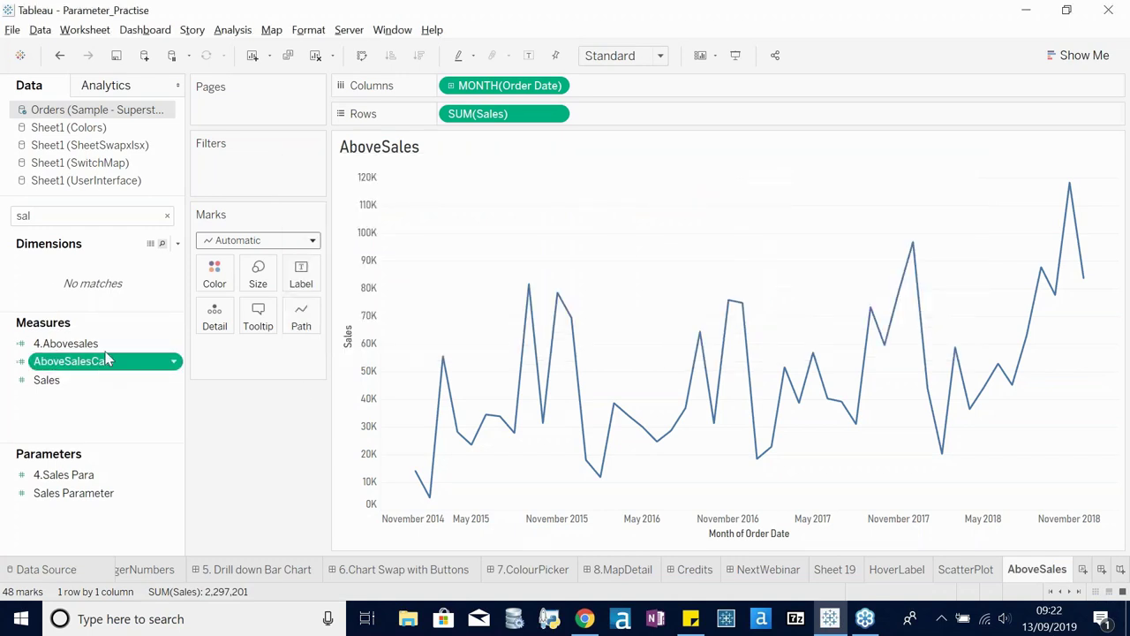
- Add AboveSalesCalc to Rows as a second chart below Sales
left_click_drag(106, 359, 621, 120)
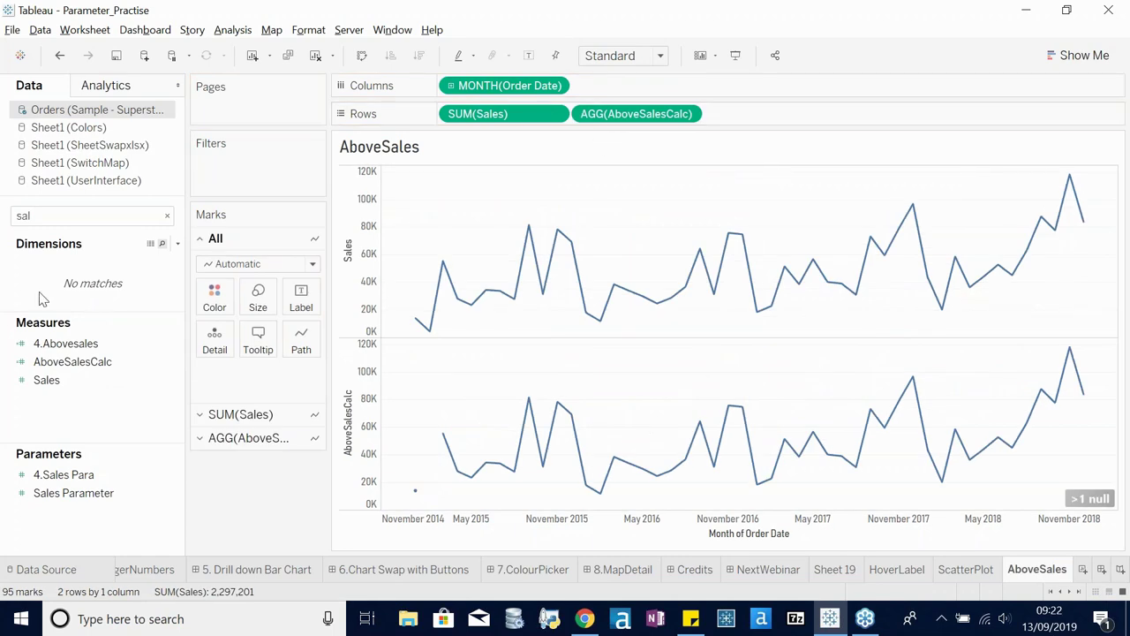
left_click(66, 220)
double_click(66, 220)
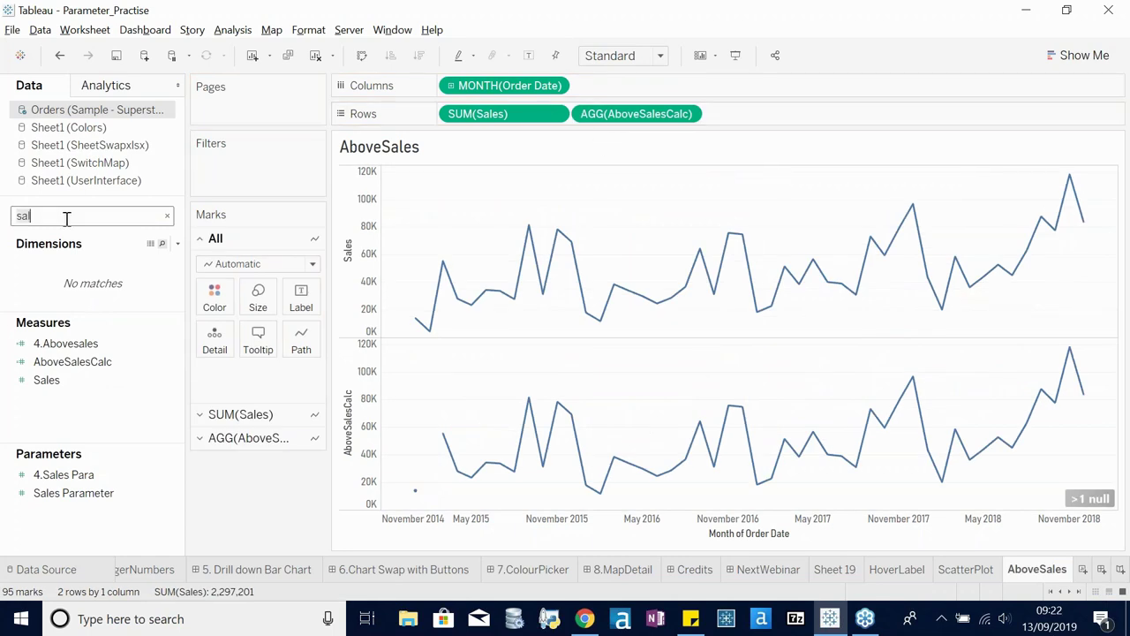
- Show the Sales Parameter control and set its value to 20,000
right_click(180, 492)
left_click(309, 226)
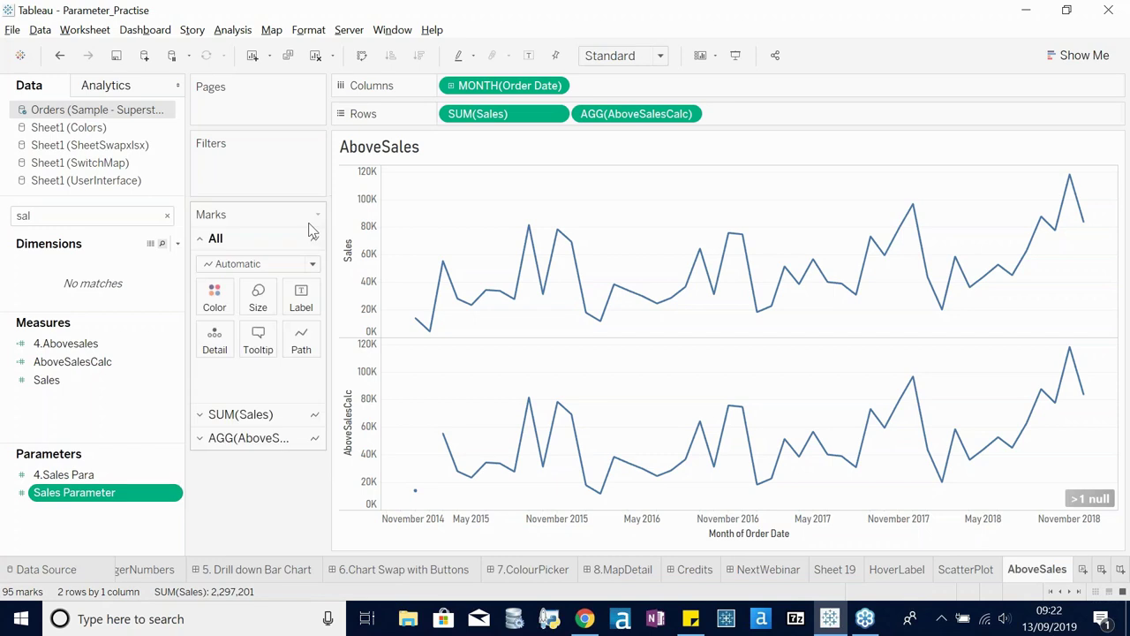
left_click(1027, 162)
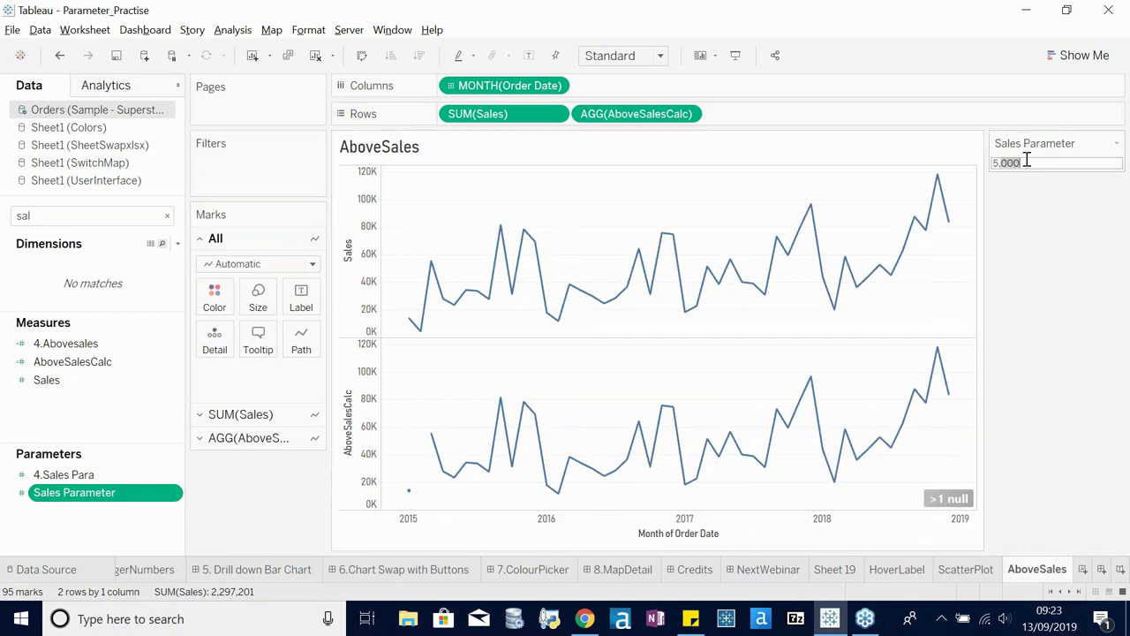
left_click(1026, 162)
key("ctrl+a")
type("20,0")
type("00")
key("Return")
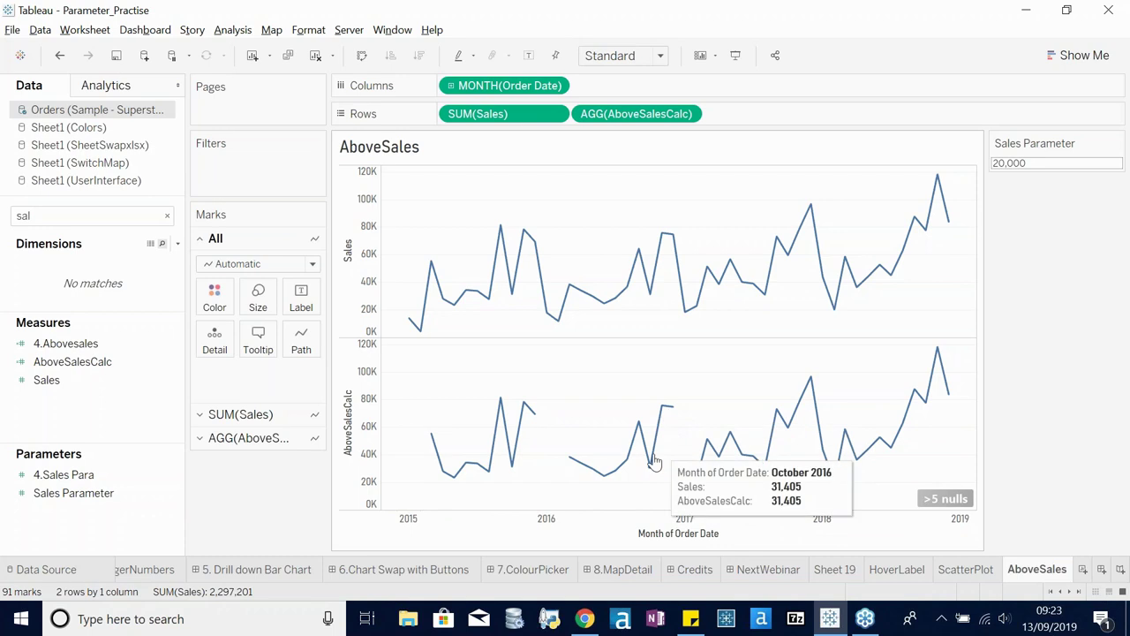
- Change the AboveSalesCalc chart's mark type to Circle
left_click(243, 439)
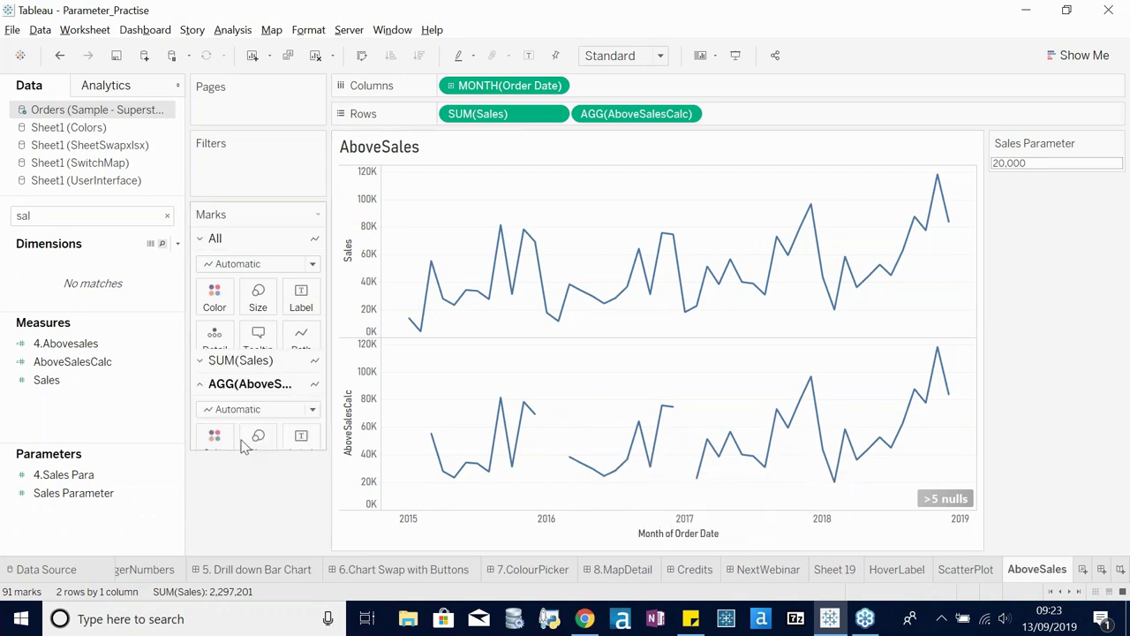
left_click(236, 312)
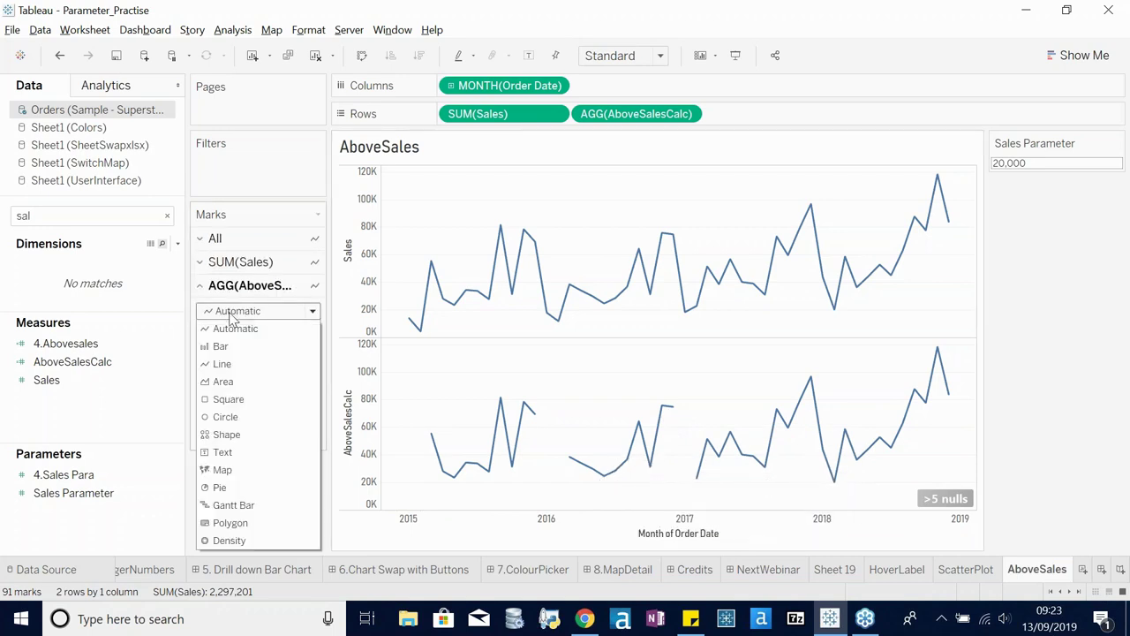
left_click(243, 418)
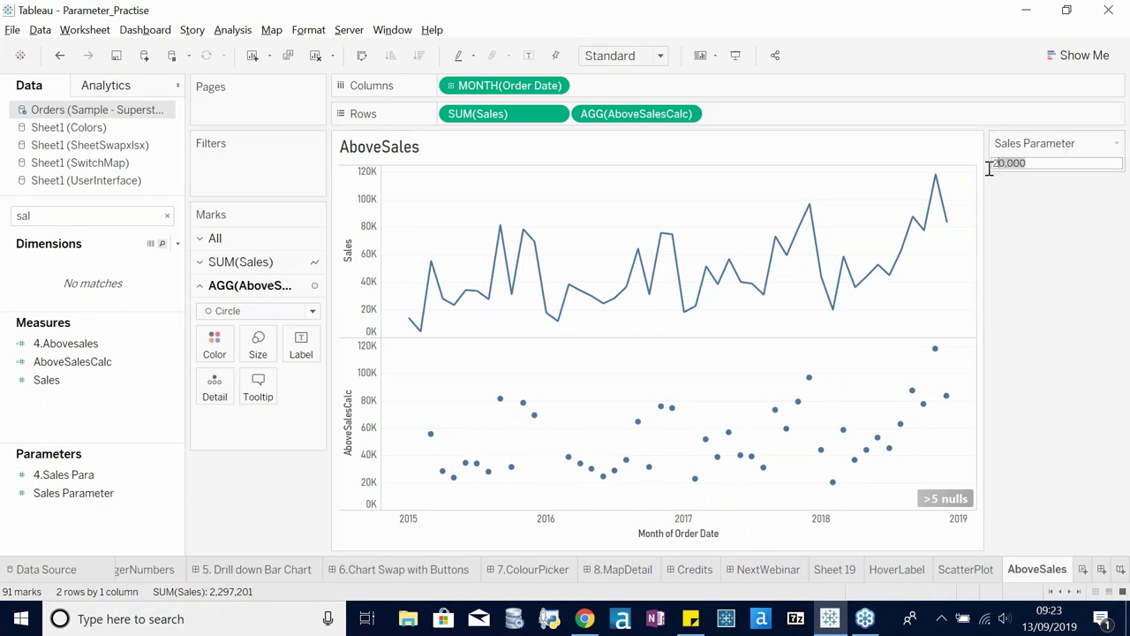
- Raise the Sales Parameter value to 40,000
type("4")
key("Return")
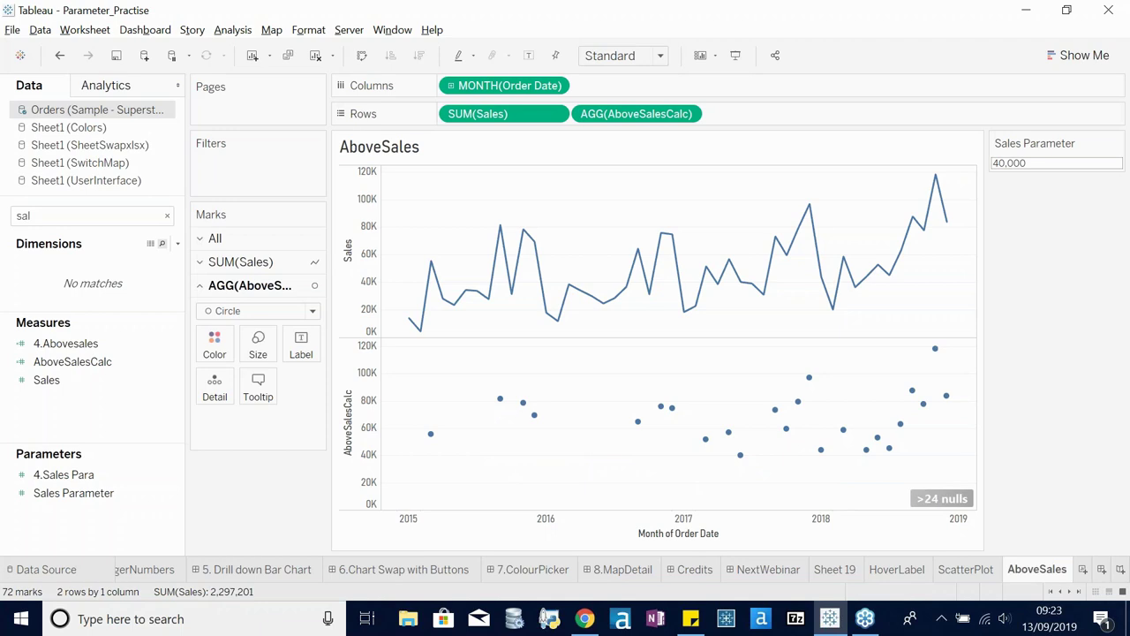
left_click(1042, 168)
left_click(1117, 143)
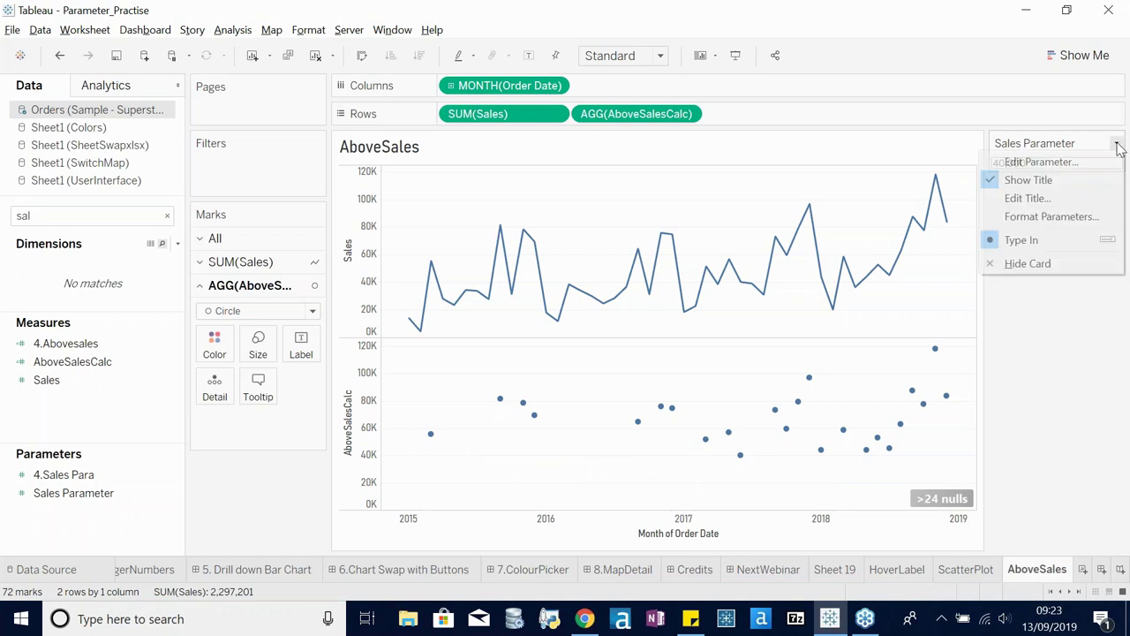
left_click(1047, 150)
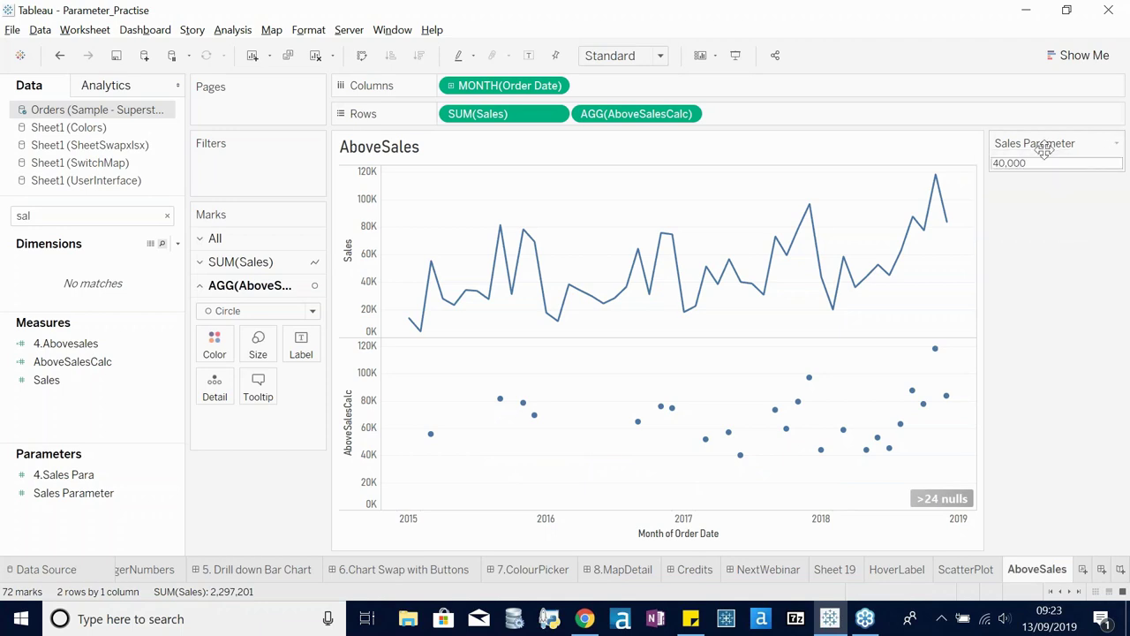
left_click(1029, 162)
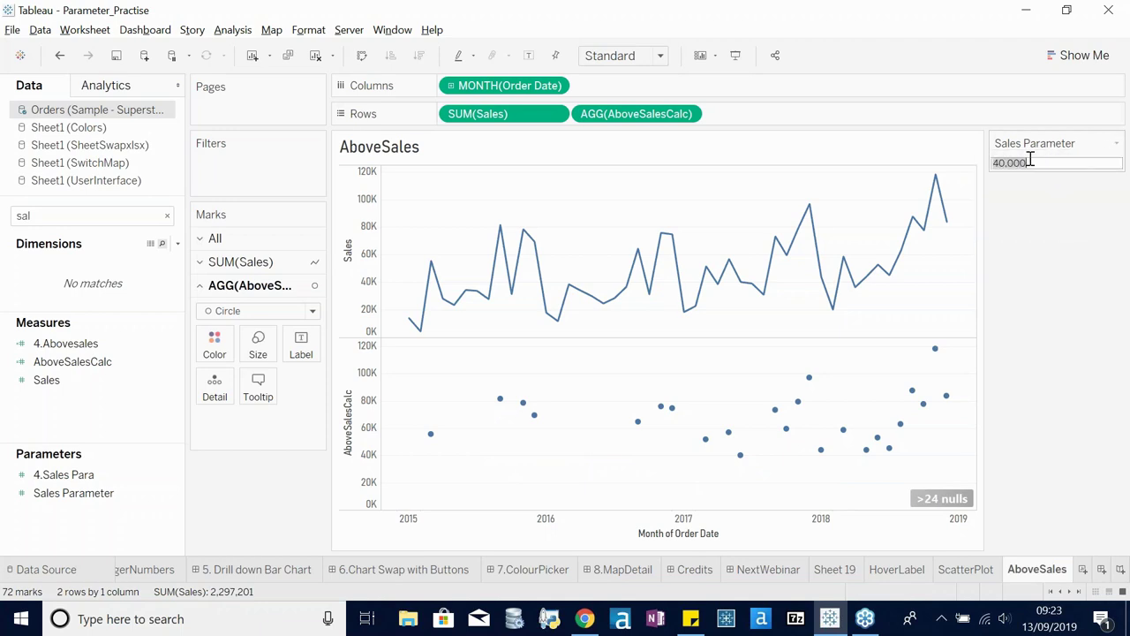
left_click(905, 301)
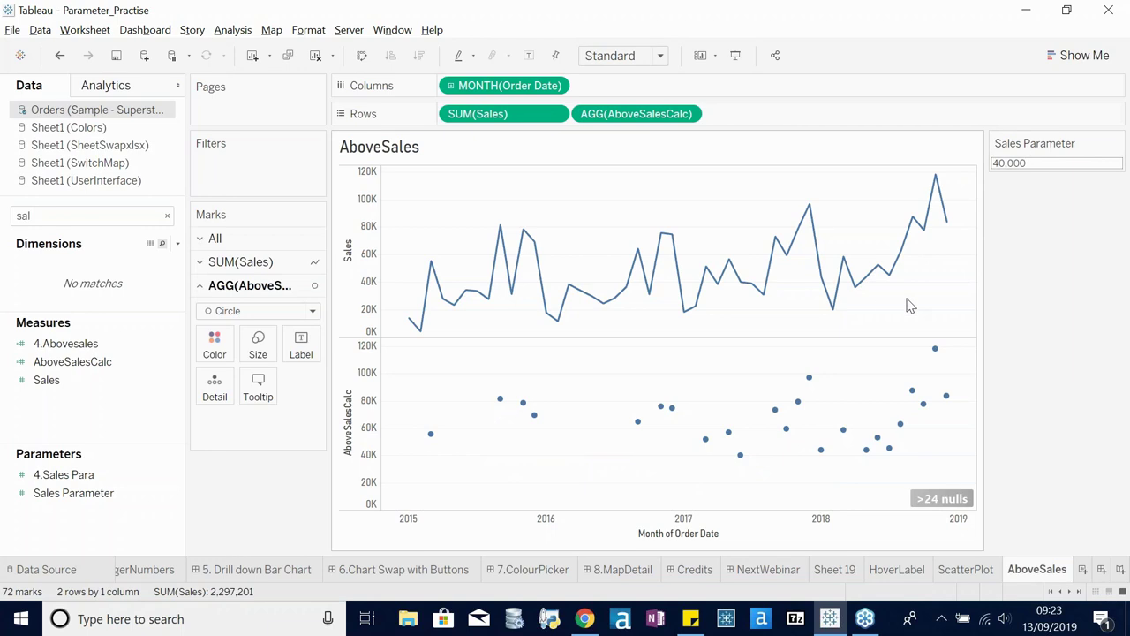
left_click(688, 116)
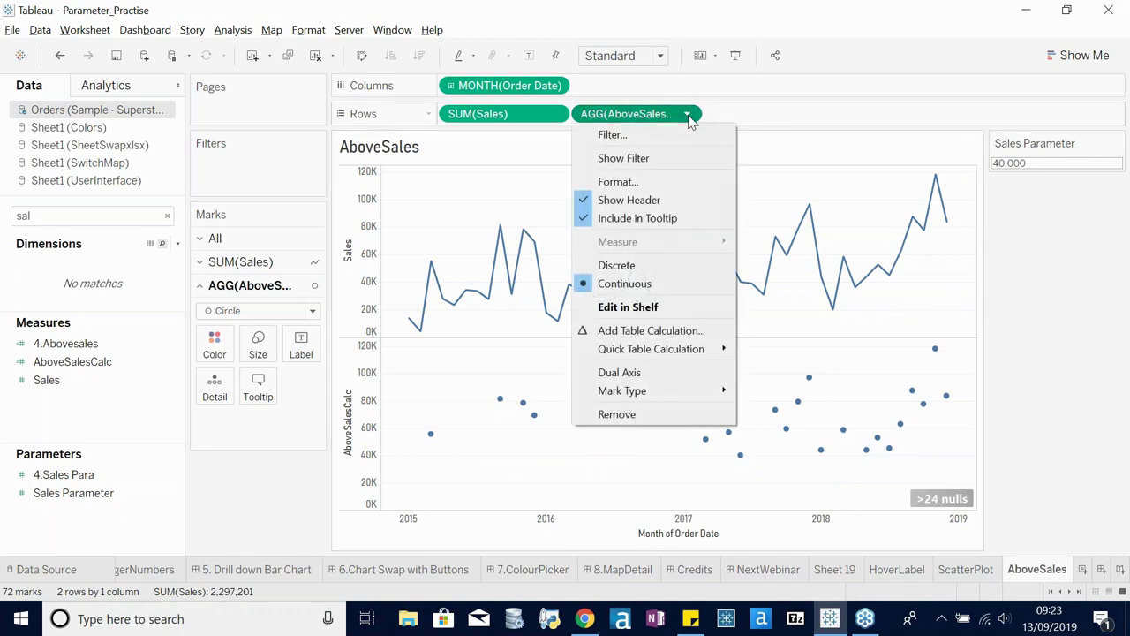
- Combine Sales and AboveSalesCalc into a dual-axis chart with synchronized axes
left_click(632, 372)
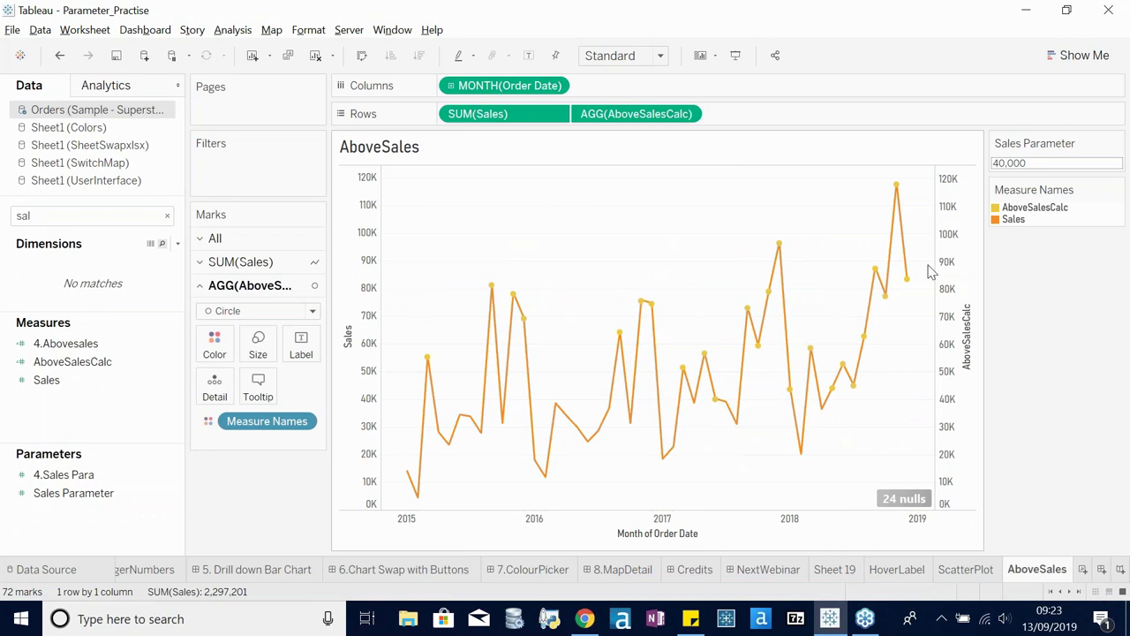
right_click(956, 252)
left_click(989, 345)
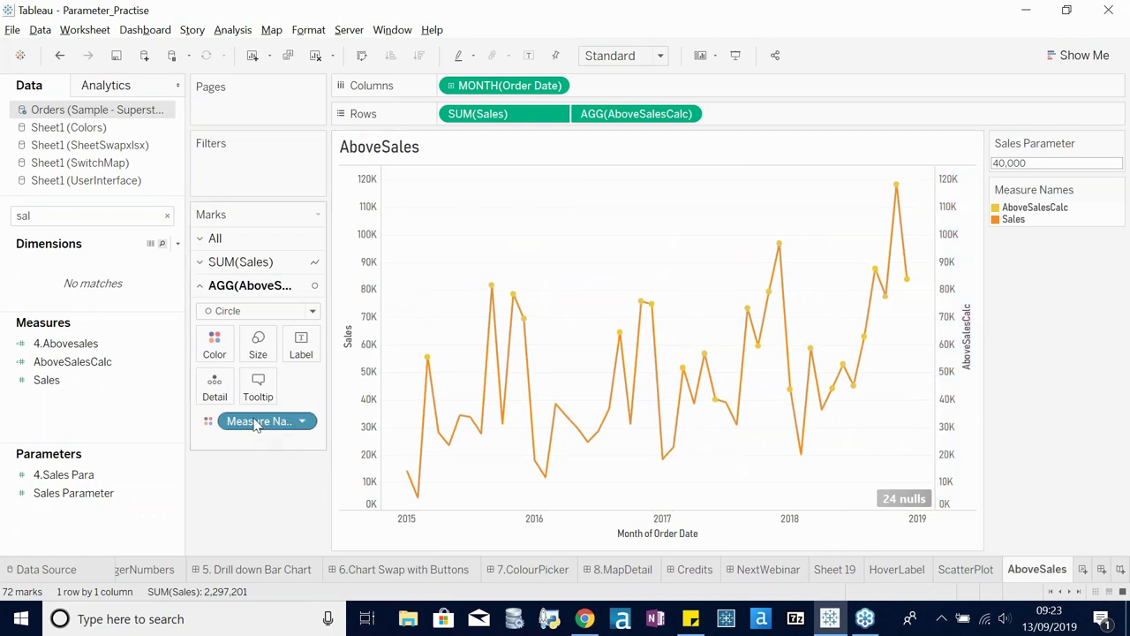
- Remove Measure Names from Color on both marks and colour the AboveSalesCalc circles red
left_click_drag(256, 422, 132, 415)
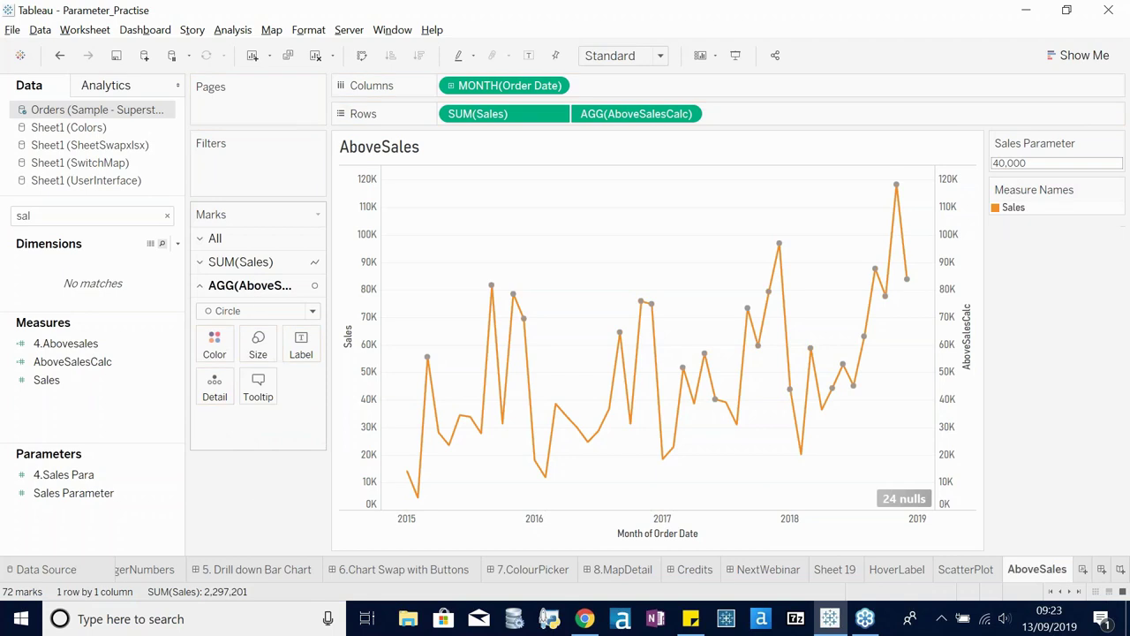
left_click(241, 262)
left_click_drag(242, 398, 250, 444)
left_click(250, 439)
left_click(215, 343)
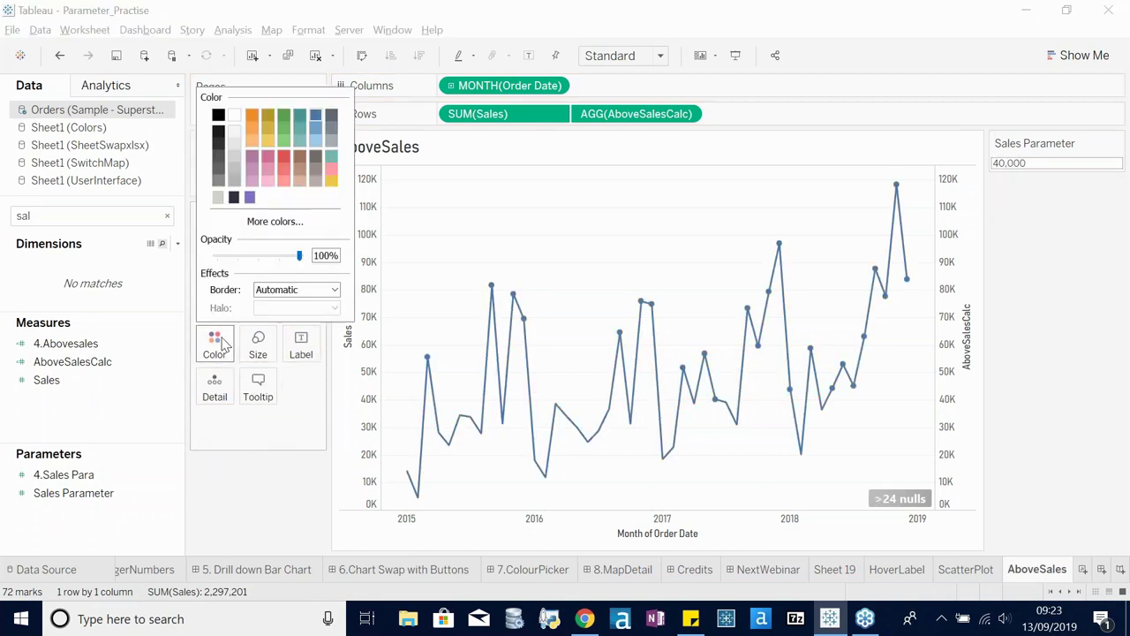
left_click(284, 160)
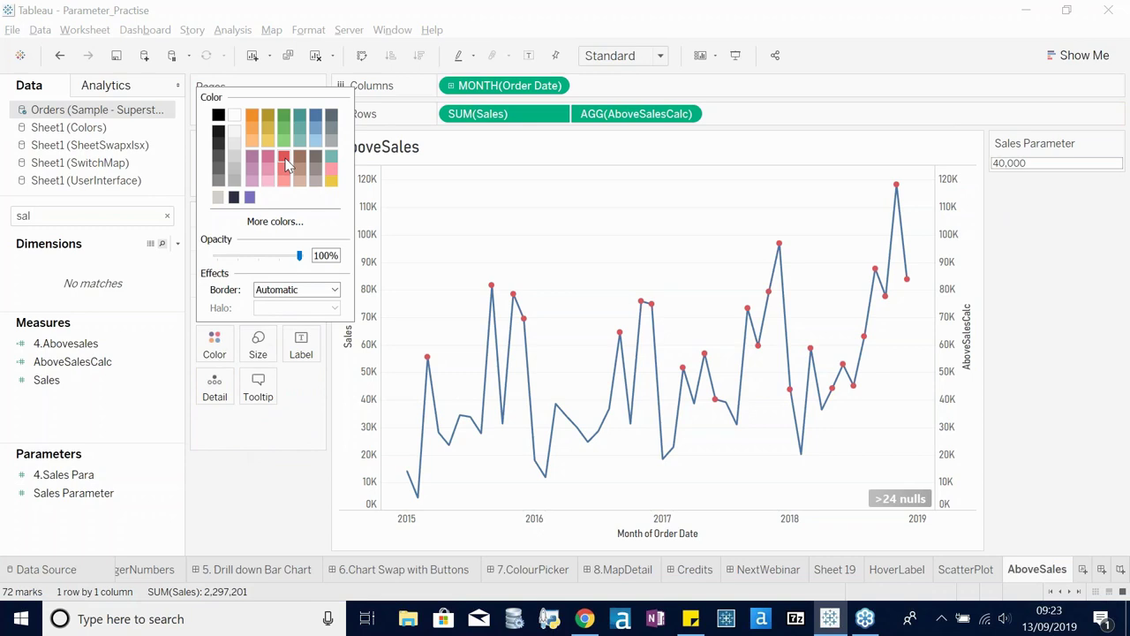
left_click(252, 428)
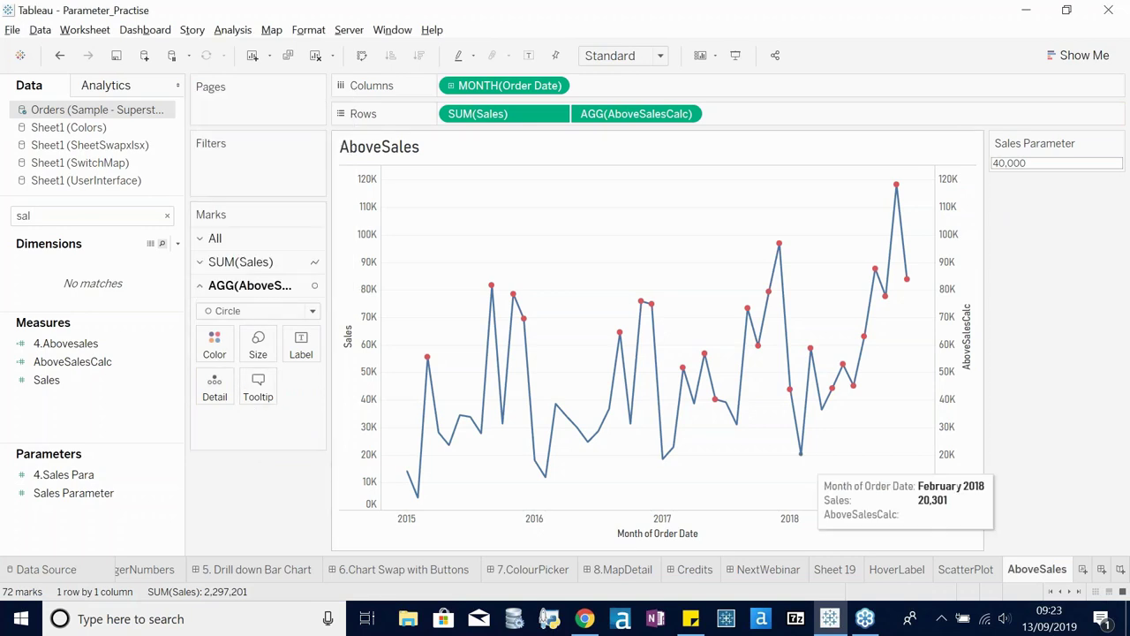
- Hide the nulls indicator and the right-hand AboveSalesCalc axis header
right_click(897, 498)
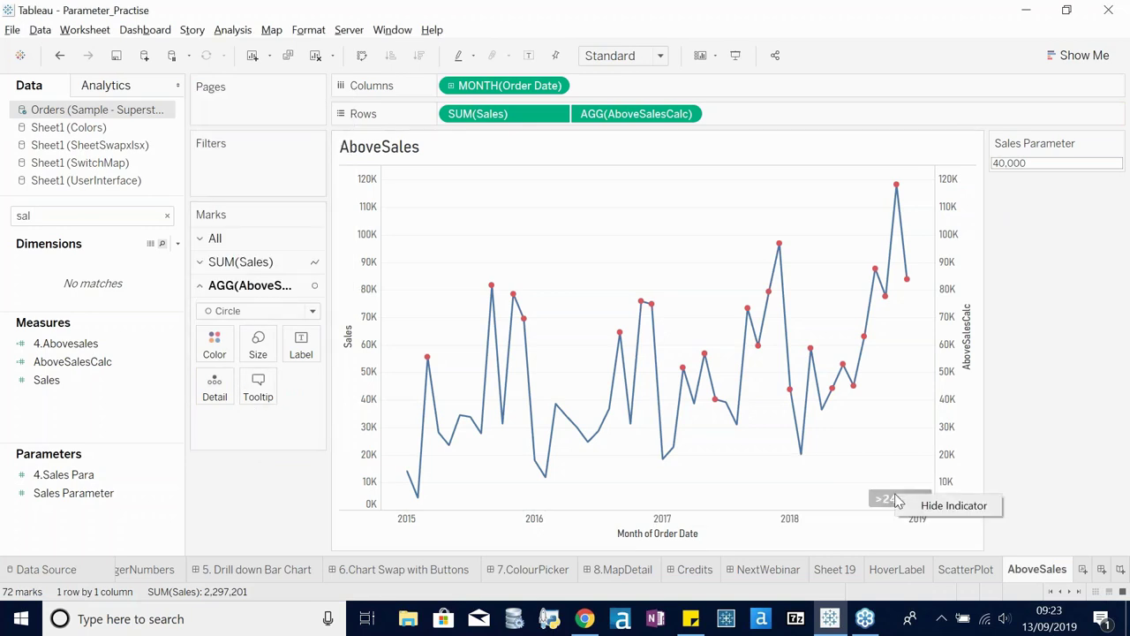
left_click(937, 508)
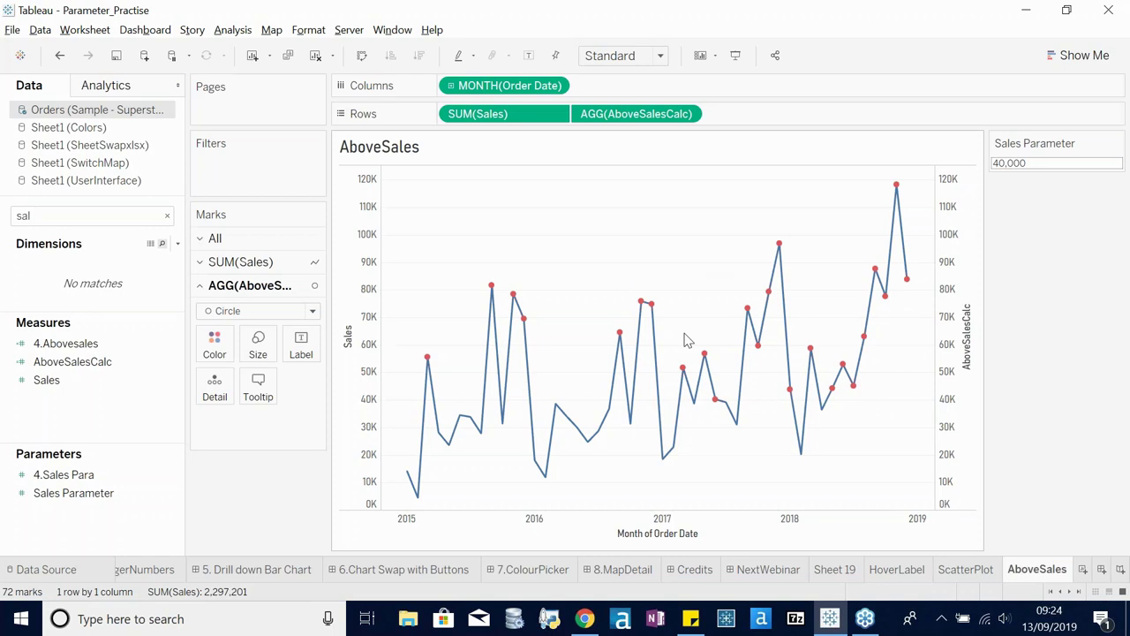
right_click(966, 272)
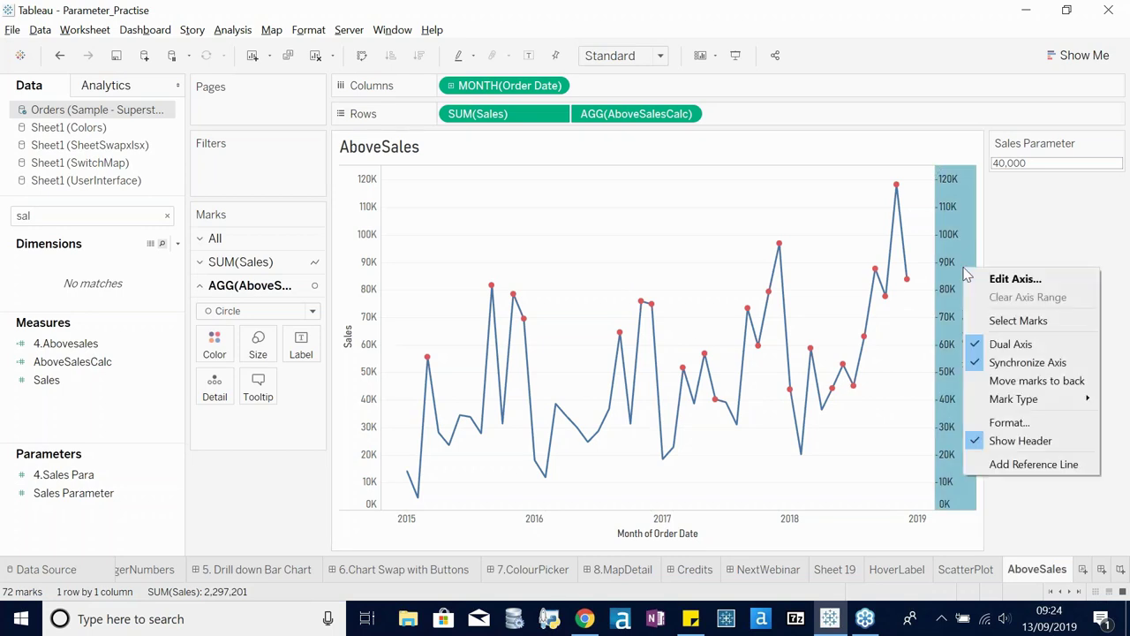
left_click(1016, 441)
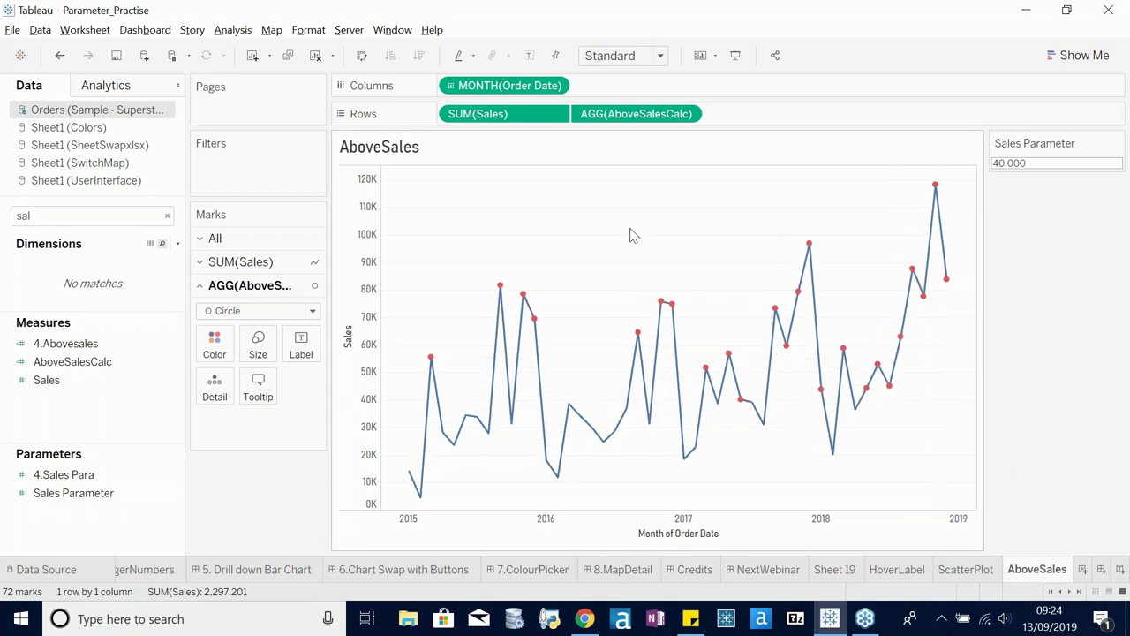
- Add a Change Parameter action that feeds SUM(Sales) into Sales Parameter
left_click(83, 32)
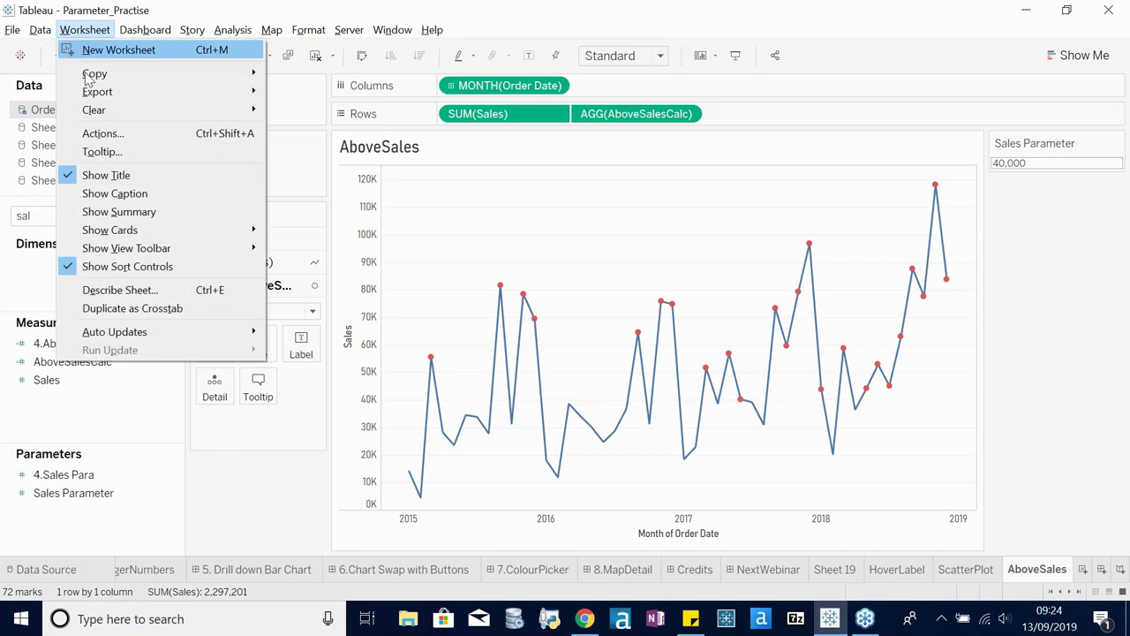
left_click(165, 139)
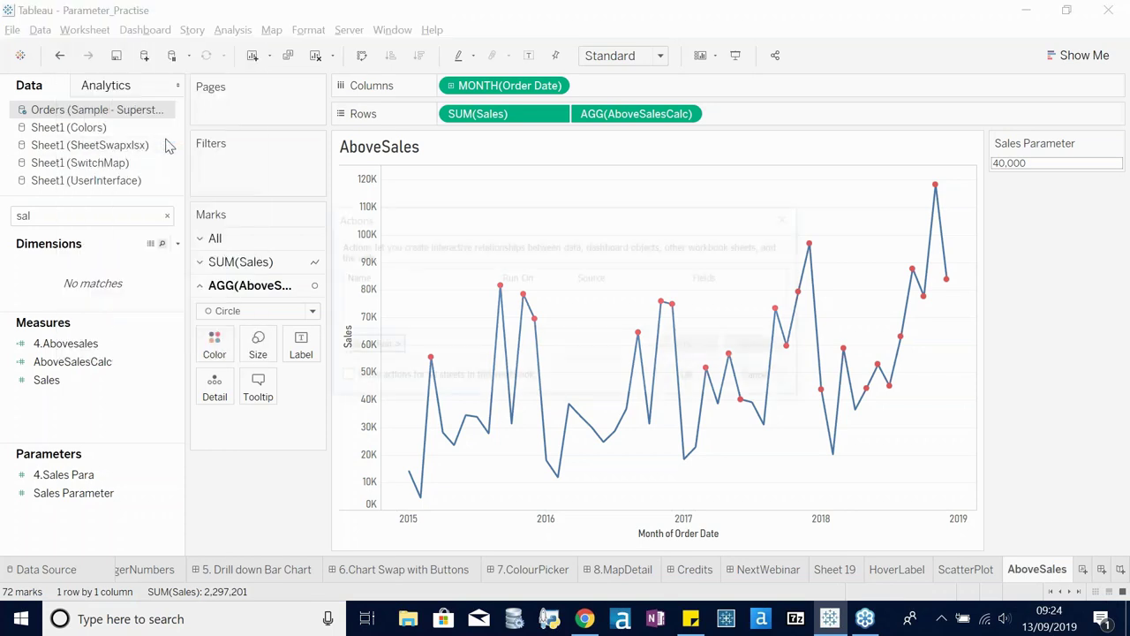
left_click(369, 346)
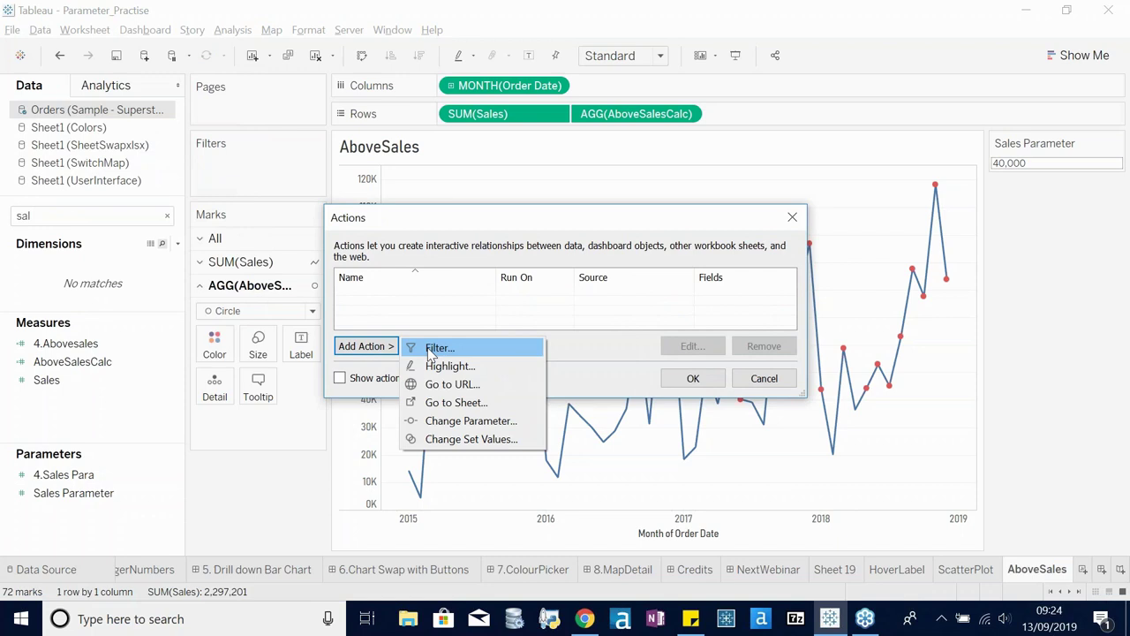
left_click(471, 420)
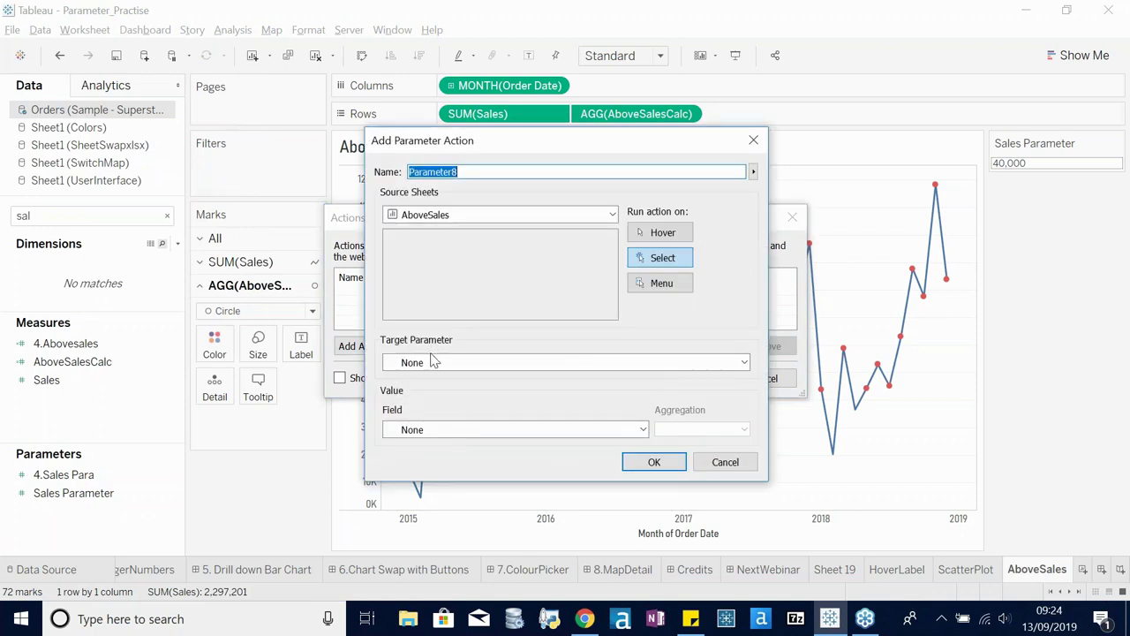
left_click(431, 361)
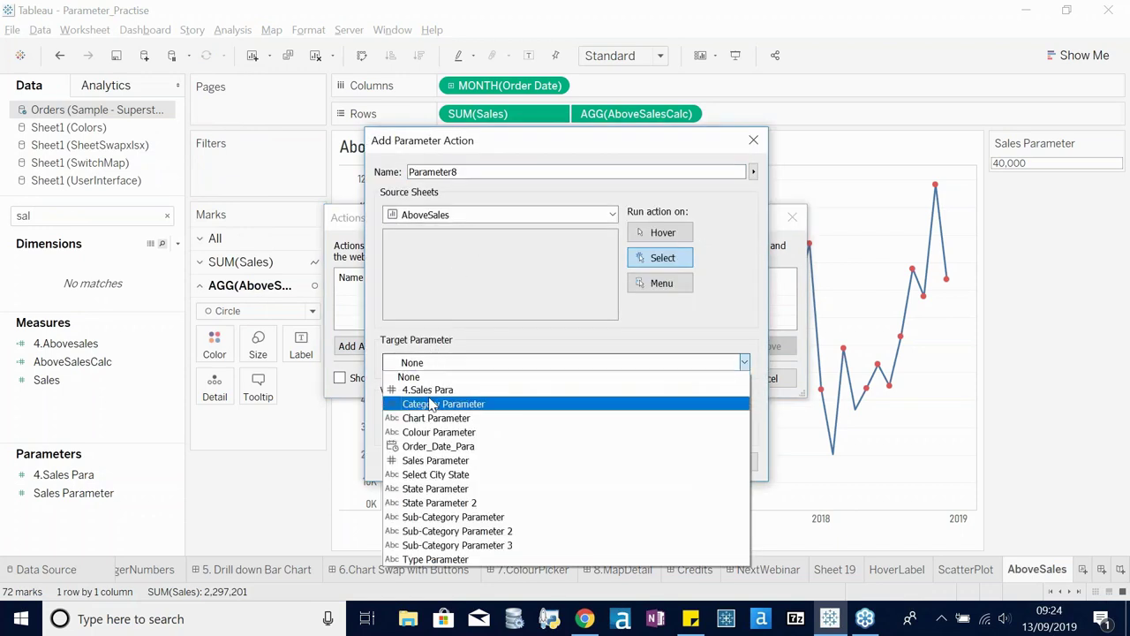
left_click(474, 460)
left_click(397, 431)
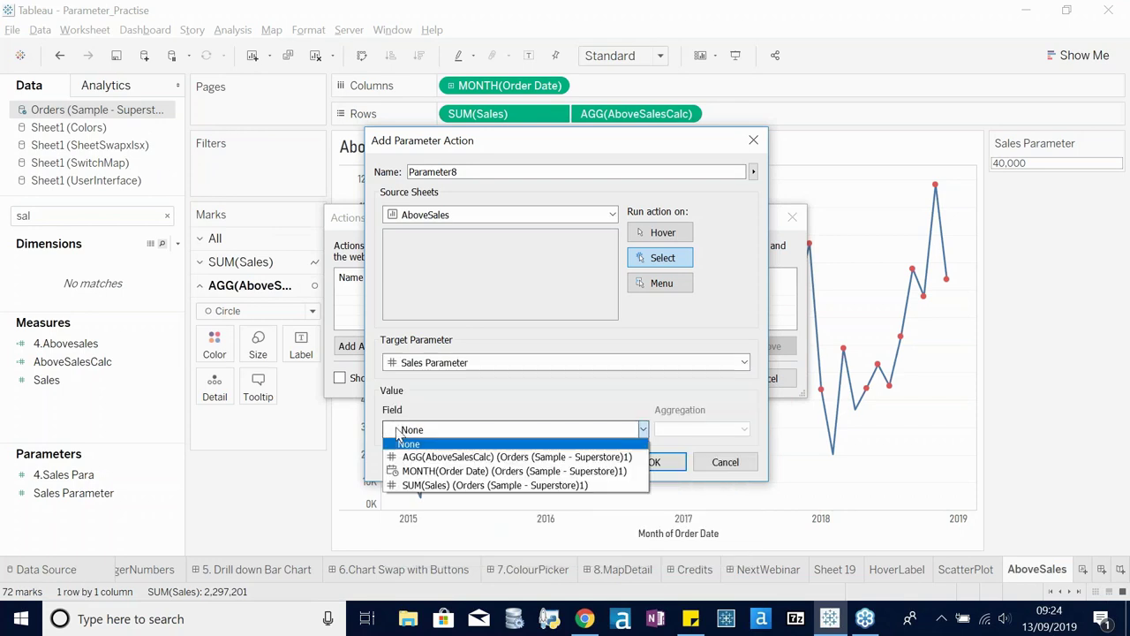
left_click(437, 485)
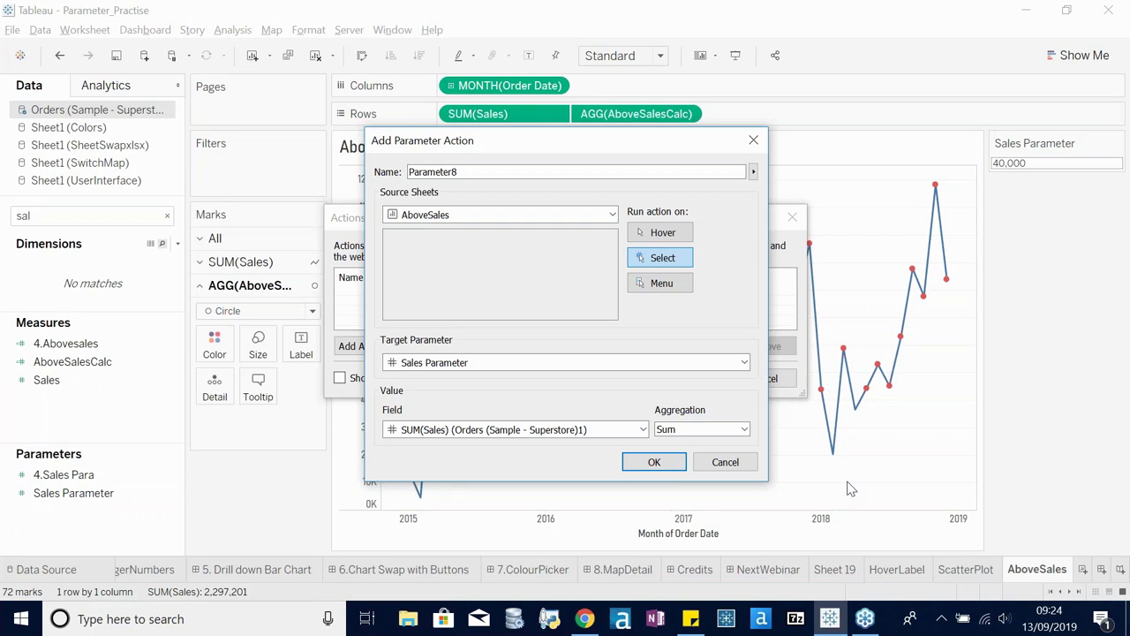
left_click(654, 467)
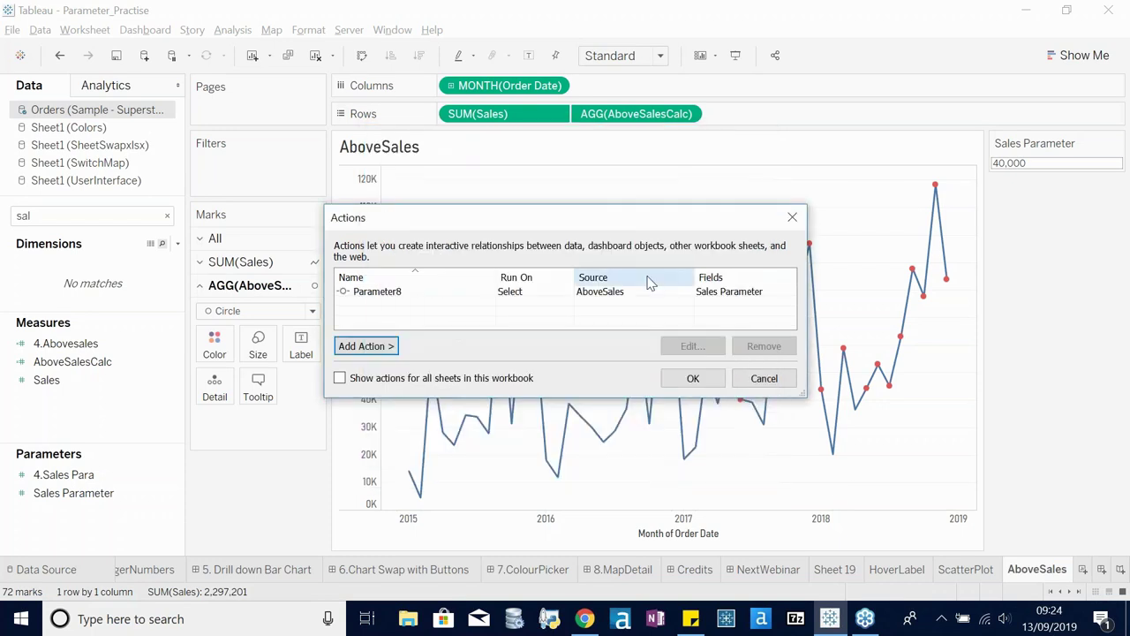
- Edit the Parameter8 action to run on hover and apply it
left_click(534, 293)
left_click(692, 346)
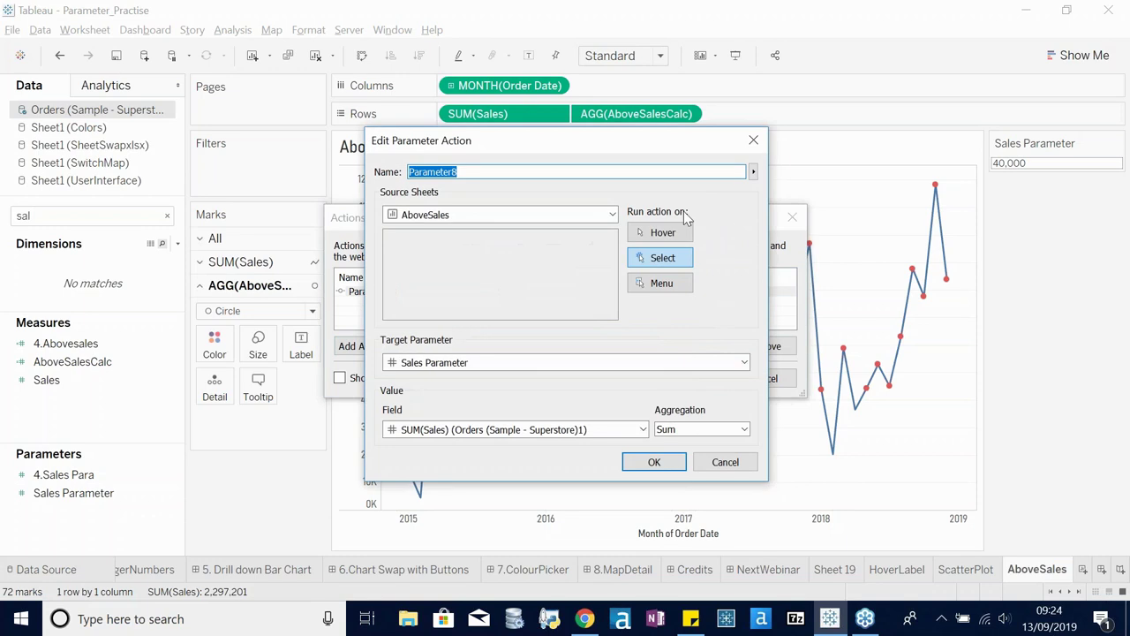
left_click(667, 232)
left_click(654, 462)
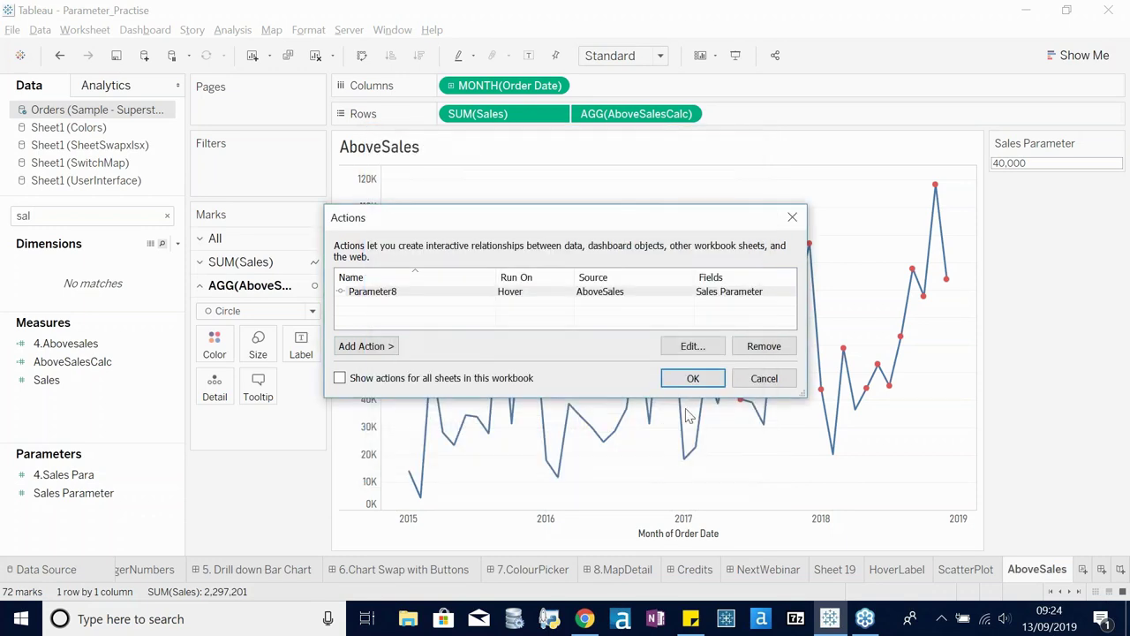
left_click(693, 378)
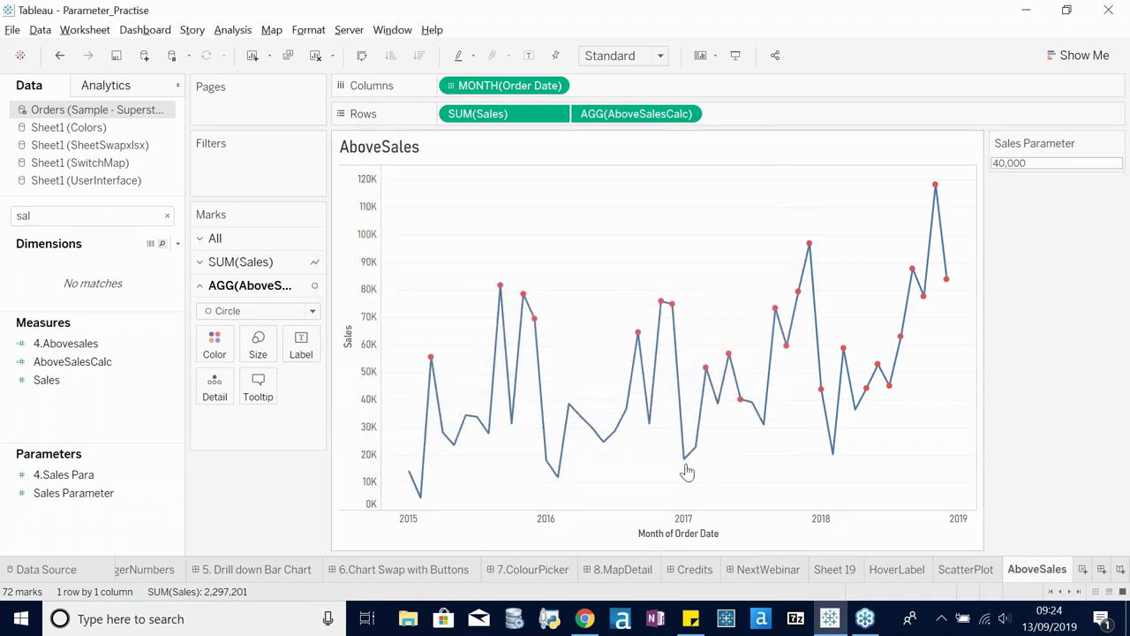
- Trigger the action along the Sales line so Sales Parameter settles at 14,236.895
mouse_move(683, 465)
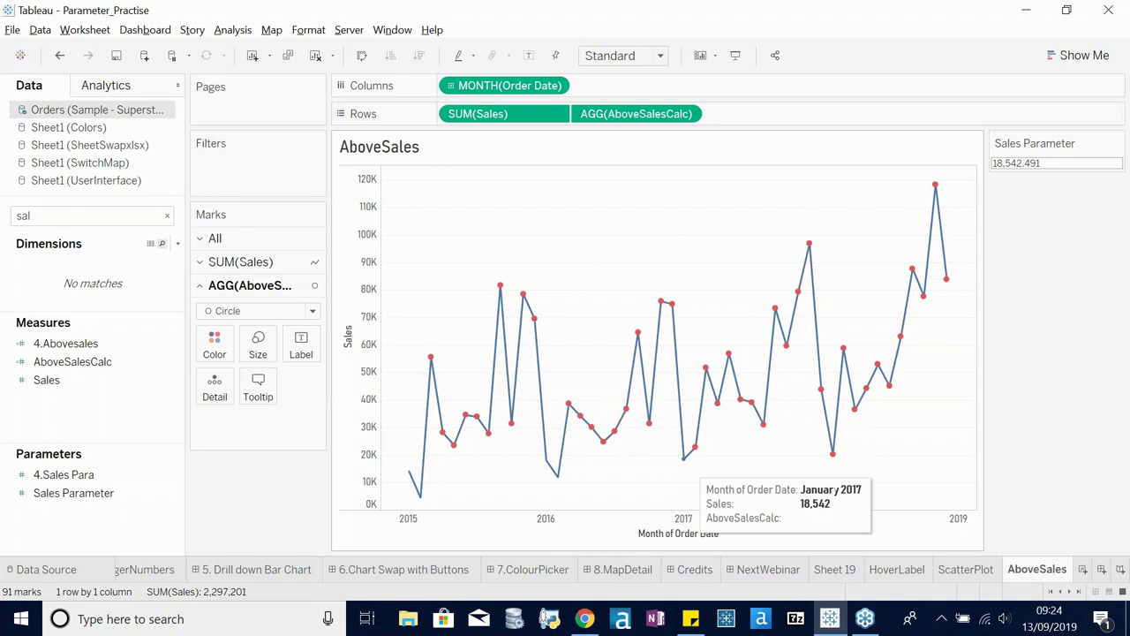
mouse_move(672, 306)
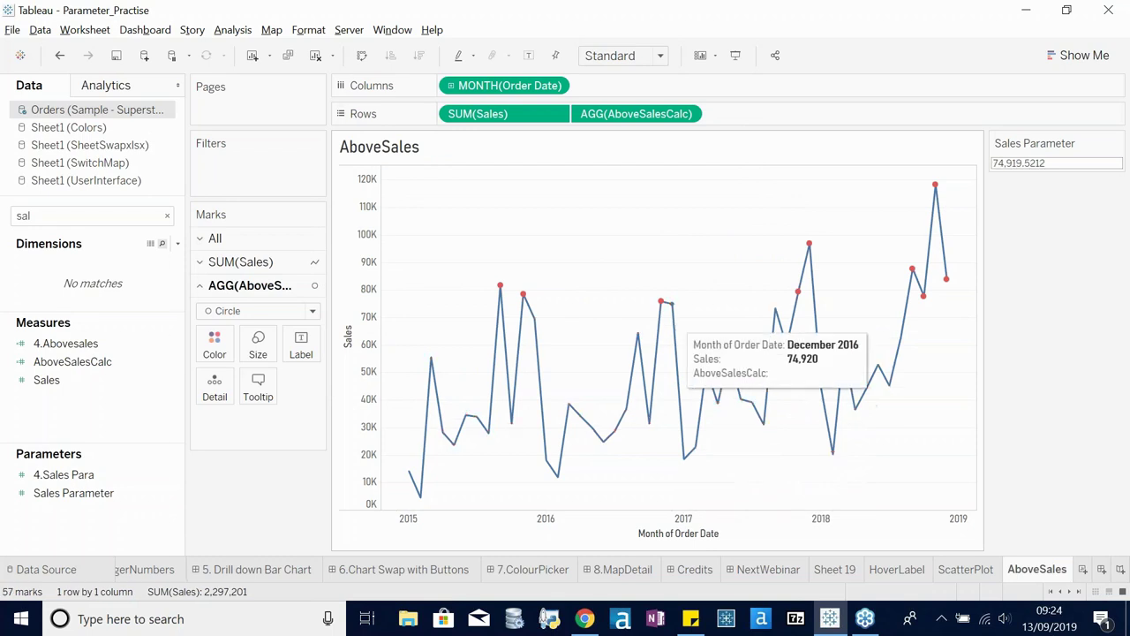
mouse_move(650, 427)
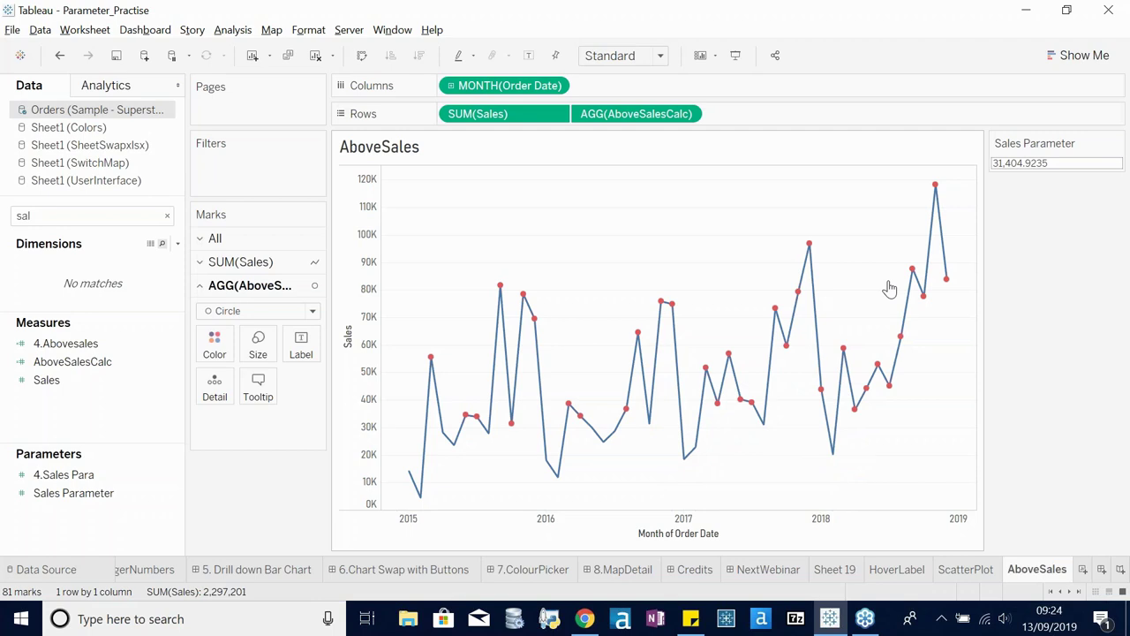
mouse_move(946, 282)
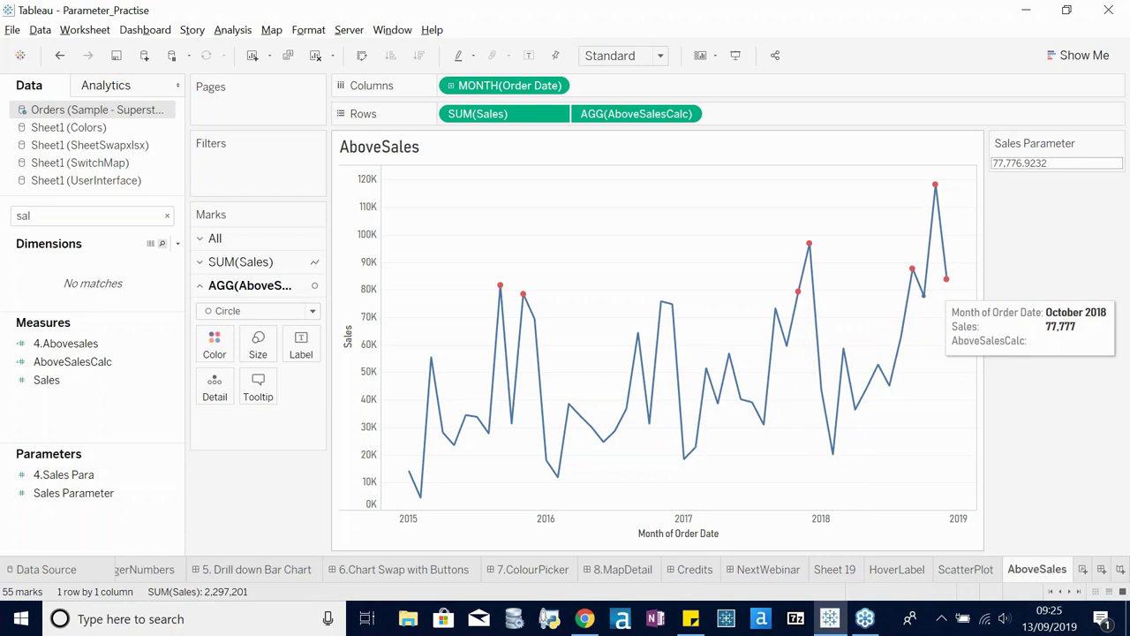
mouse_move(889, 385)
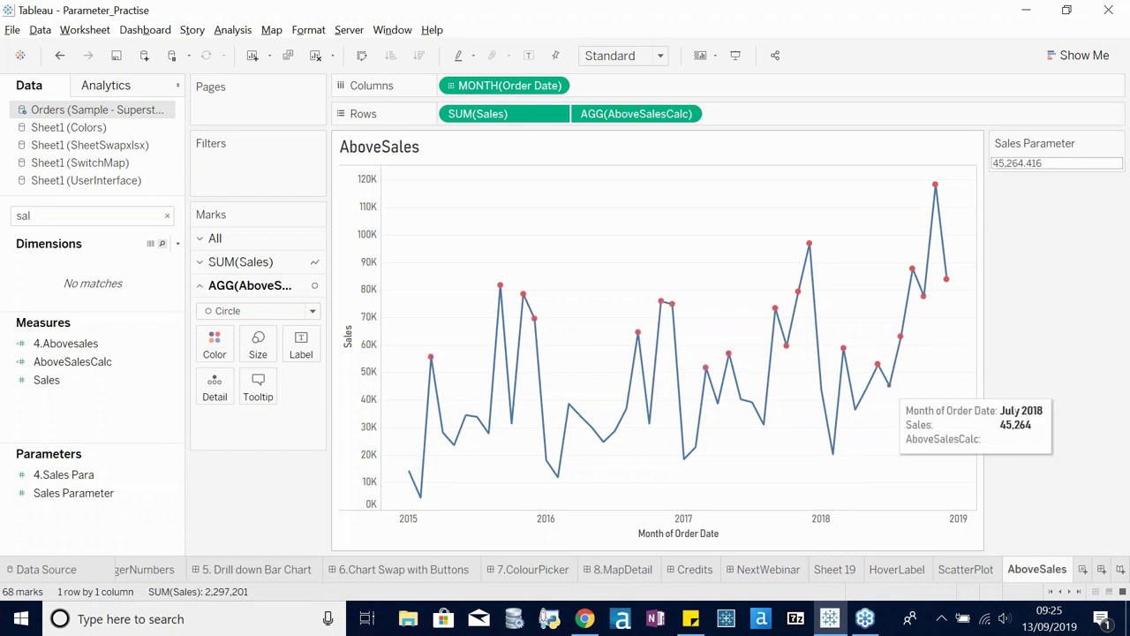
mouse_move(832, 457)
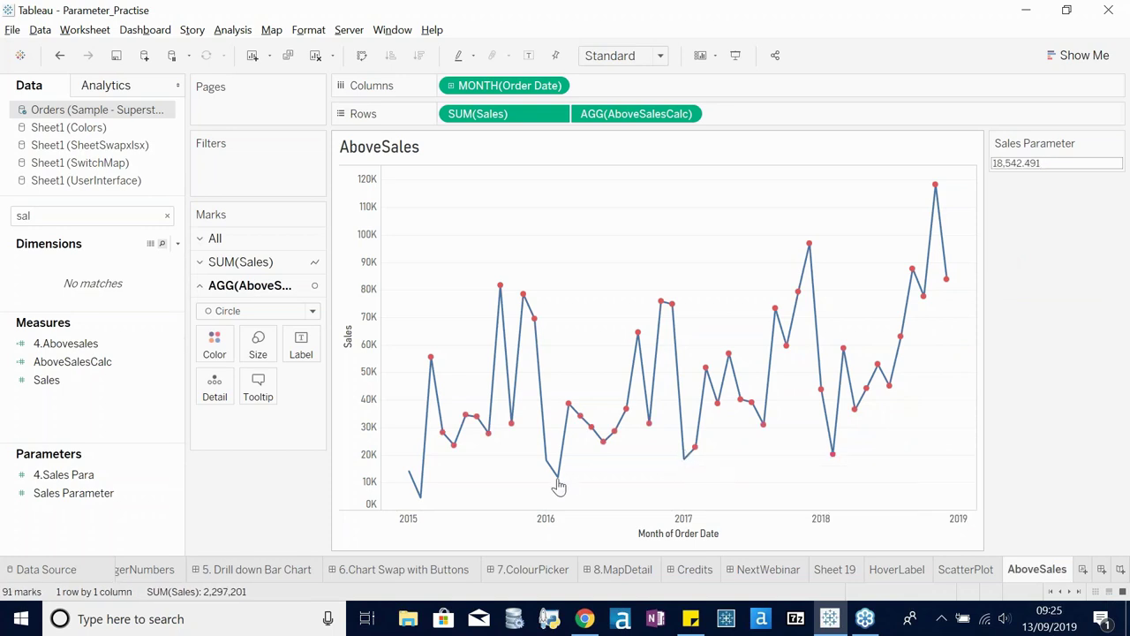
mouse_move(558, 478)
mouse_move(410, 470)
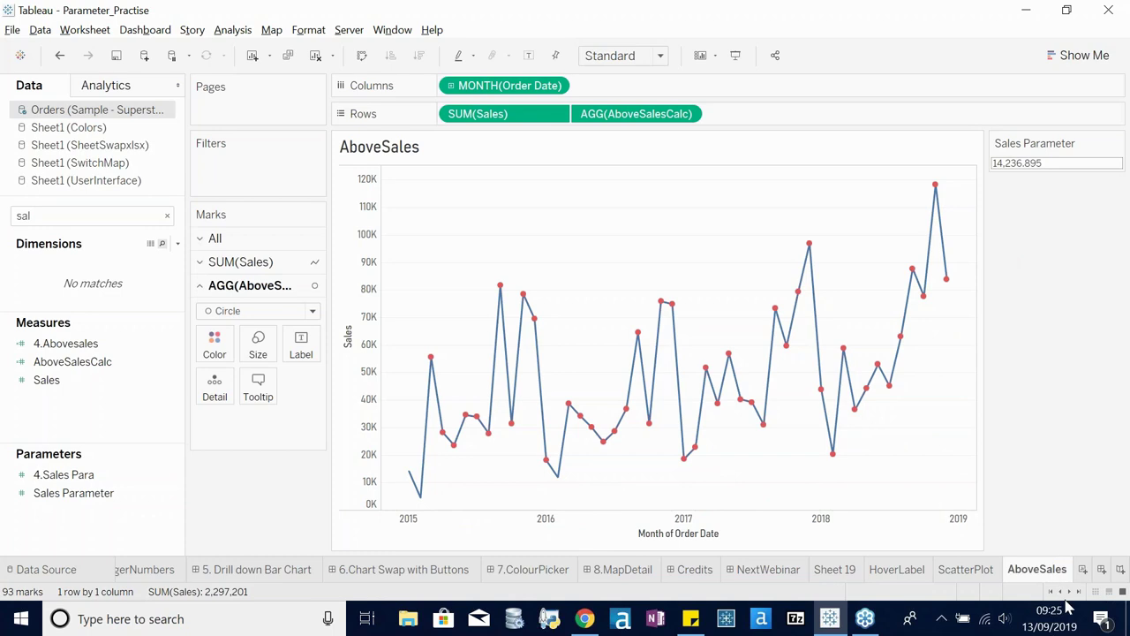
left_click(1060, 593)
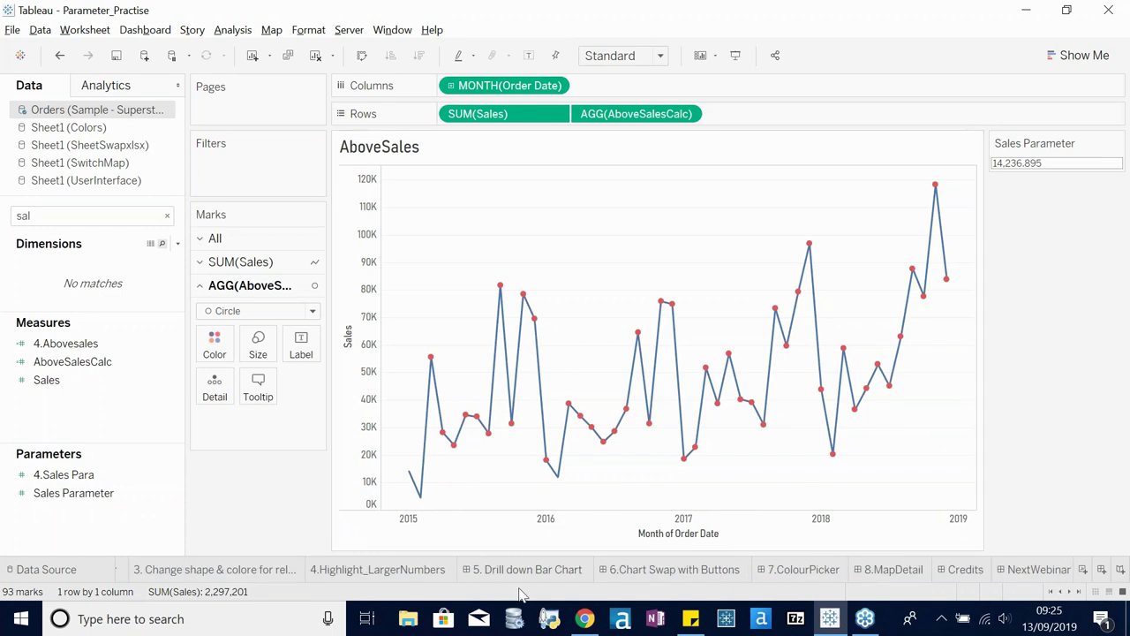
- On the 5. Drill down Bar Chart dashboard, drill Office Supplies, Technology, Furniture, Office Supplies, then Technology
left_click(538, 569)
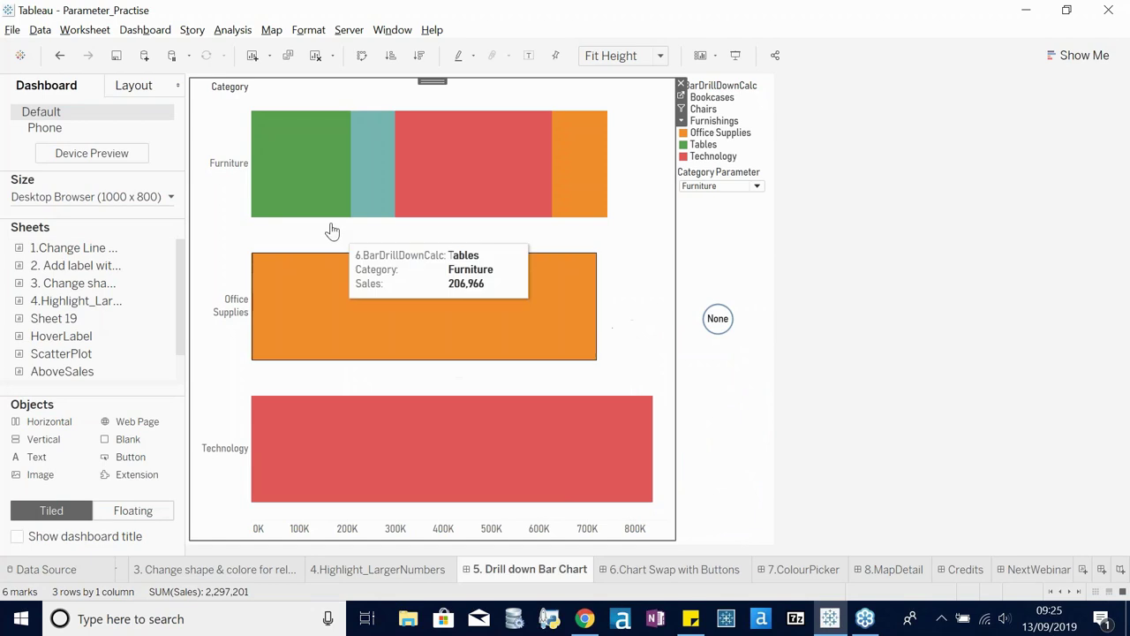
left_click(308, 314)
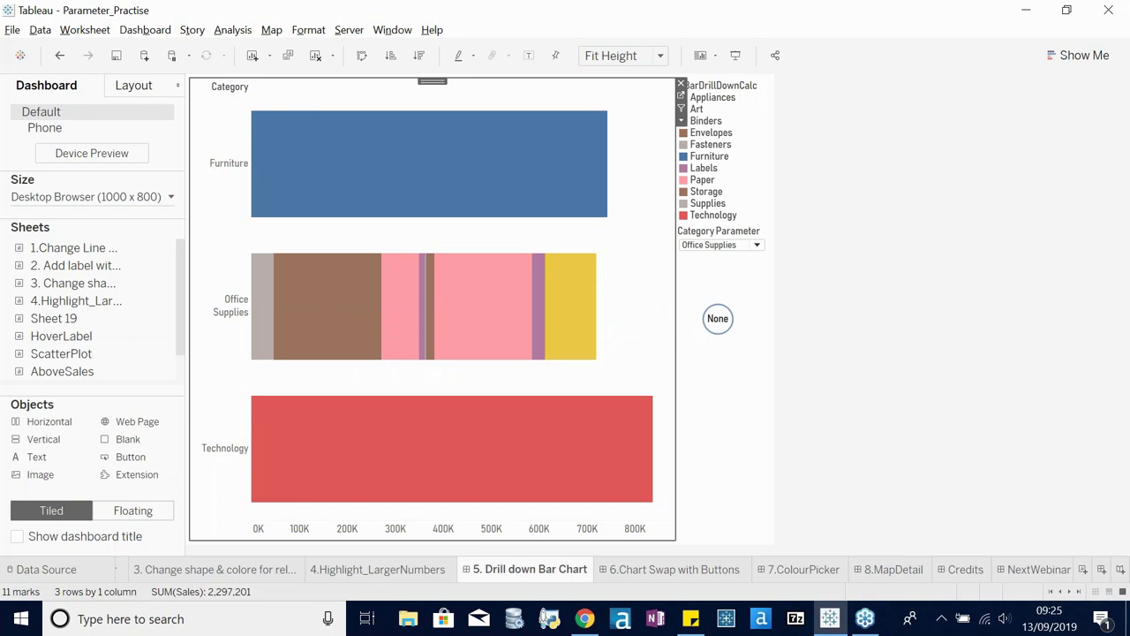
mouse_move(270, 340)
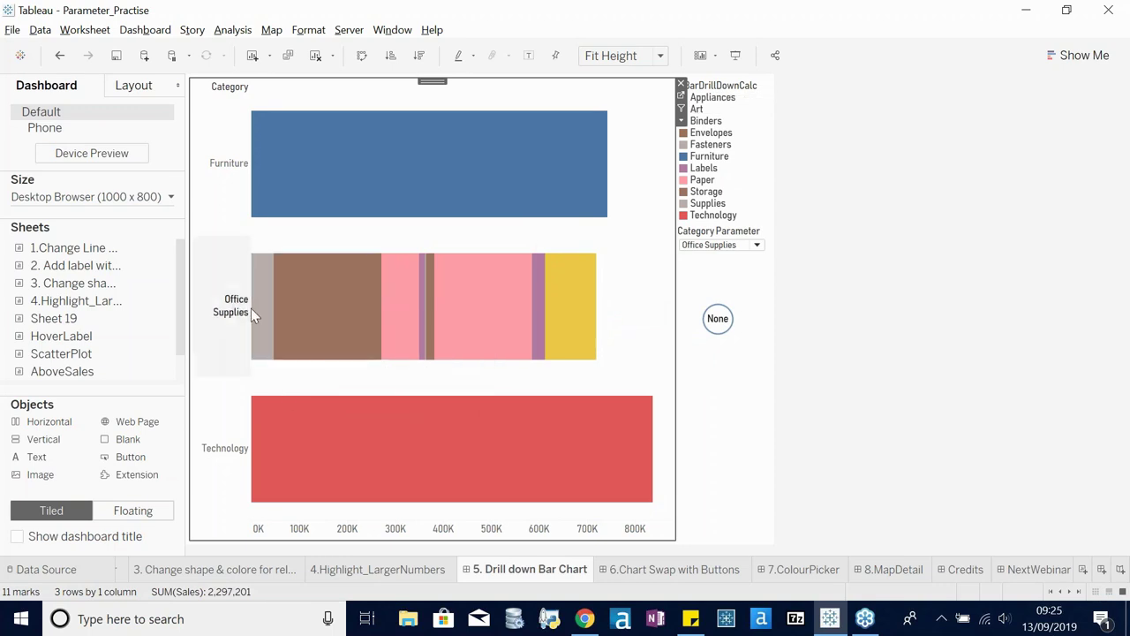
mouse_move(315, 304)
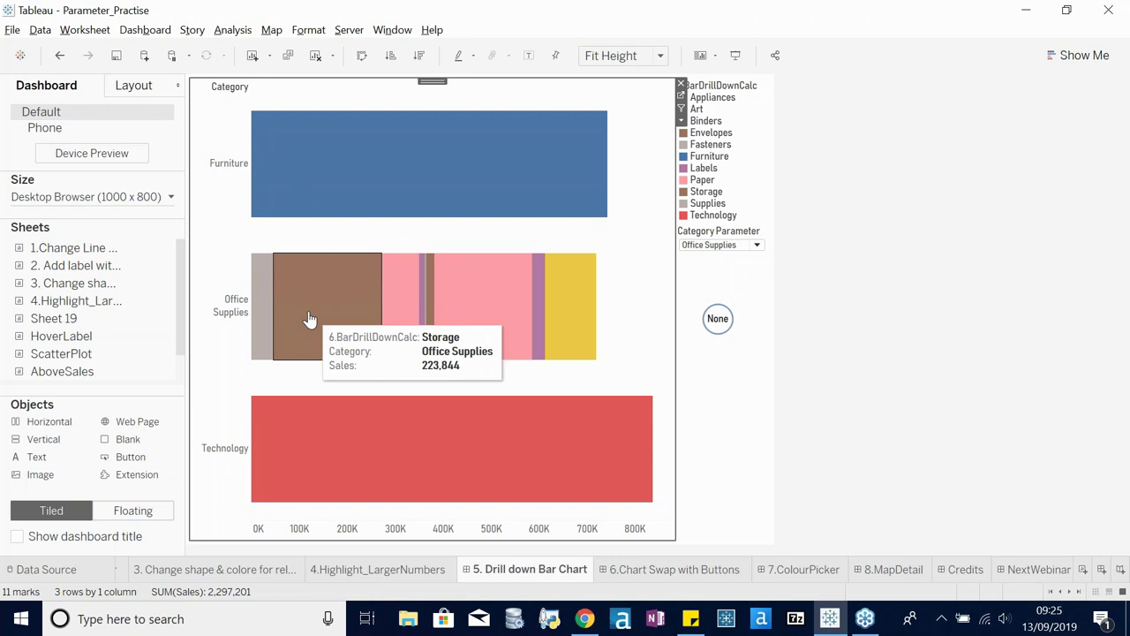
left_click(306, 409)
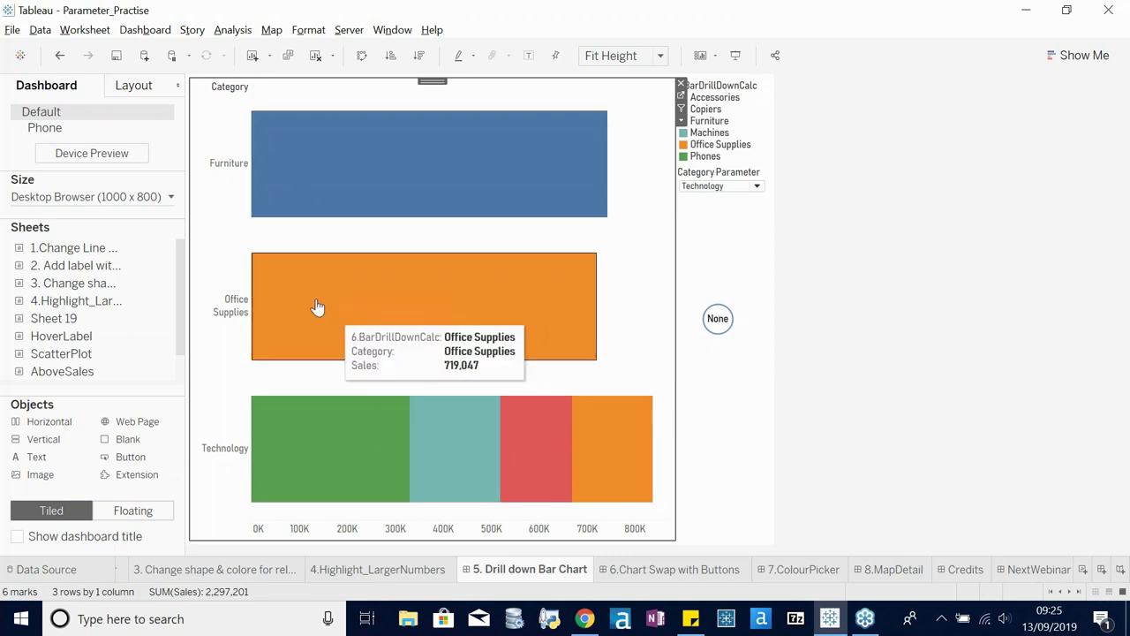
left_click(298, 190)
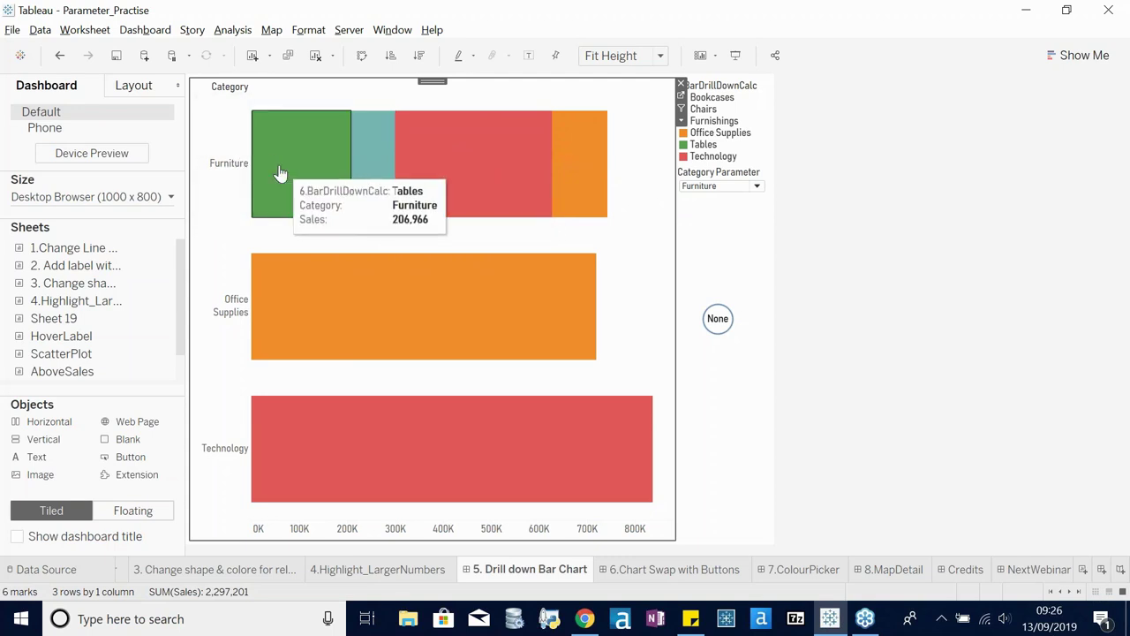
left_click(343, 296)
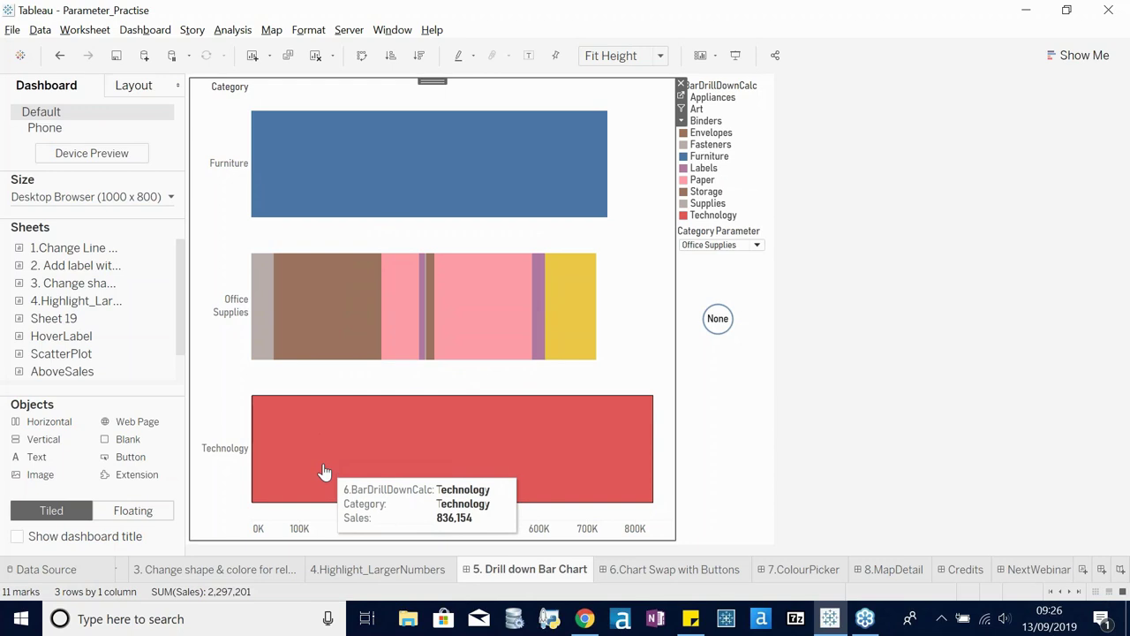
left_click(324, 472)
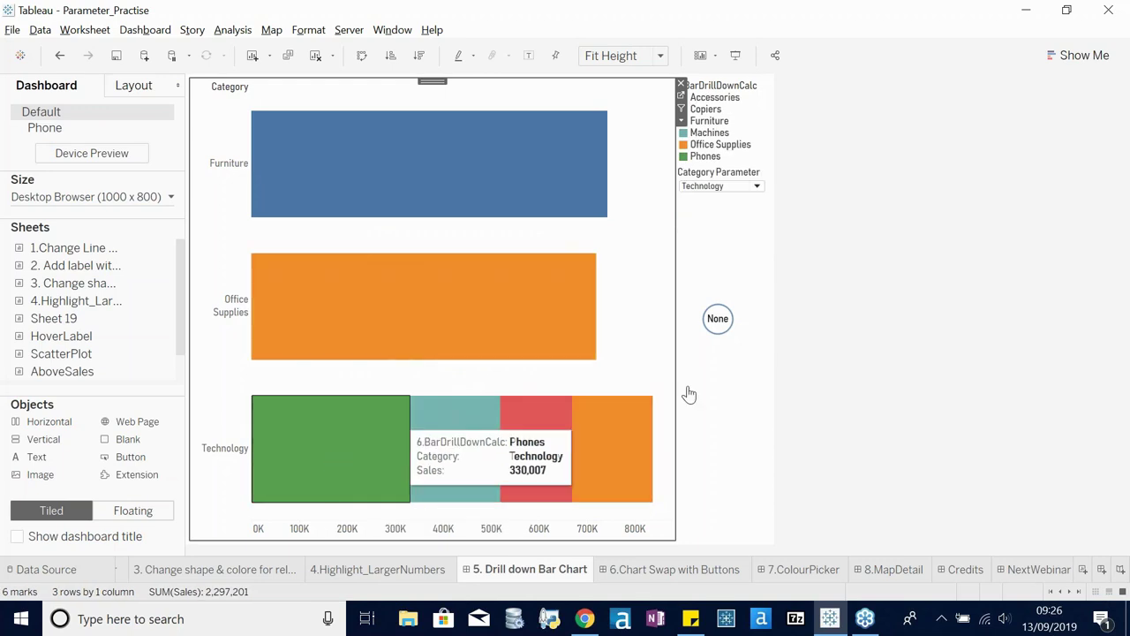
- Reset to None, test drilling Furniture, Office Supplies and Technology, then reset to None again
left_click(719, 321)
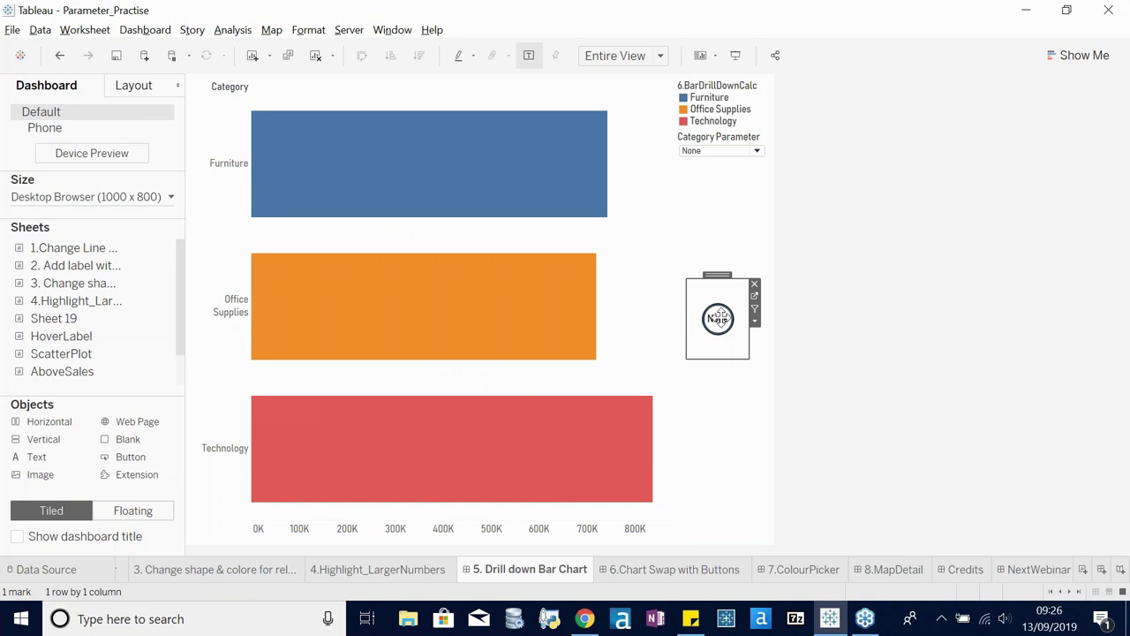
left_click(375, 172)
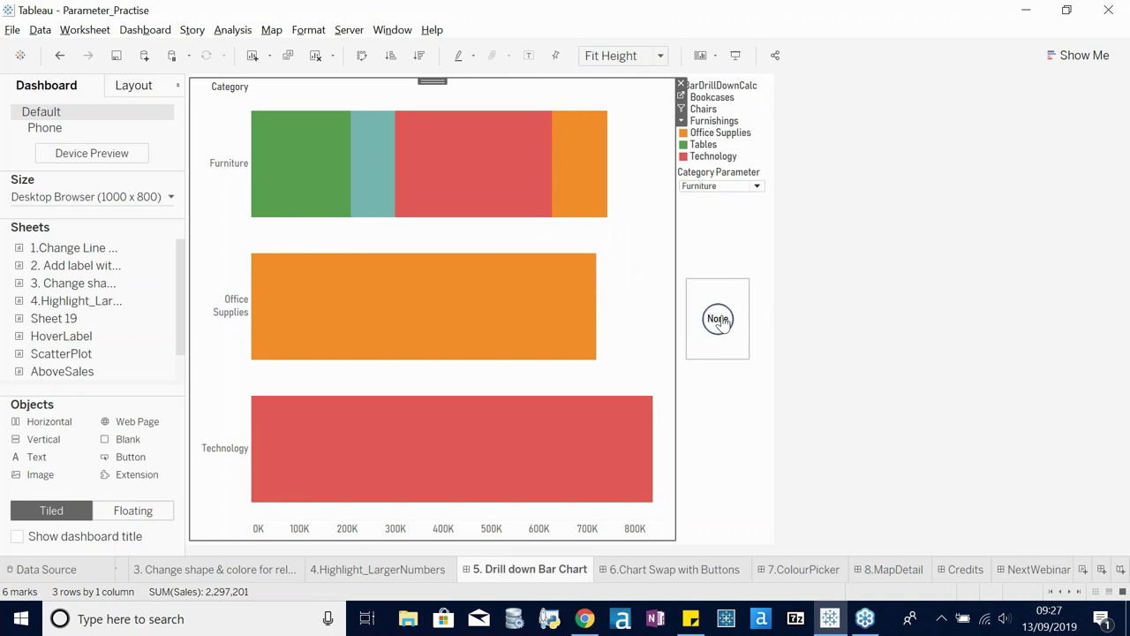
left_click(454, 298)
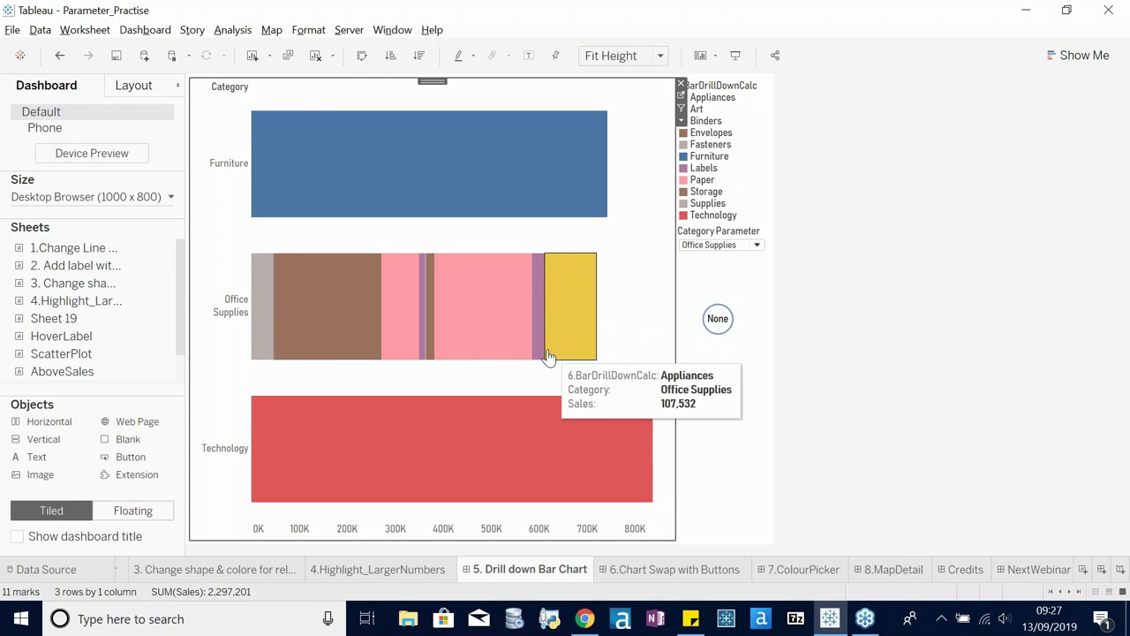
left_click(424, 462)
left_click(718, 318)
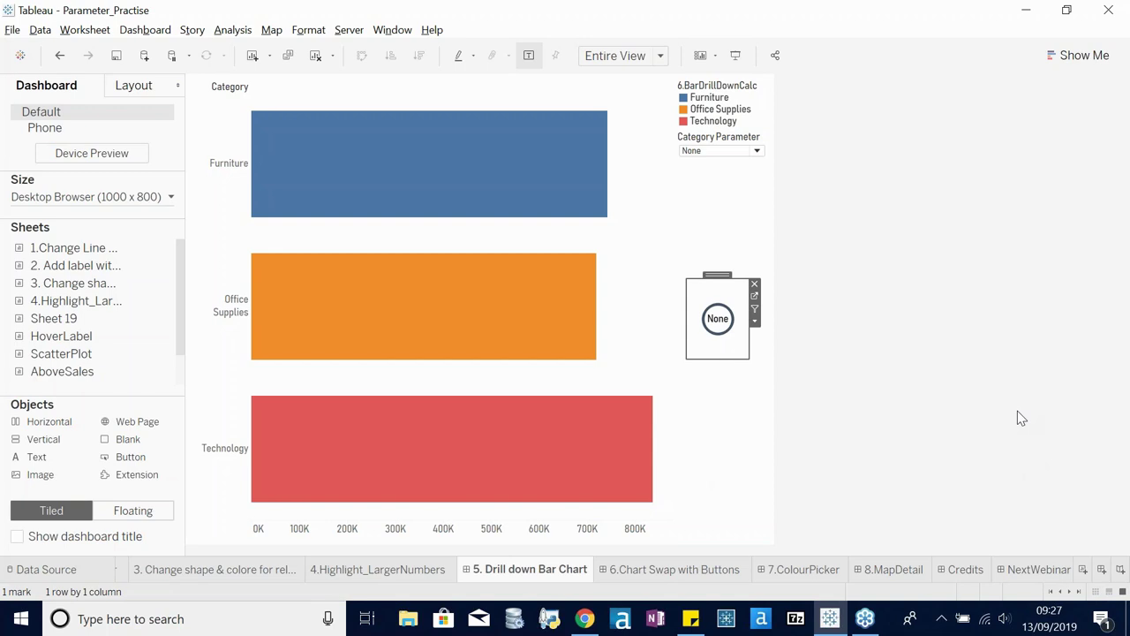
- Add a new worksheet and rename it DrillDownBar
left_click(1082, 569)
right_click(1045, 566)
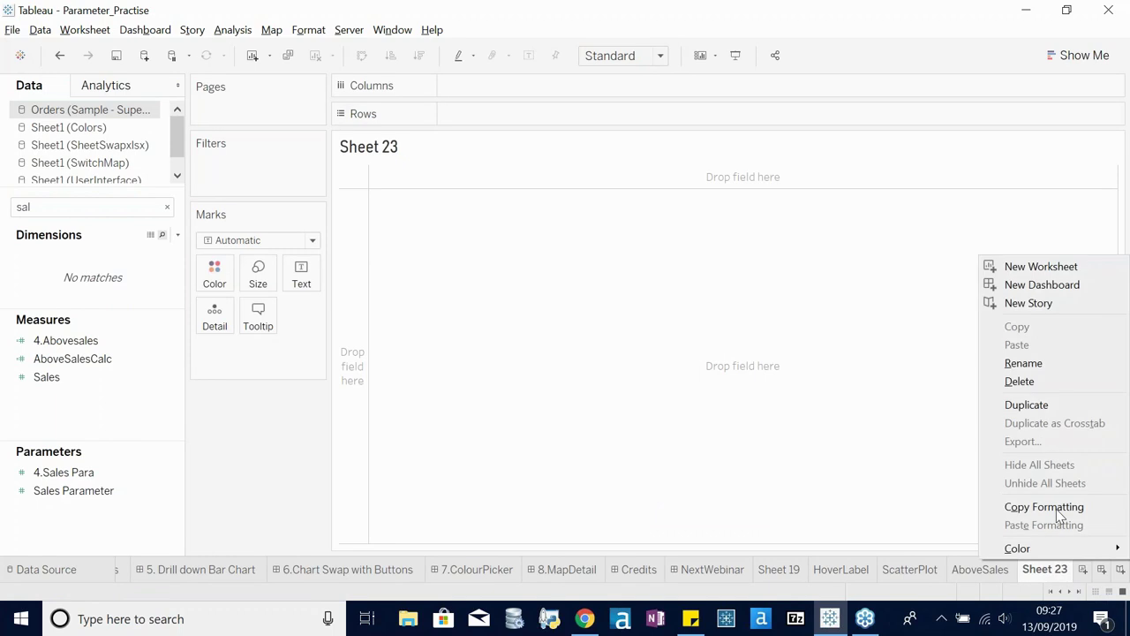
left_click(1038, 368)
type("Drive")
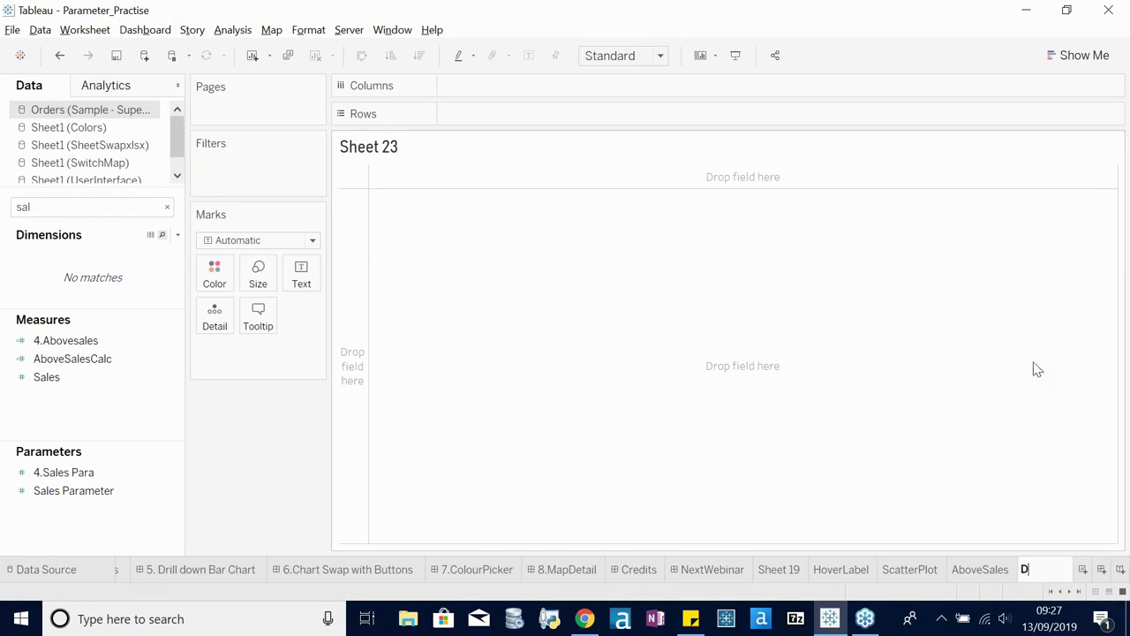
key("BackSpace")
key("BackSpace")
key("BackSpace")
type("illDownBar")
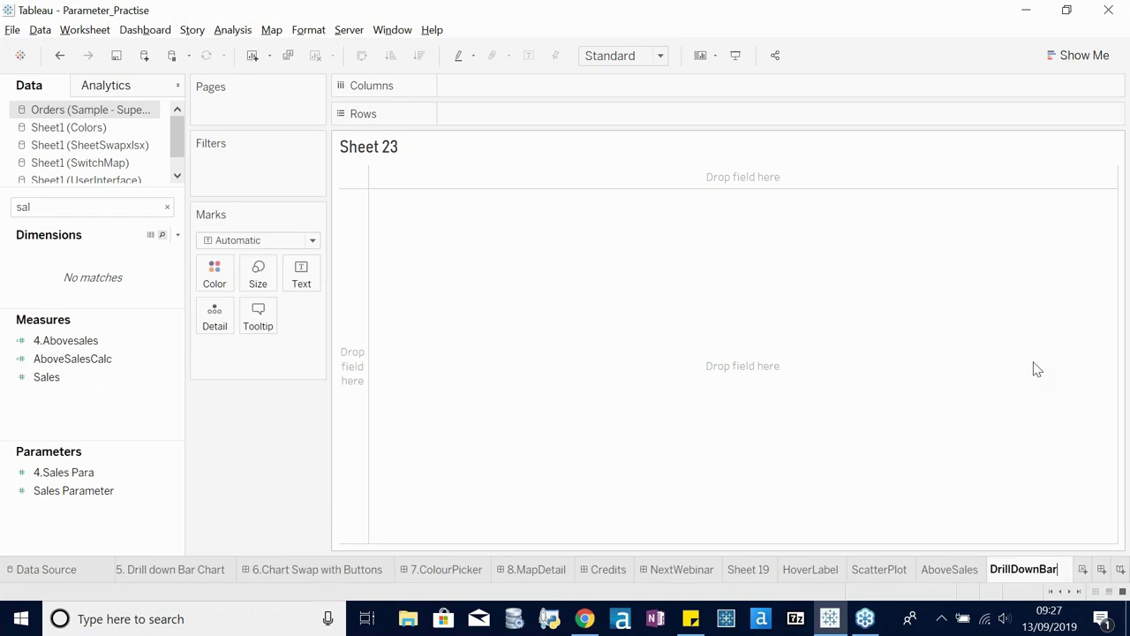
key("Return")
- Put Sales on Columns and Category on Rows, fitting the chart to Entire View
left_click(168, 207)
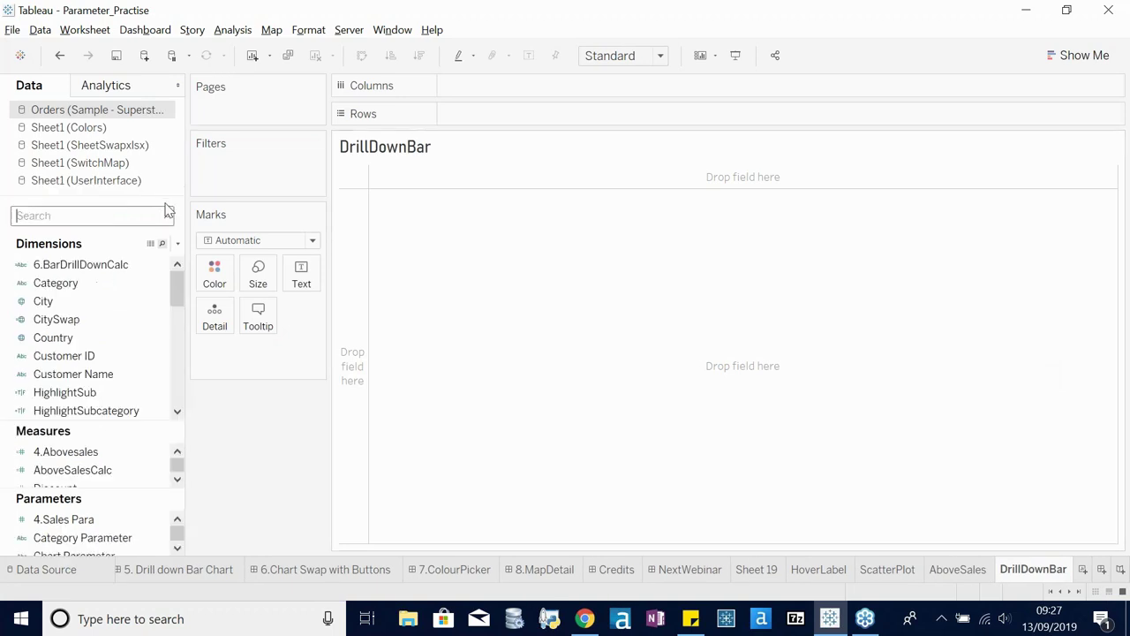
type("sal")
left_click(112, 365)
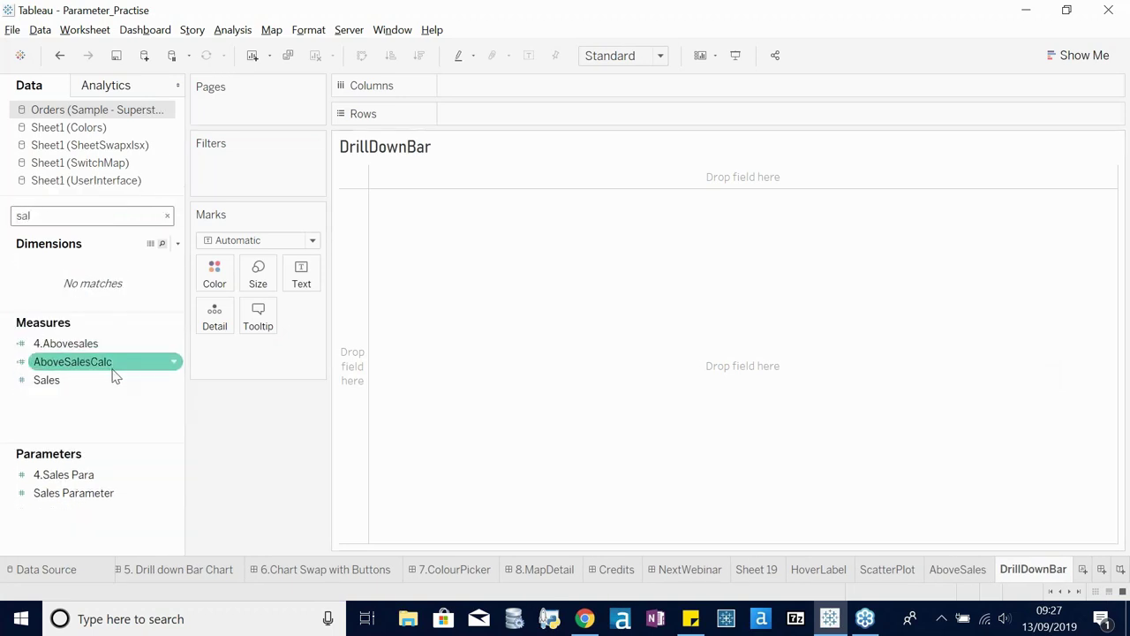
left_click_drag(106, 377, 518, 103)
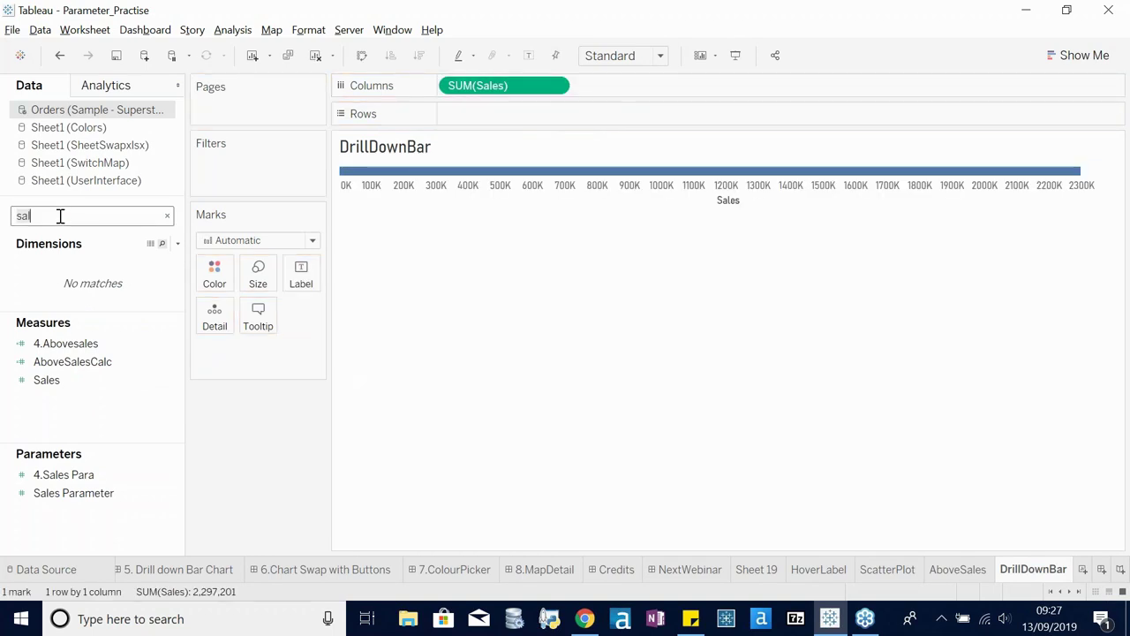
type("cat")
left_click_drag(53, 264, 488, 124)
left_click(622, 55)
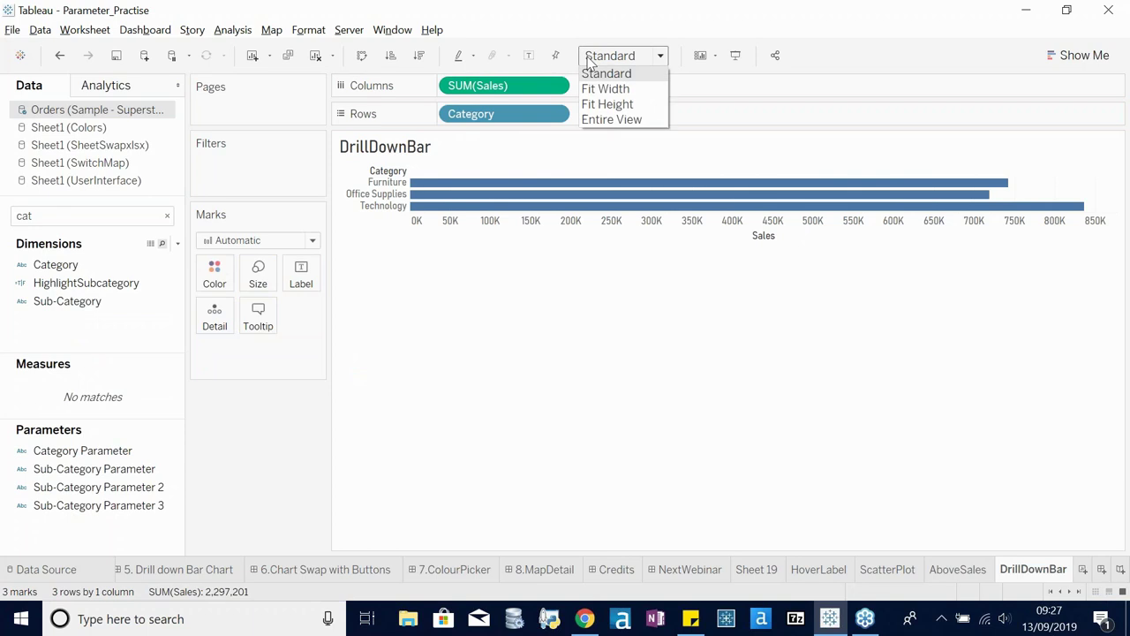
left_click(608, 119)
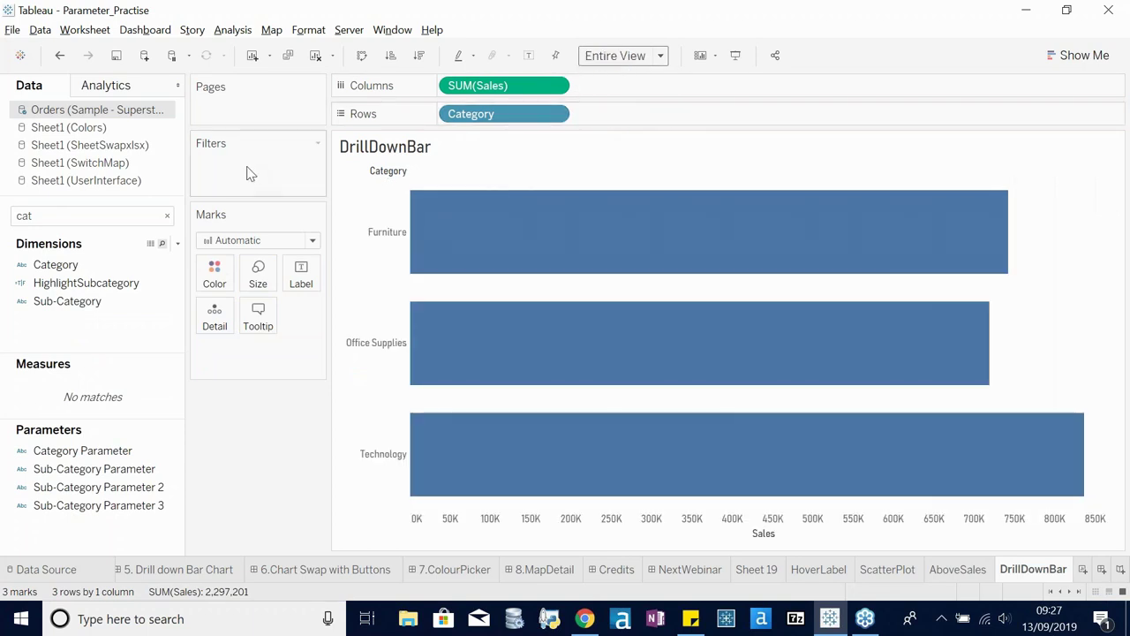
- Create Category Parameter 2 from the Category field and show its parameter control
left_click(166, 216)
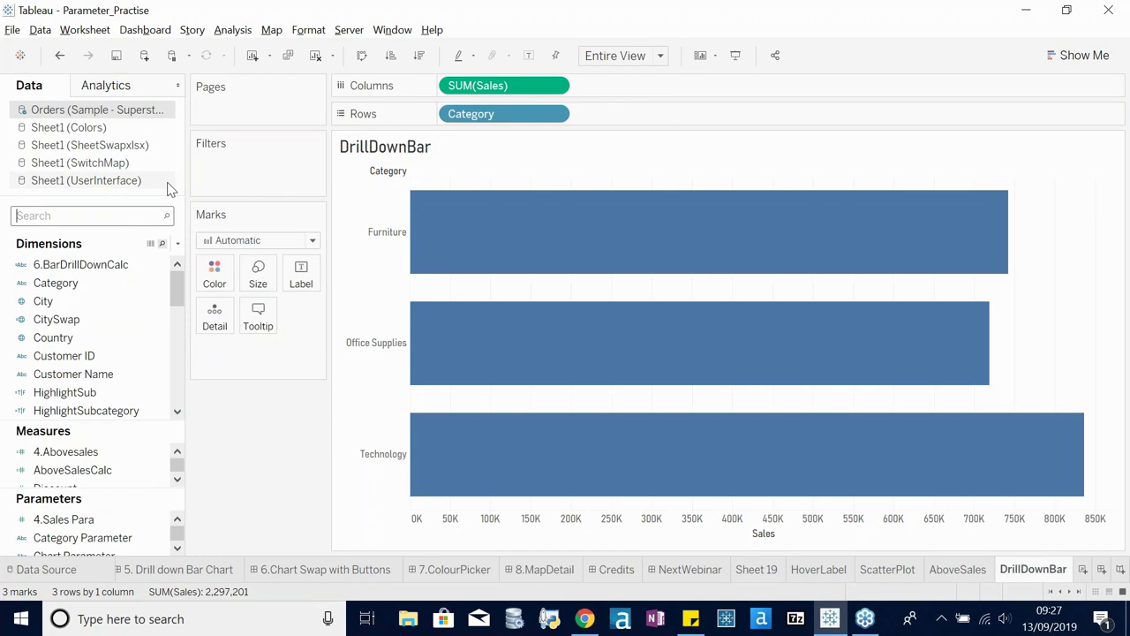
left_click(177, 244)
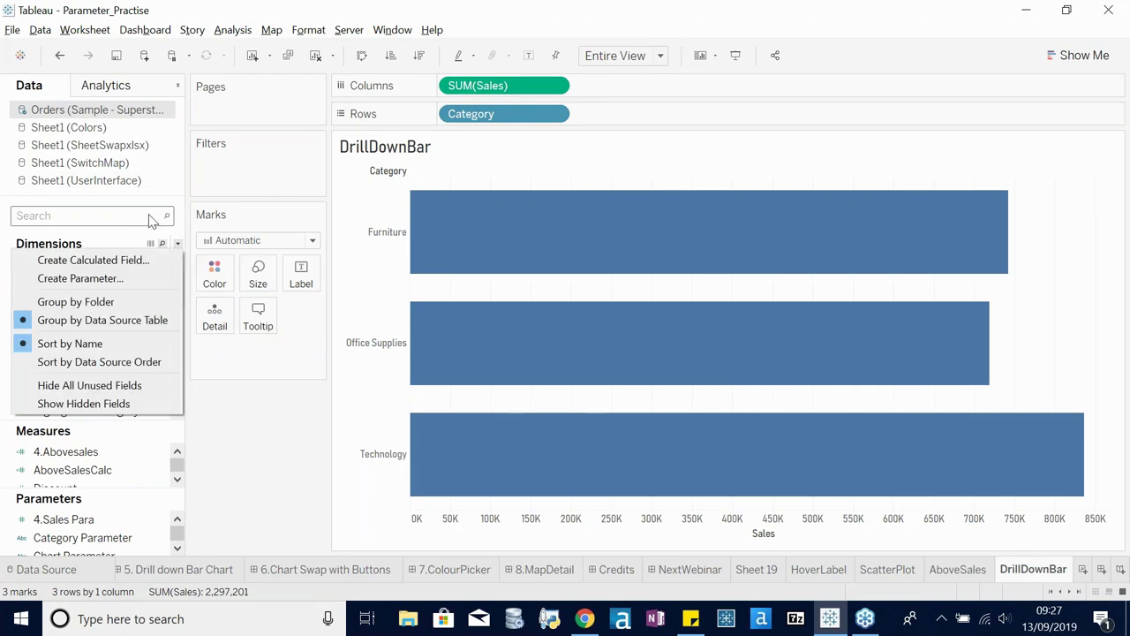
left_click(151, 218)
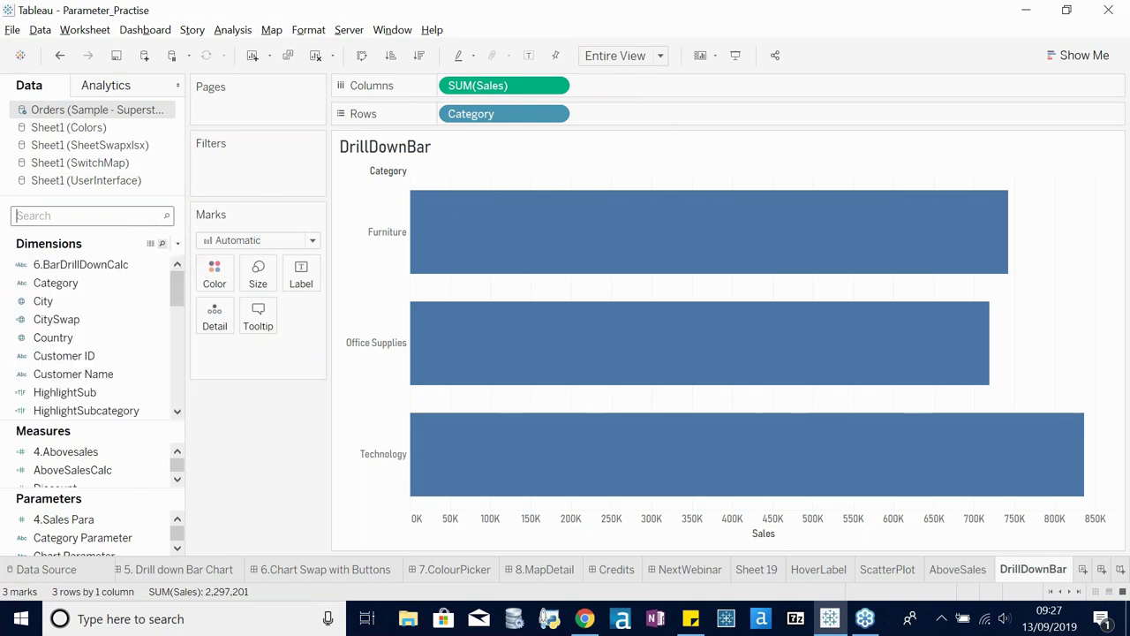
right_click(161, 283)
mouse_move(217, 412)
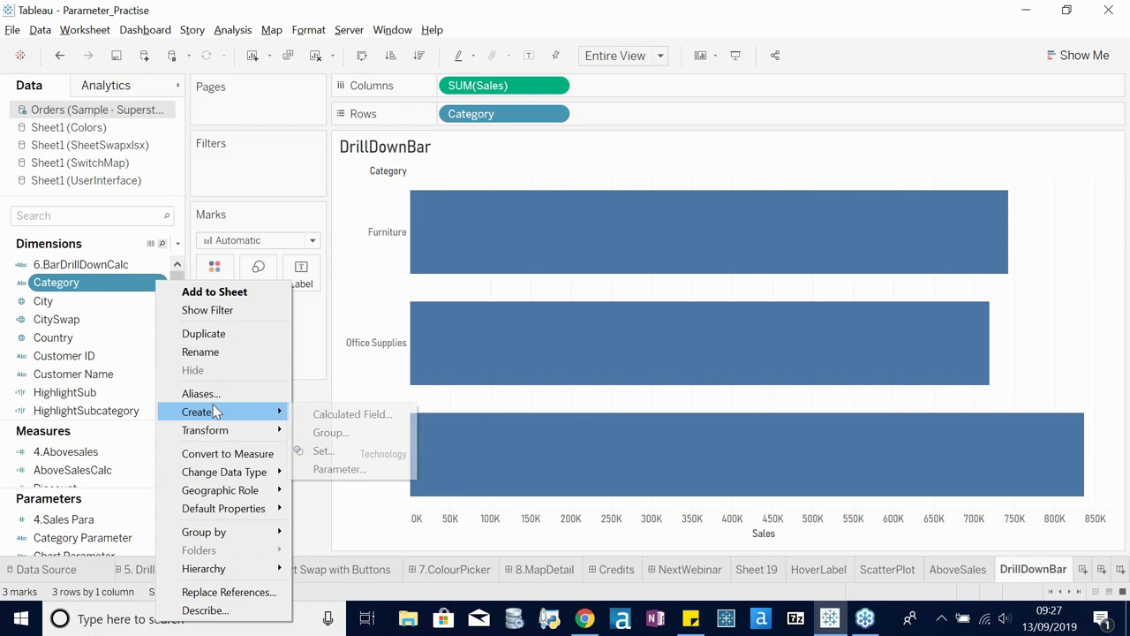
left_click(341, 467)
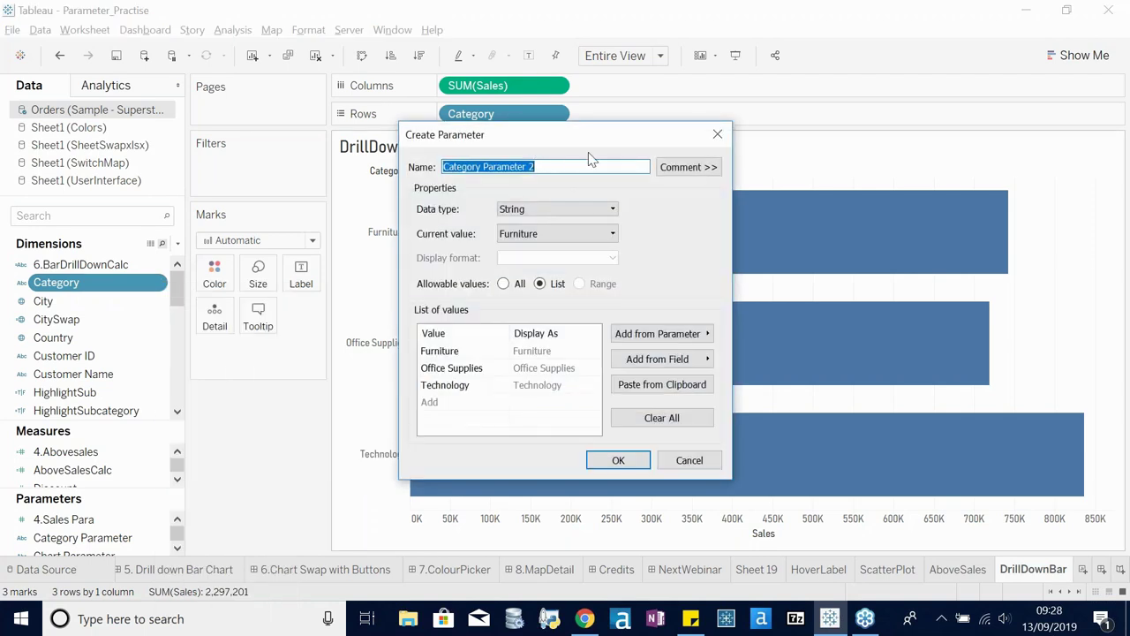
left_click(620, 457)
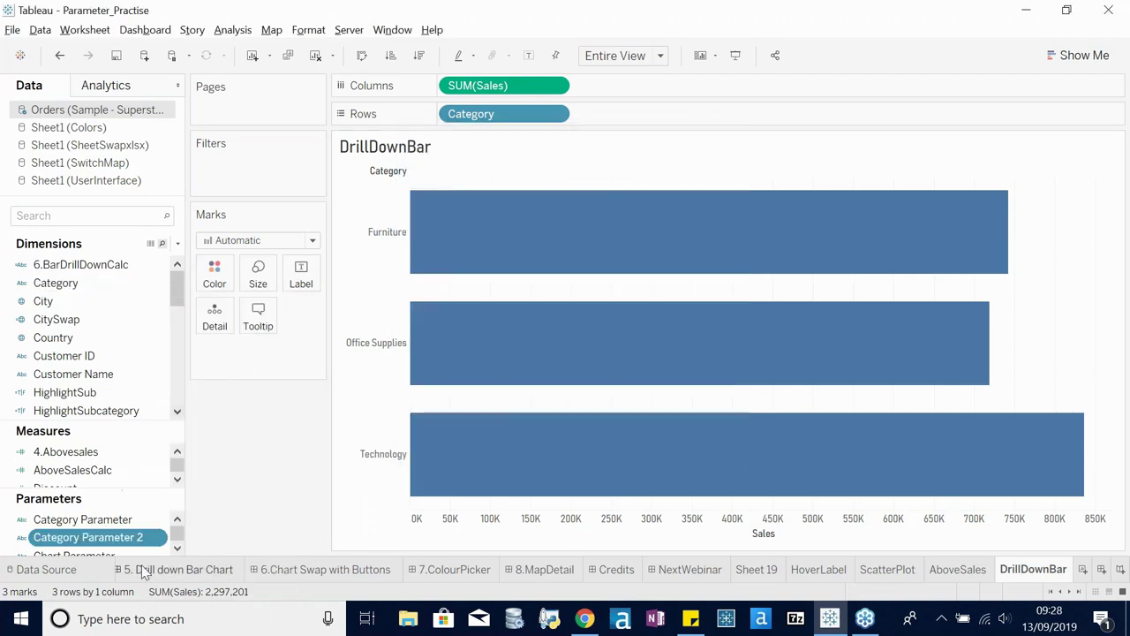
right_click(145, 538)
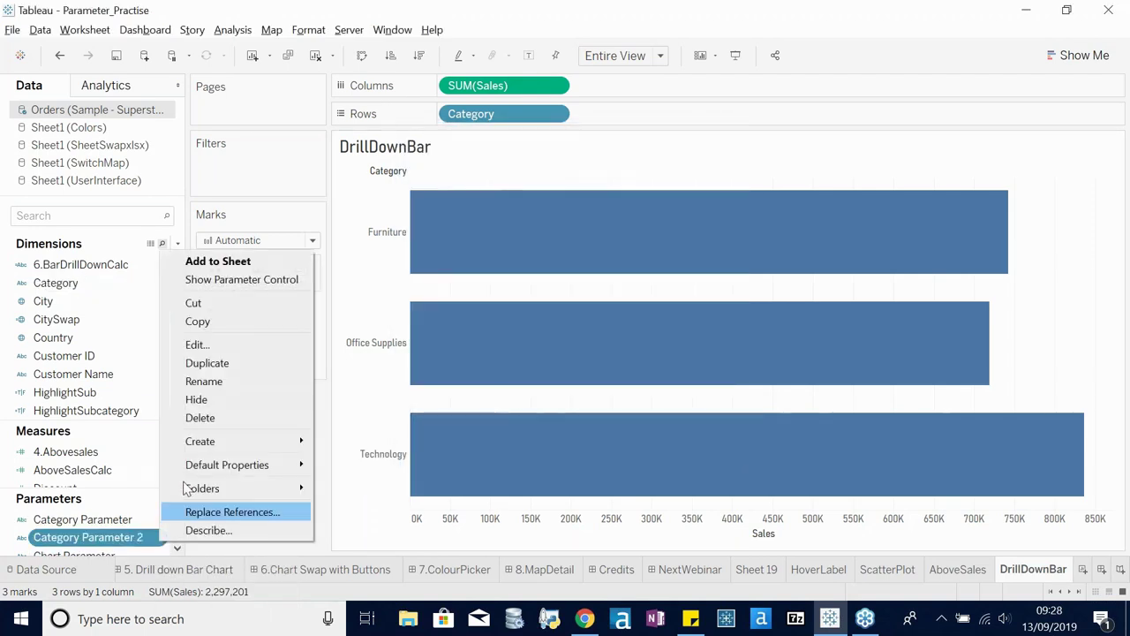
left_click(255, 280)
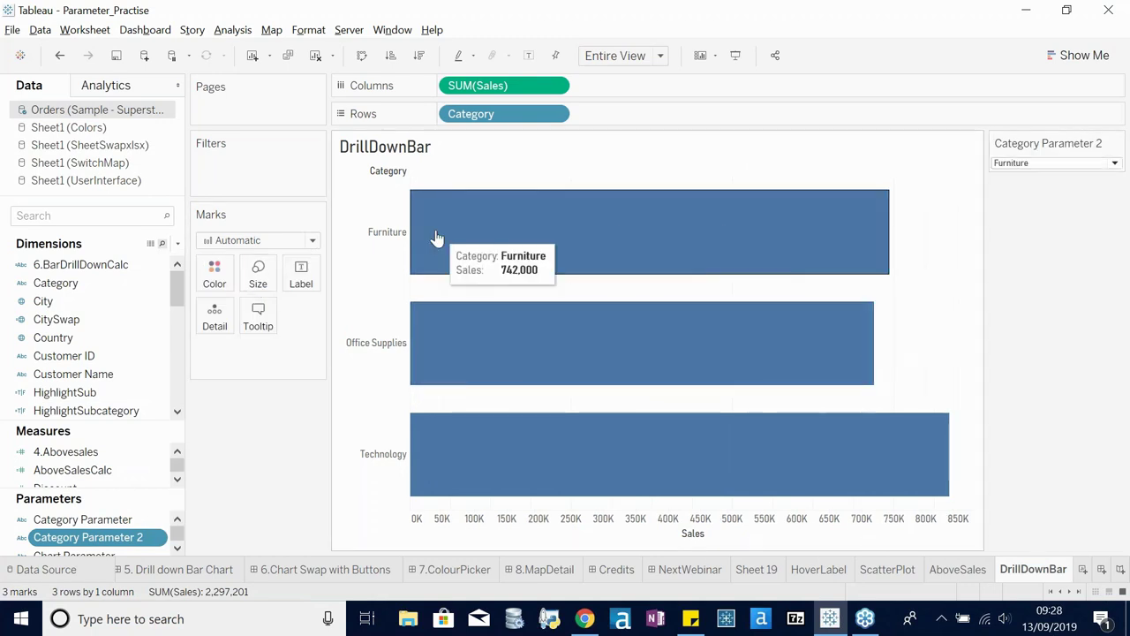
- Start a new calculated field with IF [Category Parameter 2] = [Category]
left_click(178, 244)
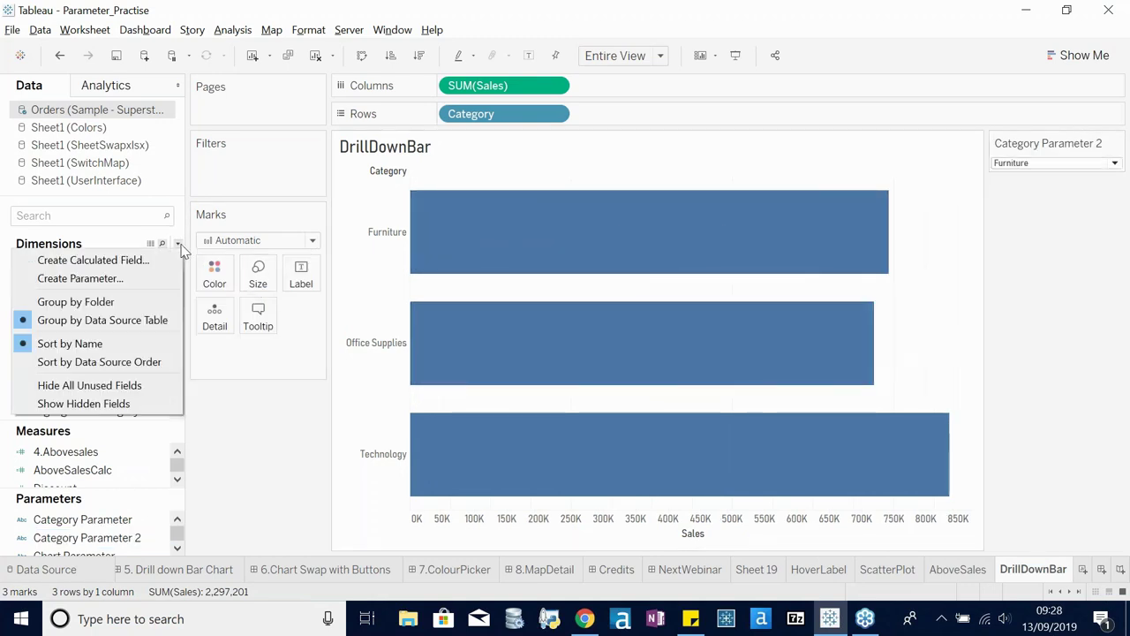
left_click(144, 258)
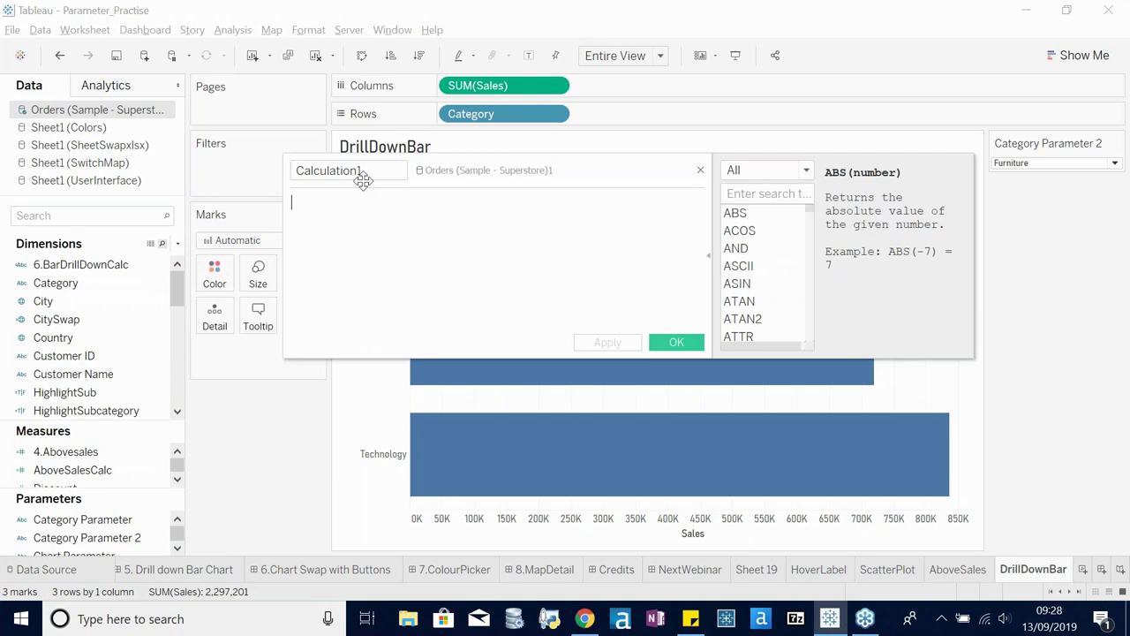
left_click_drag(439, 163, 503, 270)
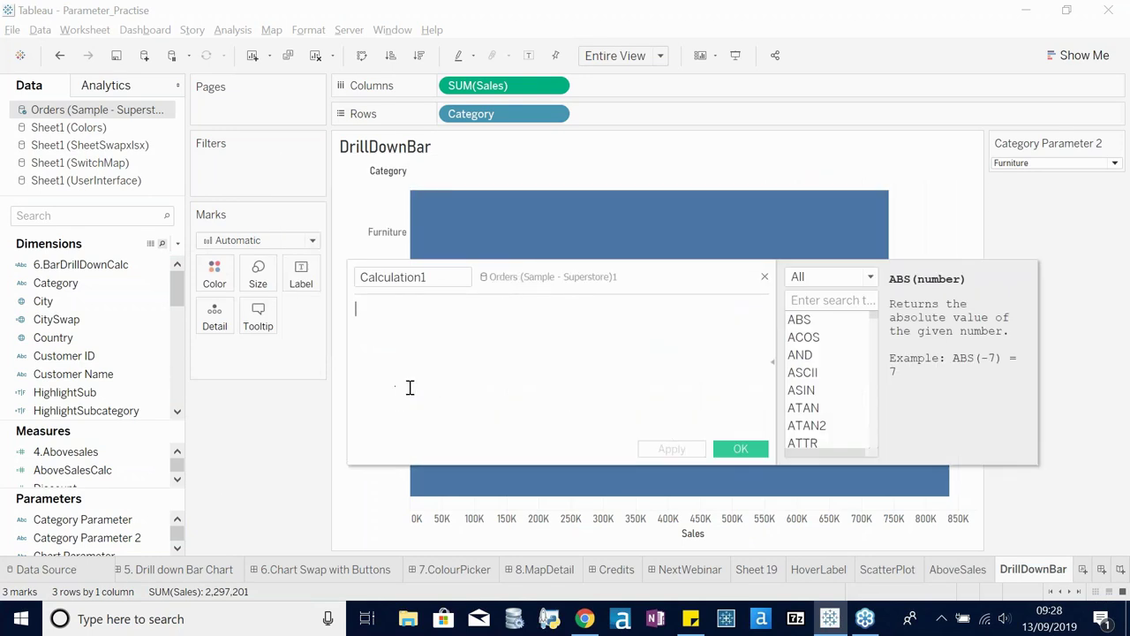
type("if")
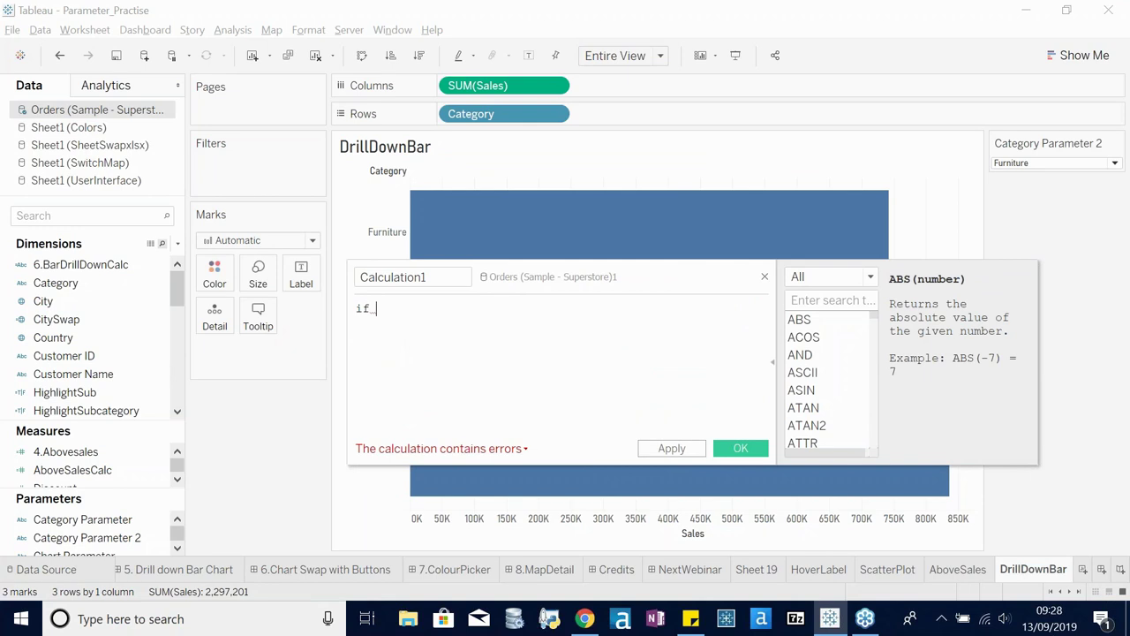
left_click_drag(87, 537, 424, 377)
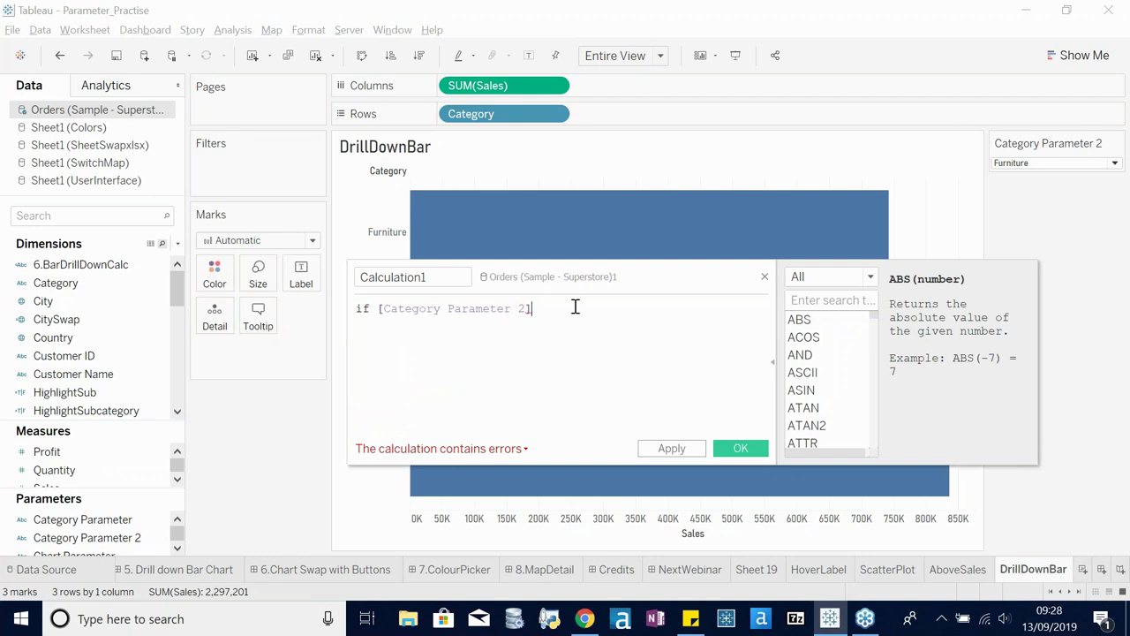
type("th")
key("BackSpace")
key("BackSpace")
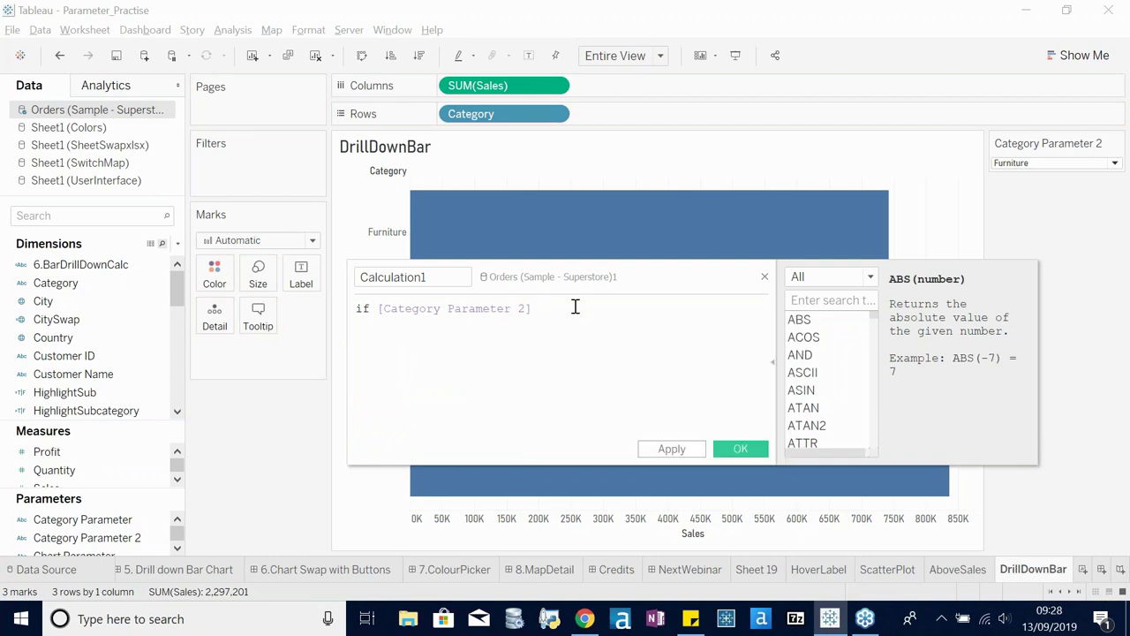
type("= cat")
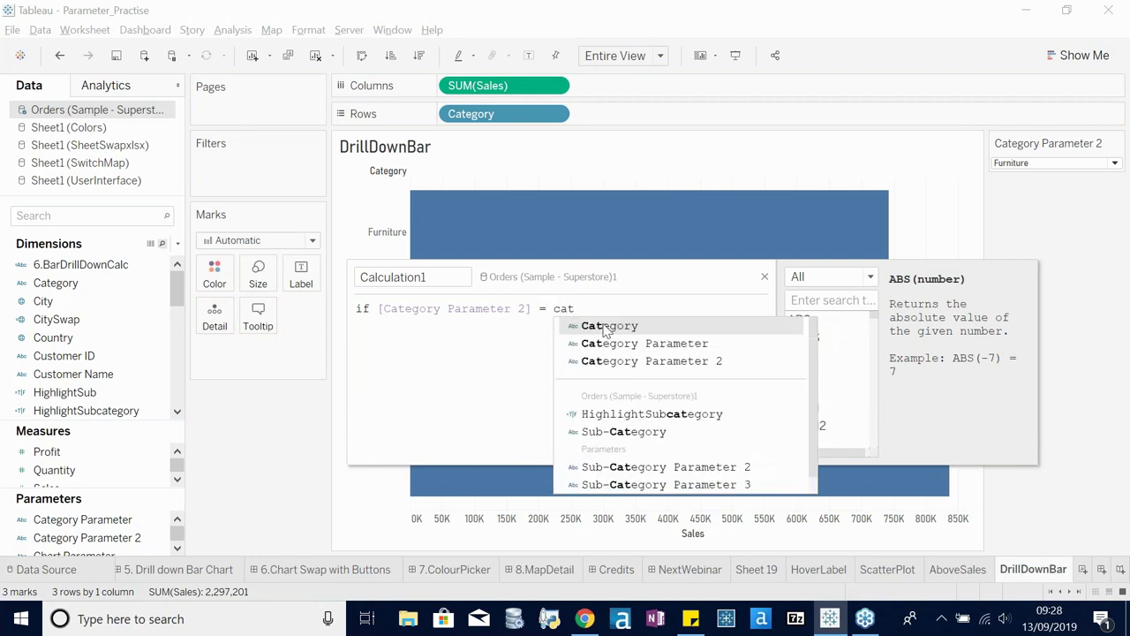
left_click(606, 327)
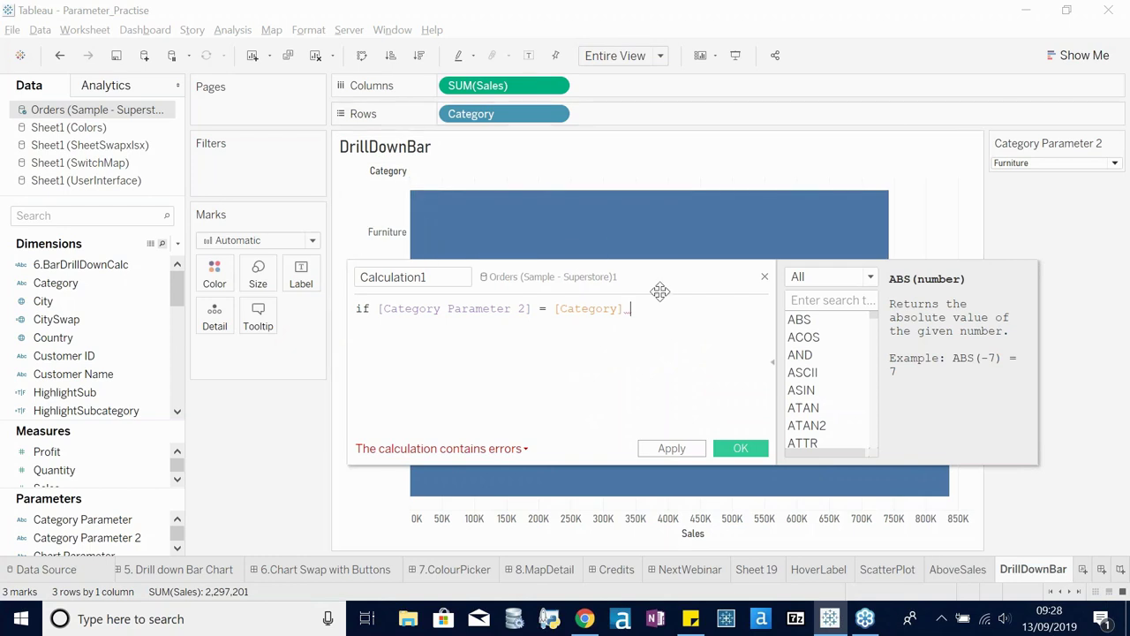
- Complete the formula with THEN [Sub-Category] ELSE [Category] END
type("then sub")
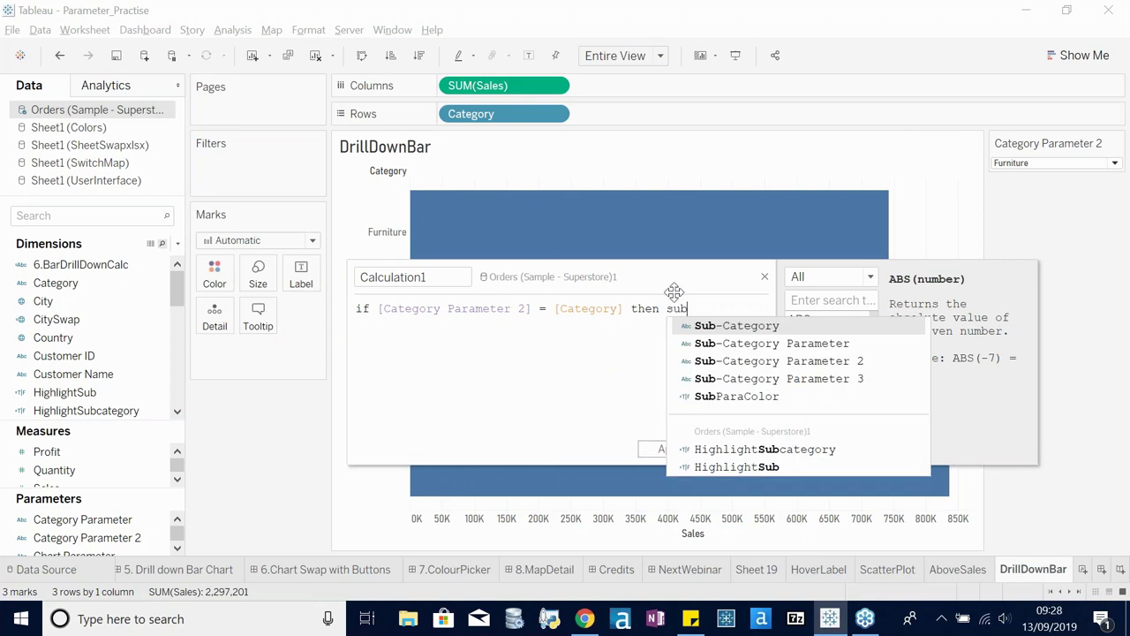
key("Return")
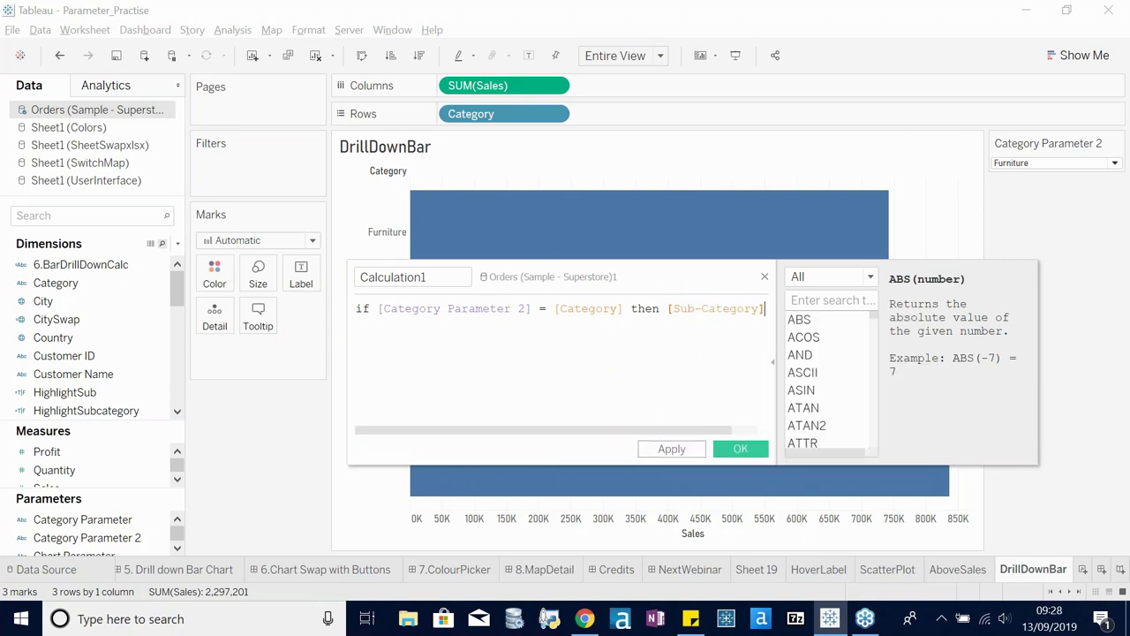
key("Return")
type("els")
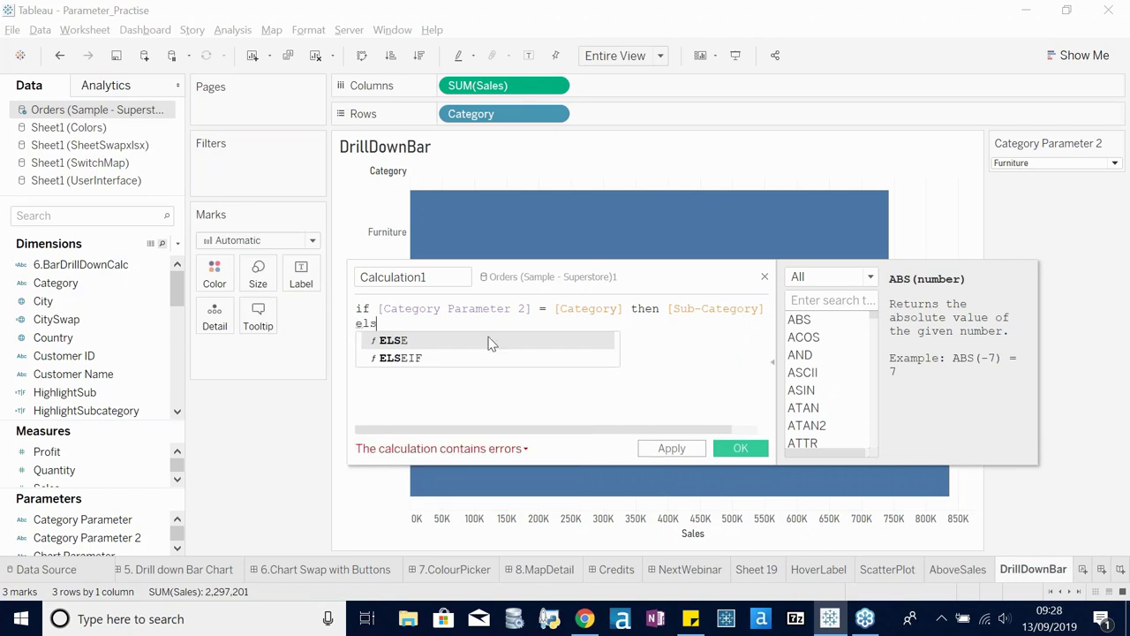
key("Return")
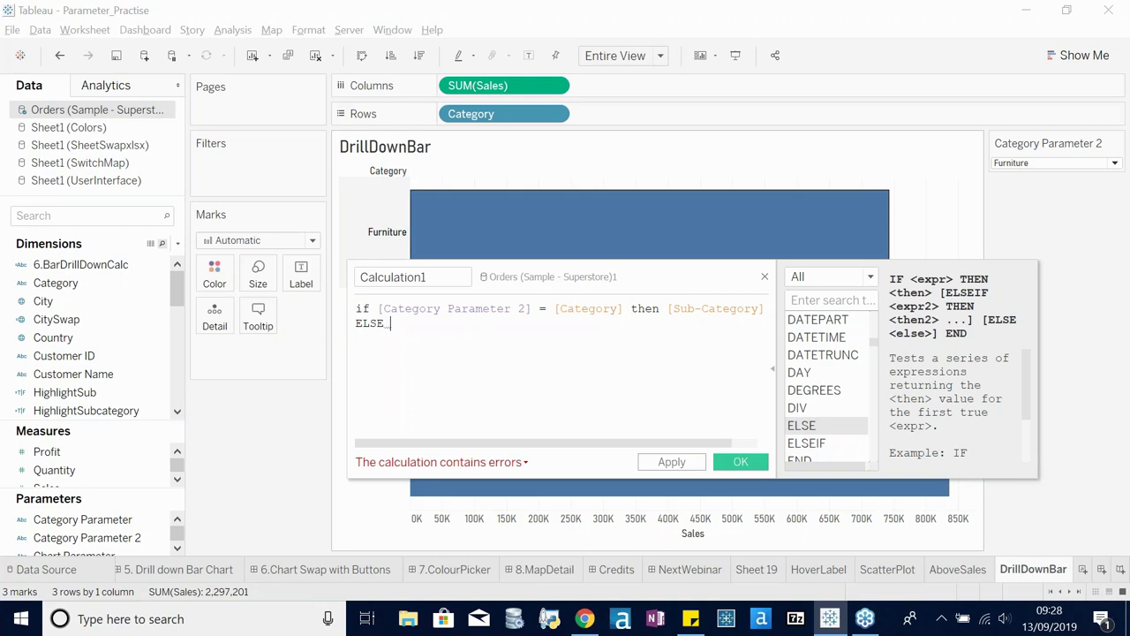
left_click_drag(556, 278, 545, 404)
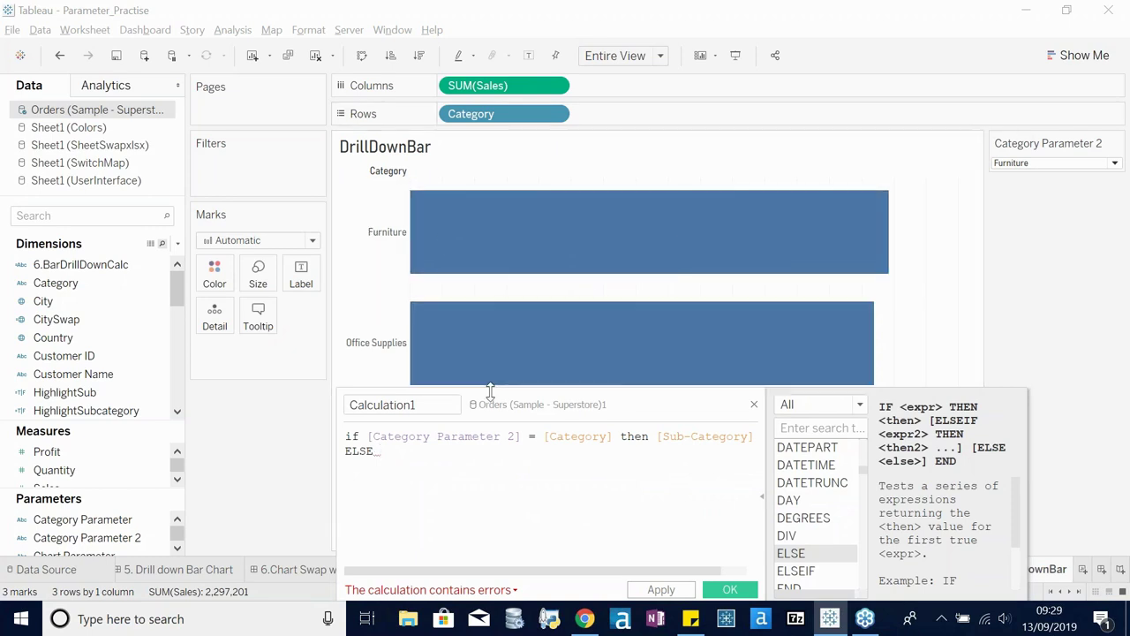
left_click_drag(498, 405, 513, 285)
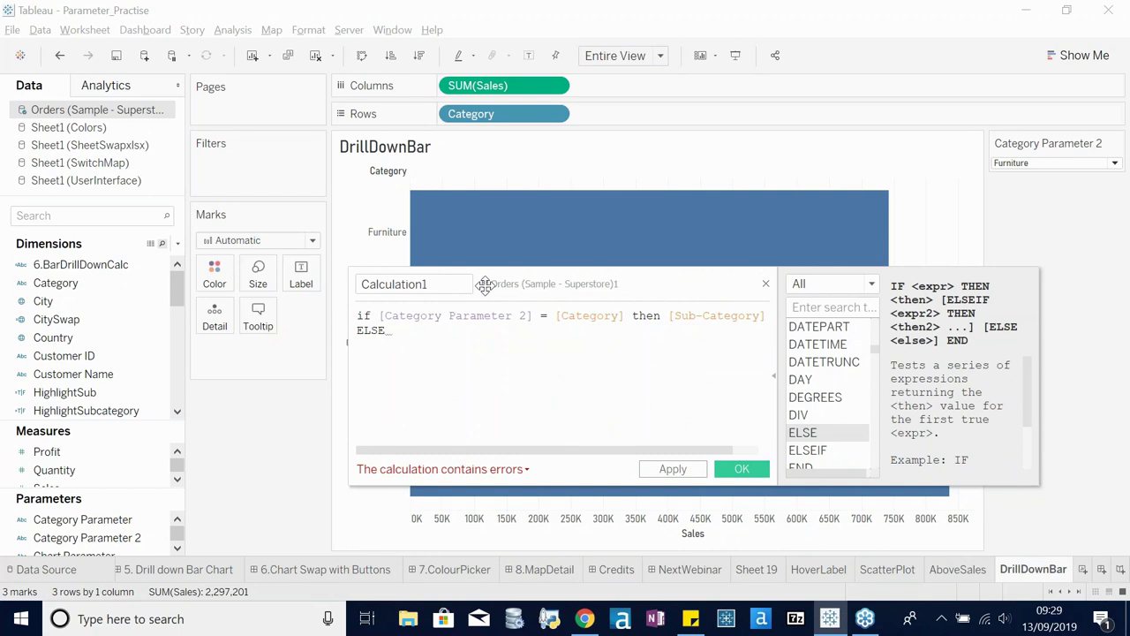
type("cat")
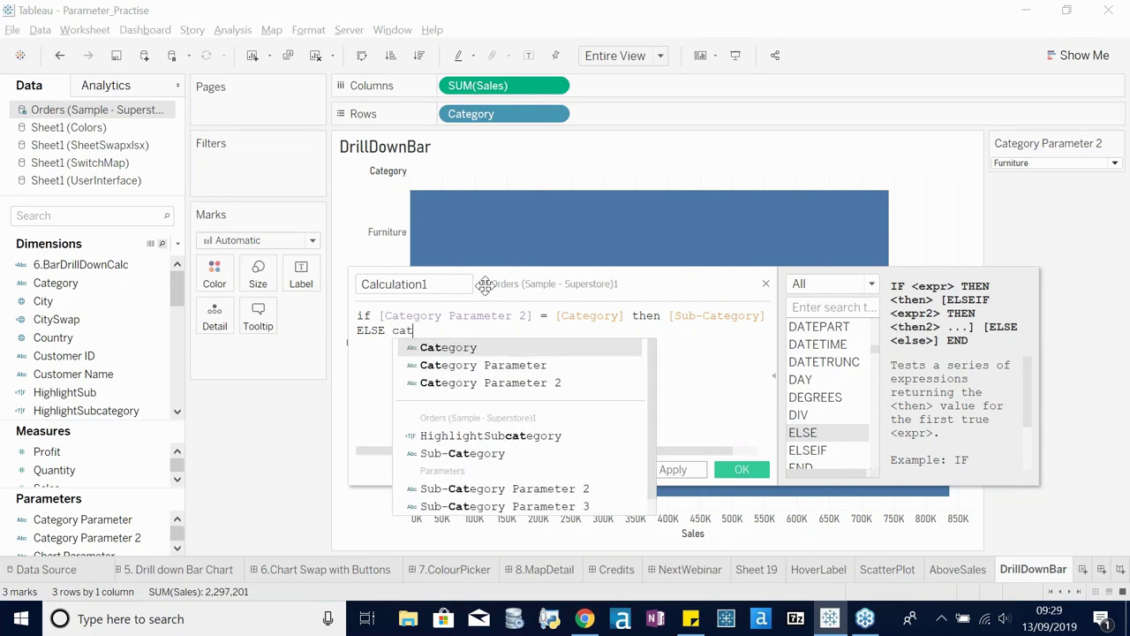
key("Return")
type("END")
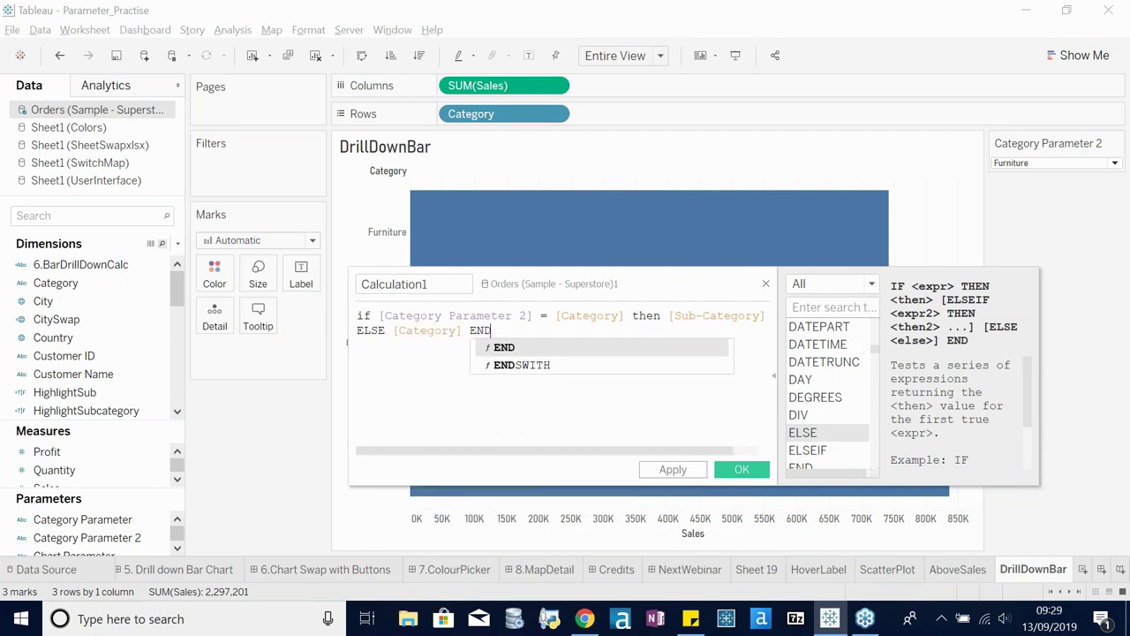
left_click(406, 386)
- Name the calculation DrillDownCategoryCalc and save it
left_click(405, 285)
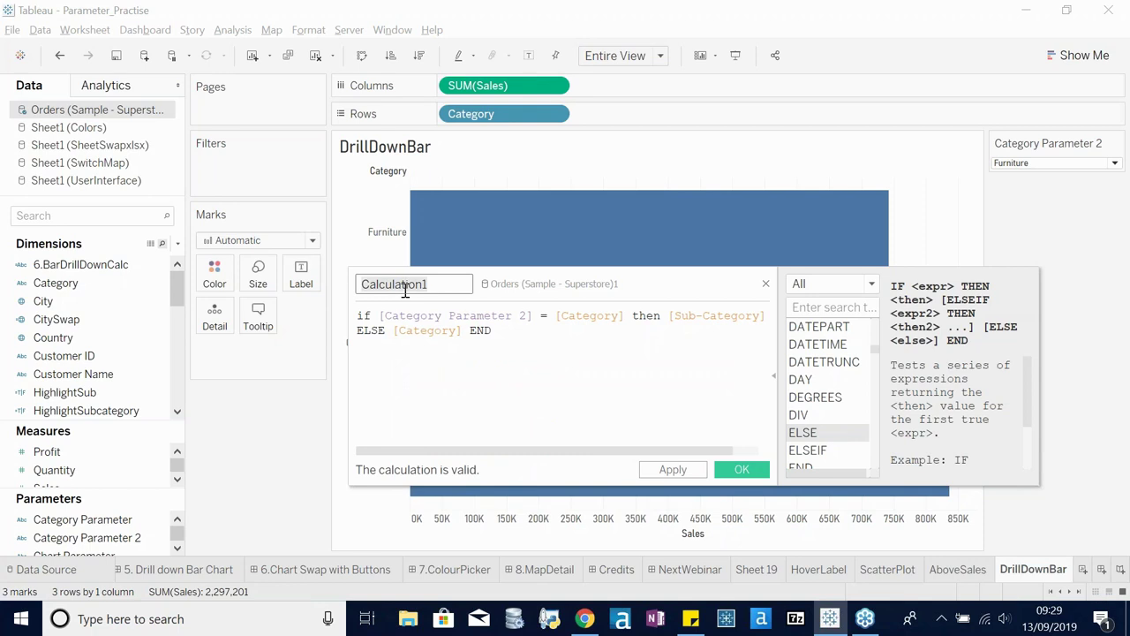
key("ctrl+a")
type("Dr")
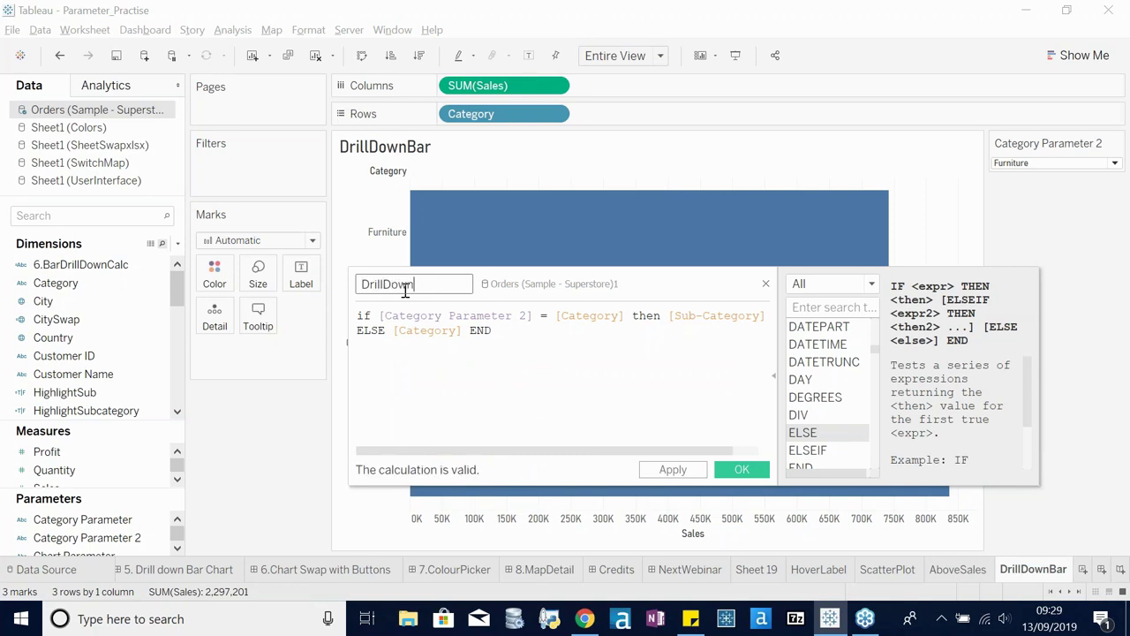
type("illDownCategoryCalc")
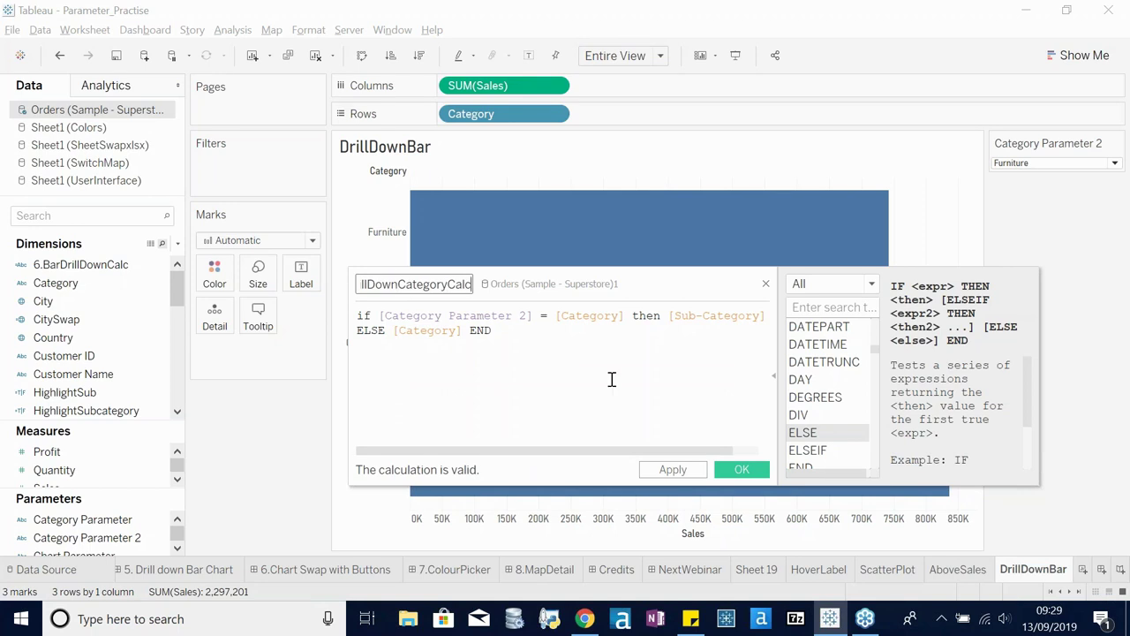
left_click(752, 471)
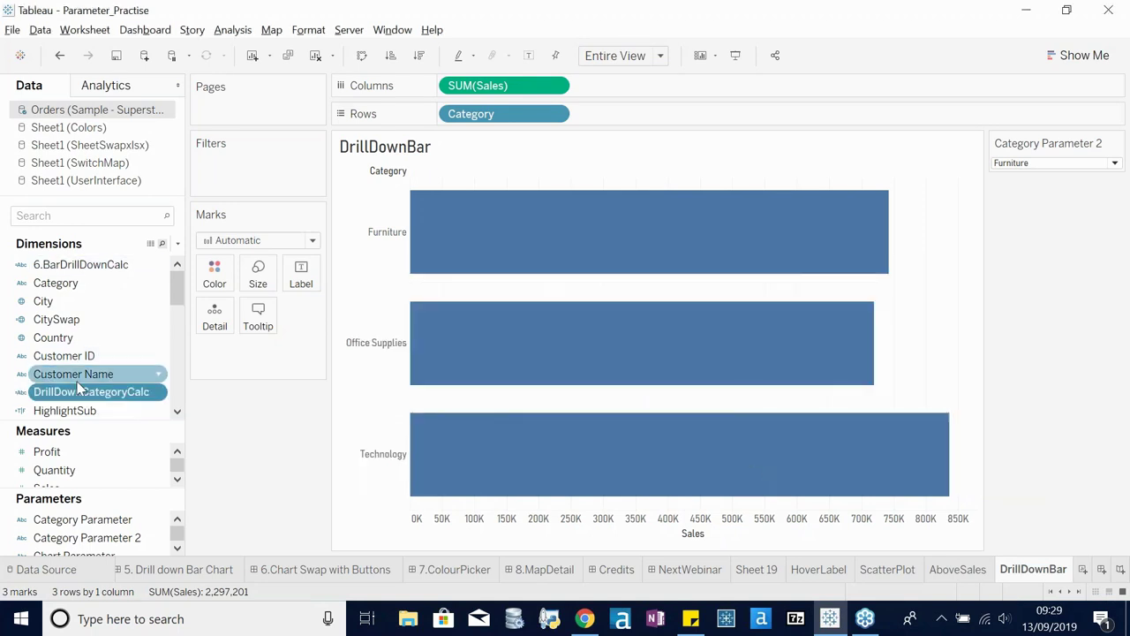
- Put DrillDownCategoryCalc on Color and test Category Parameter 2 with Office Supplies, then Technology
left_click_drag(80, 388, 217, 279)
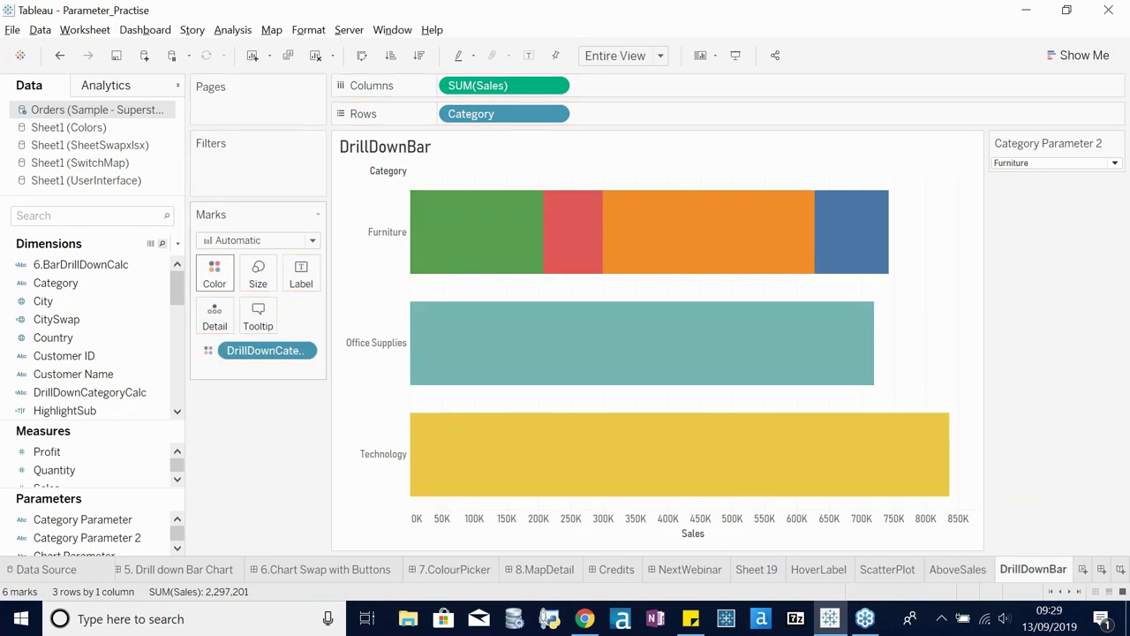
left_click(1016, 164)
left_click(1000, 183)
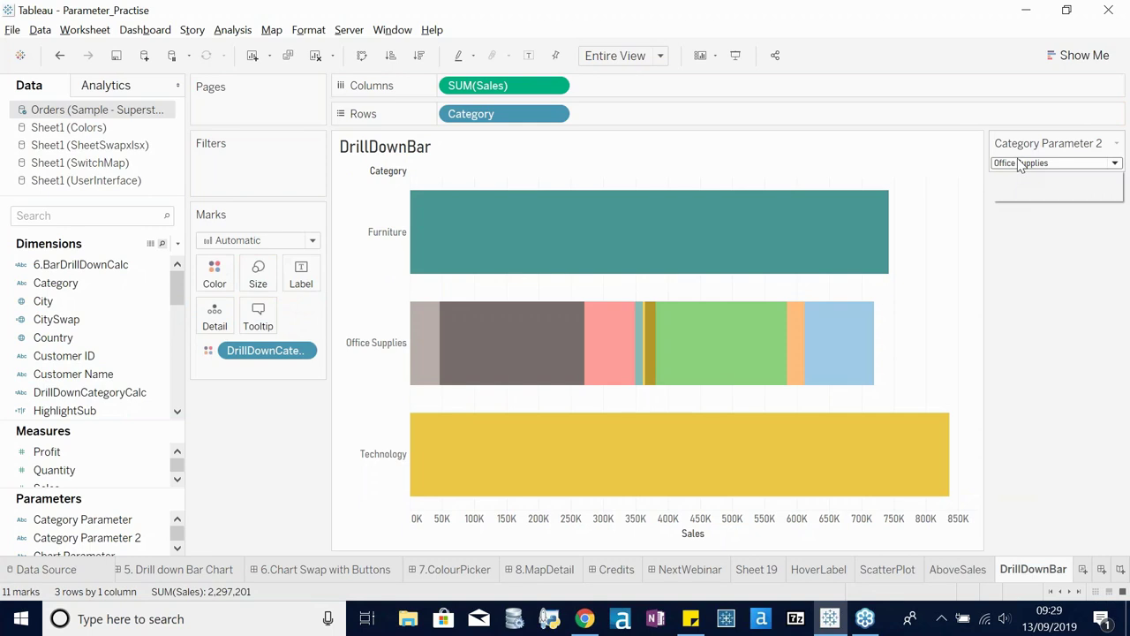
left_click(1020, 164)
left_click(1016, 195)
left_click(1029, 164)
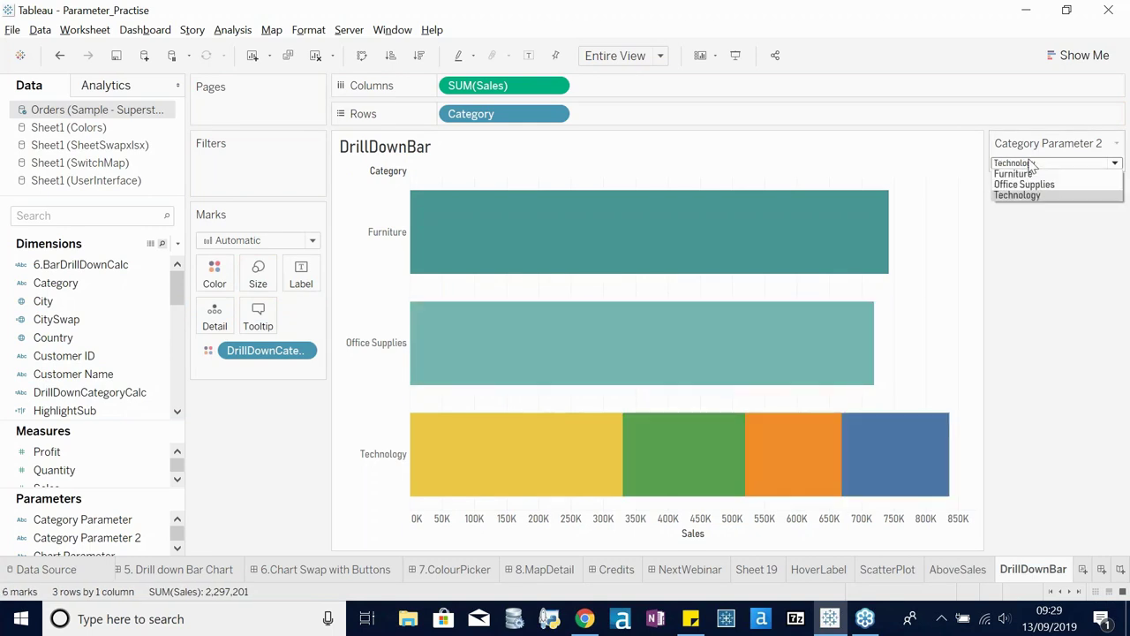
left_click(1033, 279)
left_click(79, 264)
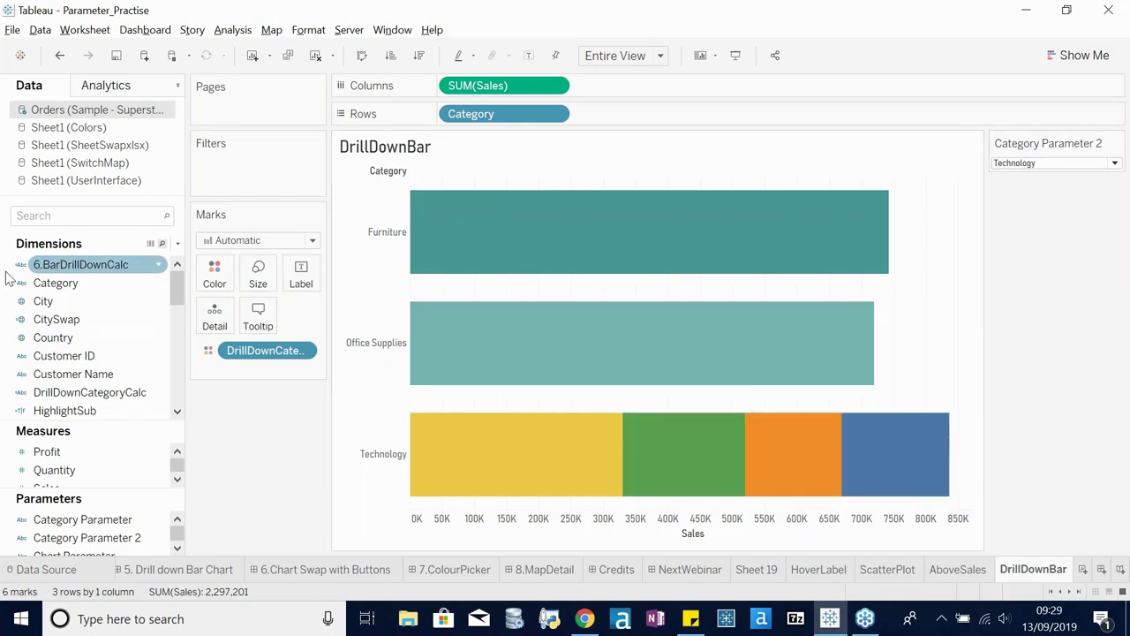
- Review the DrillDownCategoryCalc formula and close it unchanged
right_click(156, 392)
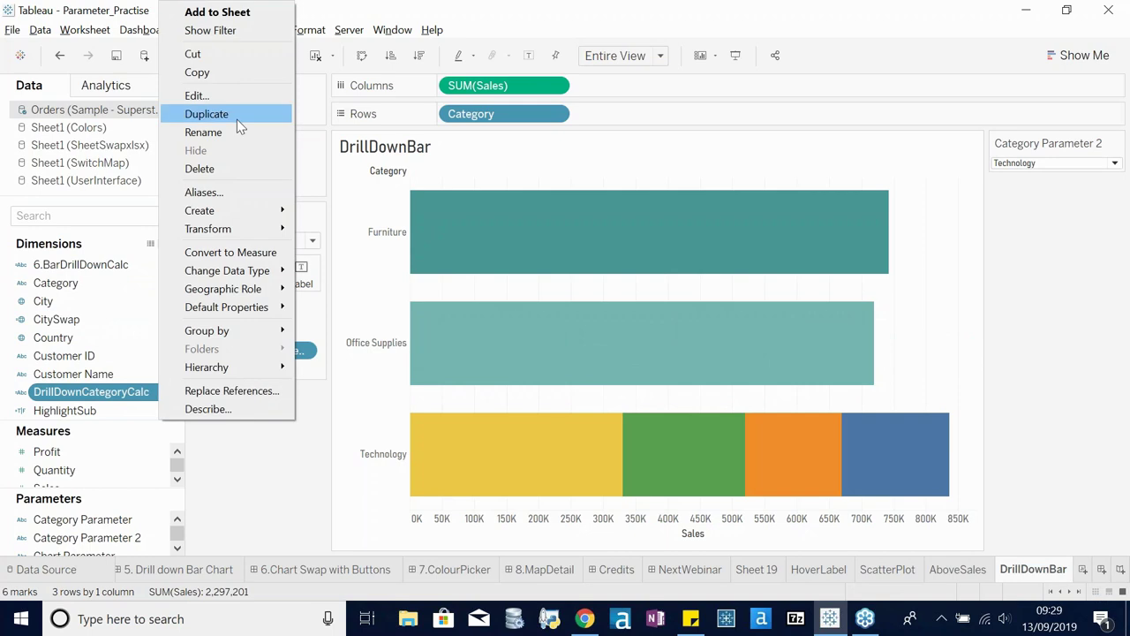
left_click(225, 103)
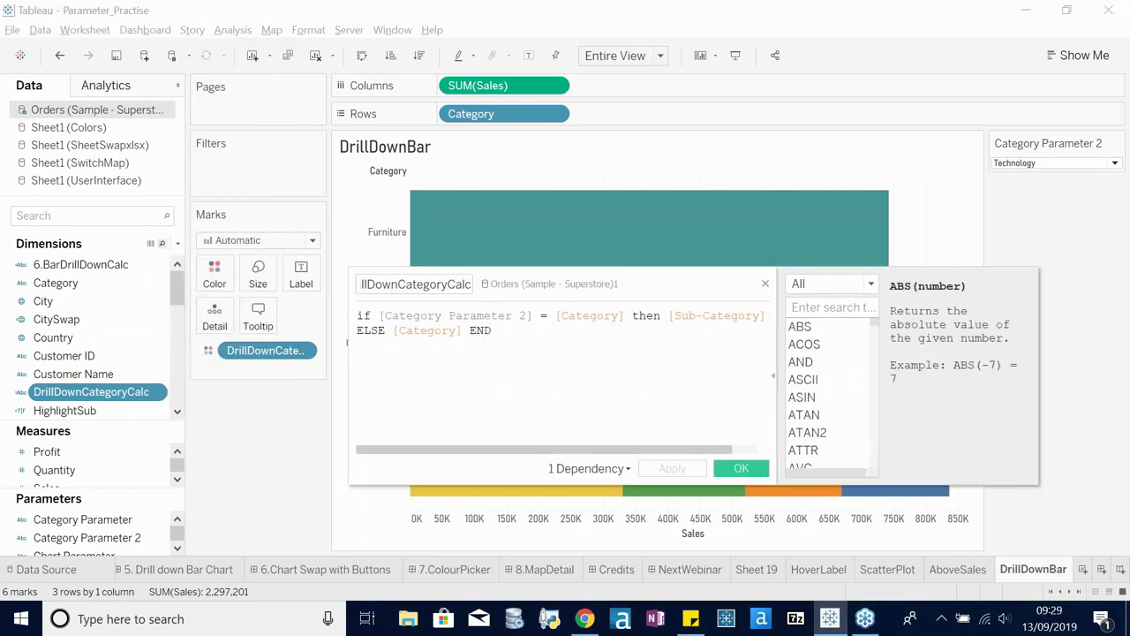
left_click(740, 468)
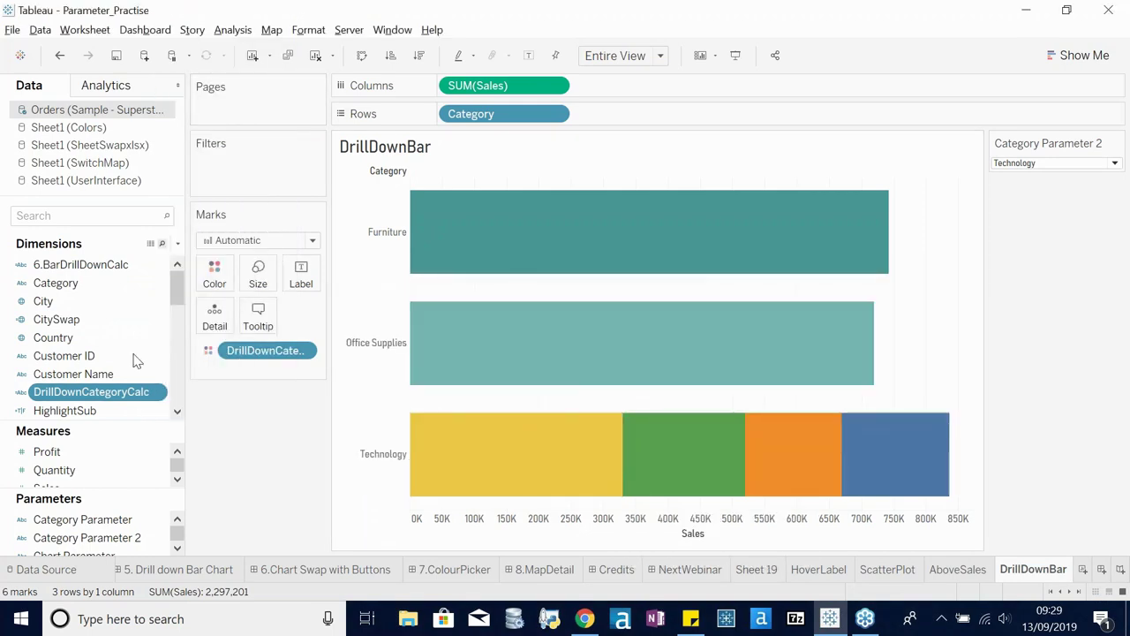
- Add None to Category Parameter 2's list of allowed values
right_click(160, 536)
left_click(232, 337)
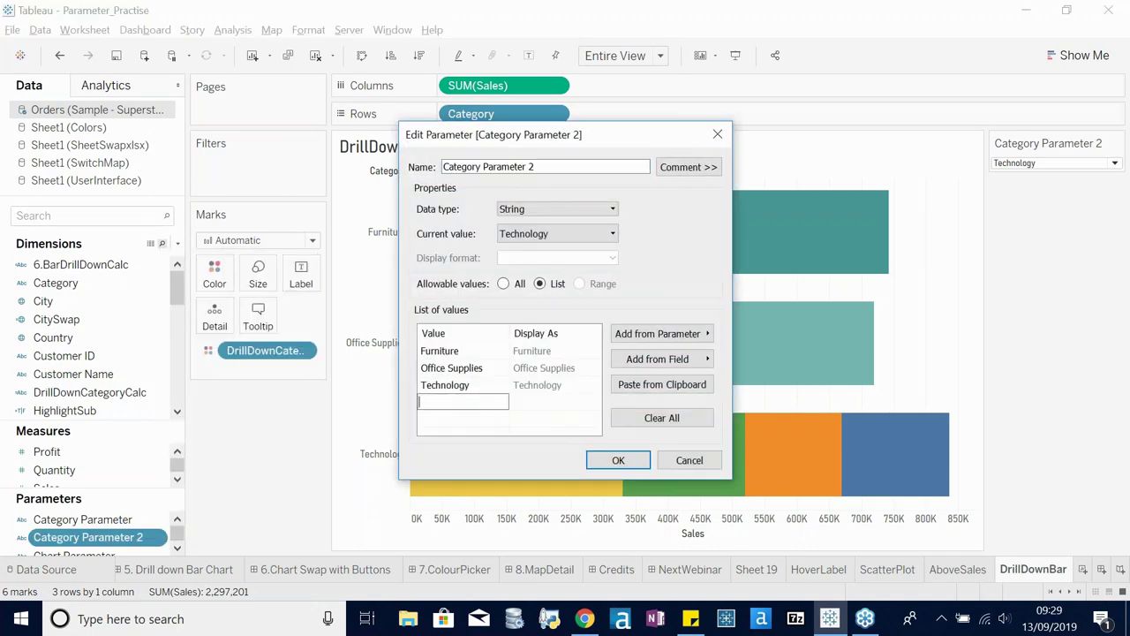
left_click(500, 402)
type("None")
left_click(522, 407)
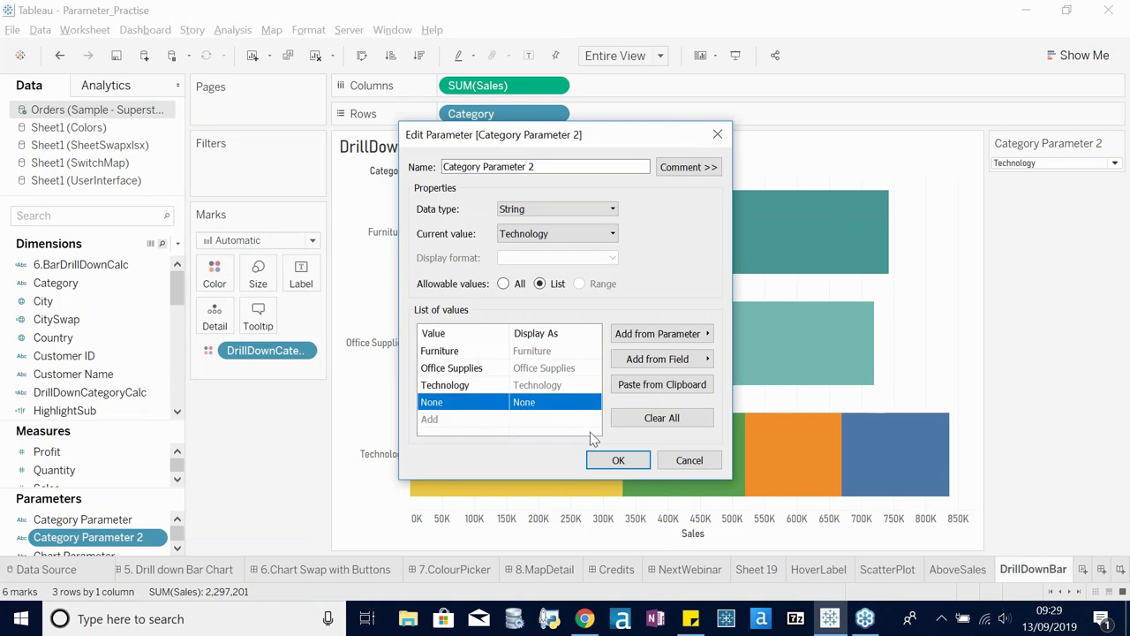
left_click(618, 460)
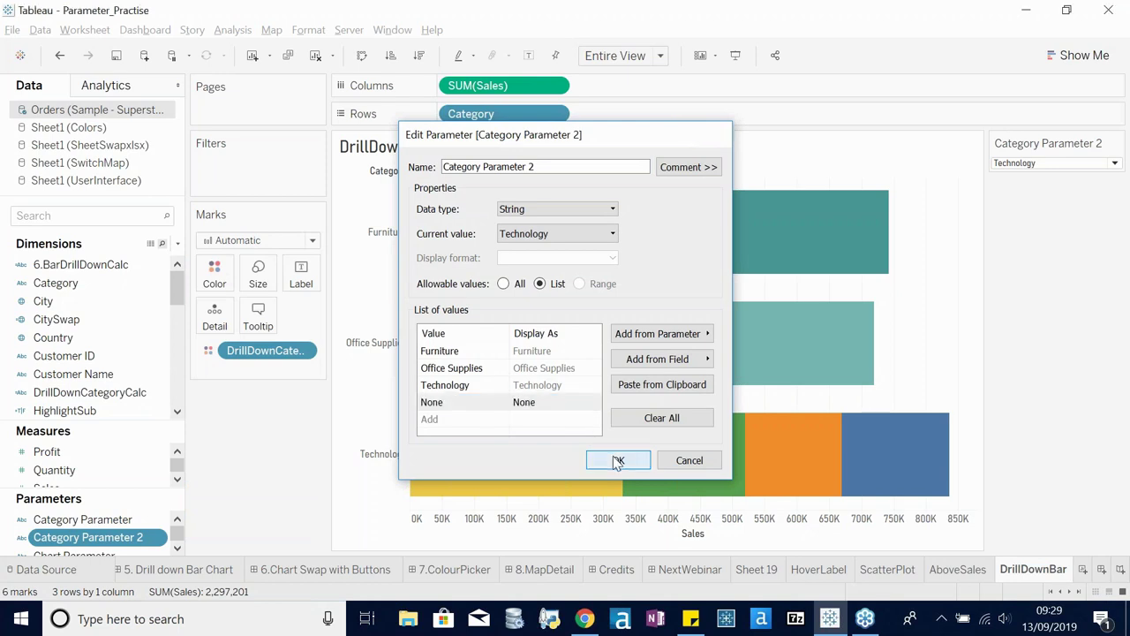
- Set Category Parameter 2 to None, then to Furniture
left_click(1040, 164)
left_click(1003, 204)
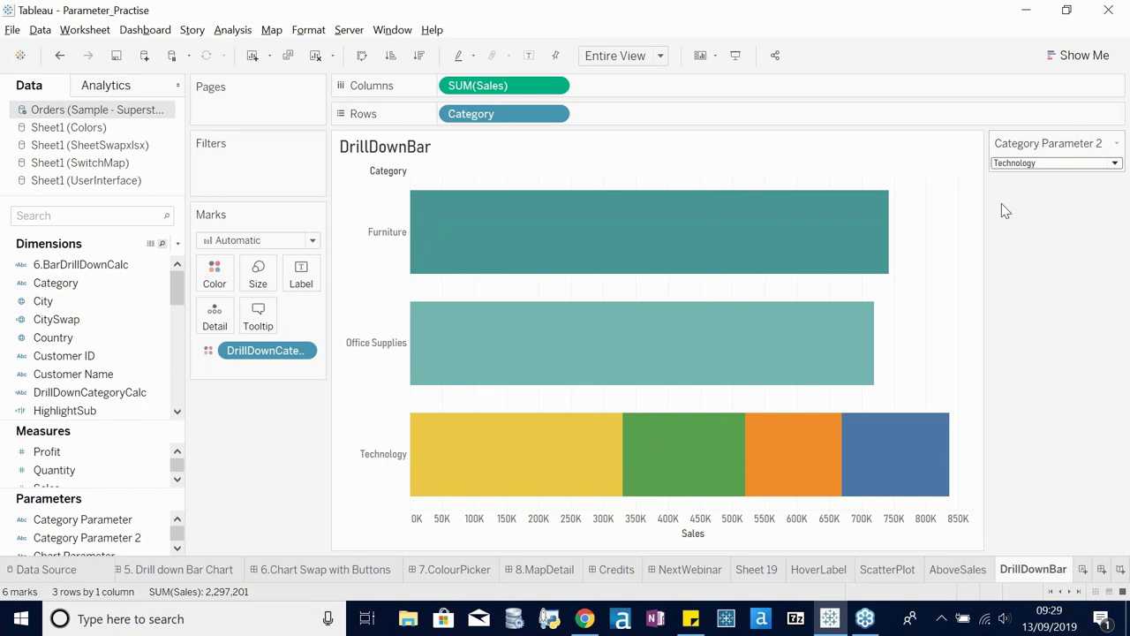
left_click(1024, 163)
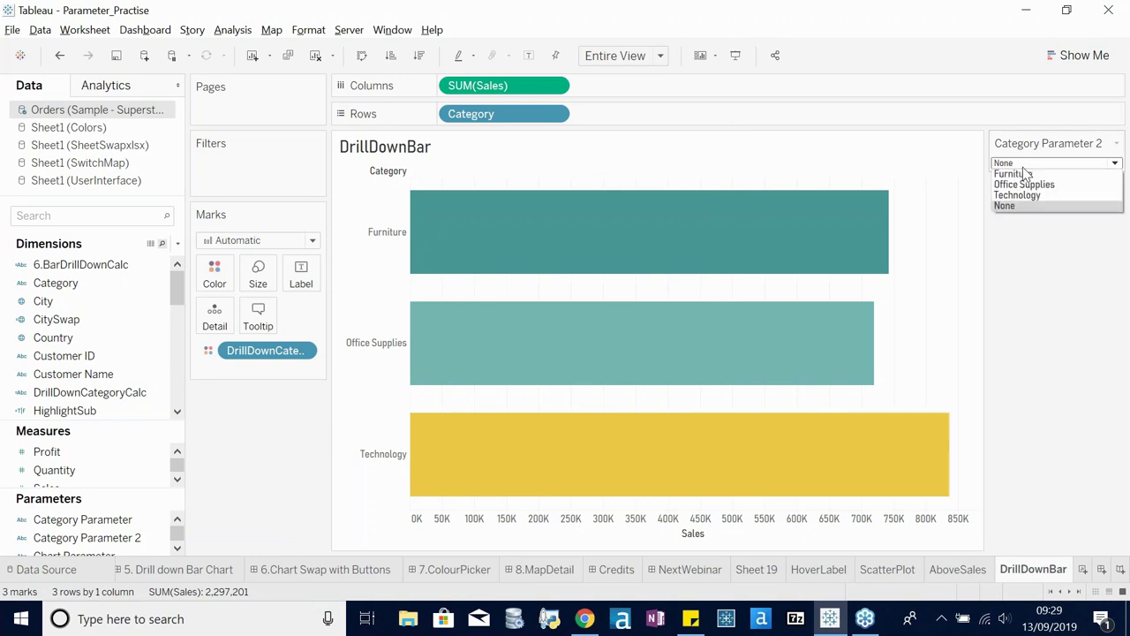
left_click(1015, 175)
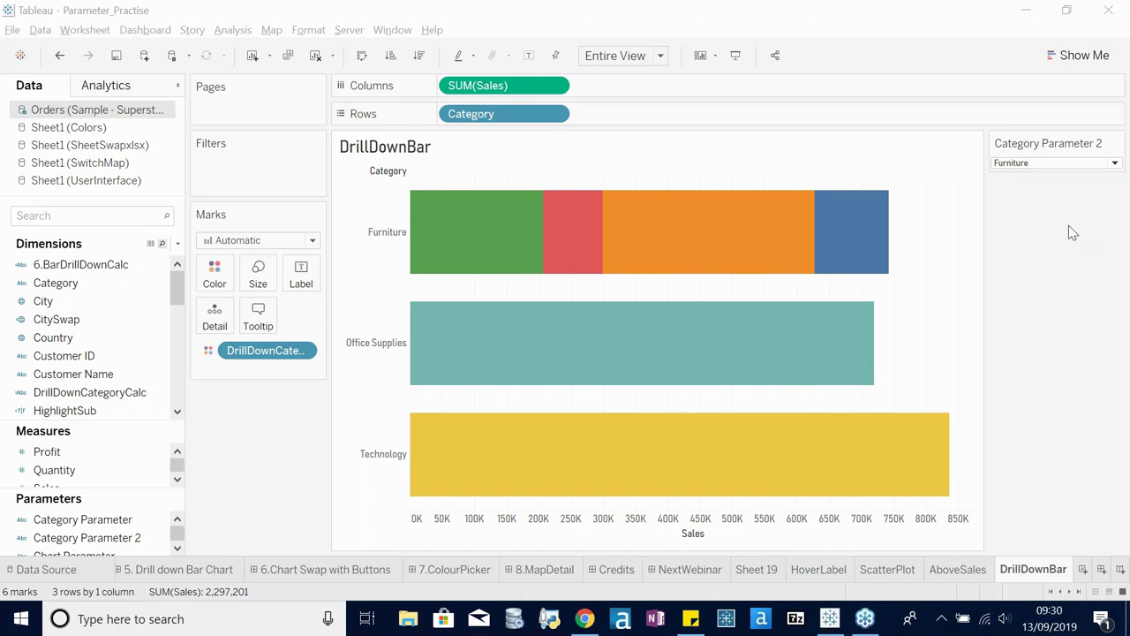
- Build a new dashboard with the untitled DrillDownBar chart, then add blank worksheet Sheet 24
left_click(1103, 570)
scroll(11, 339, "down", 1)
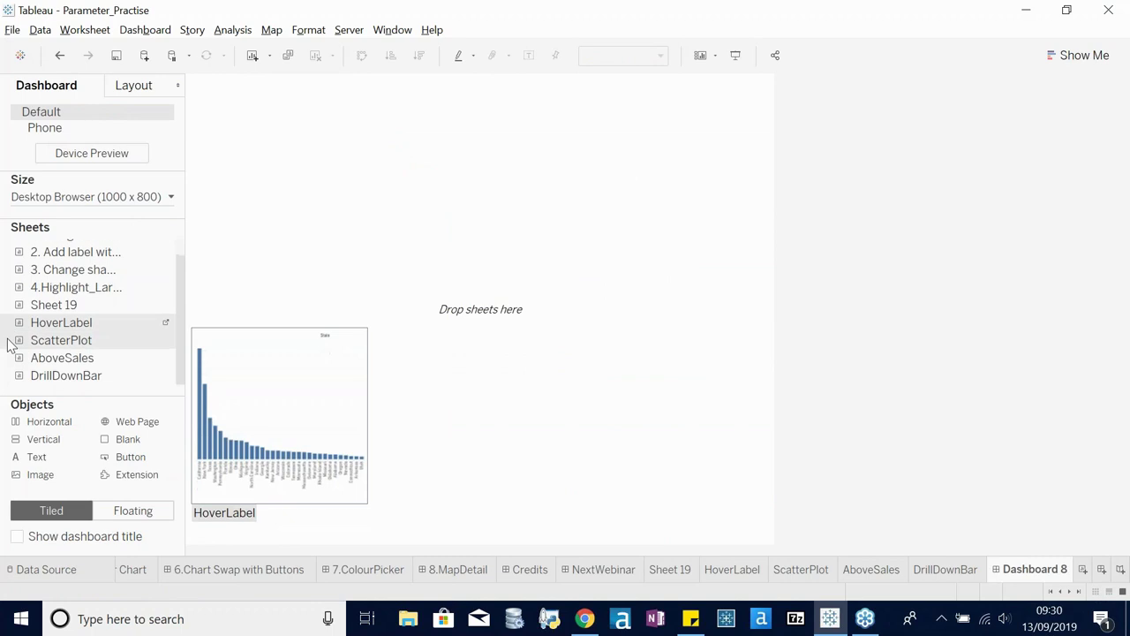
left_click_drag(60, 379, 335, 309)
right_click(256, 93)
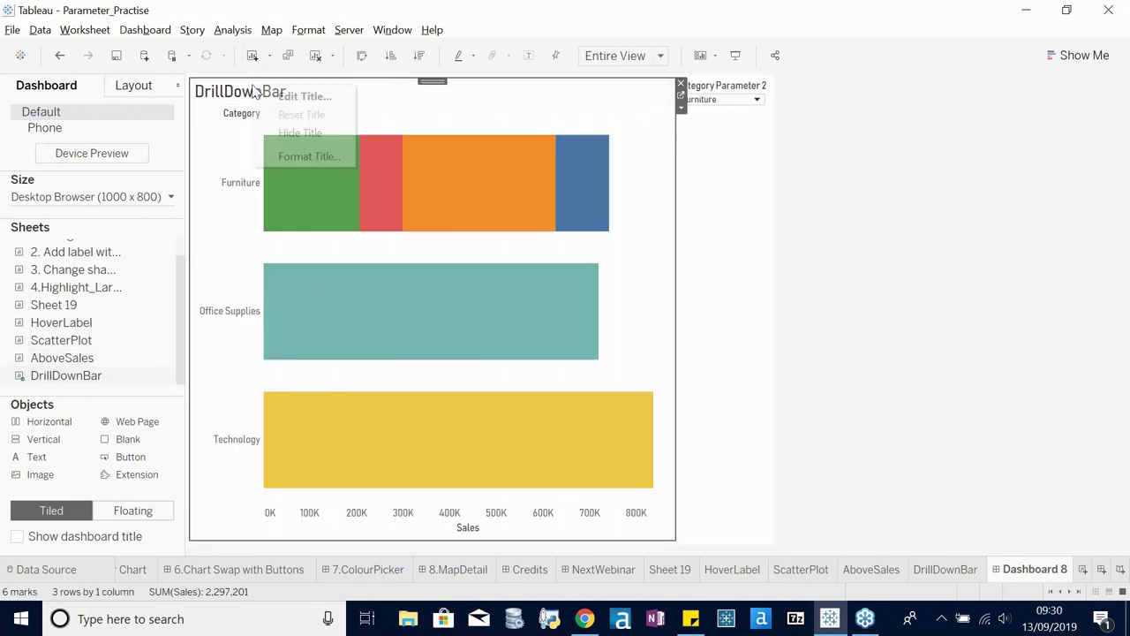
left_click(284, 134)
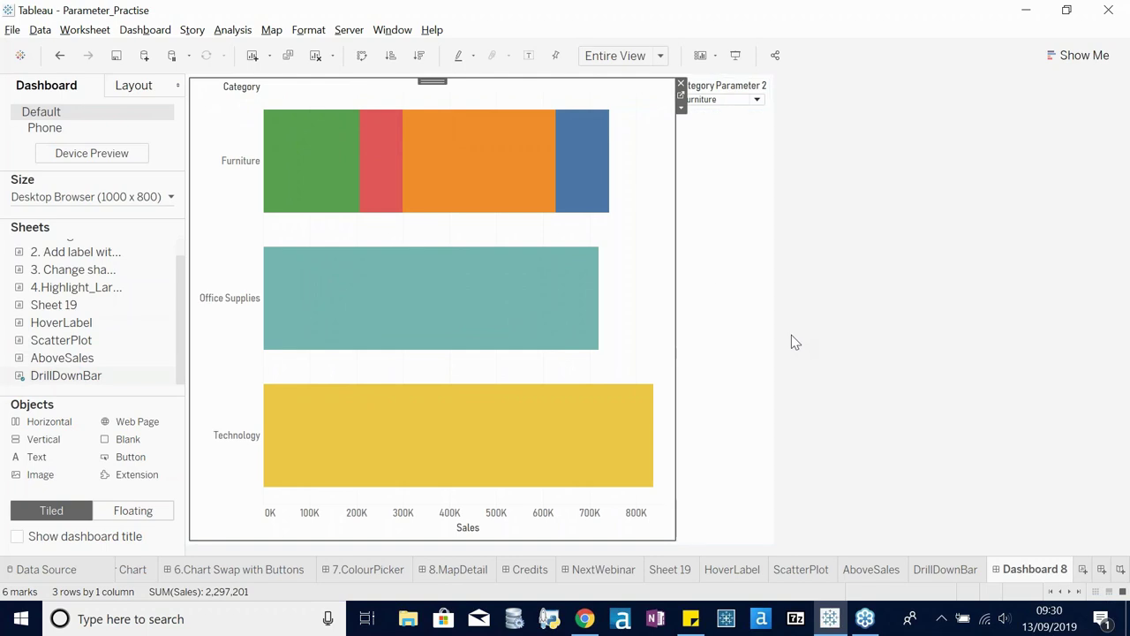
left_click(713, 273)
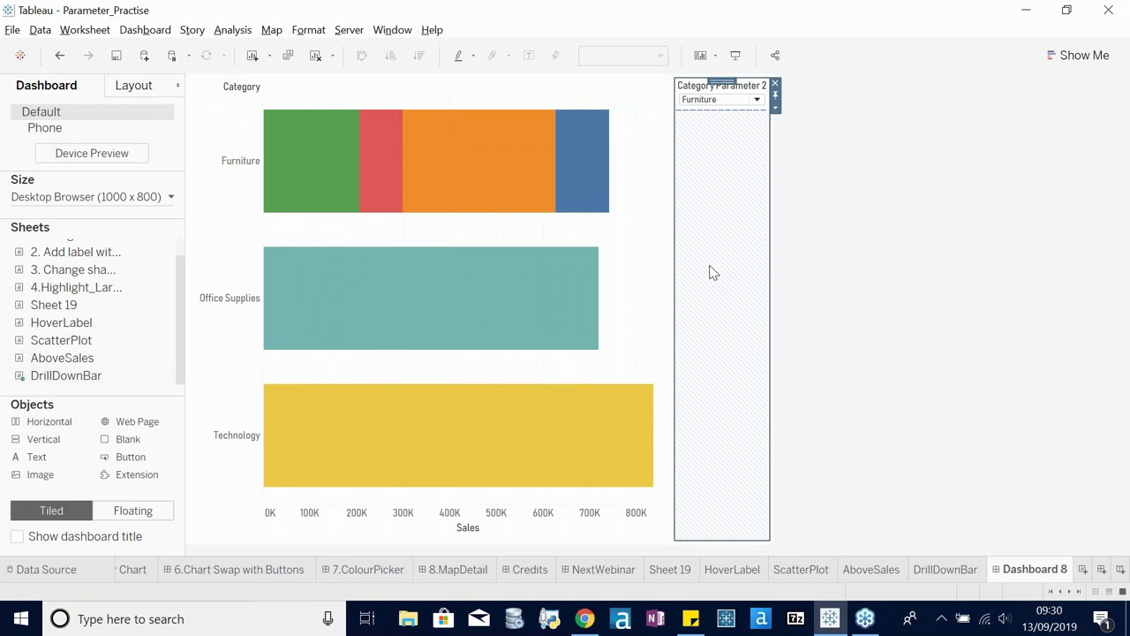
left_click(1083, 569)
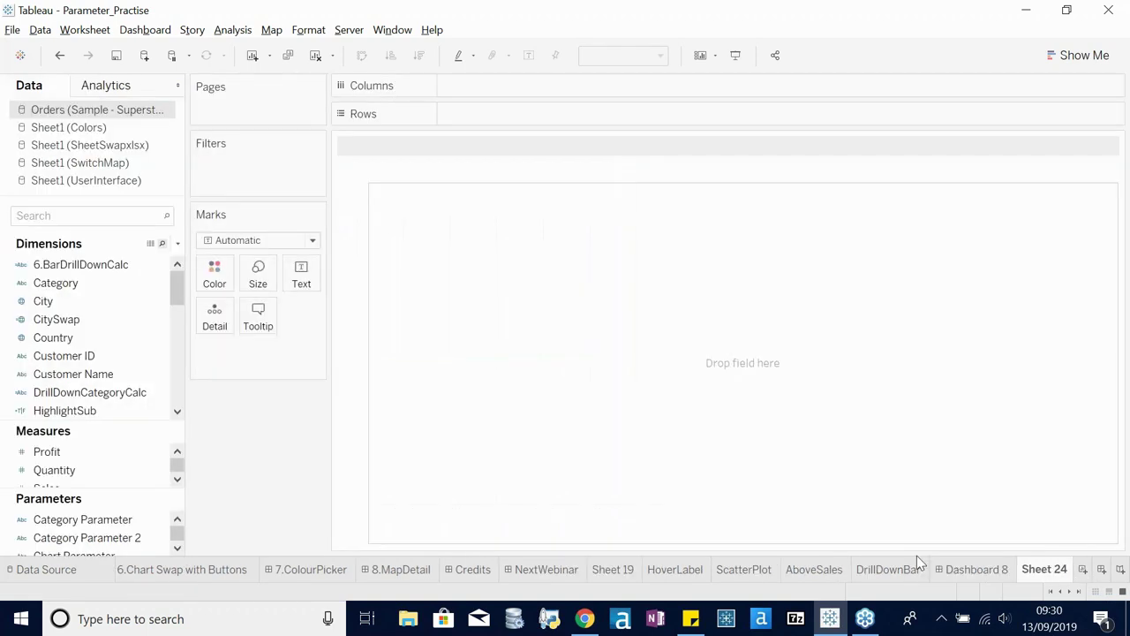
- Create calculated field NoneButton_1 with formula "None" and use it as the mark text
left_click(177, 245)
left_click(143, 259)
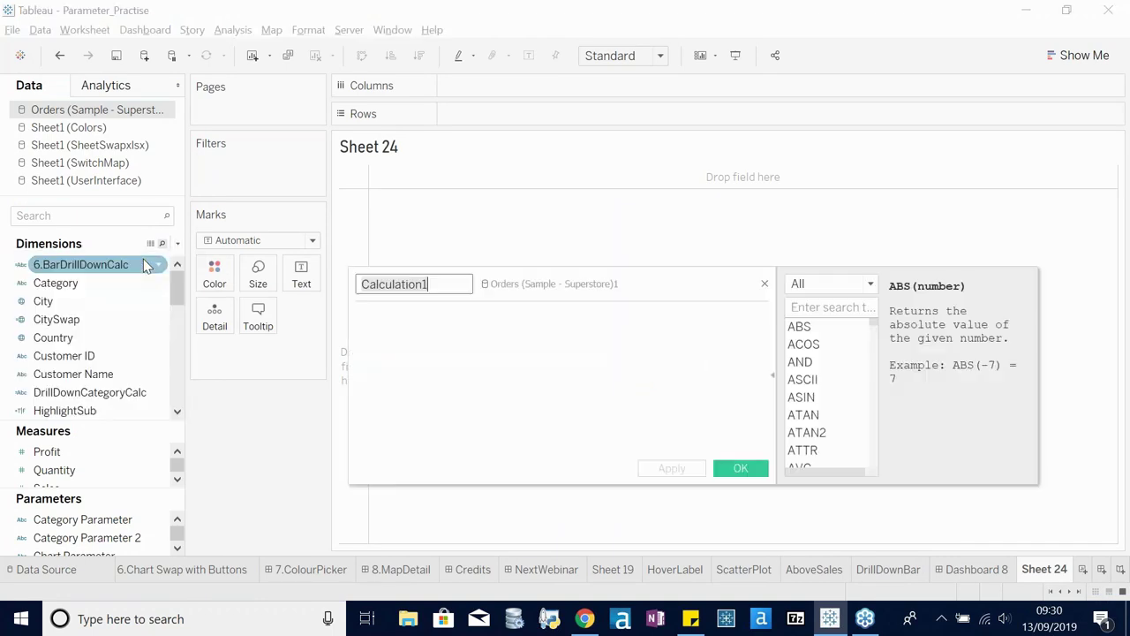
type("NoneButton")
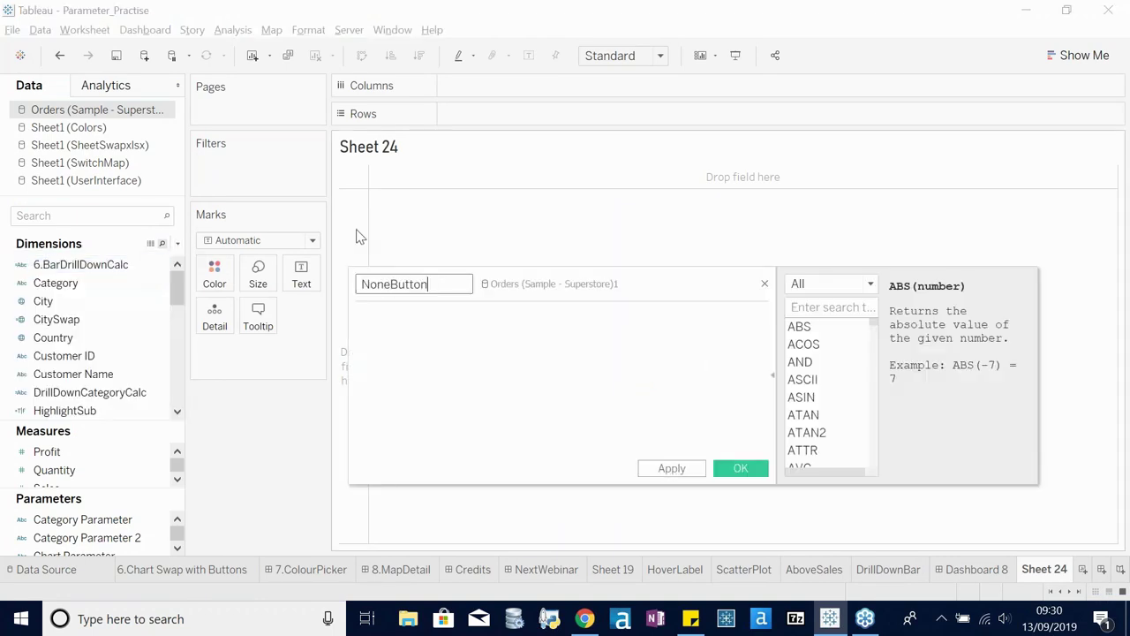
left_click(386, 327)
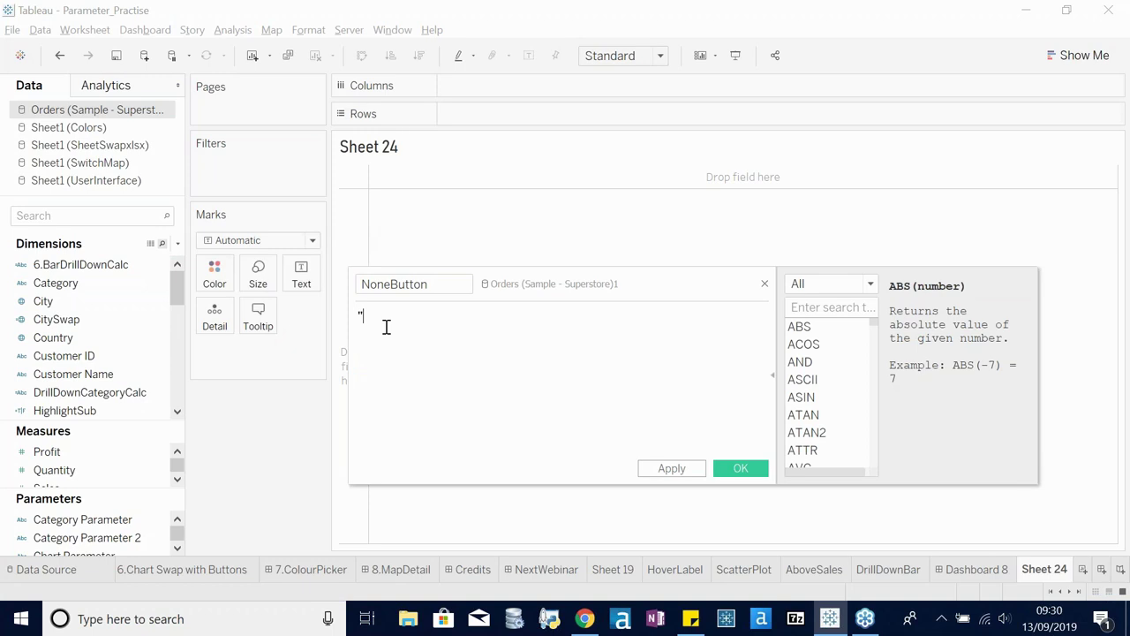
type("\"None\"")
left_click(733, 467)
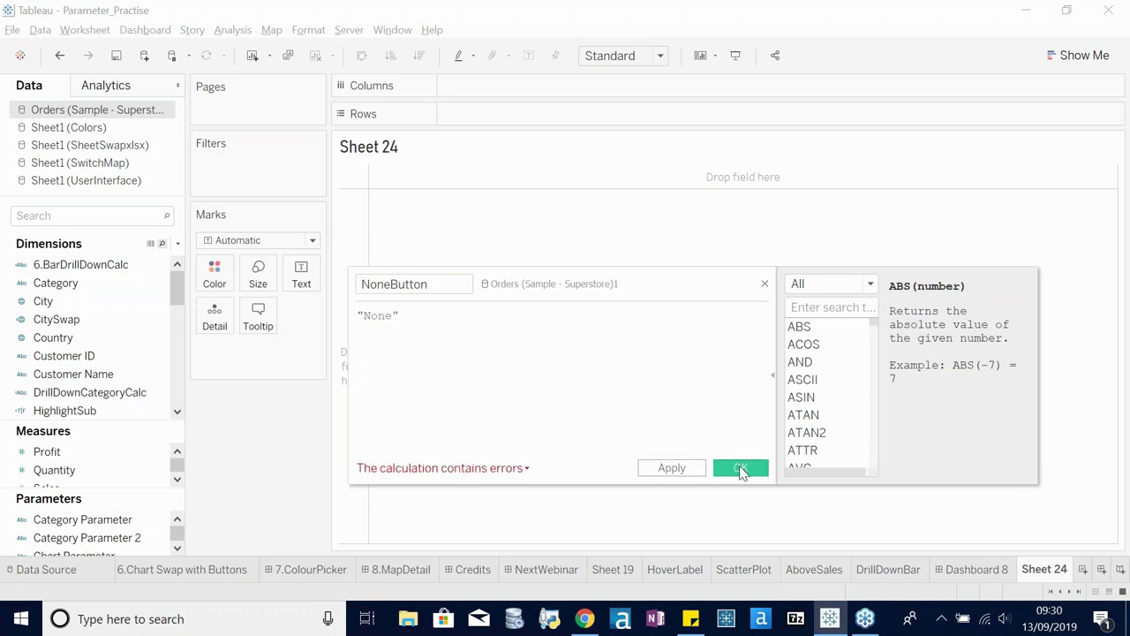
left_click(652, 335)
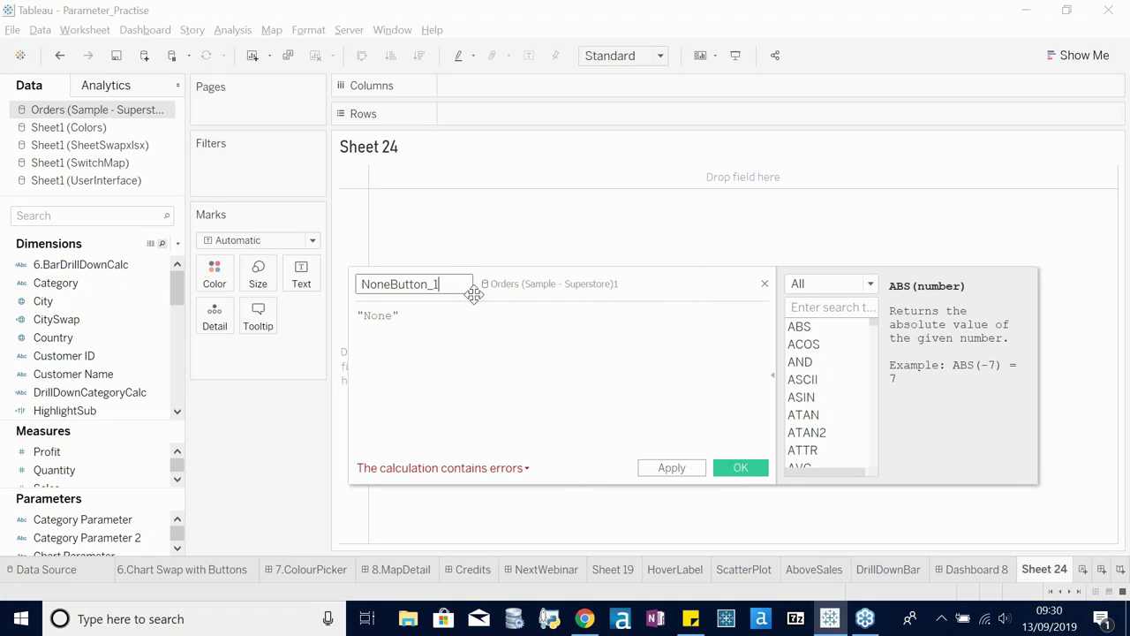
left_click(739, 467)
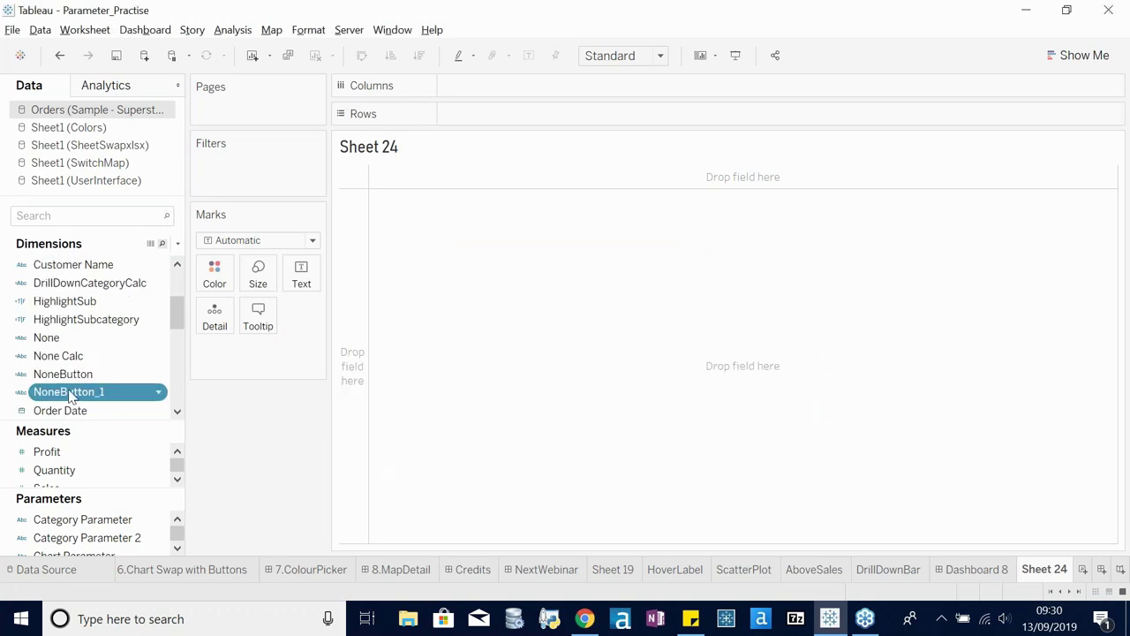
left_click_drag(74, 396, 300, 282)
left_click_drag(260, 353, 565, 113)
- Set the mark type to Shape, fit Entire View, and centre the None label
left_click(237, 240)
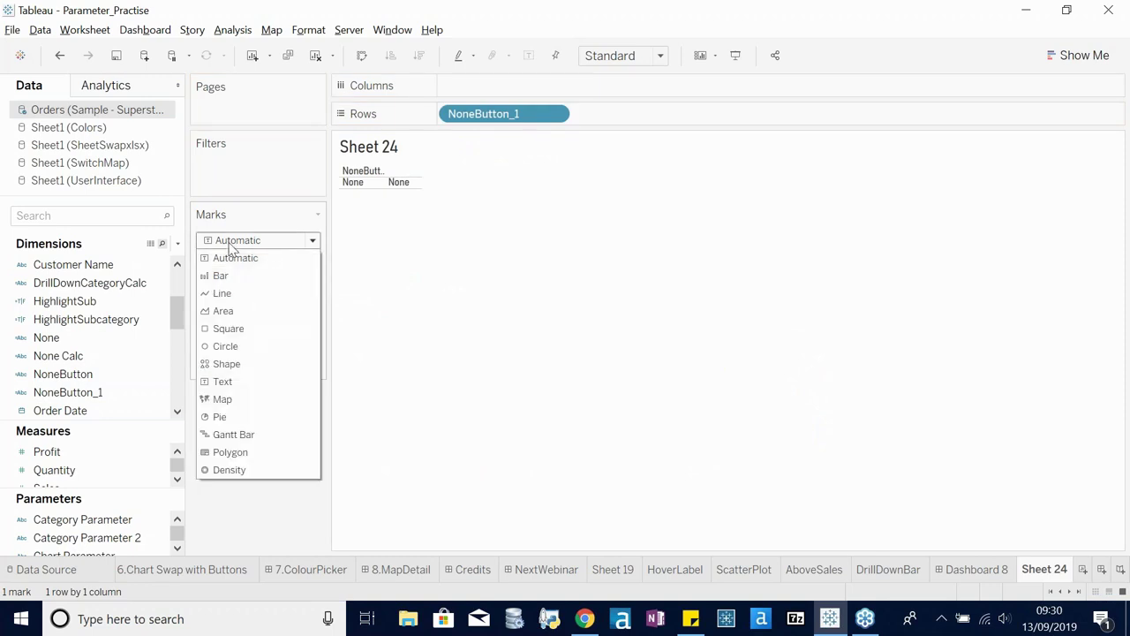
left_click(227, 363)
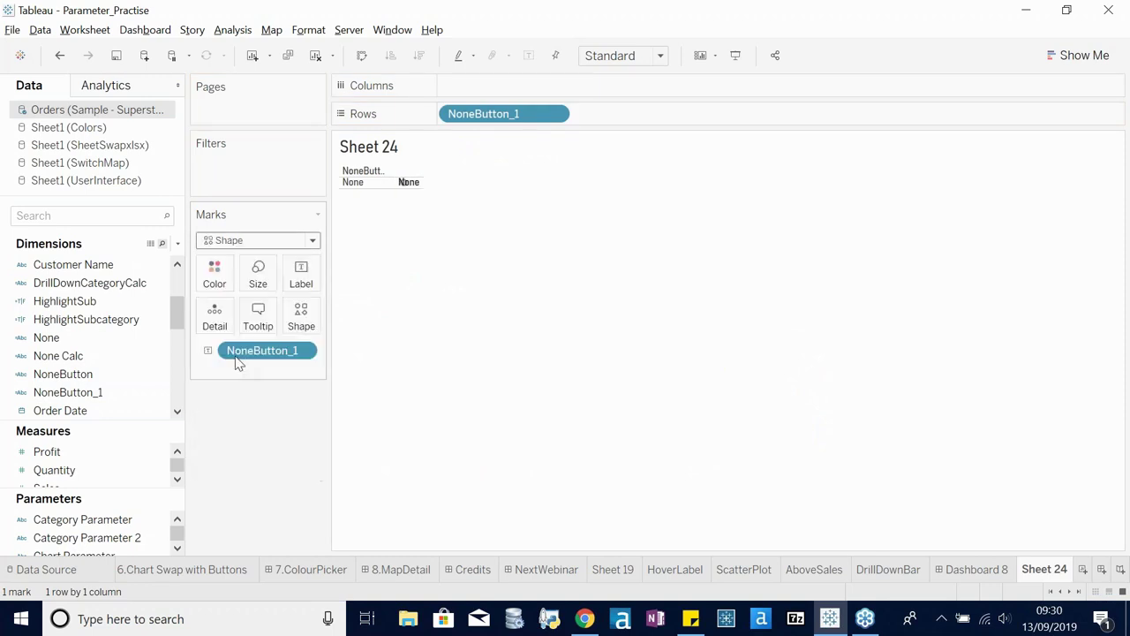
left_click(591, 60)
left_click(607, 118)
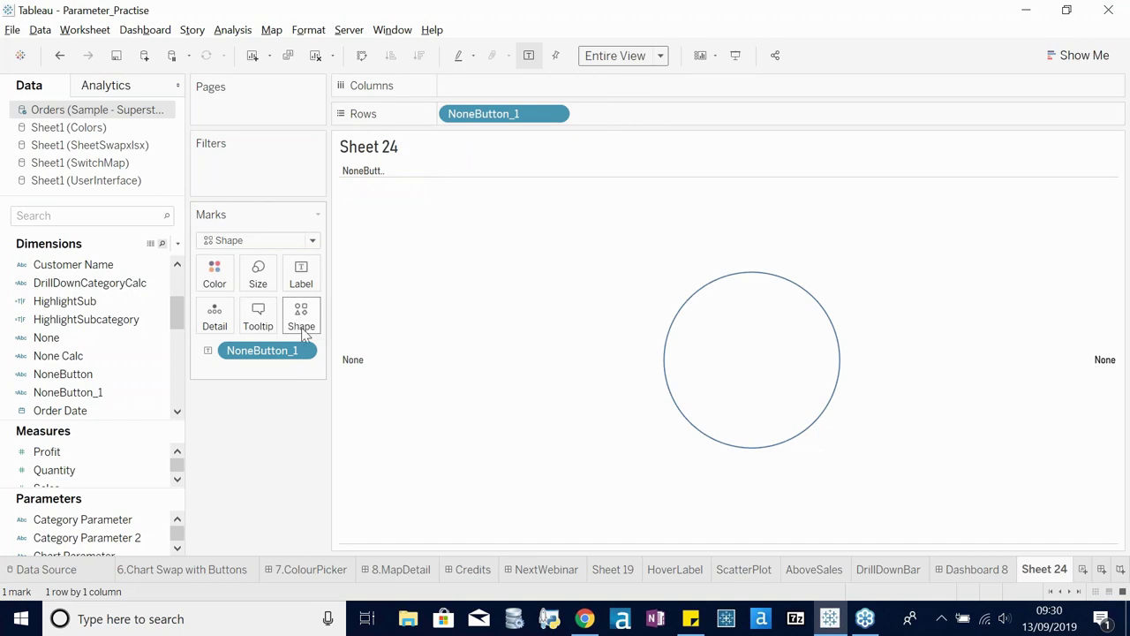
left_click(301, 272)
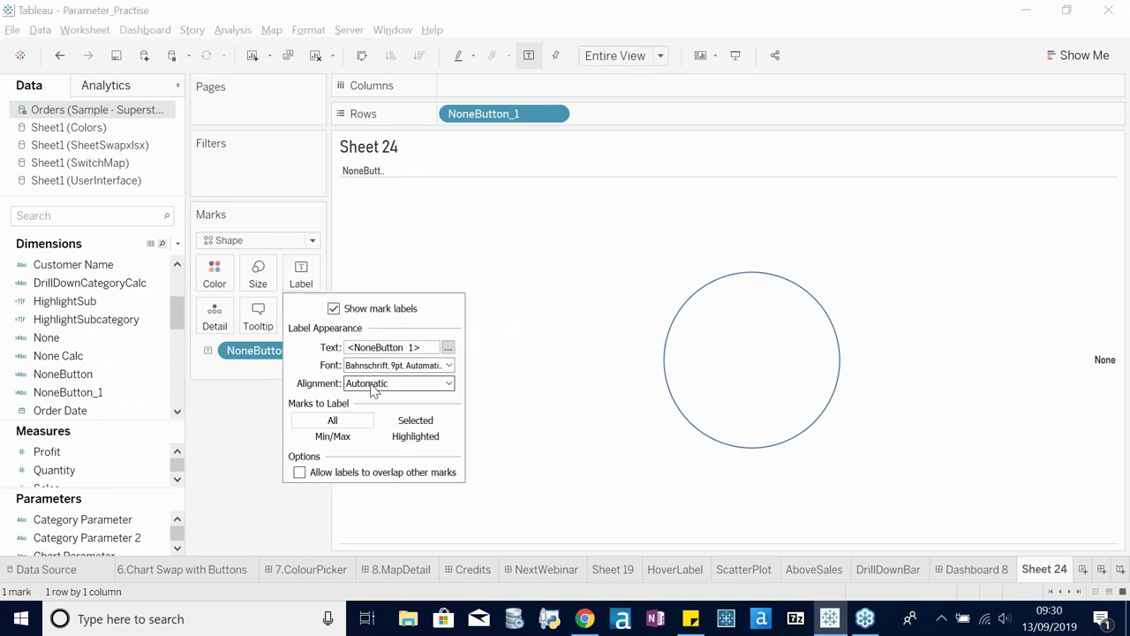
left_click(374, 383)
left_click(384, 442)
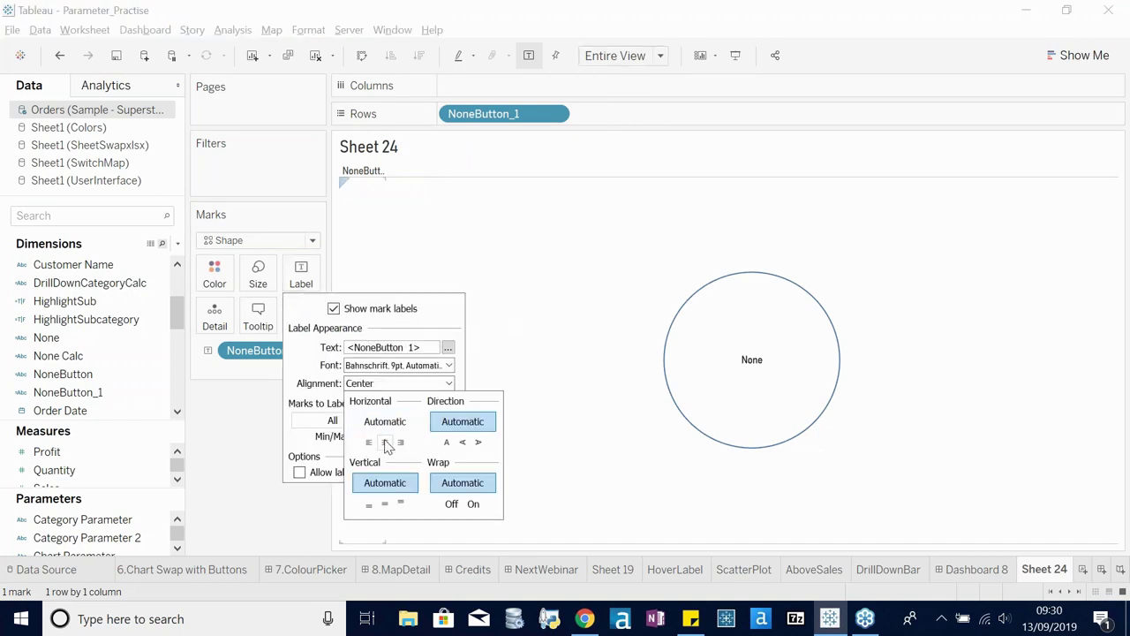
left_click(393, 147)
- Hide the Sheet 24 title and row header, disable tooltips, and return to Dashboard 8
right_click(385, 162)
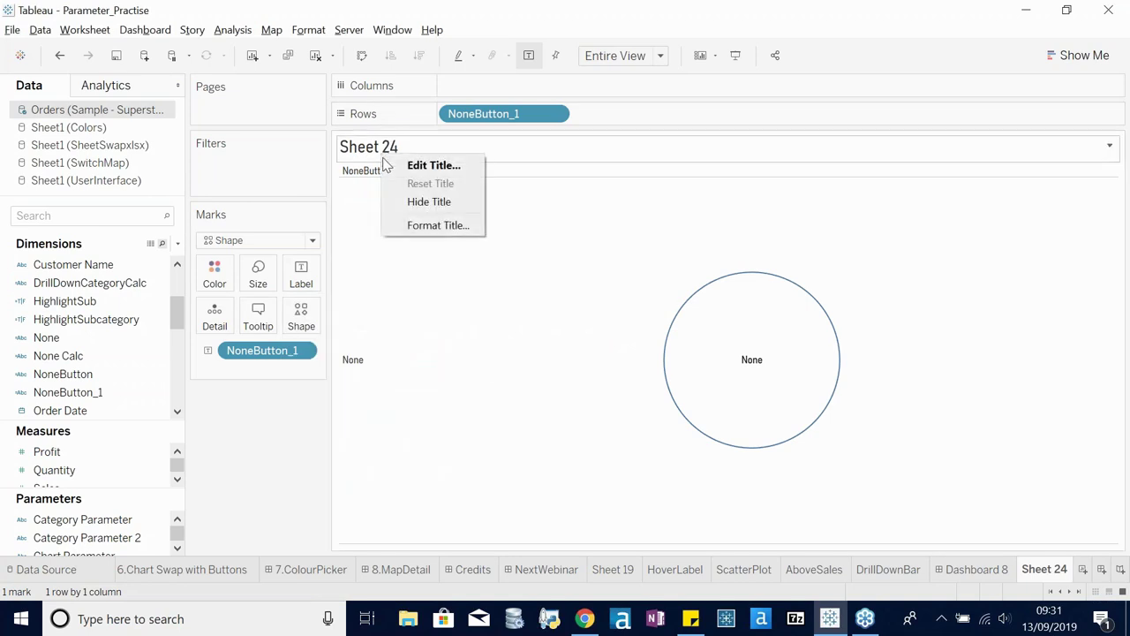
left_click(410, 205)
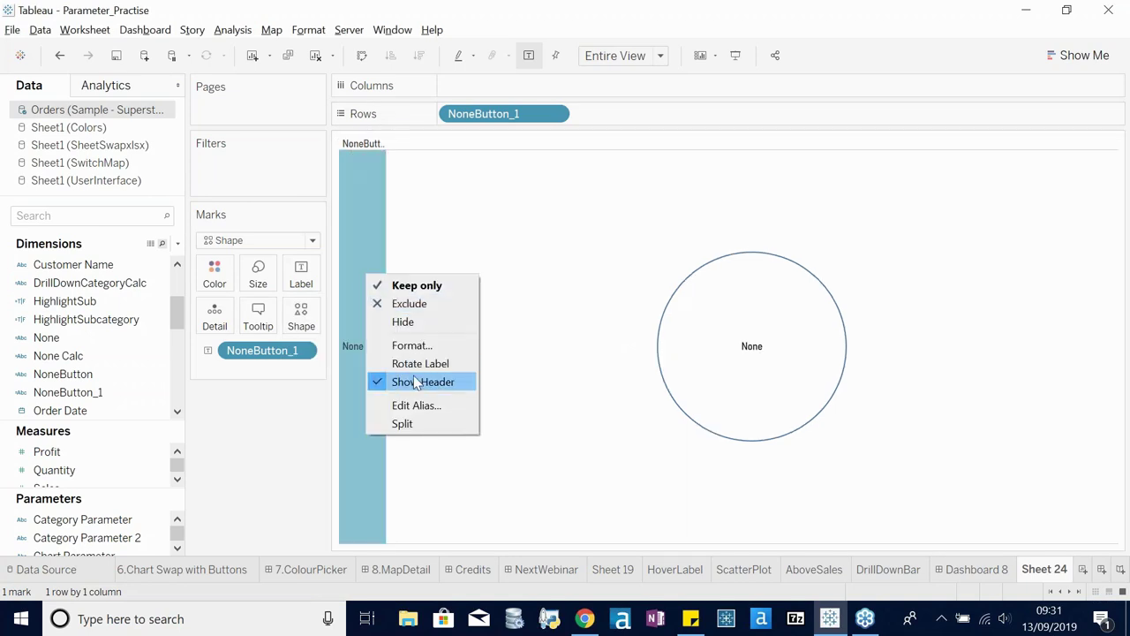
left_click(415, 380)
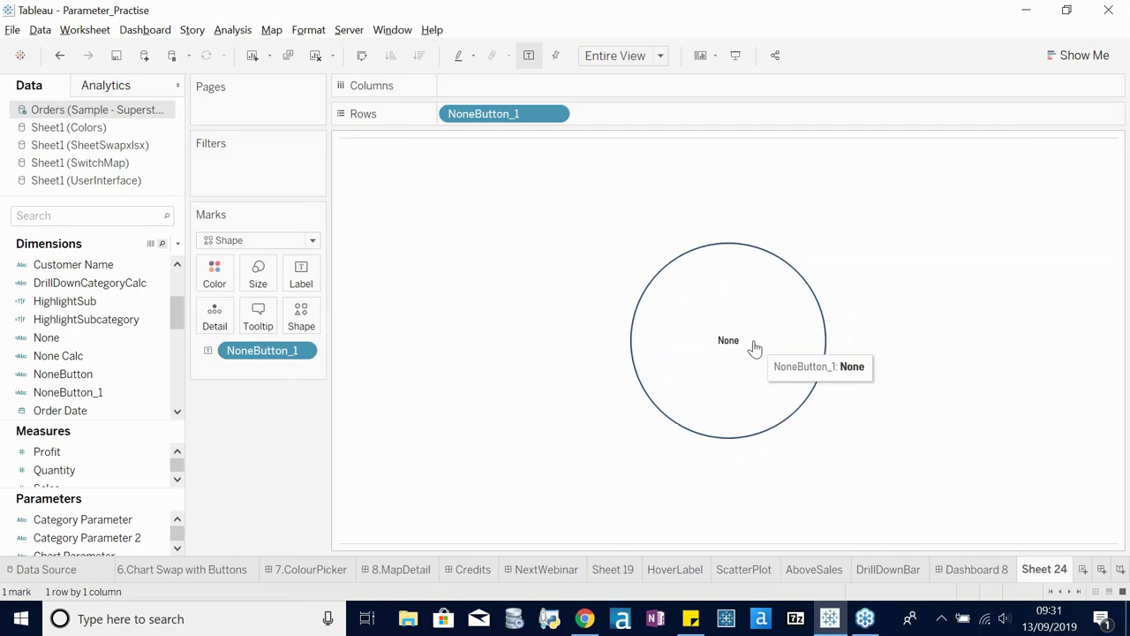
left_click(258, 316)
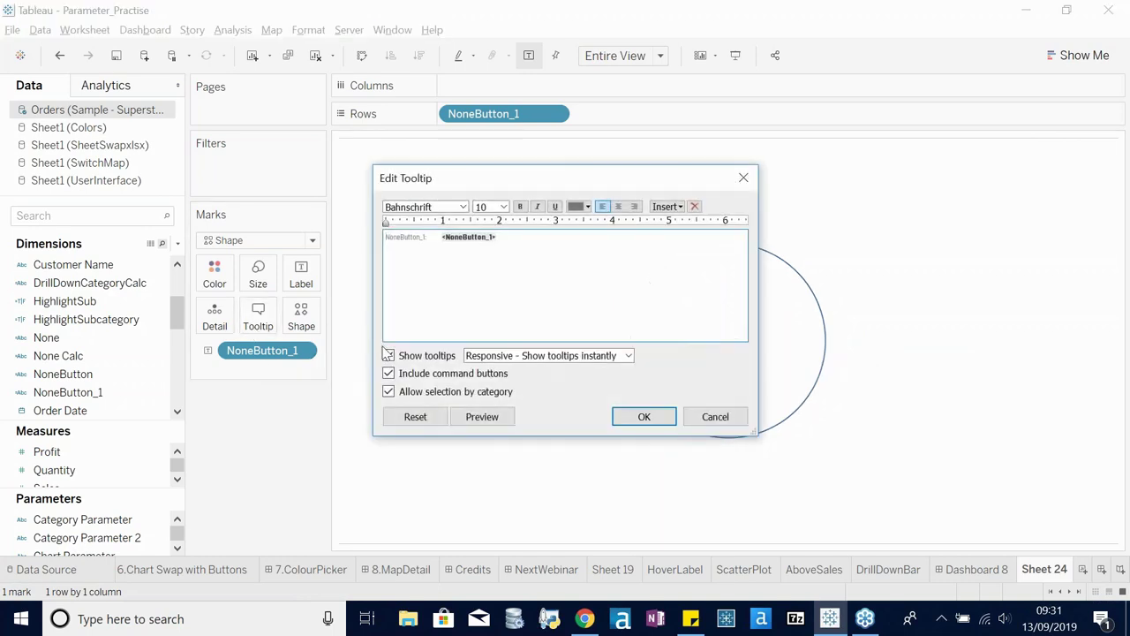
left_click(388, 355)
left_click(644, 417)
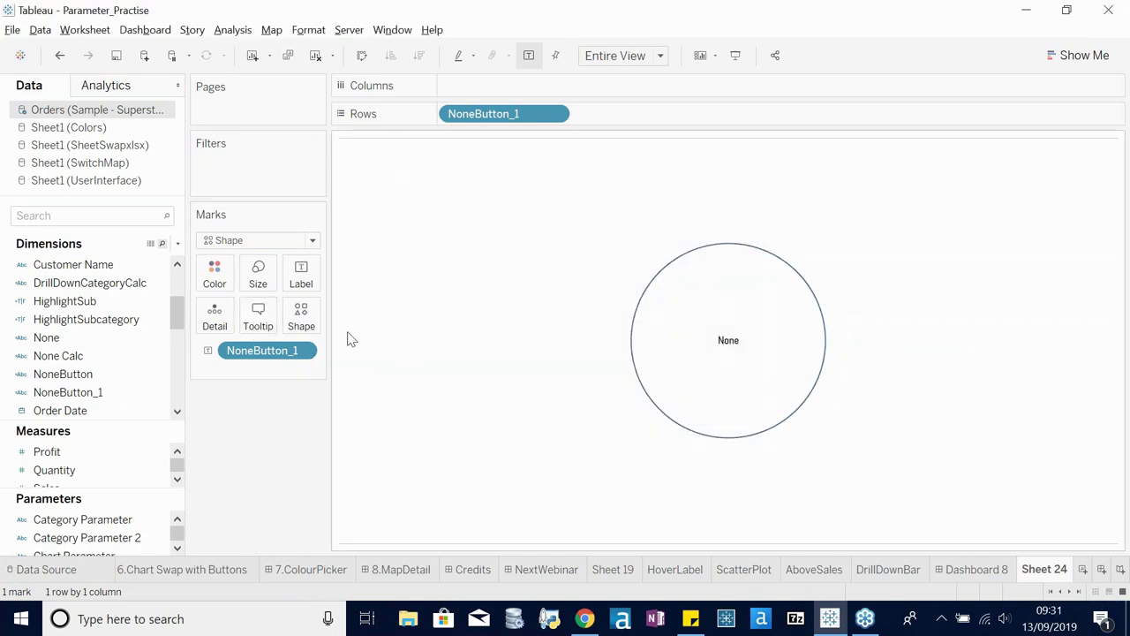
left_click(996, 569)
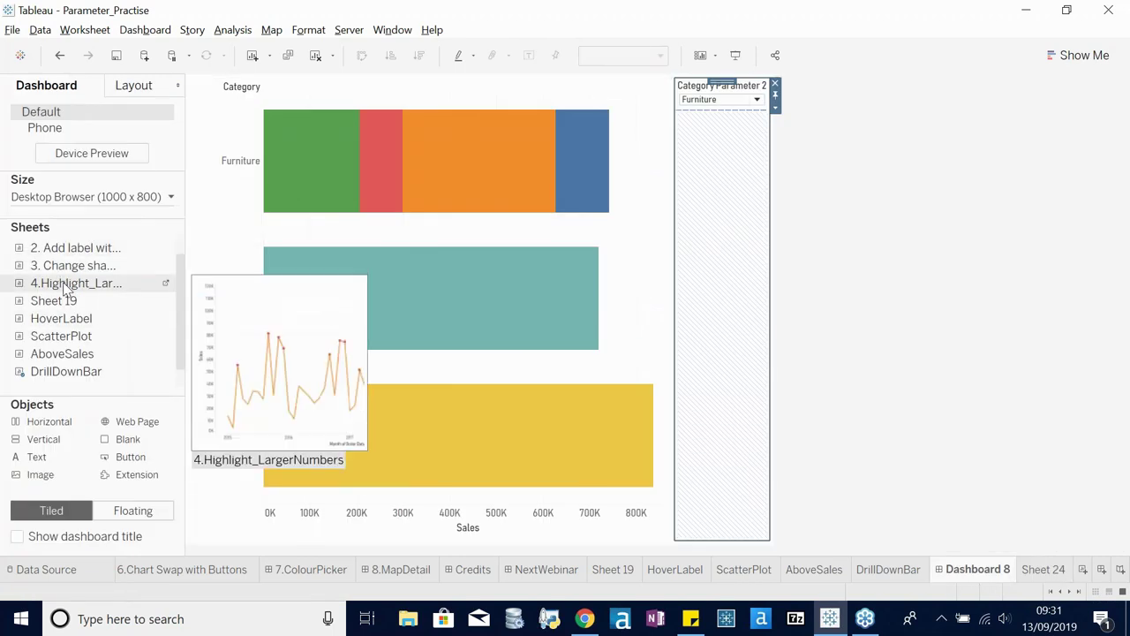
- Place Sheet 24 as a floating item on Dashboard 8 and hide its title
scroll(62, 300, "down", 1)
left_click(132, 511)
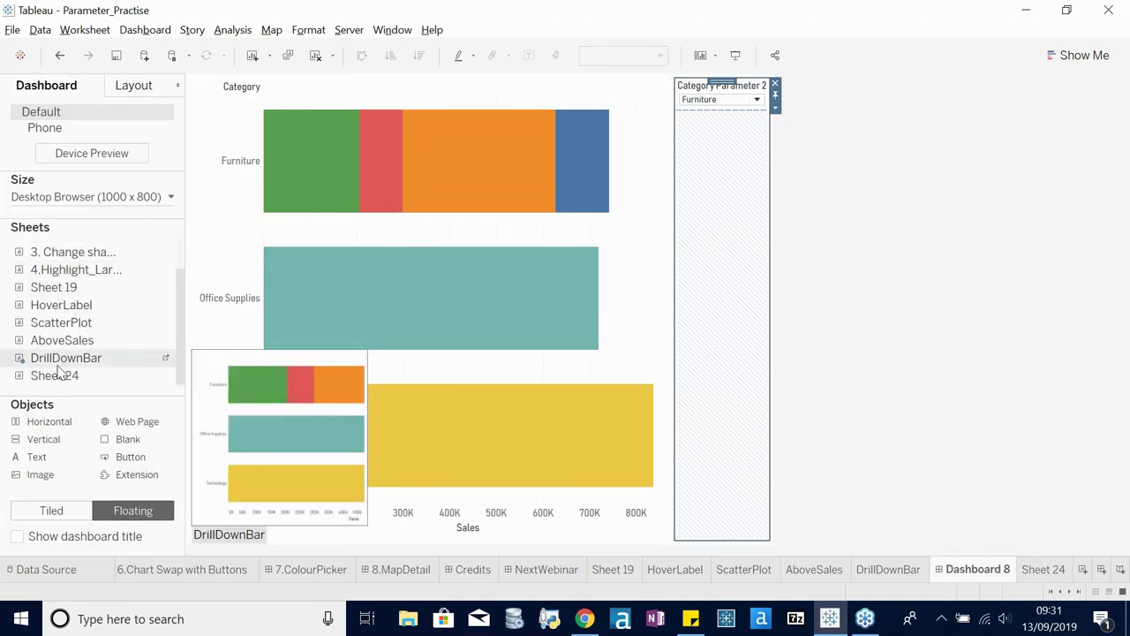
left_click_drag(97, 362, 624, 252)
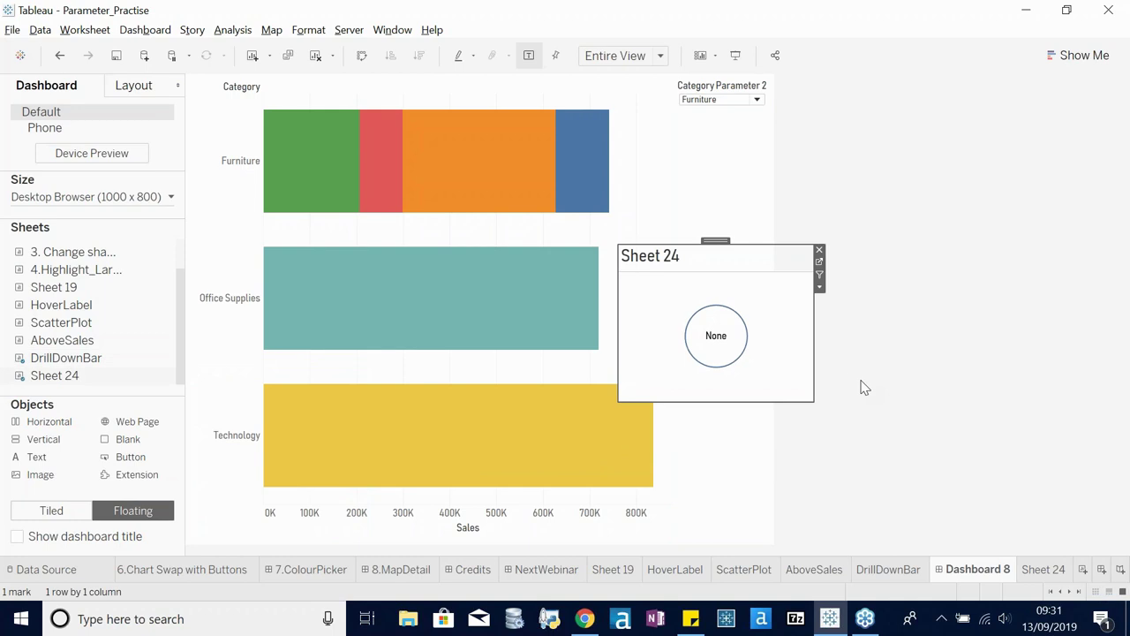
right_click(651, 265)
left_click(696, 306)
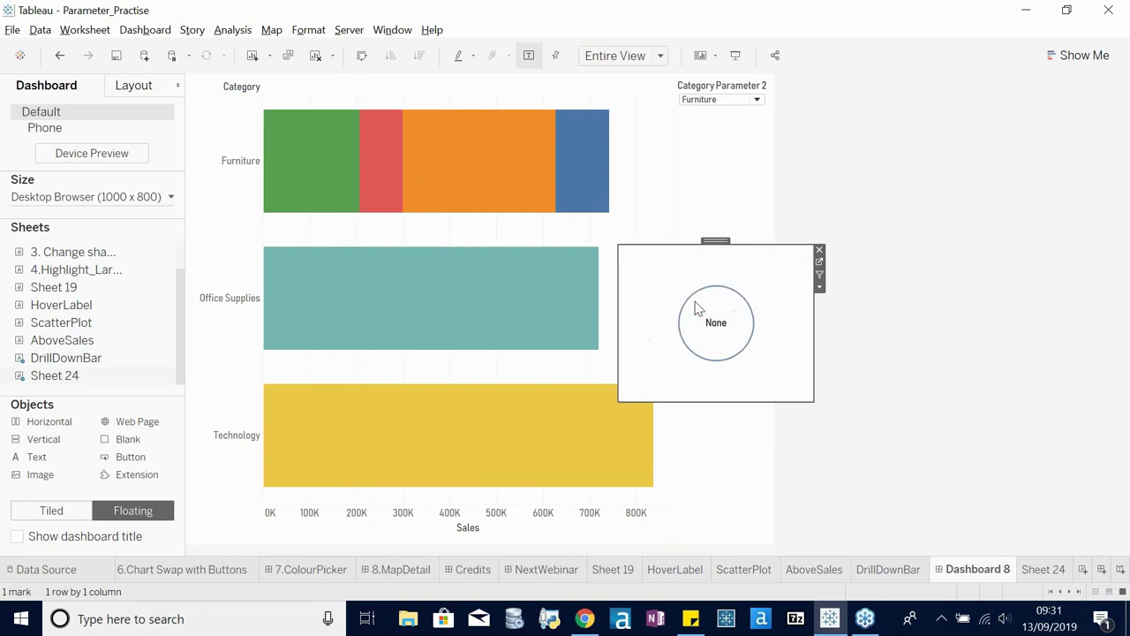
- Shrink the None button view, move it below the parameter control, and select the DrillDownBar chart
left_click_drag(815, 404, 734, 339)
left_click_drag(619, 336, 664, 301)
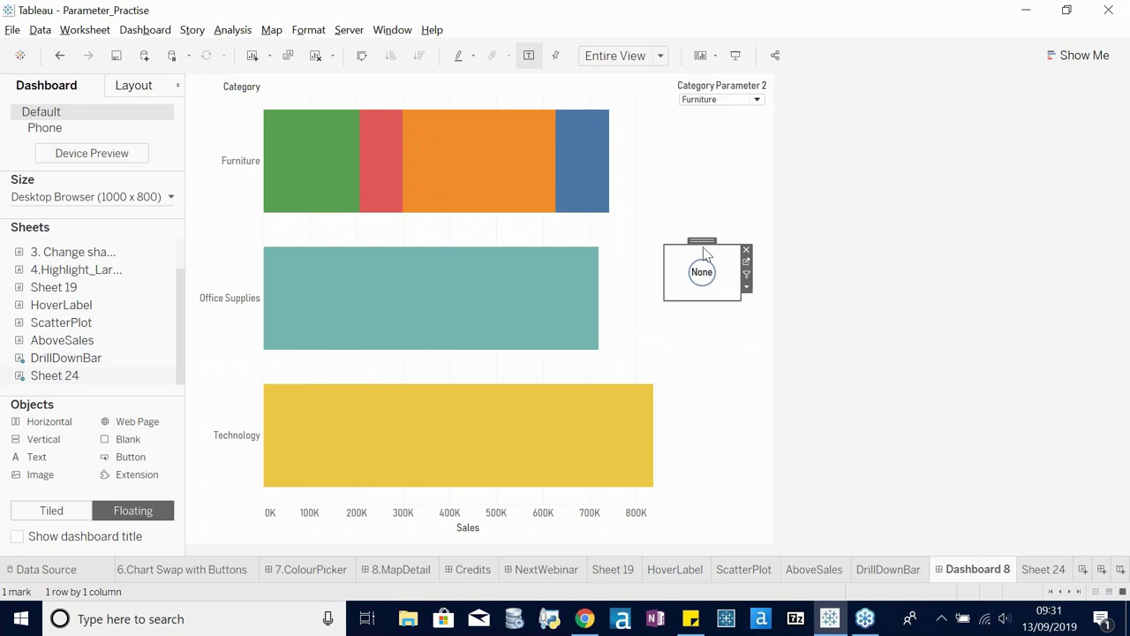
left_click_drag(704, 245, 725, 292)
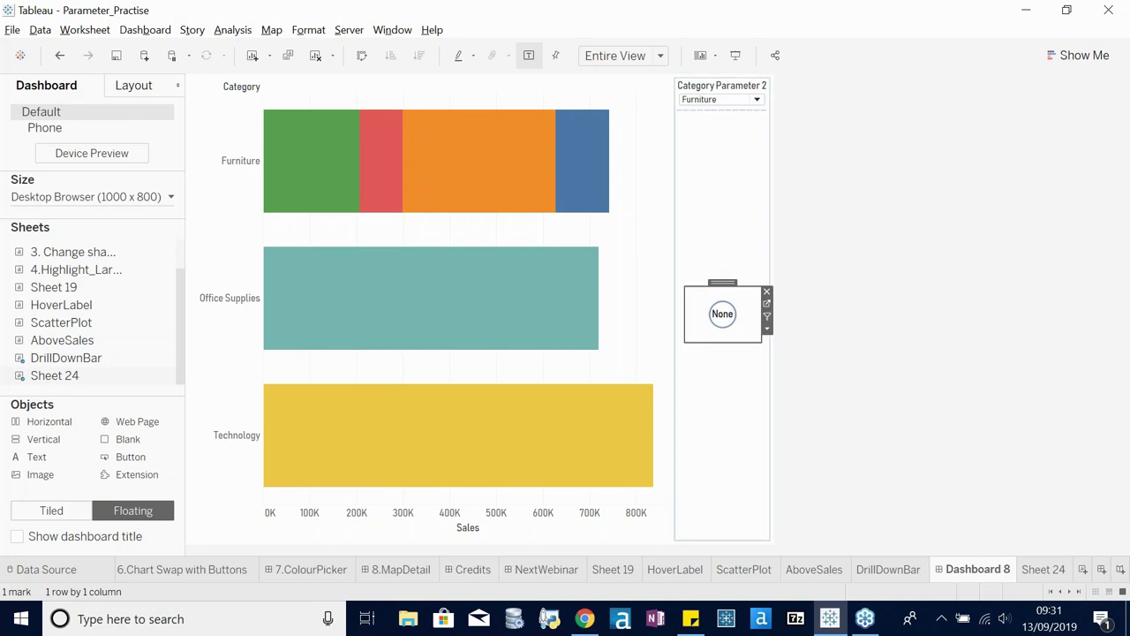
left_click(732, 187)
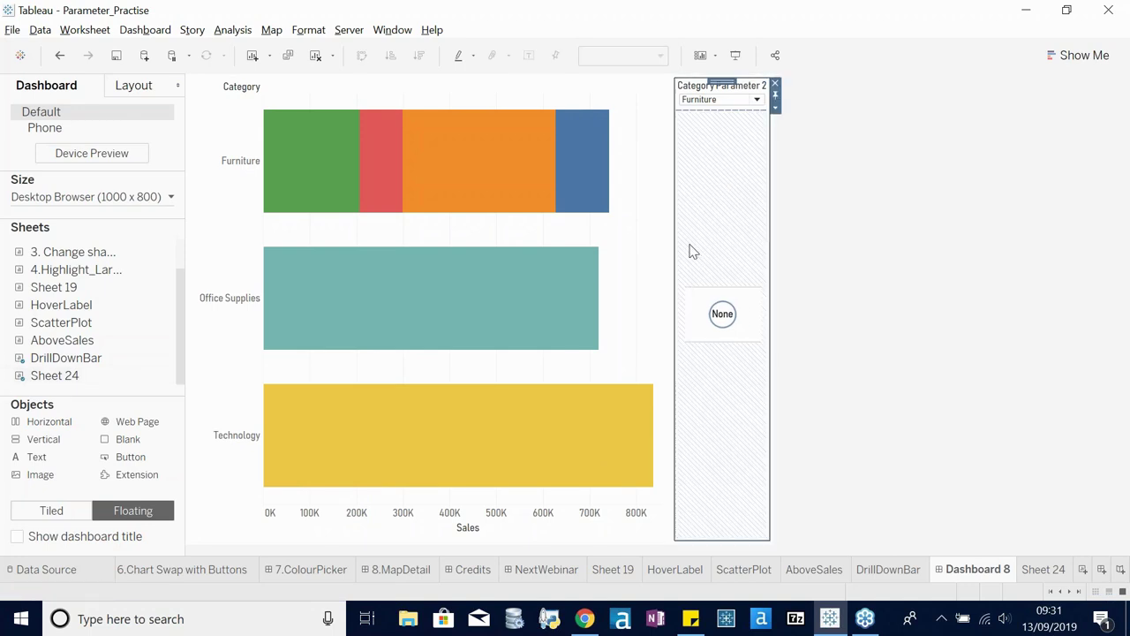
left_click(650, 263)
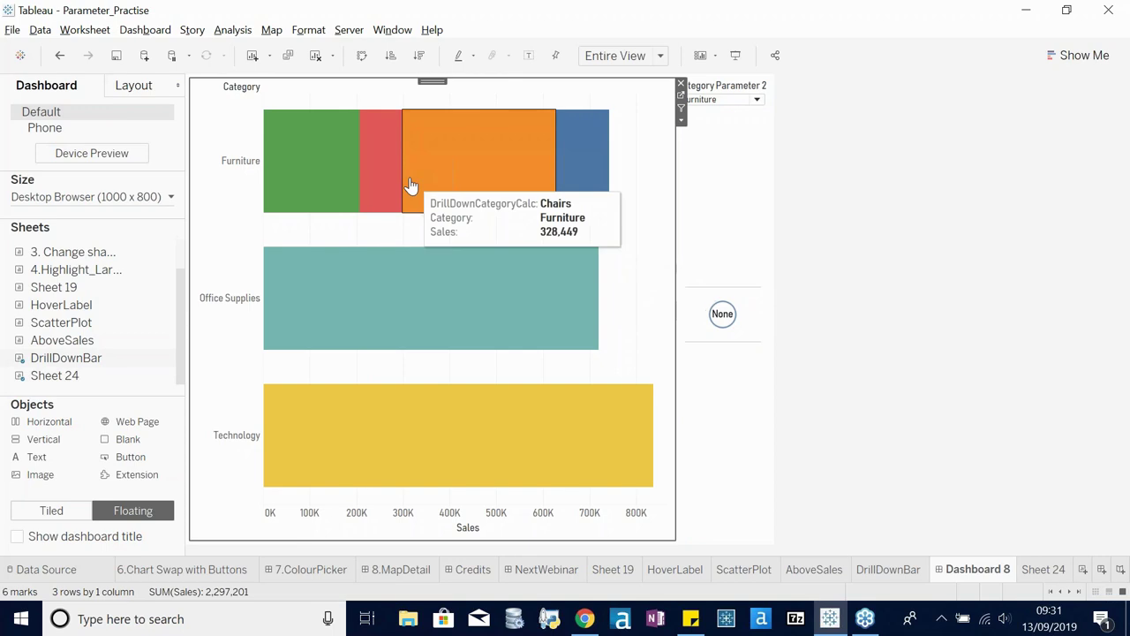
- Add a Change Parameter action on DrillDownBar that sets Category Parameter from Category
left_click(81, 32)
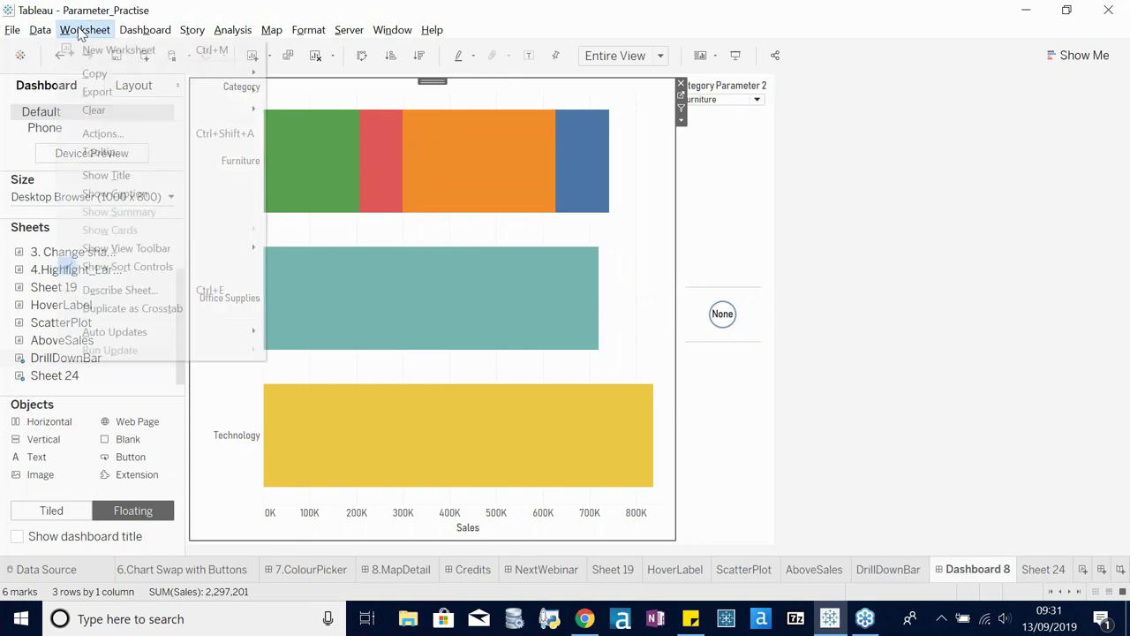
left_click(137, 134)
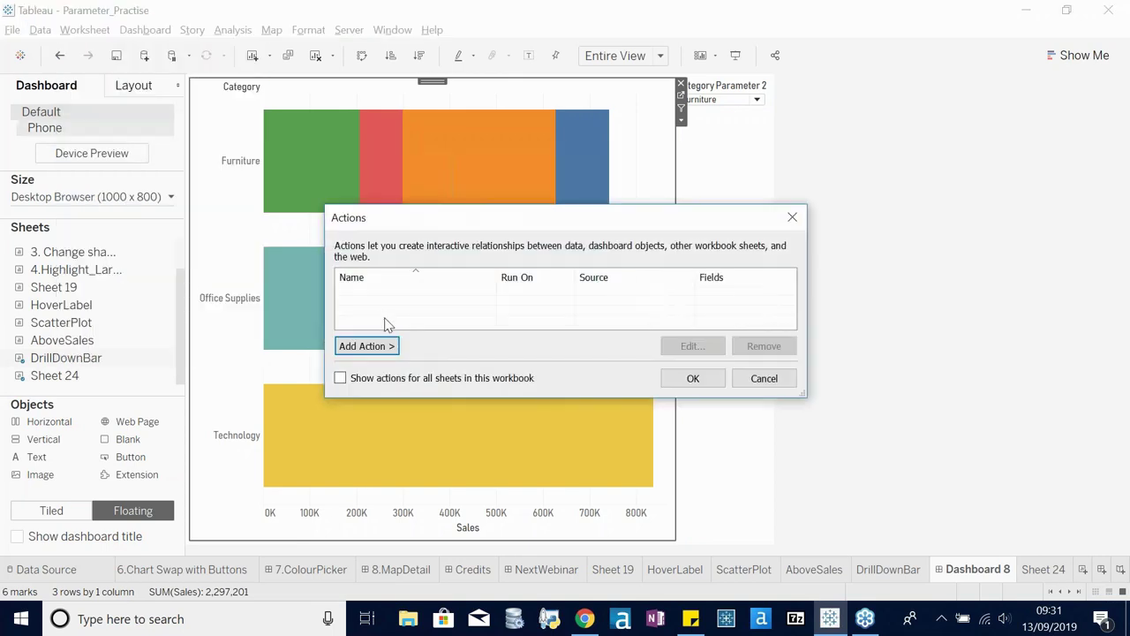
left_click(366, 345)
left_click(476, 429)
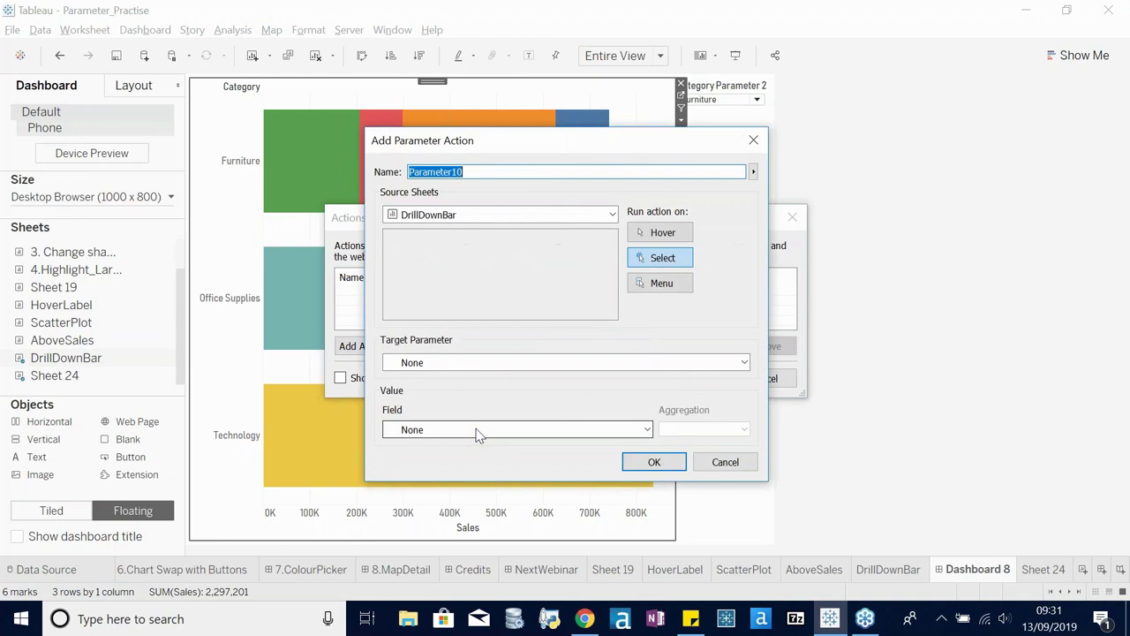
left_click(454, 362)
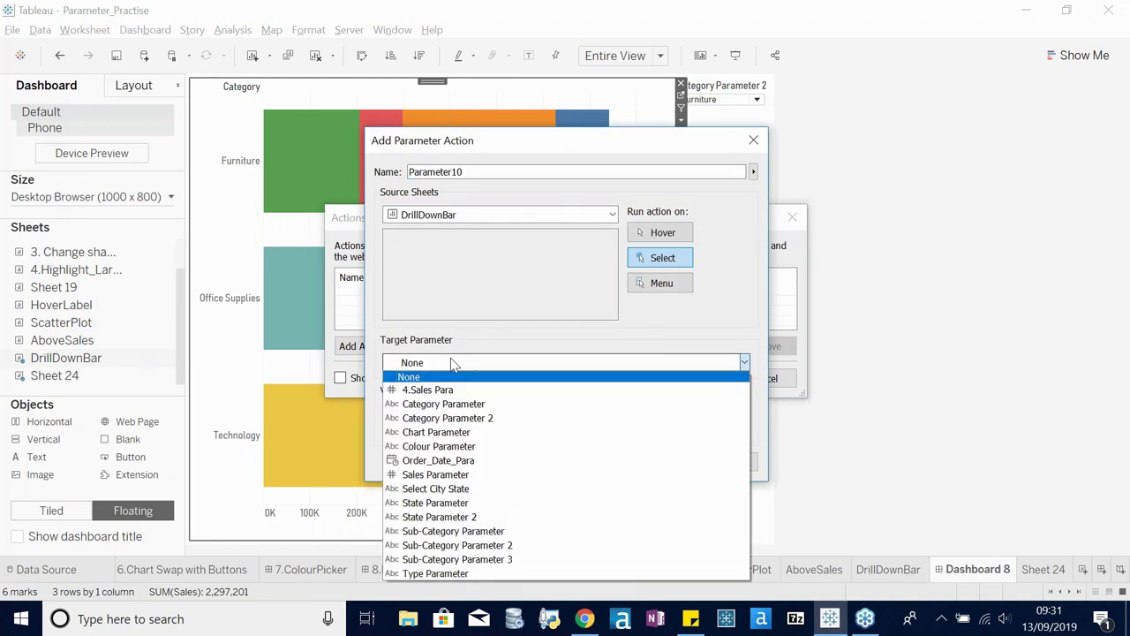
left_click(439, 405)
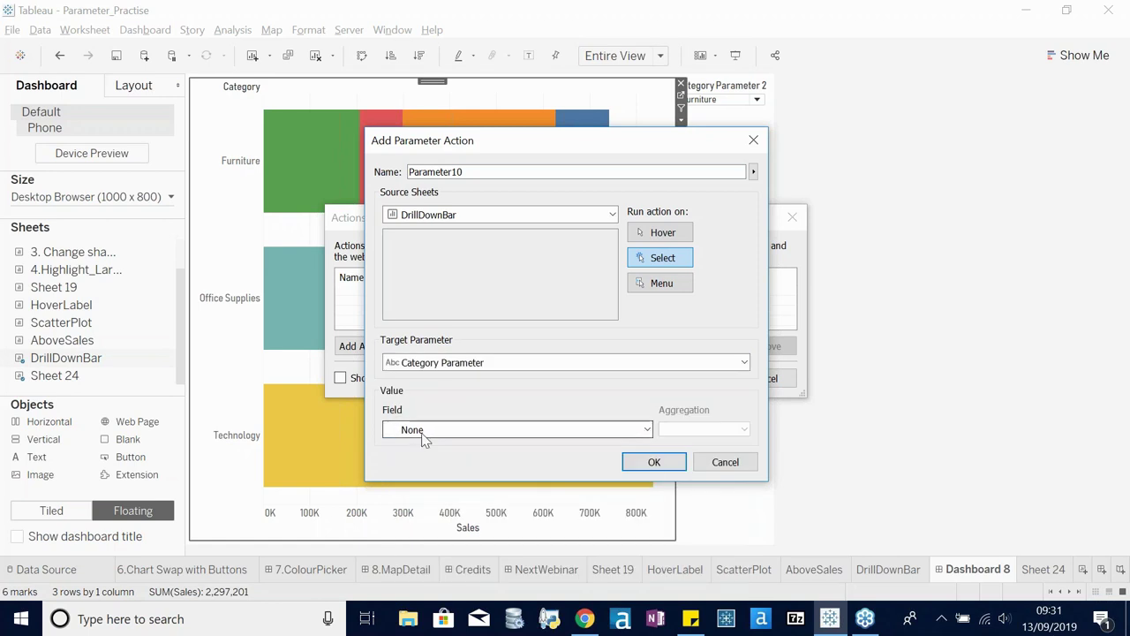
left_click(422, 433)
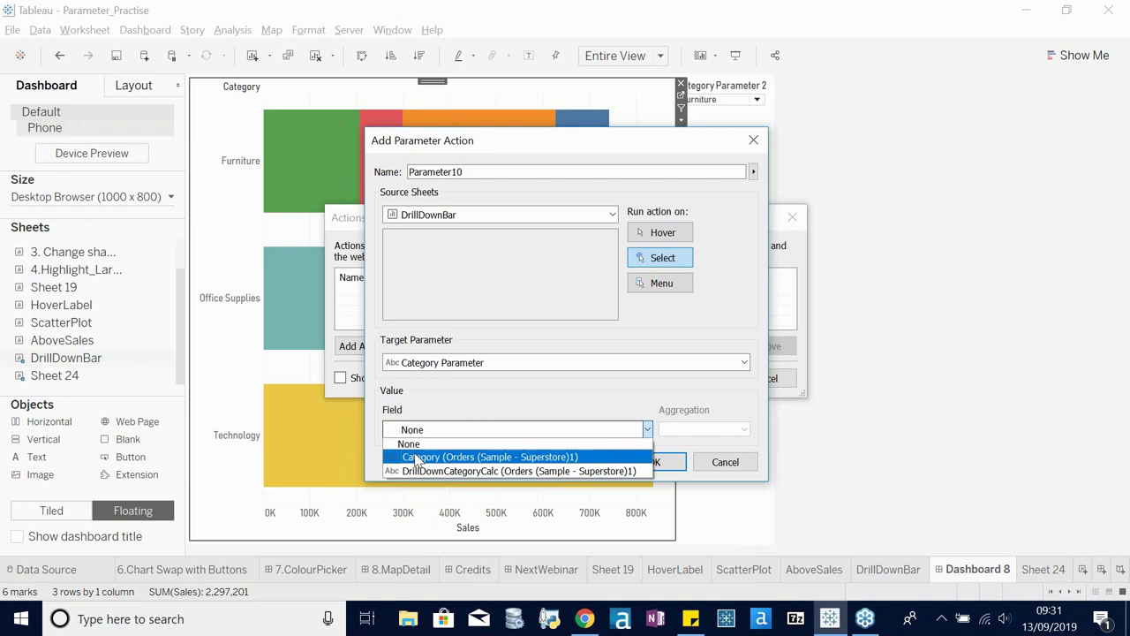
left_click(418, 457)
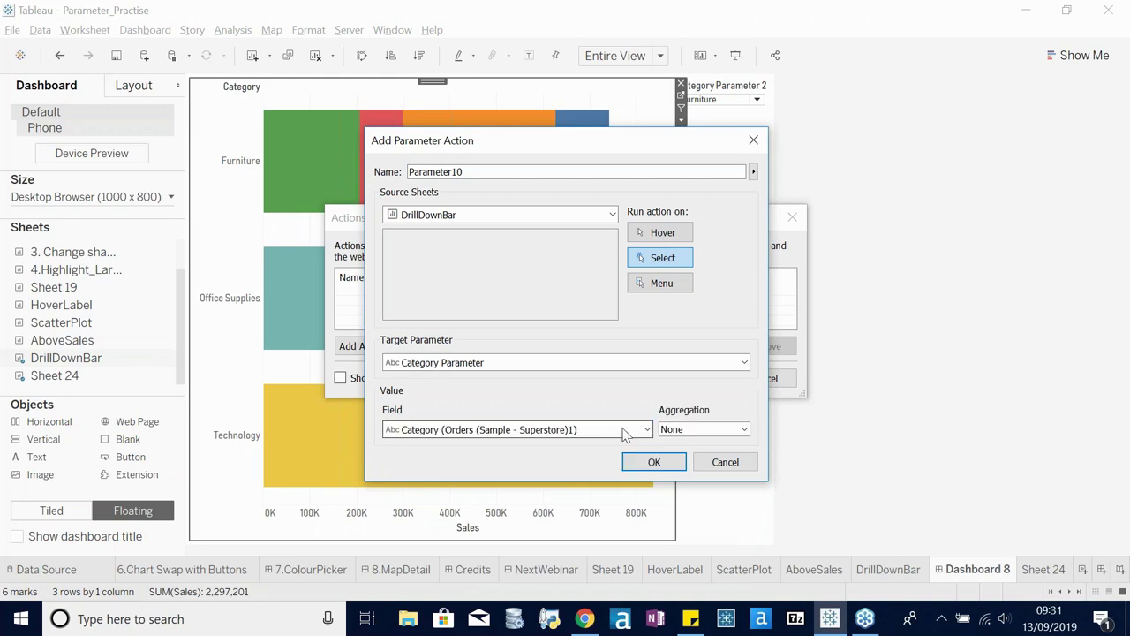
left_click(654, 462)
left_click(681, 386)
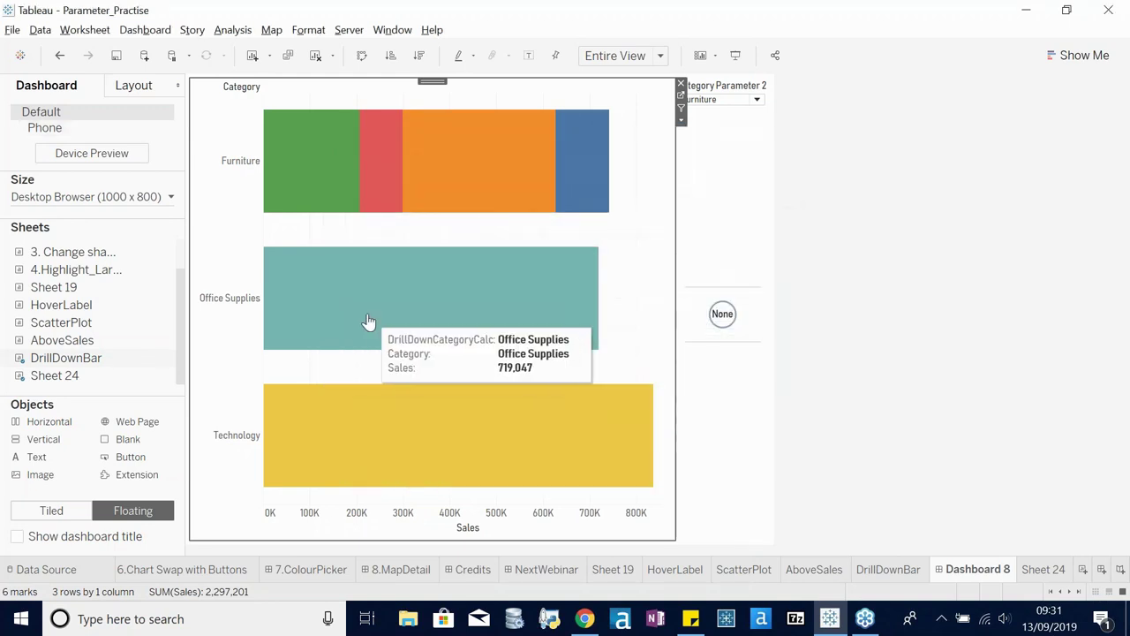
- Test the action by clicking the Office Supplies, Furniture and Technology bars
left_click(369, 321)
left_click(365, 210)
left_click(312, 308)
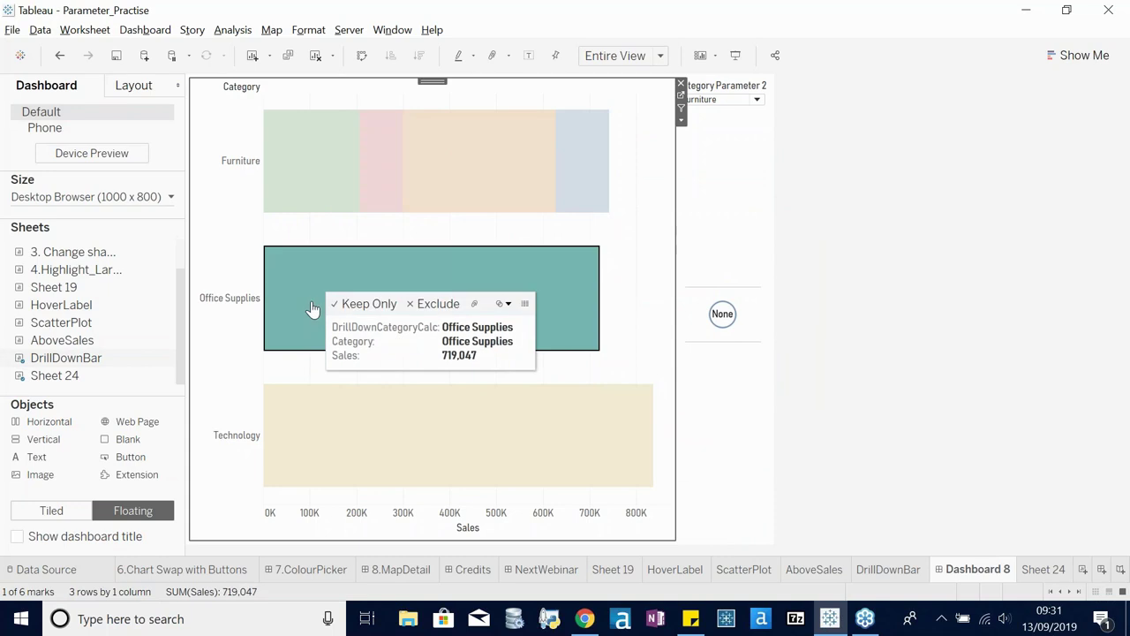
left_click(325, 432)
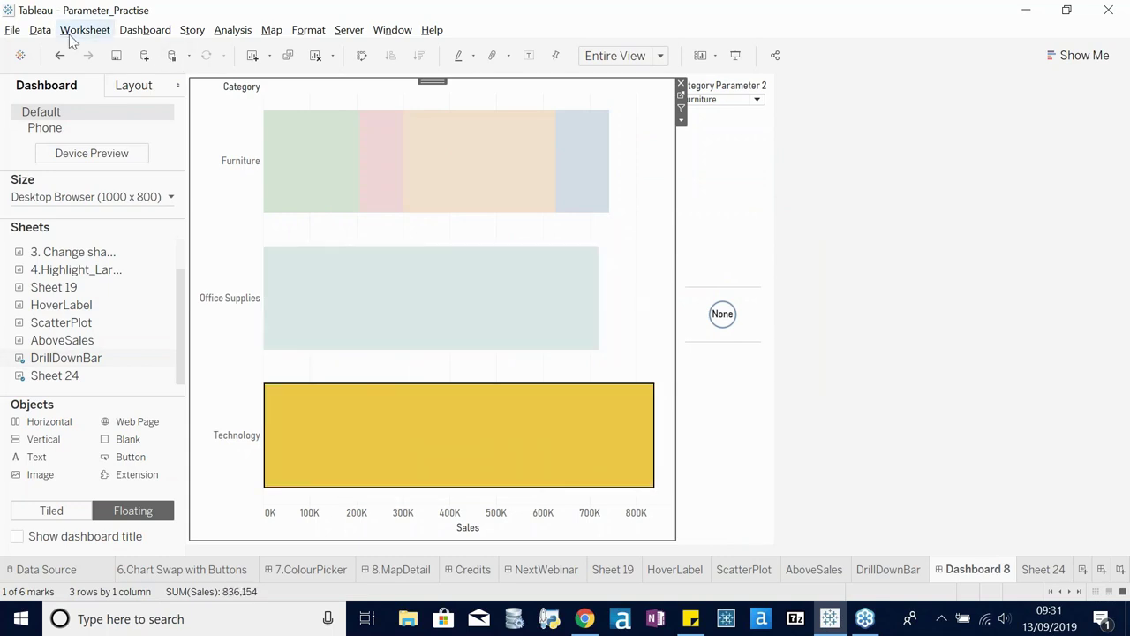
- Edit the Parameter10 action so its field is DrillDownCategoryCalc instead of Category
left_click(40, 29)
mouse_move(84, 35)
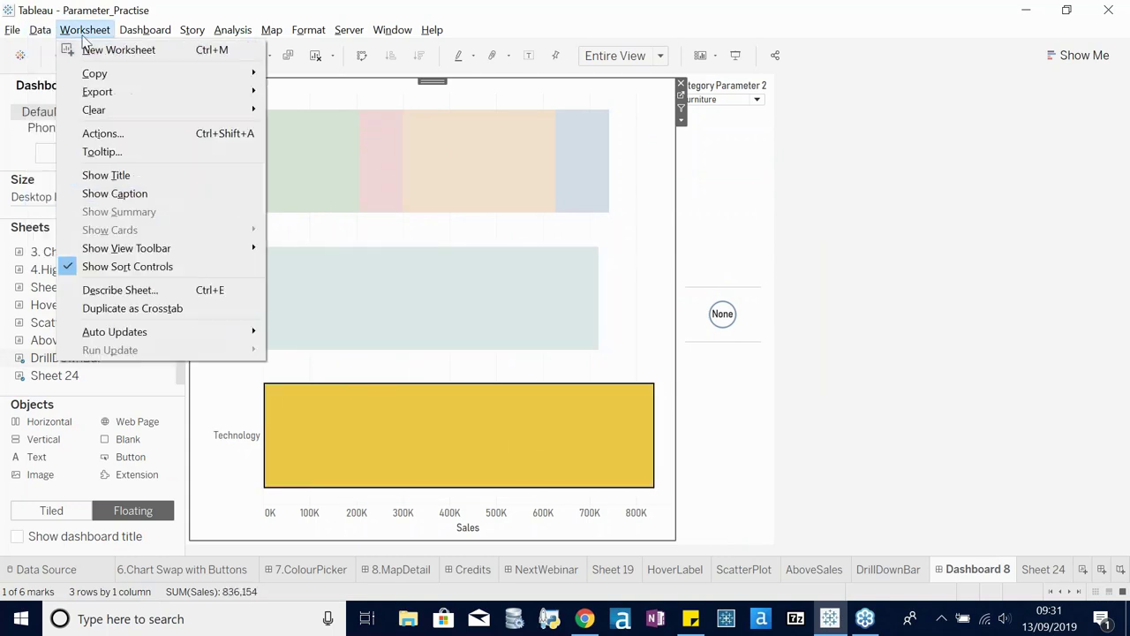
left_click(103, 134)
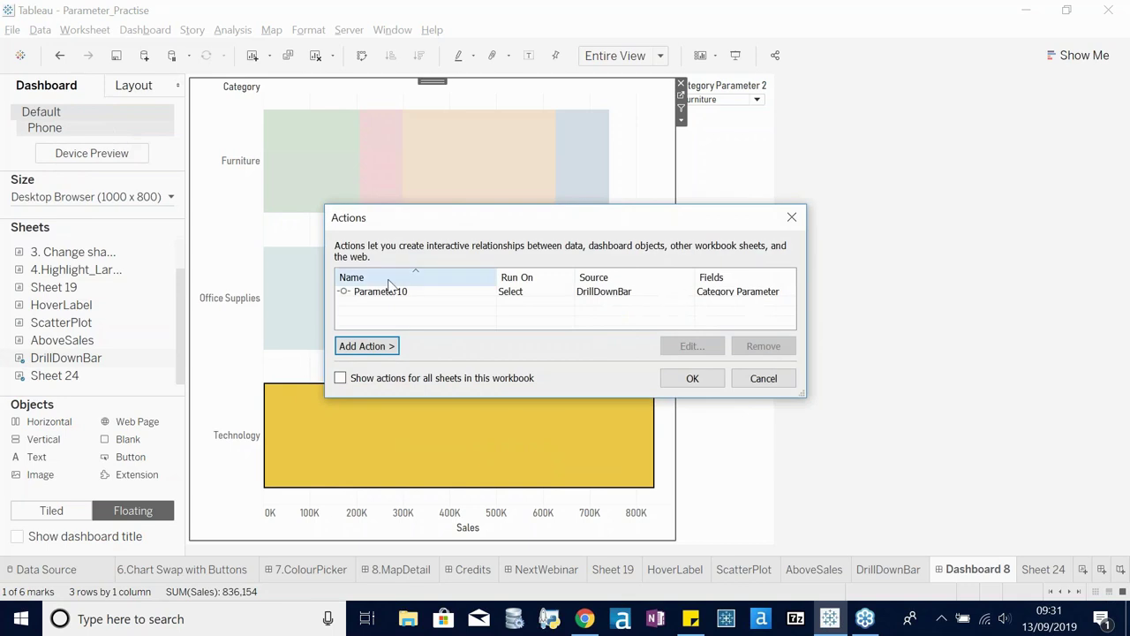
left_click(397, 300)
left_click(702, 348)
left_click(457, 430)
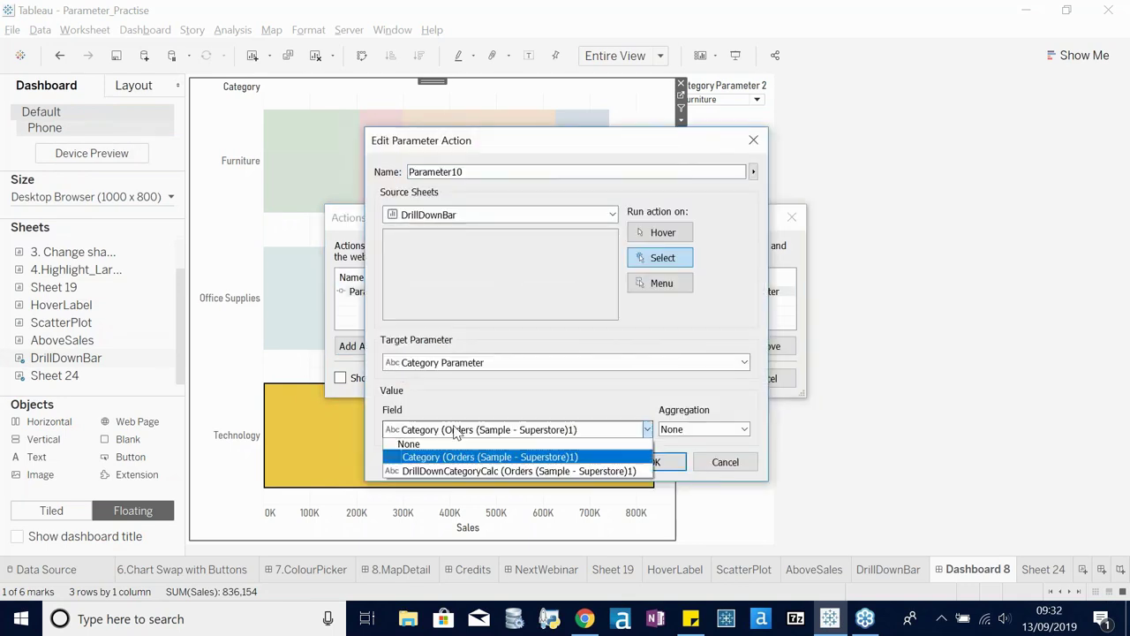
left_click(448, 471)
left_click(667, 461)
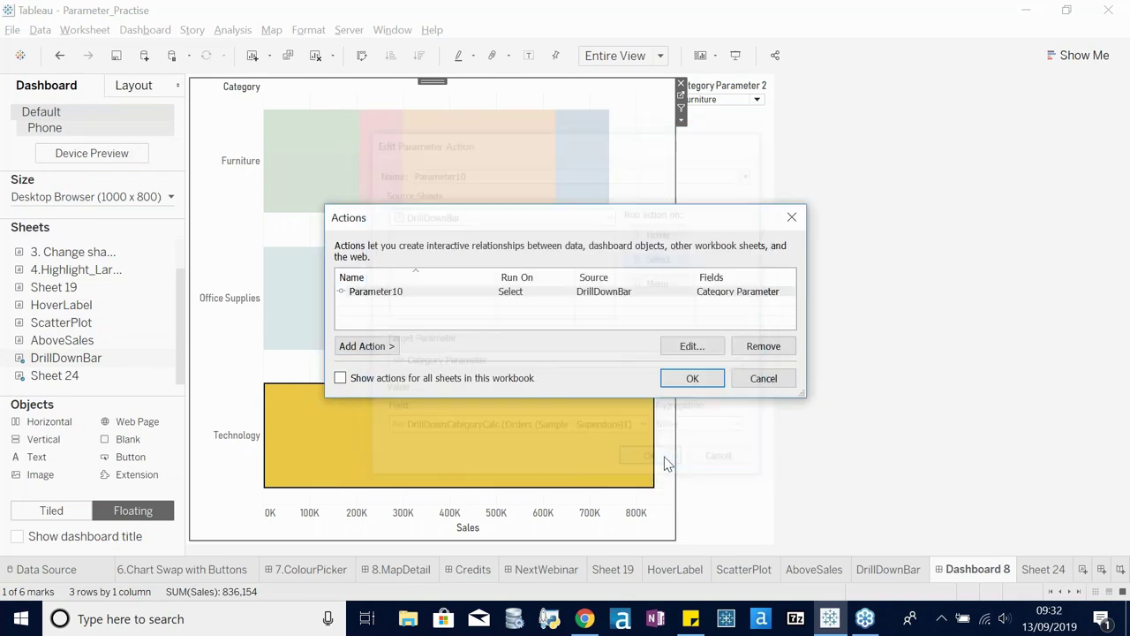
left_click(686, 383)
- Test by clicking Office Supplies and Bookcases, clear the selection, then reselect the DrillDownBar chart
left_click(525, 338)
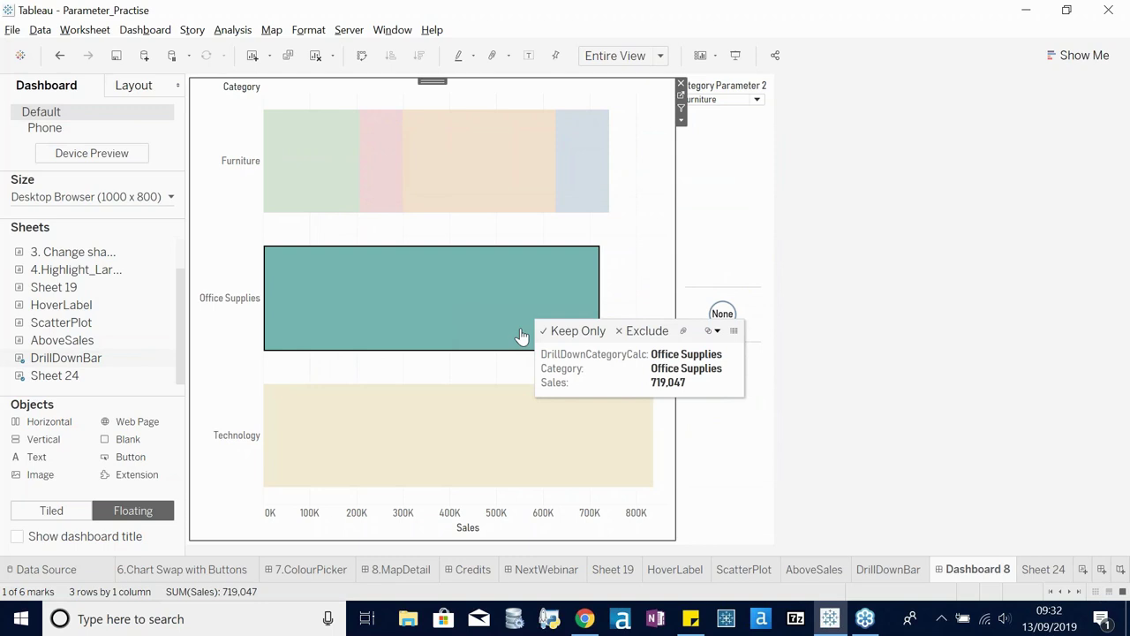
left_click(566, 126)
key("Escape")
left_click(726, 99)
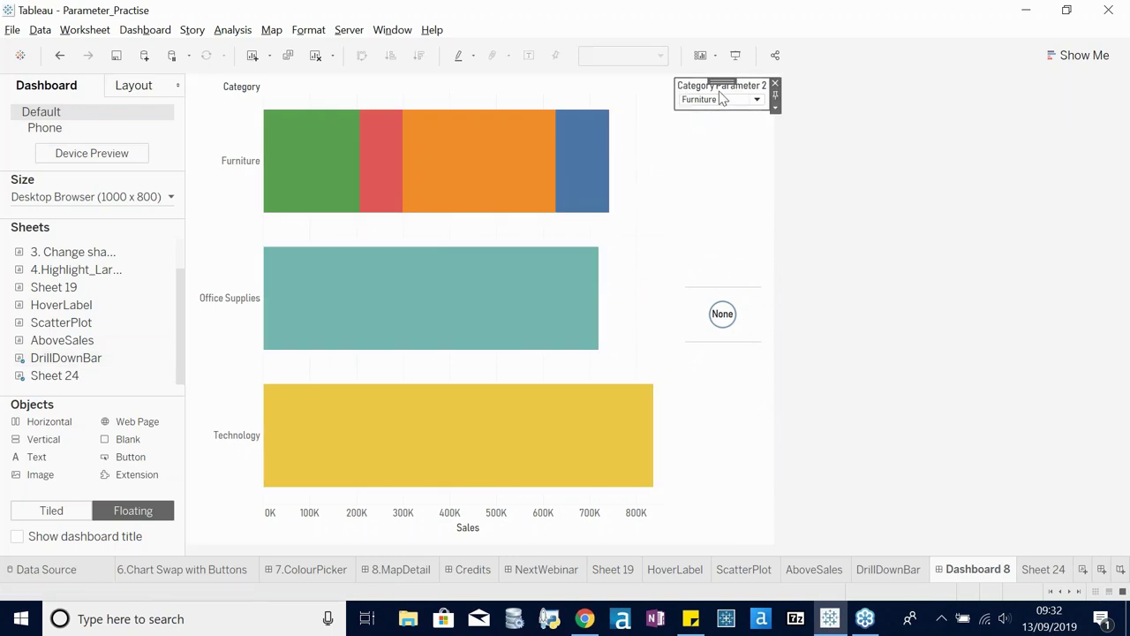
left_click(727, 163)
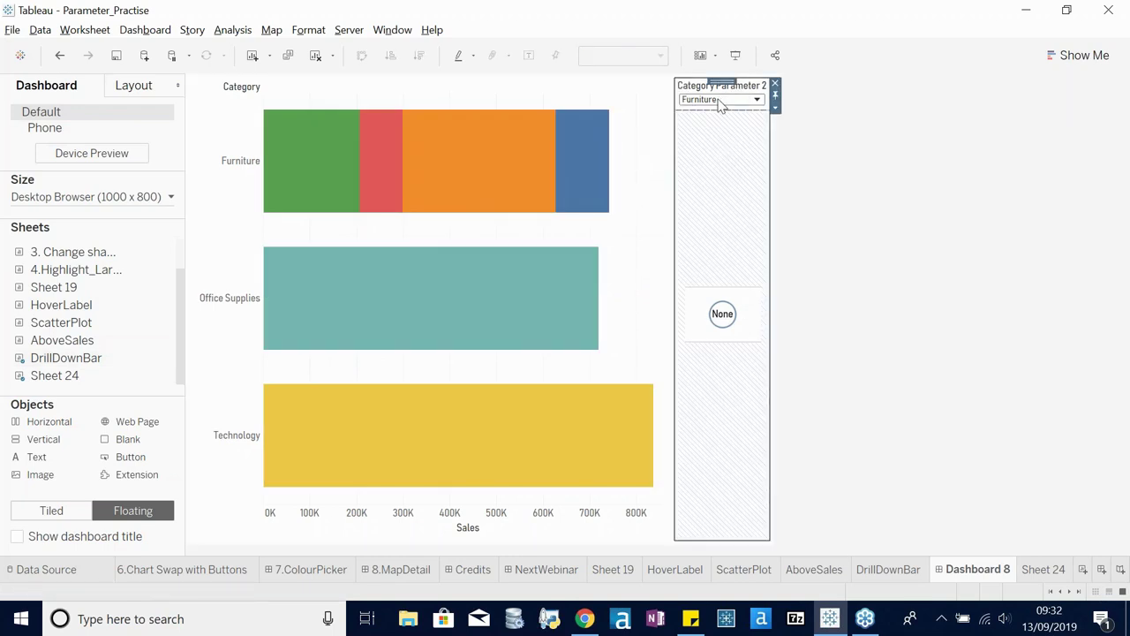
left_click(92, 32)
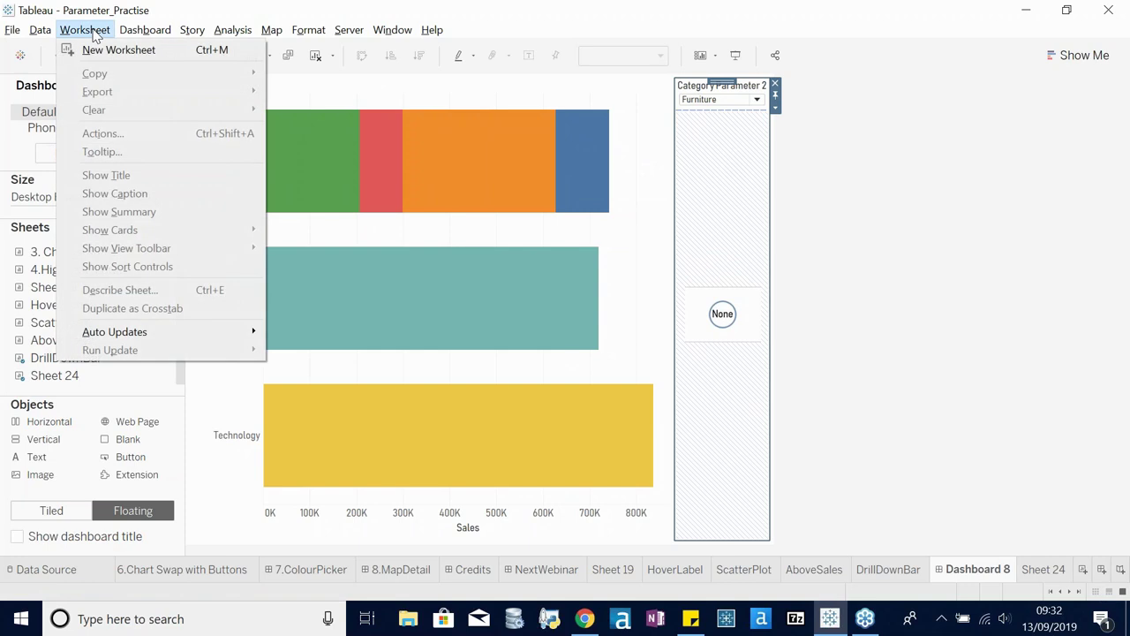
left_click(658, 258)
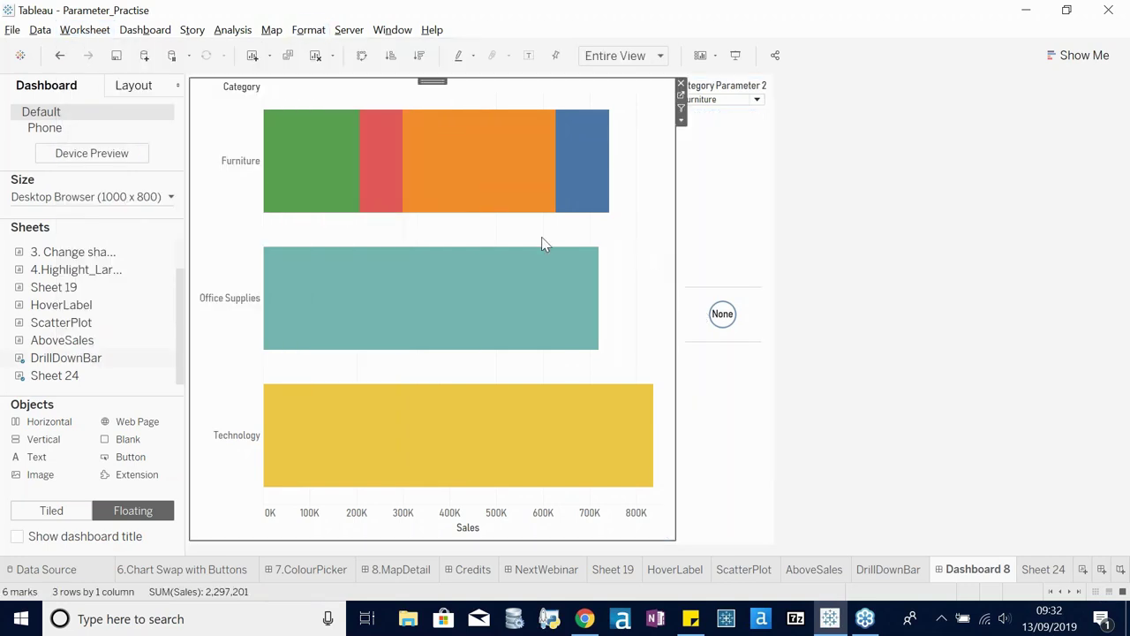
left_click(94, 32)
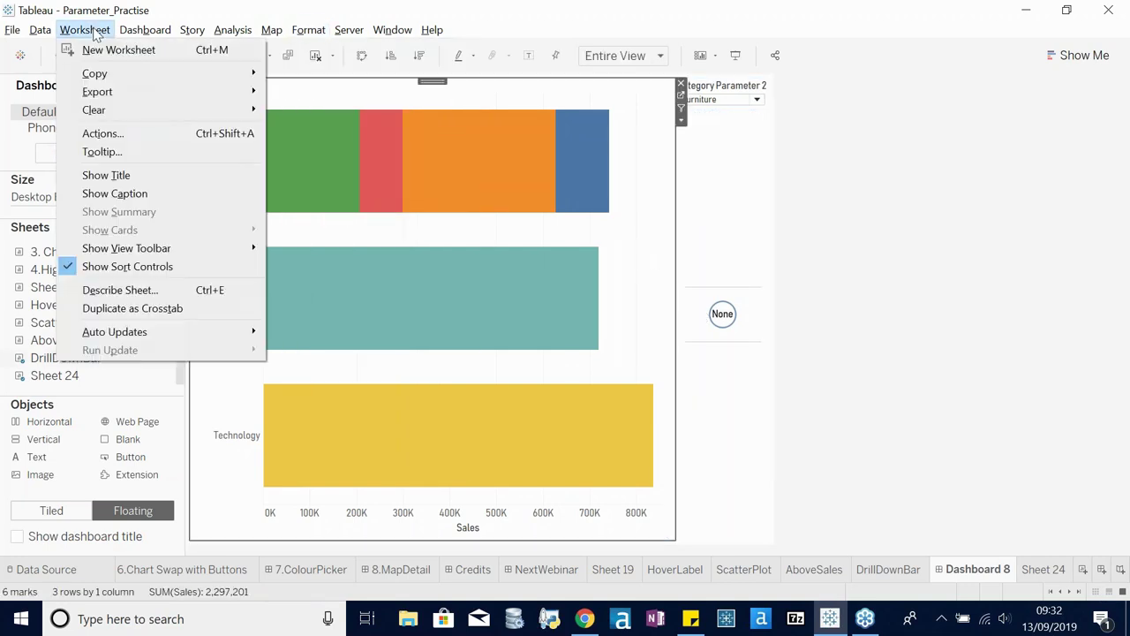
- Retarget Parameter10 to Category Parameter 2 with Category as the passed field
left_click(111, 136)
left_click(410, 300)
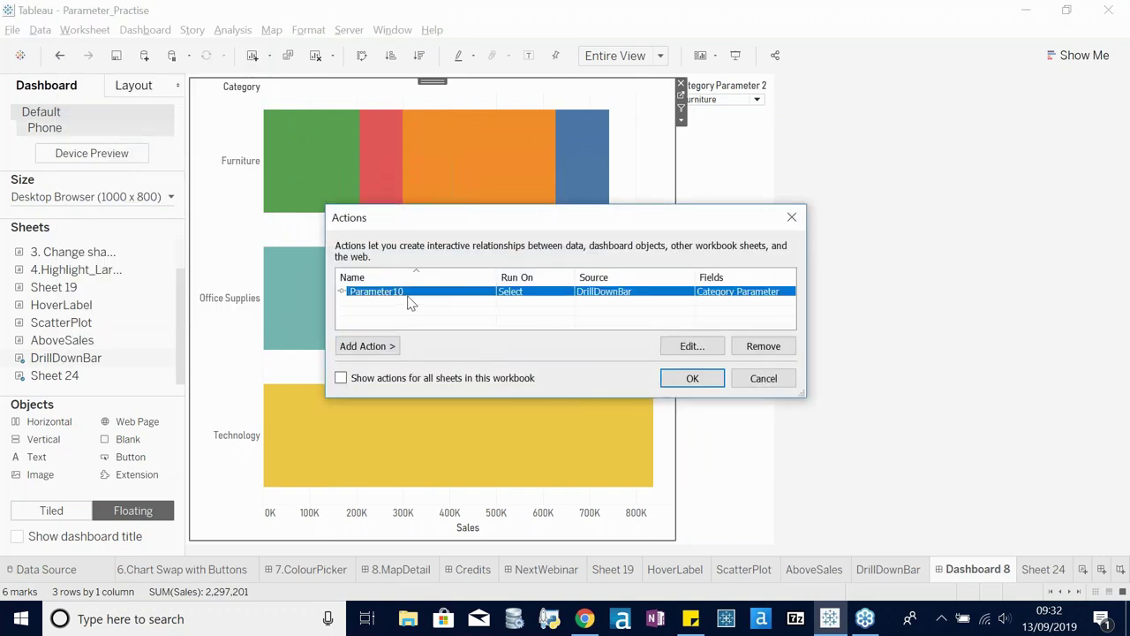
left_click(690, 346)
left_click(470, 370)
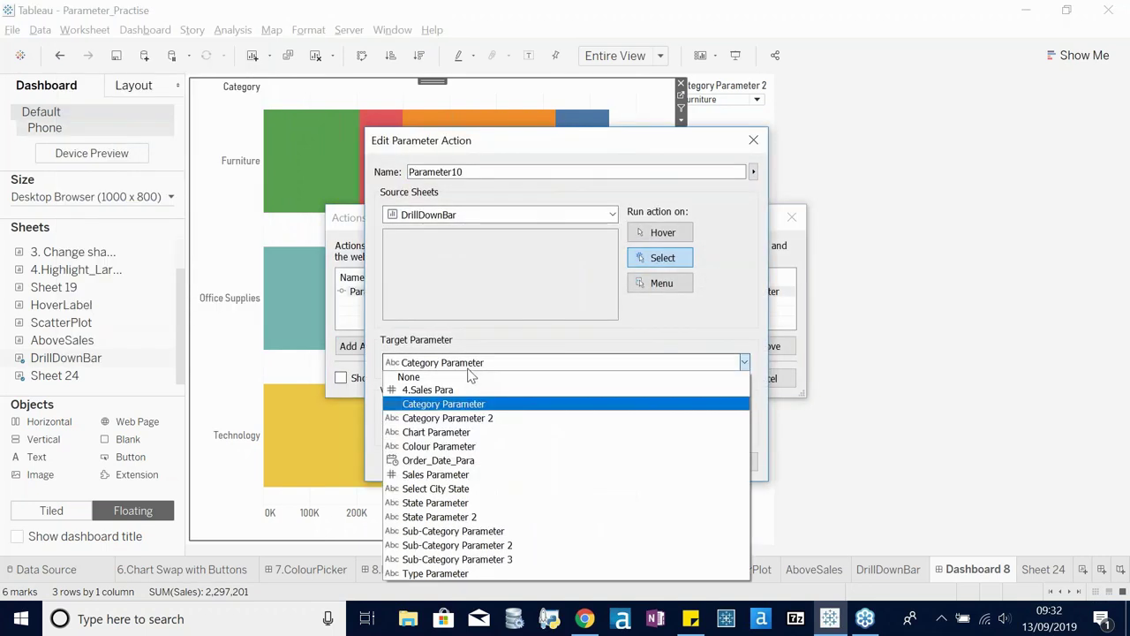
left_click(469, 418)
left_click(443, 430)
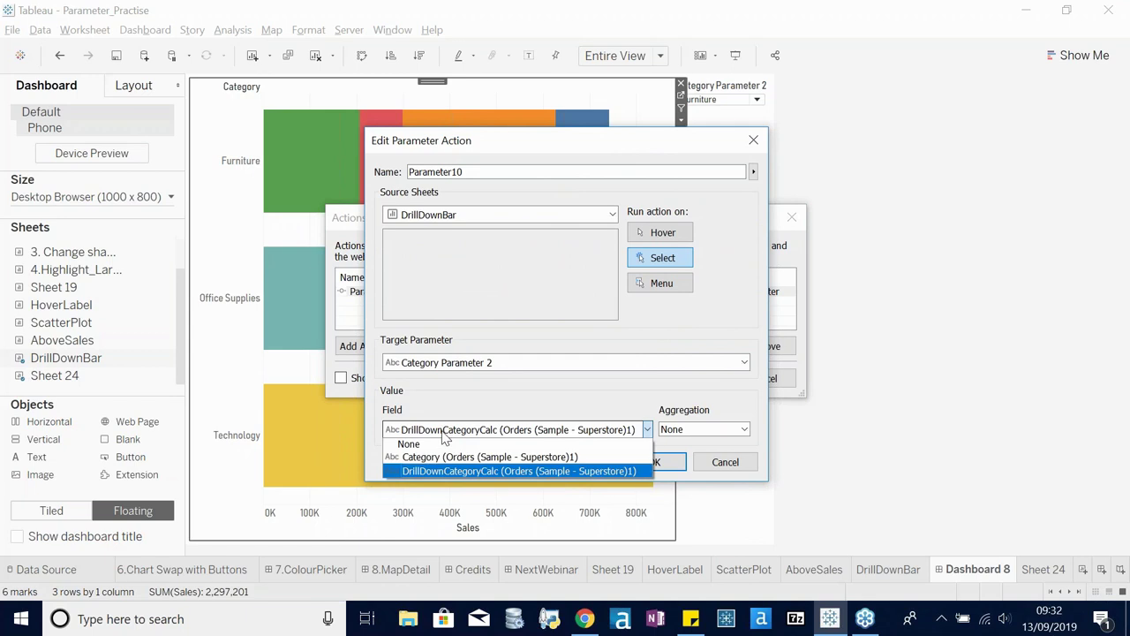
left_click(429, 458)
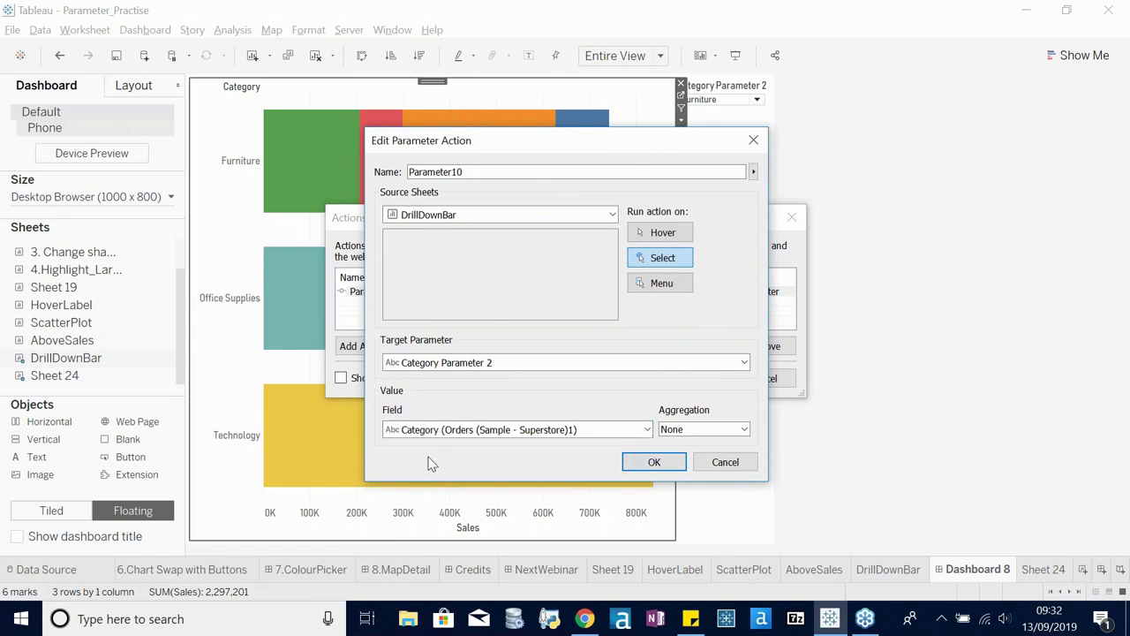
left_click(654, 462)
left_click(689, 378)
- Test the drill-down on Office Supplies and Chairs, and set Category Parameter 2 to Technology
left_click(491, 298)
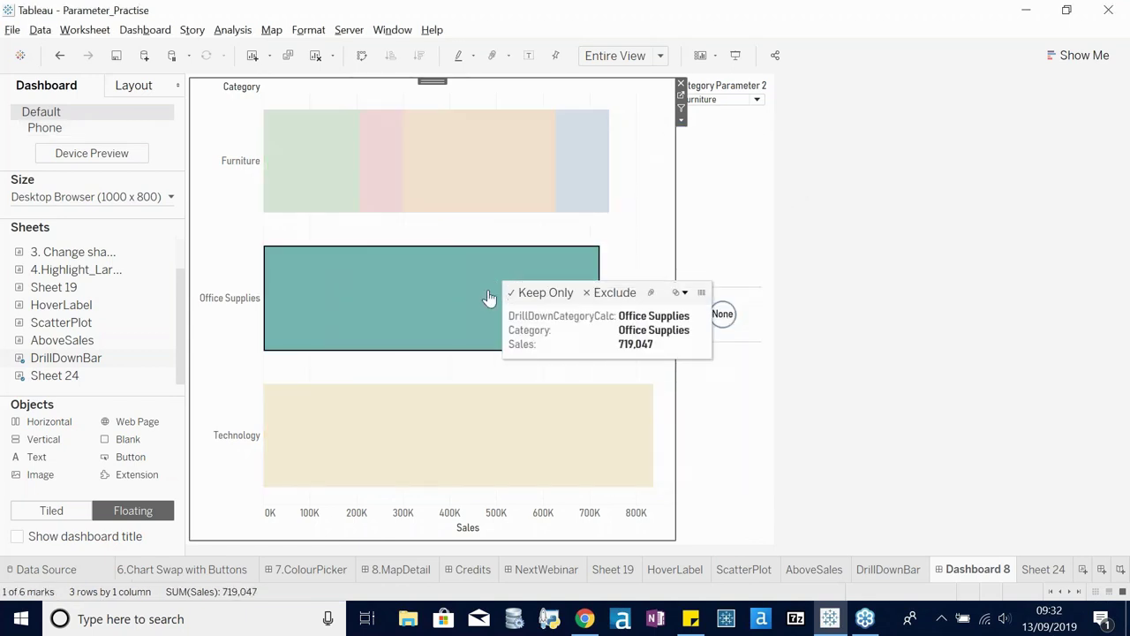
left_click(412, 186)
left_click(411, 188)
left_click(720, 99)
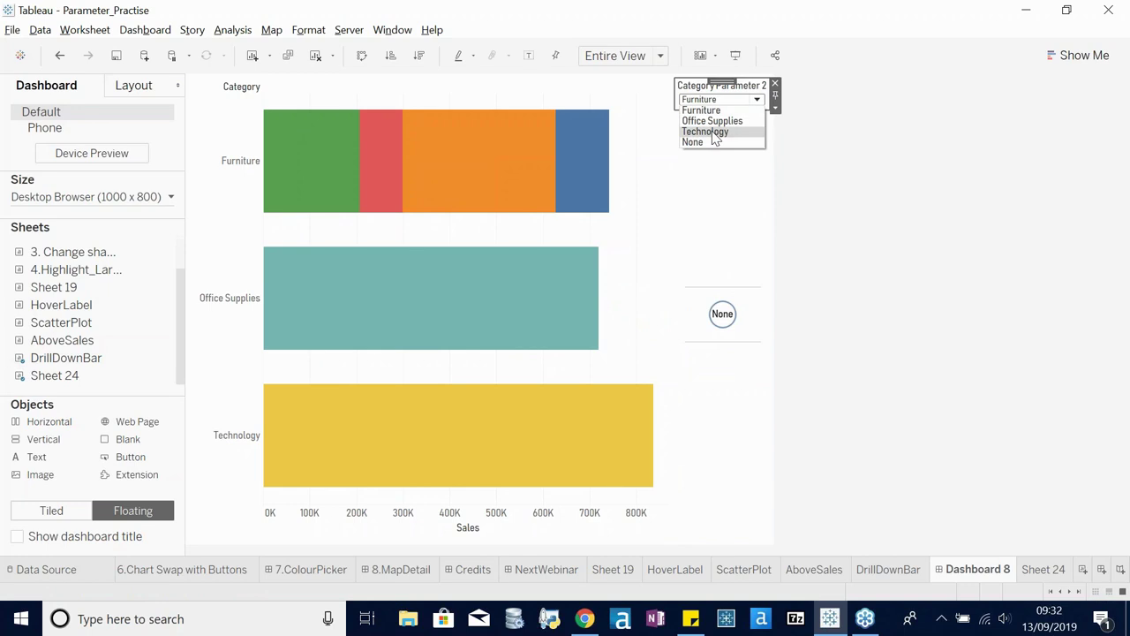
left_click(708, 130)
left_click(494, 292)
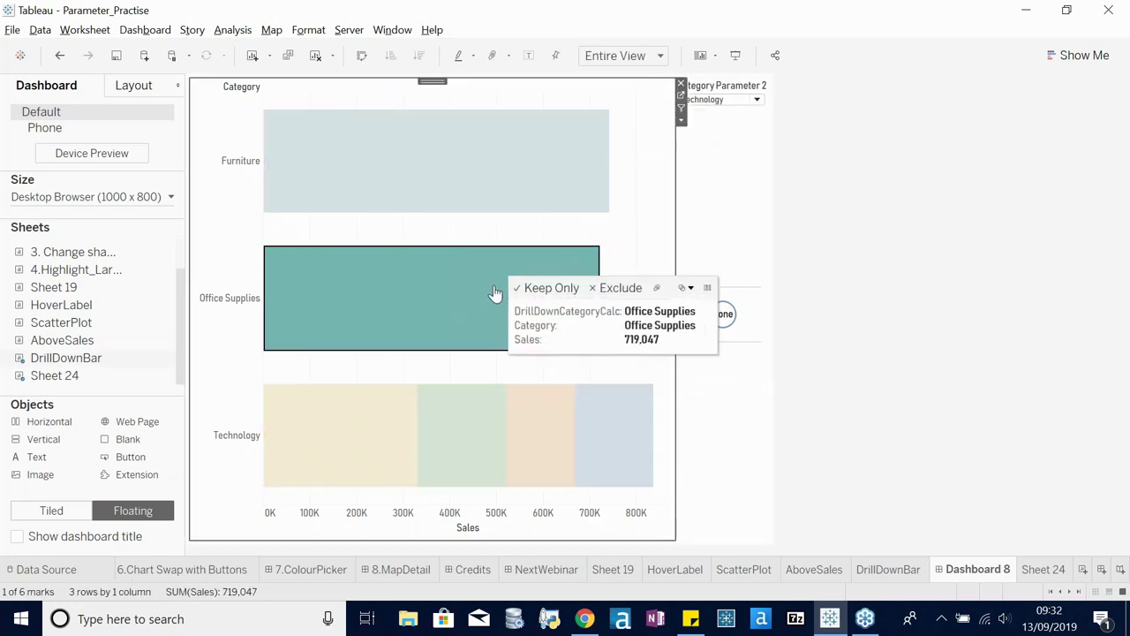
left_click(648, 177)
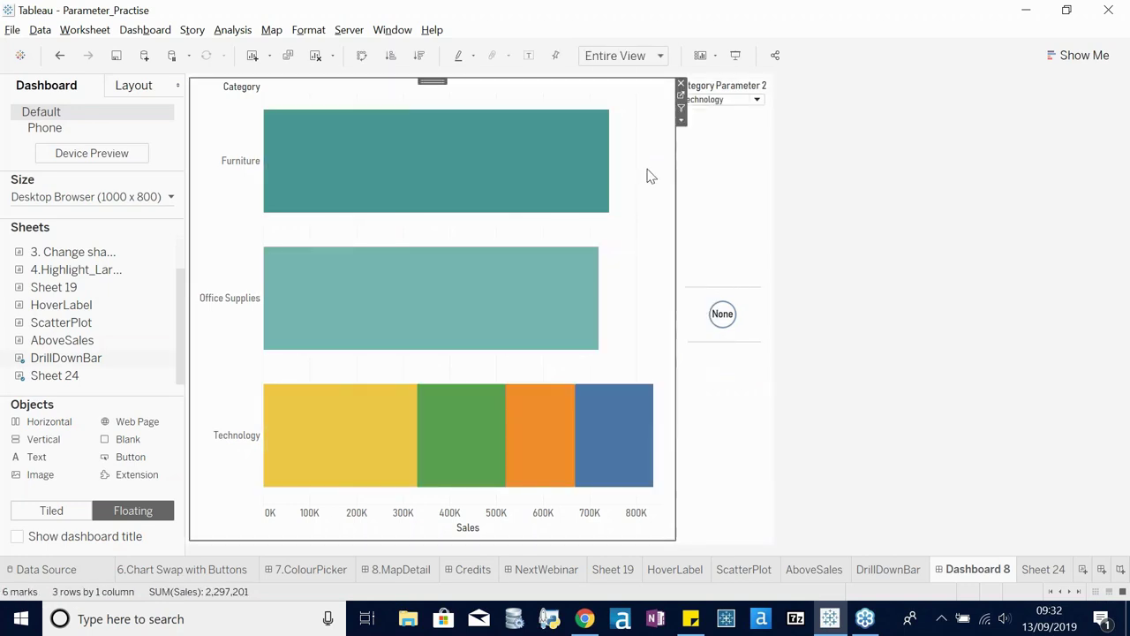
left_click(680, 99)
- Click the Furniture, Office Supplies and Technology bars on the worksheet to test drilling
left_click(555, 270)
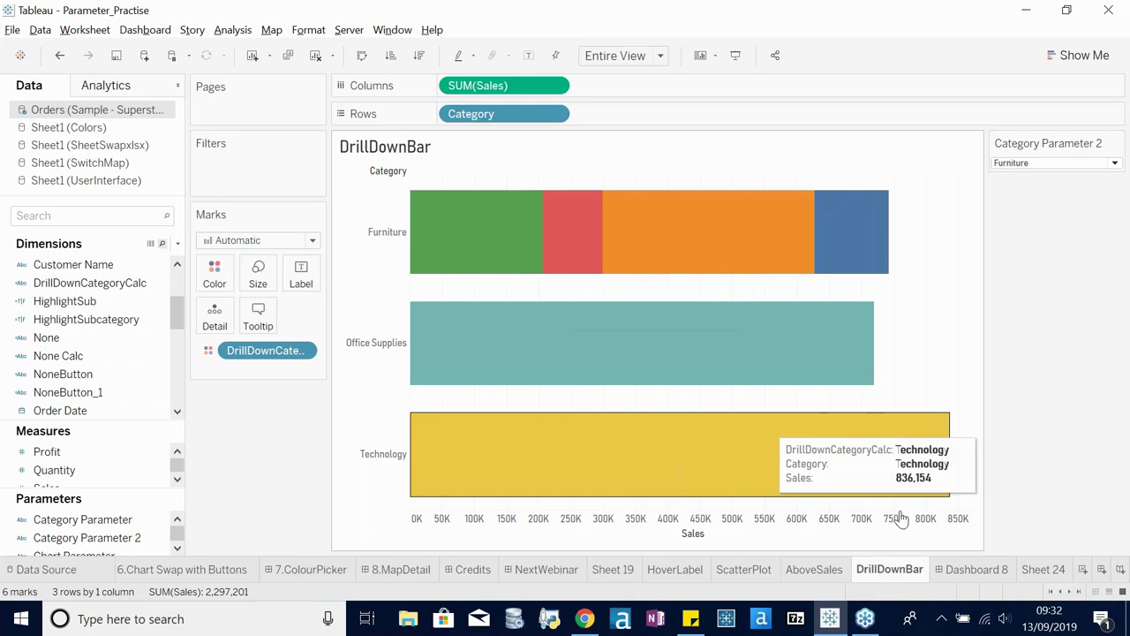
left_click(641, 360)
left_click(610, 439)
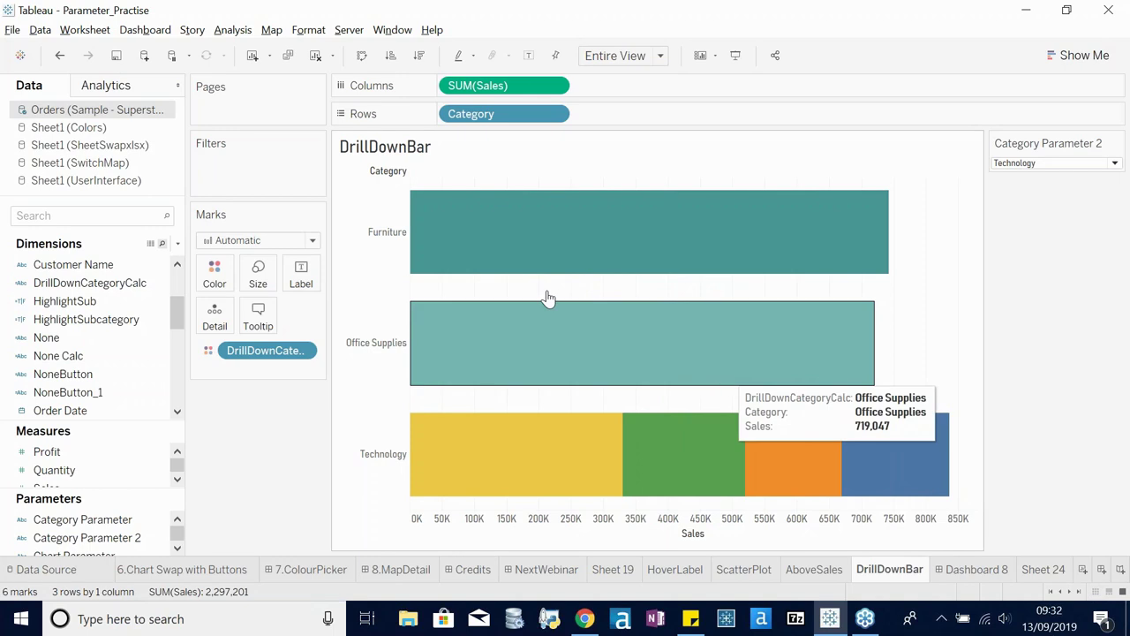
- Review the Parameter10 action settings without changes, then return to Dashboard 8
left_click(83, 30)
left_click(133, 133)
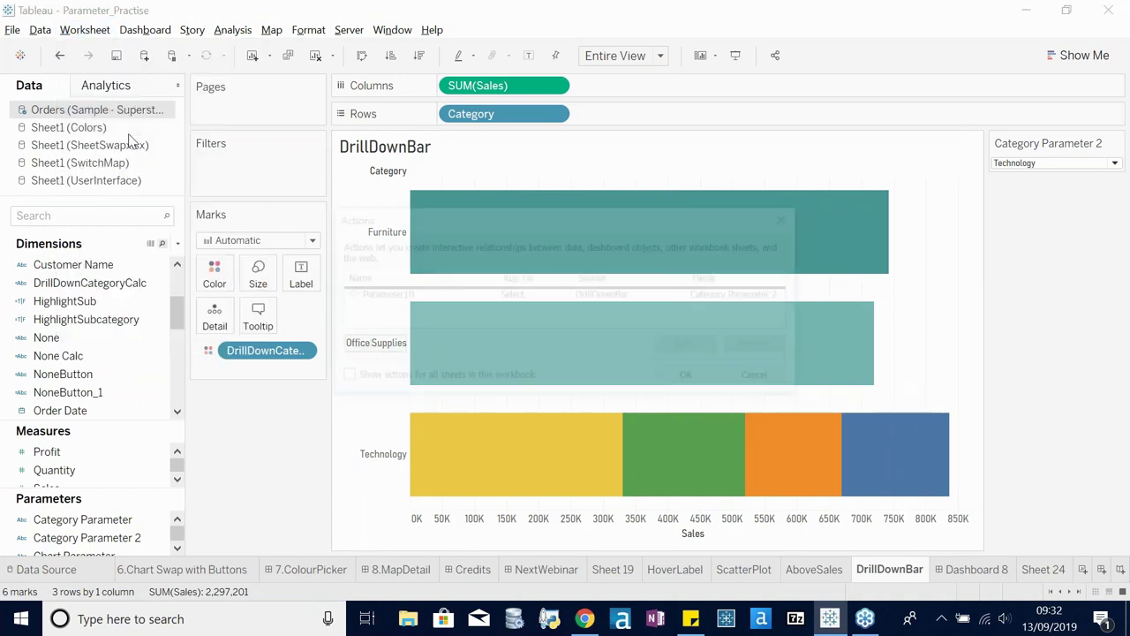
left_click(442, 293)
left_click(698, 349)
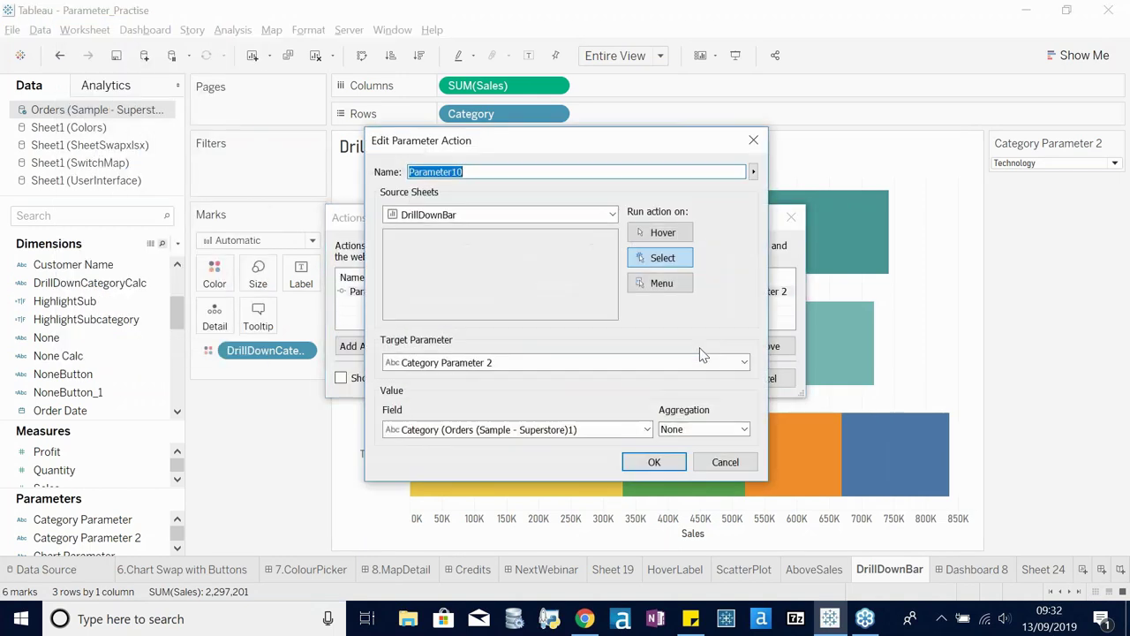
left_click(653, 462)
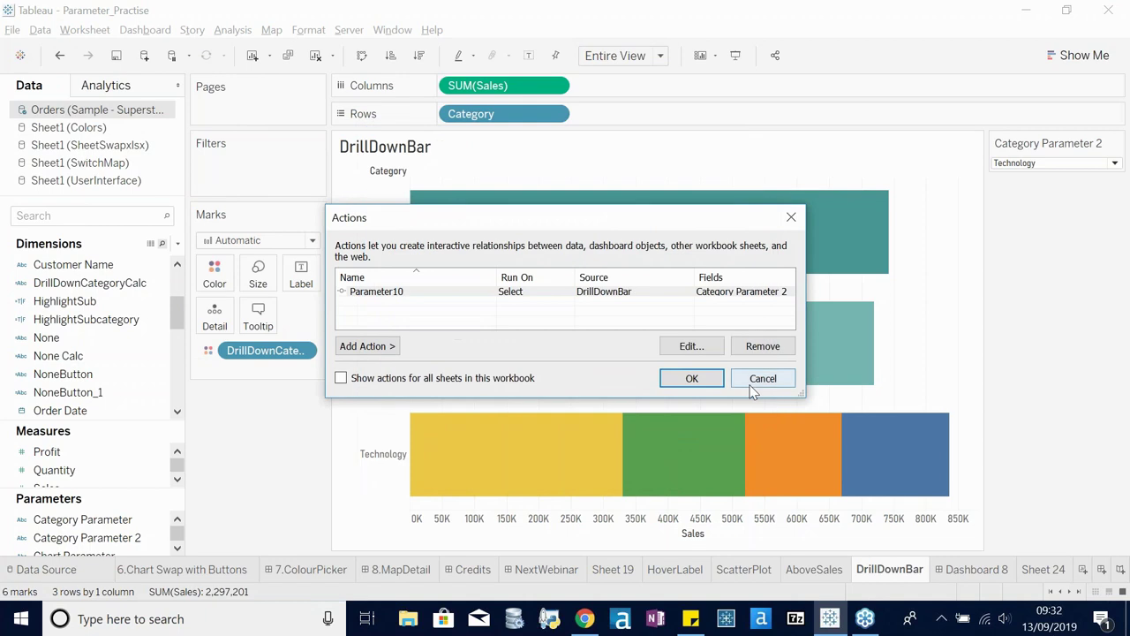
left_click(720, 382)
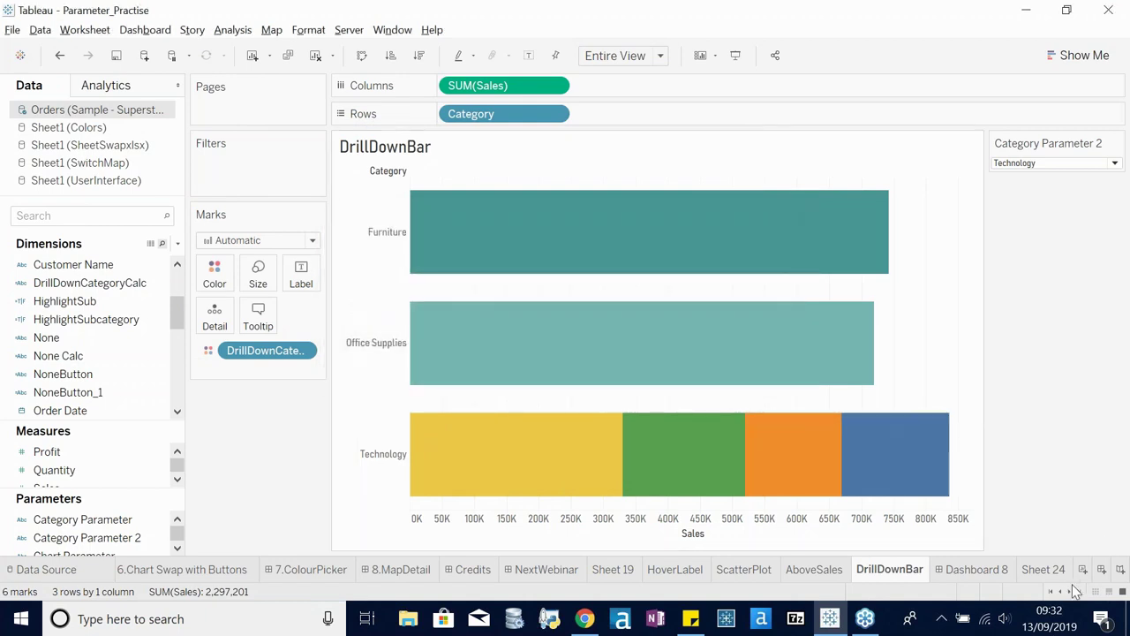
left_click(1071, 591)
left_click(981, 571)
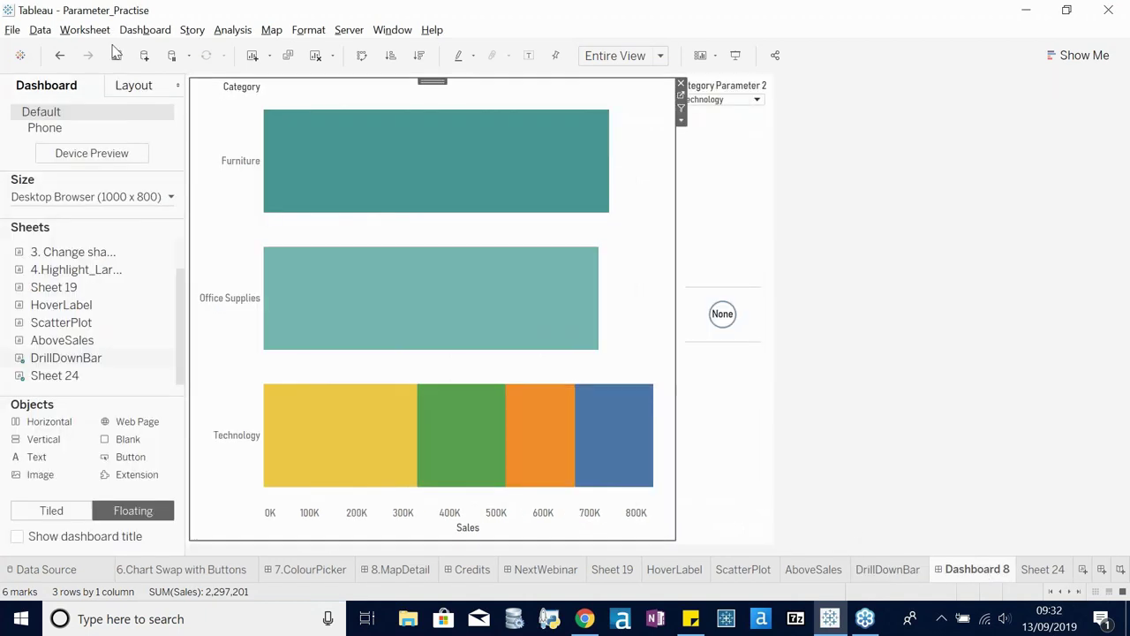
- Add dashboard action Parameter11: DrillDownBar only, setting Category Parameter 2 from Category; test Office Supplies
left_click(145, 29)
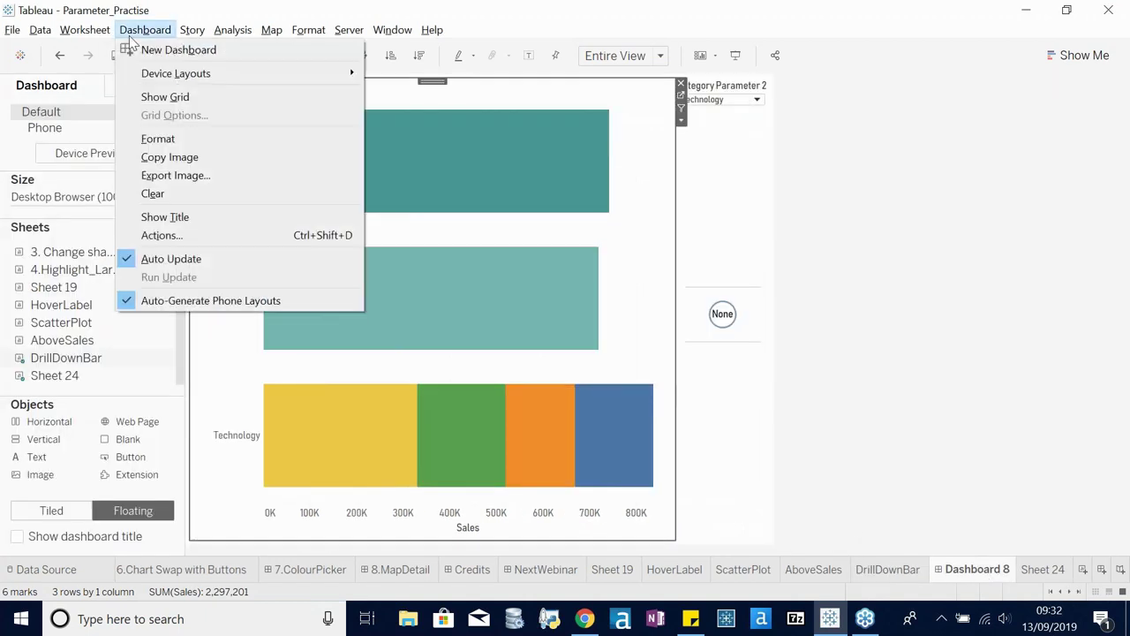
left_click(203, 235)
left_click(367, 345)
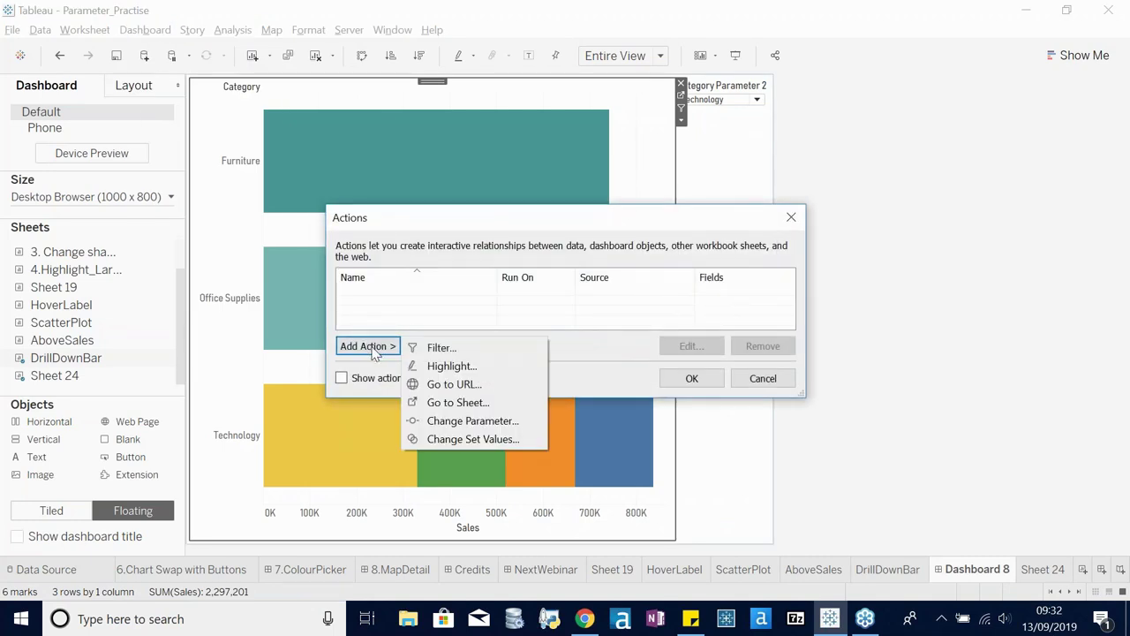
left_click(468, 421)
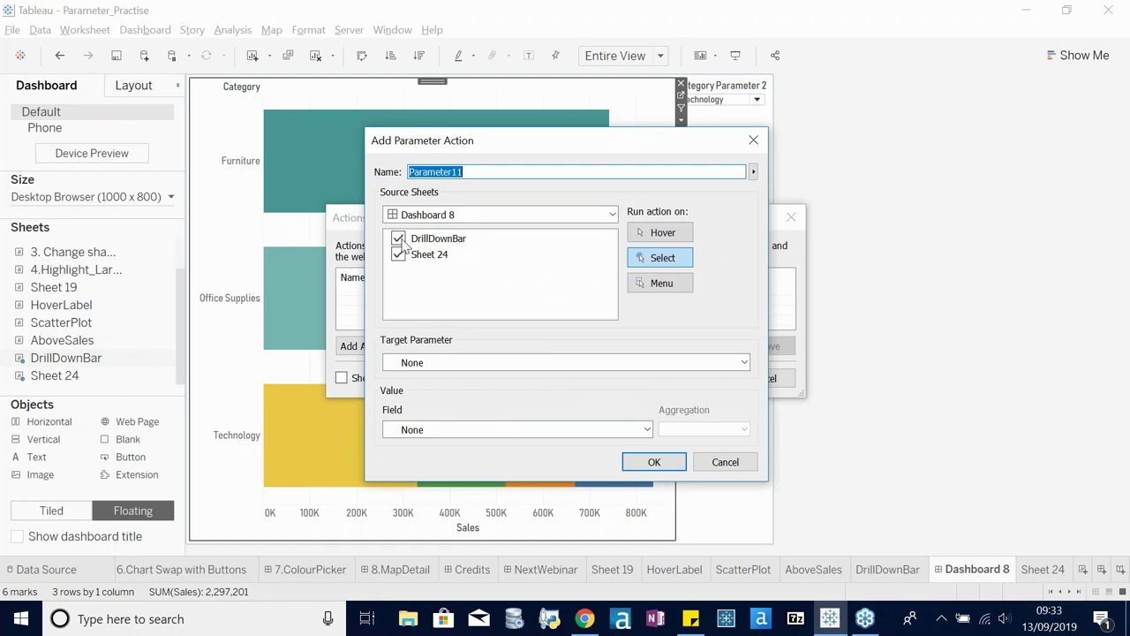
left_click(398, 253)
left_click(414, 363)
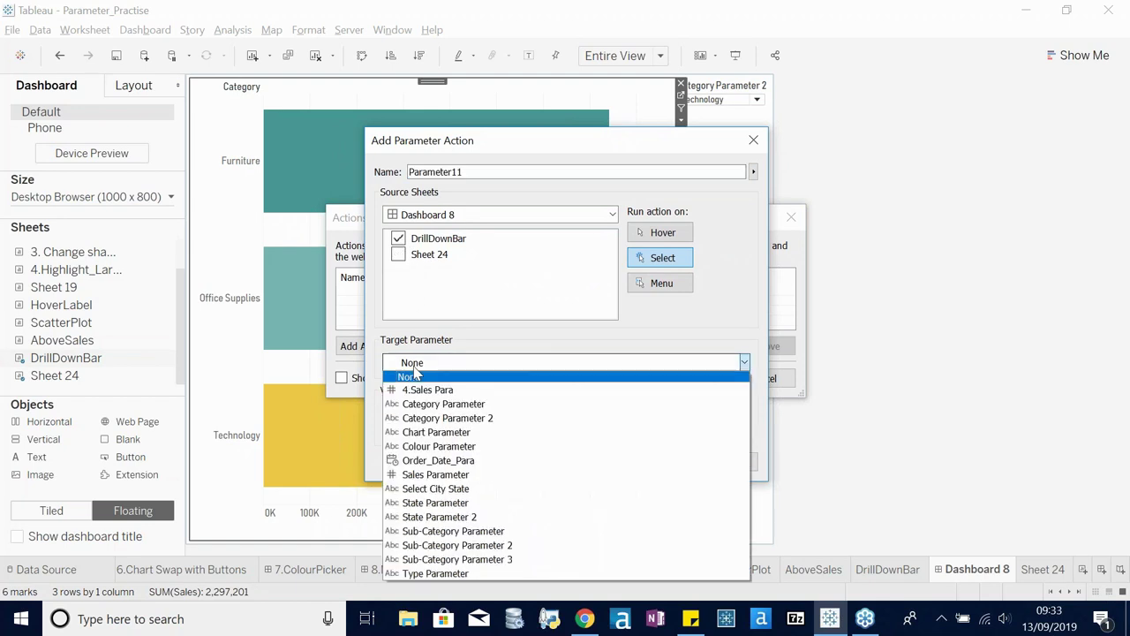
left_click(492, 418)
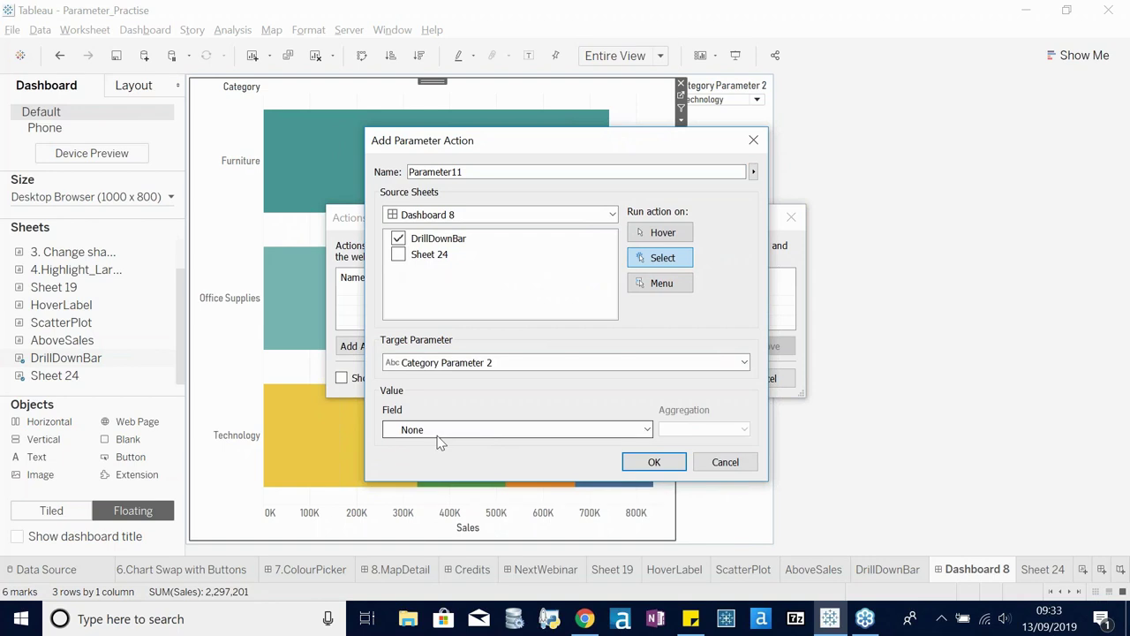
left_click(439, 430)
left_click(434, 457)
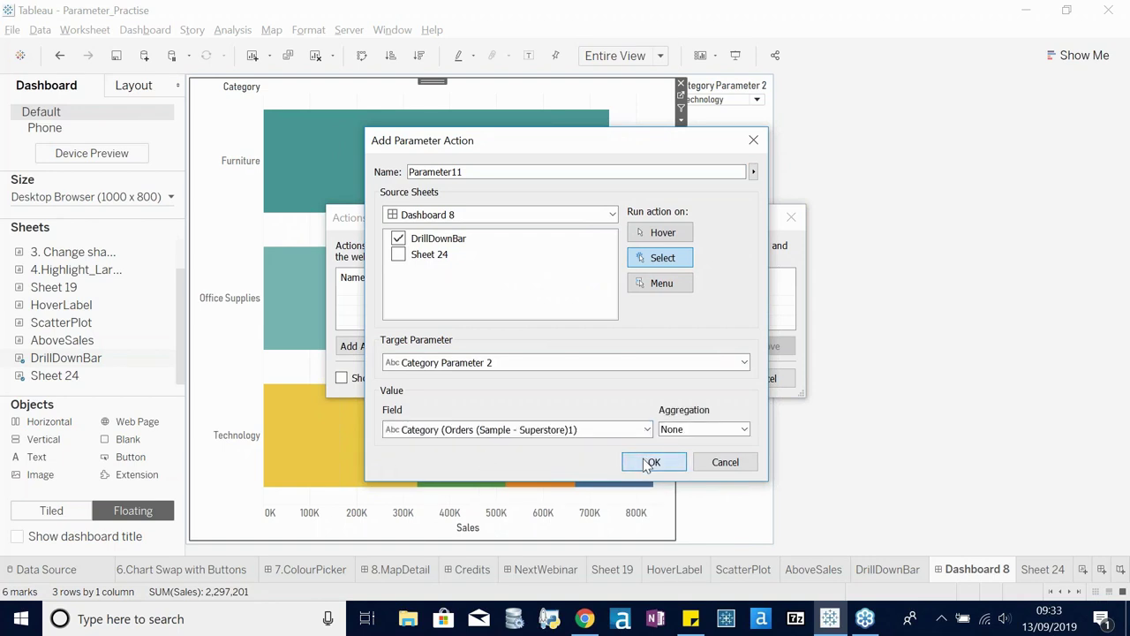
left_click(649, 463)
left_click(691, 380)
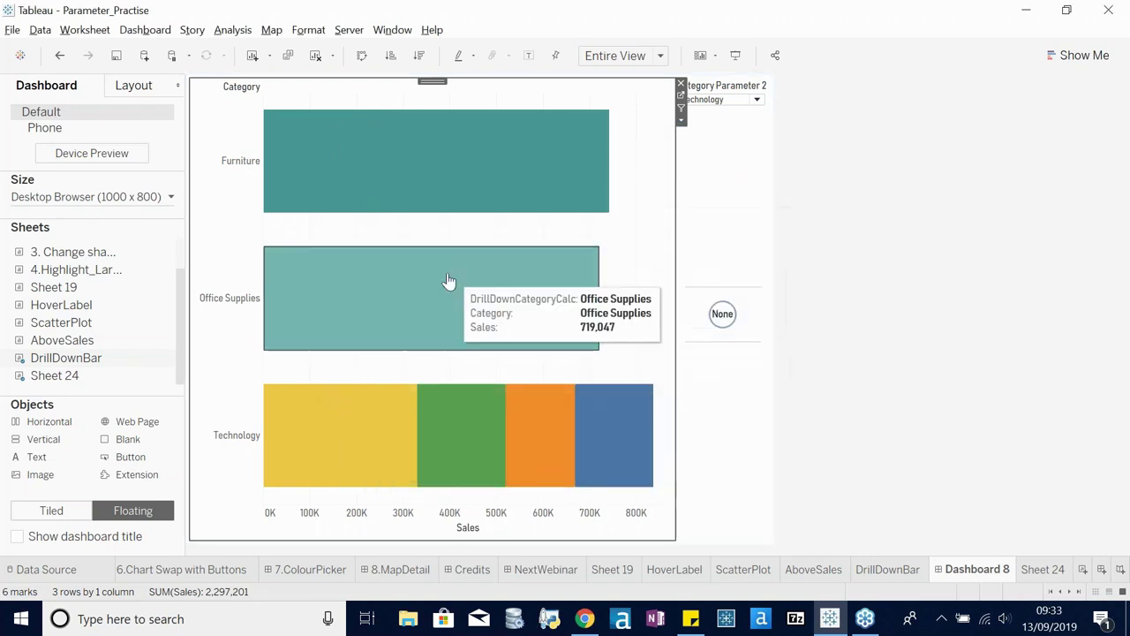
left_click(449, 280)
- Remove the old Parameter10 action from the DrillDownBar sheet's actions
left_click(416, 171)
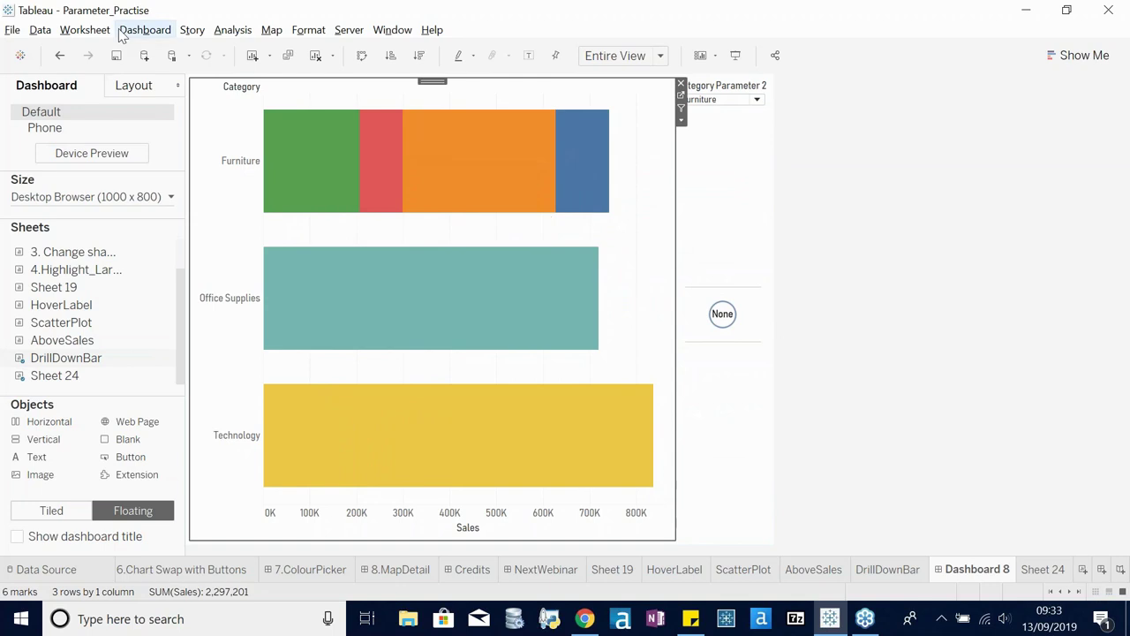
left_click(104, 32)
left_click(126, 132)
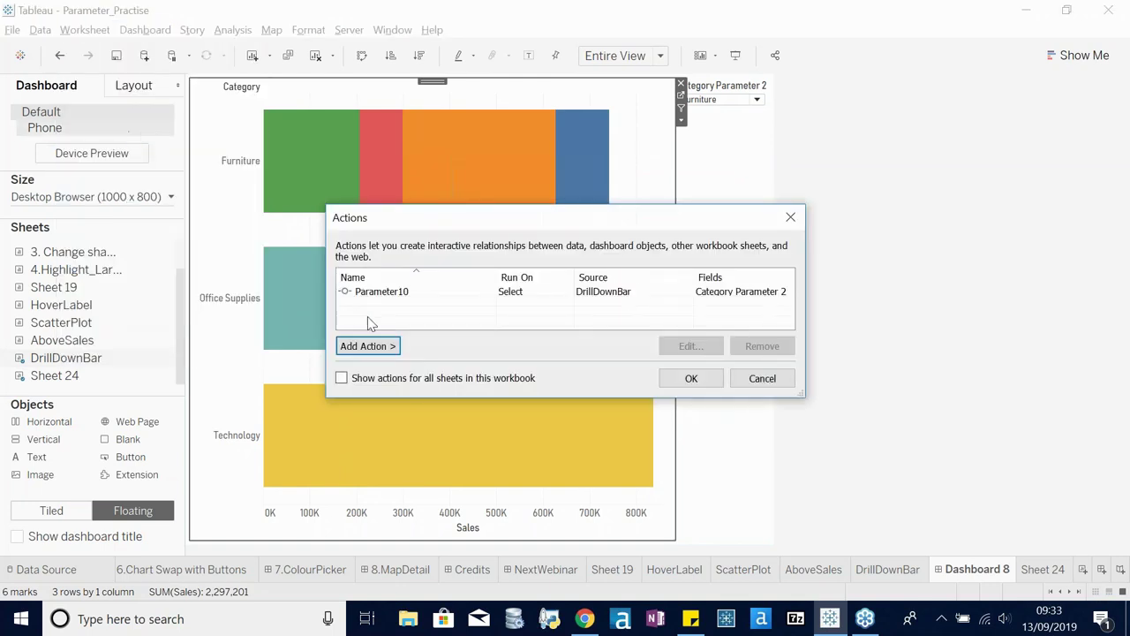
left_click(395, 293)
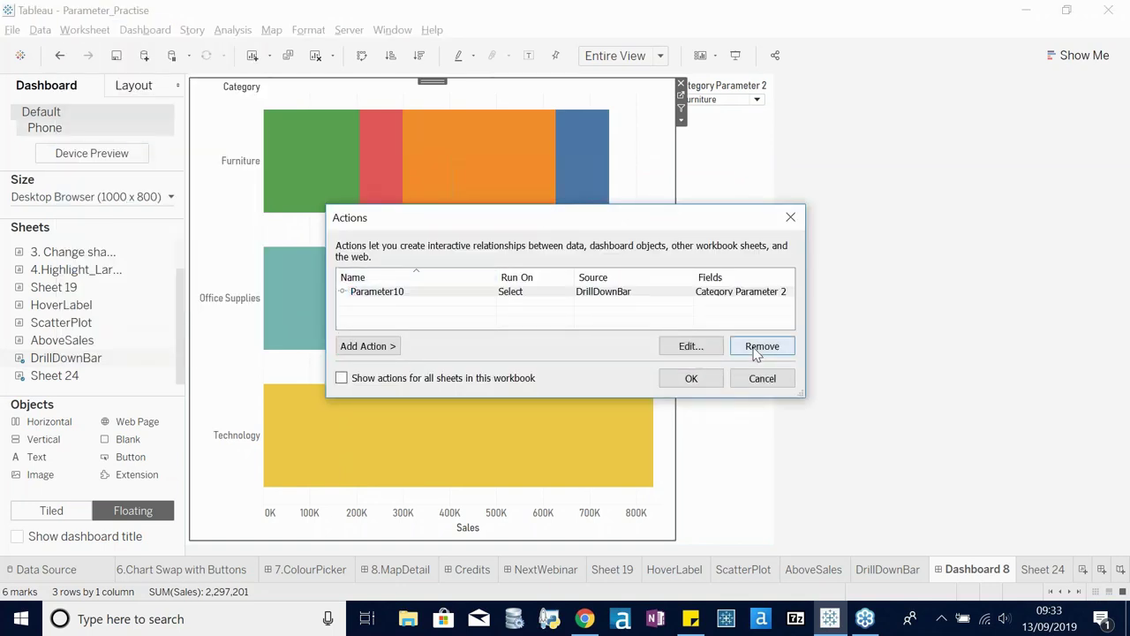
left_click(755, 348)
left_click(707, 379)
- Test drilling into the Office Supplies, Technology and Furniture bars, plus the None reset button
left_click(451, 353)
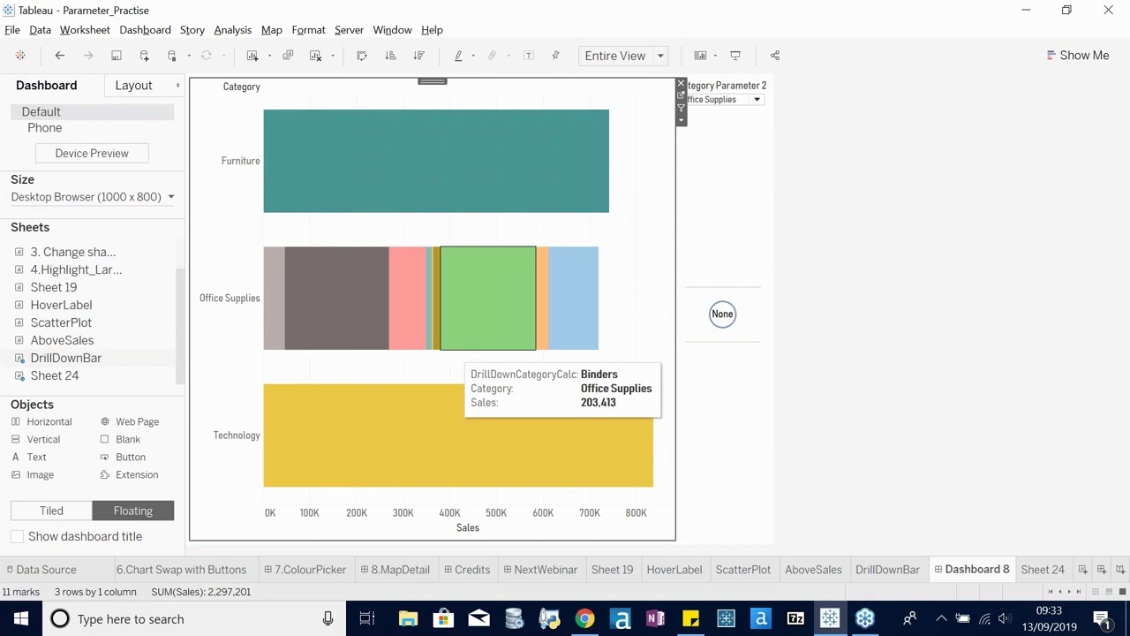
left_click(496, 425)
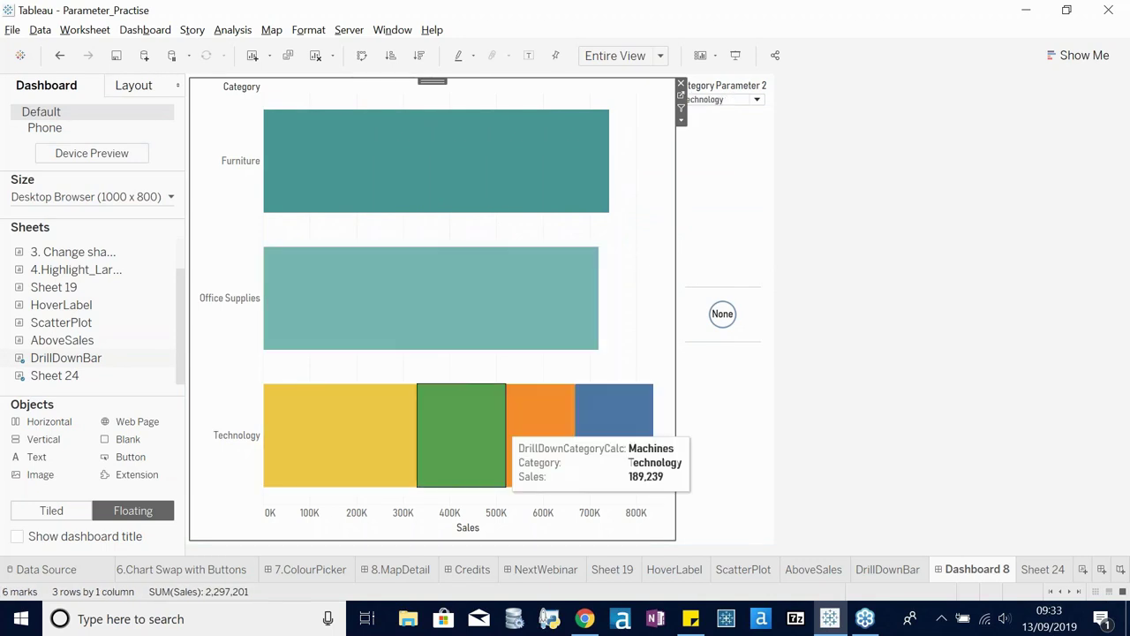
left_click(369, 319)
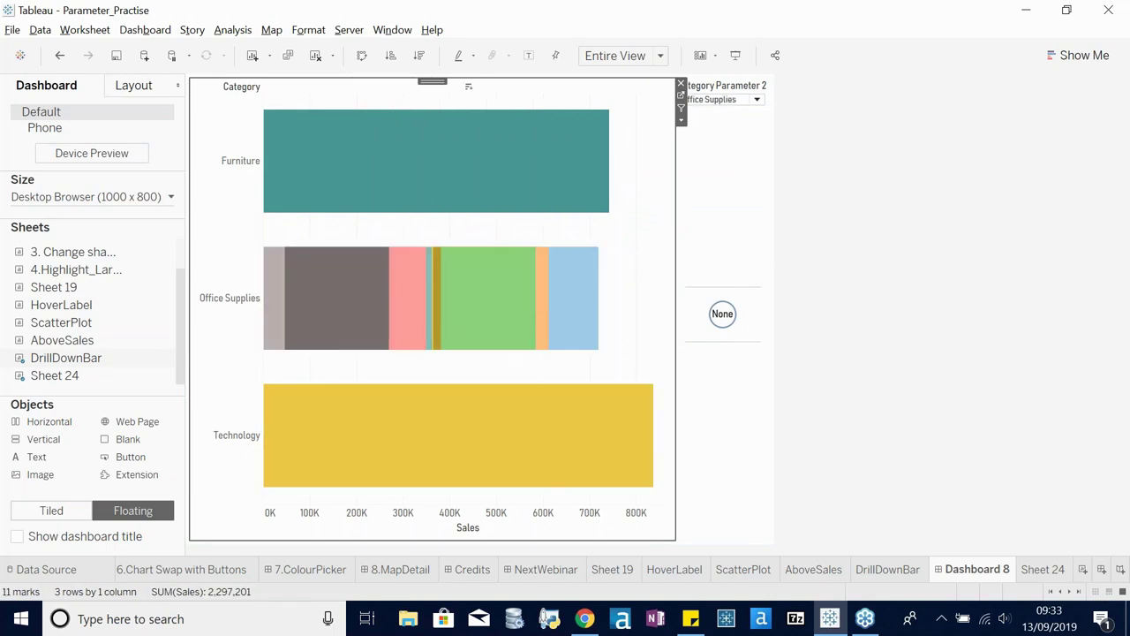
left_click(374, 187)
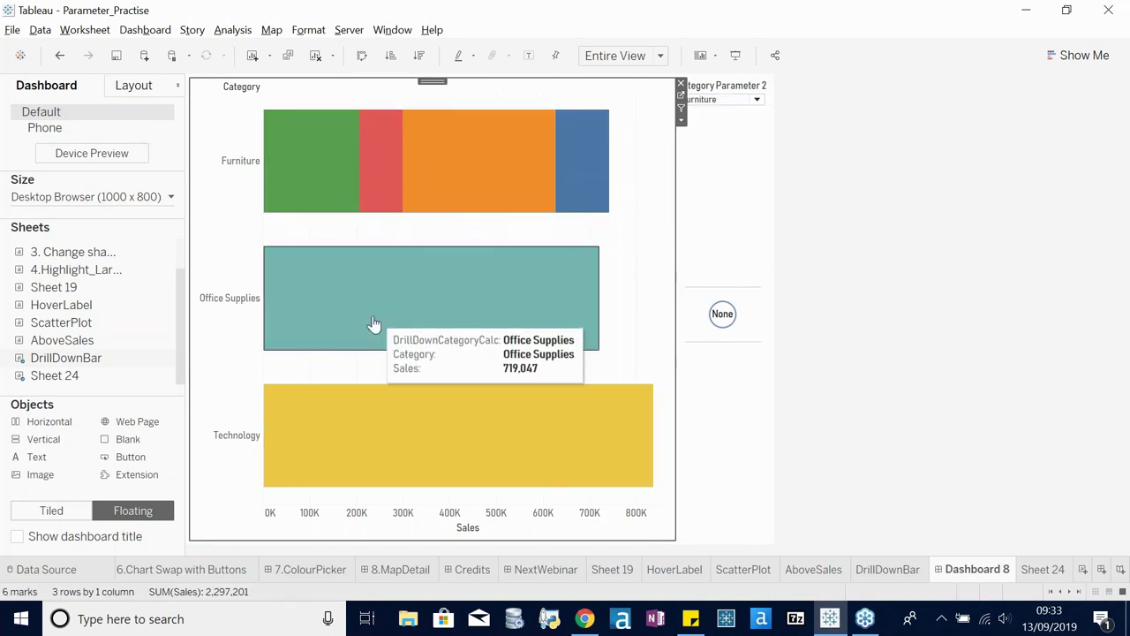
left_click(719, 184)
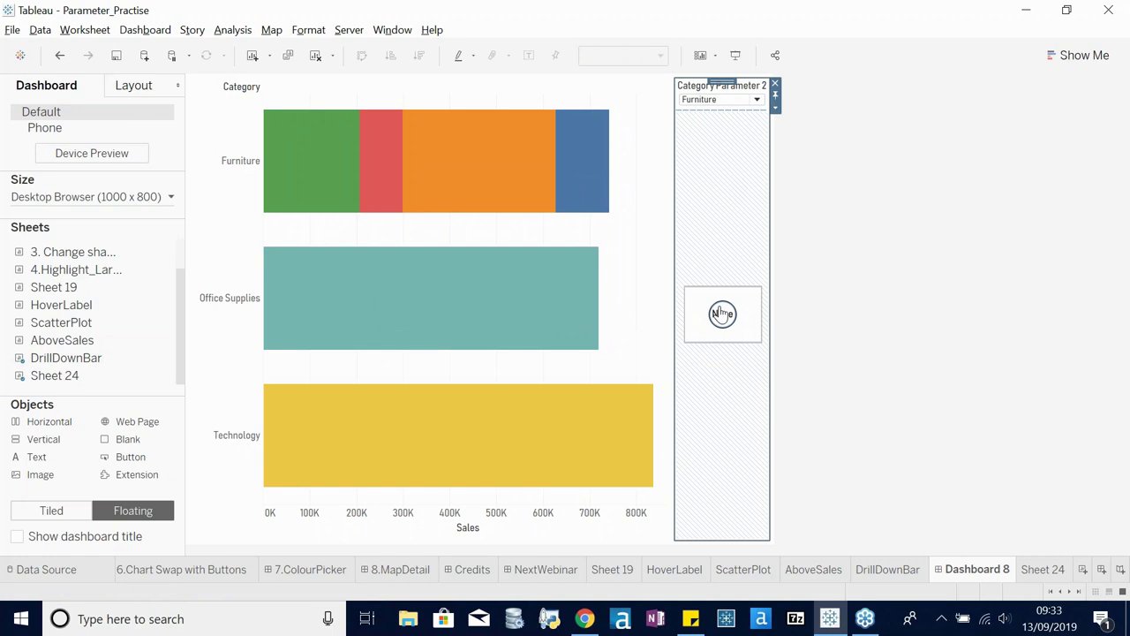
left_click(492, 315)
left_click(721, 268)
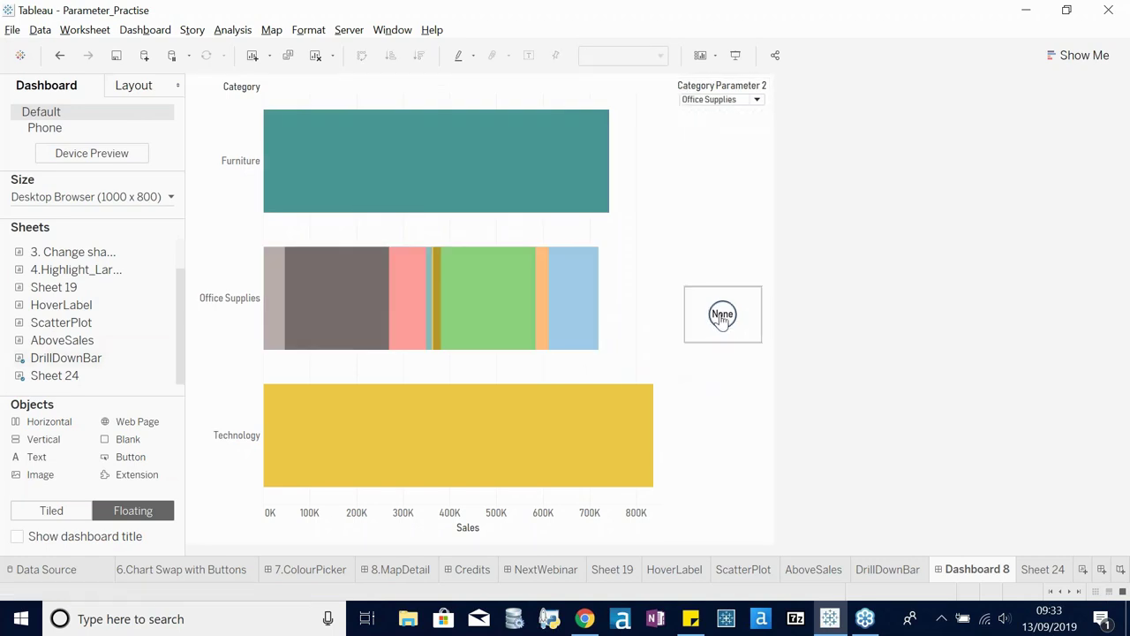
left_click(702, 99)
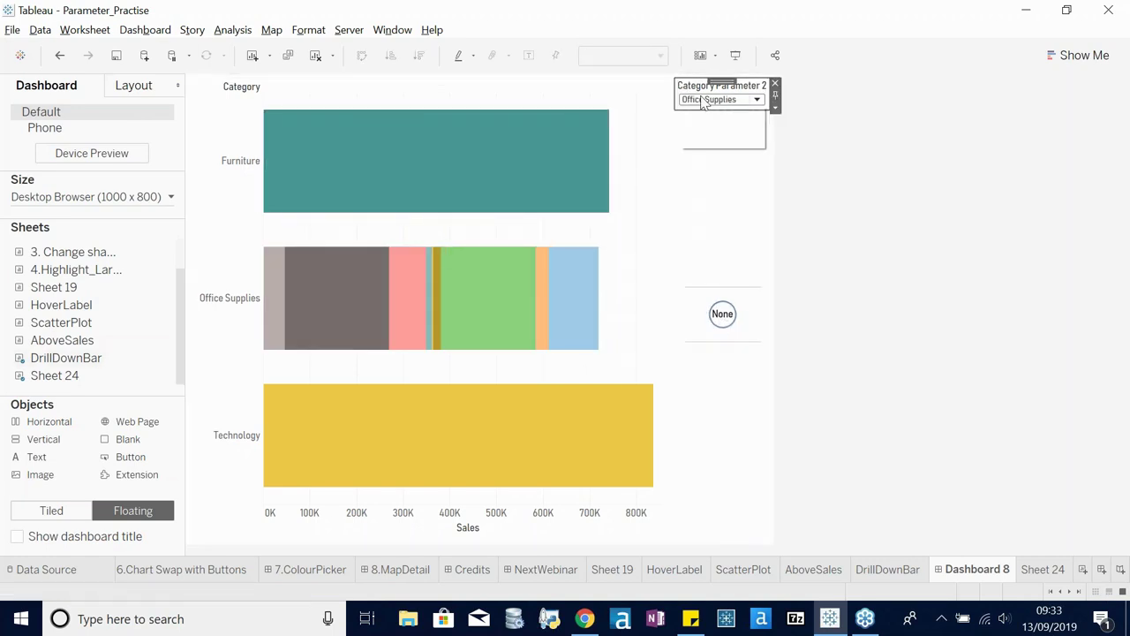
left_click(714, 185)
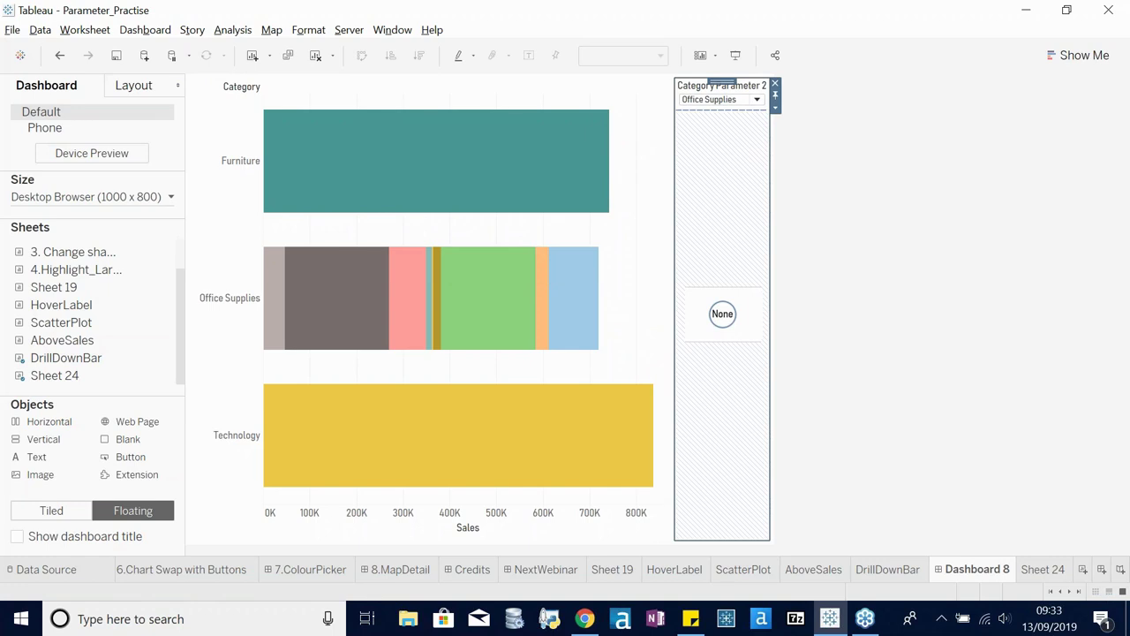
- Cancel a new dashboard parameter action, then hide the Sheet 24 tab
left_click(143, 29)
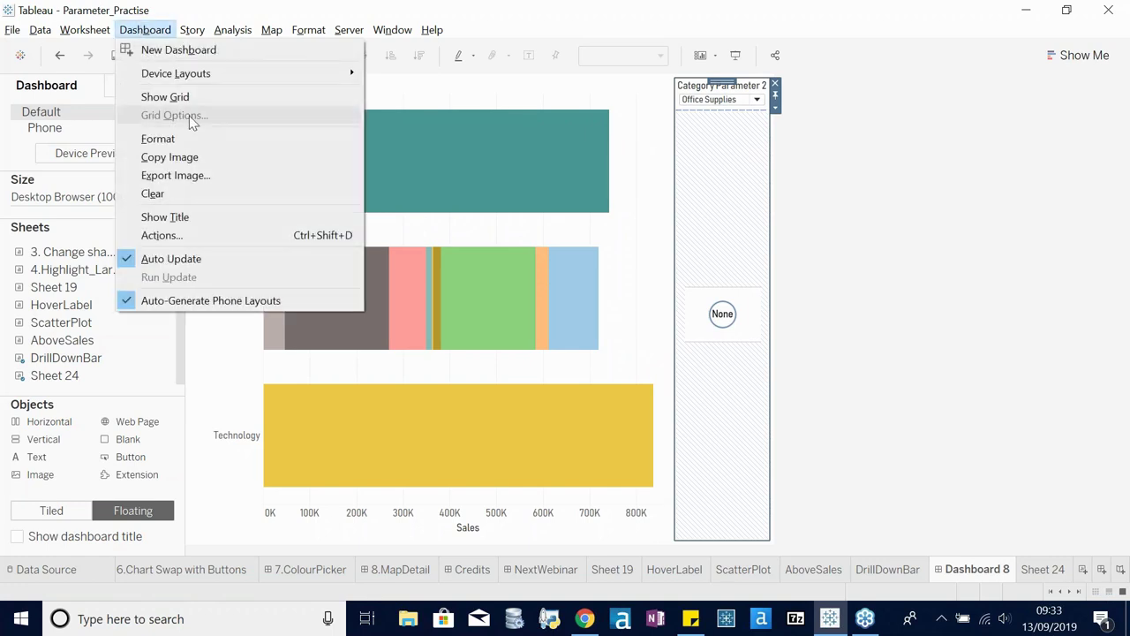
left_click(182, 232)
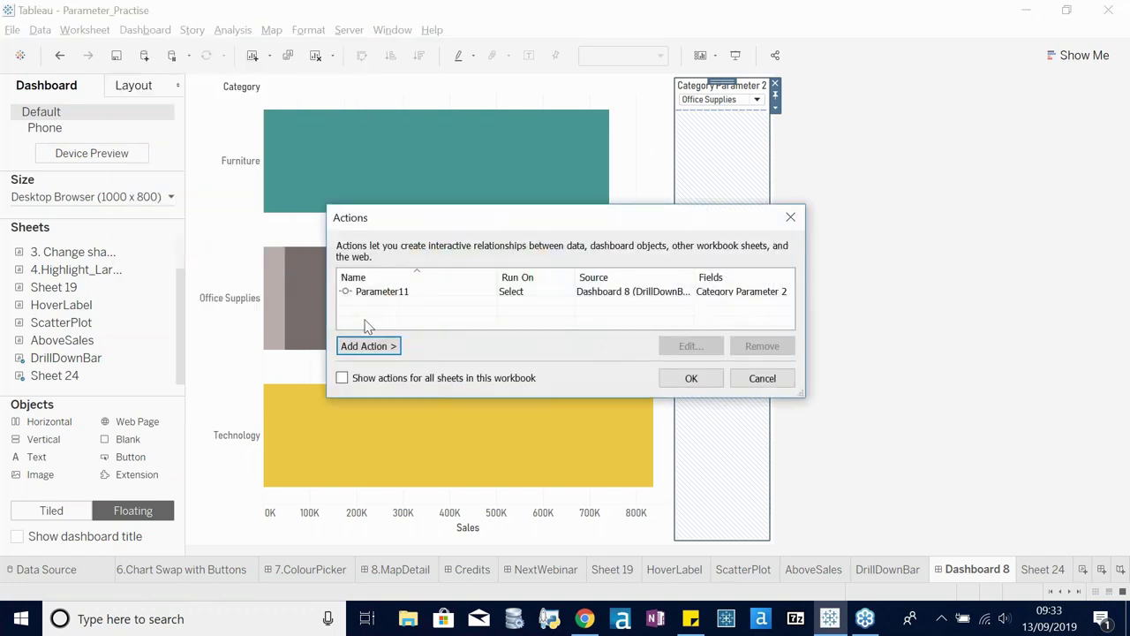
left_click(368, 346)
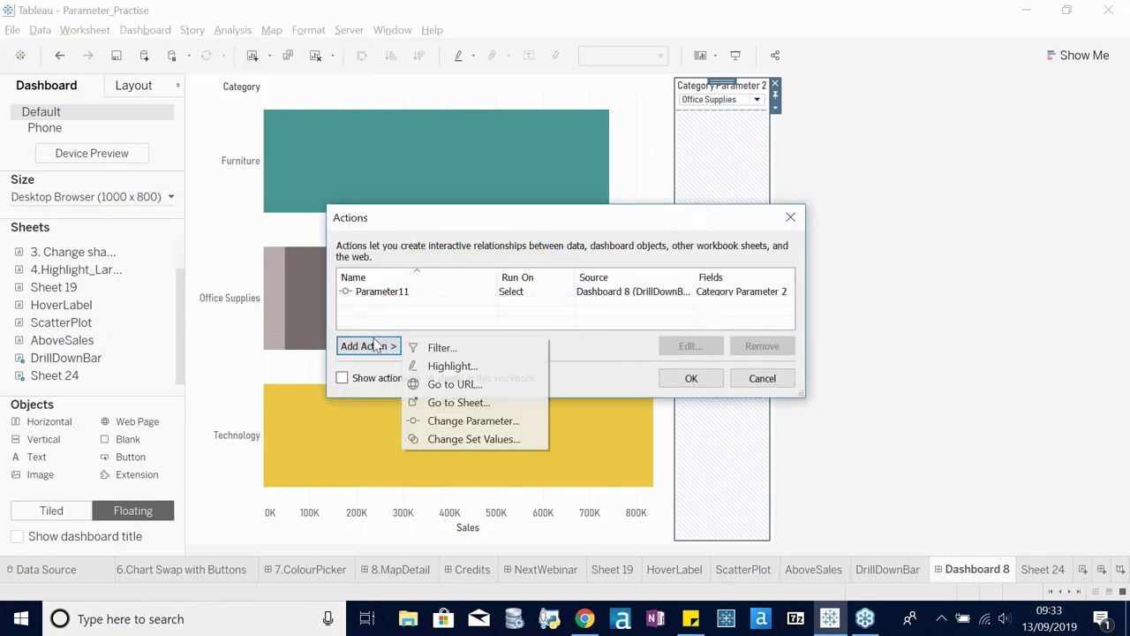
left_click(466, 421)
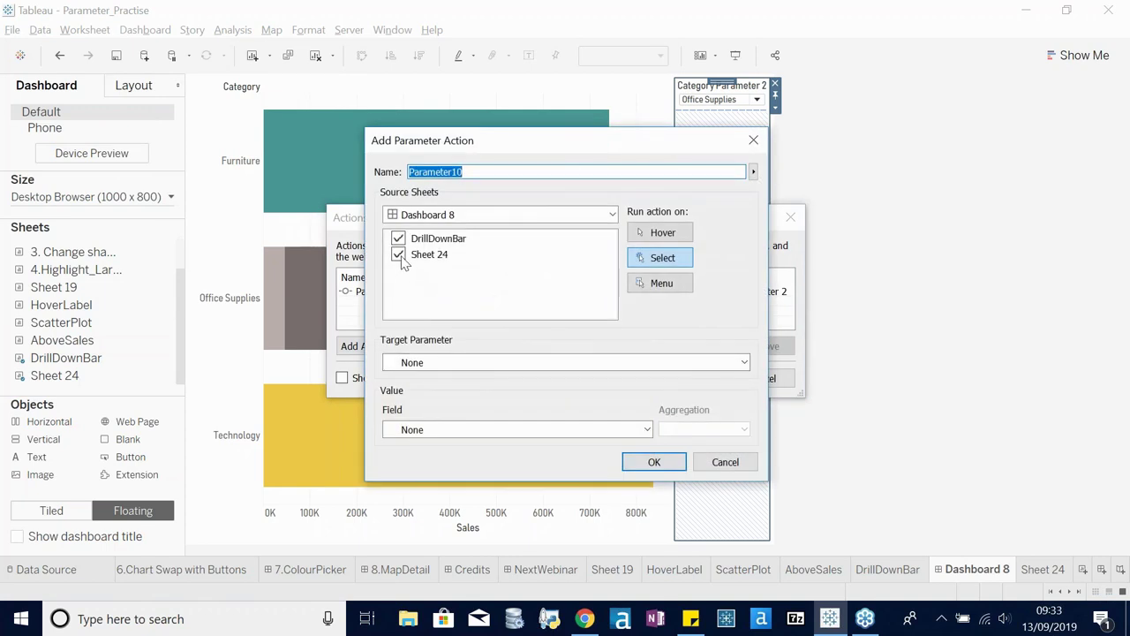
left_click(747, 468)
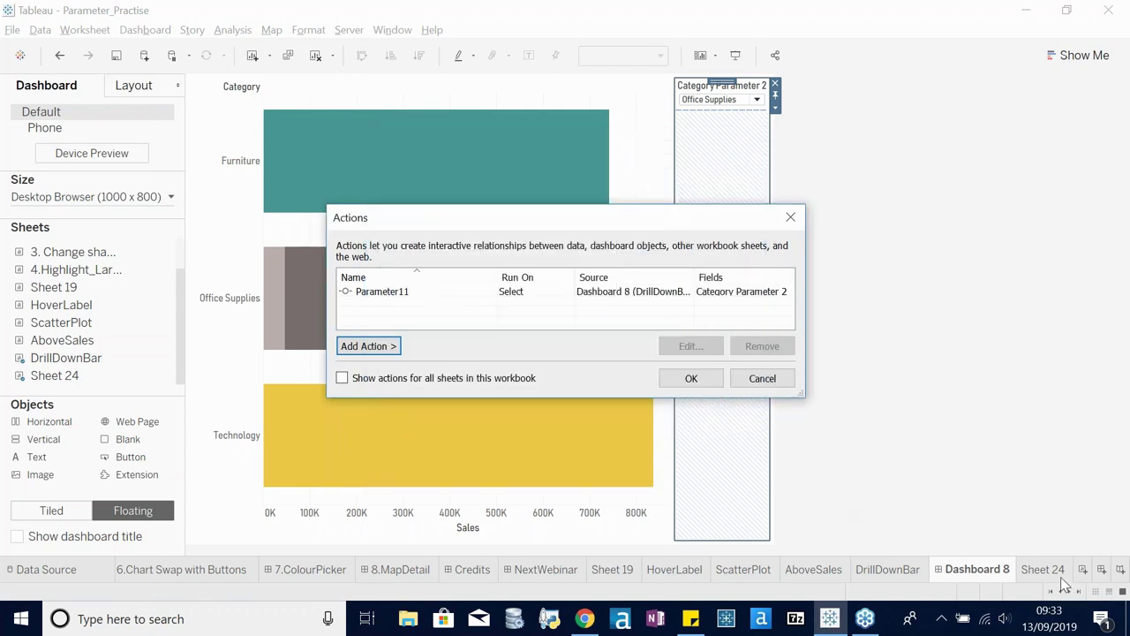
left_click(762, 379)
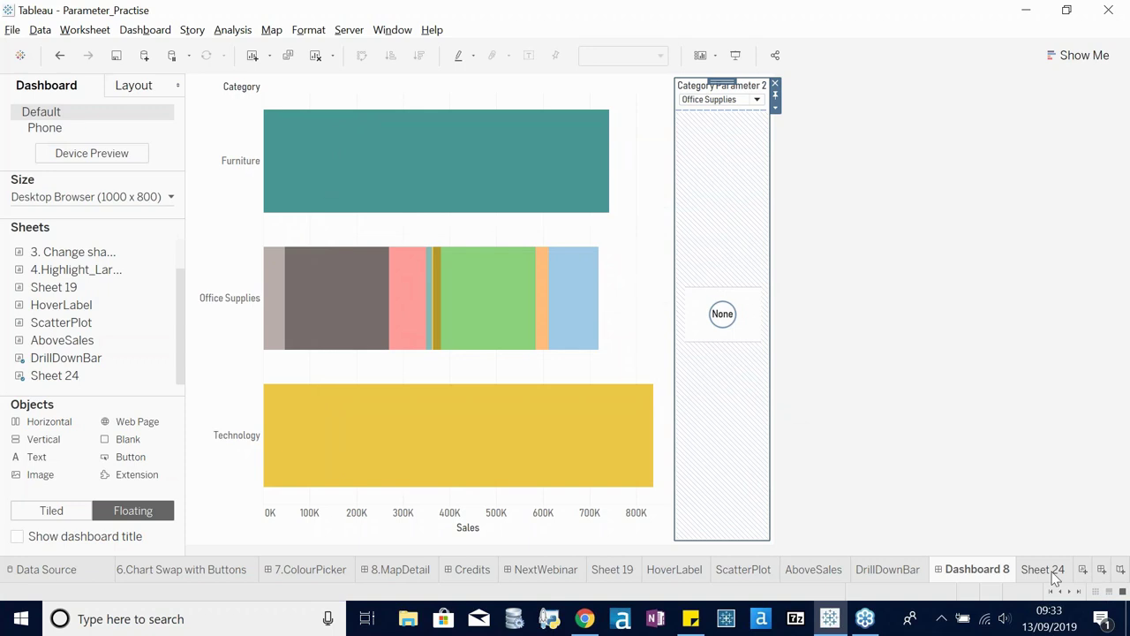
right_click(1053, 575)
left_click(1029, 394)
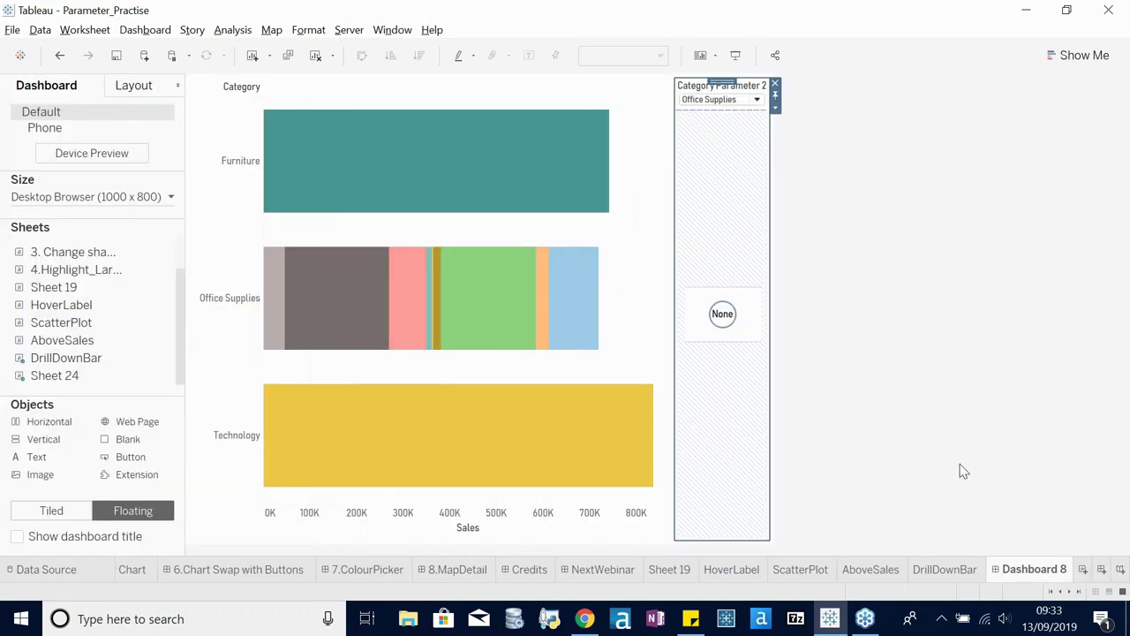
- Undo to unhide Sheet 24, rename it NoneButton1, and return to Dashboard 8
key("ctrl+z")
right_click(1042, 569)
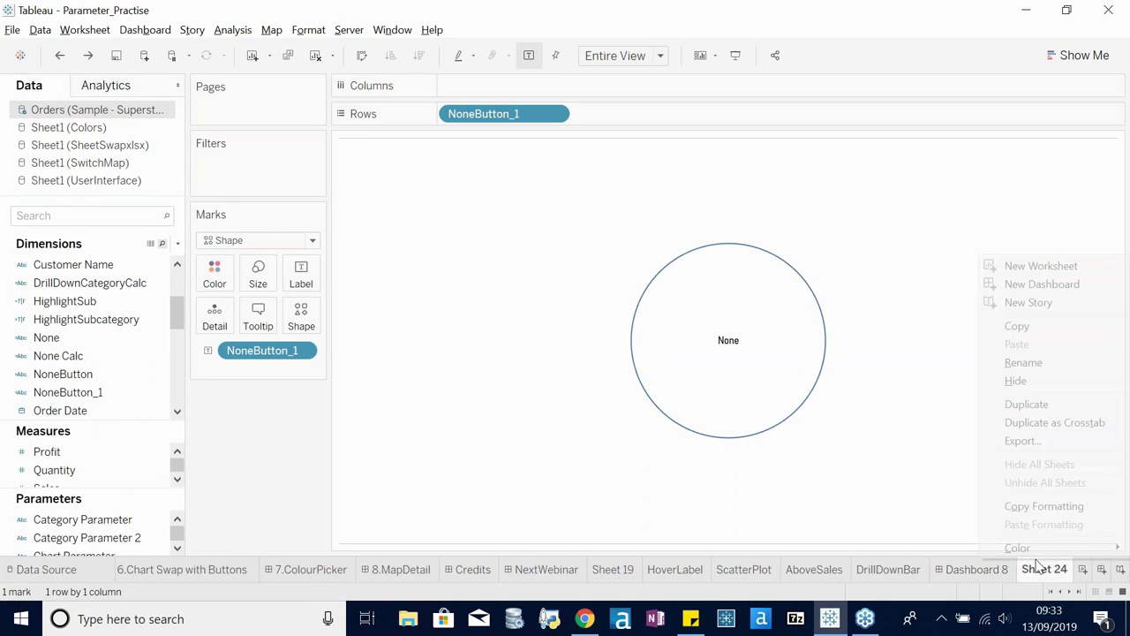
left_click(1024, 363)
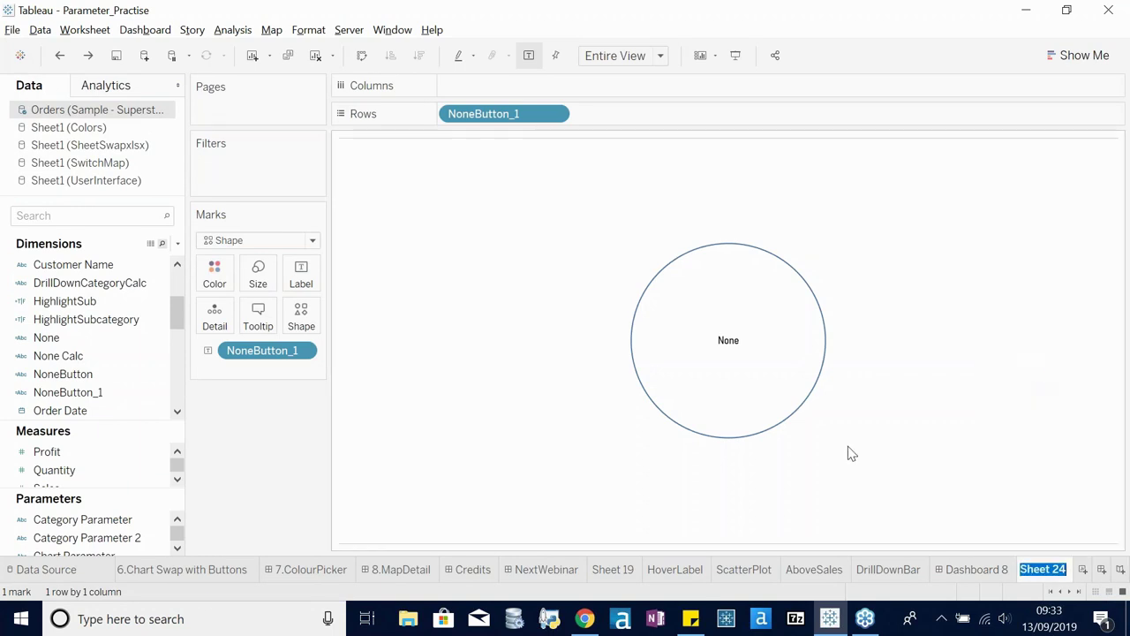
type("NoneButton1")
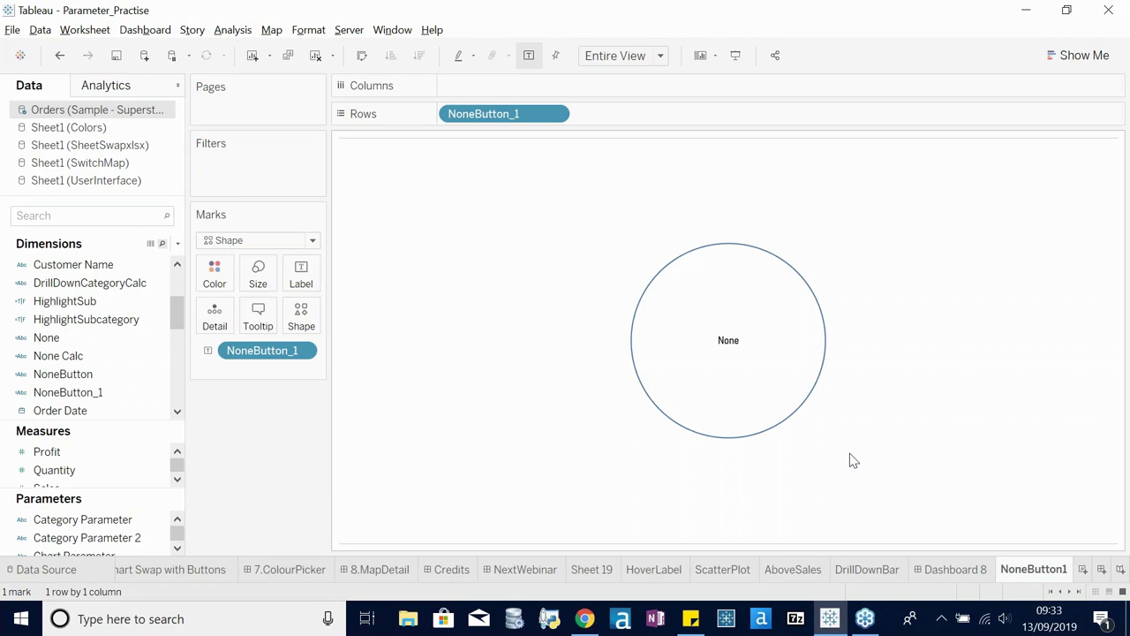
key("Return")
left_click(945, 568)
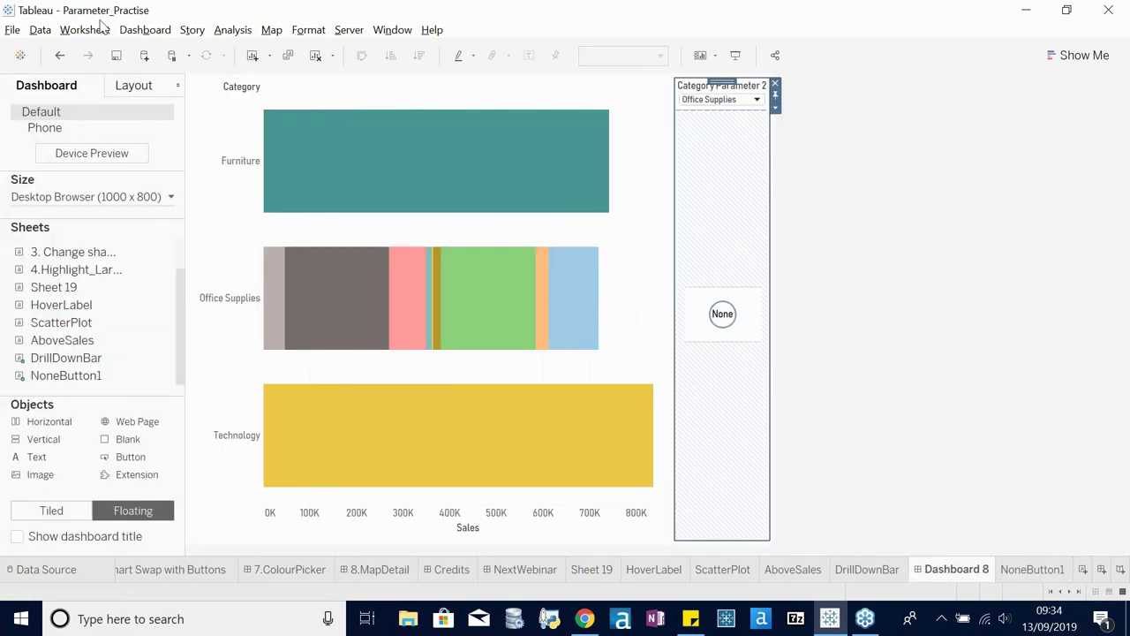
- Add a dashboard Change Parameter action: NoneButton1 only, target Category Parameter 2, field NoneButton_1
left_click(143, 29)
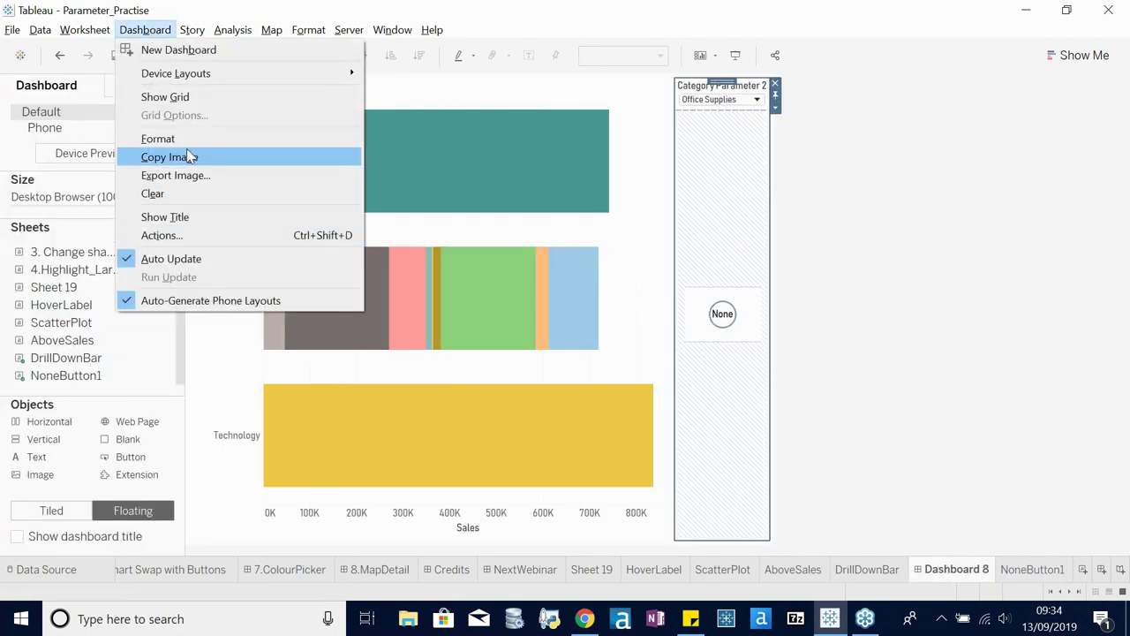
left_click(168, 237)
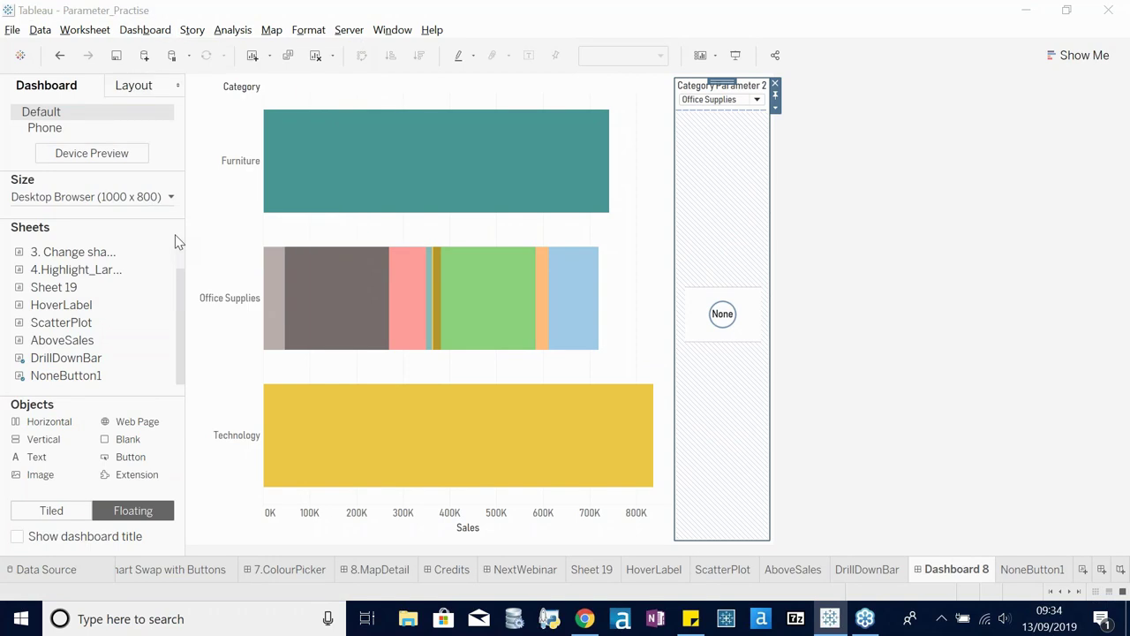
left_click(362, 346)
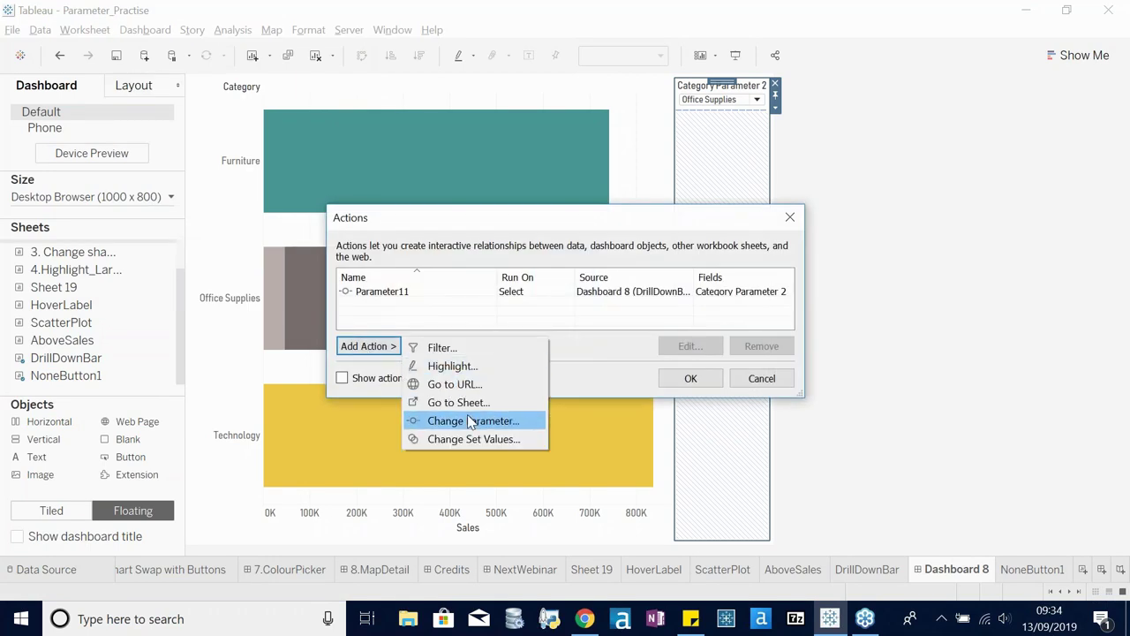
left_click(467, 415)
left_click(399, 255)
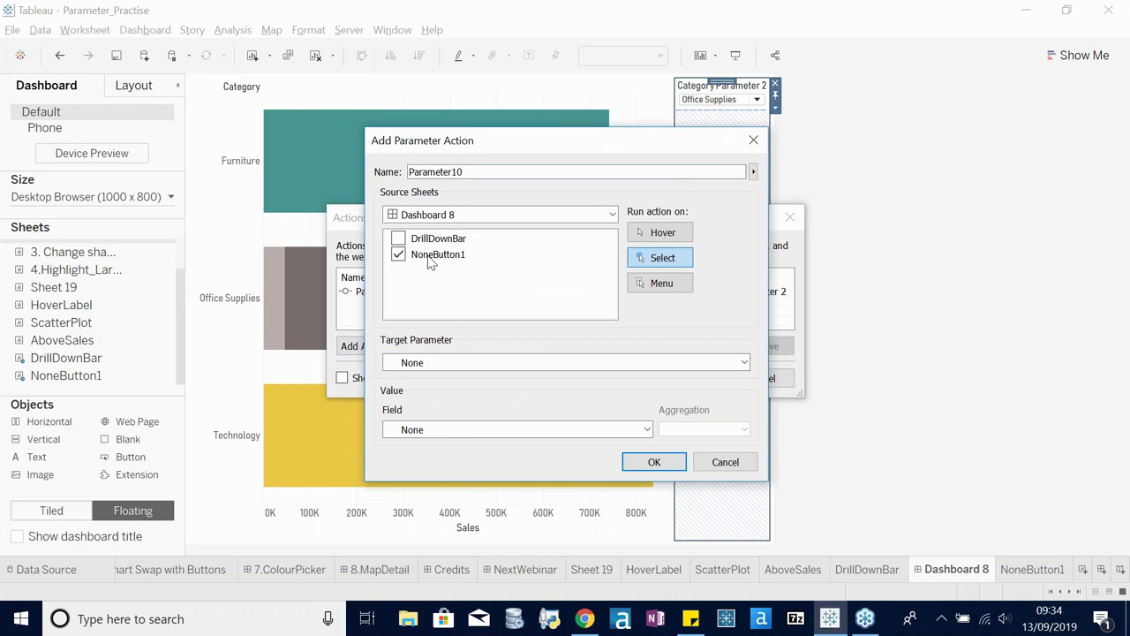
left_click(421, 362)
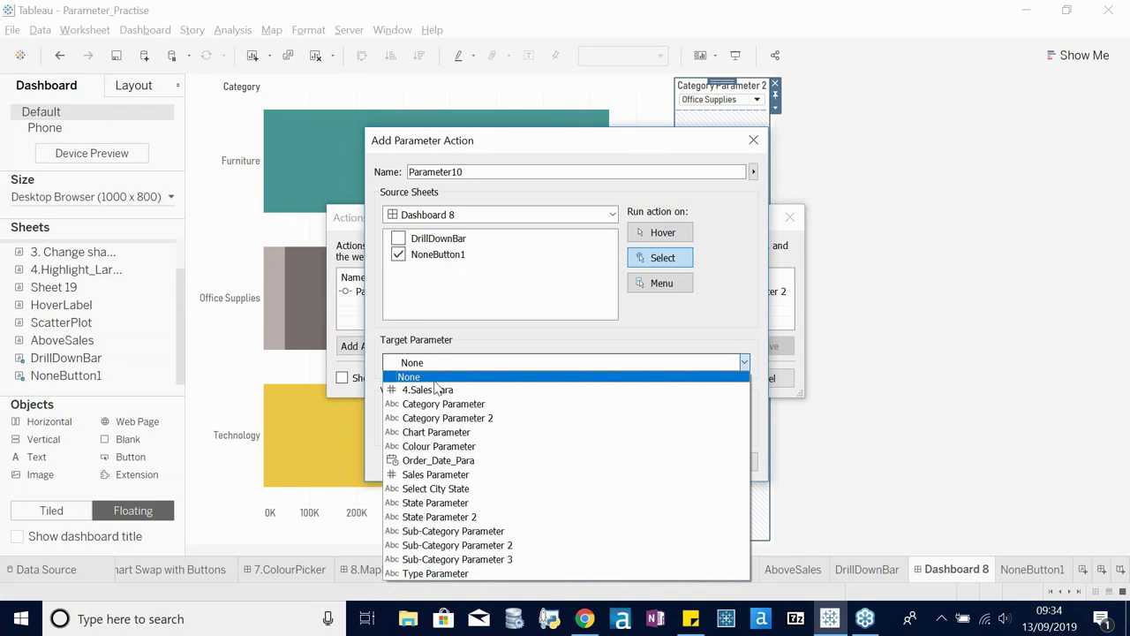
left_click(470, 420)
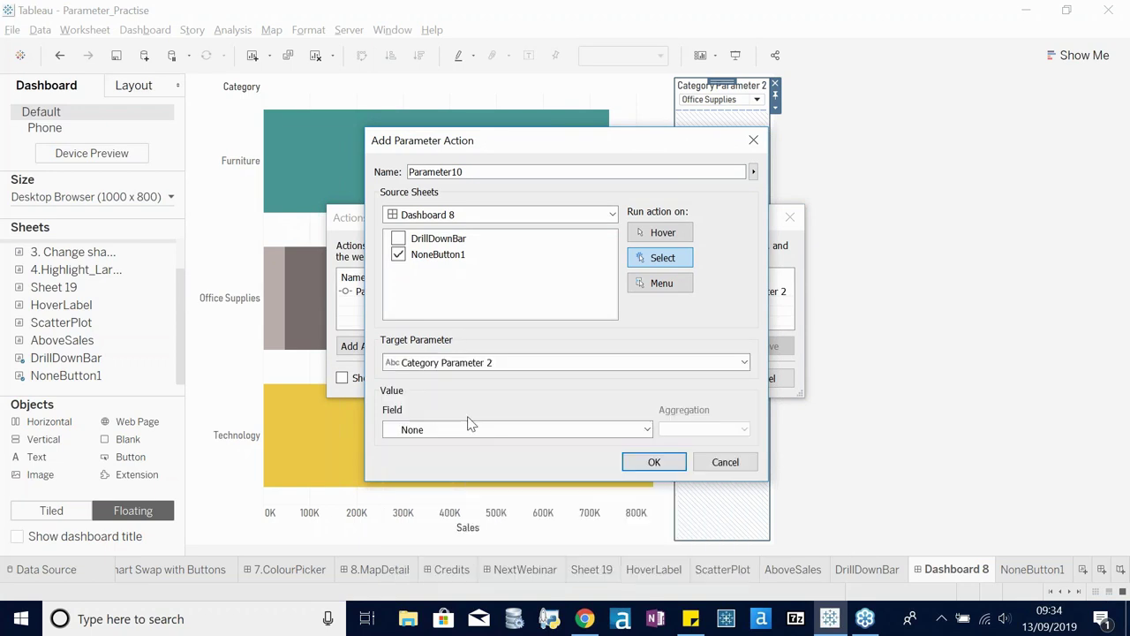
left_click(451, 429)
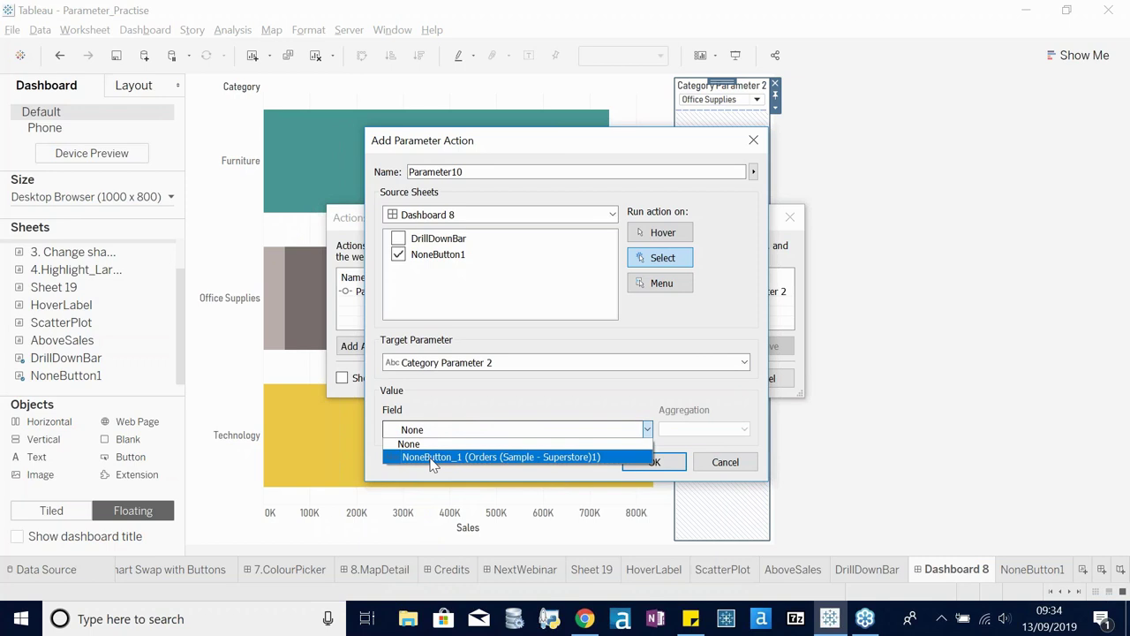
left_click(433, 456)
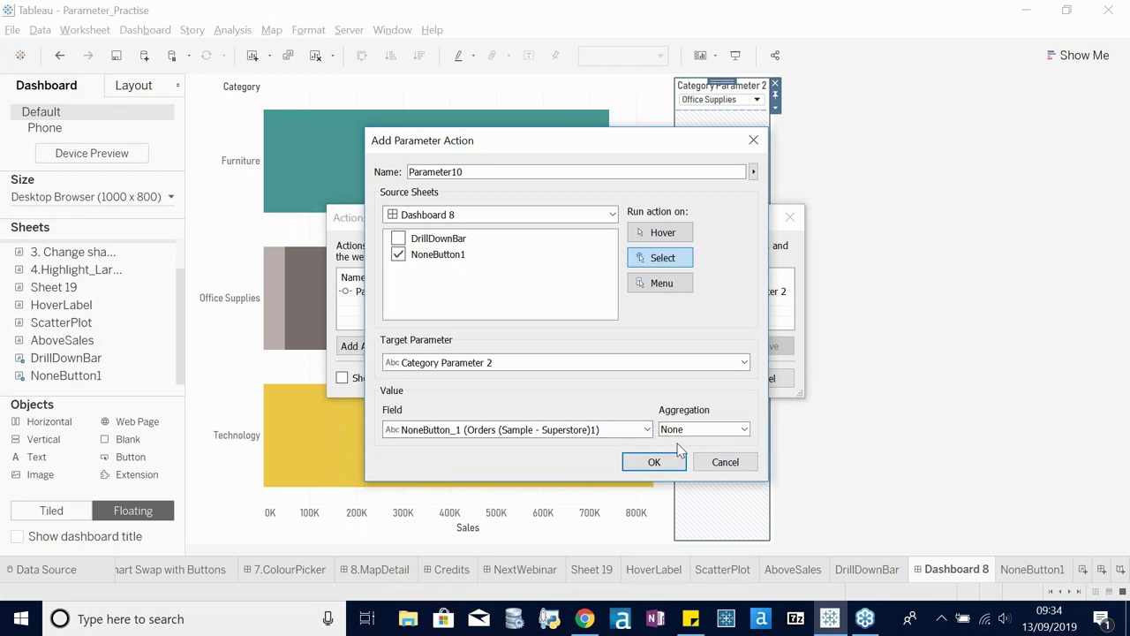
left_click(651, 462)
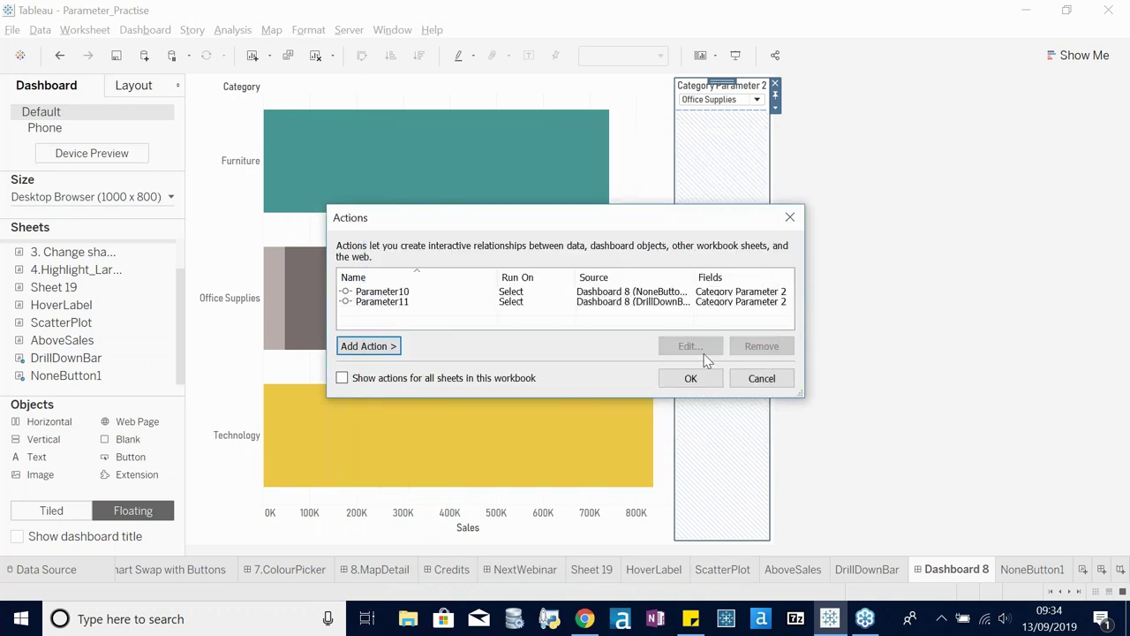
left_click(693, 379)
left_click(709, 100)
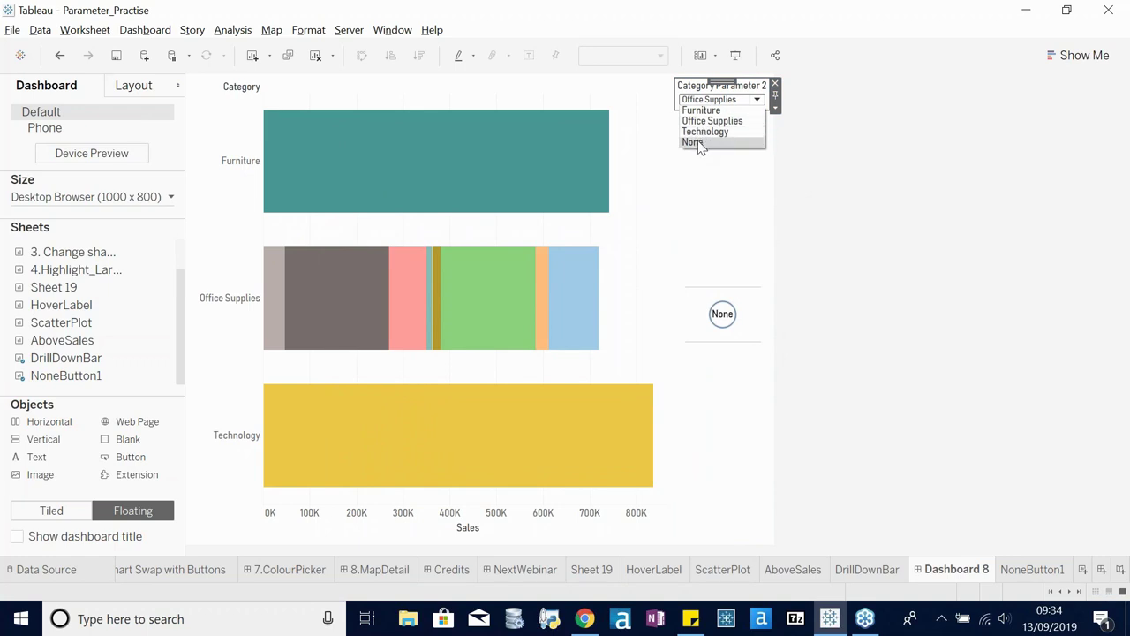
- Test the None button, then set Category Parameter 2 to Technology
left_click(721, 238)
left_click(722, 313)
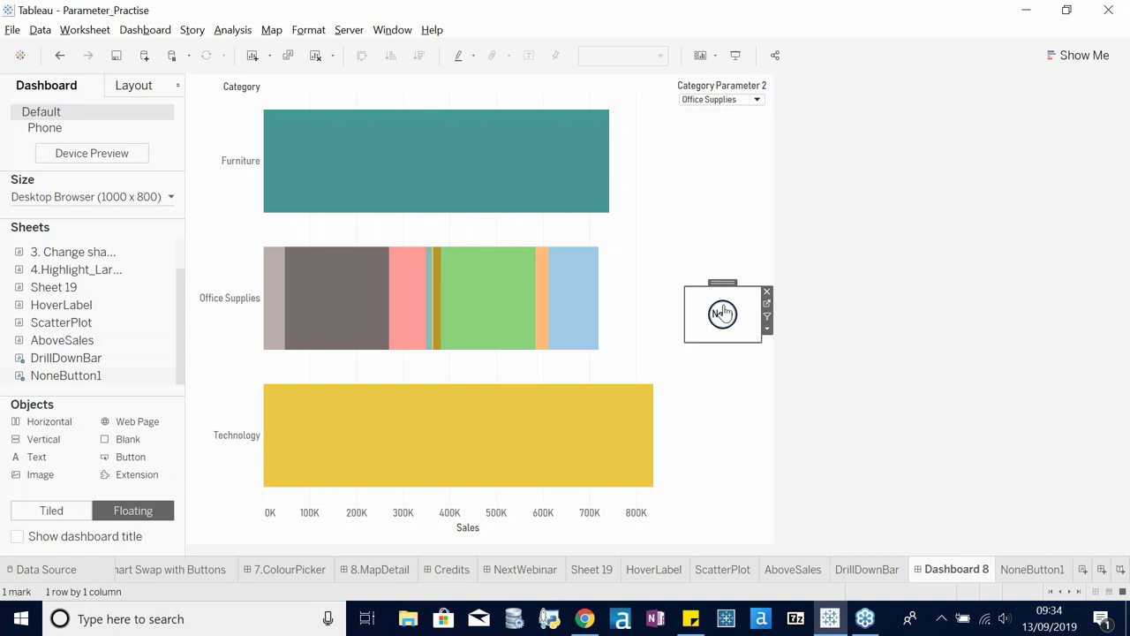
left_click(695, 100)
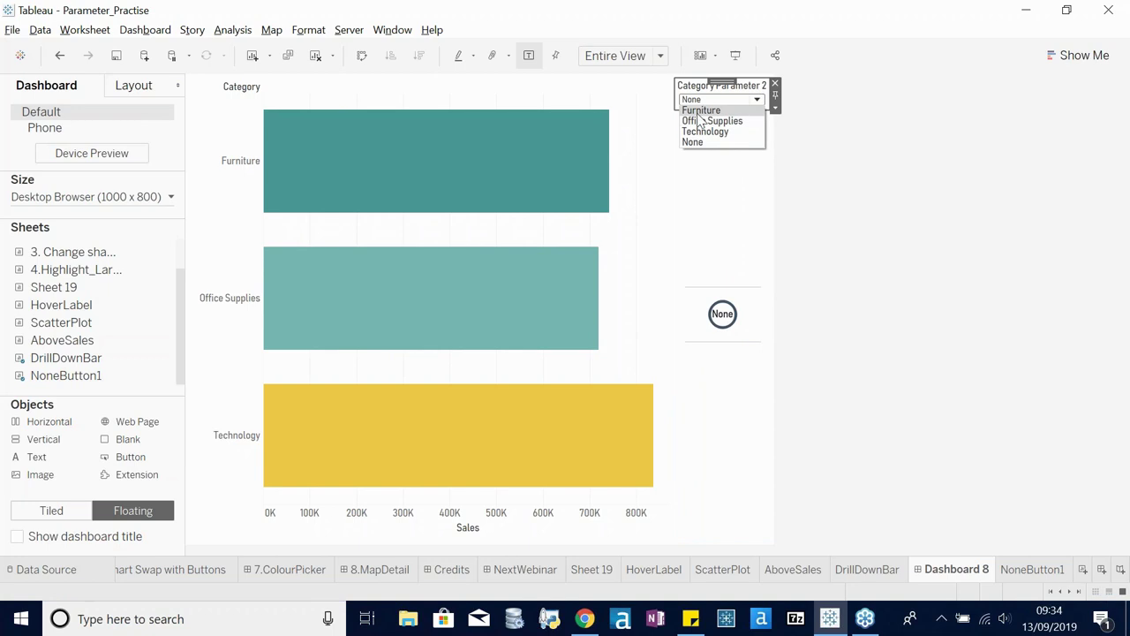
left_click(724, 277)
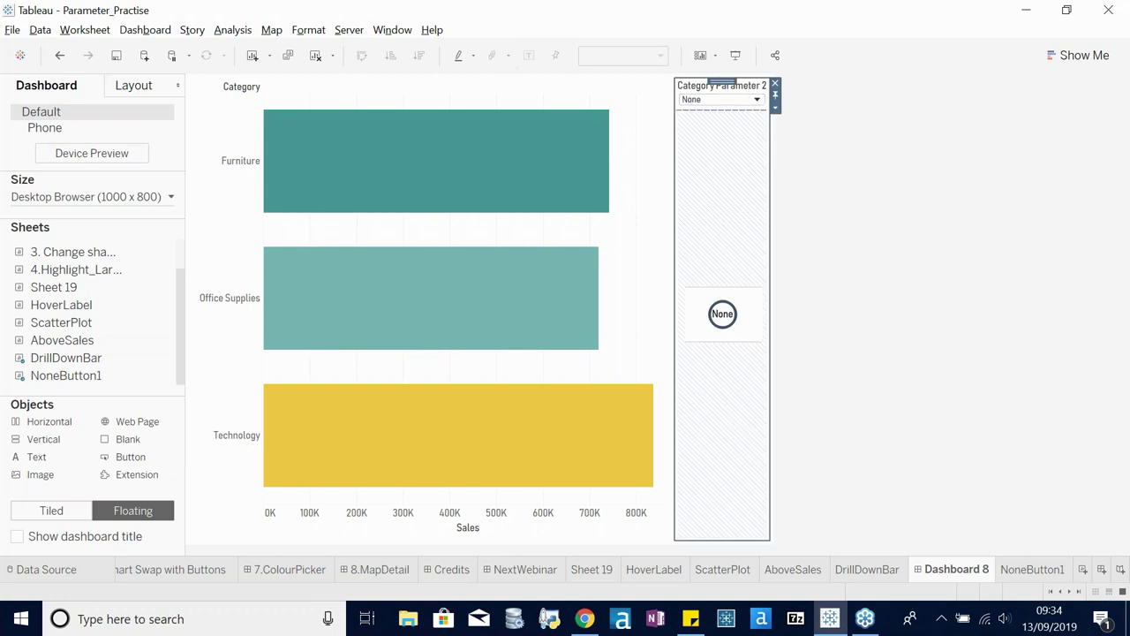
left_click(698, 101)
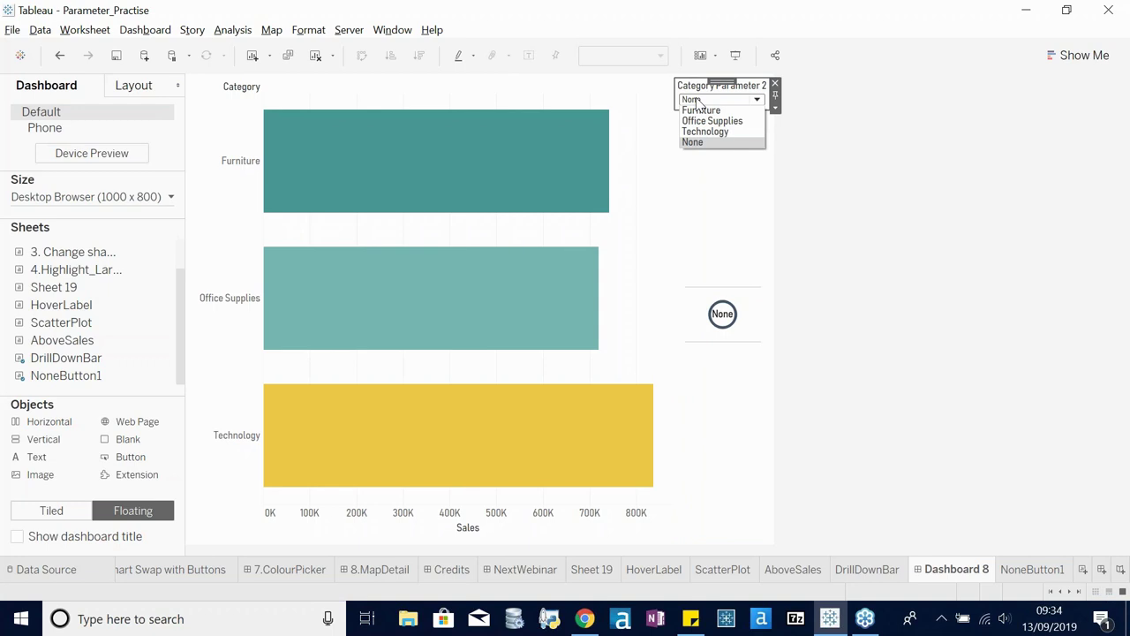
left_click(699, 131)
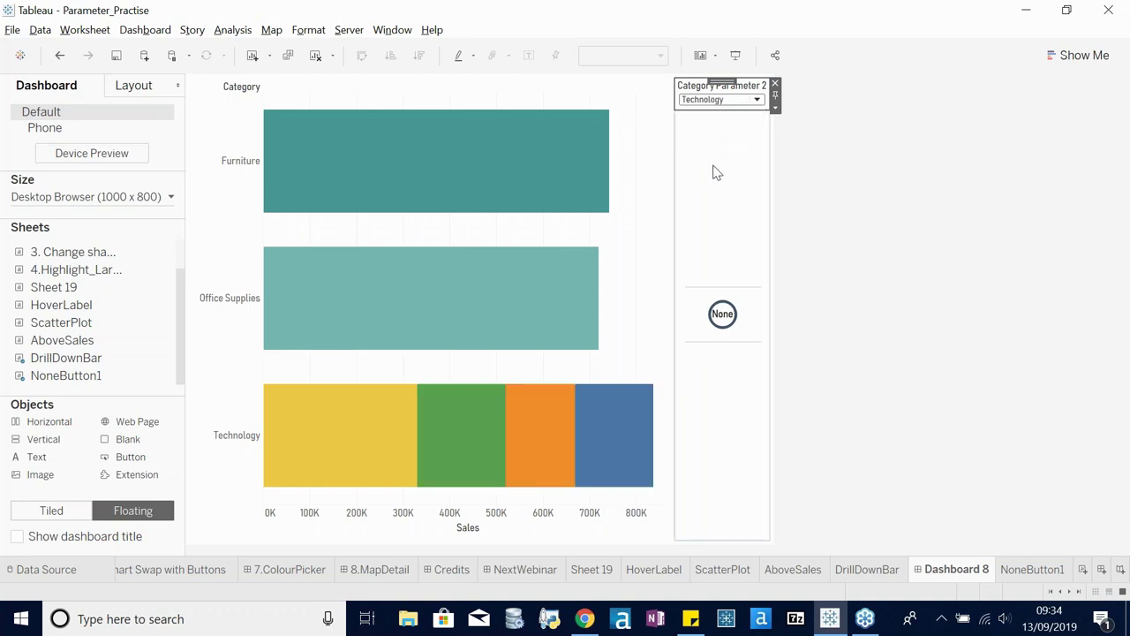
- Drill into the Furniture, Office Supplies and Technology bars, then reset Category Parameter 2 to None
left_click(570, 182)
left_click(486, 298)
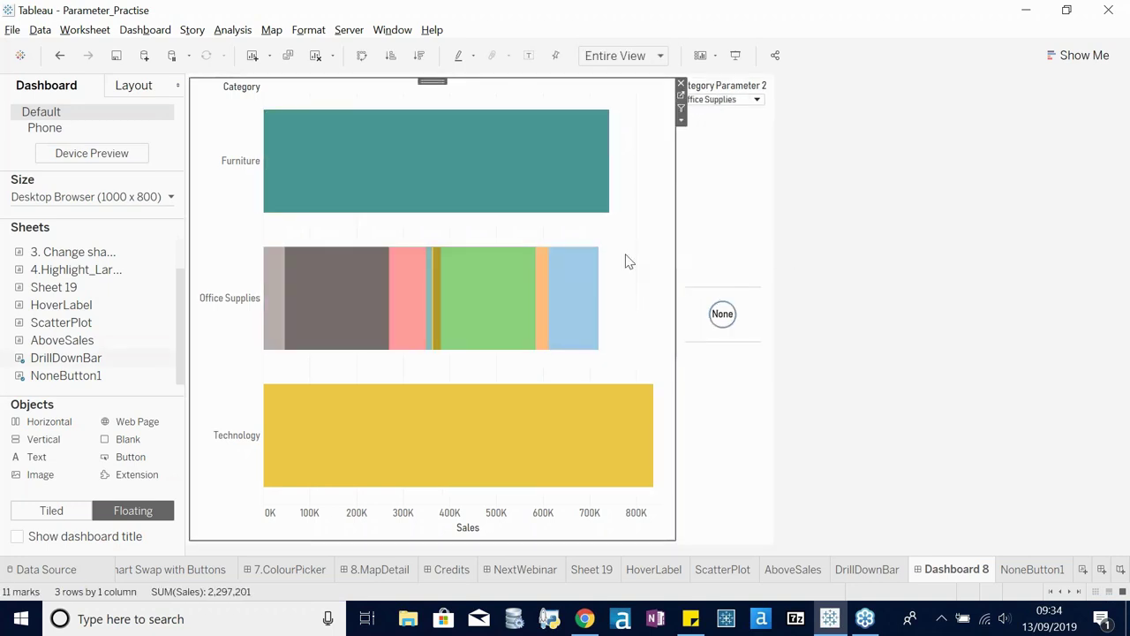
left_click(500, 429)
left_click(722, 316)
left_click(749, 174)
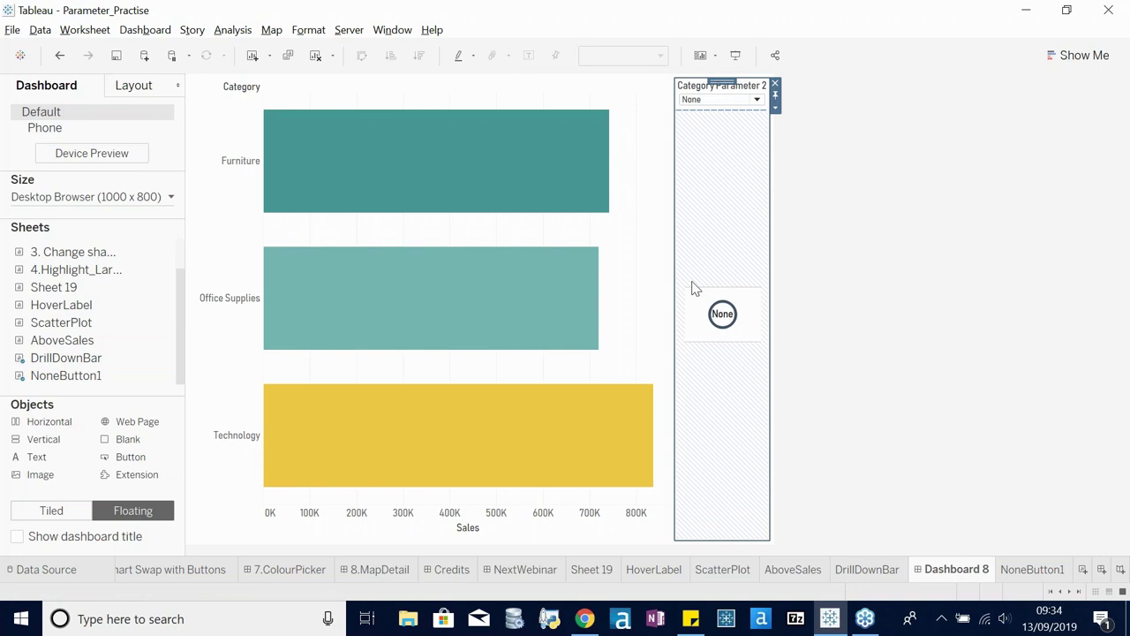
left_click(1064, 593)
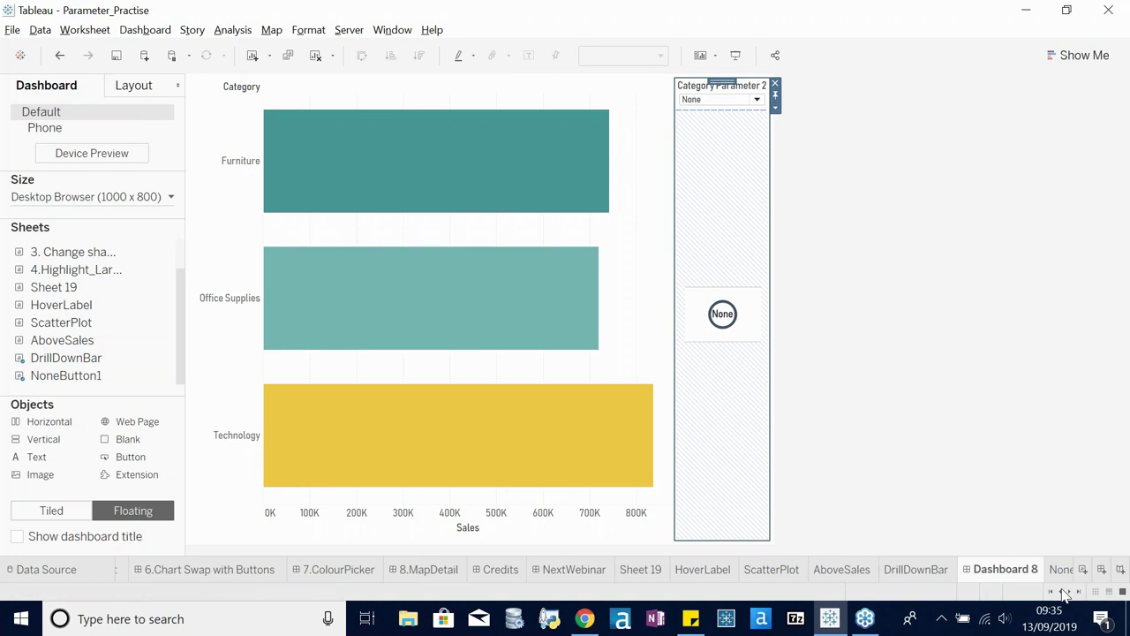
left_click(1064, 592)
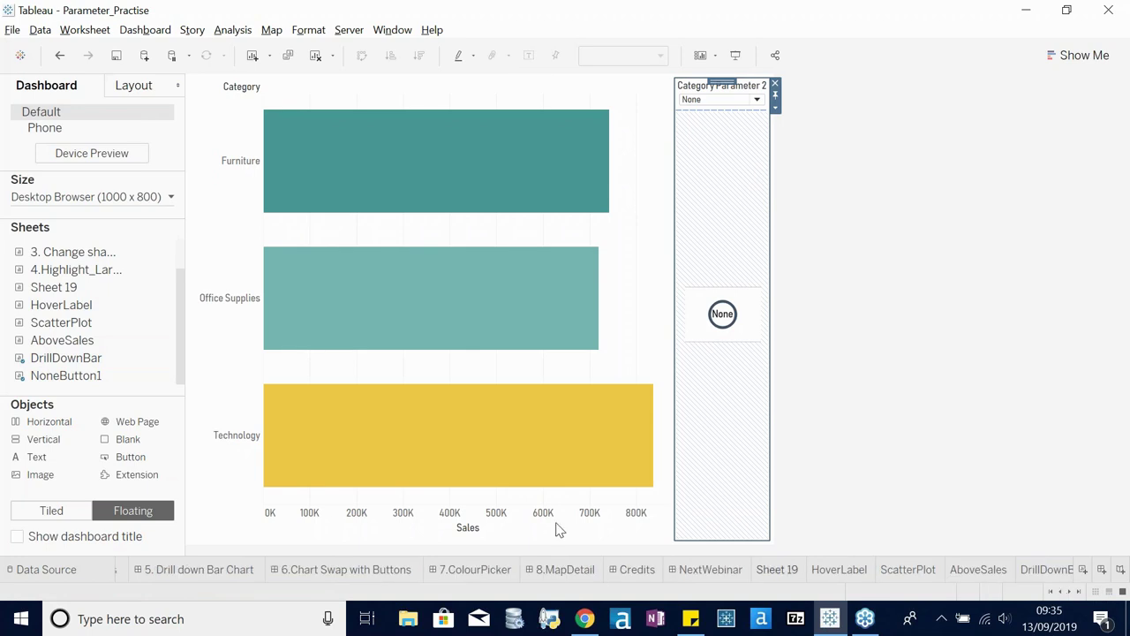
- On the 6.Chart Swap with Buttons dashboard, replace the sub-category bars with the stacked monthly sales area chart
left_click(345, 574)
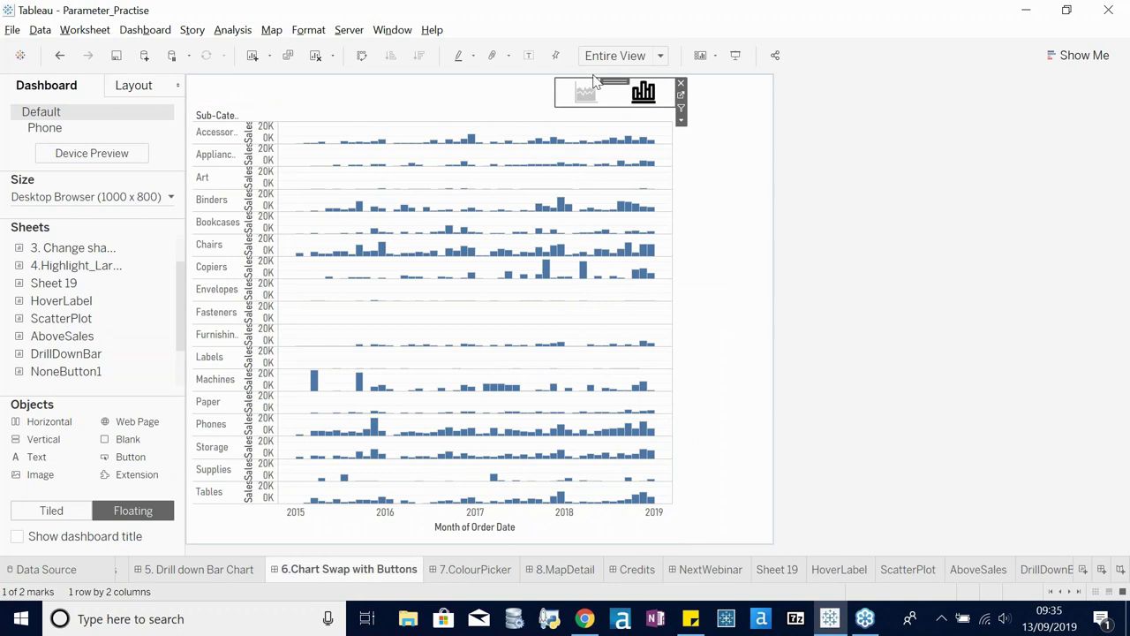
left_click(577, 99)
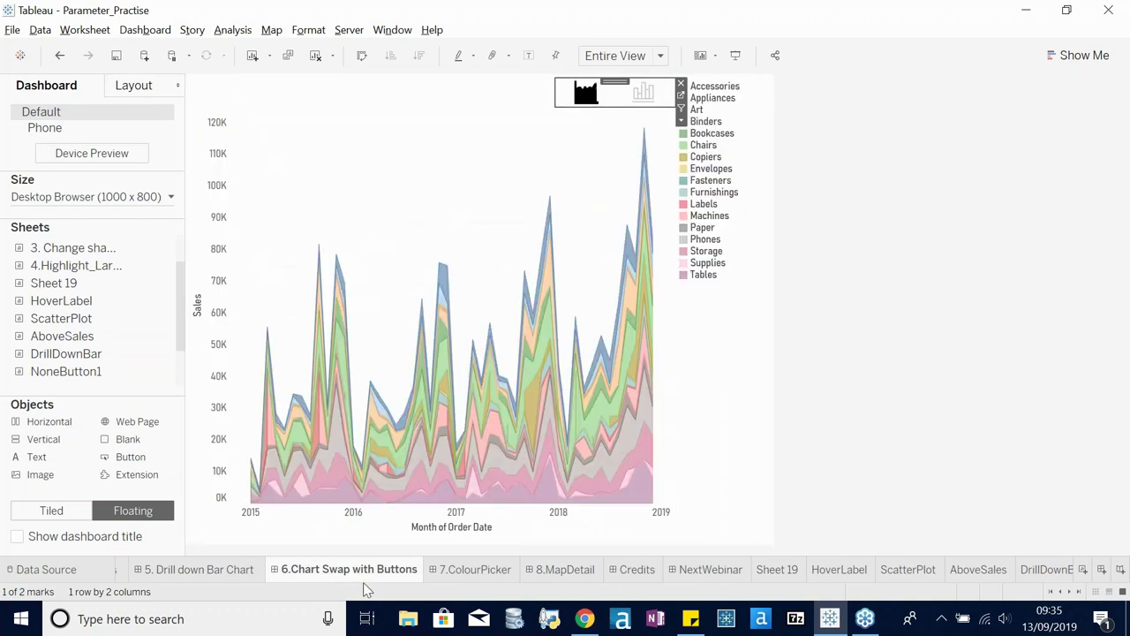
left_click(551, 141)
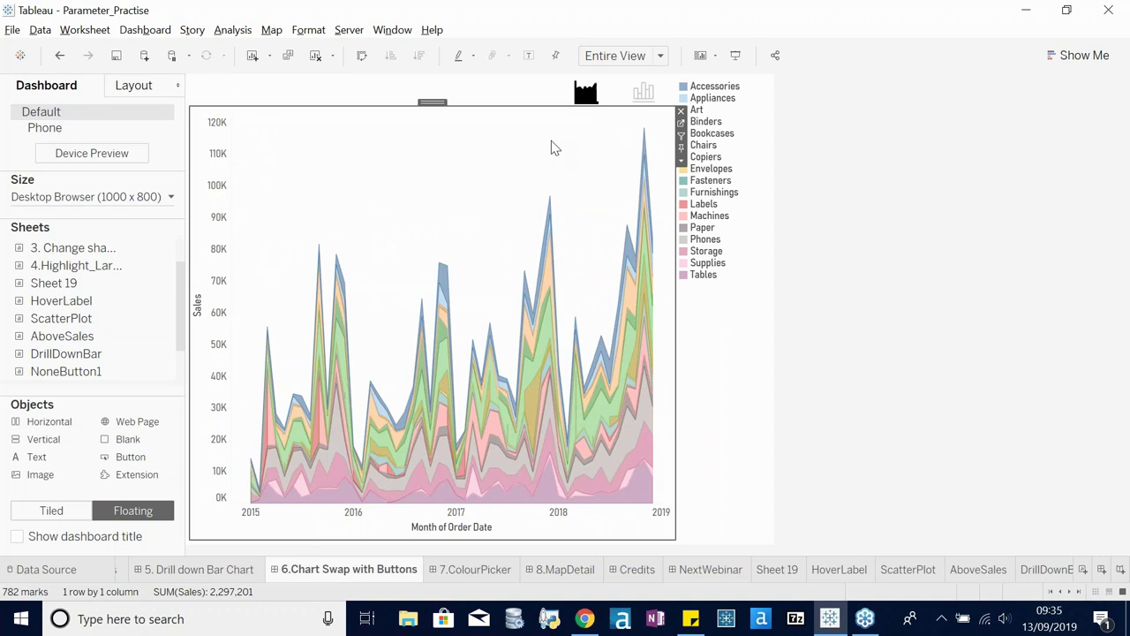
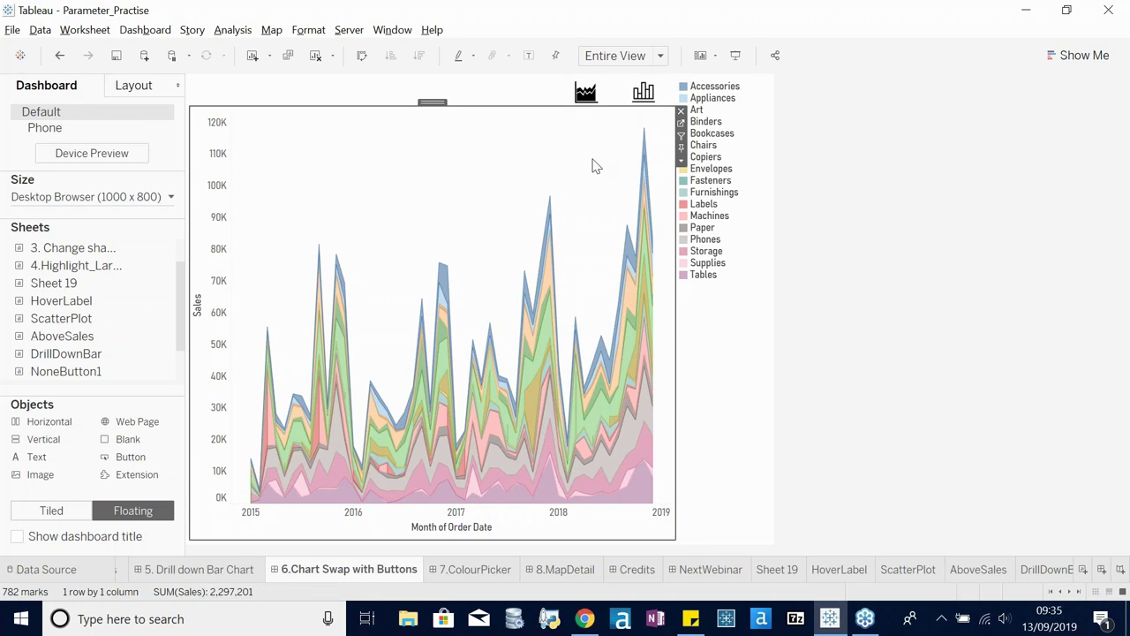
- Swap the dashboard to the bar chart and back to the stacked area chart
left_click(642, 92)
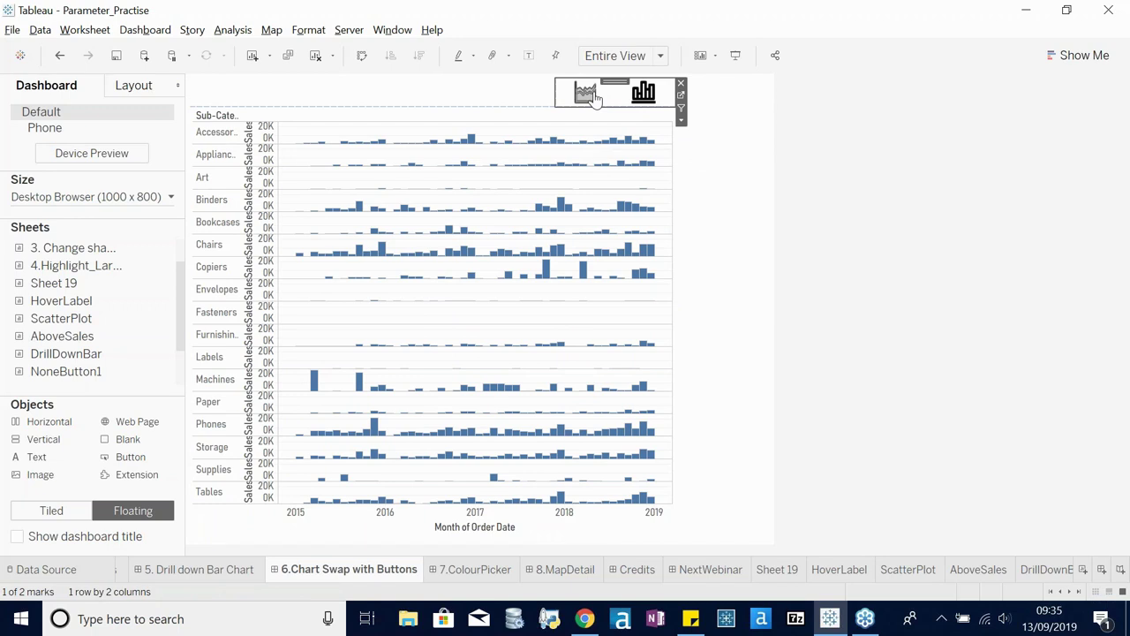
left_click(709, 122)
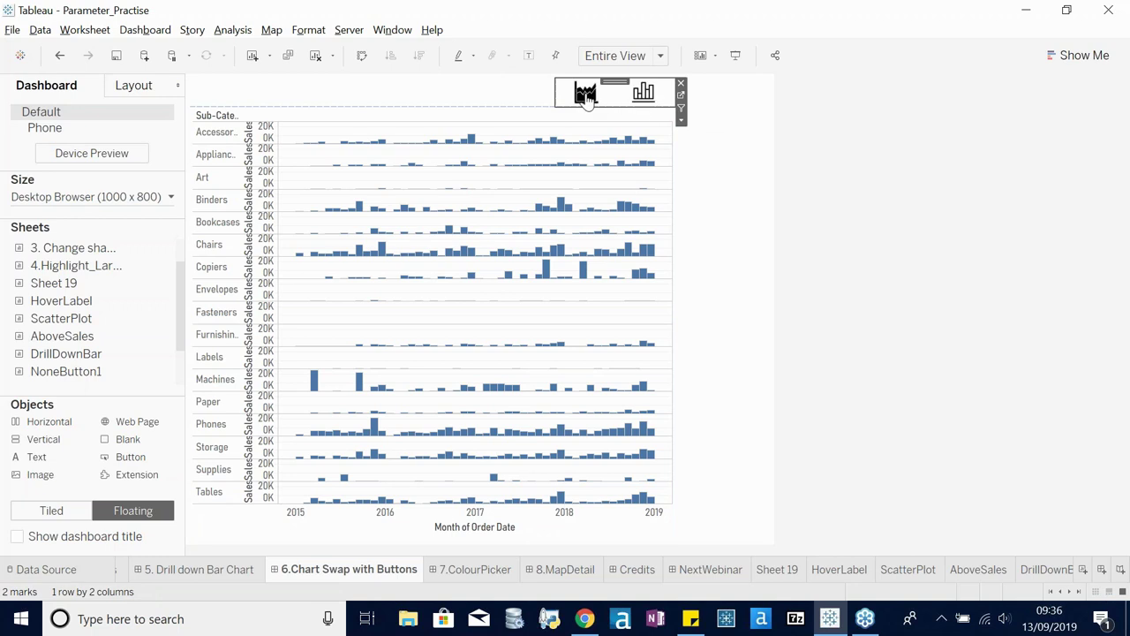
left_click(585, 93)
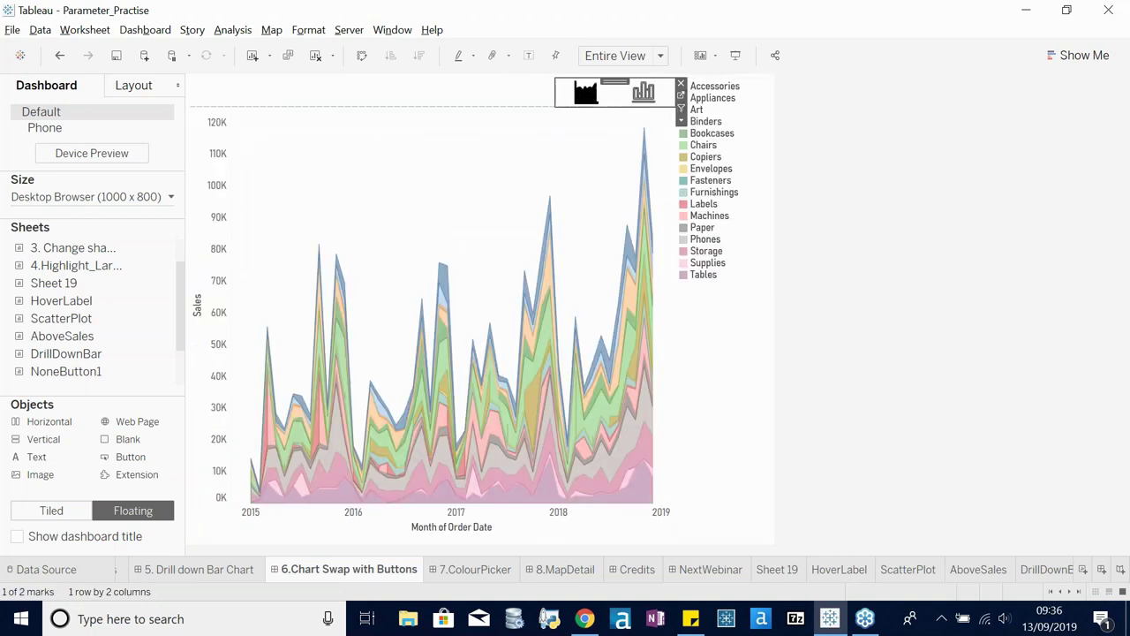
left_click(549, 161)
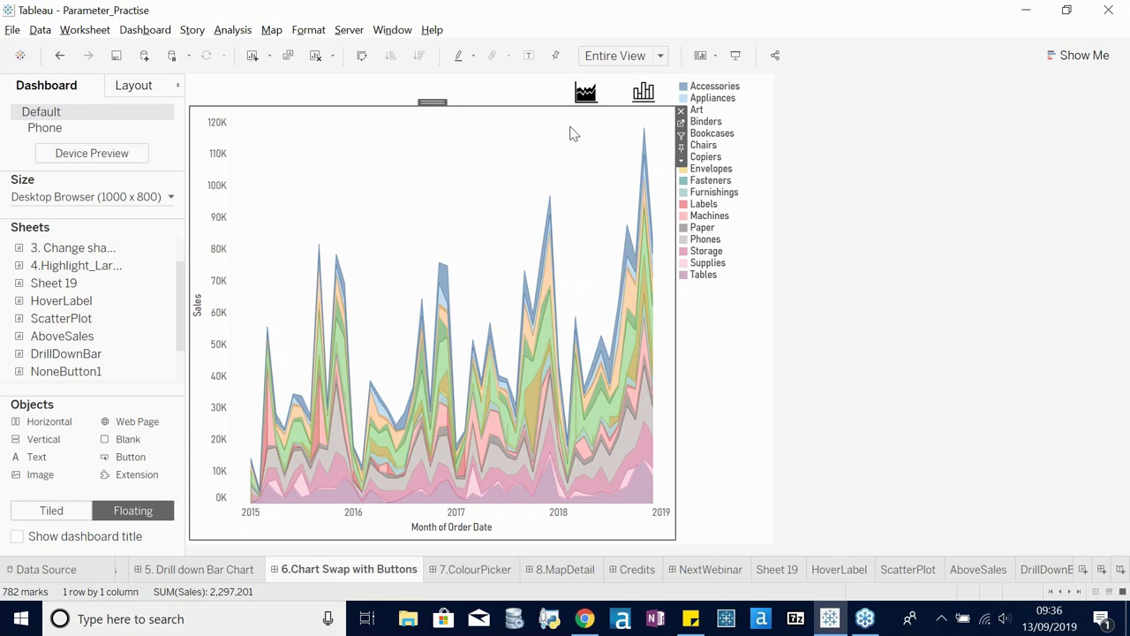
- Launch Excel from the system search and start a blank workbook
left_click(224, 618)
type("exl")
key("BackSpace")
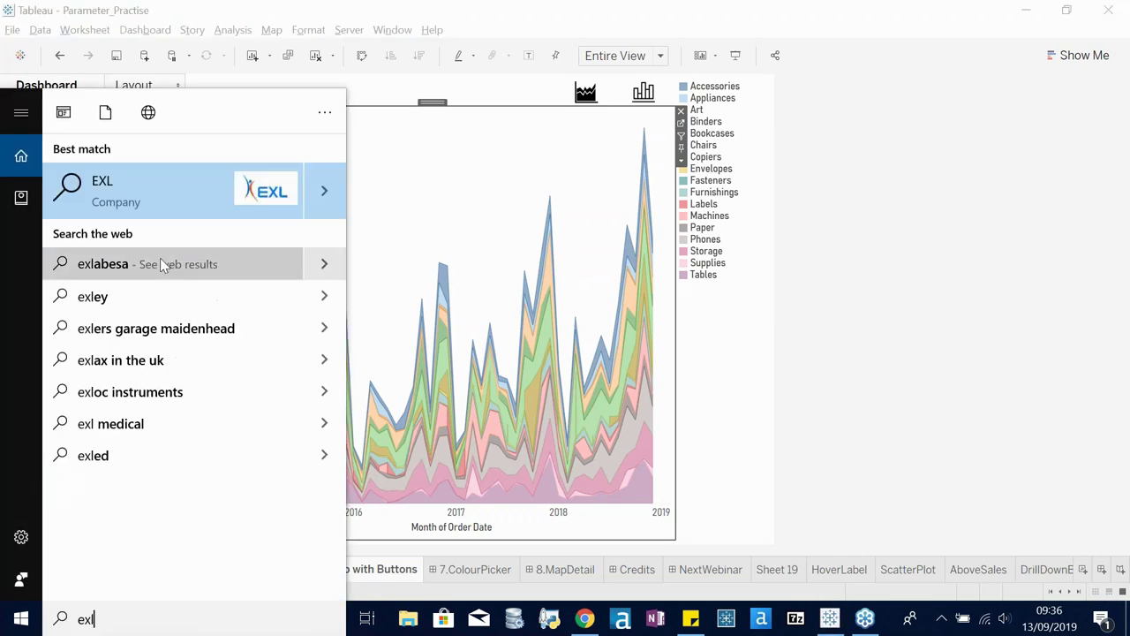
left_click(174, 176)
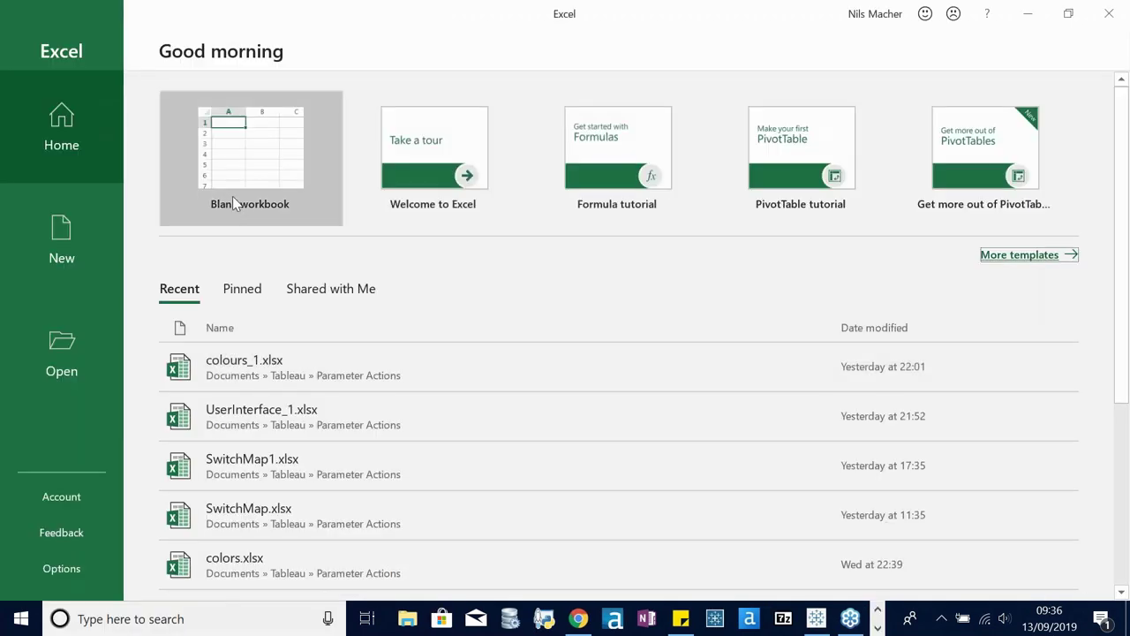
left_click(250, 184)
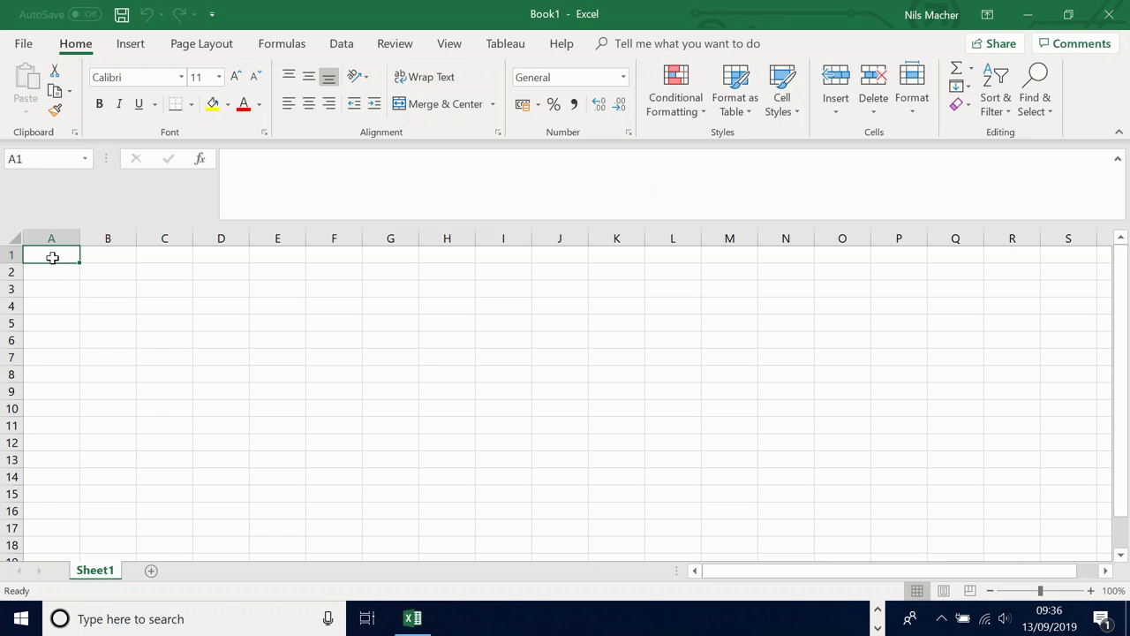
- Enter Chart, Bar Chart and Stacked Chart in A1:A3 and autofit column A
left_click(56, 284)
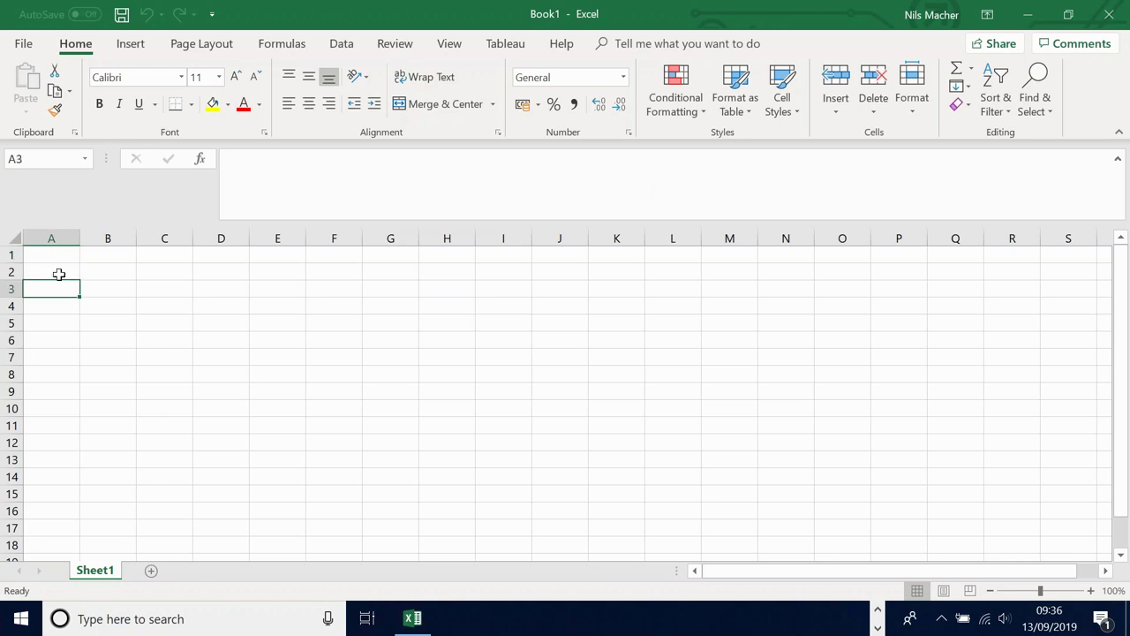
left_click(60, 259)
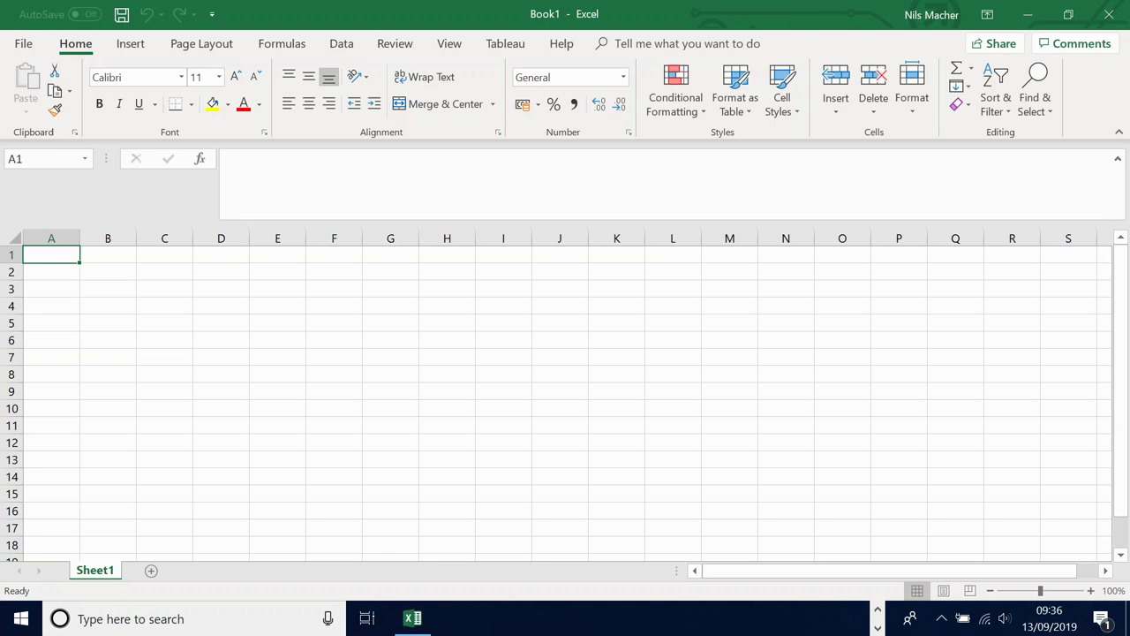
type("Chart")
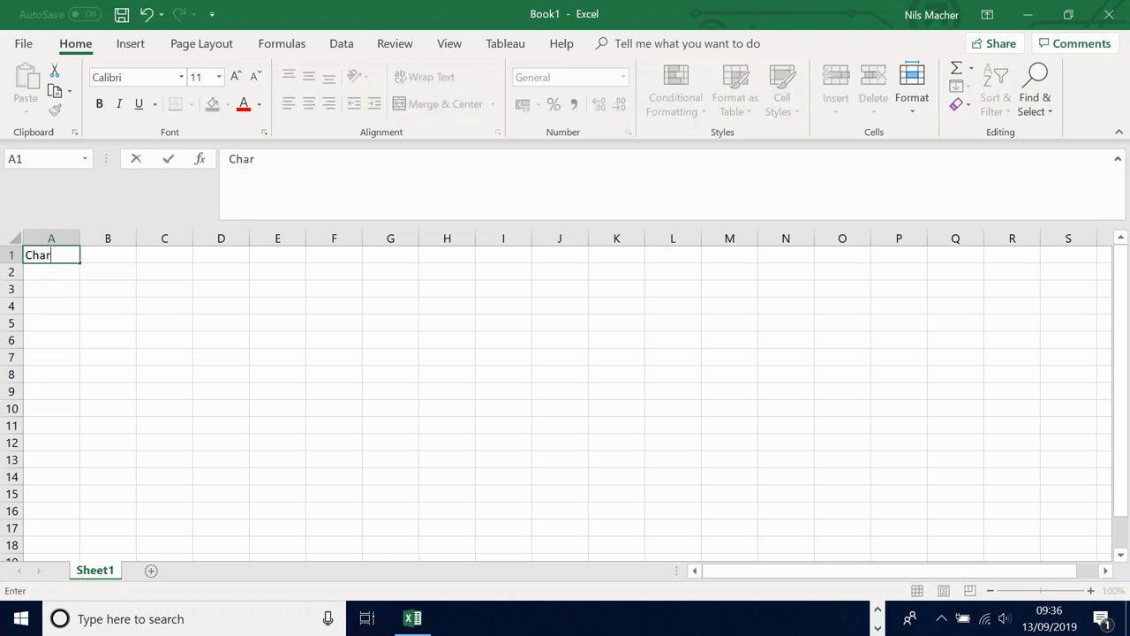
left_click(56, 272)
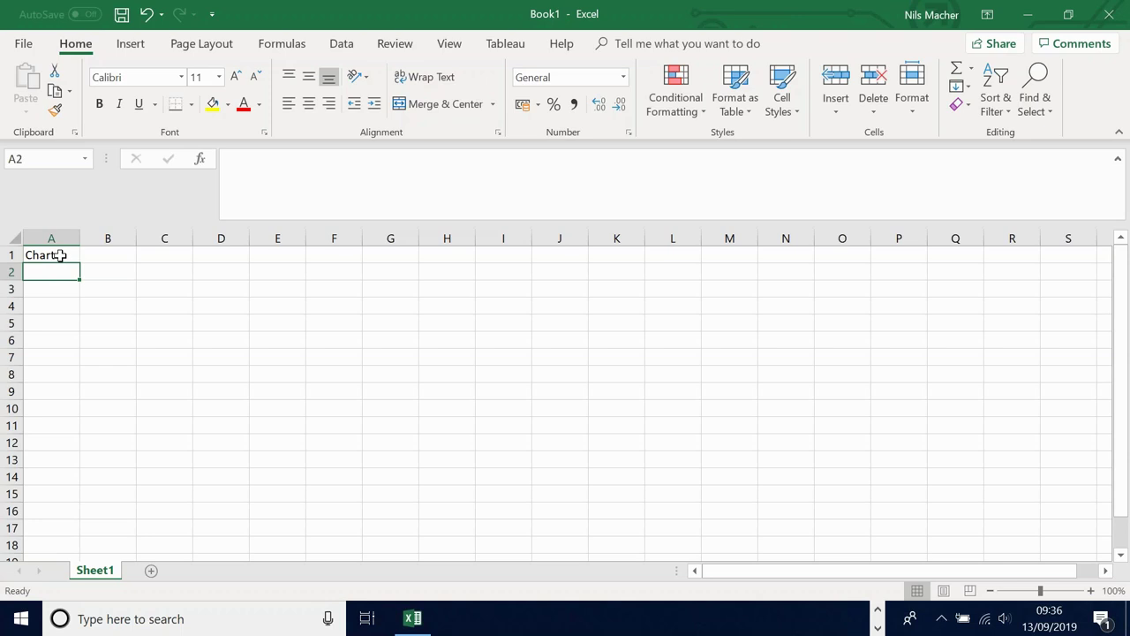
left_click(58, 254)
left_click(60, 273)
type("Bar Chart")
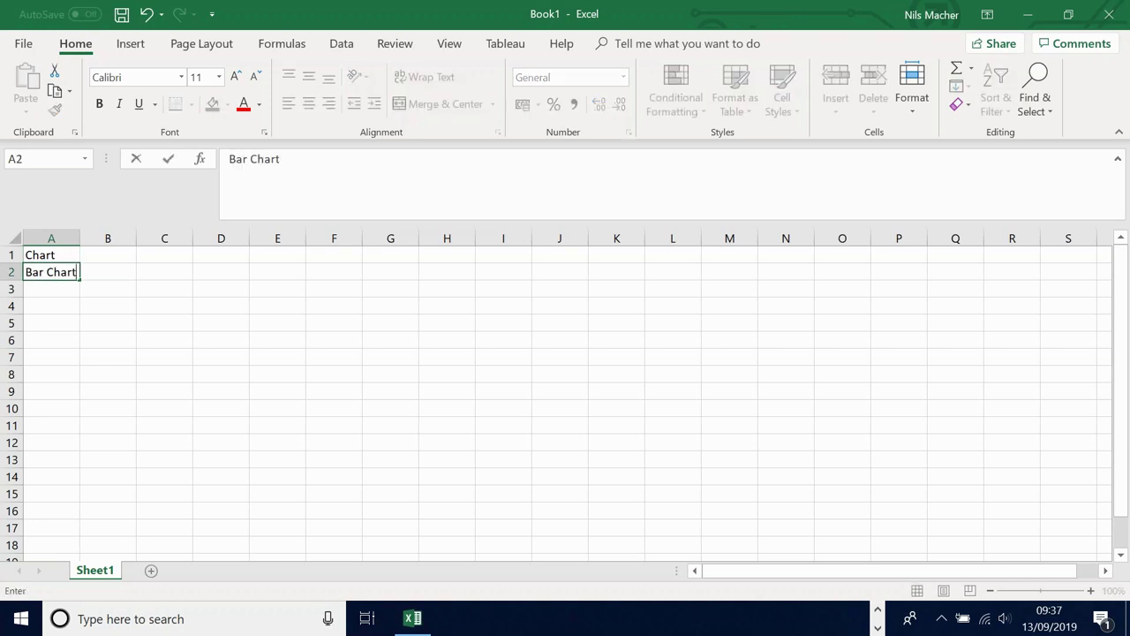
left_click(61, 290)
type("Stacked ")
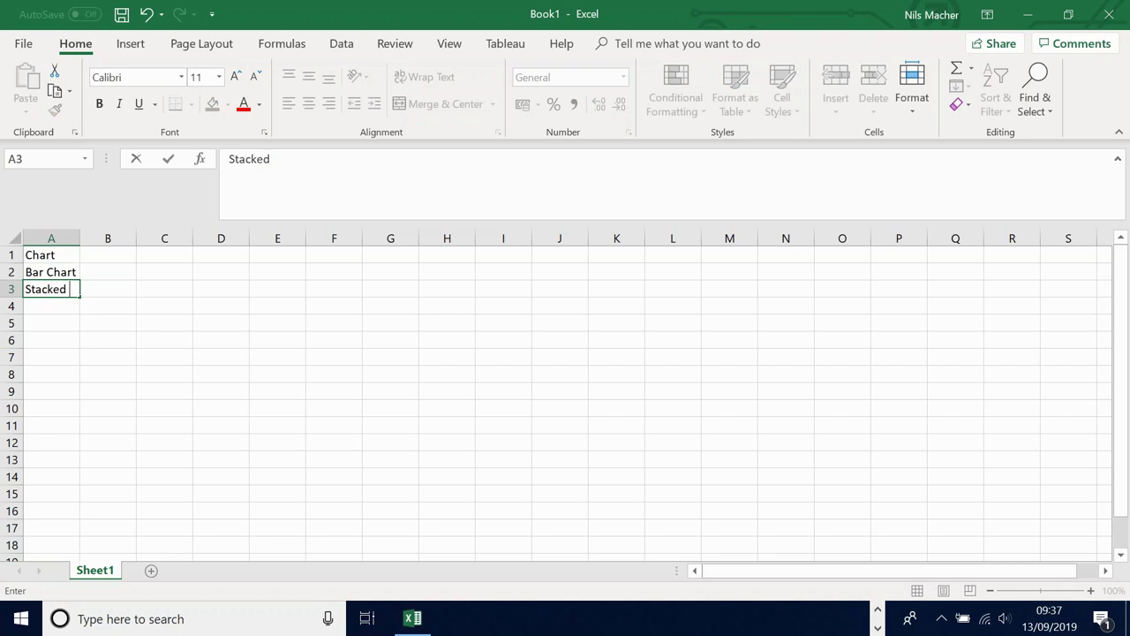
type("Chart")
left_click(60, 319)
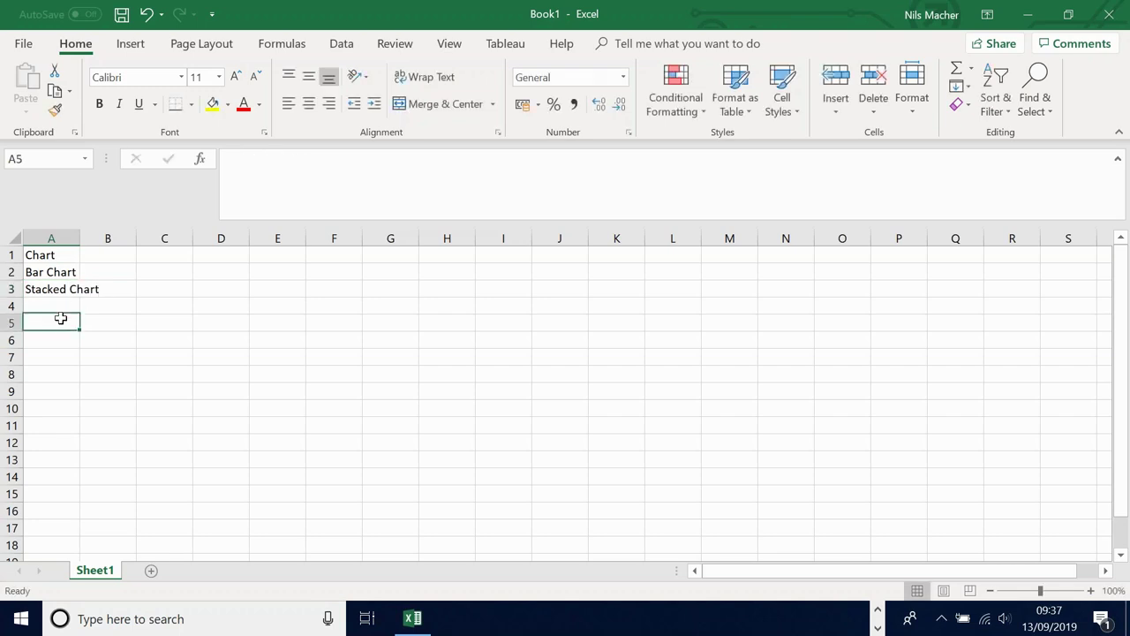
double_click(81, 240)
- Save the workbook as UserInterface_1.xlsx in Parameter Actions, replacing the existing file
key("ctrl+s")
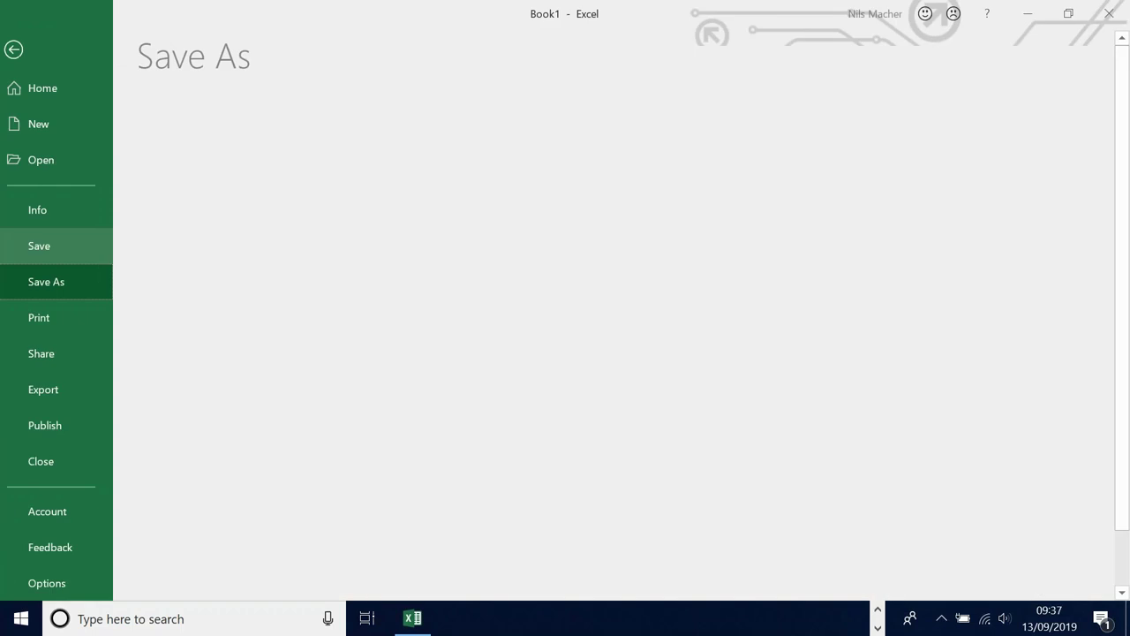
left_click(512, 179)
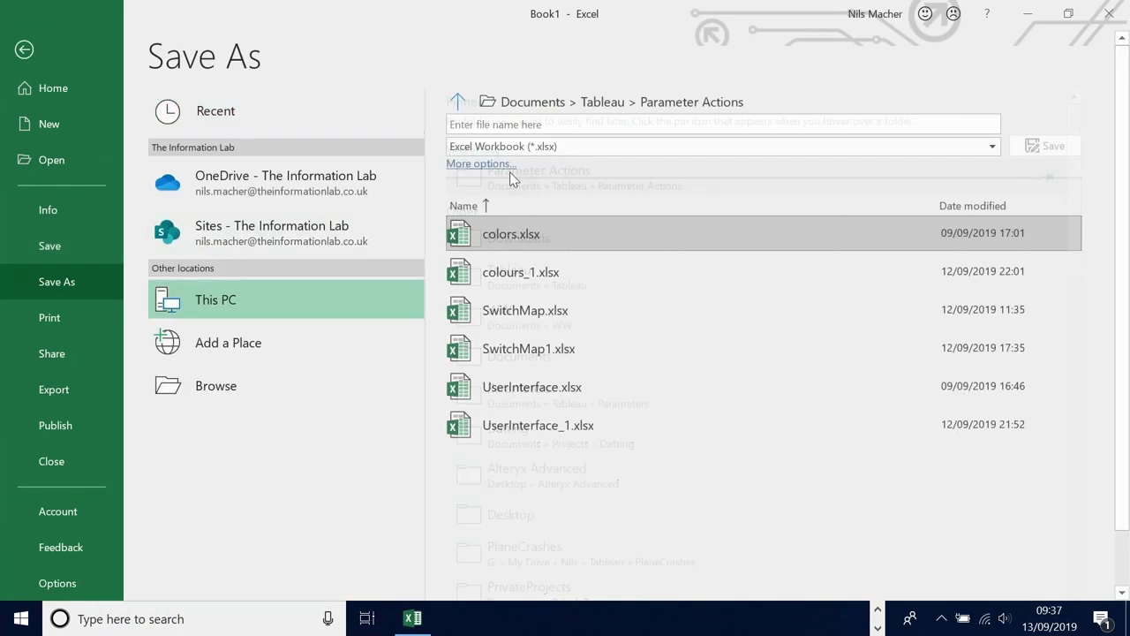
left_click(531, 435)
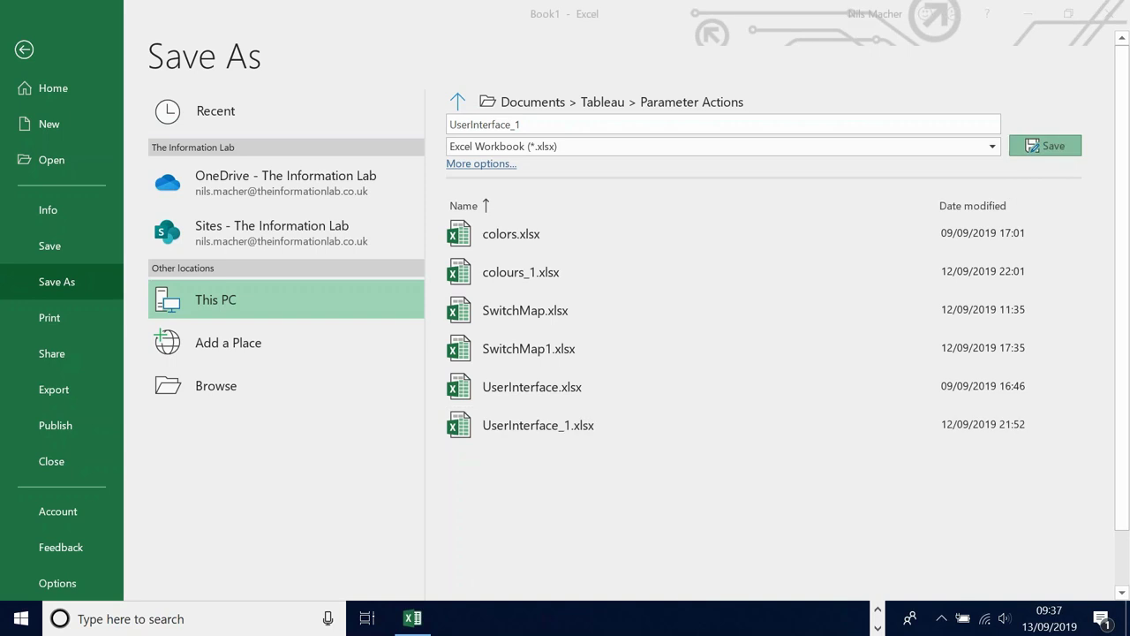
left_click(1015, 147)
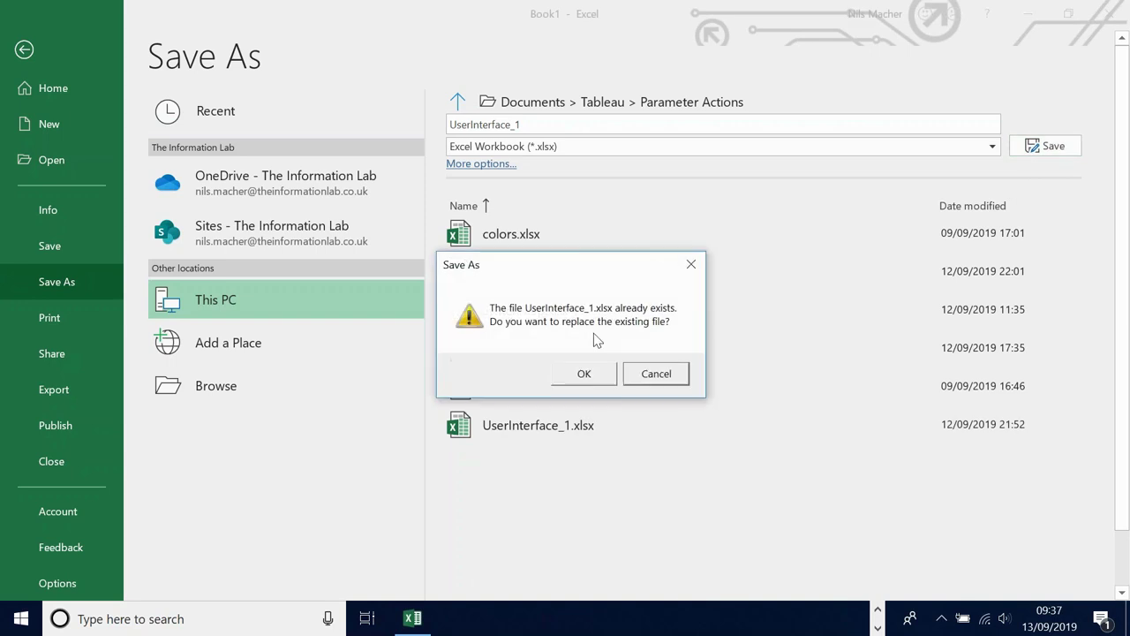
left_click(579, 375)
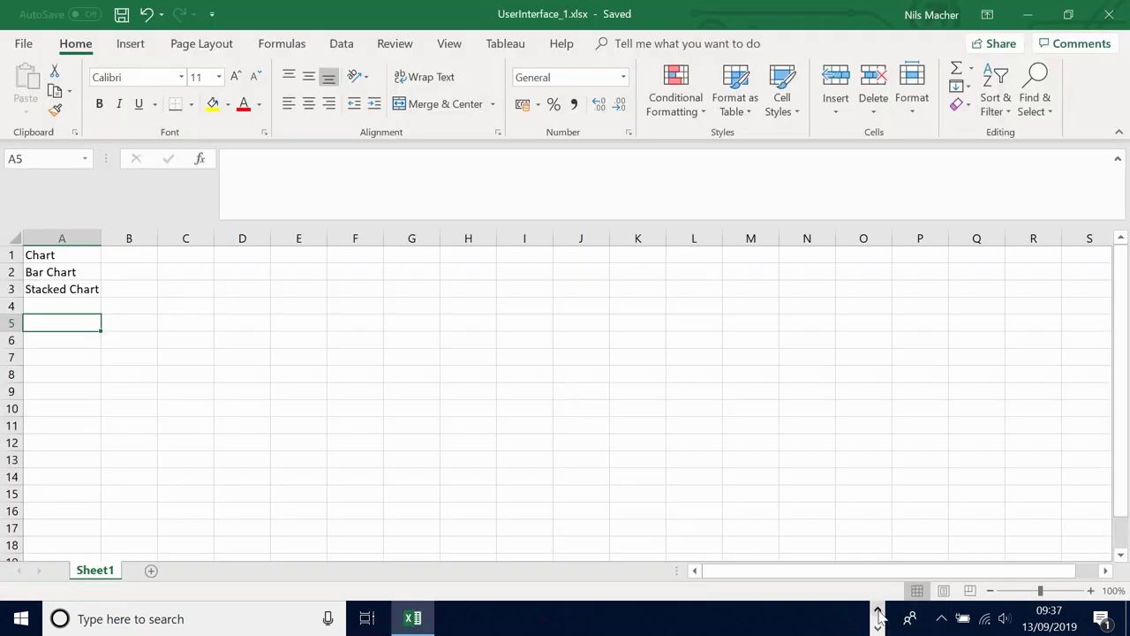
left_click(879, 611)
left_click(816, 618)
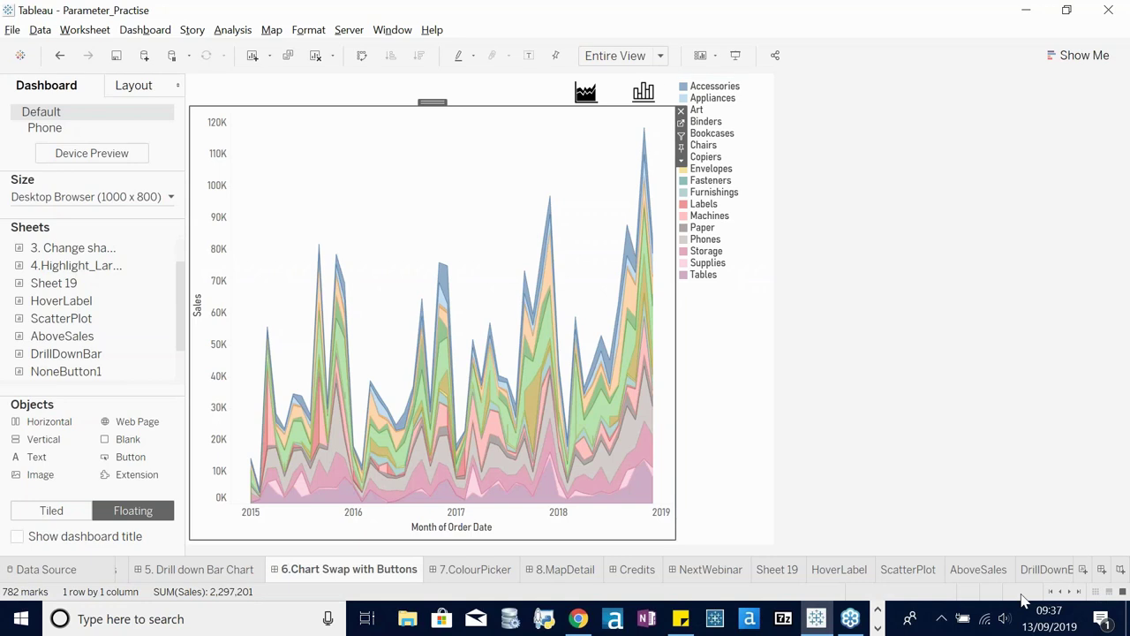
- Add a new blank worksheet, Sheet 25
left_click(1070, 592)
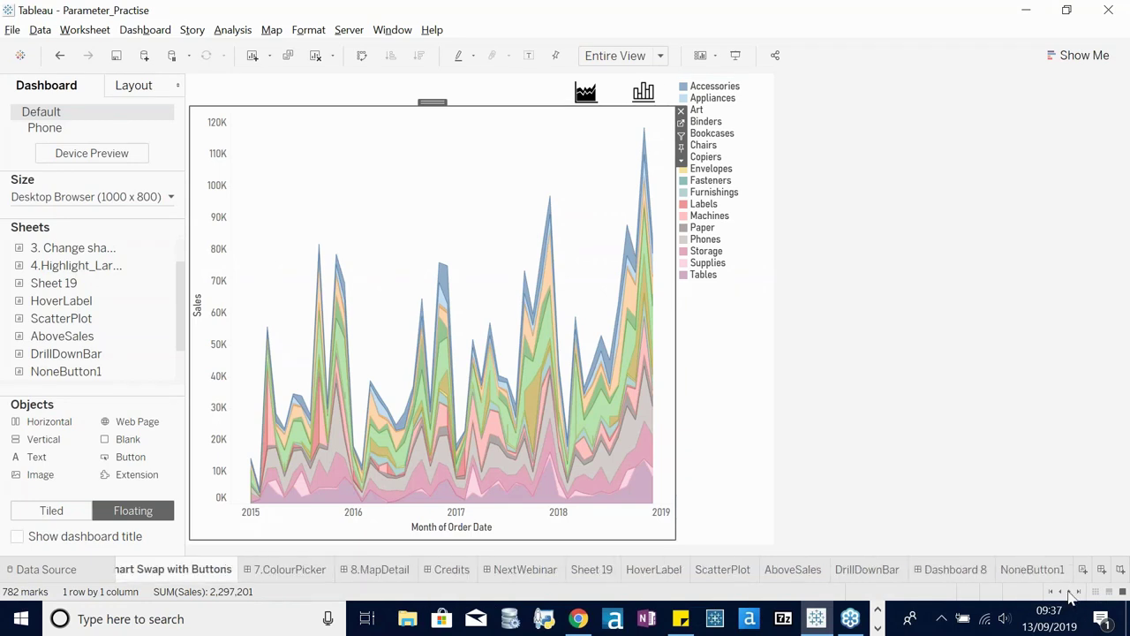
left_click(1084, 571)
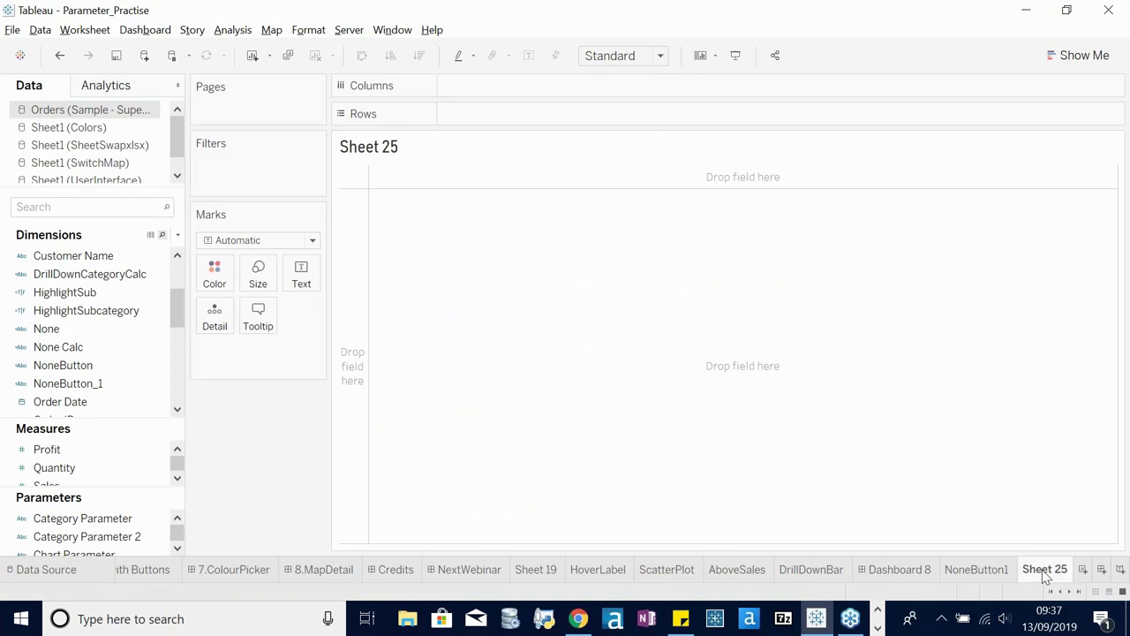
right_click(1037, 570)
left_click(937, 386)
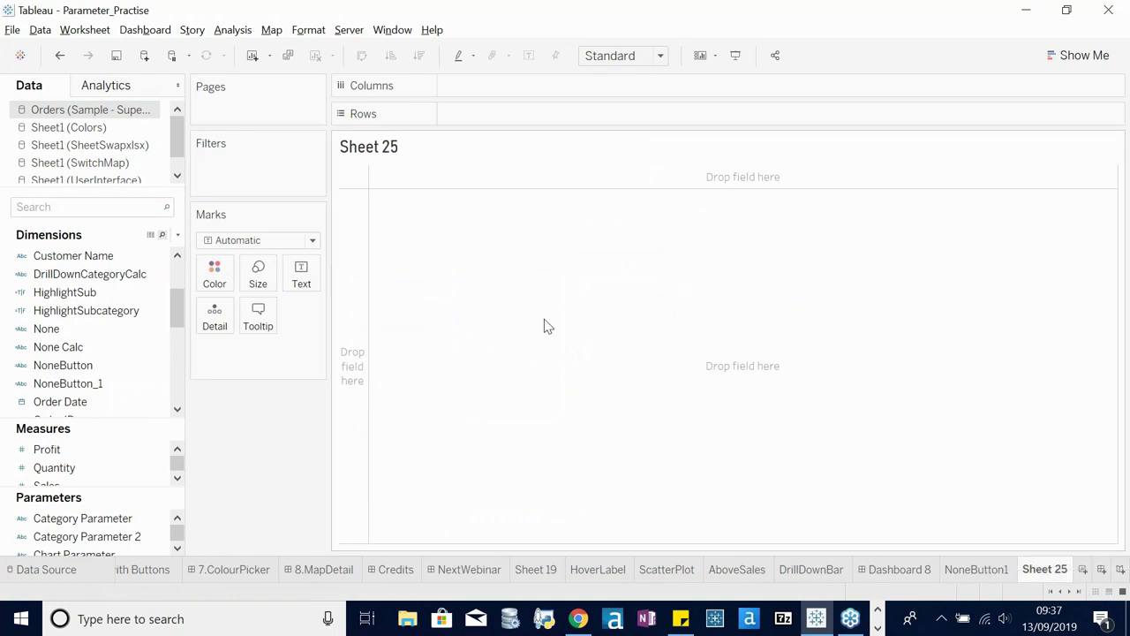
- Connect UserInterface_1.xlsx as a new Microsoft Excel data source
left_click(78, 208)
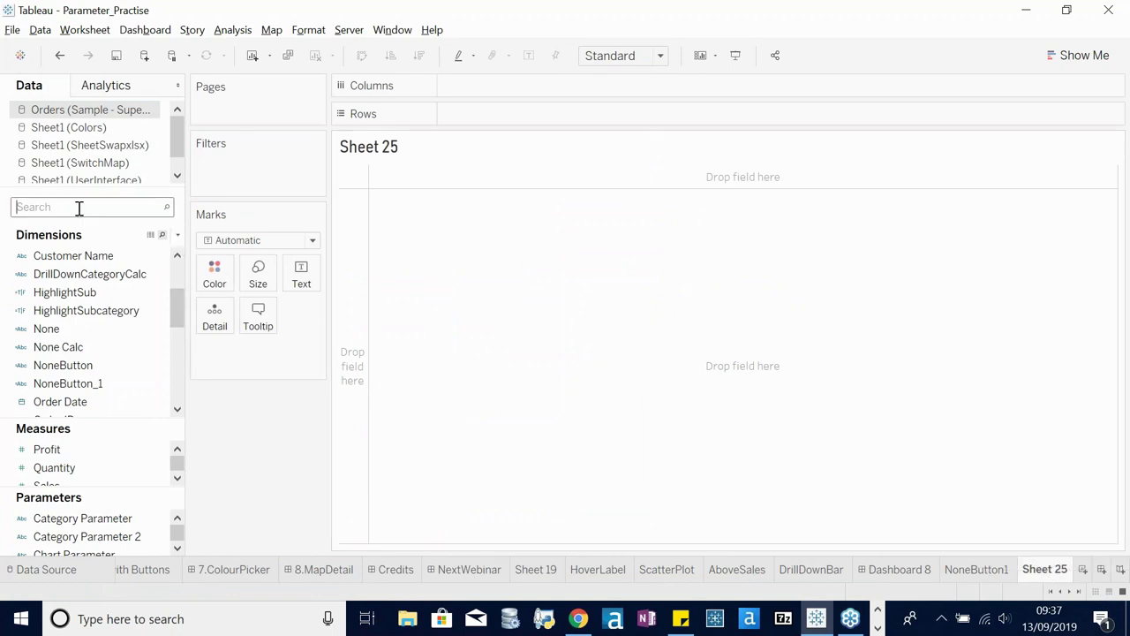
left_click(40, 29)
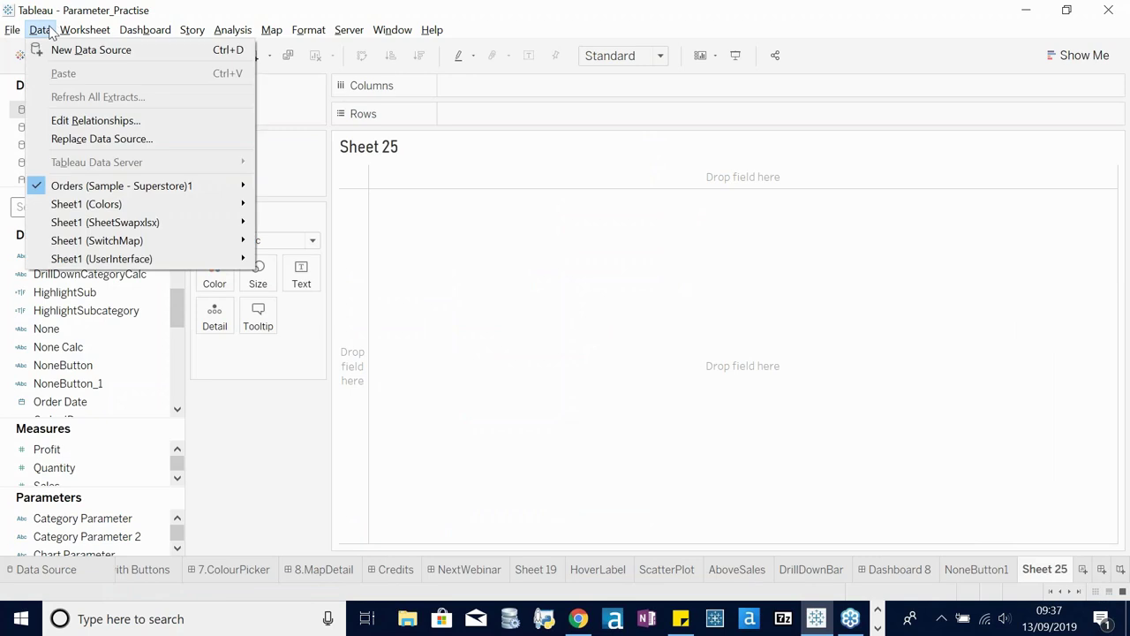
left_click(51, 46)
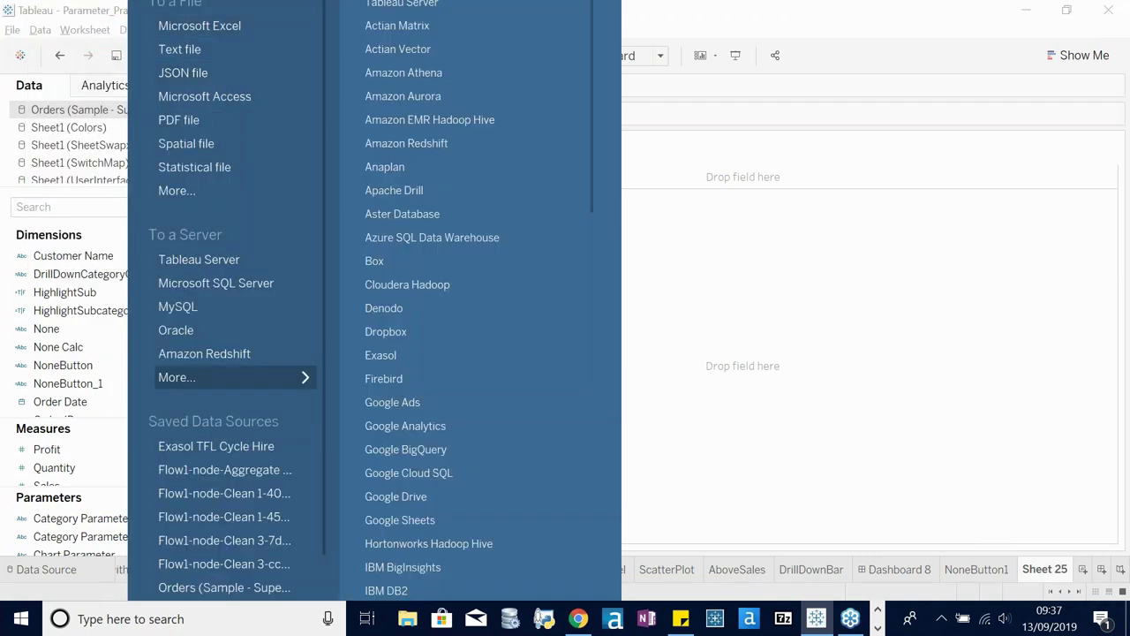
left_click(199, 26)
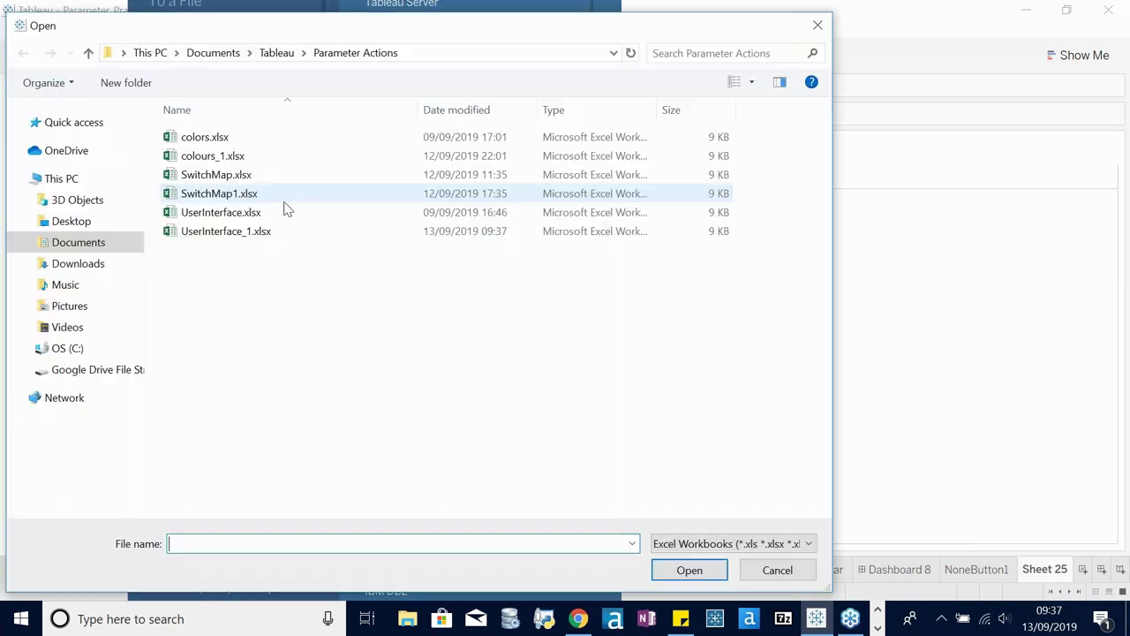
left_click(227, 231)
double_click(227, 231)
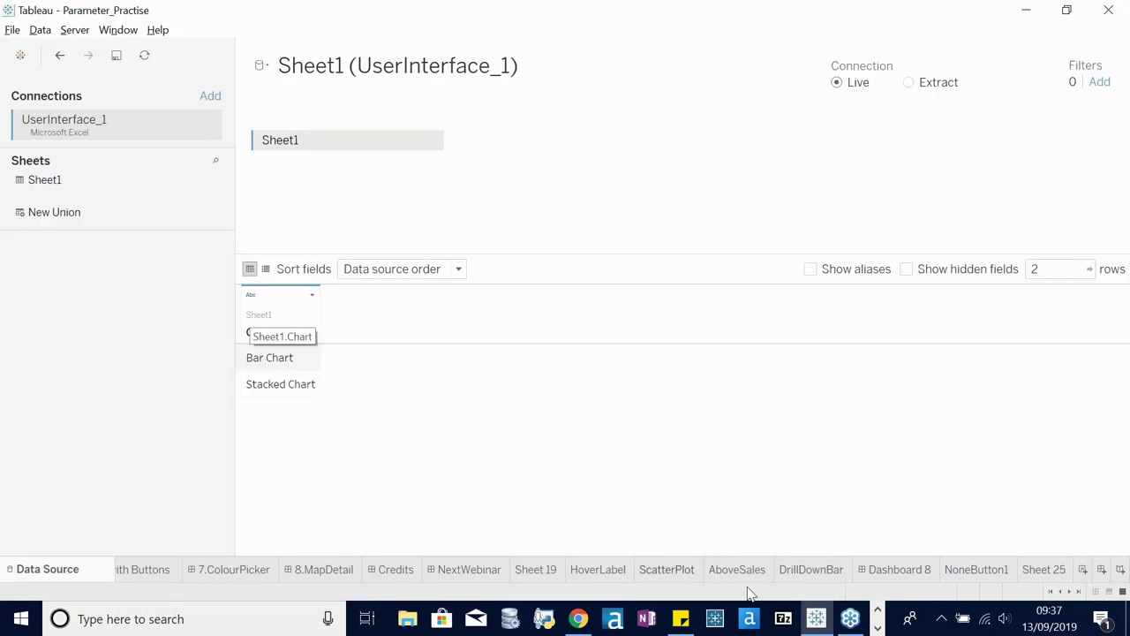
- Put Chart on Columns of Sheet 25 and fit the view to Entire View
left_click(1059, 572)
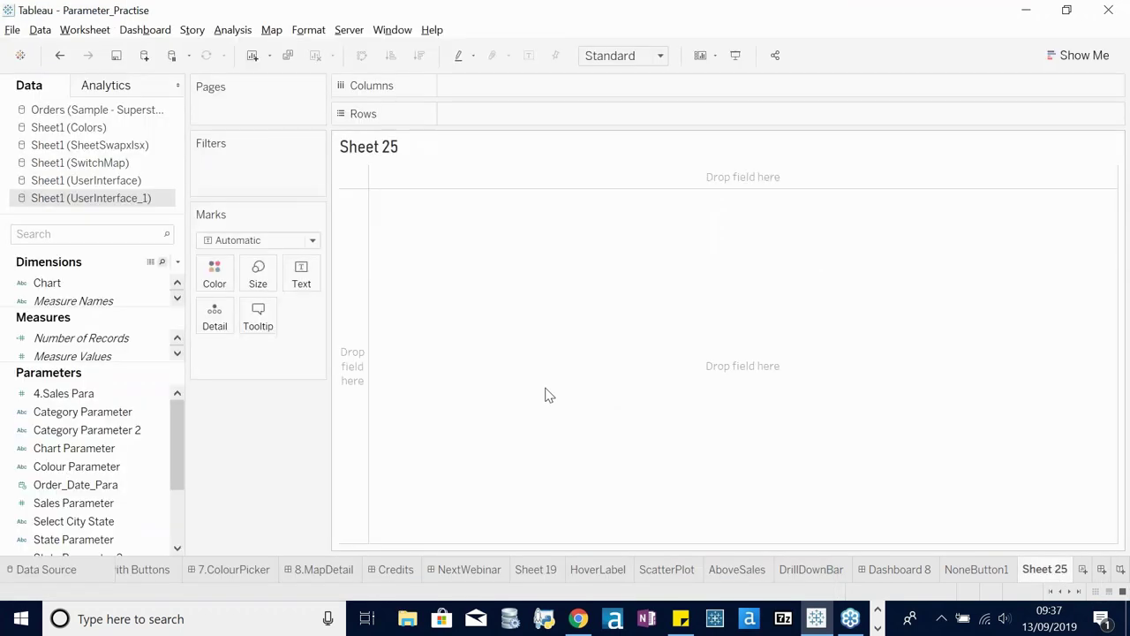
left_click(54, 287)
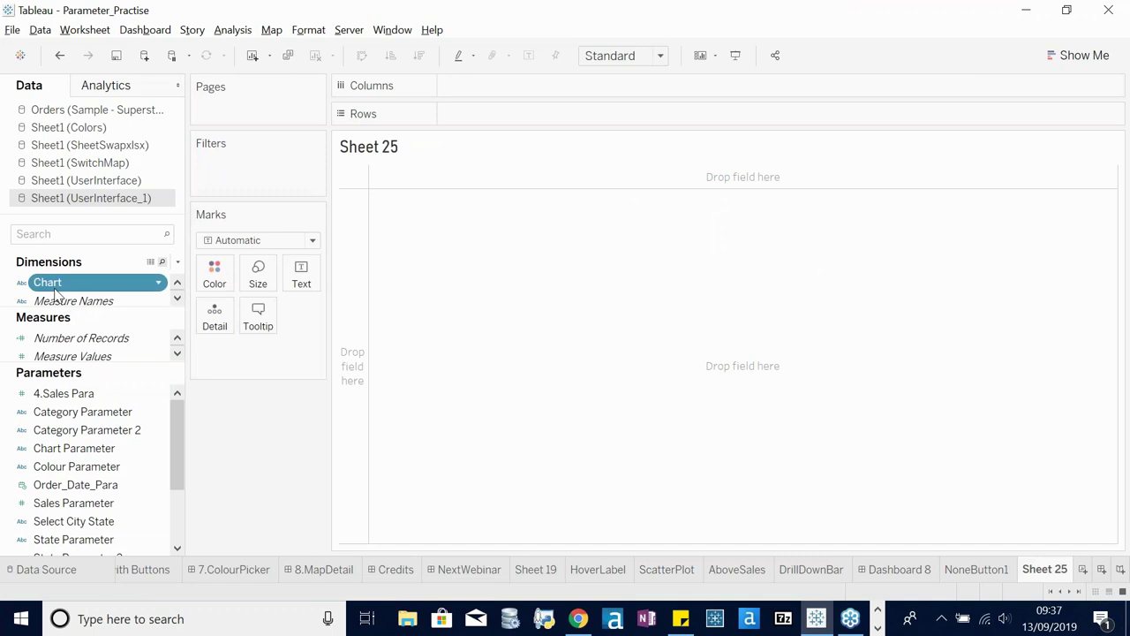
left_click_drag(54, 293, 510, 122)
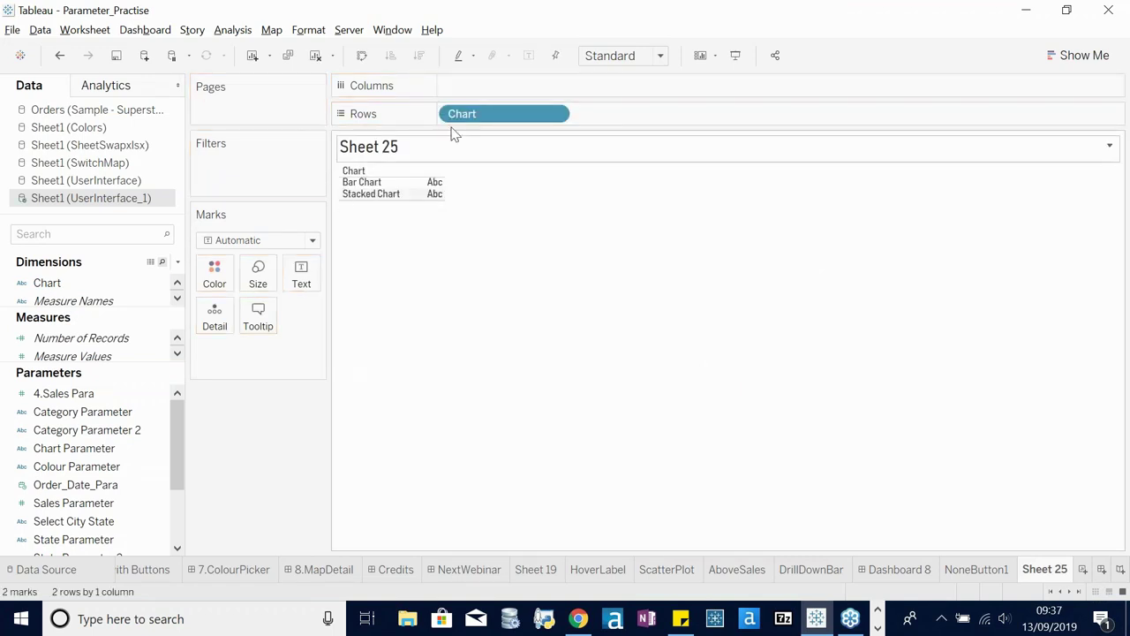
left_click_drag(459, 119, 446, 85)
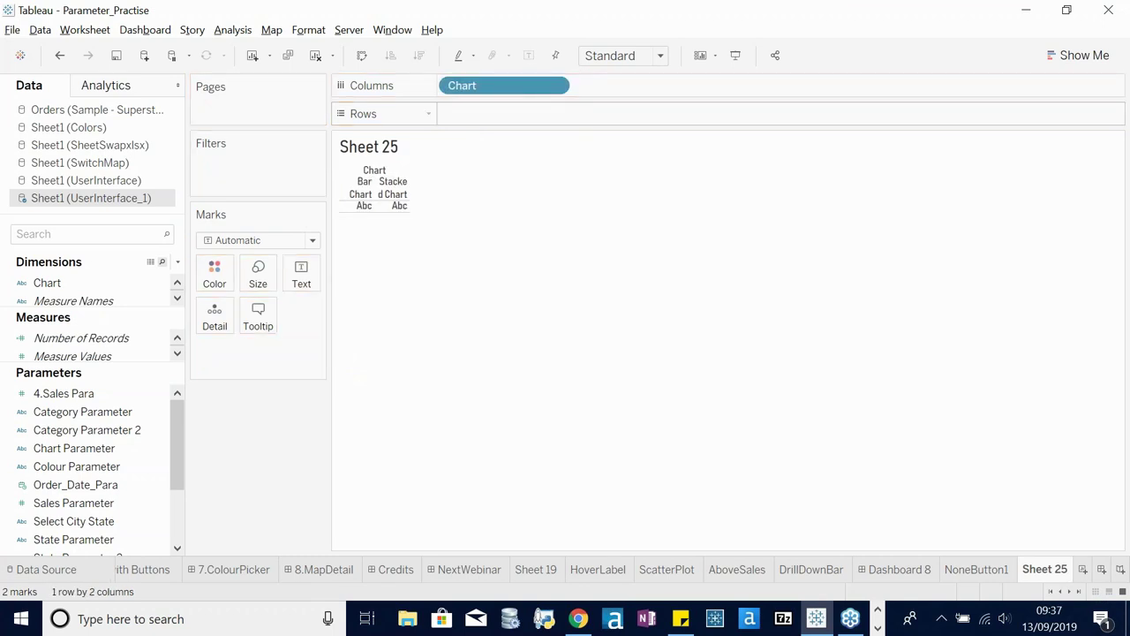
left_click(599, 55)
left_click(595, 120)
mouse_move(374, 234)
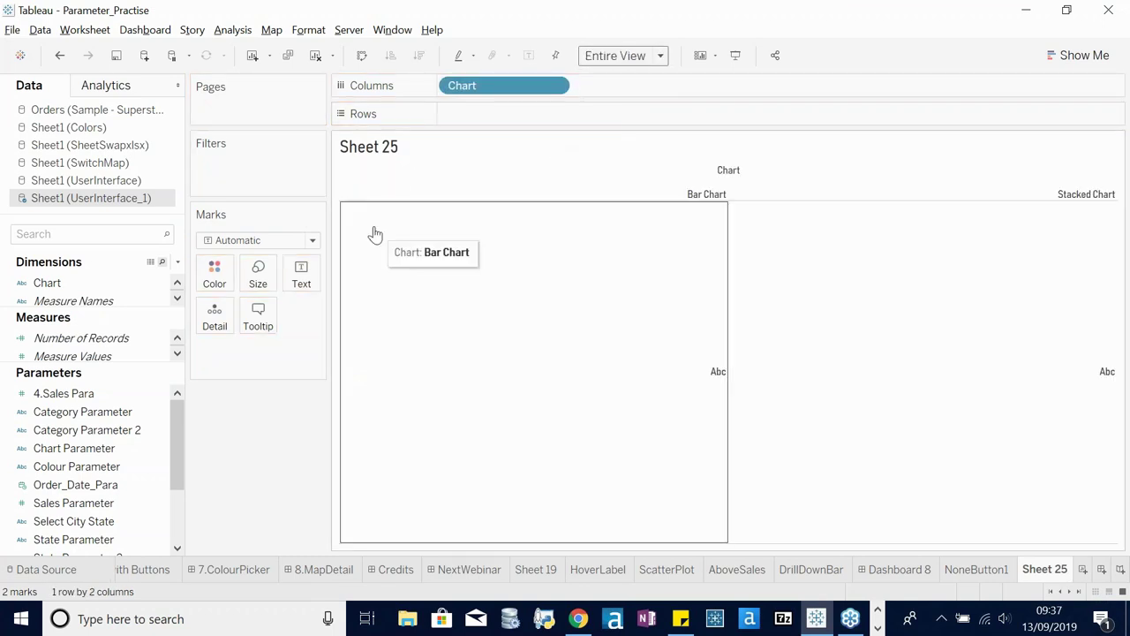
- Switch the marks to Shape and drop Chart onto the Shape card
left_click_drag(457, 85, 482, 83)
left_click(263, 240)
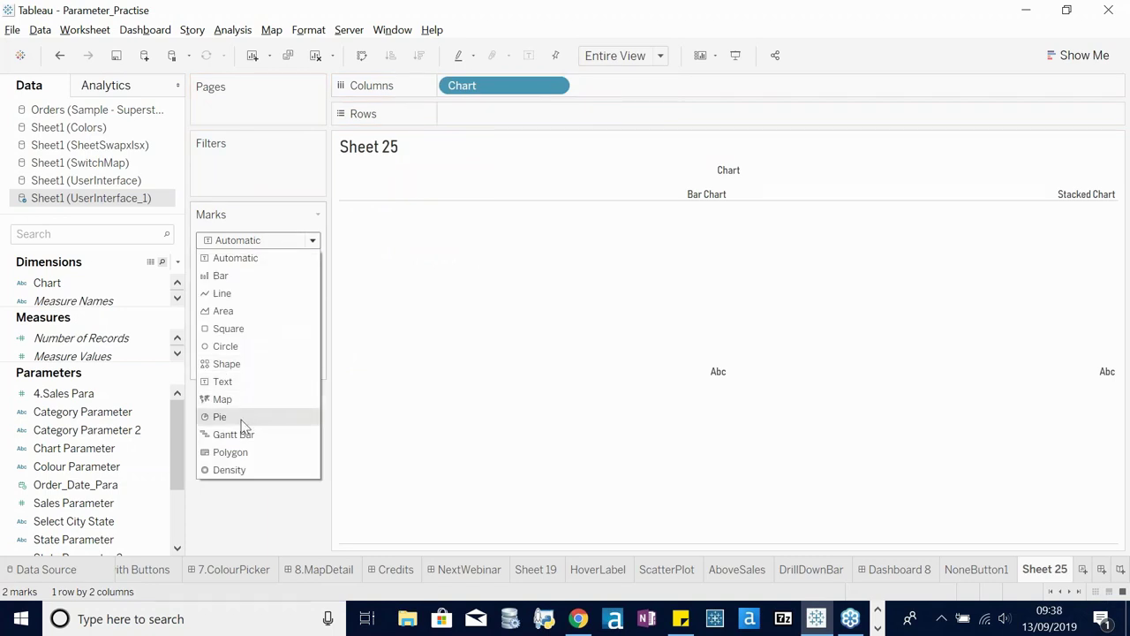
left_click(244, 365)
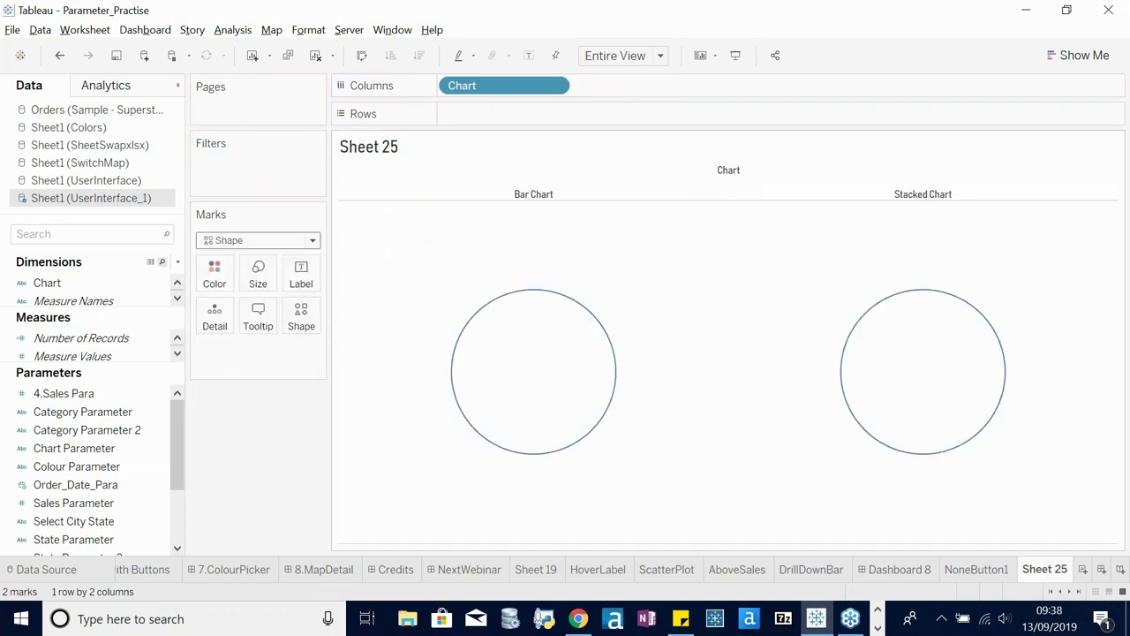
left_click_drag(464, 84, 308, 330)
- From the Chart Types palette, give Bar Chart the bar icon and Stacked Chart the area icon
left_click(301, 316)
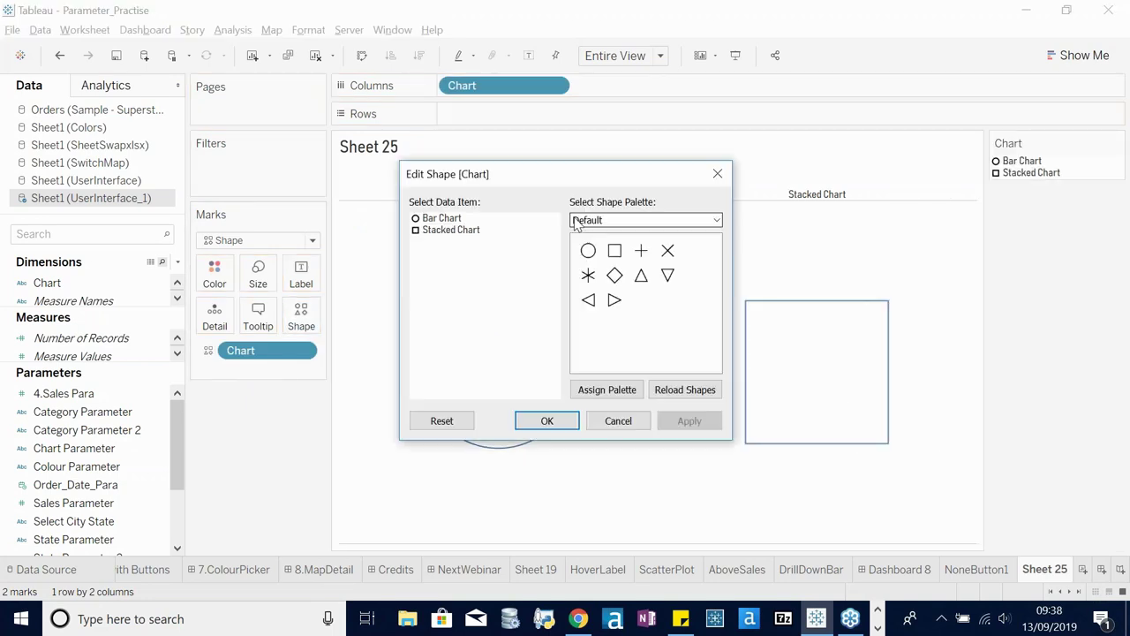
left_click(576, 222)
left_click(442, 218)
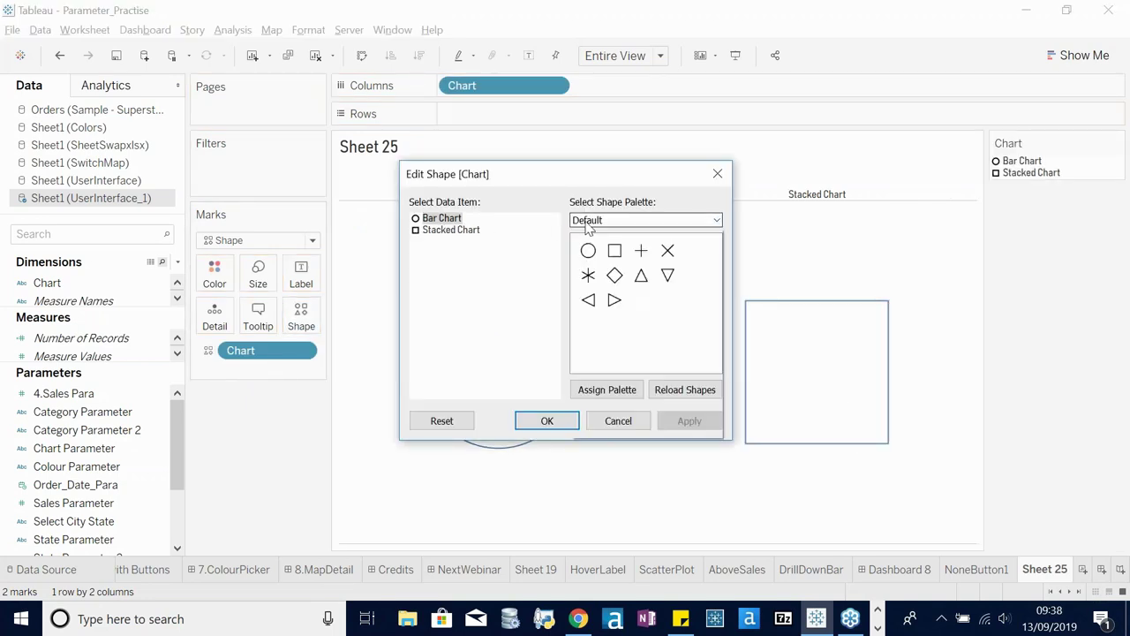
left_click(645, 220)
left_click(666, 311)
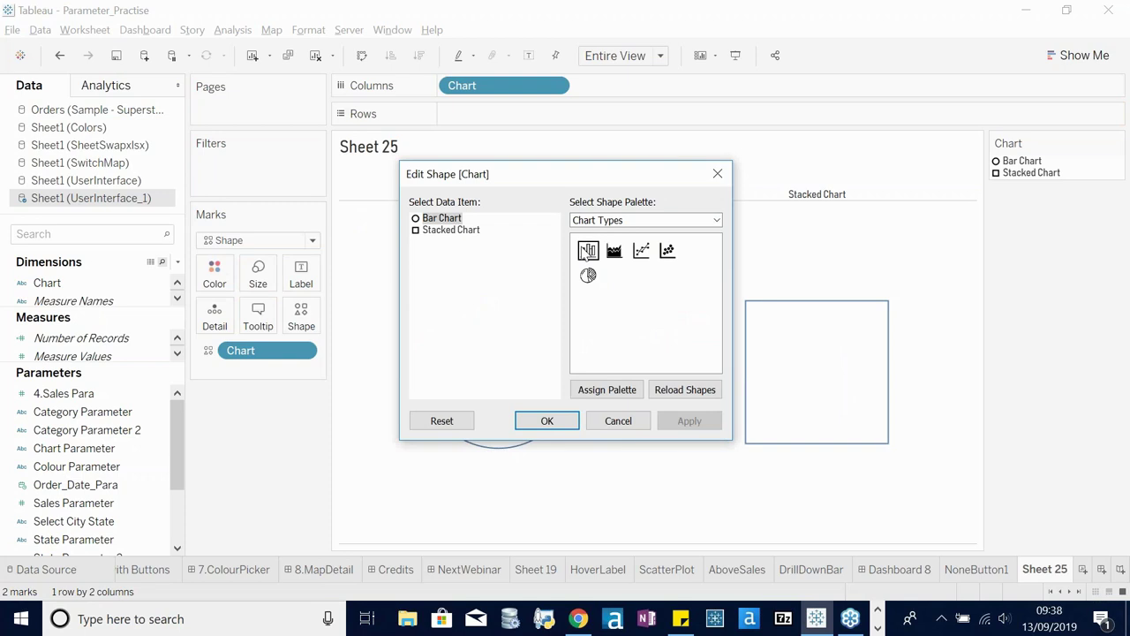
left_click(450, 230)
left_click(615, 221)
left_click(615, 221)
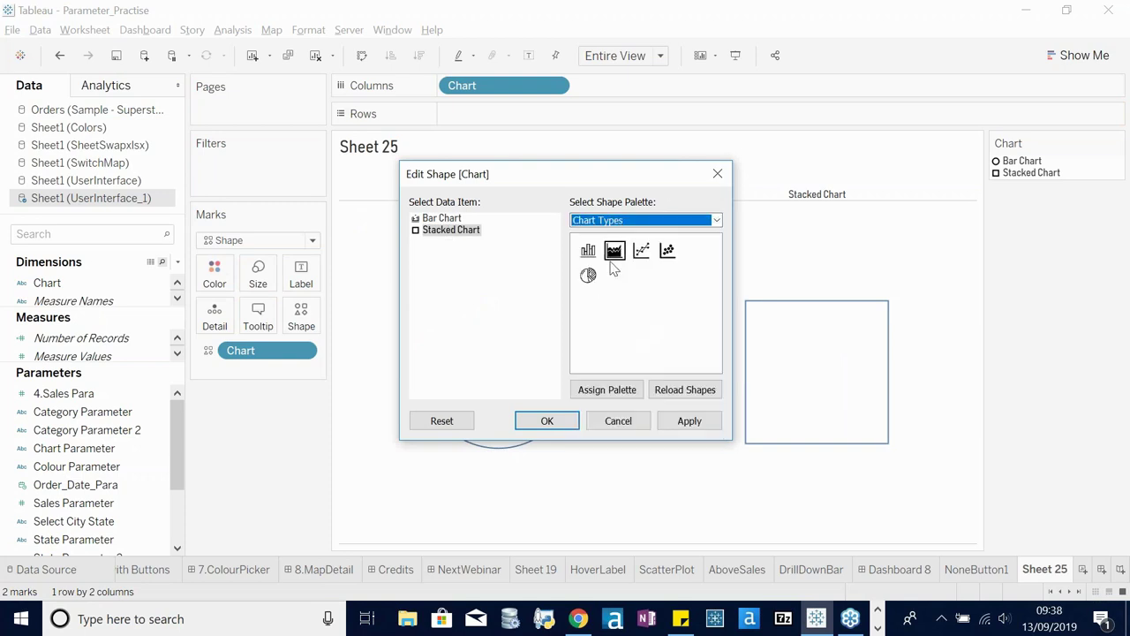
left_click(613, 250)
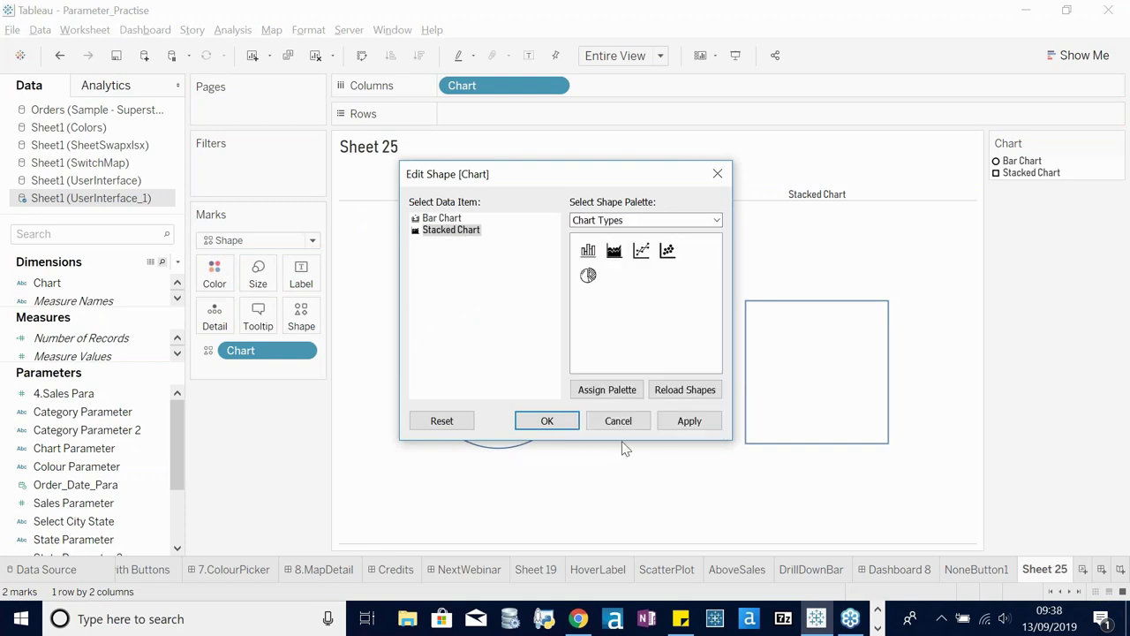
left_click(538, 420)
- Hide the chart-type column headers and start renaming Sheet 25
right_click(386, 153)
left_click(515, 192)
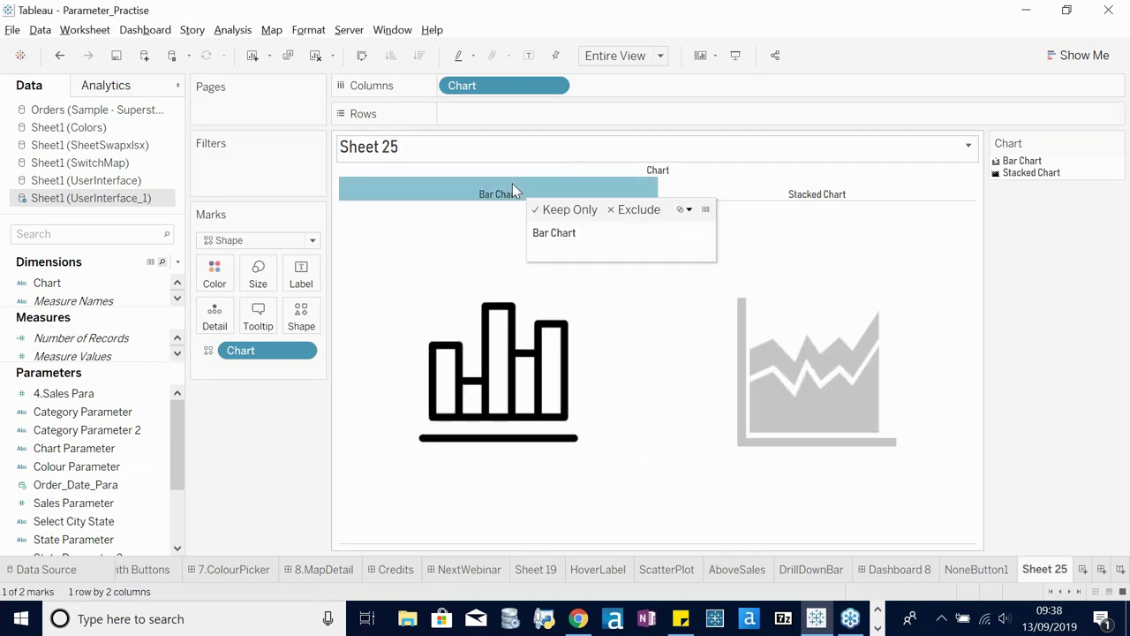
right_click(499, 192)
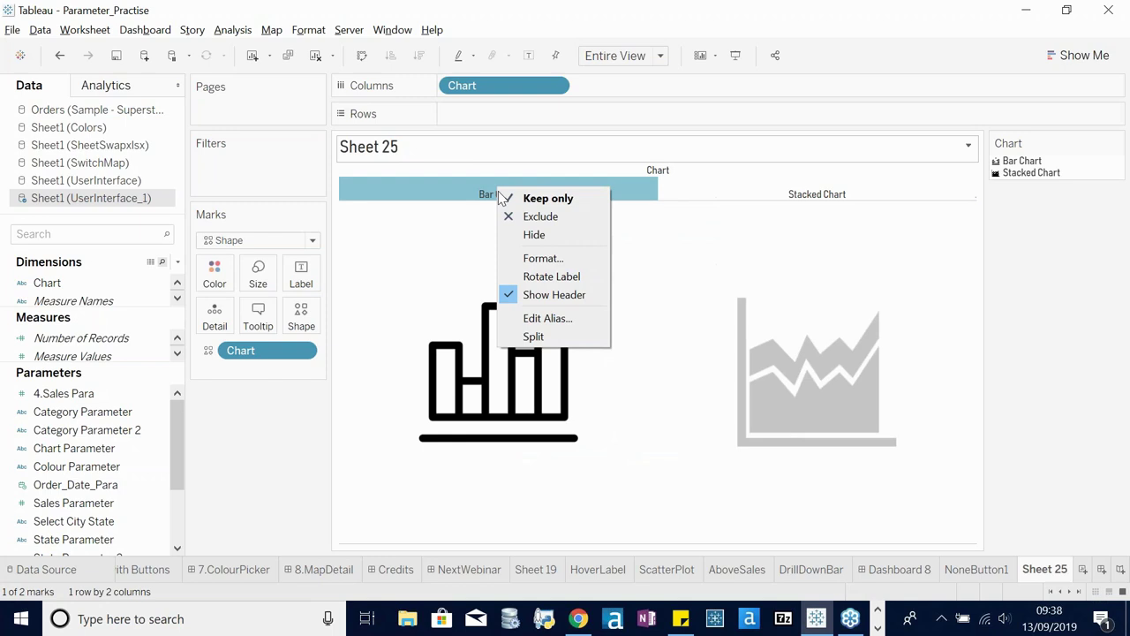
left_click(547, 293)
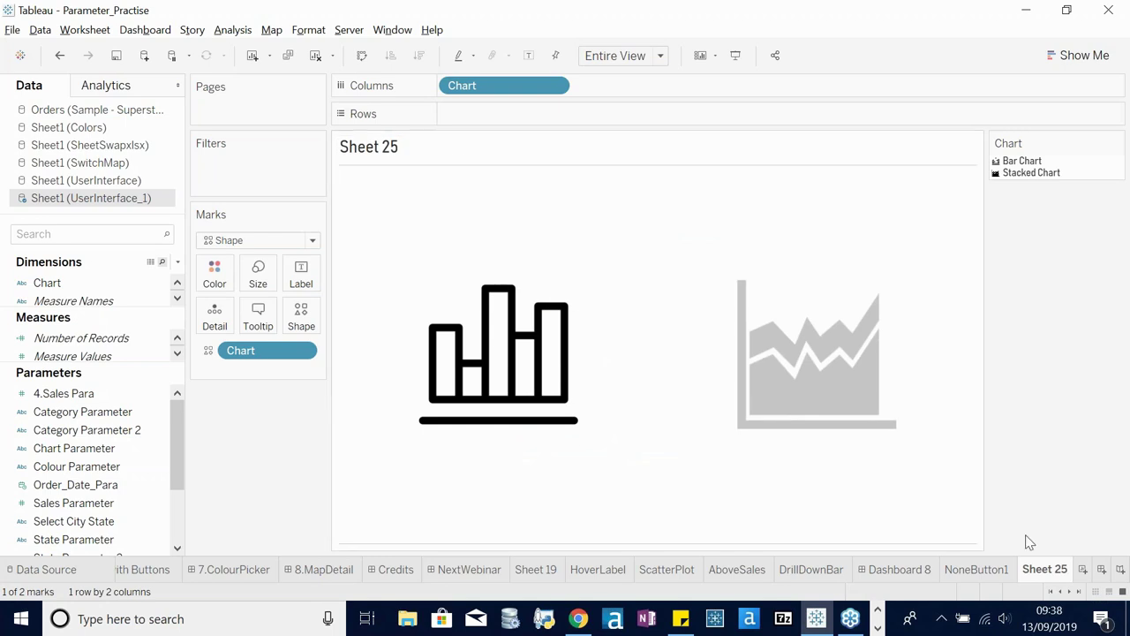
left_click(730, 446)
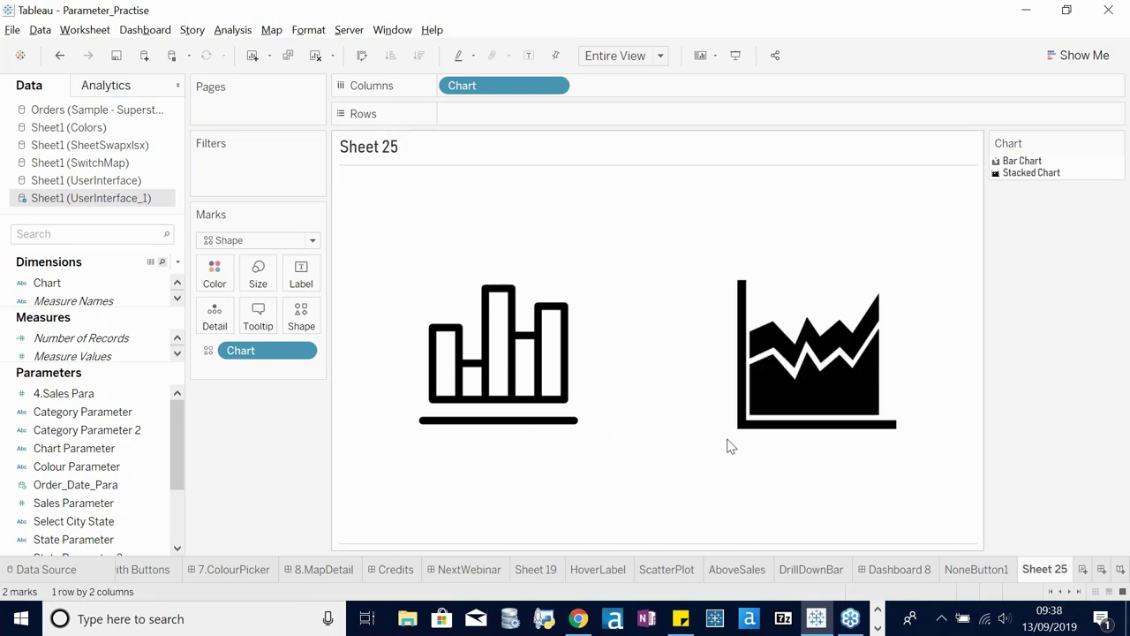
right_click(1049, 569)
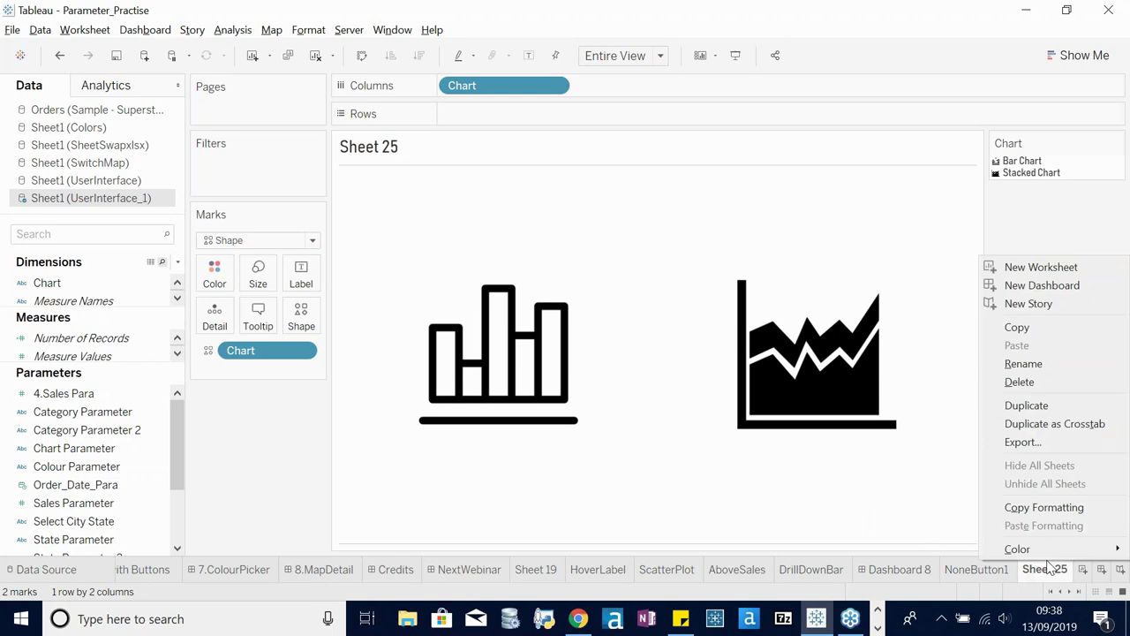
left_click(1040, 370)
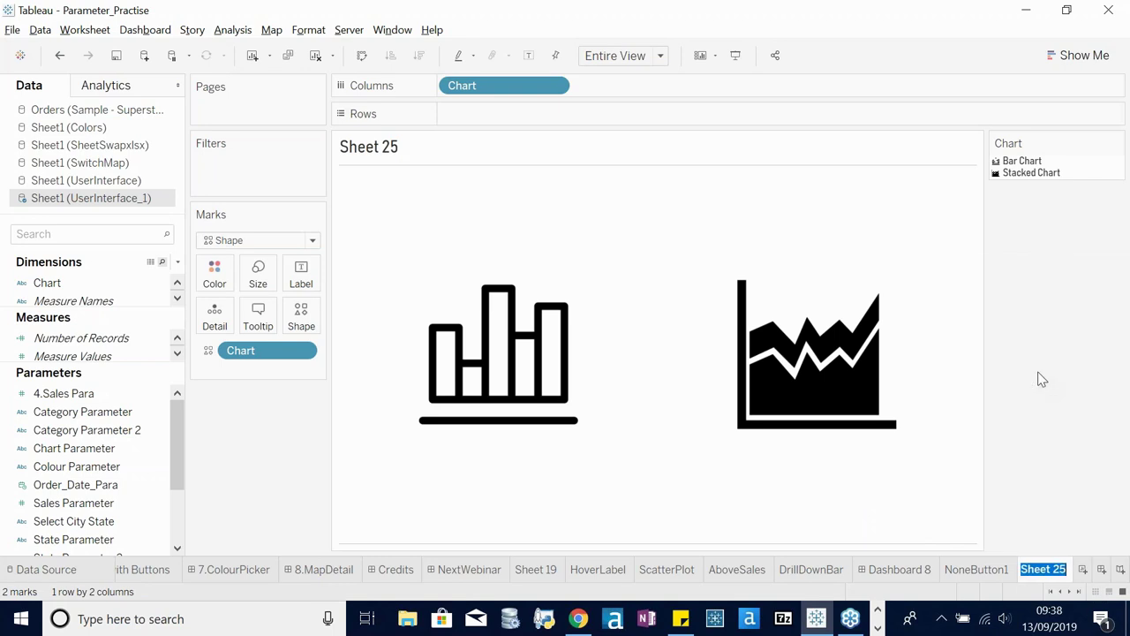
- Name the sheet LegendCharts, then on a new Orders sheet put Sales on Rows
type("LegendCharts")
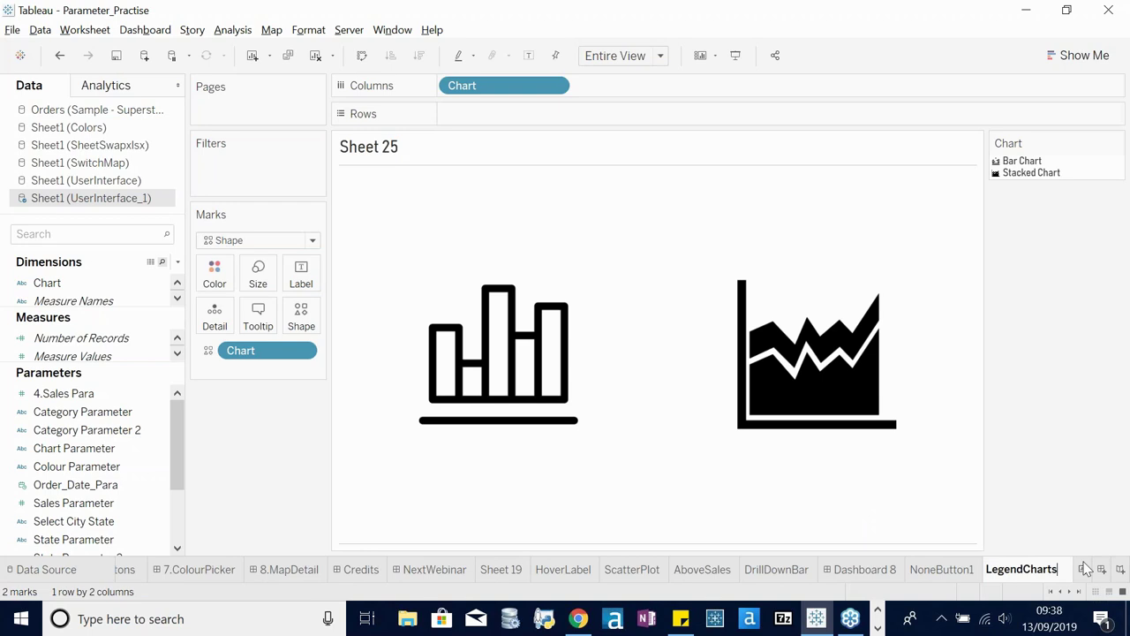
left_click(1086, 568)
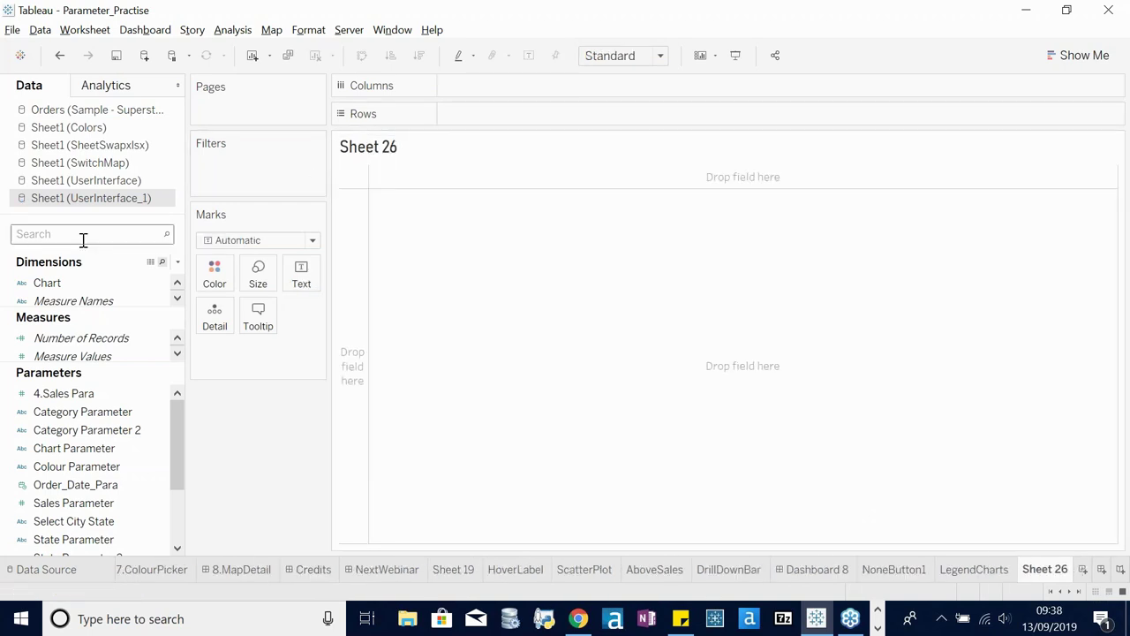
left_click(118, 111)
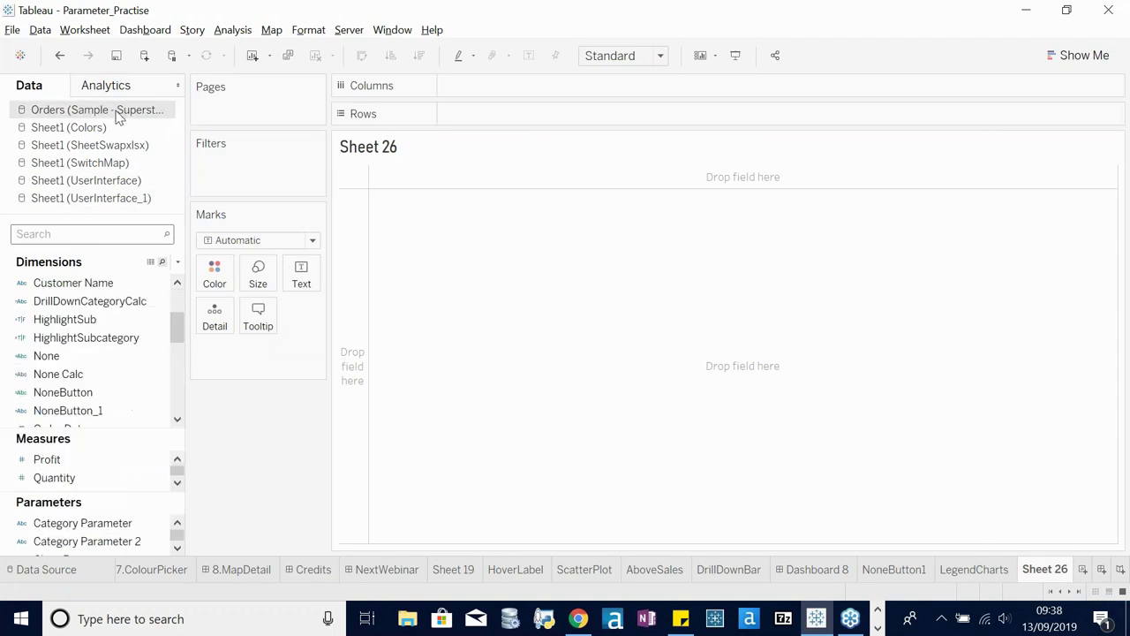
left_click(91, 230)
type("sal")
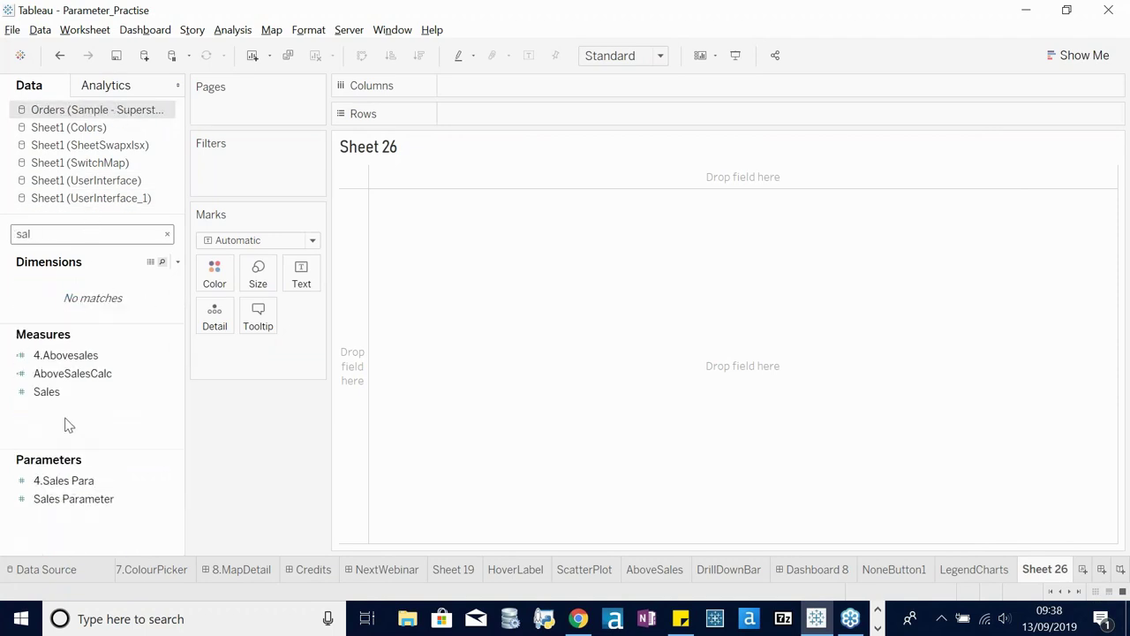
left_click_drag(49, 392, 499, 115)
- Put Order Date on Columns as continuous MONTH
left_click(74, 242)
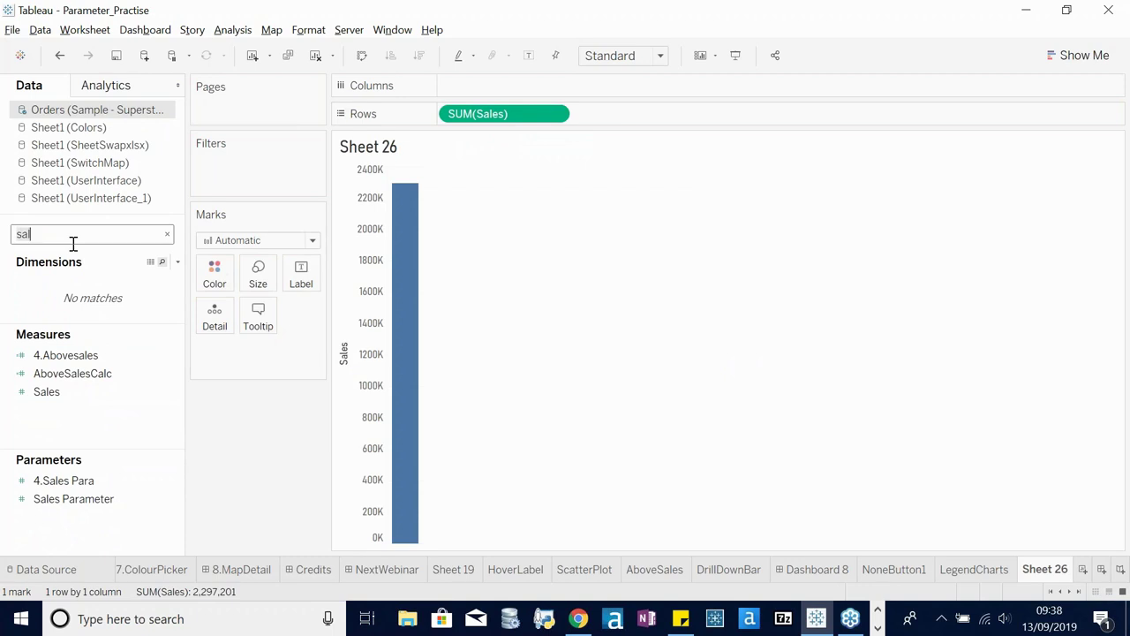
type("ord")
left_click(71, 282)
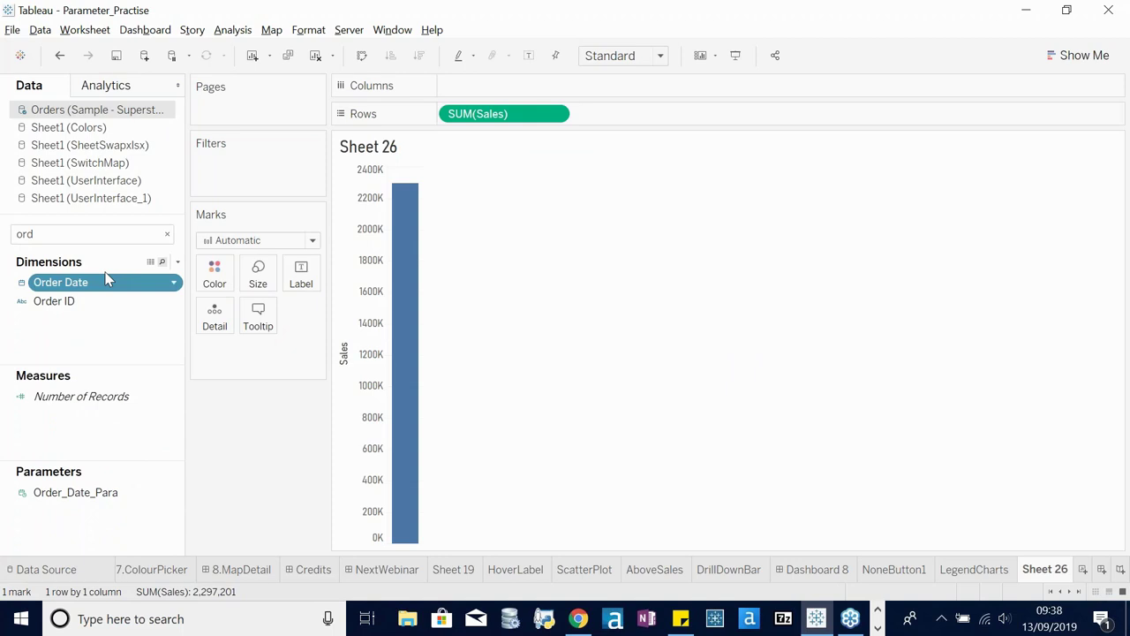
left_click_drag(106, 279, 534, 86)
left_click(556, 86)
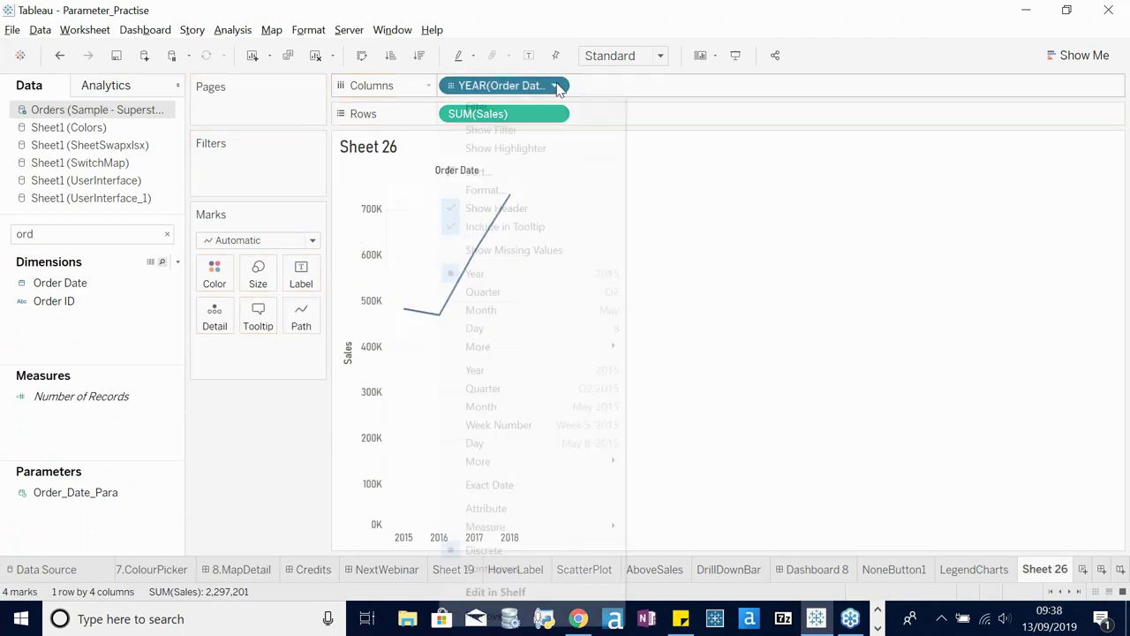
left_click(512, 408)
- Colour by Sub-Category and change the mark type to Area
left_click(167, 233)
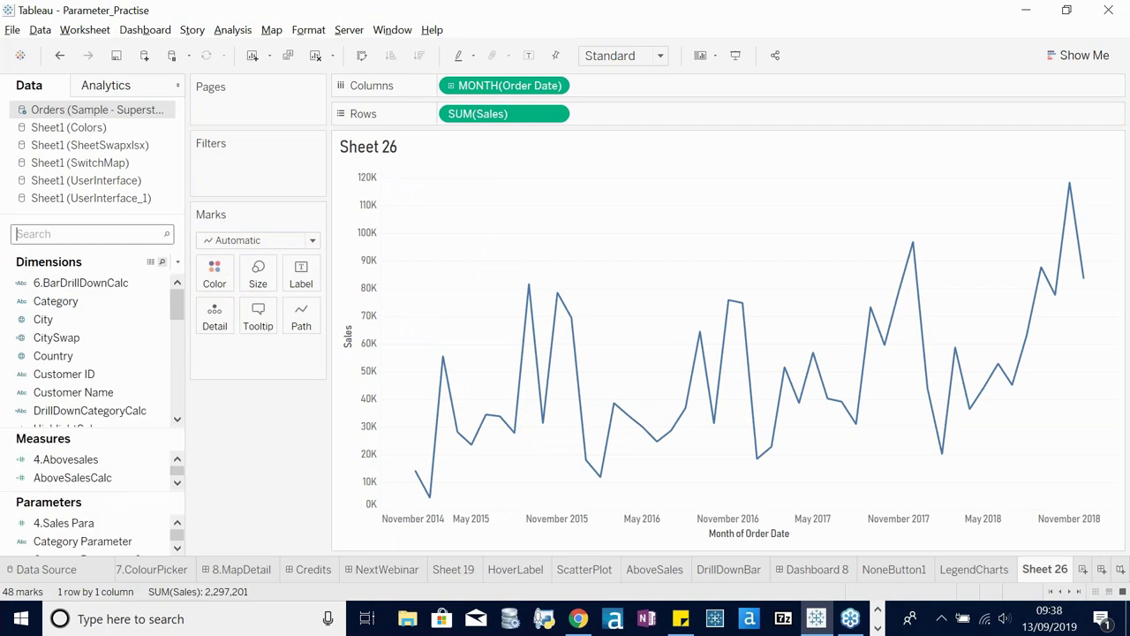
type("sub")
left_click_drag(83, 318, 214, 279)
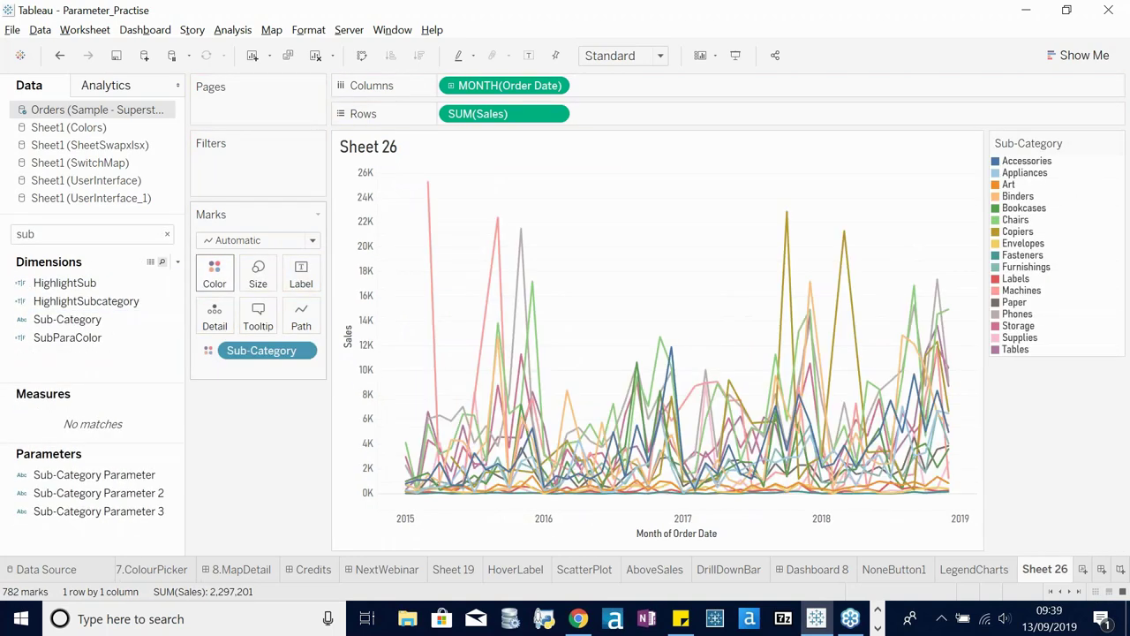
left_click(228, 242)
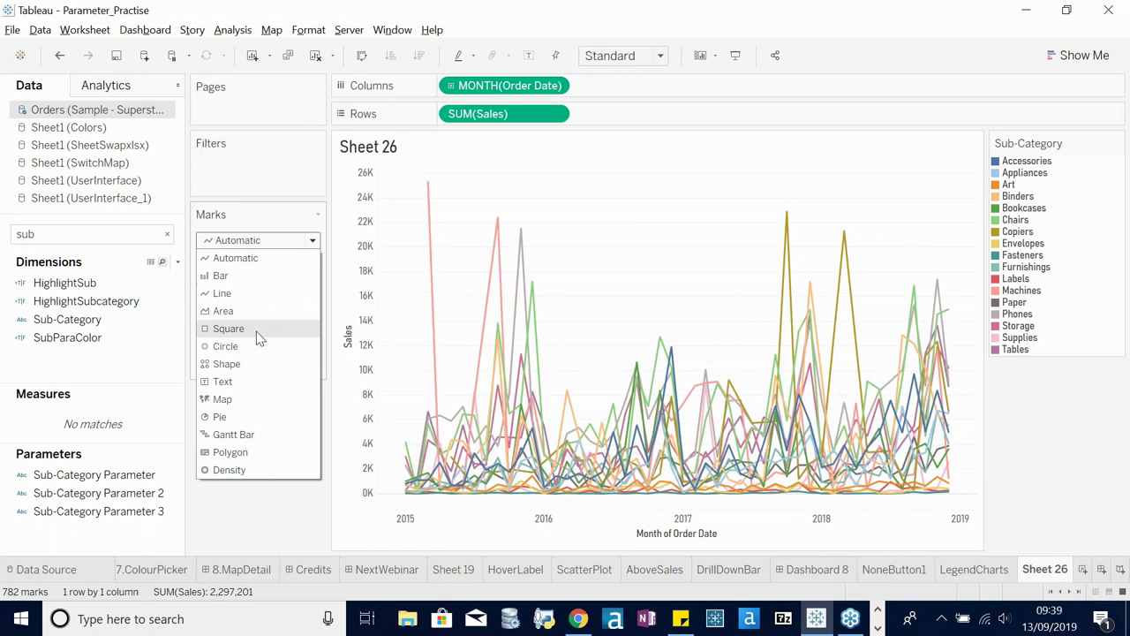
left_click(236, 311)
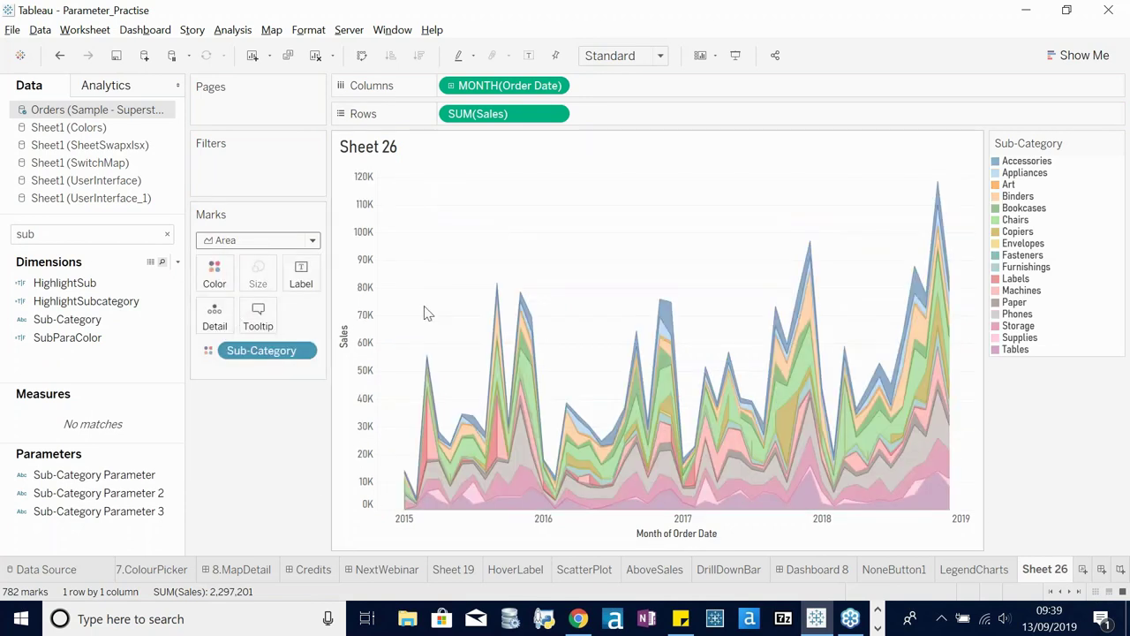
- Rename Sheet 26 to StackedChart
right_click(1064, 570)
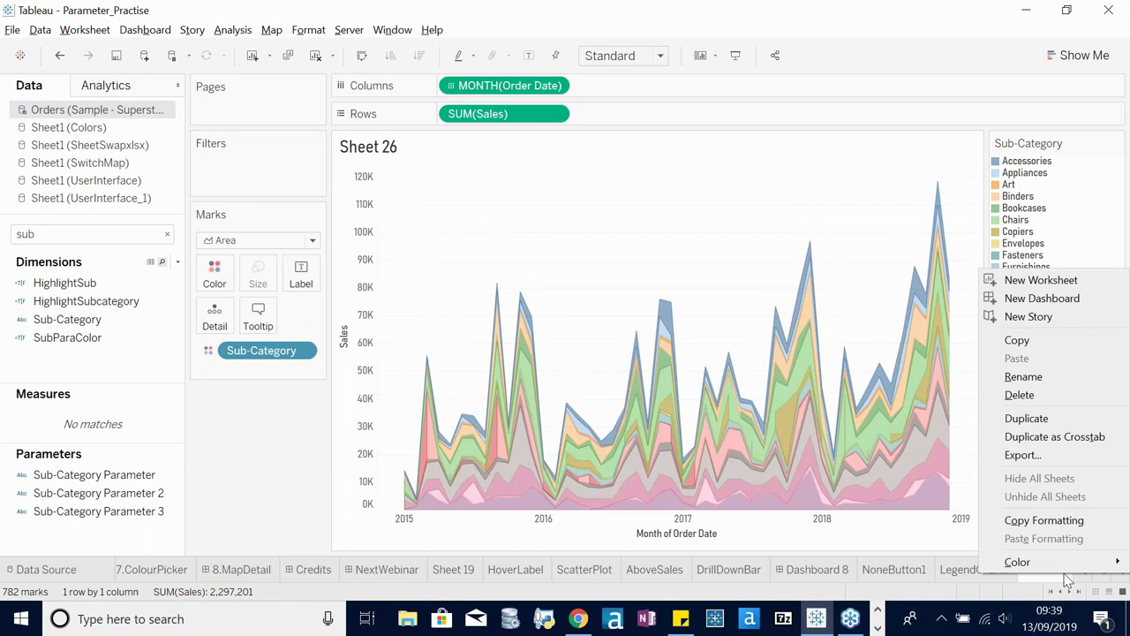
left_click(1054, 391)
type("Stacke")
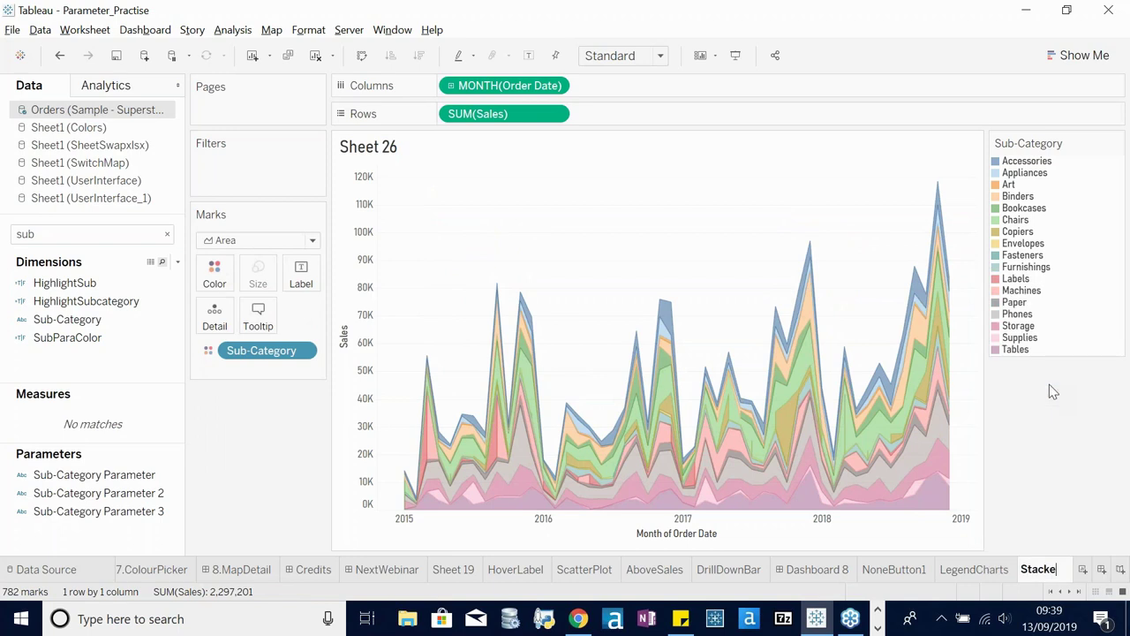
type("dChart")
key("Return")
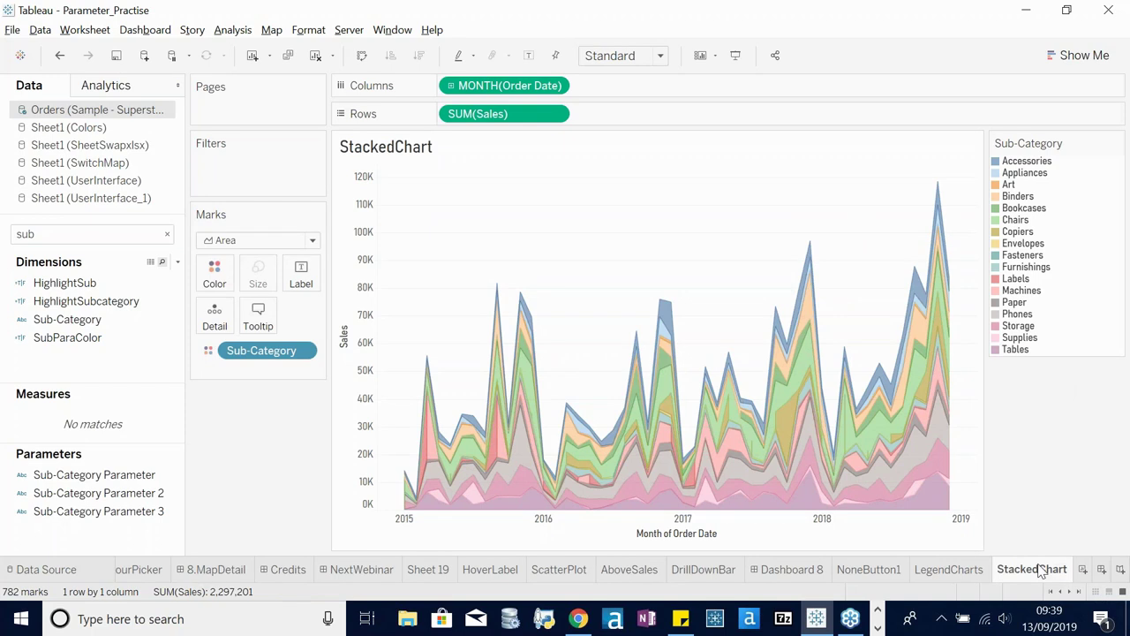
- Duplicate StackedChart, add Sub-Category to Rows and switch the marks to Bar
right_click(1041, 571)
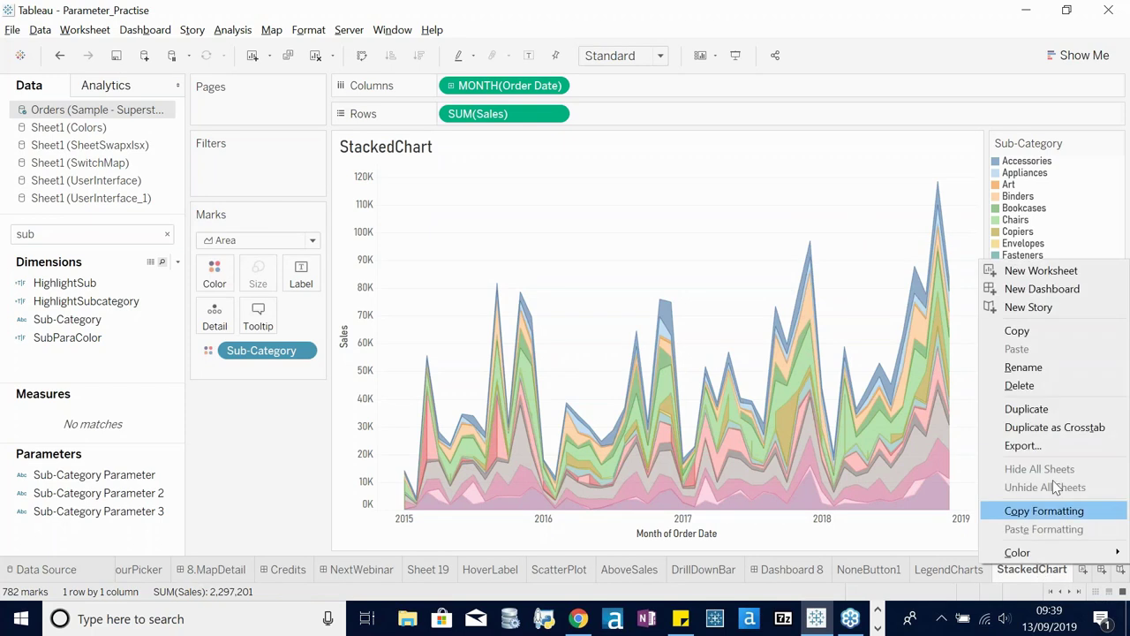
left_click(1015, 412)
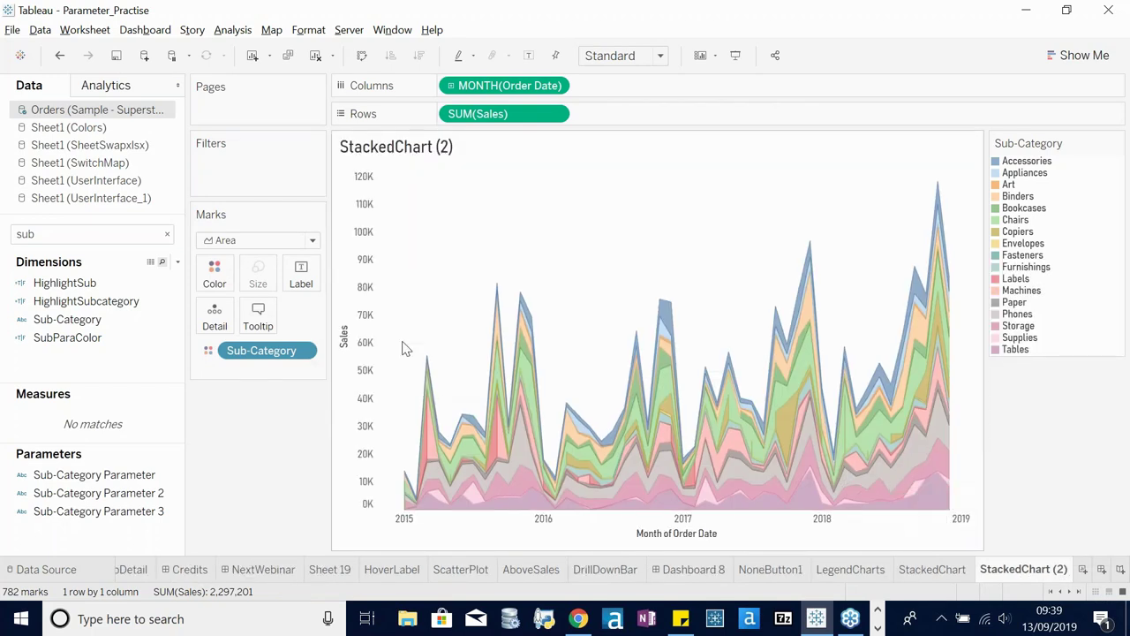
left_click_drag(261, 351, 459, 114)
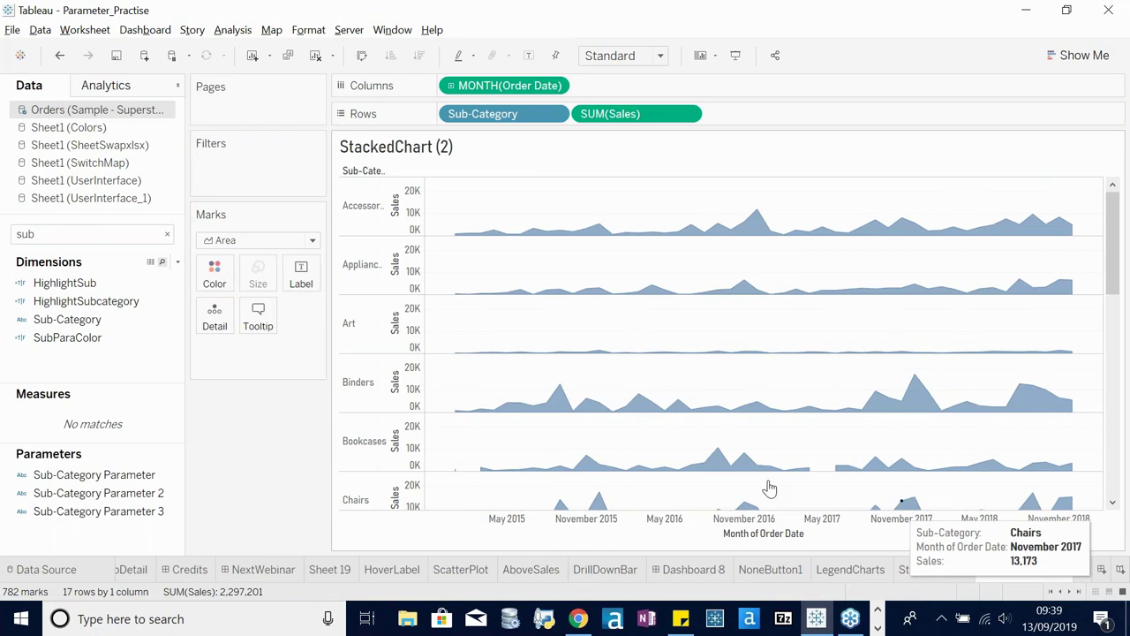
left_click(229, 242)
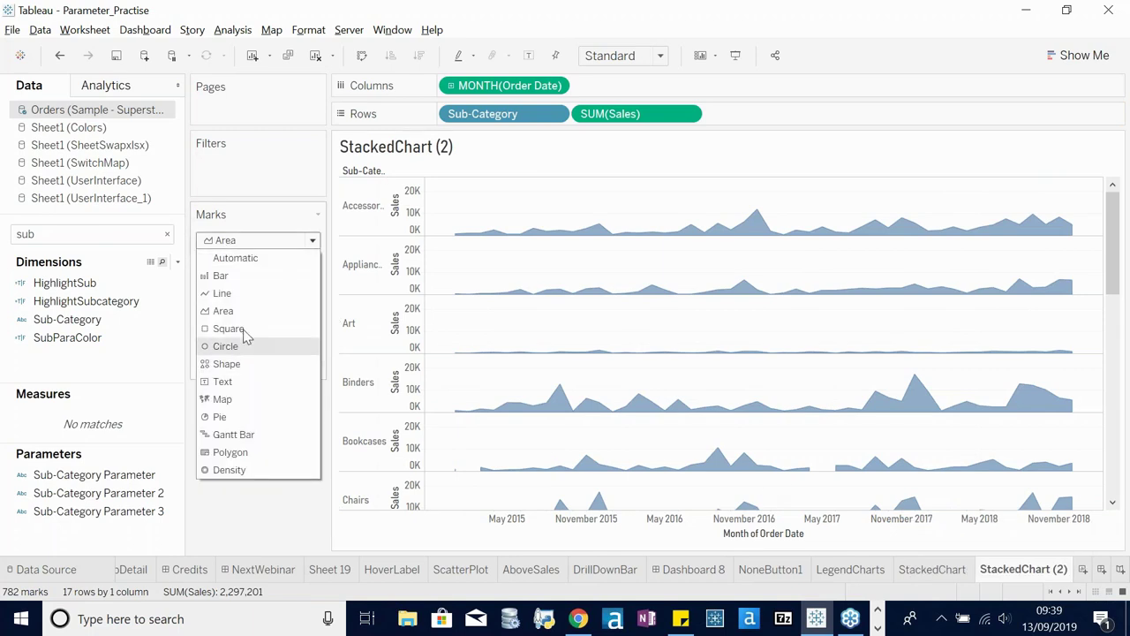
left_click(226, 276)
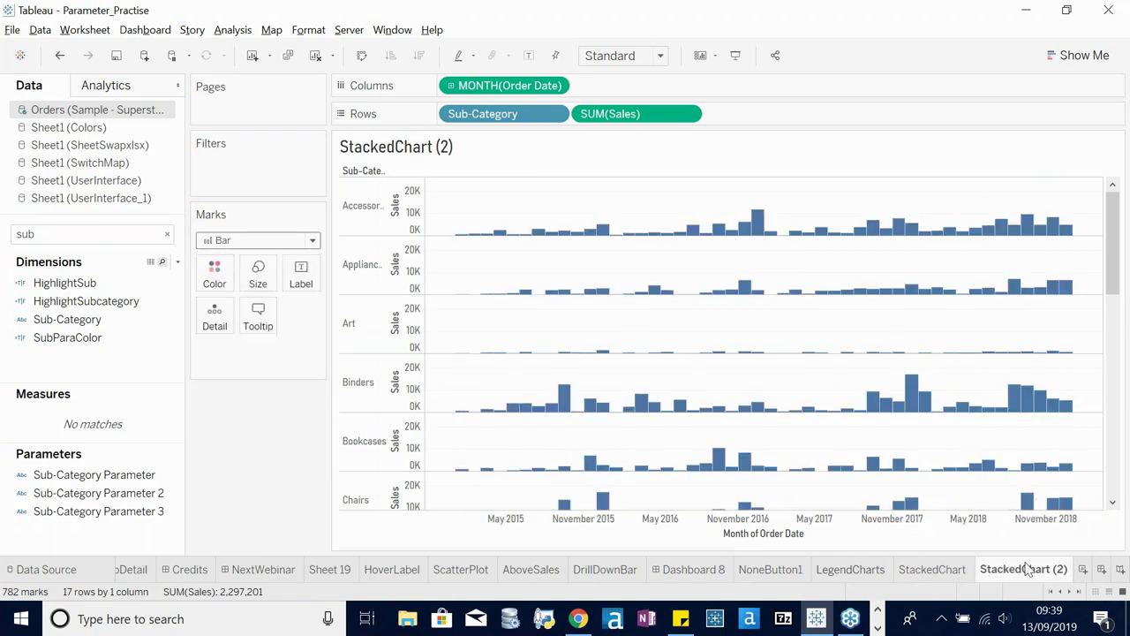
- Rename the duplicated sheet BarChart and create a new blank dashboard
right_click(1027, 570)
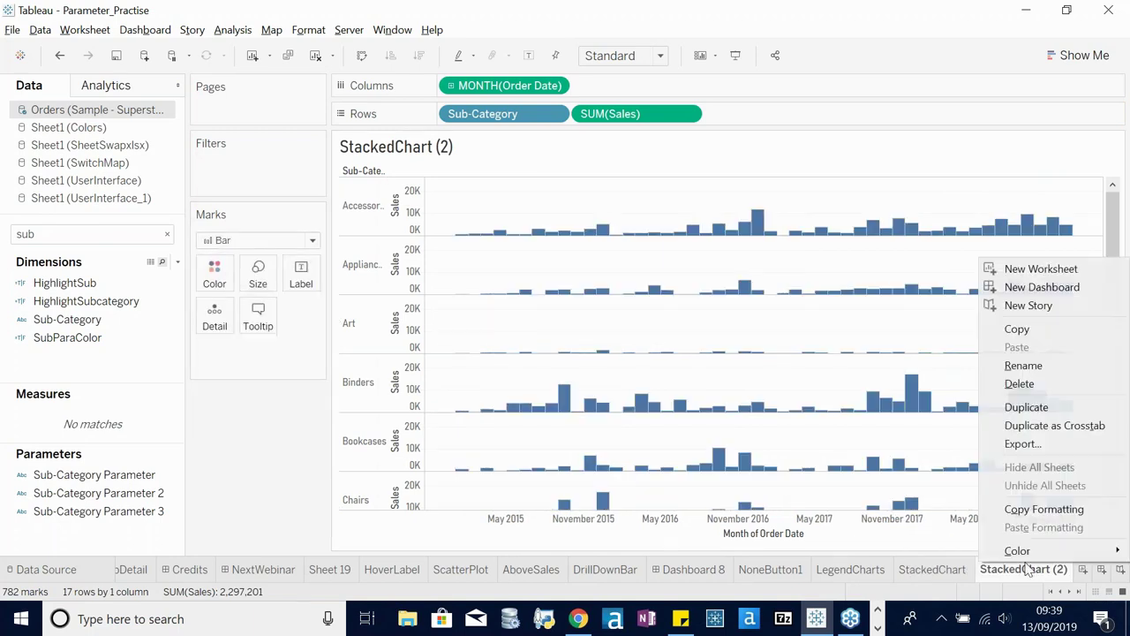
left_click(1023, 365)
type("BarChart")
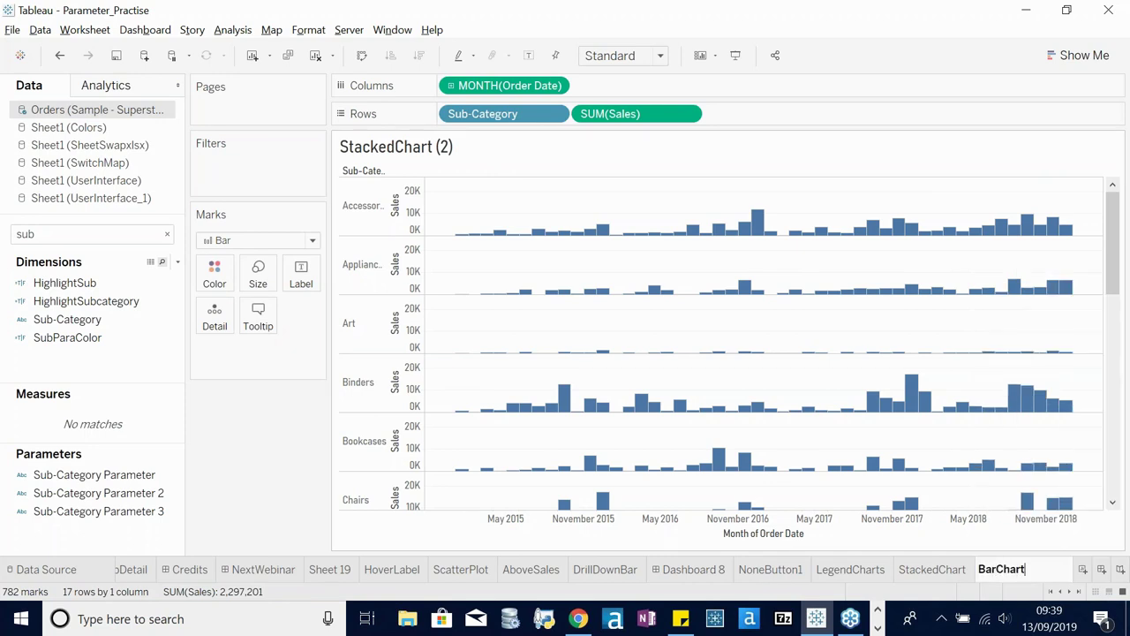
left_click(941, 568)
left_click(1041, 570)
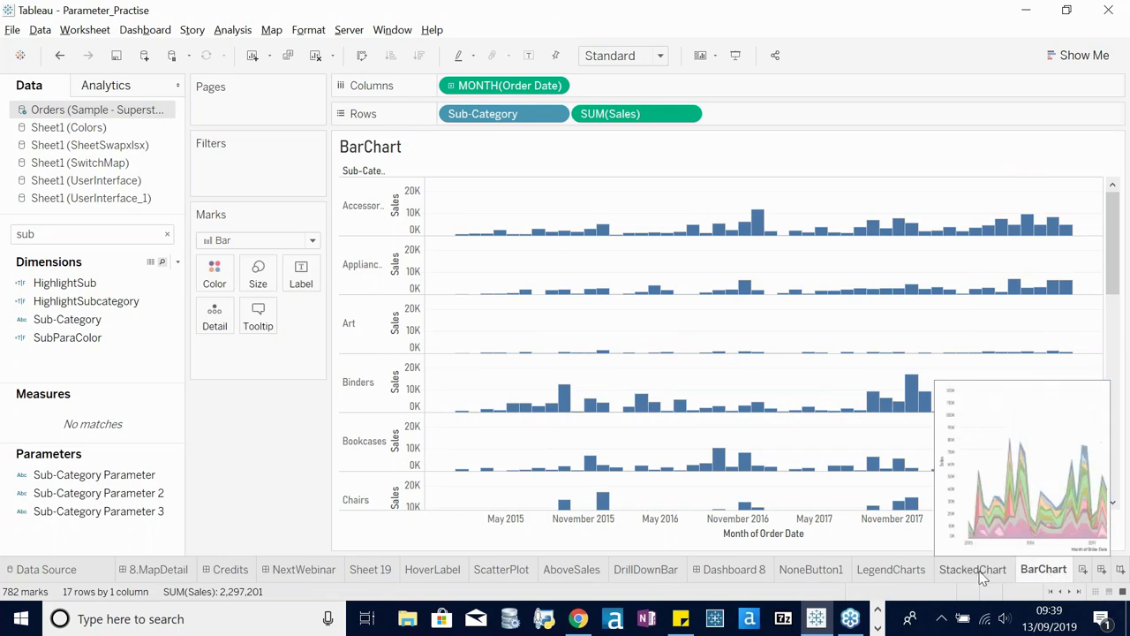
left_click(1102, 572)
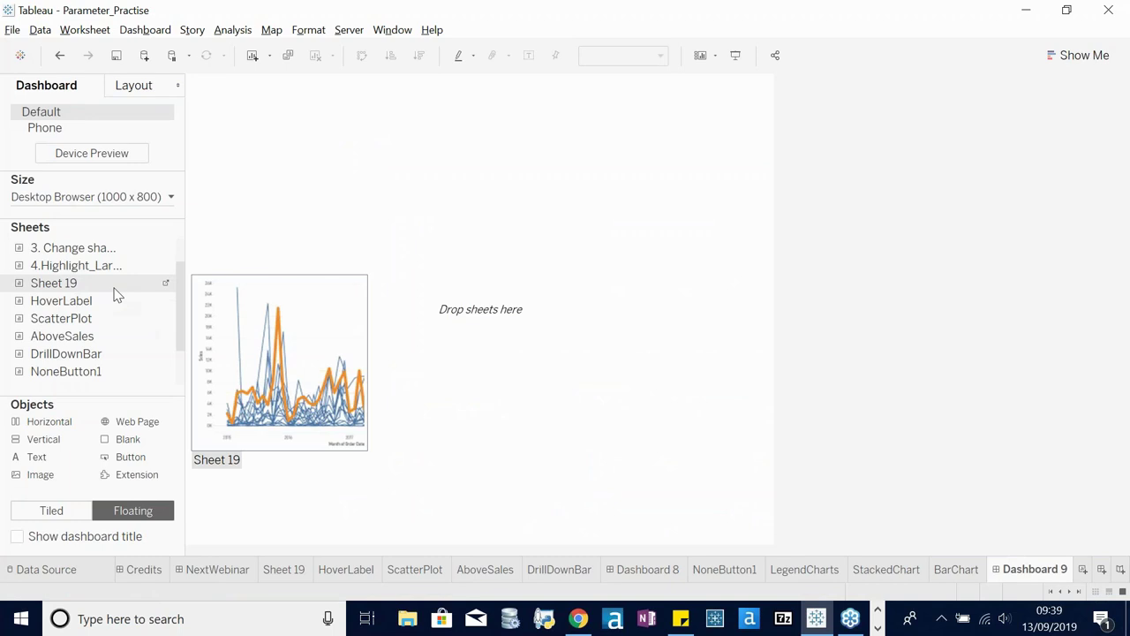
- Add a tiled Vertical container holding StackedChart, with its title hidden
scroll(117, 294, "down", 1)
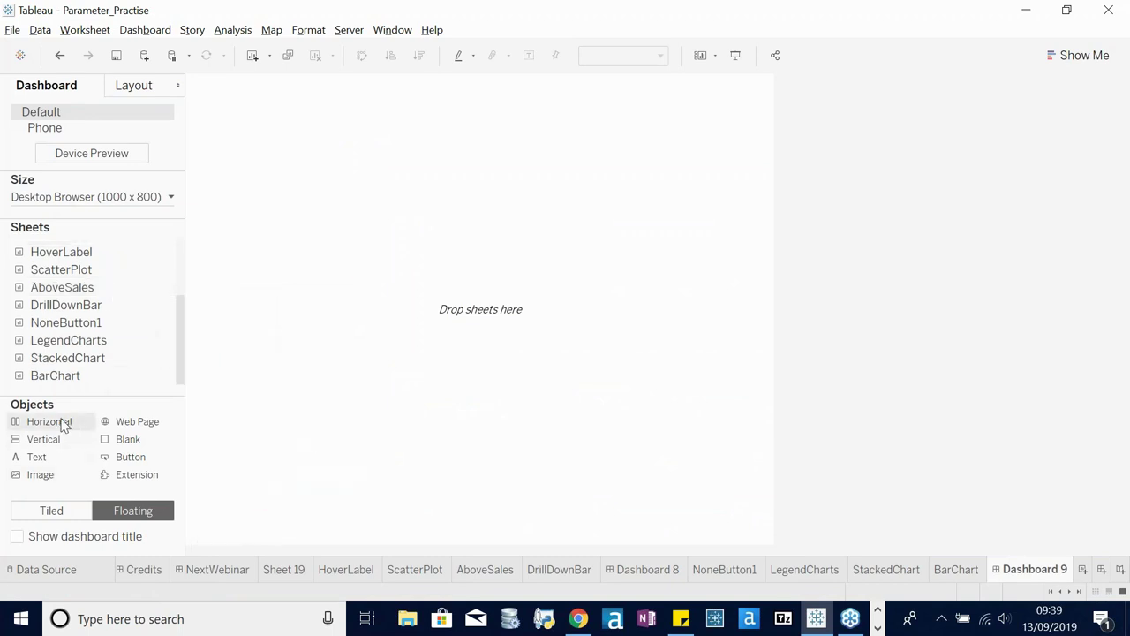
left_click_drag(40, 441, 9, 398)
left_click(51, 511)
left_click_drag(39, 441, 221, 392)
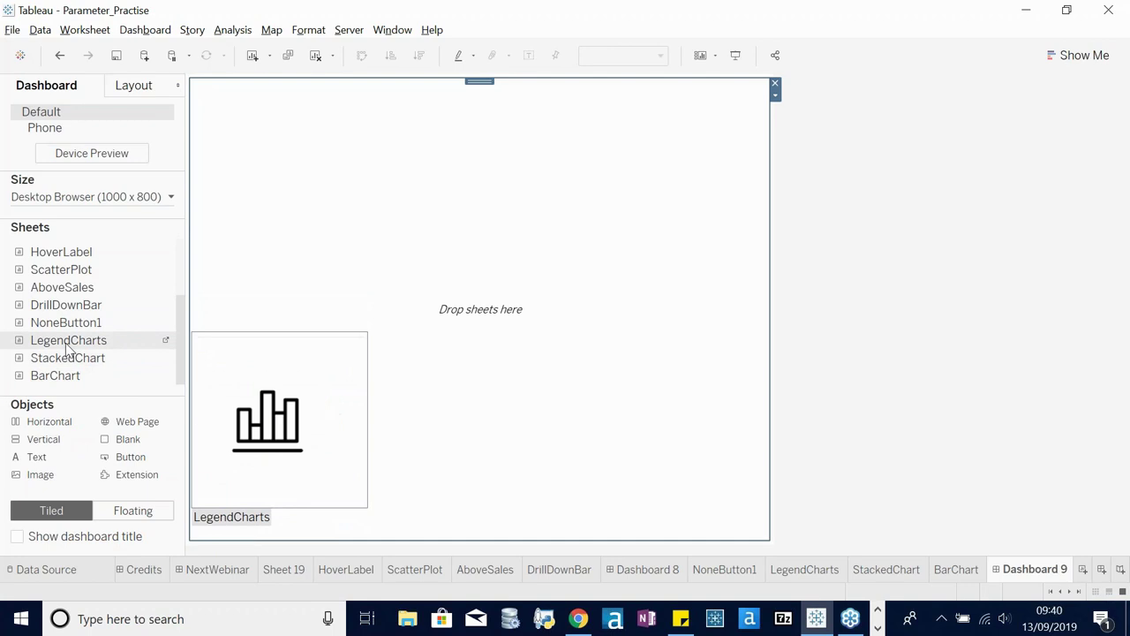
left_click_drag(68, 359, 262, 350)
right_click(255, 91)
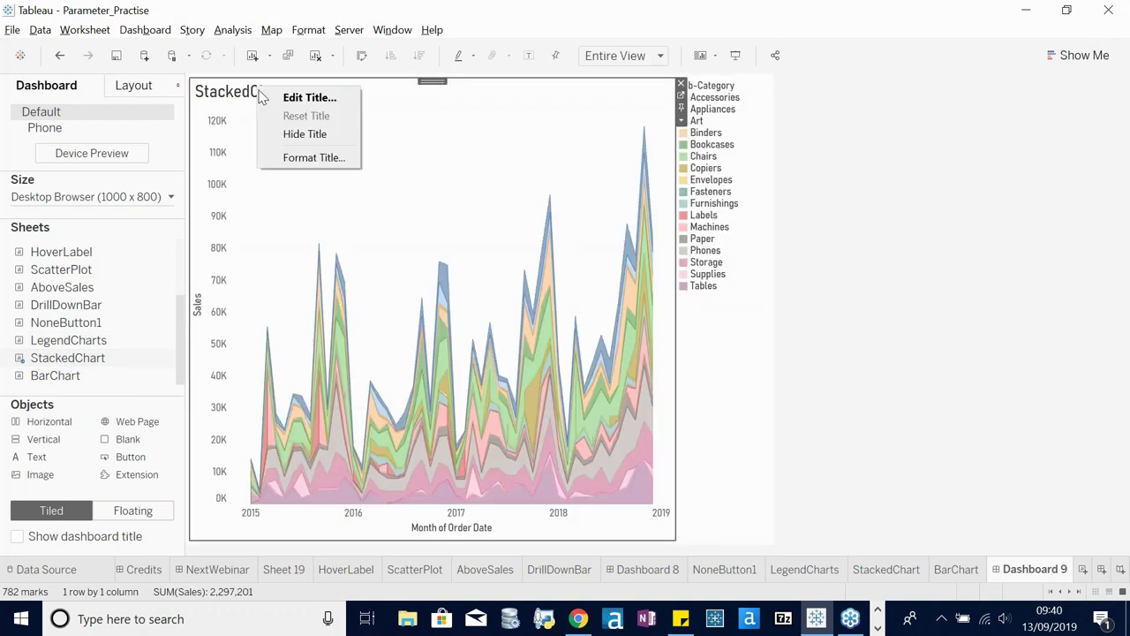
left_click(285, 135)
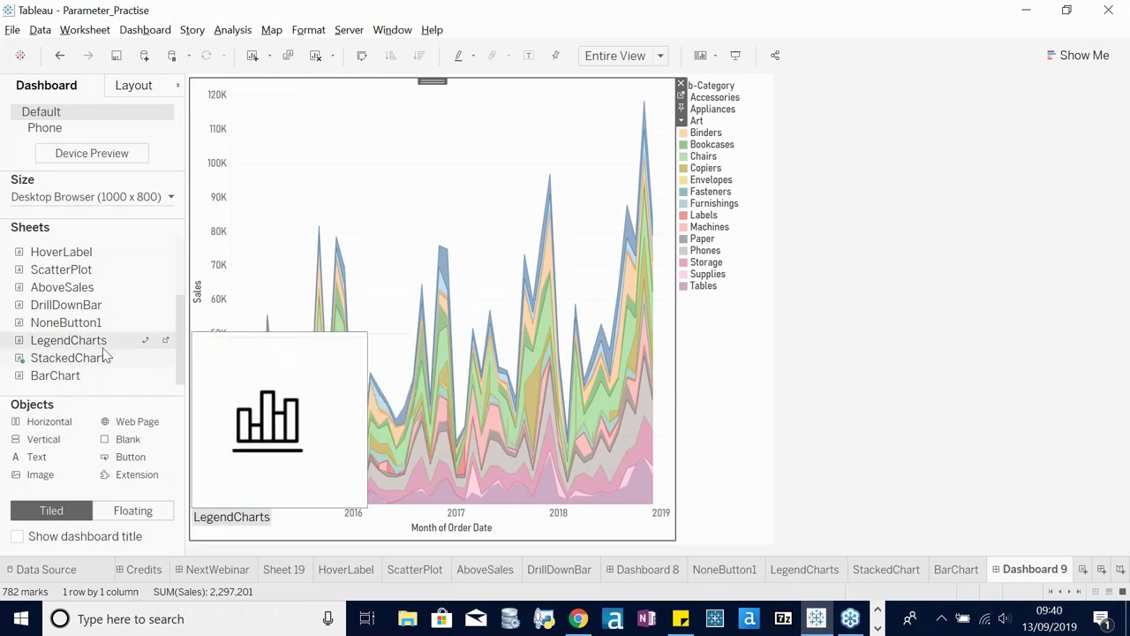
- Add LegendCharts below the area chart, then remove it again
left_click(314, 494)
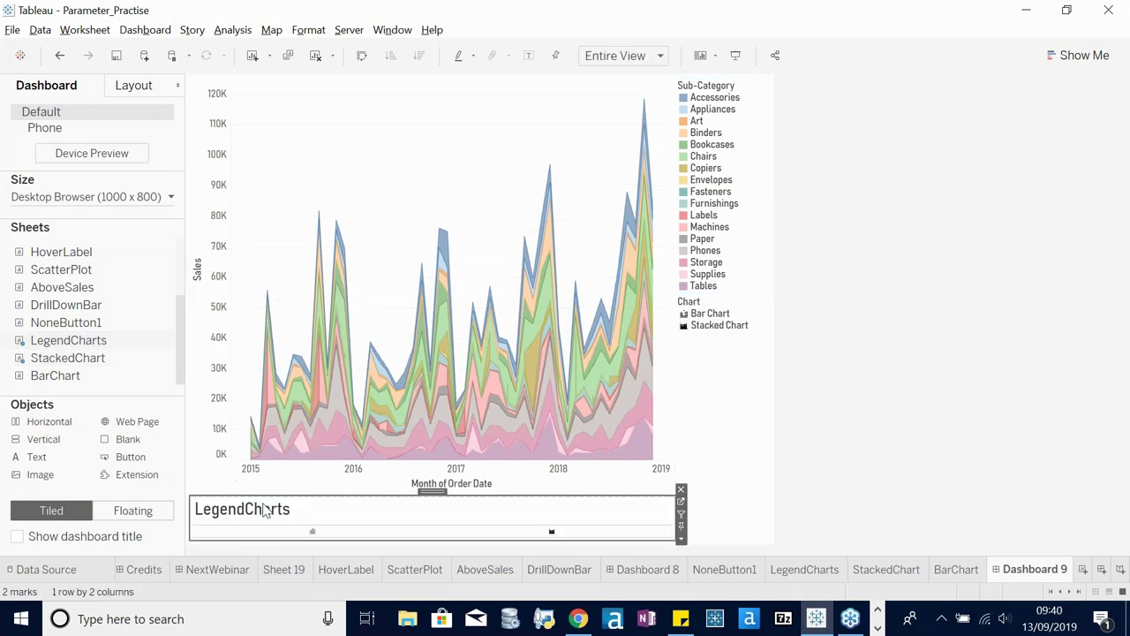
right_click(262, 517)
left_click(305, 561)
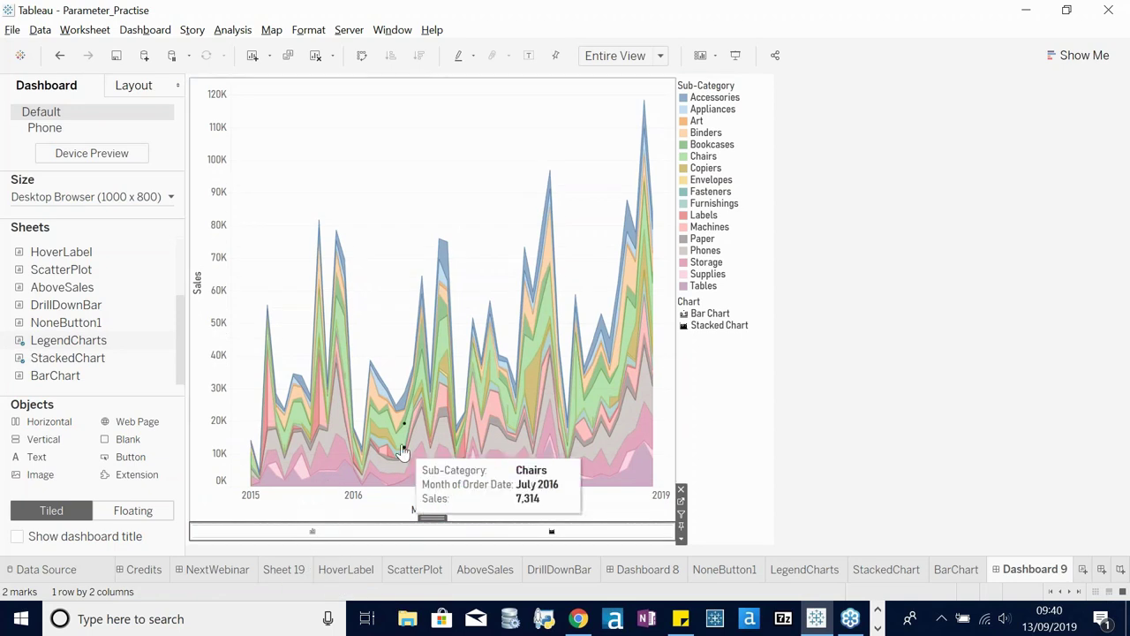
key("ctrl+z")
left_click_drag(432, 490, 360, 497)
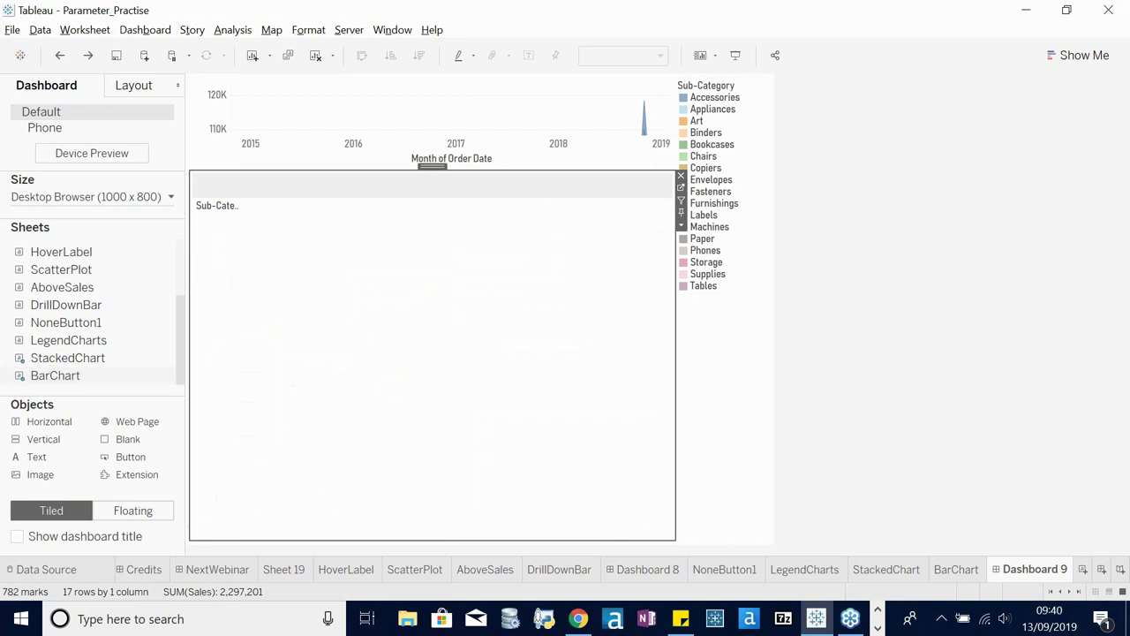
- Hide the bar chart's title and select the container holding both charts
right_click(228, 183)
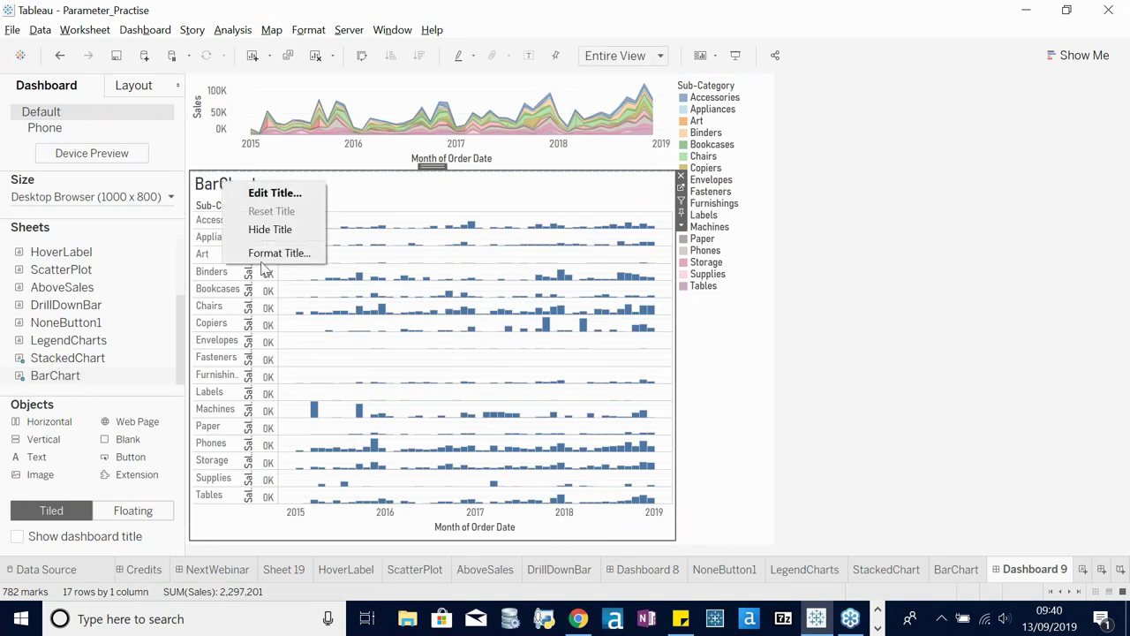
left_click(276, 236)
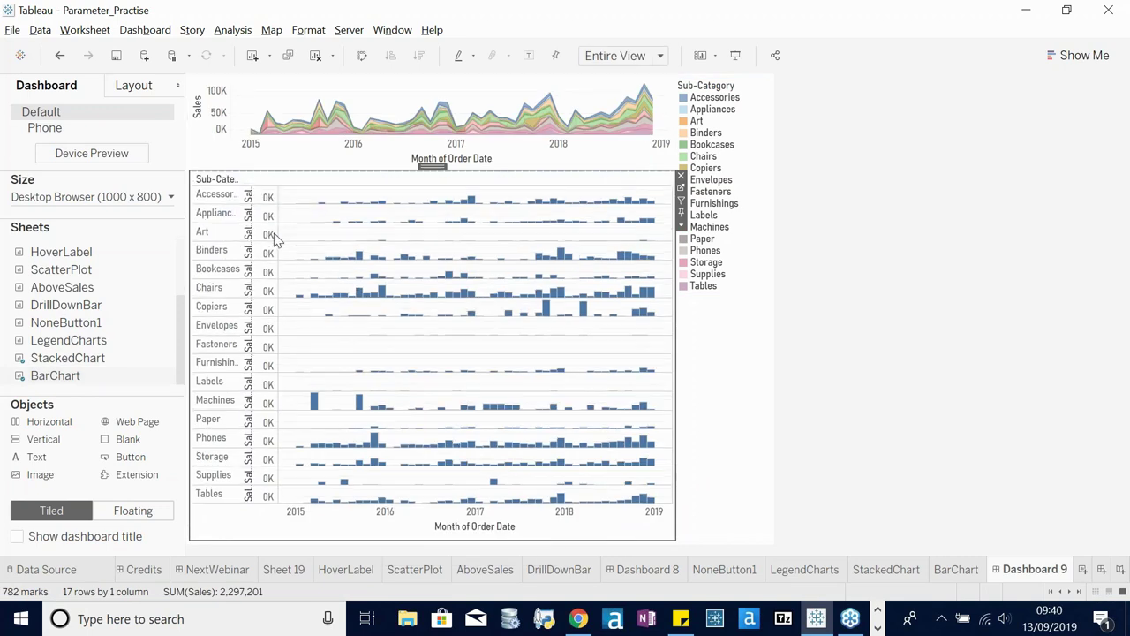
left_click(680, 226)
left_click(750, 556)
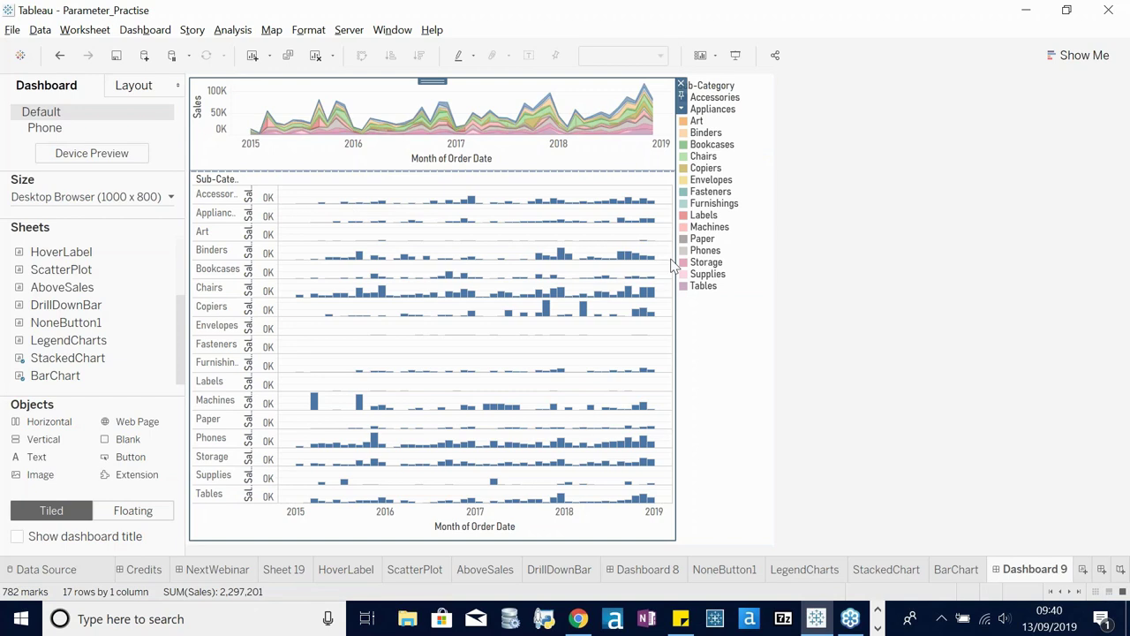
mouse_move(521, 245)
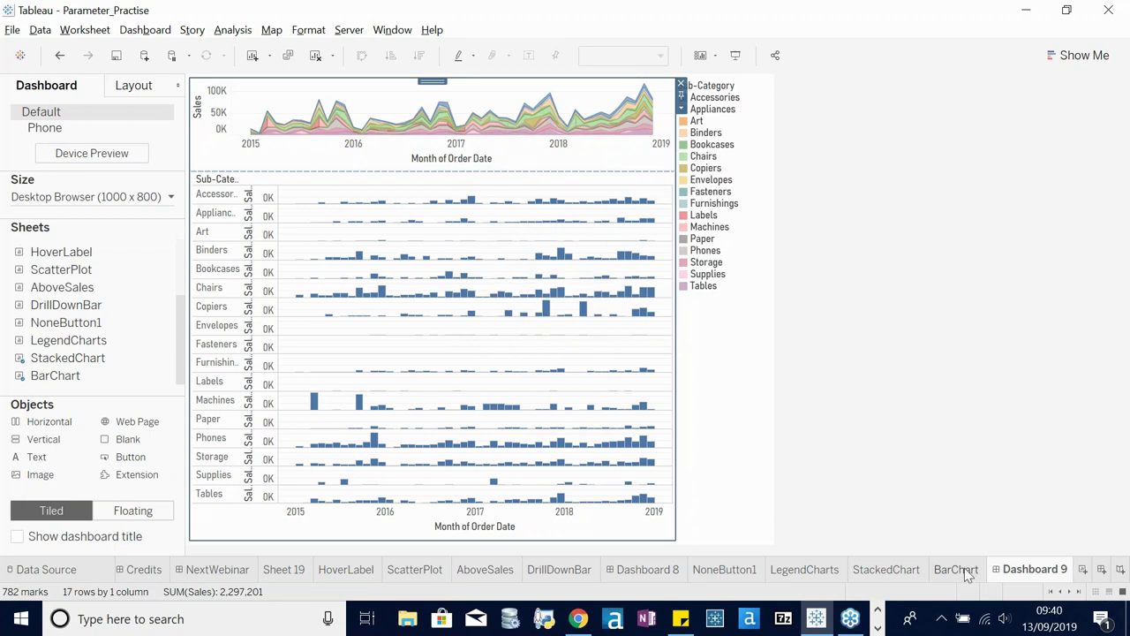
- On LegendCharts, create Chart Parameter 2 from the Chart field, searched with 'cha'
left_click(806, 570)
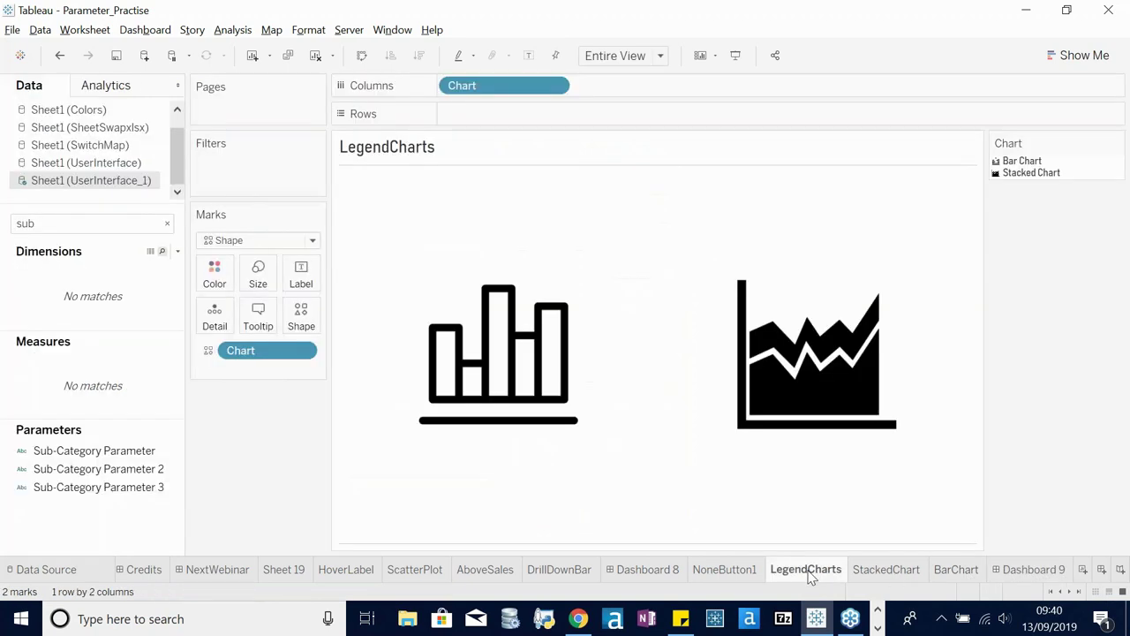
type("cha")
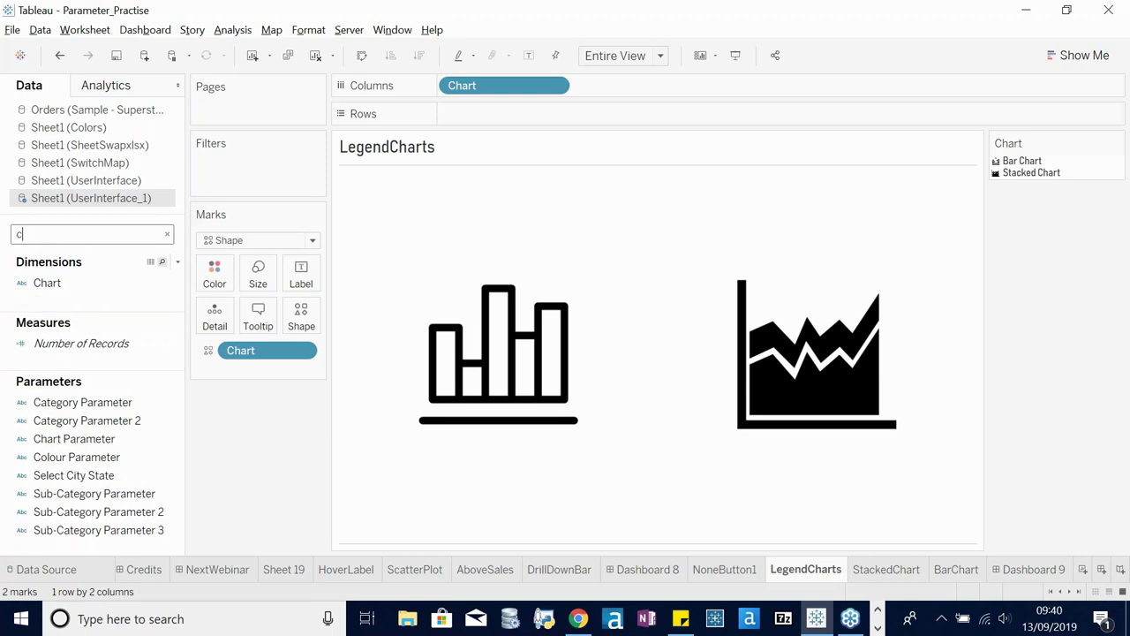
left_click(167, 284)
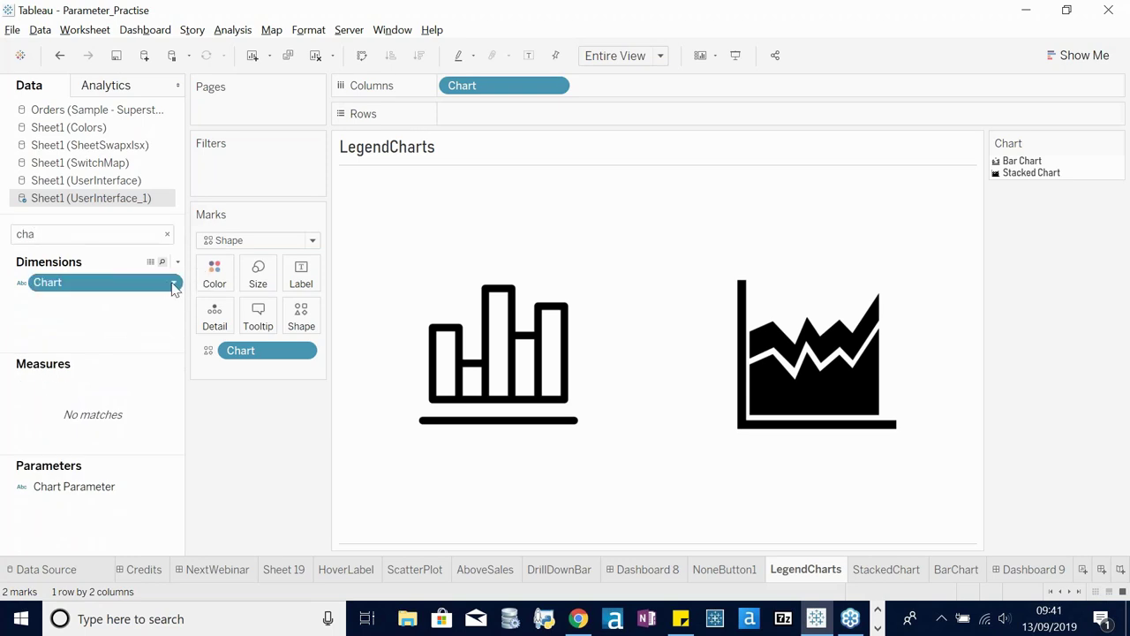
left_click(173, 285)
mouse_move(245, 417)
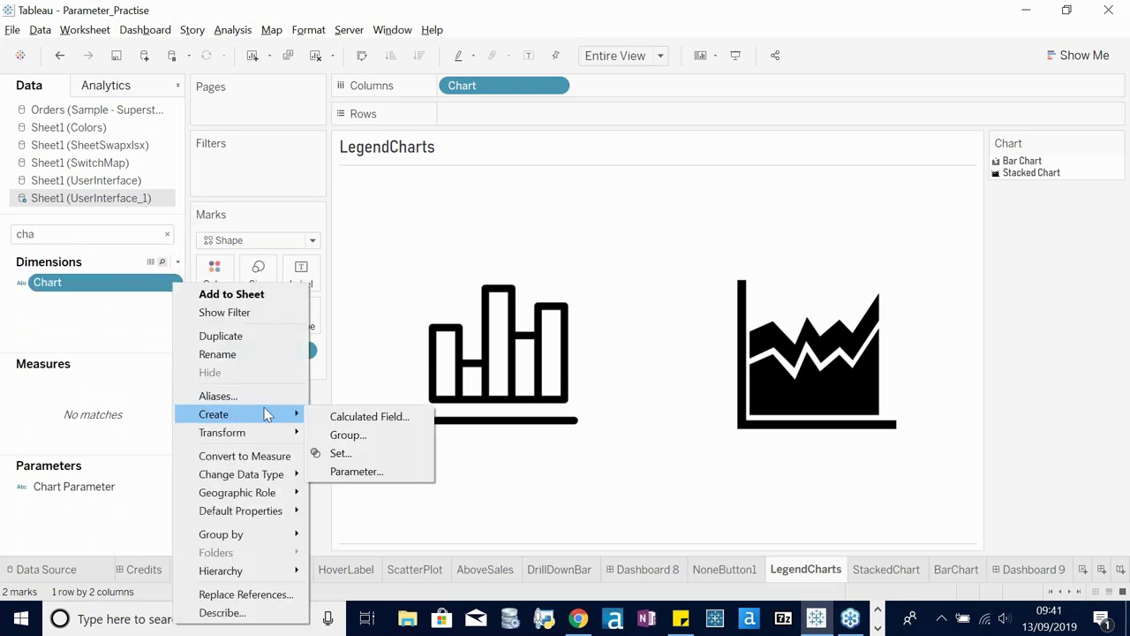
left_click(368, 470)
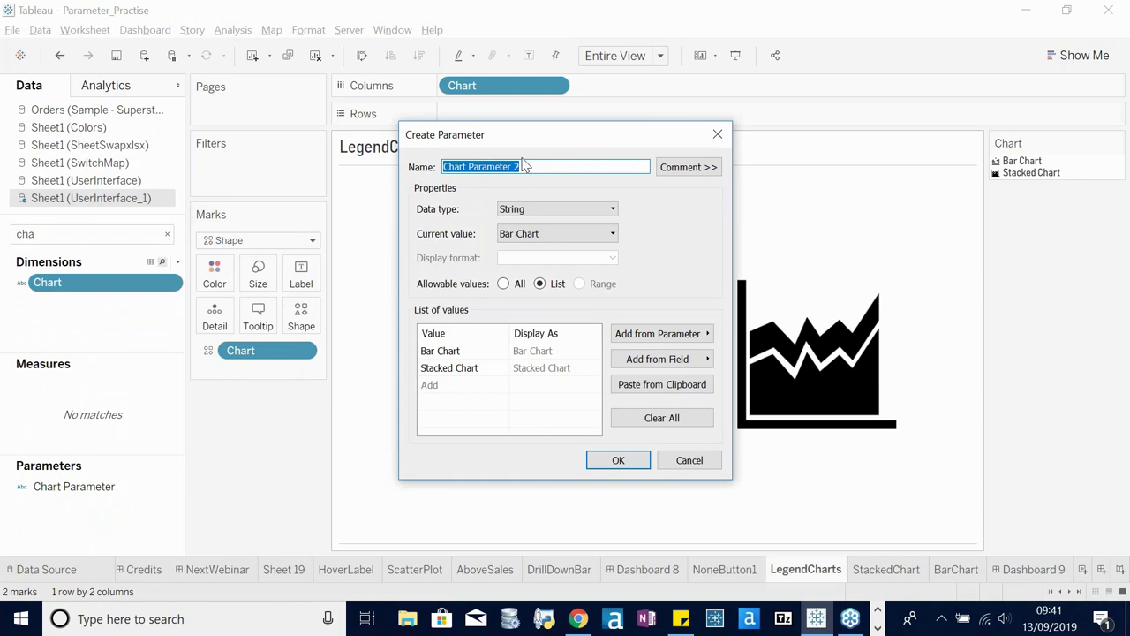
left_click(618, 460)
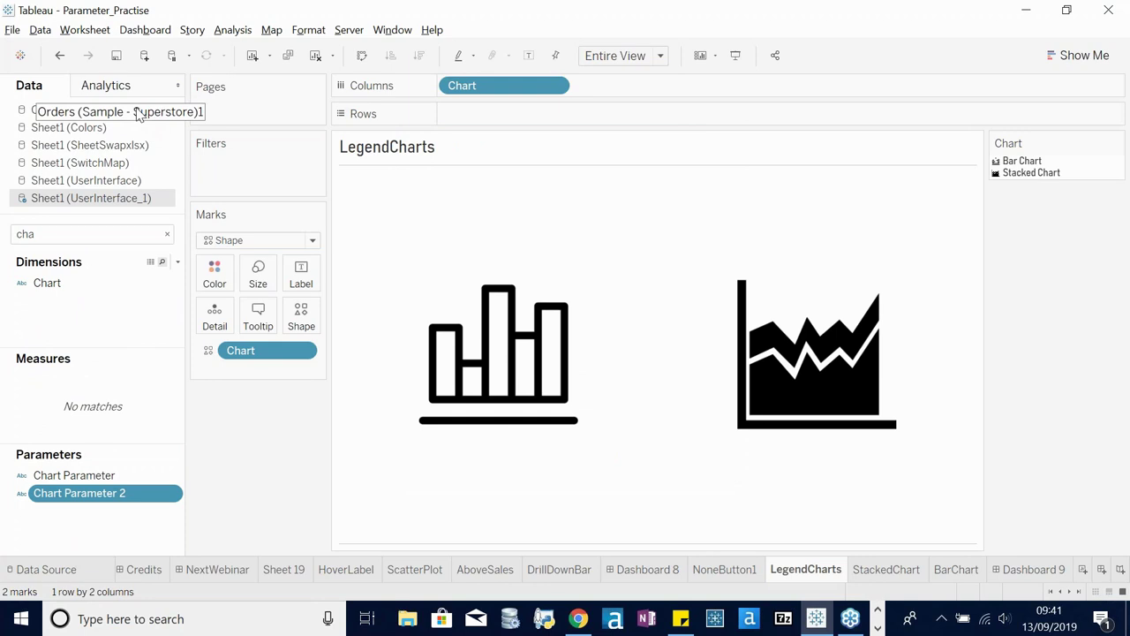
- Return to the Orders data source with the field search cleared and open the dimensions menu
left_click(137, 113)
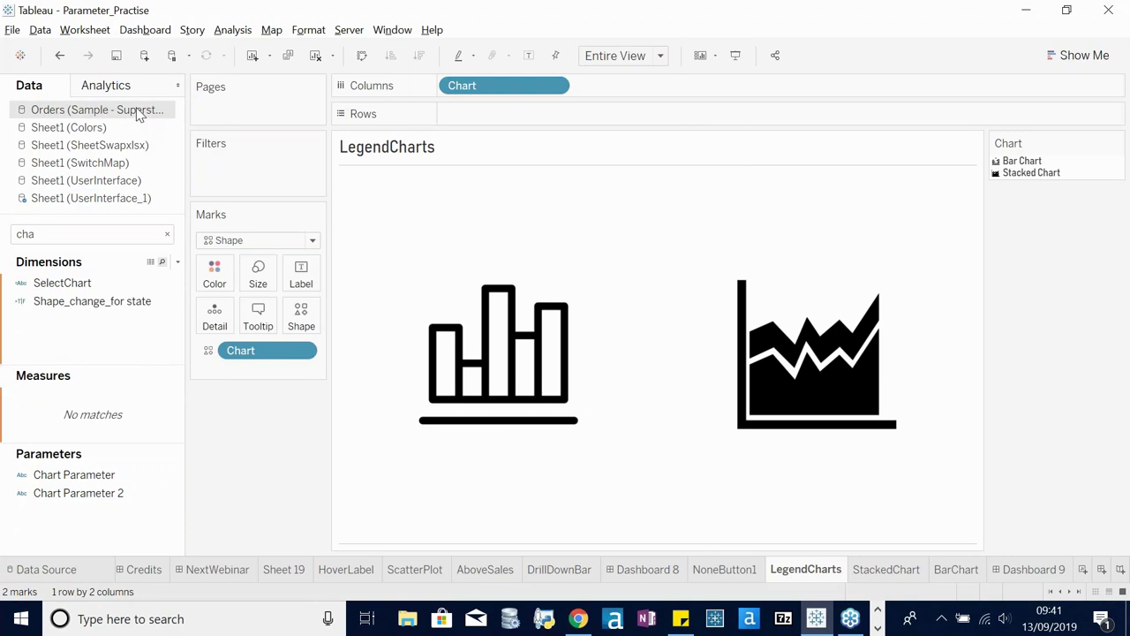
left_click(167, 237)
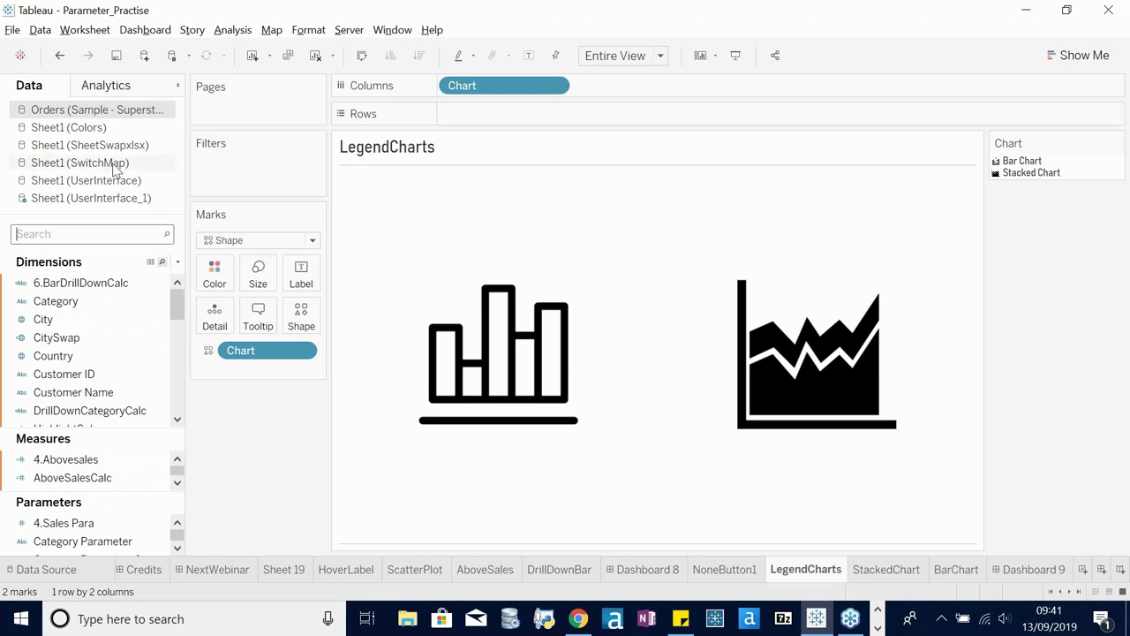
left_click(84, 198)
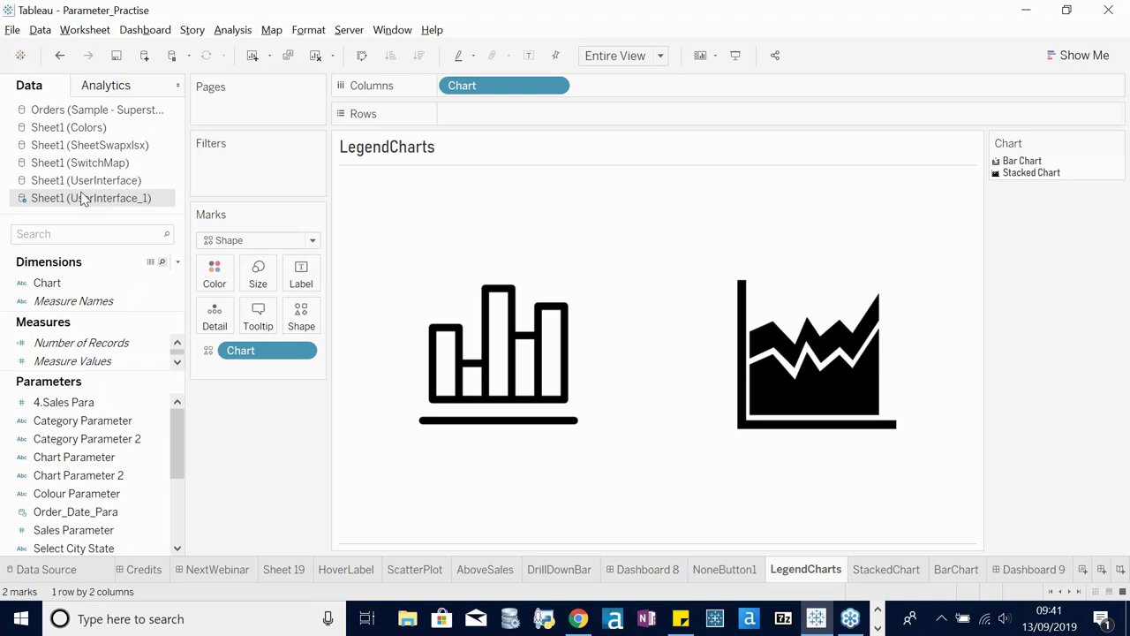
left_click(108, 113)
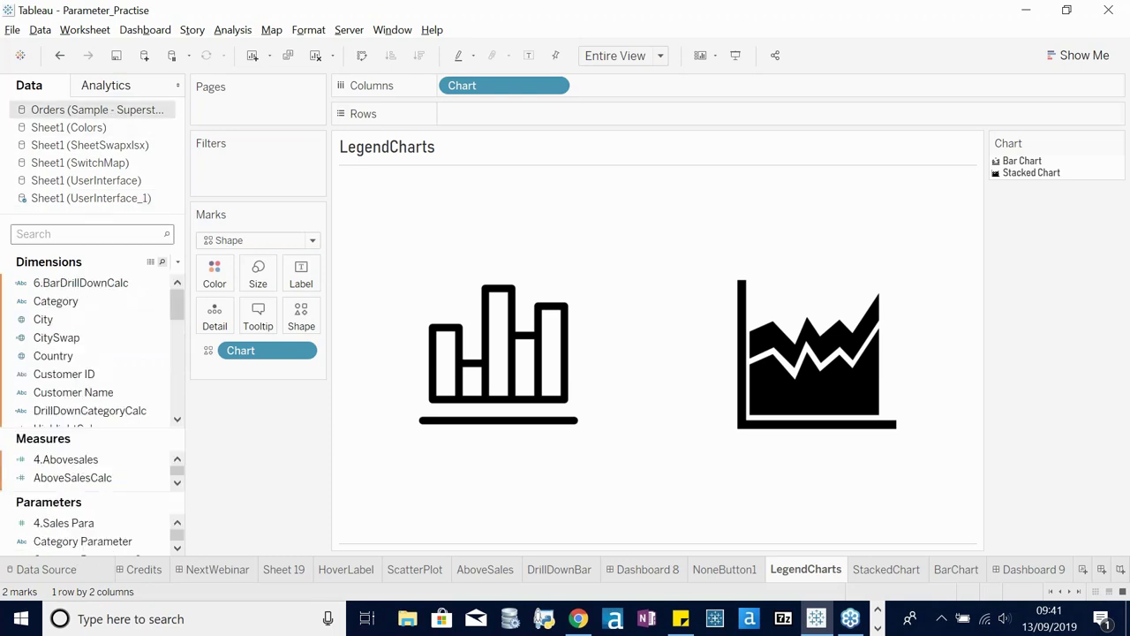
left_click(178, 261)
- Write the formula if [Chart Parameter 2]="Bar Chart" then "Bar" else "Stacked"
left_click(143, 279)
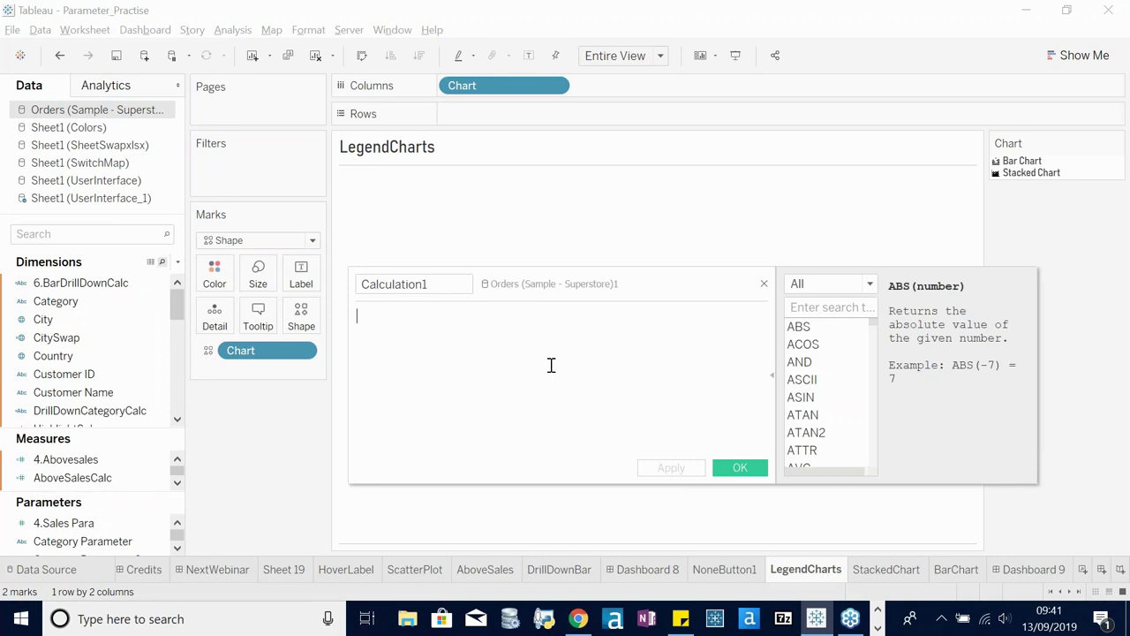
type("cha")
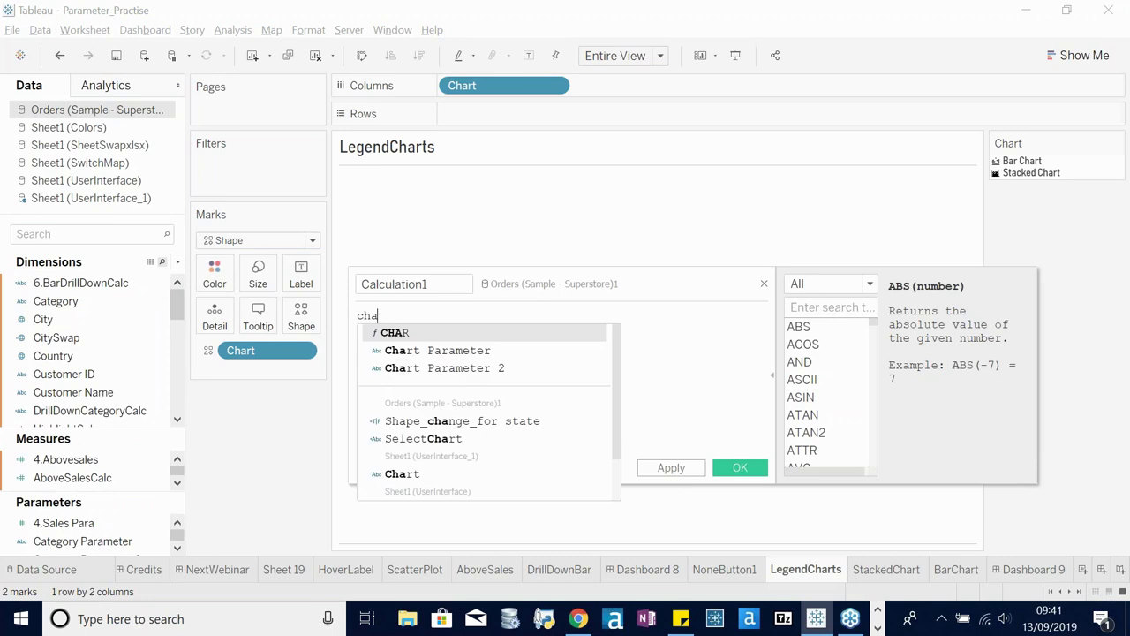
left_click(492, 371)
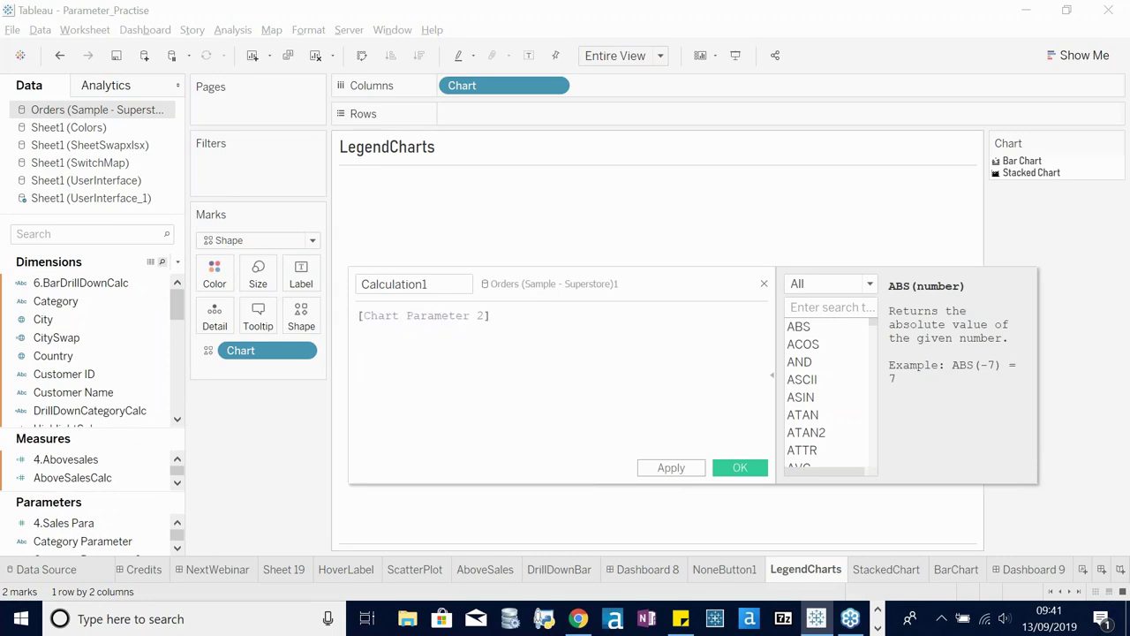
left_click(359, 315)
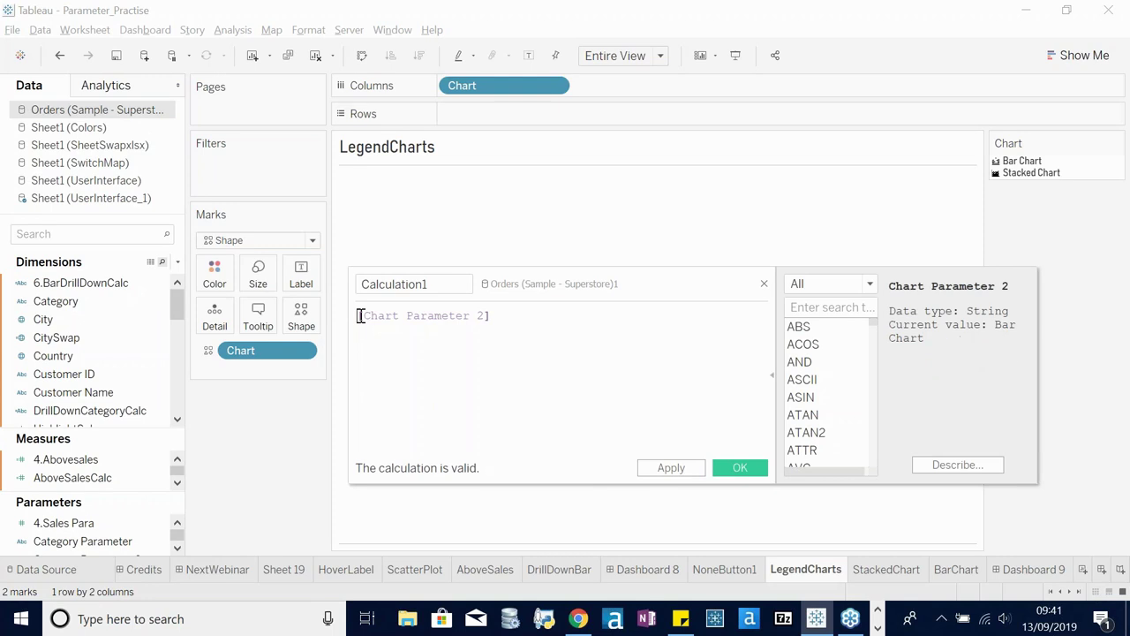
type("if")
left_click(567, 326)
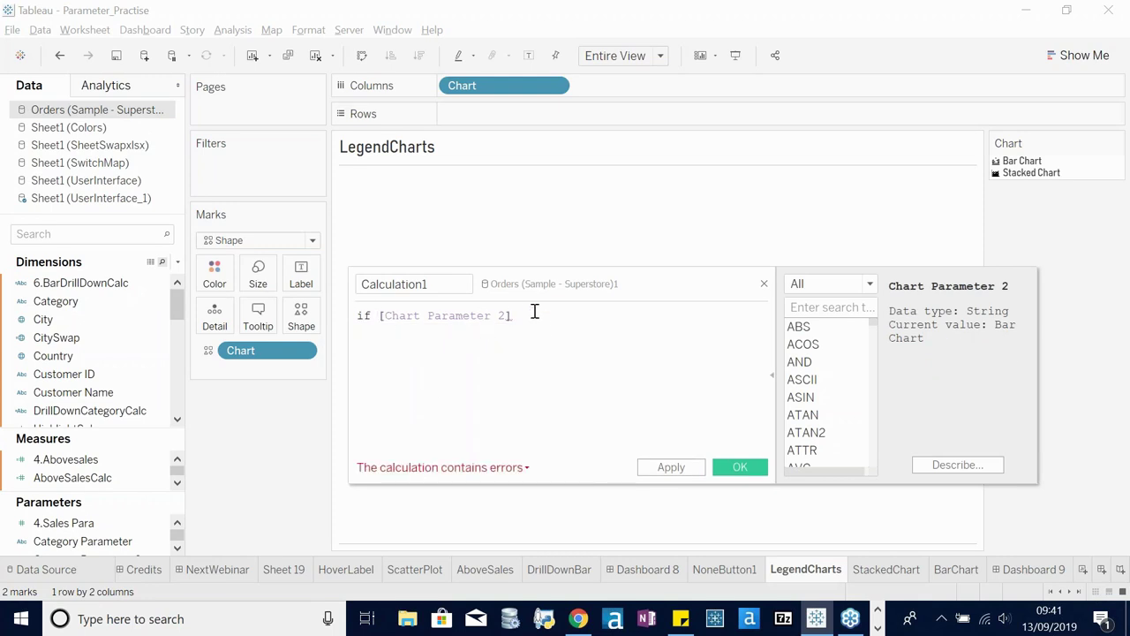
type("=\"Ba")
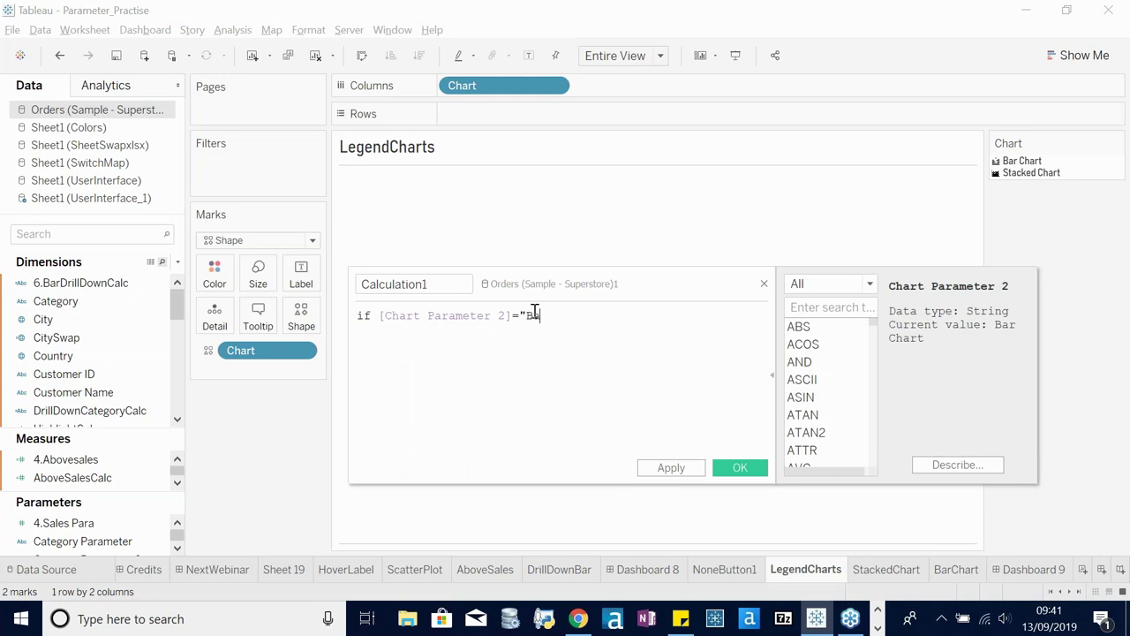
type("r Chart\" then \"Bar\" ")
type("else ")
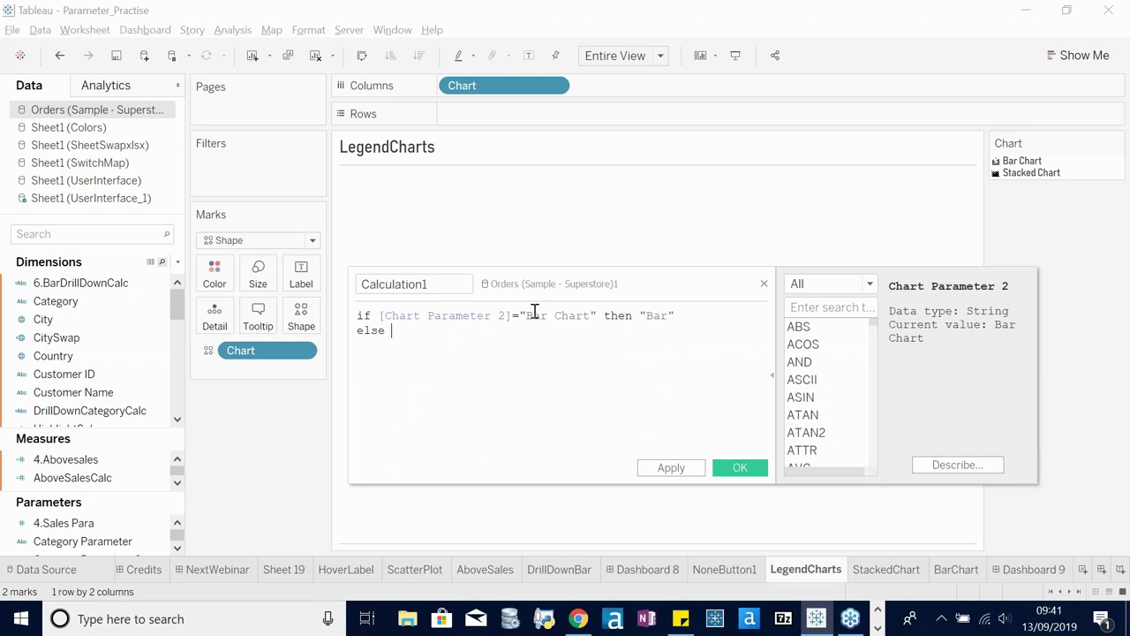
type("\"Stacked\"")
- Name the field Swap_Filter, close the formula with END and save it
left_click(445, 285)
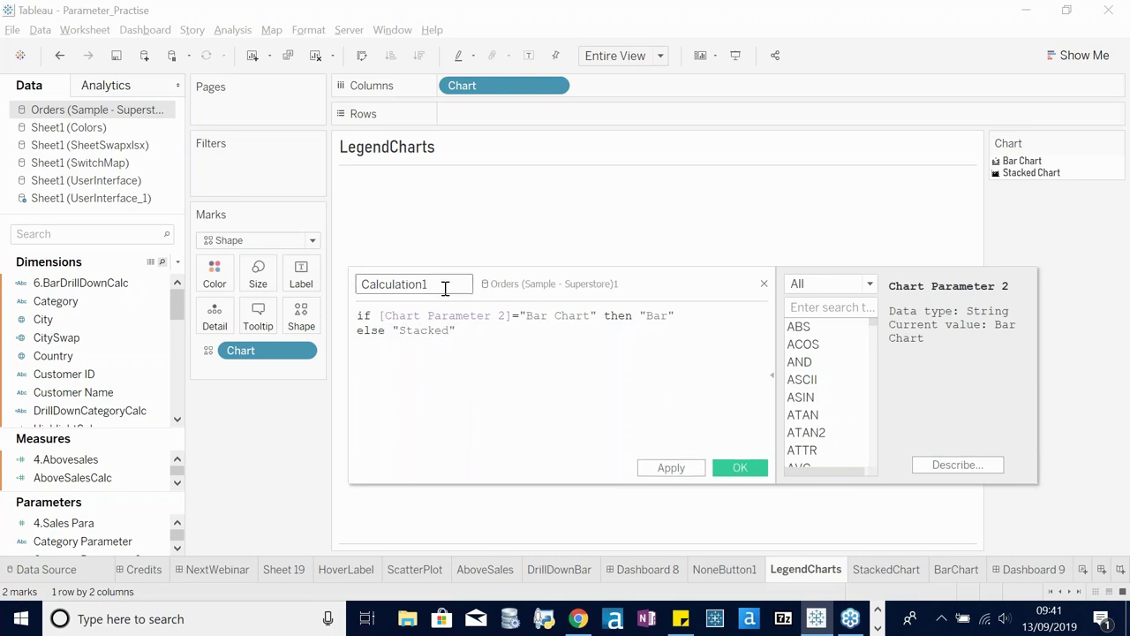
type("Swap")
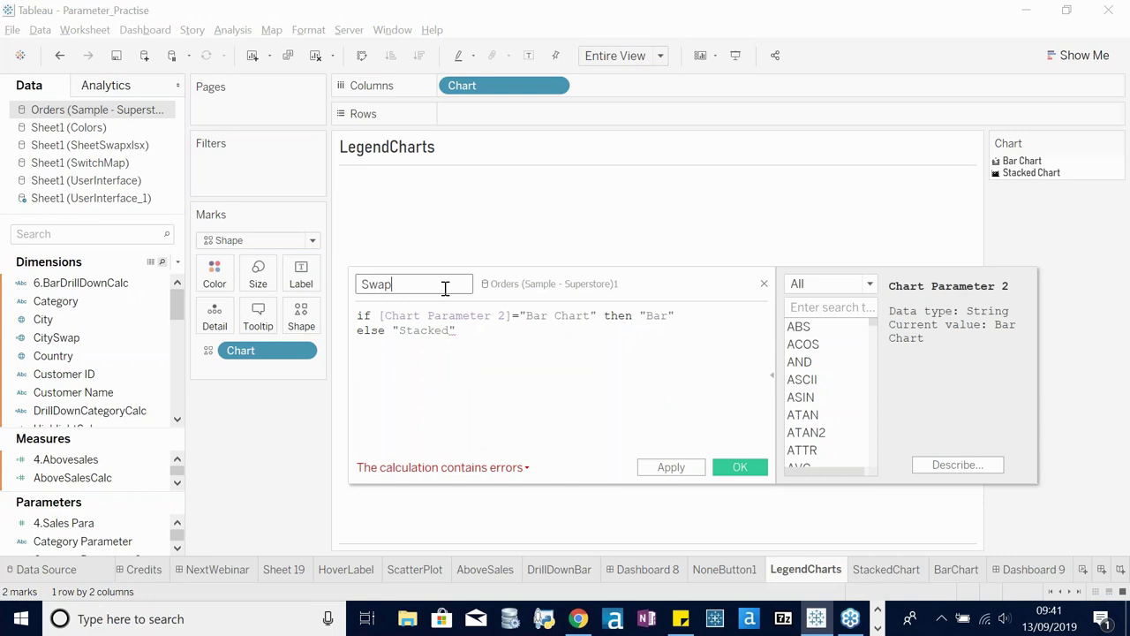
type("_Filter")
left_click(500, 341)
type("END")
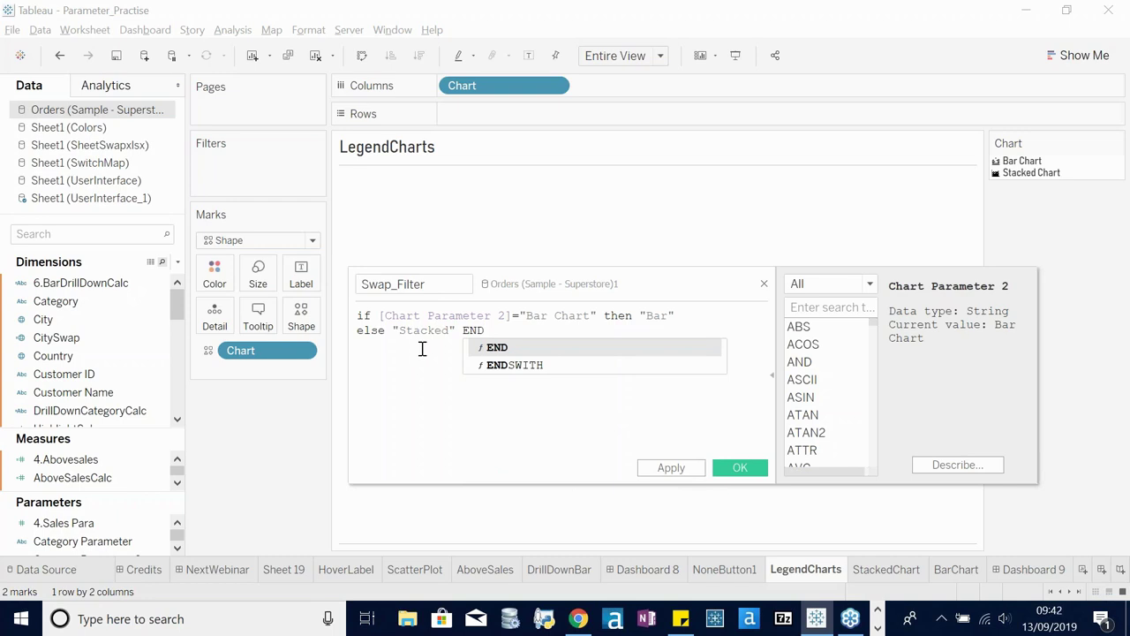
left_click(477, 360)
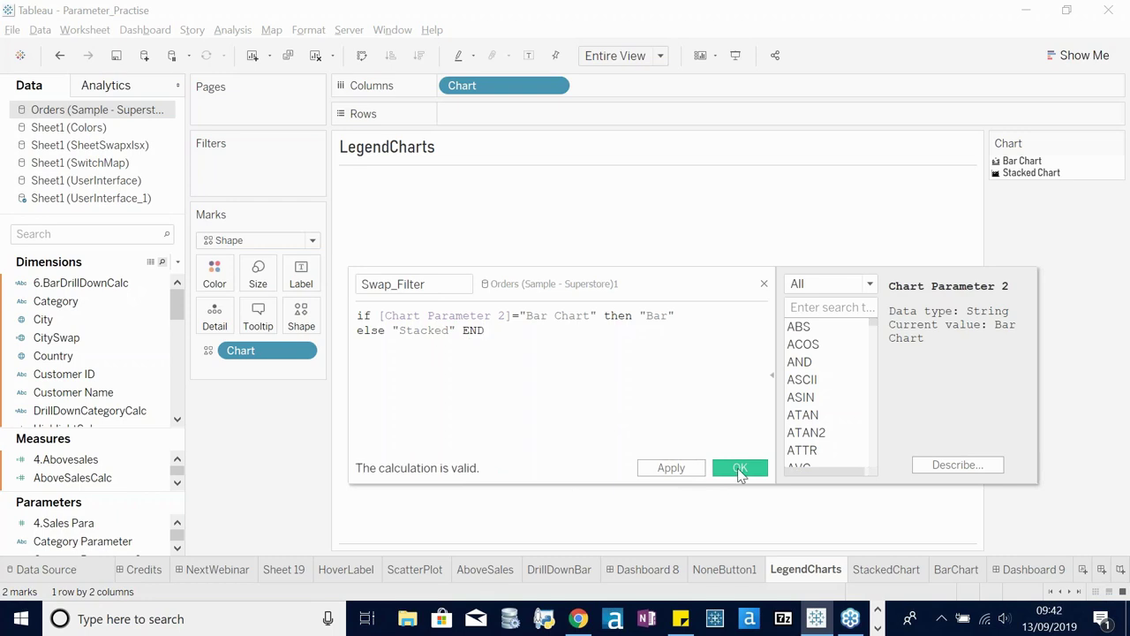
left_click(739, 468)
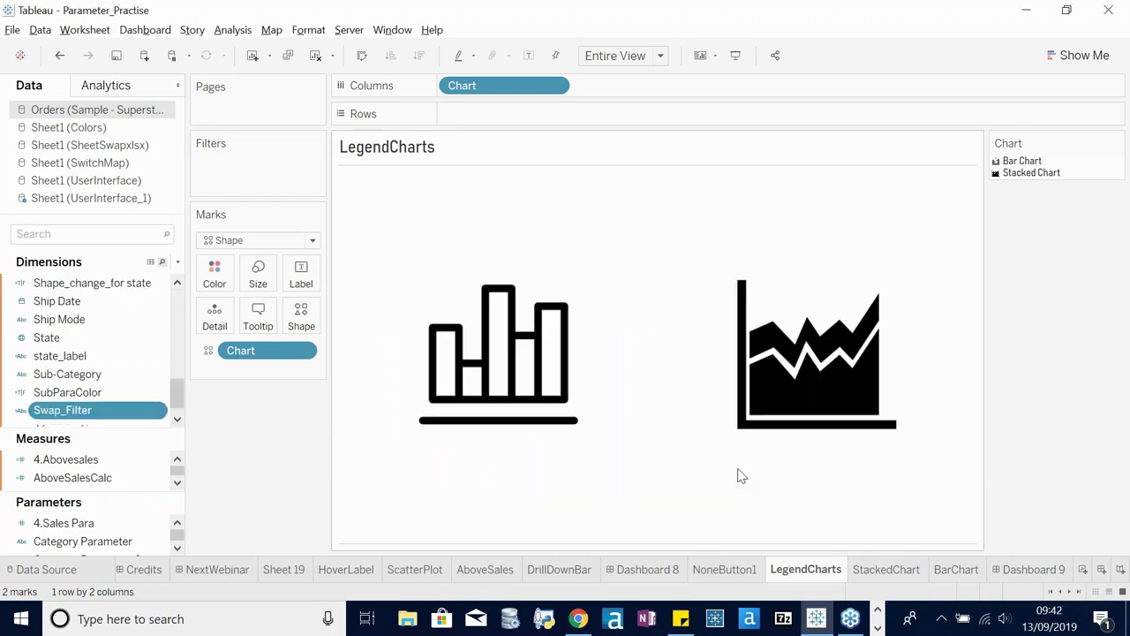
- On the StackedChart sheet, show the Chart Parameter 2 parameter control
left_click(886, 569)
left_click(47, 235)
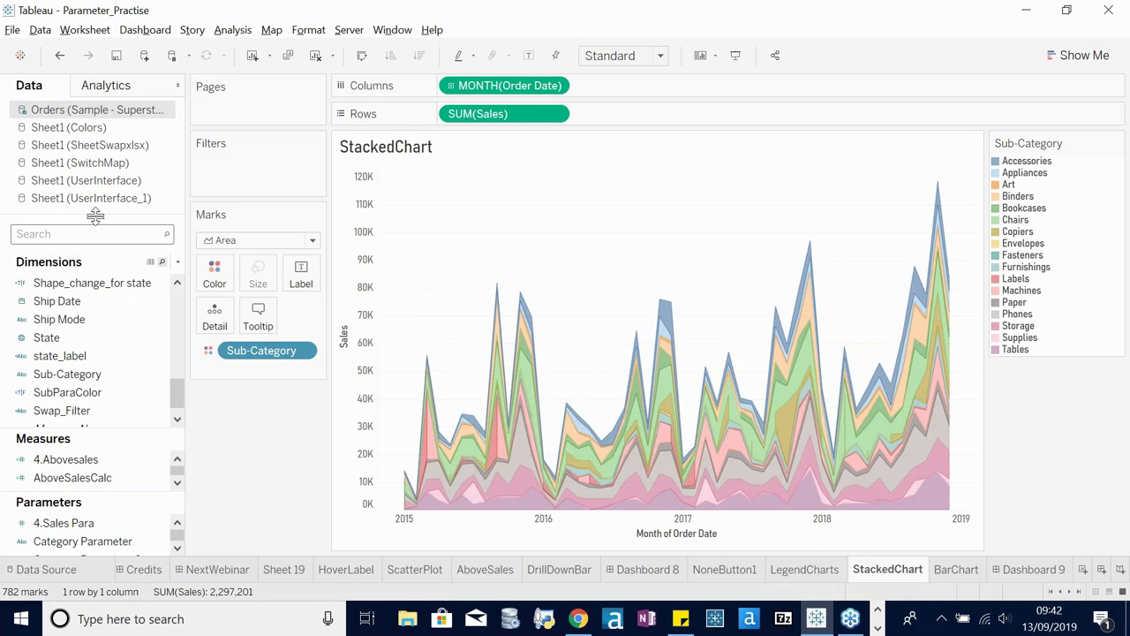
type("ch")
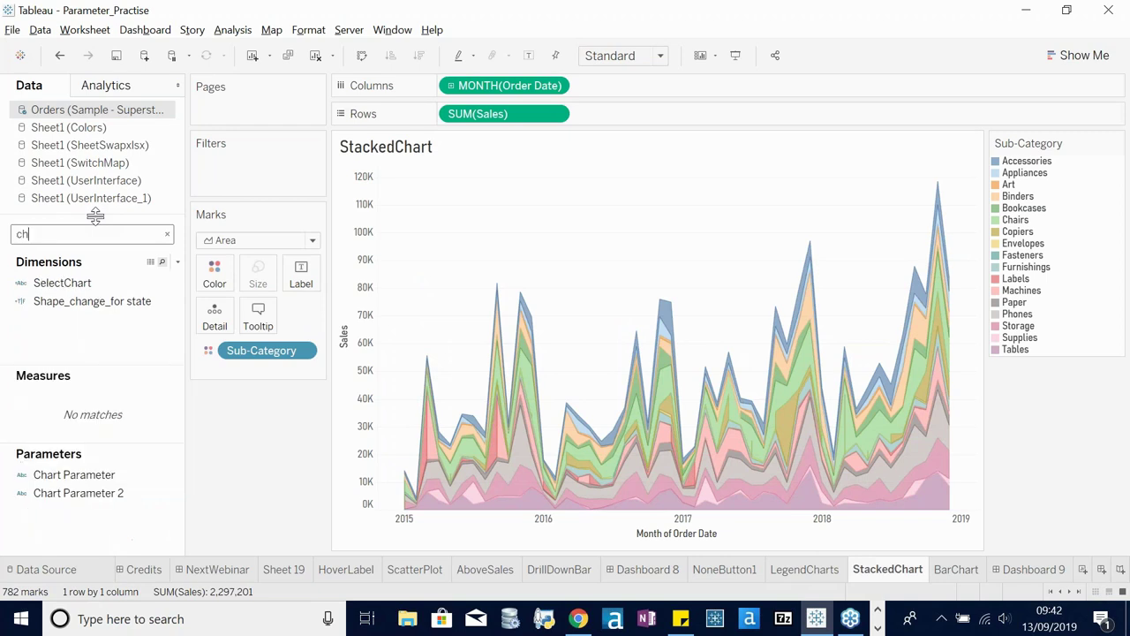
right_click(173, 493)
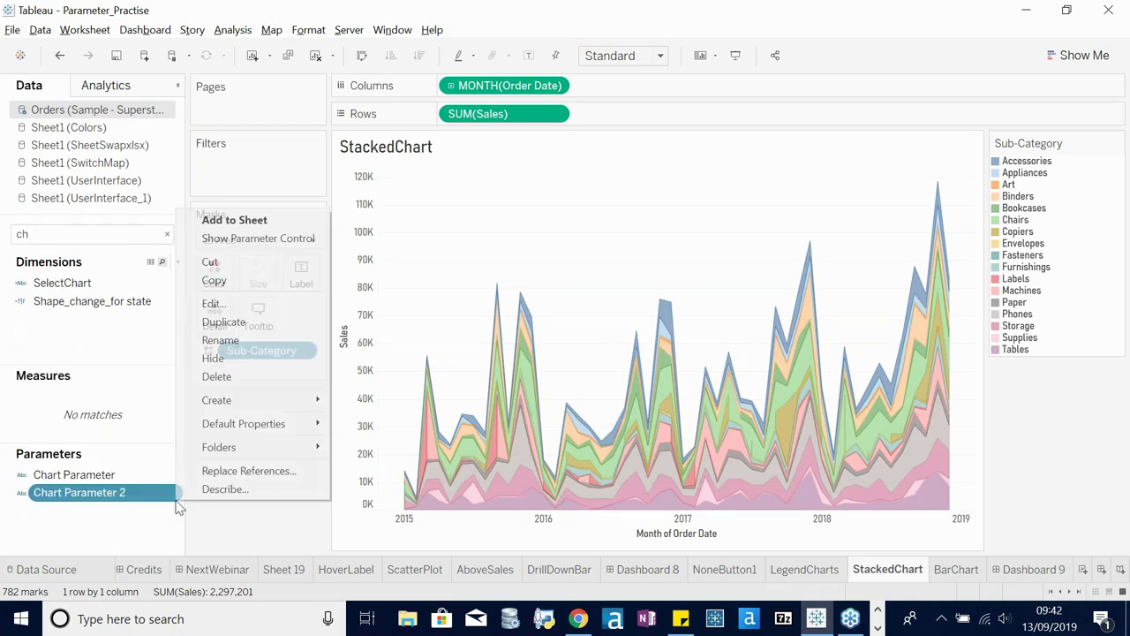
left_click(269, 240)
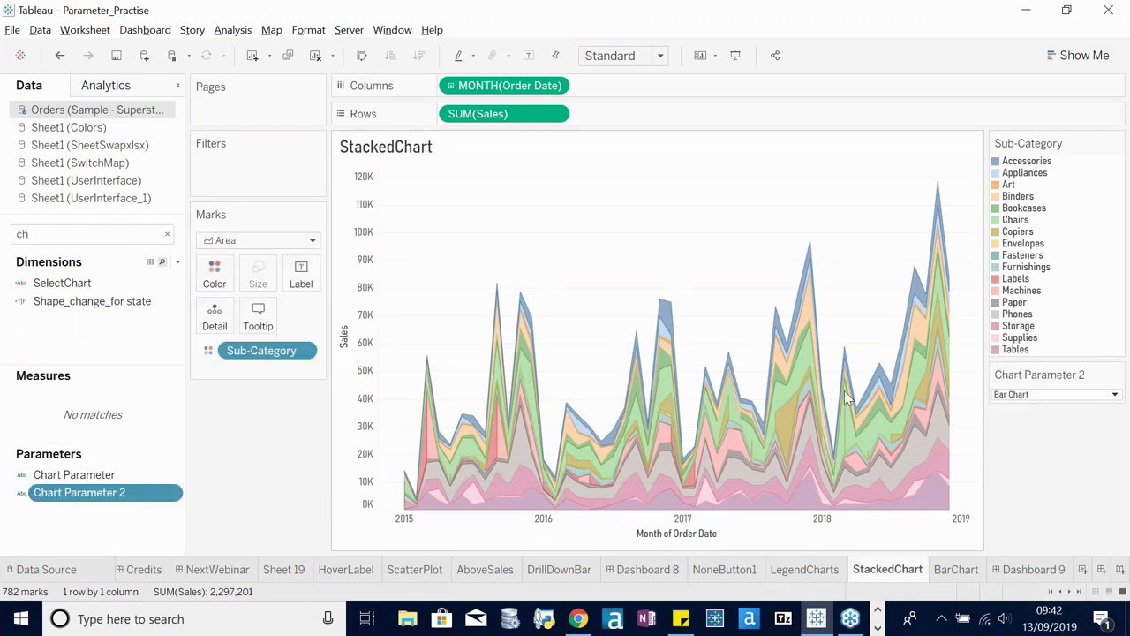
- On BarChart, cancel a stray SelectChart filter and add Swap_Filter, keeping only Bar
left_click(959, 569)
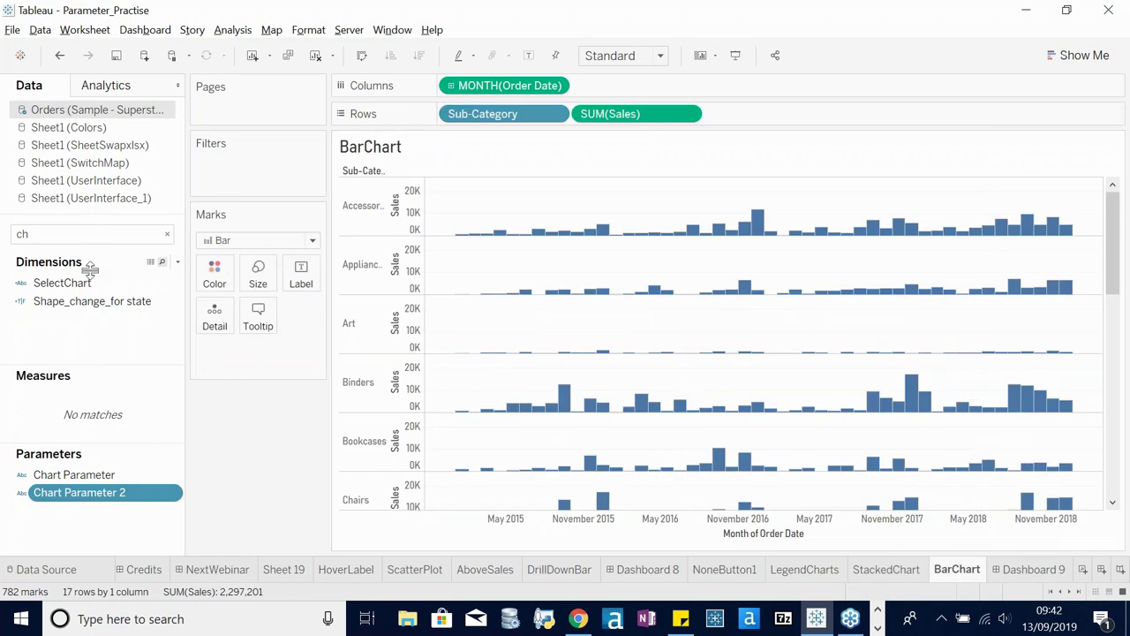
left_click_drag(94, 282, 264, 168)
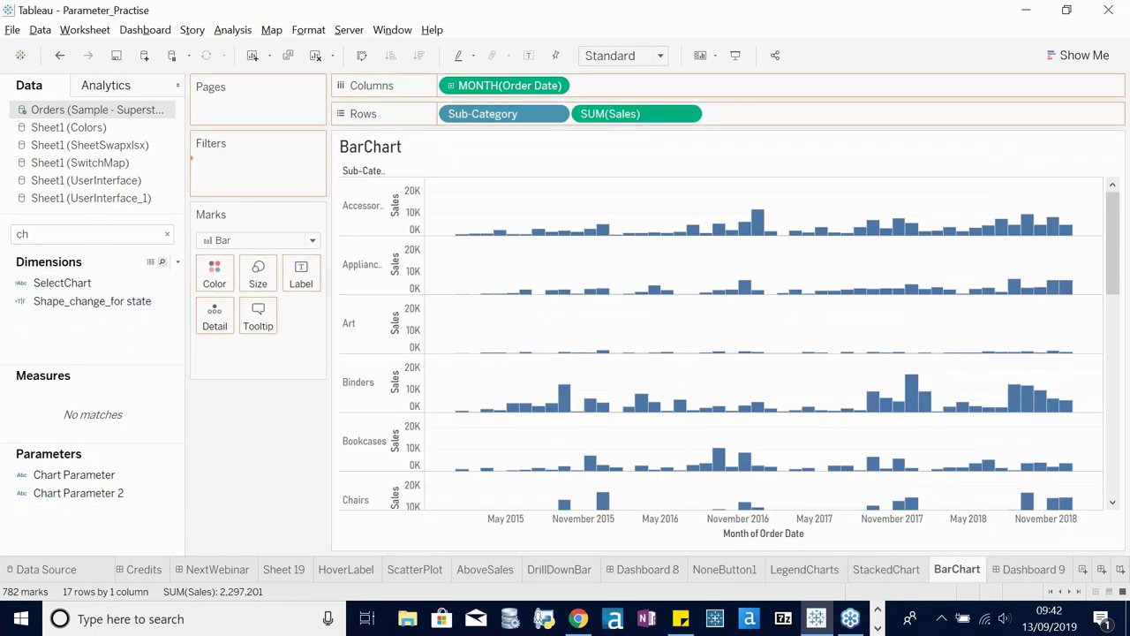
left_click(620, 520)
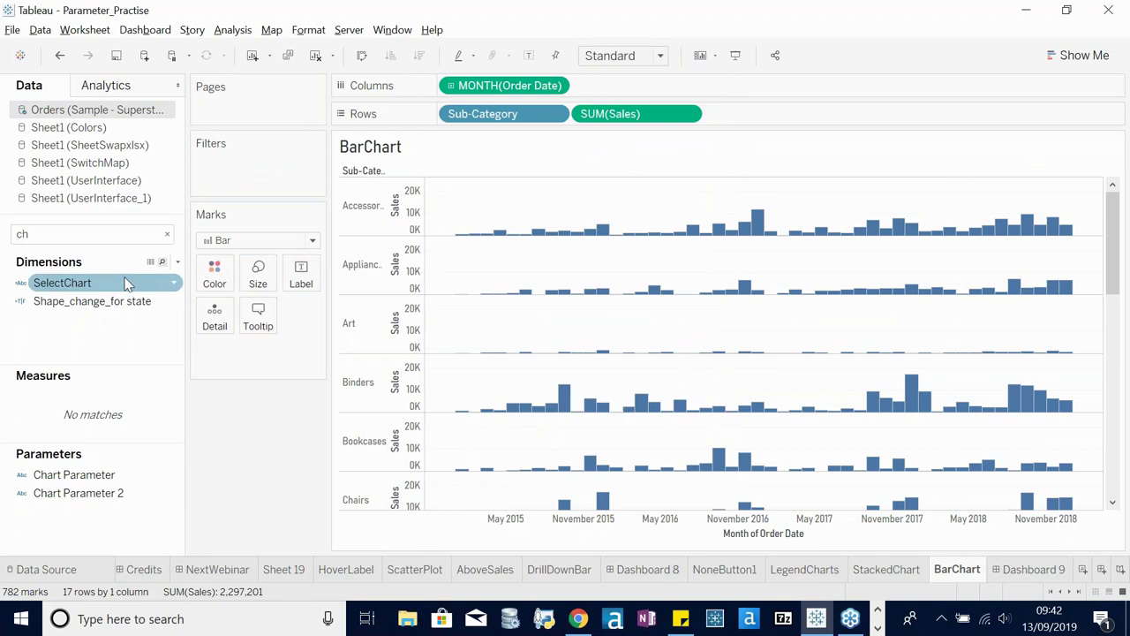
double_click(80, 240)
type("fil")
left_click_drag(67, 283, 216, 163)
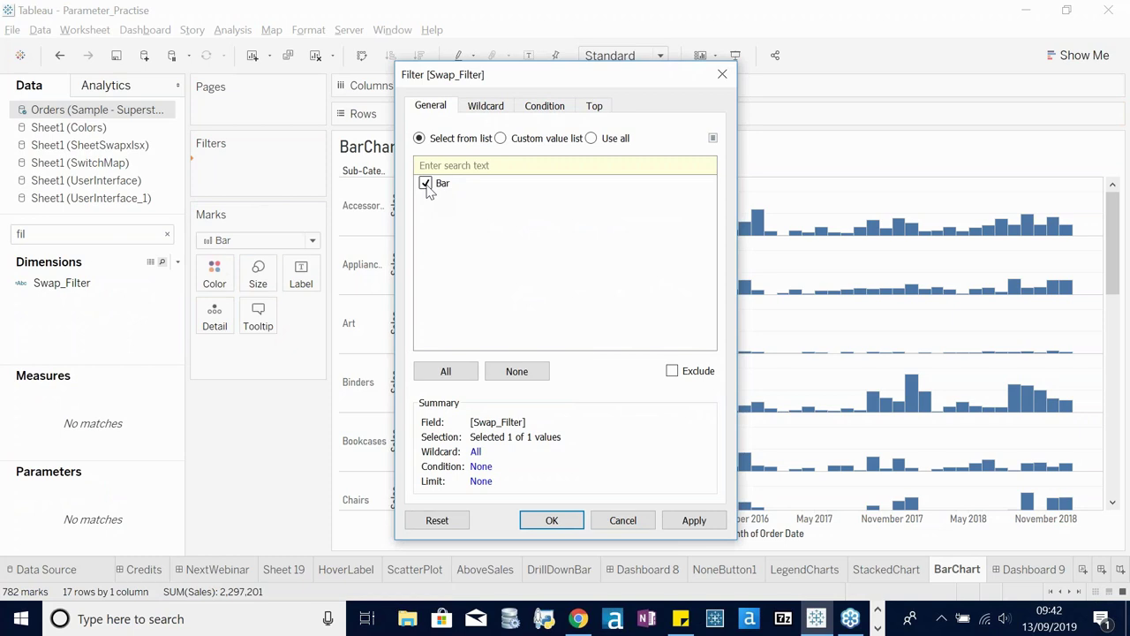
left_click(560, 520)
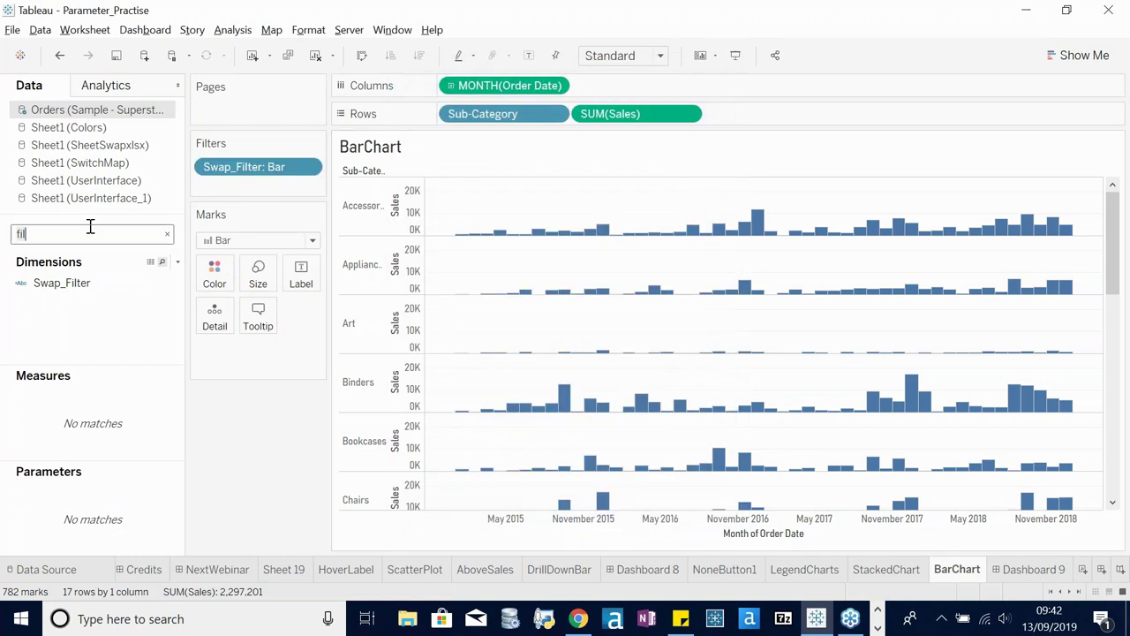
- Show Chart Parameter 2 on BarChart, try Bar Chart, and leave it on Stacked Chart
key("BackSpace")
key("BackSpace")
key("BackSpace")
type("cha")
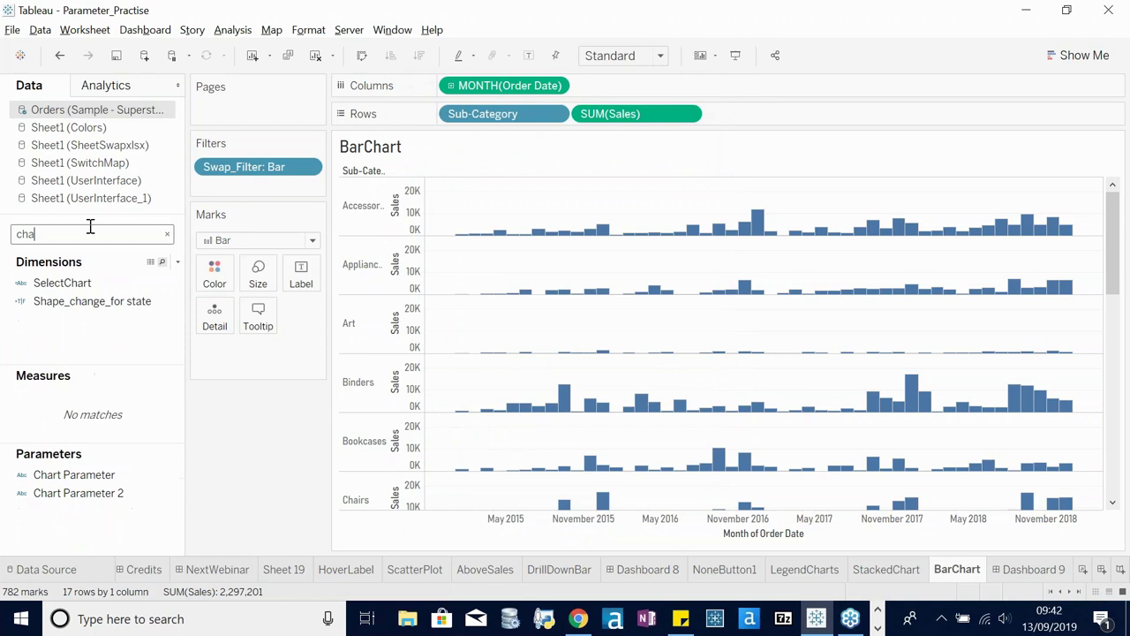
right_click(172, 499)
left_click(265, 235)
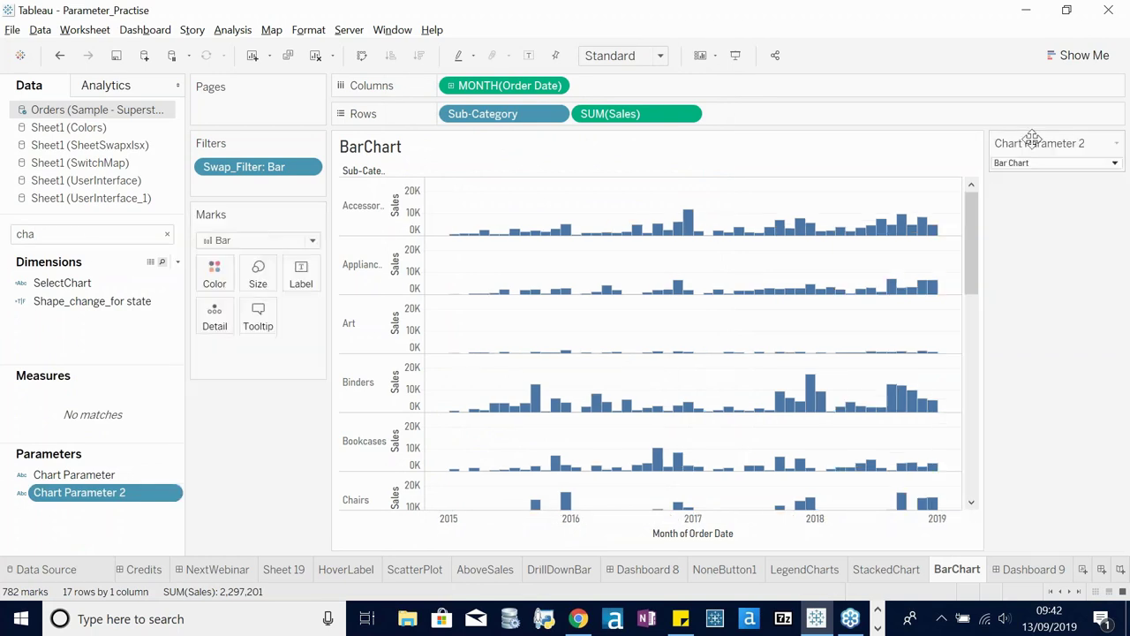
left_click(1022, 164)
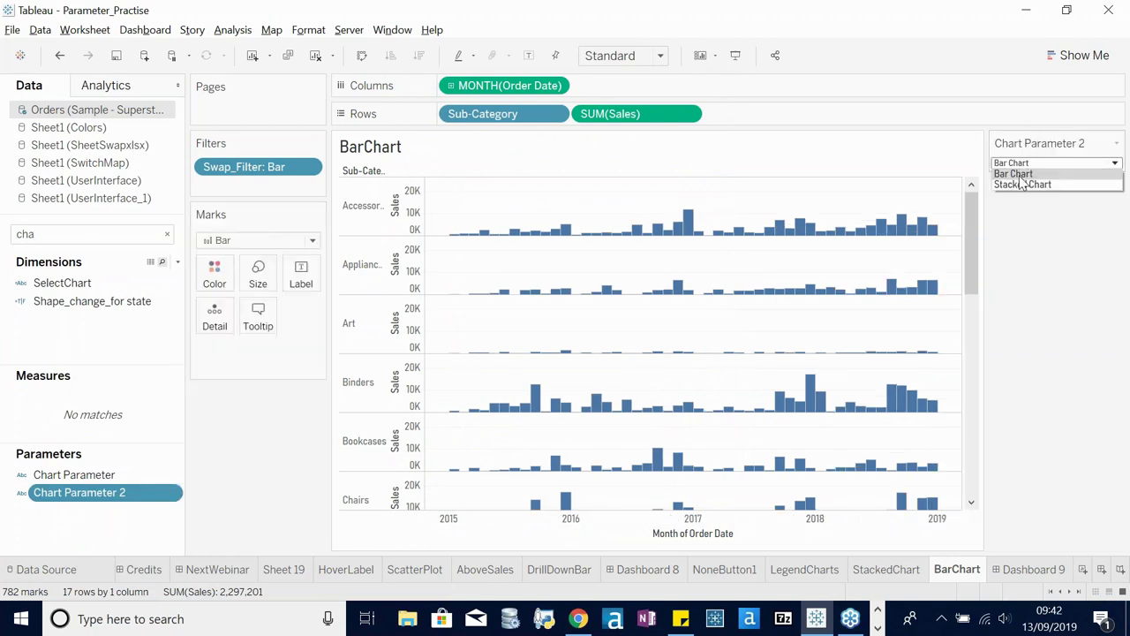
left_click(1023, 183)
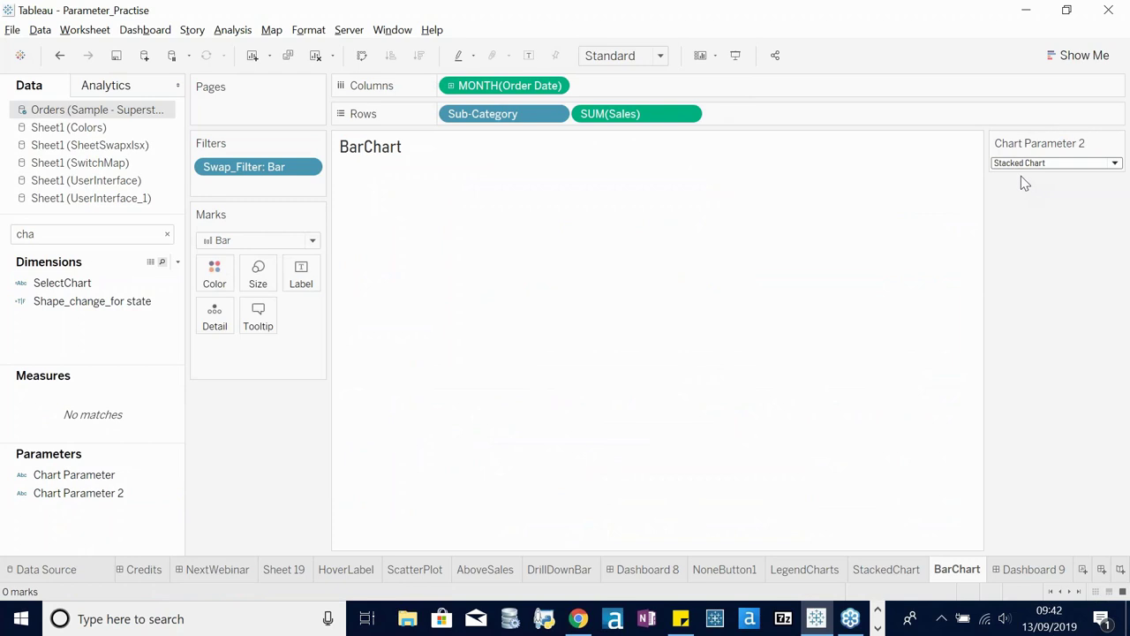
left_click(1017, 166)
left_click(1008, 173)
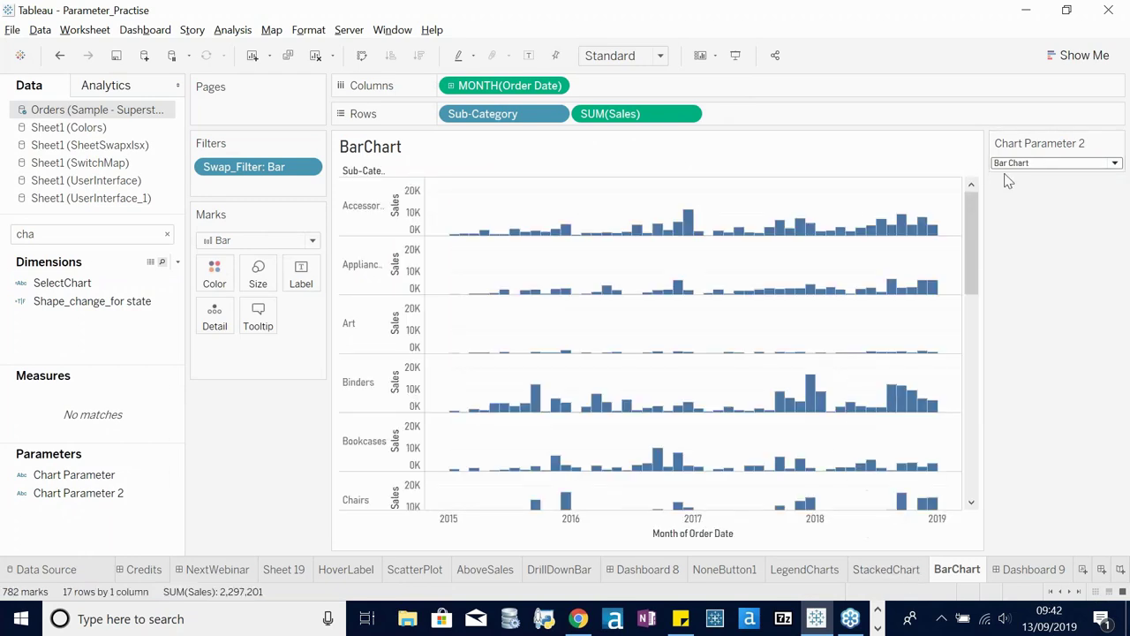
left_click(1007, 167)
left_click(1007, 183)
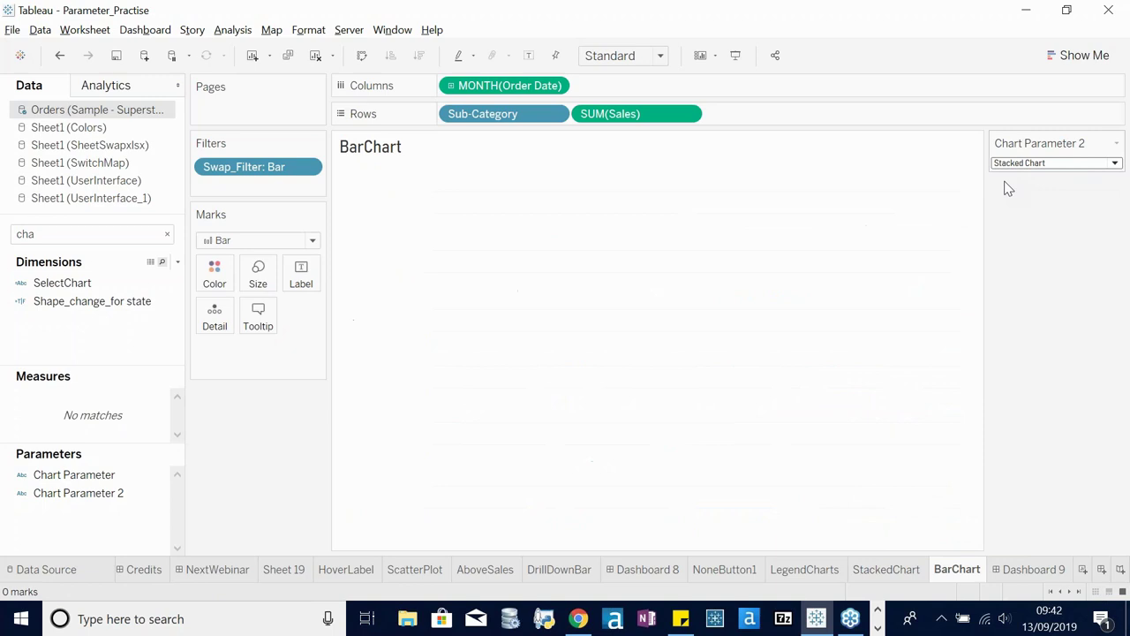
- Filter StackedChart on Swap_Filter keeping only Stacked, and confirm BarChart is now empty
left_click(883, 574)
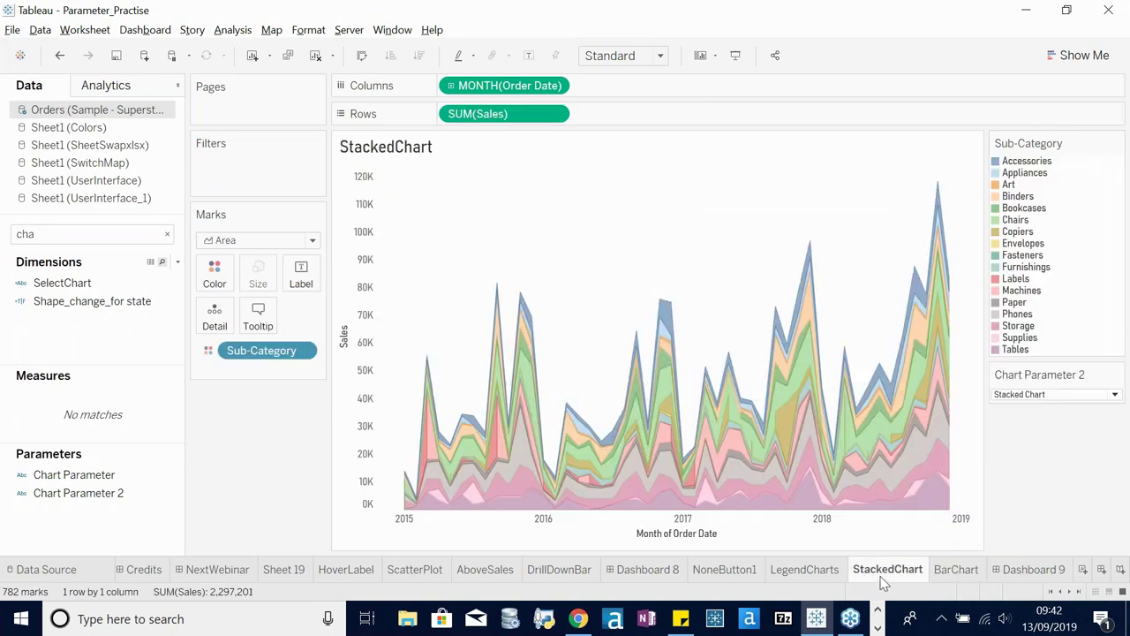
double_click(70, 234)
type("fil")
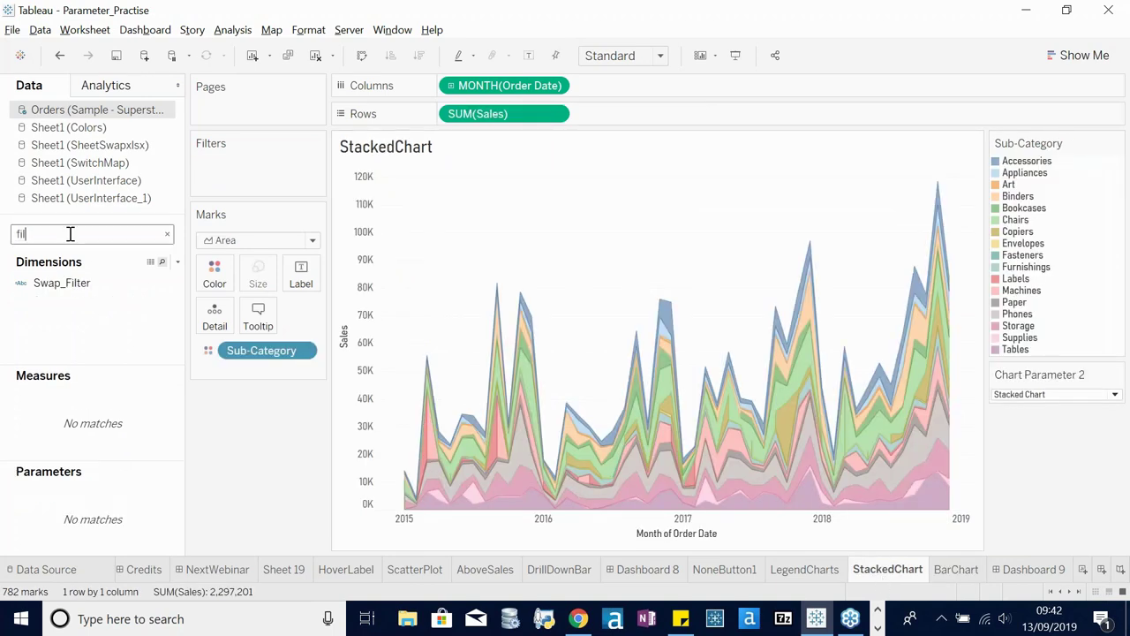
left_click_drag(69, 285, 264, 180)
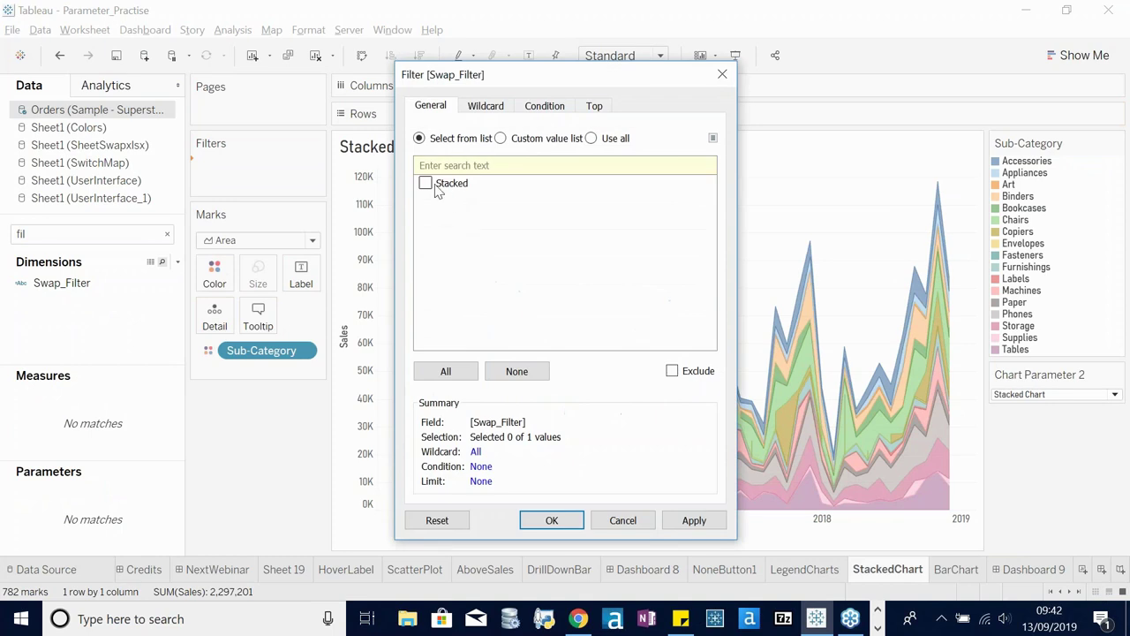
left_click(561, 522)
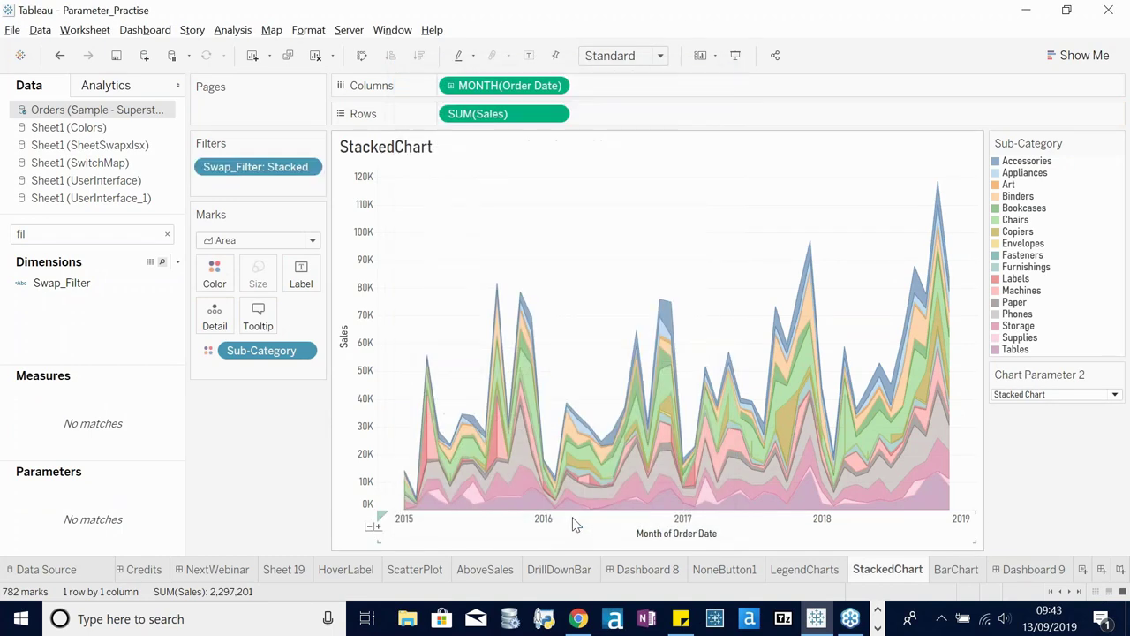
mouse_move(914, 575)
left_click(960, 570)
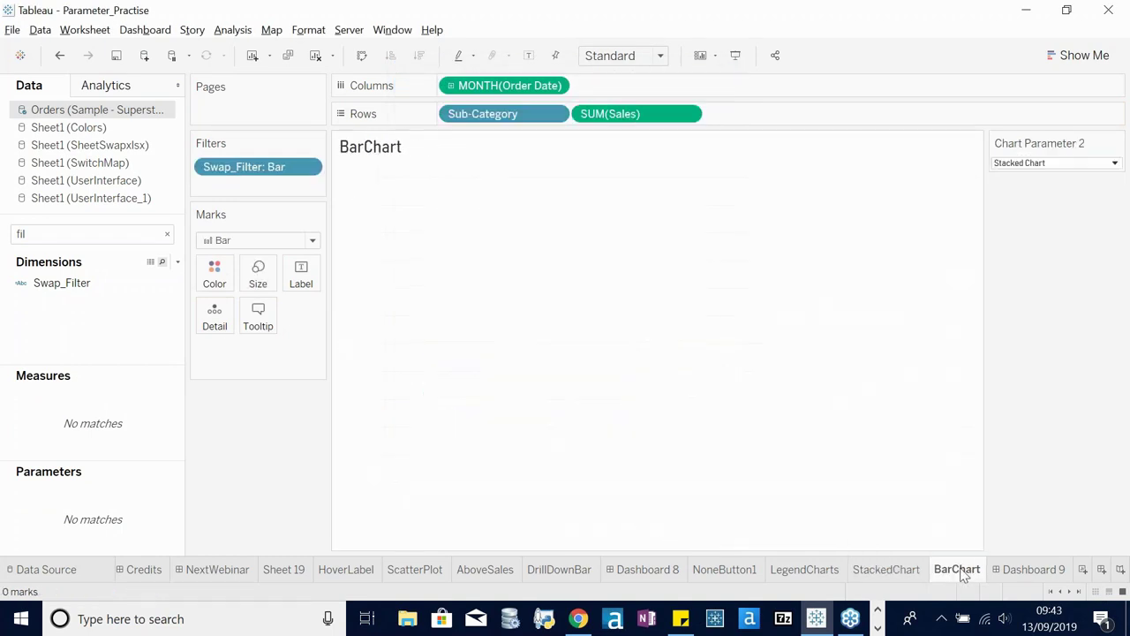
left_click(872, 572)
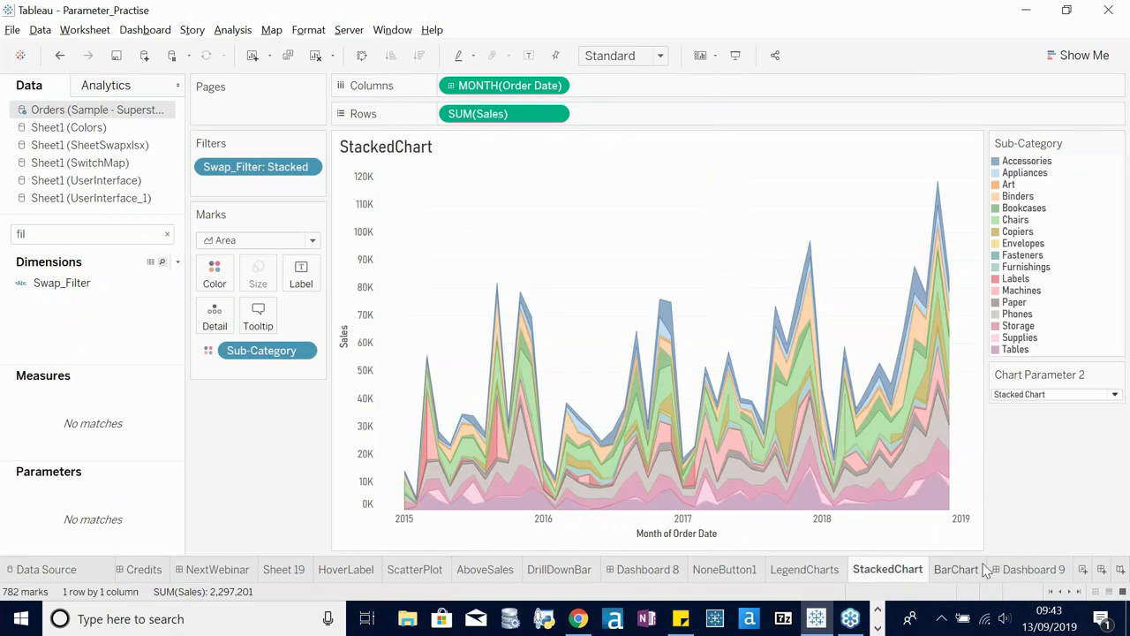
- On Dashboard 9, add the Chart Parameter 2 control through the area chart's Parameters menu
left_click(1024, 569)
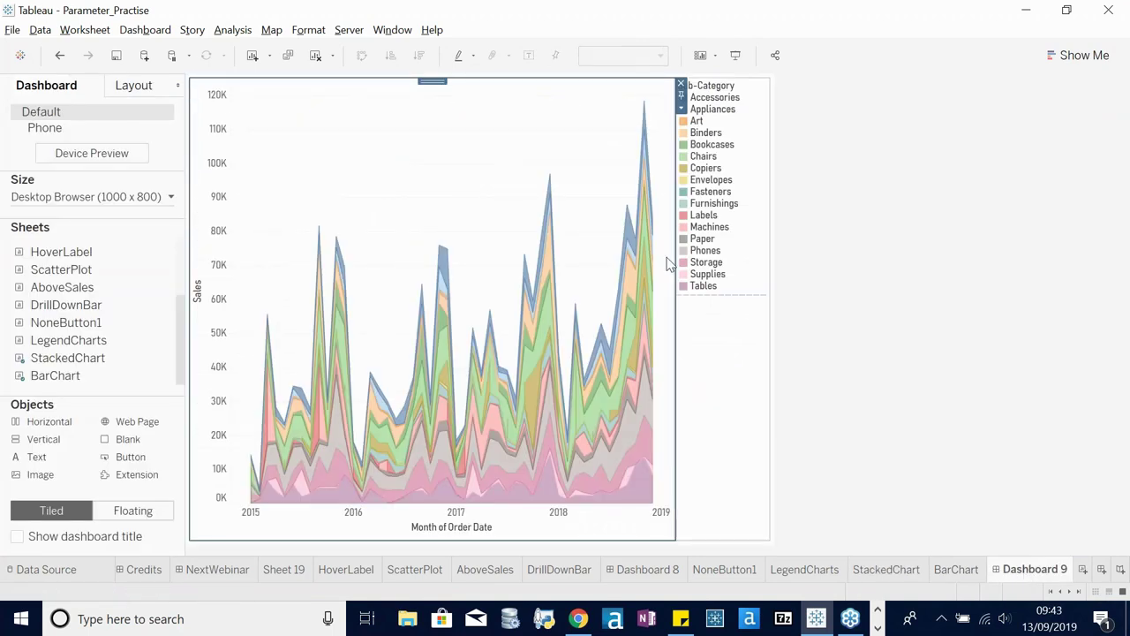
left_click(693, 256)
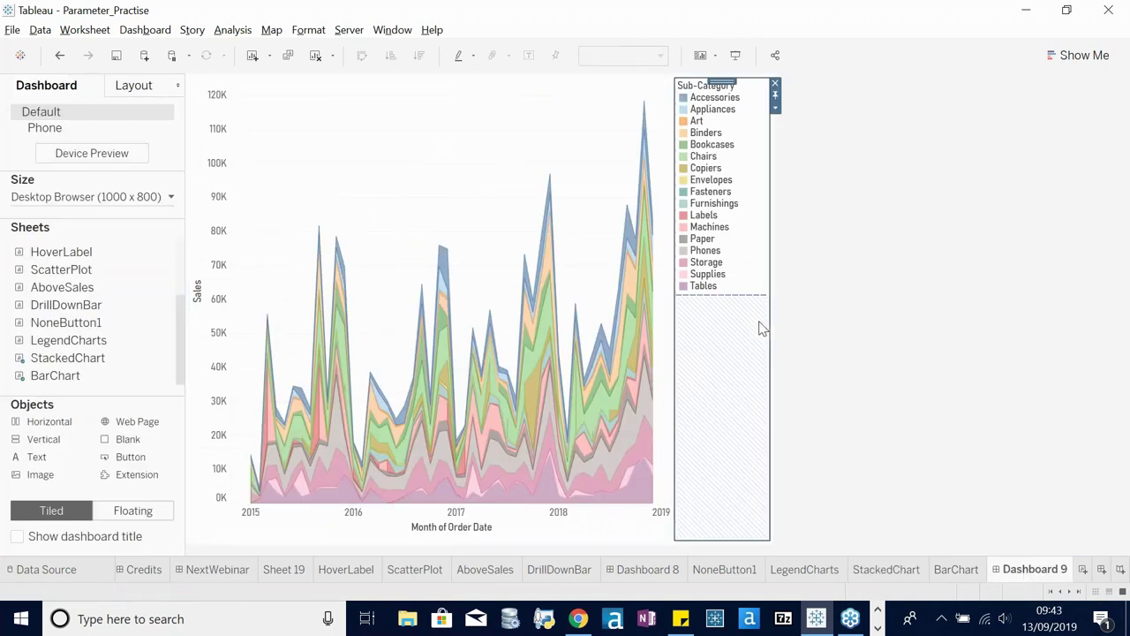
left_click(775, 108)
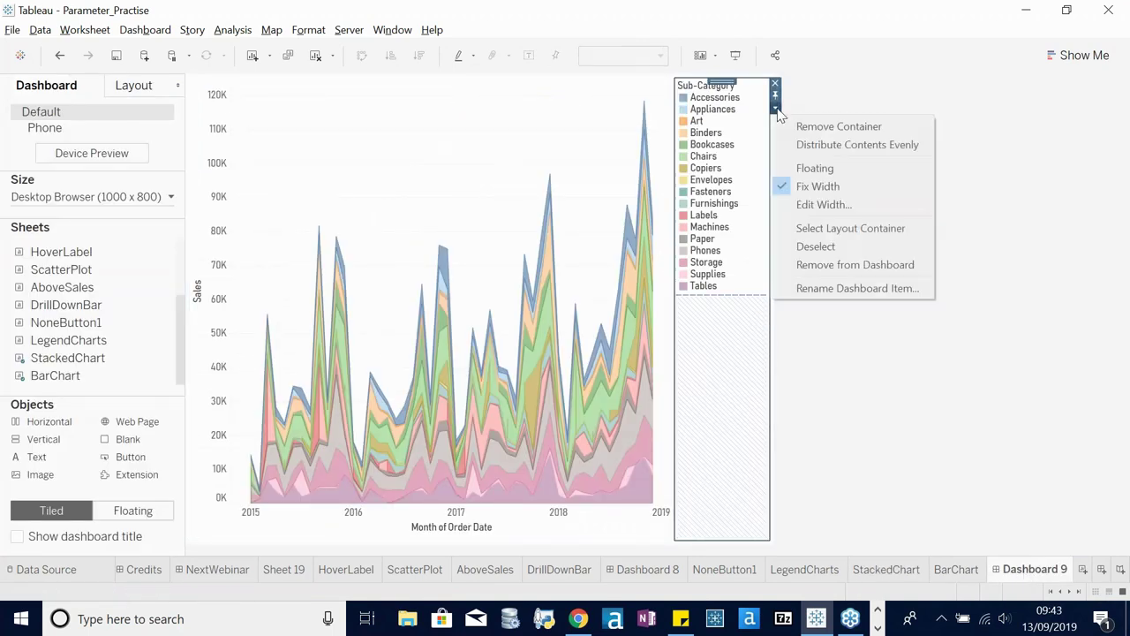
left_click(498, 94)
left_click(610, 102)
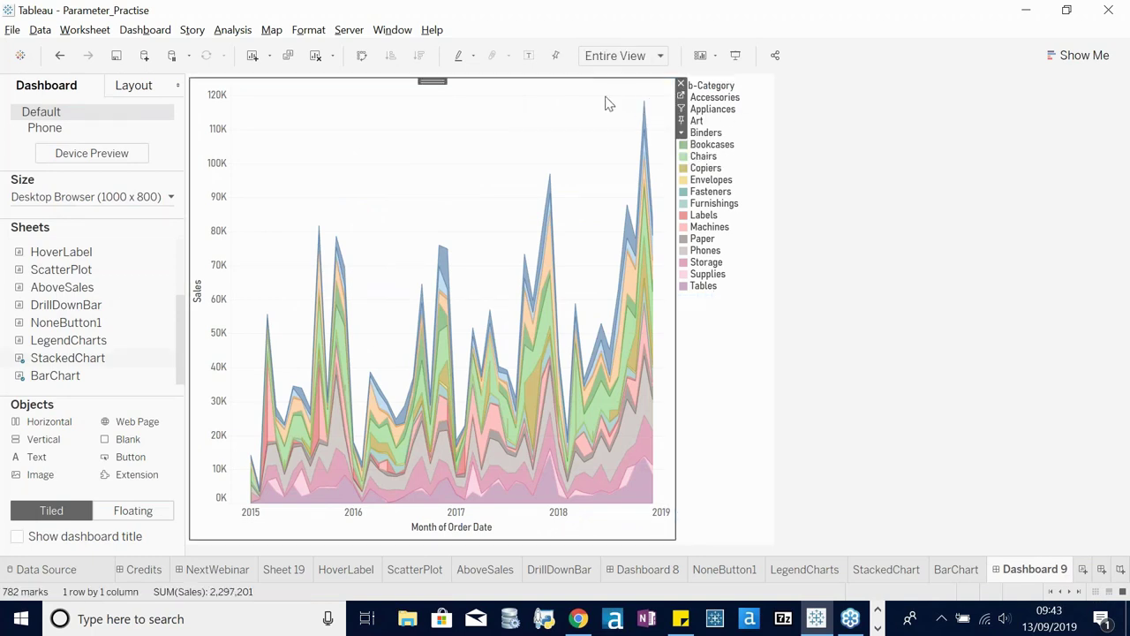
left_click(681, 134)
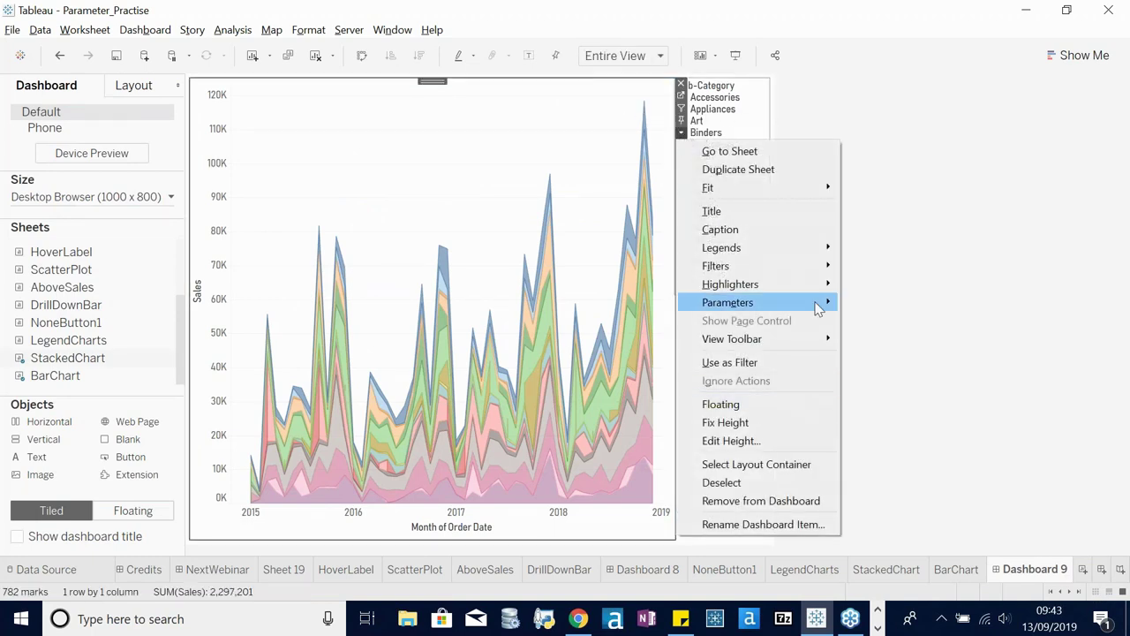
mouse_move(817, 307)
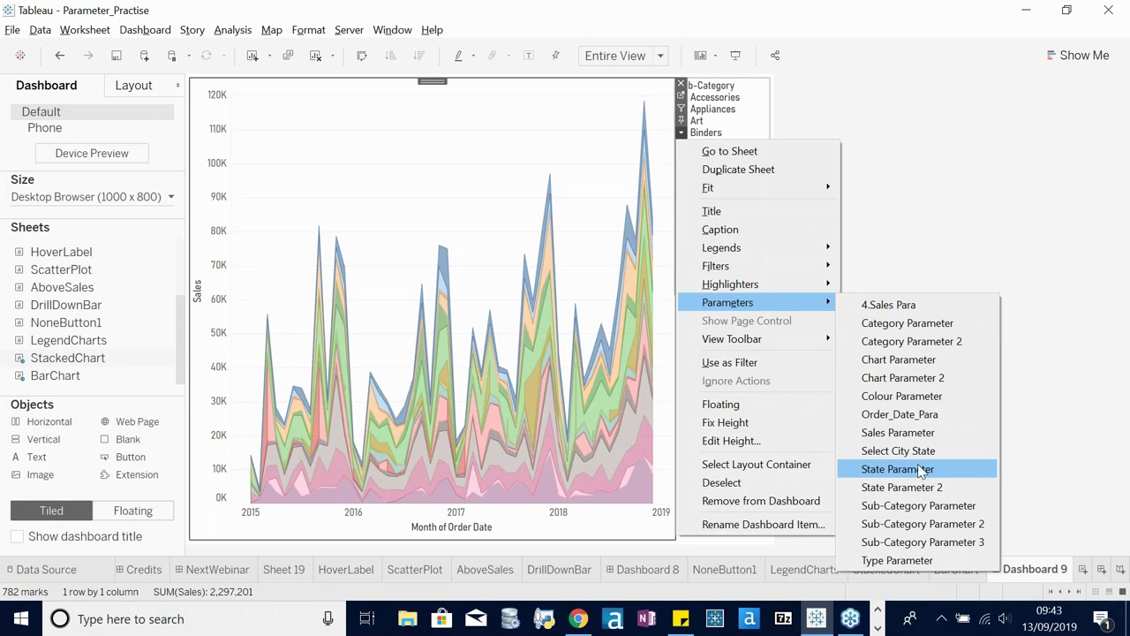
left_click(925, 378)
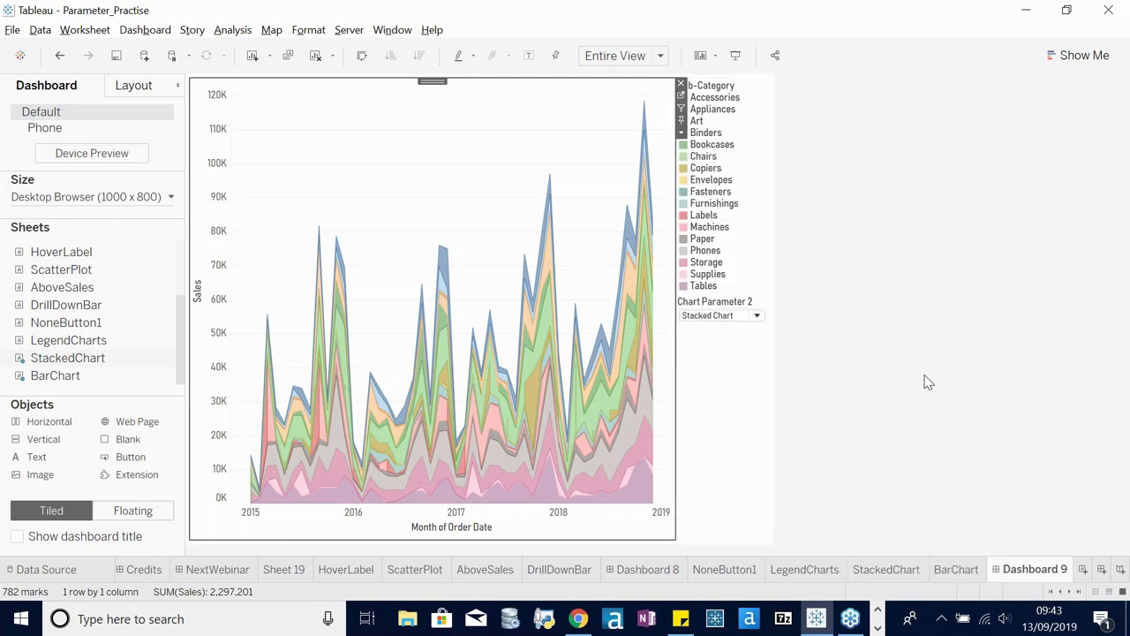
- Test the control with Bar Chart, return it to Stacked Chart, and select its container
left_click(720, 316)
left_click(719, 326)
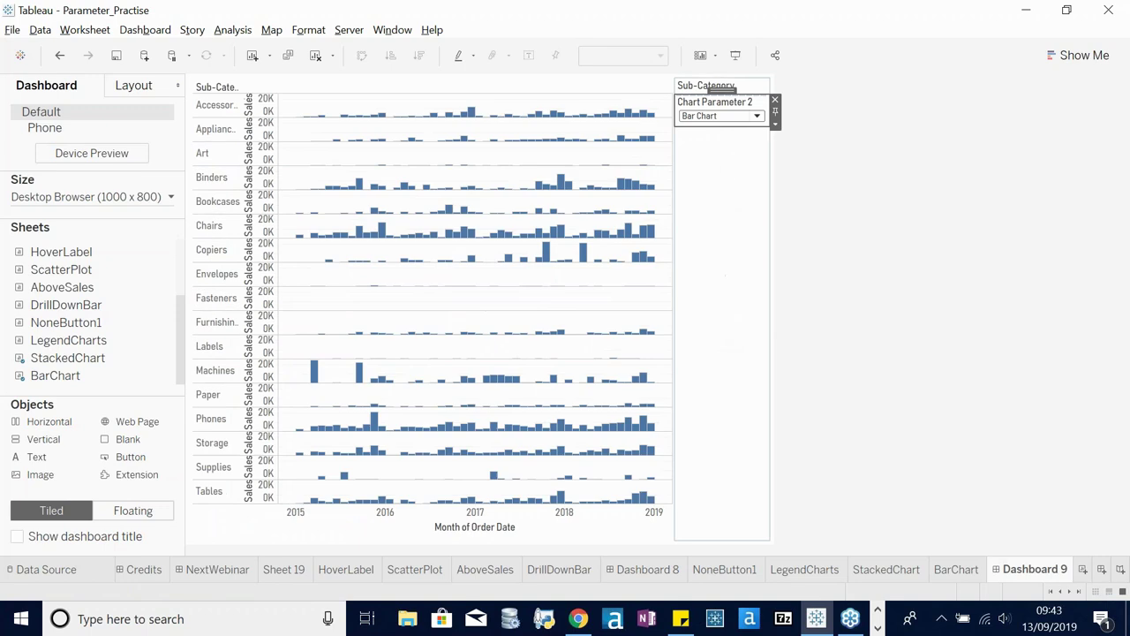
left_click(712, 120)
left_click(709, 137)
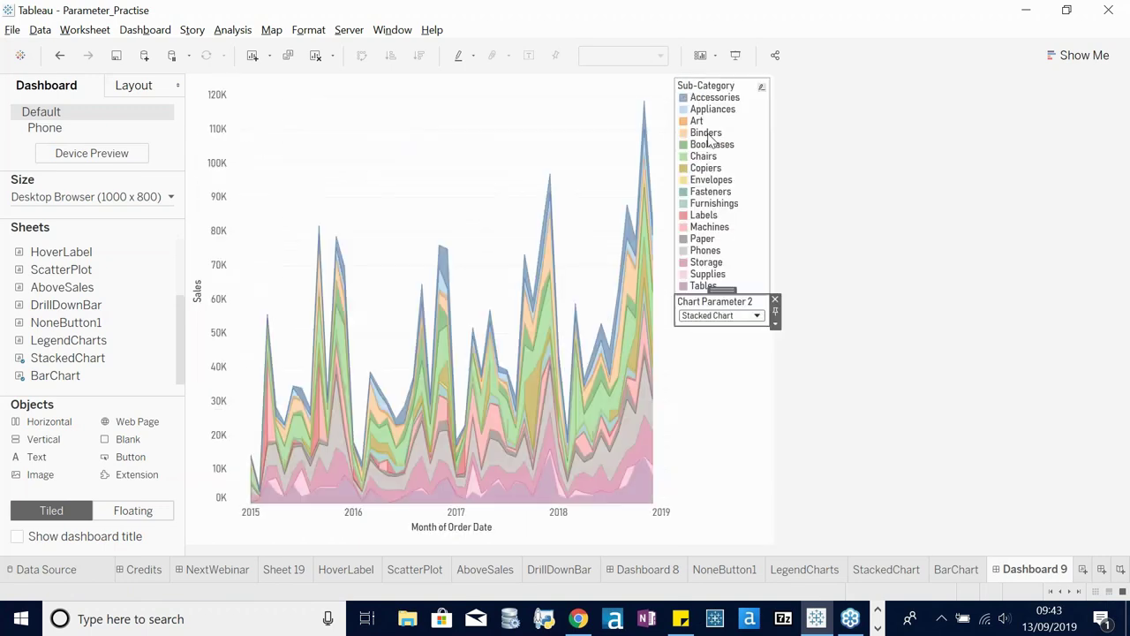
left_click(741, 362)
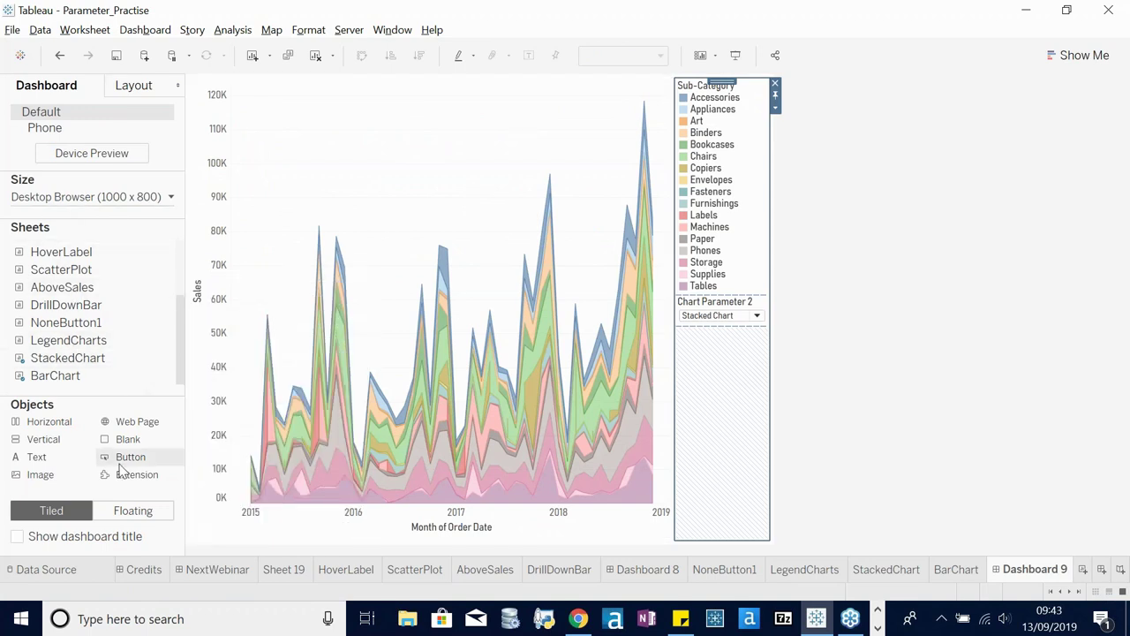
- Add LegendCharts as a floating sheet, hide its title and remove its Chart shape legend
left_click(133, 510)
left_click_drag(167, 335, 556, 325)
right_click(583, 334)
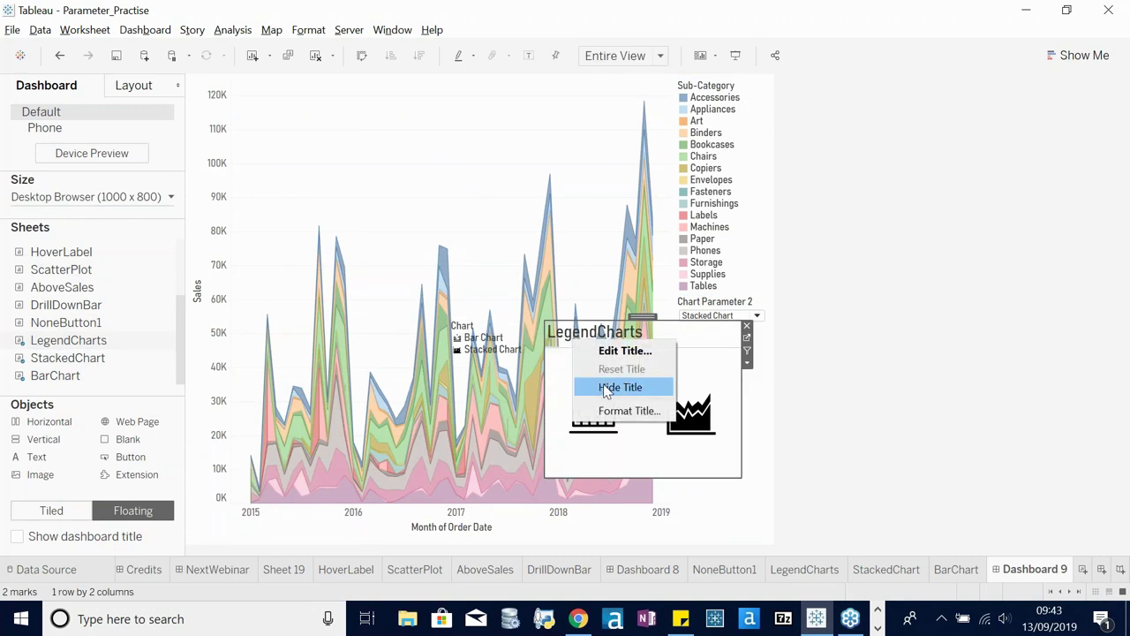
left_click(613, 386)
left_click(476, 338)
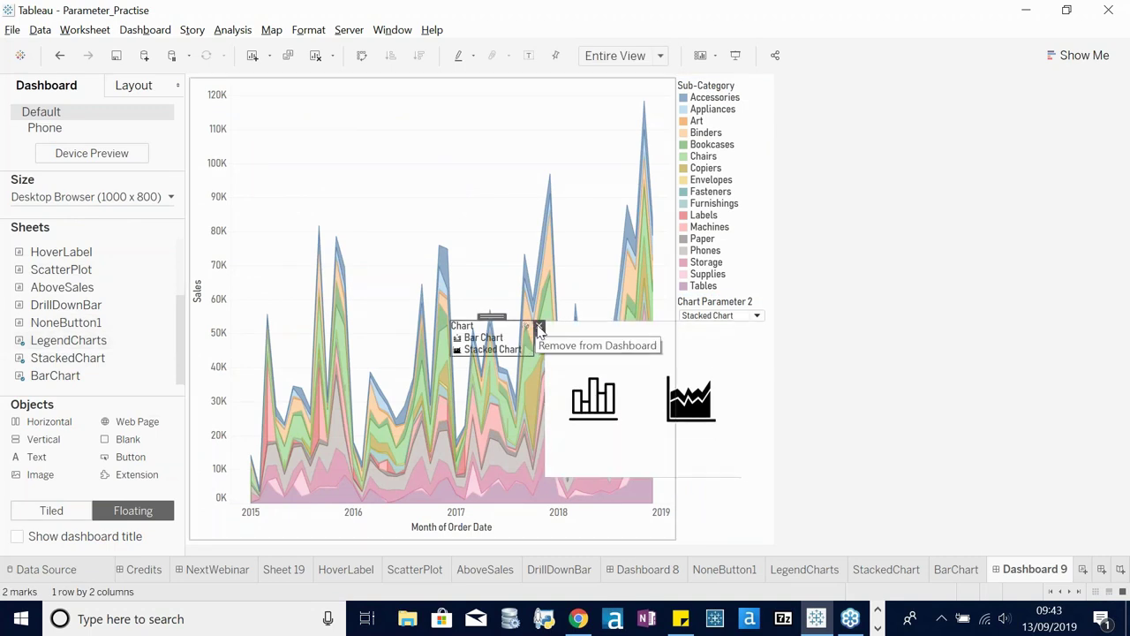
left_click(531, 326)
- Shrink the LegendCharts icon box and position it just below the parameter control
left_click(587, 433)
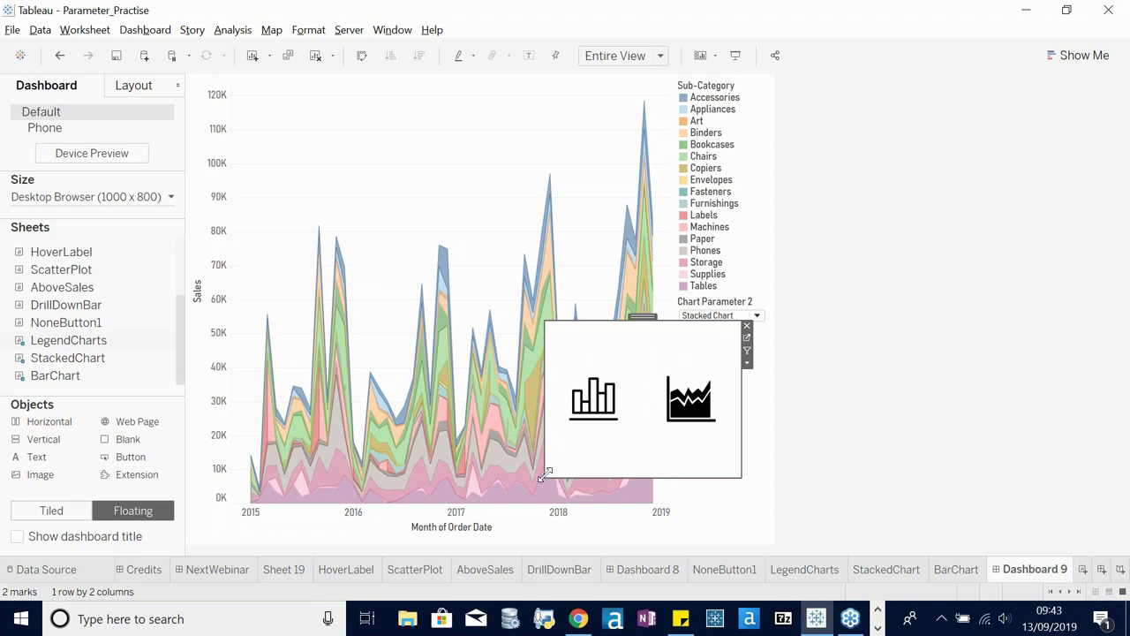
left_click_drag(543, 474, 658, 404)
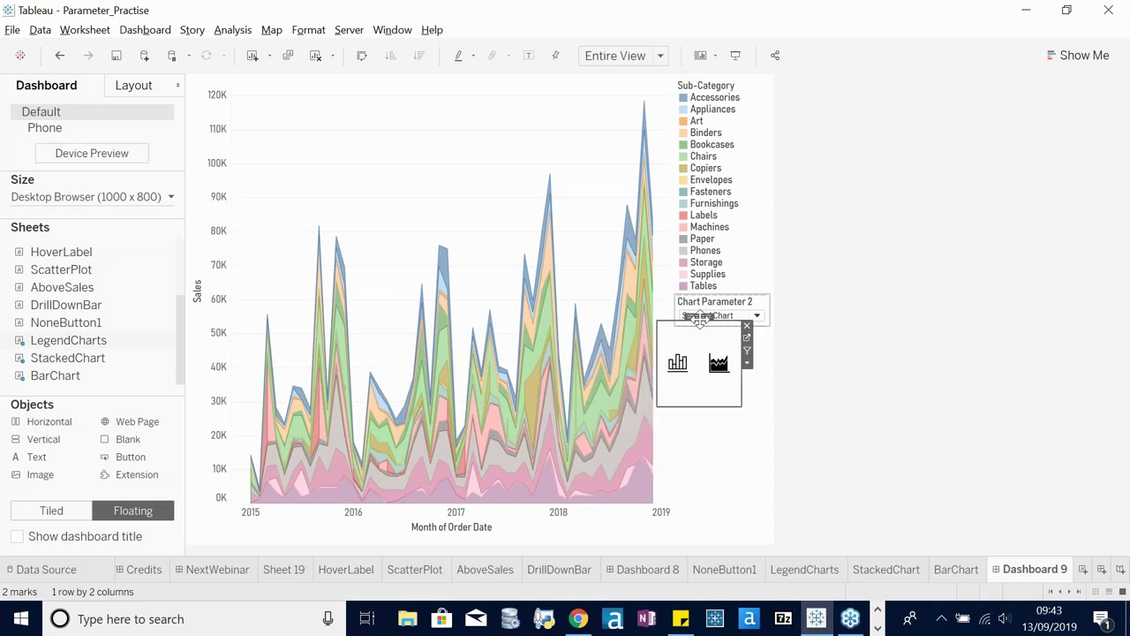
left_click_drag(701, 316, 713, 338)
left_click(719, 454)
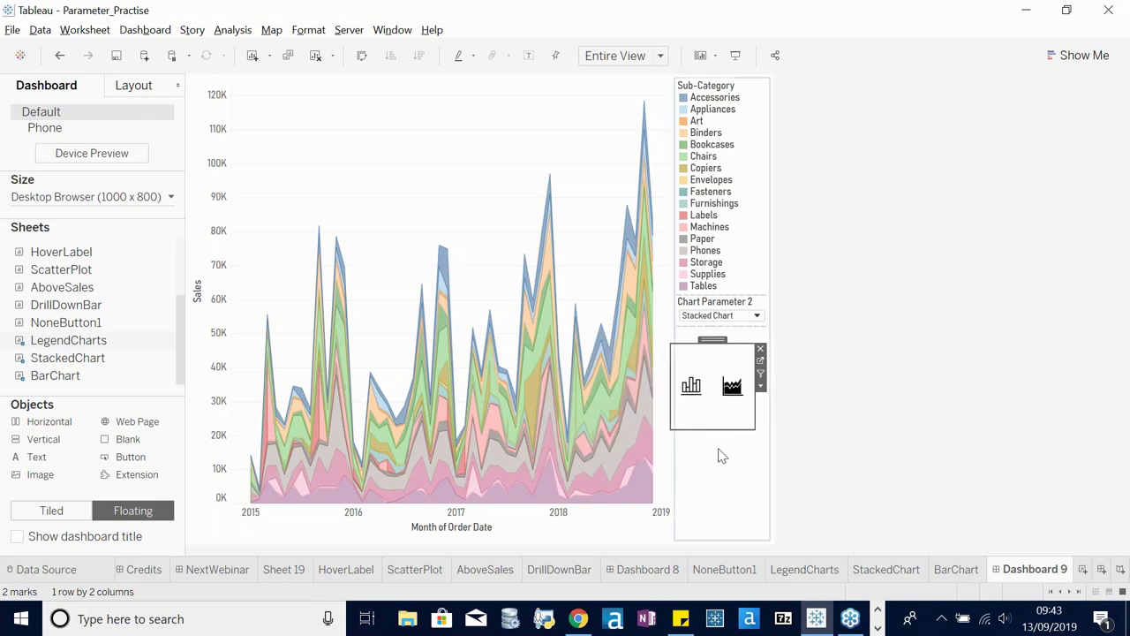
left_click(714, 358)
left_click_drag(712, 338, 722, 338)
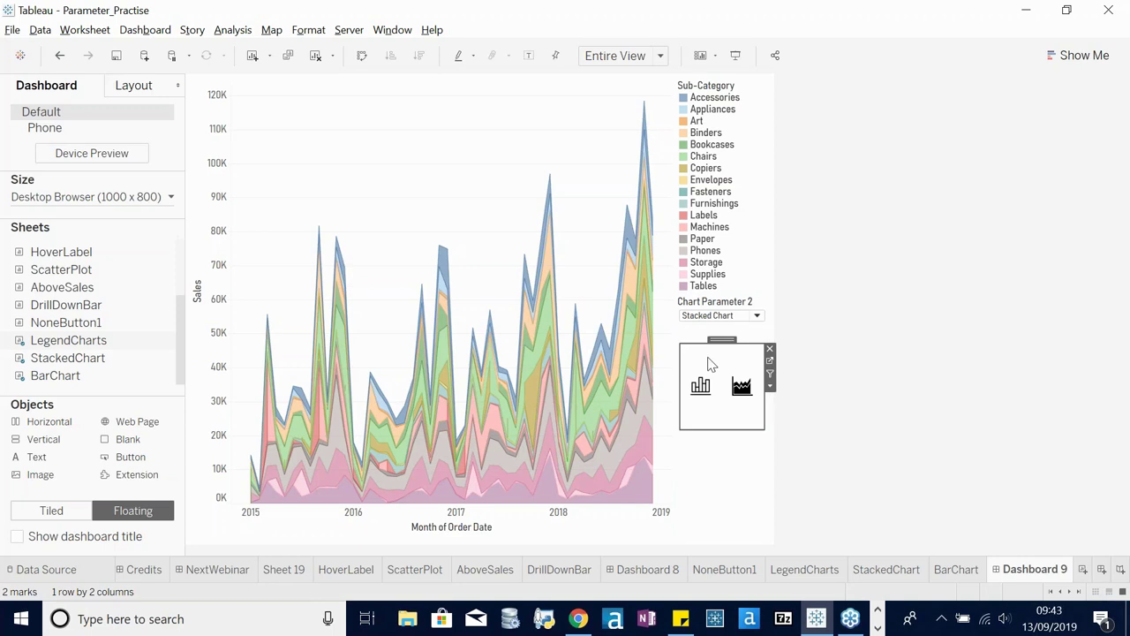
left_click(711, 364)
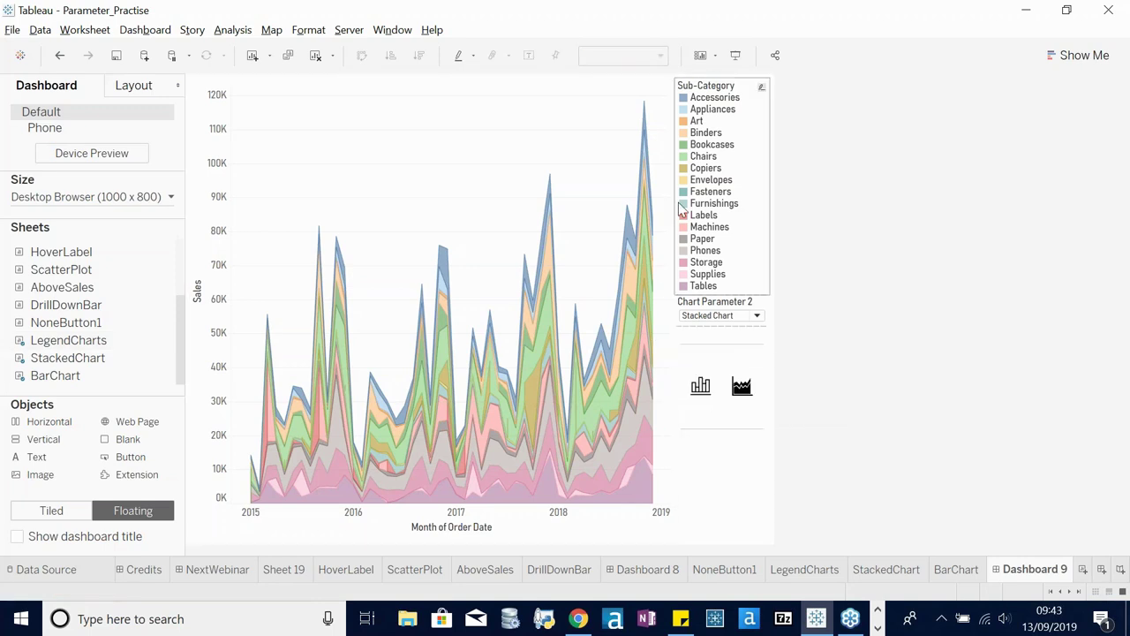
- Start a new Change Parameter dashboard action, unticking BarChart and StackedChart as source sheets
left_click(159, 31)
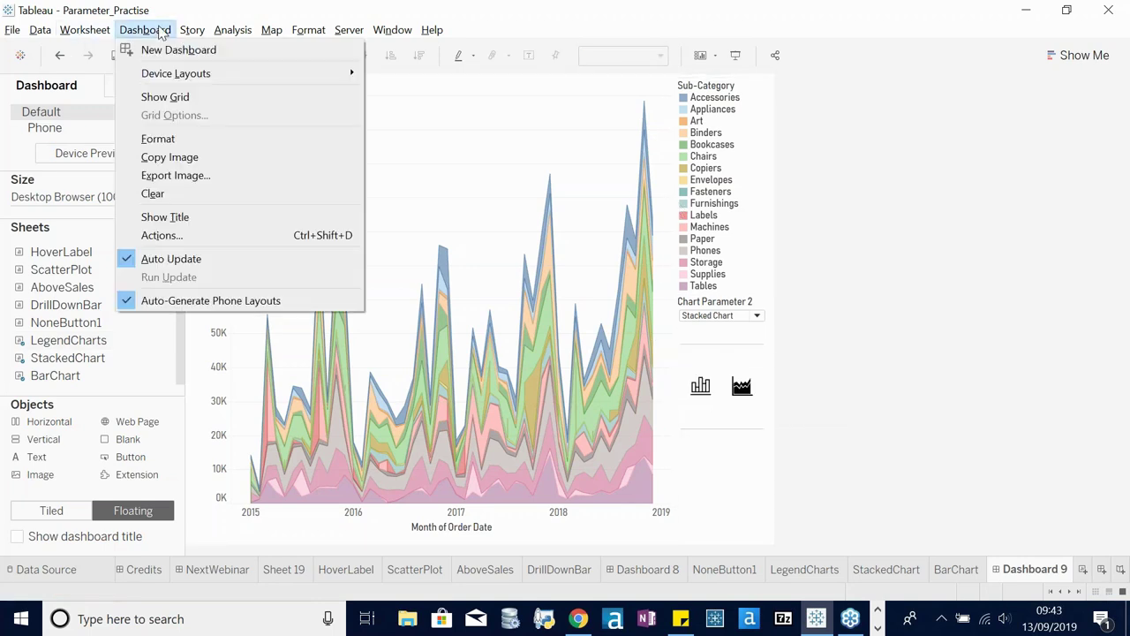
left_click(162, 235)
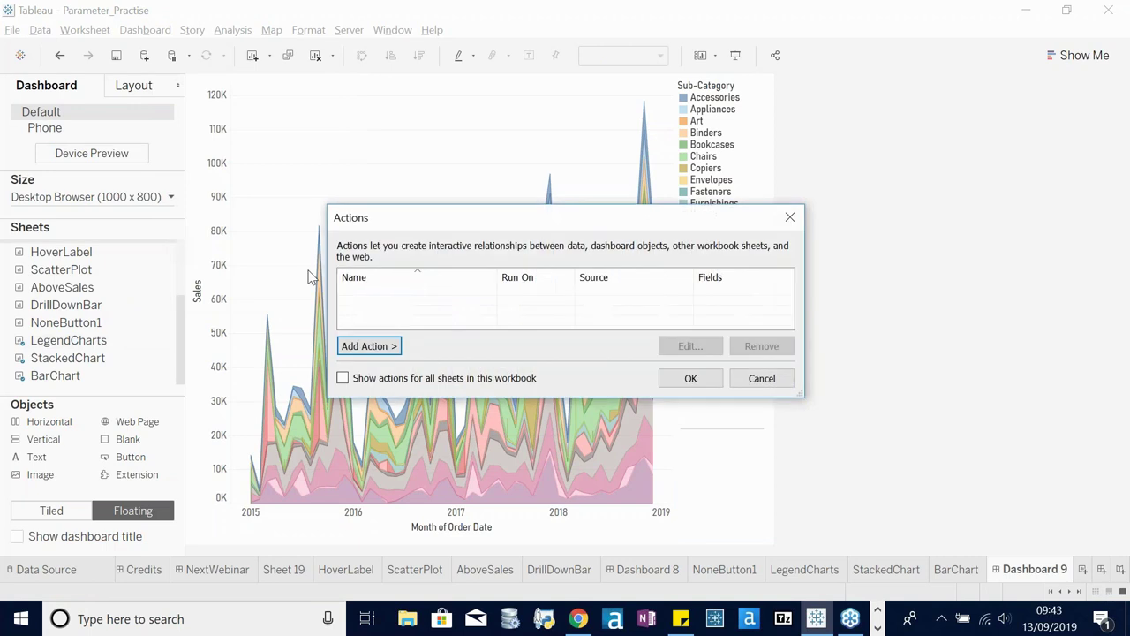
left_click(369, 346)
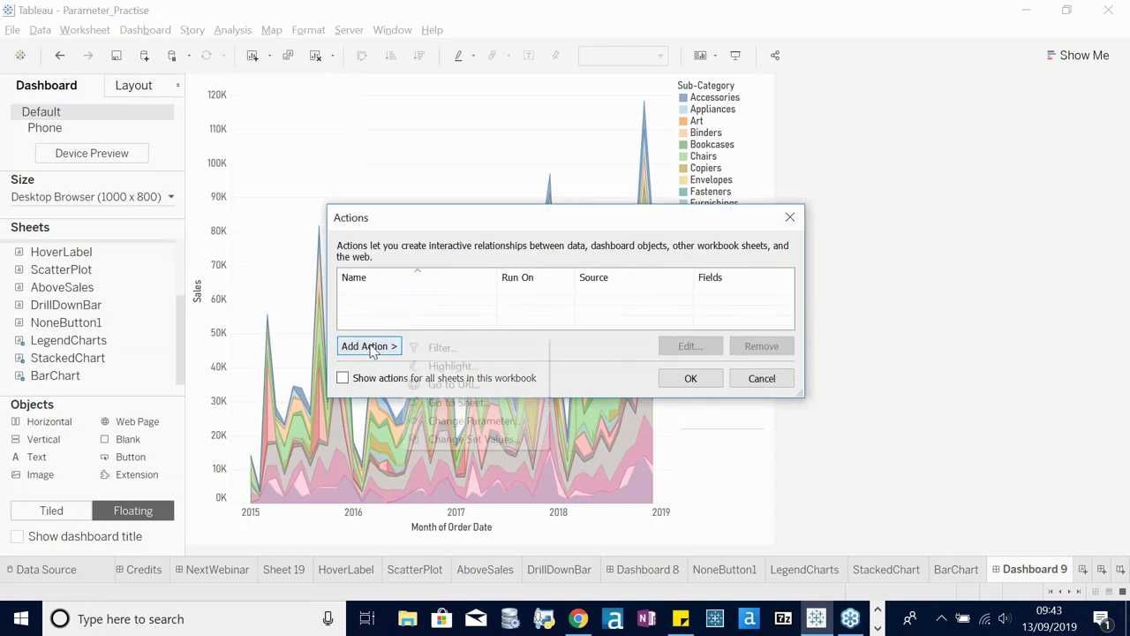
left_click(465, 419)
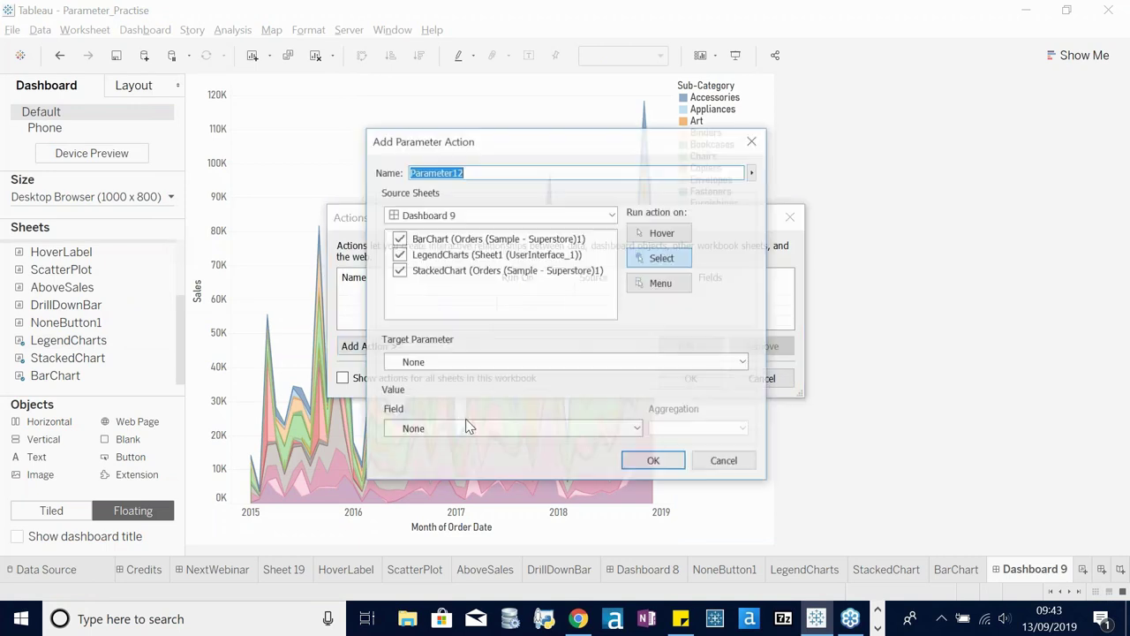
left_click(398, 238)
left_click(398, 270)
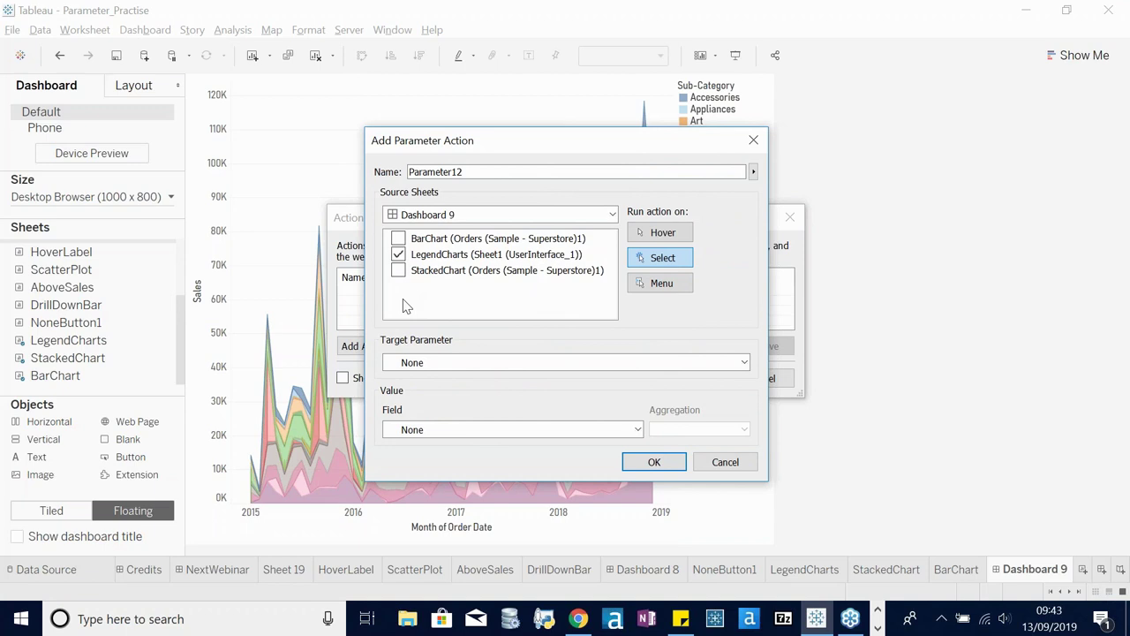
- Target Chart Parameter 2 with the Chart field, save the action, and test the bar icon
left_click(415, 369)
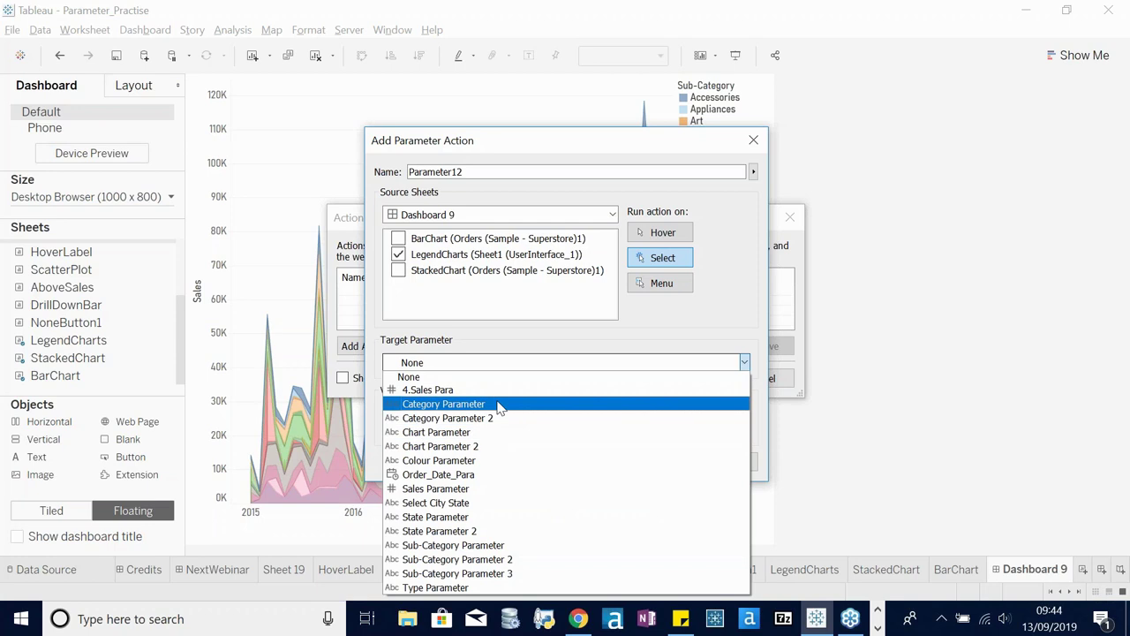
left_click(463, 445)
left_click(462, 436)
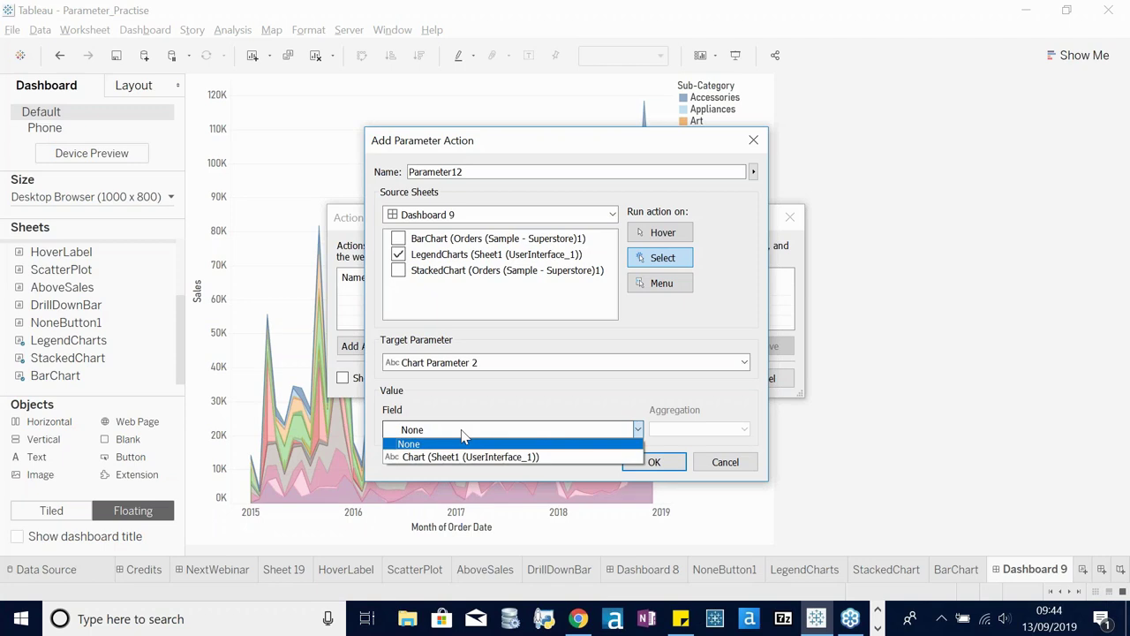
left_click(450, 457)
left_click(653, 461)
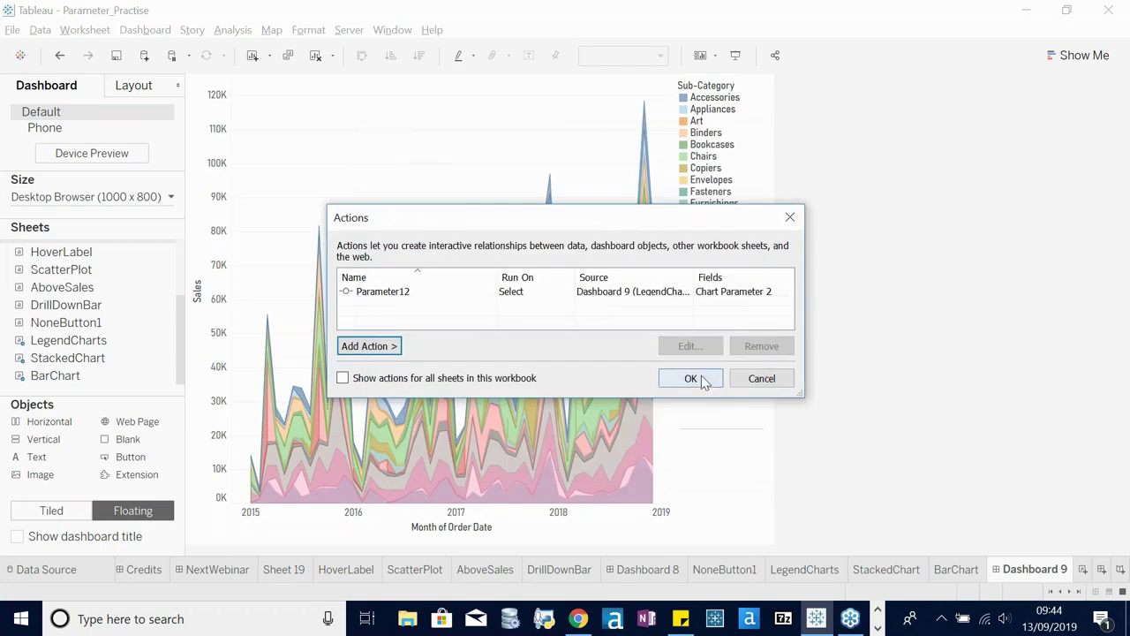
left_click(691, 378)
left_click(699, 385)
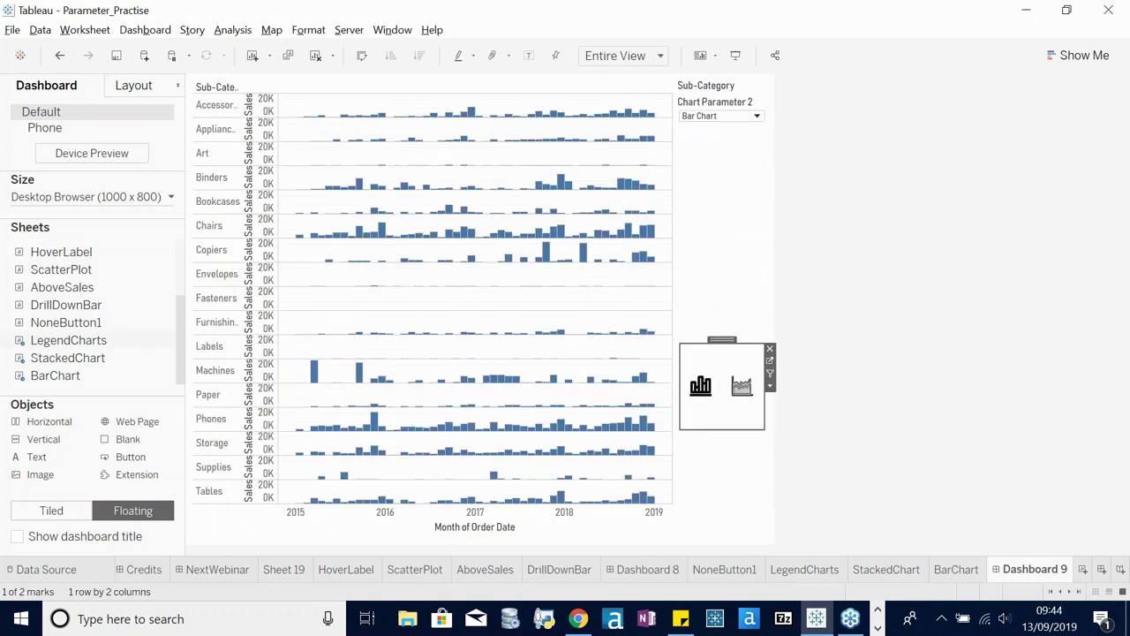
- Pick the stacked-chart icon, then open the Parameter12 action for editing
left_click(742, 386)
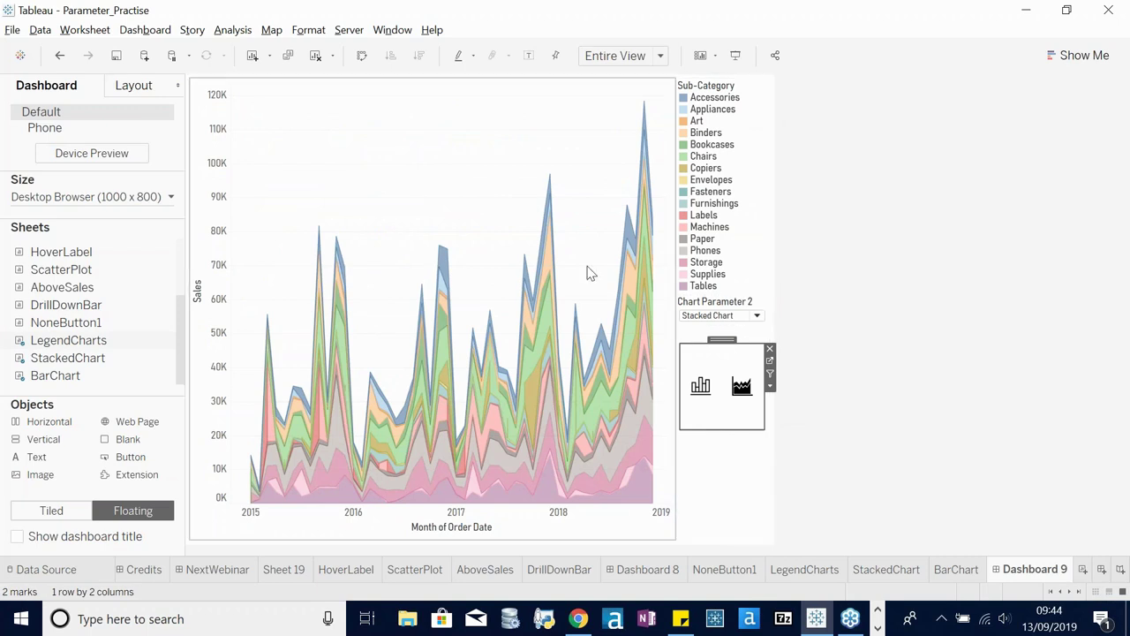
left_click(95, 32)
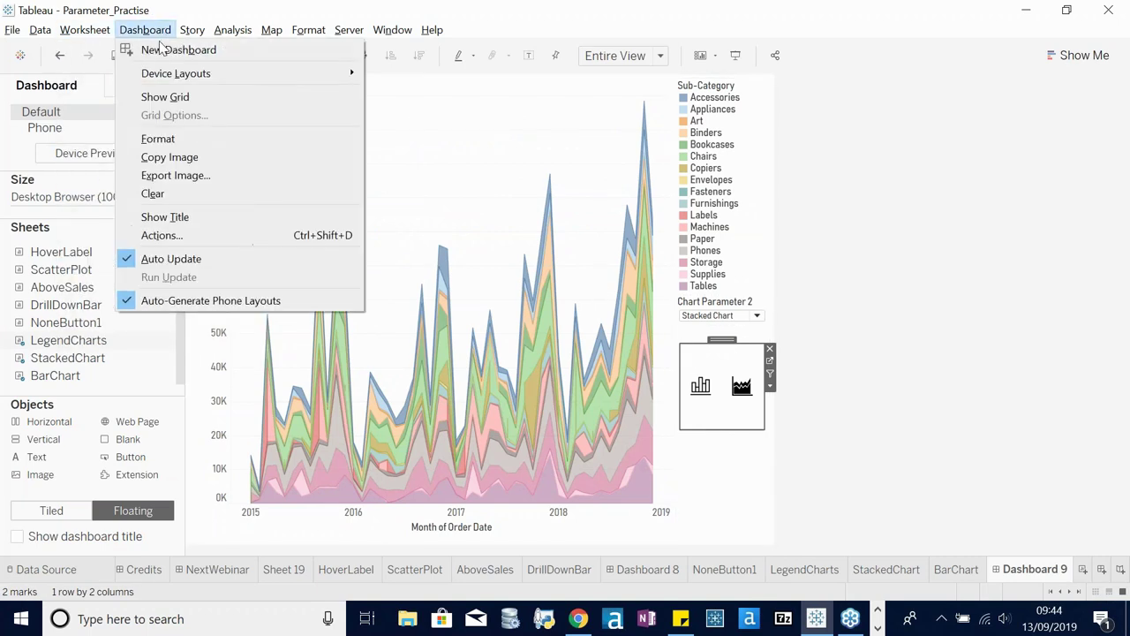
left_click(189, 238)
left_click(405, 297)
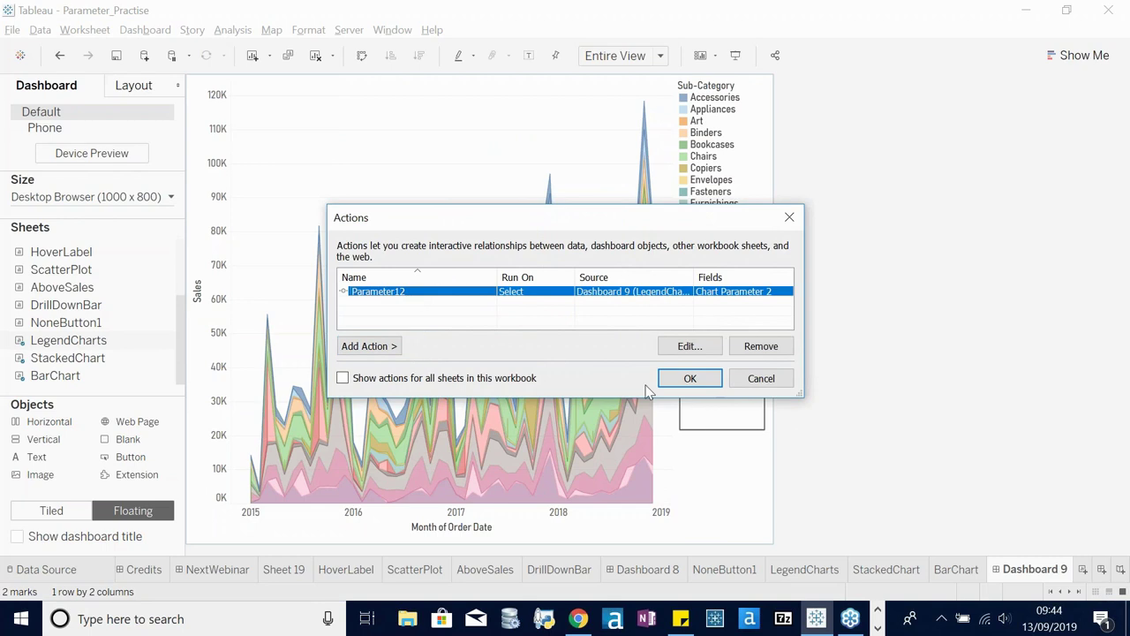
left_click(688, 346)
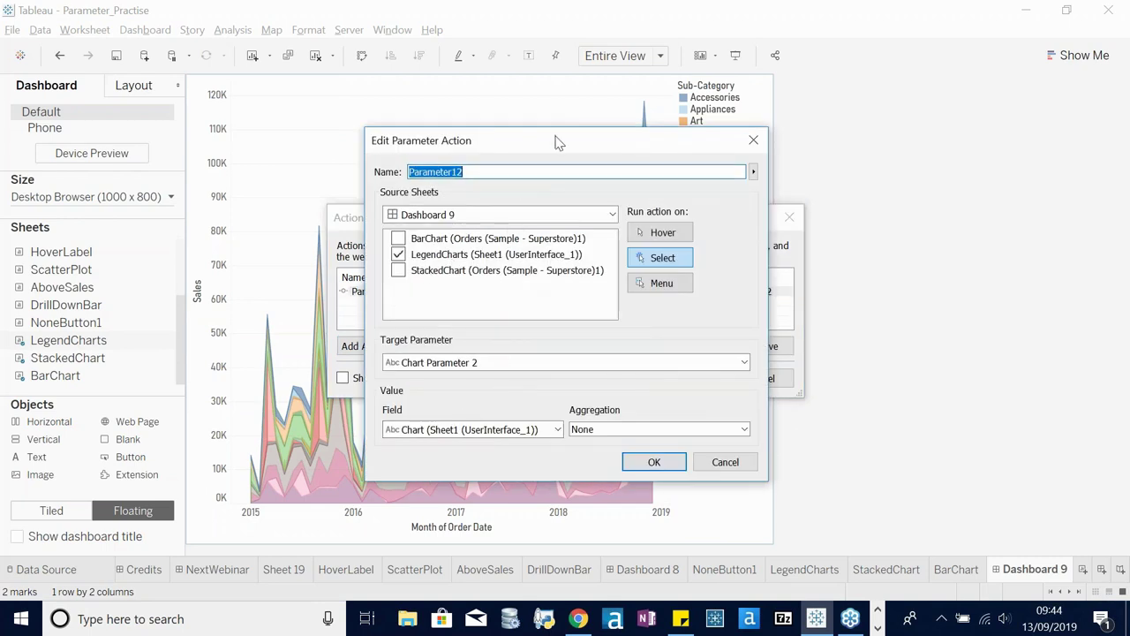
left_click_drag(557, 141, 371, 154)
- Leave Parameter12 with source LegendCharts and target Chart Parameter 2, and close the dialogs
left_click(211, 267)
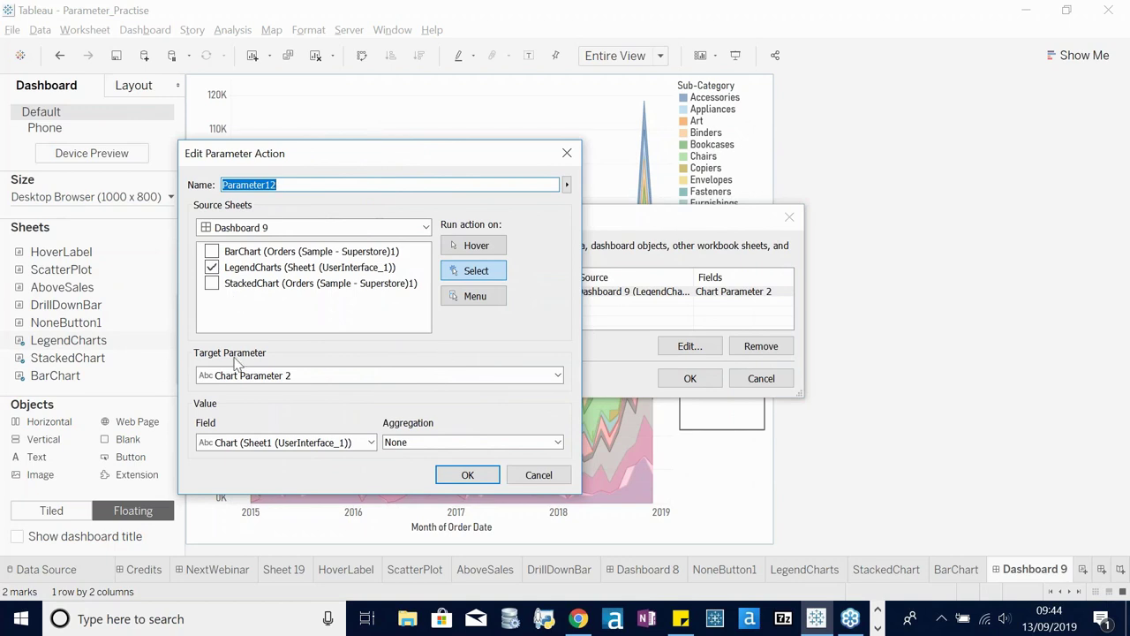
left_click(270, 380)
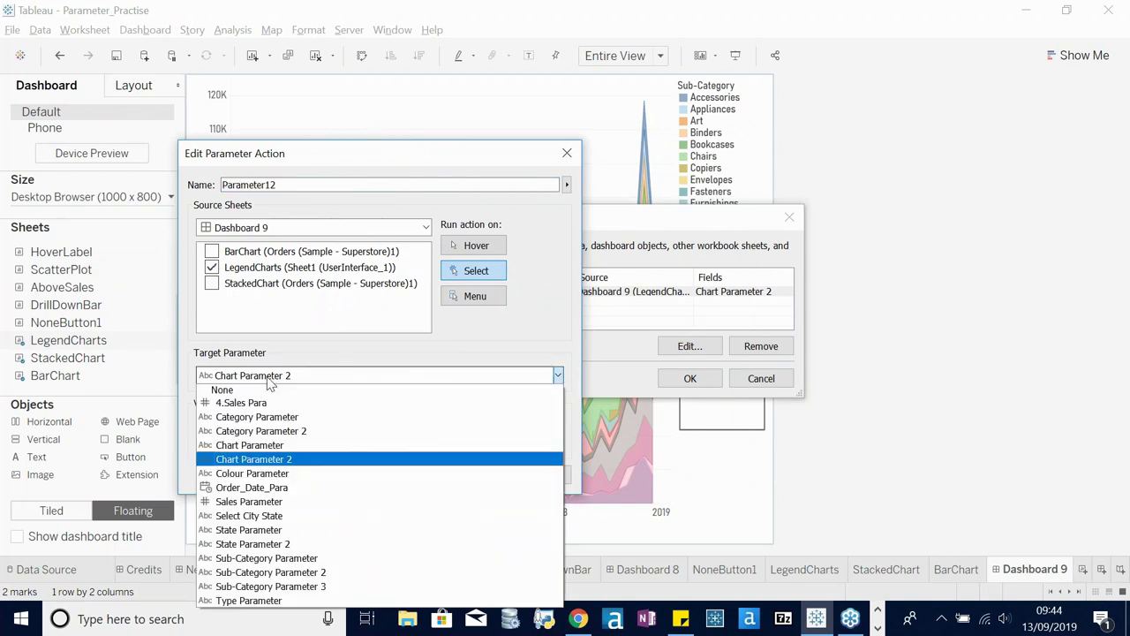
left_click(272, 374)
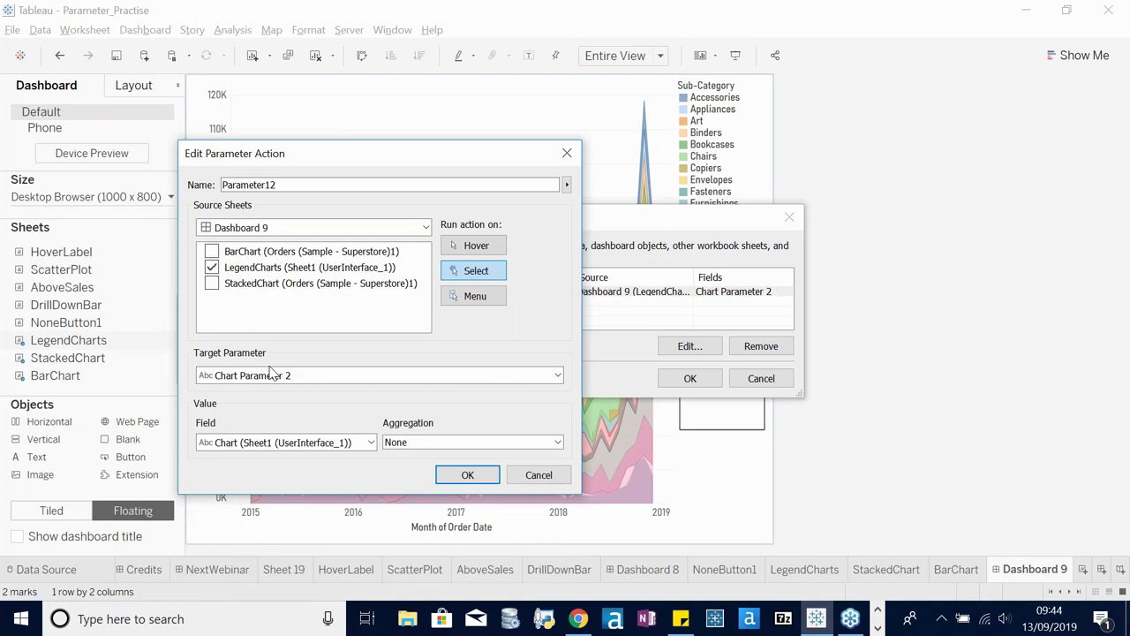
left_click(256, 375)
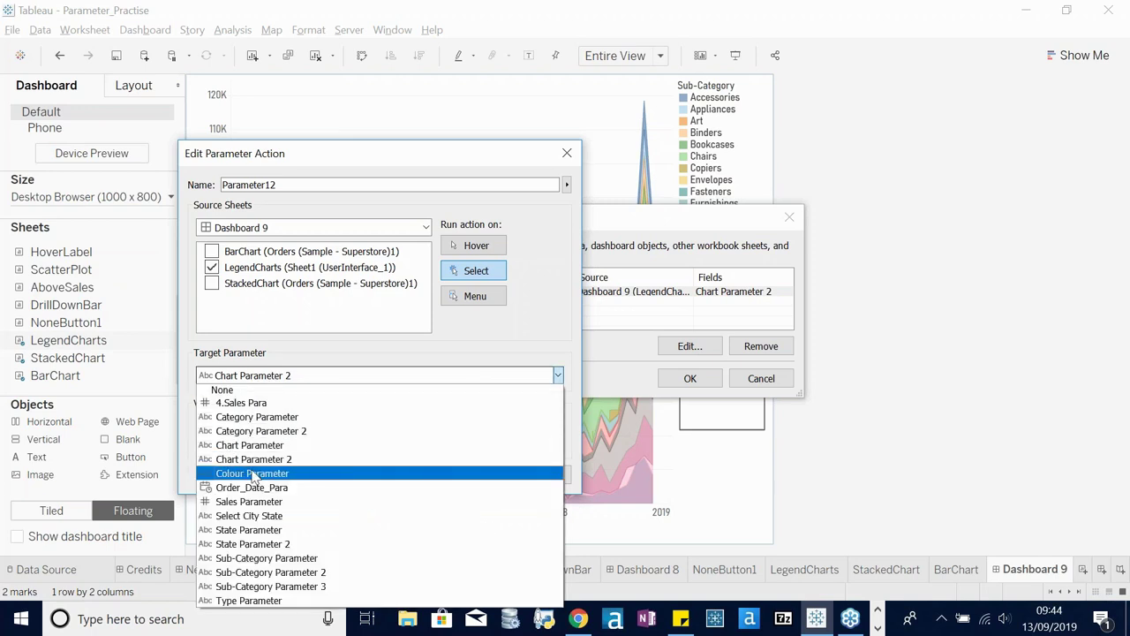
left_click(256, 461)
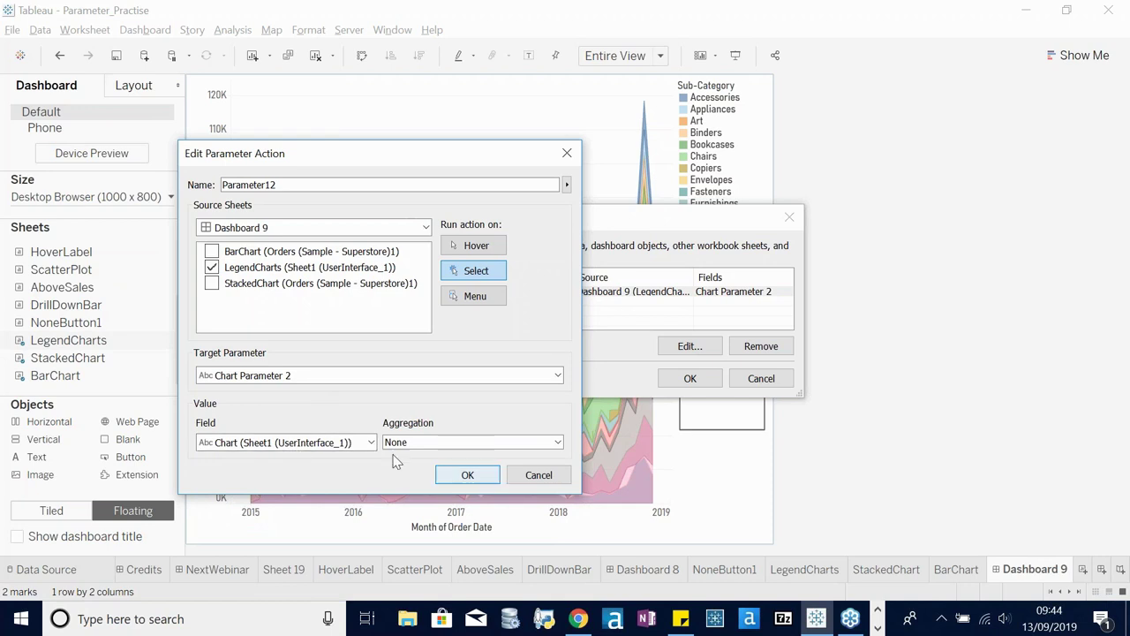
left_click(485, 479)
left_click(687, 377)
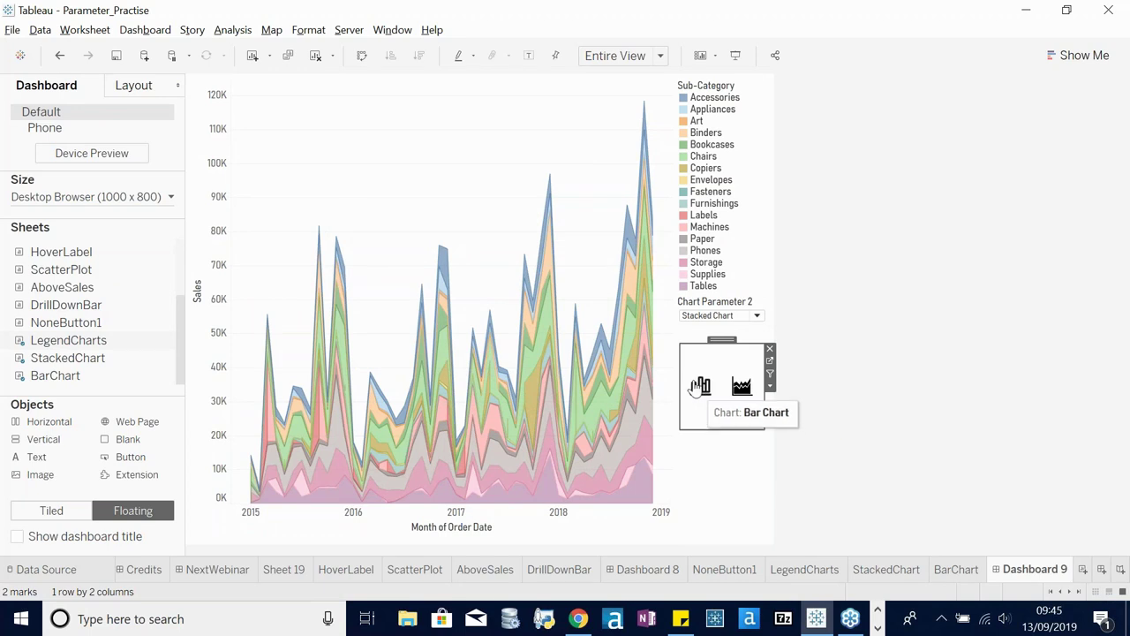
left_click(705, 370)
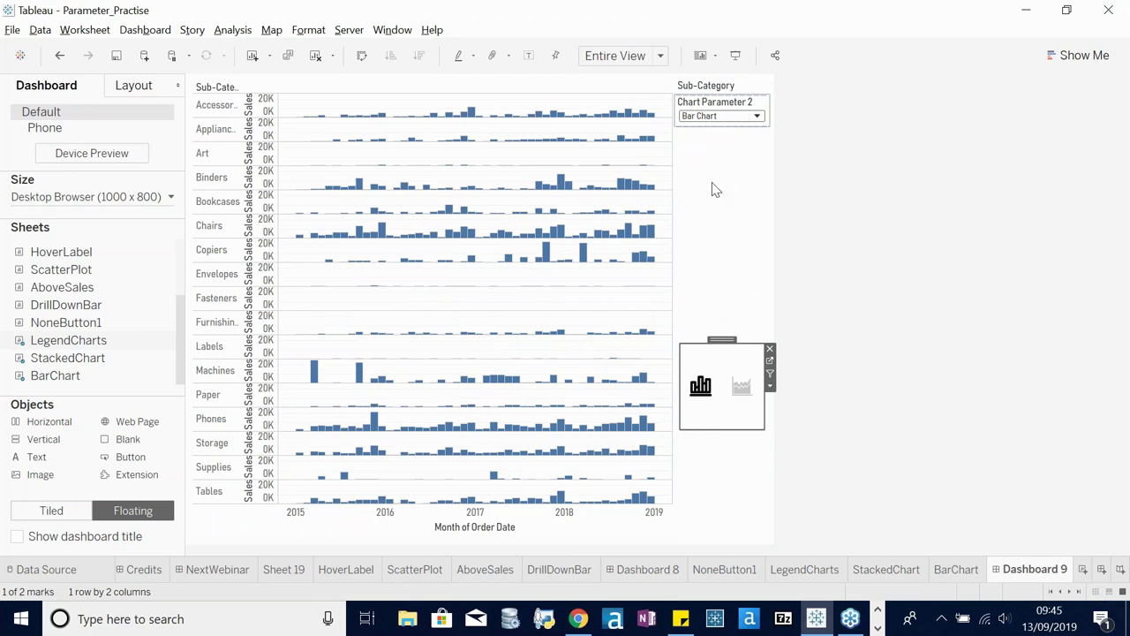
left_click(744, 385)
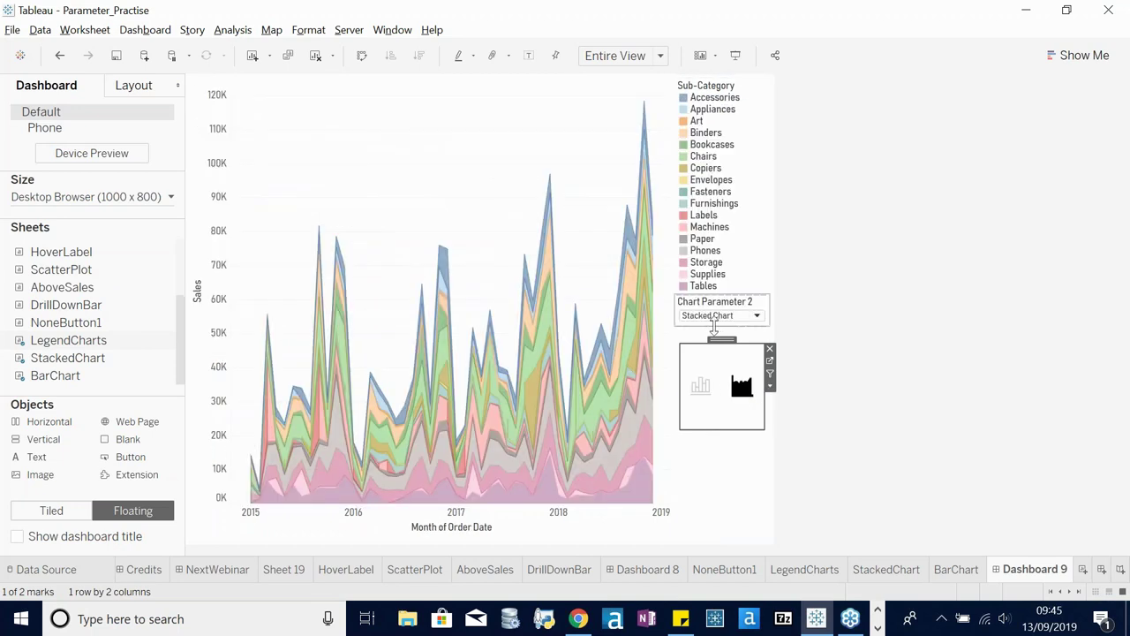
left_click(713, 468)
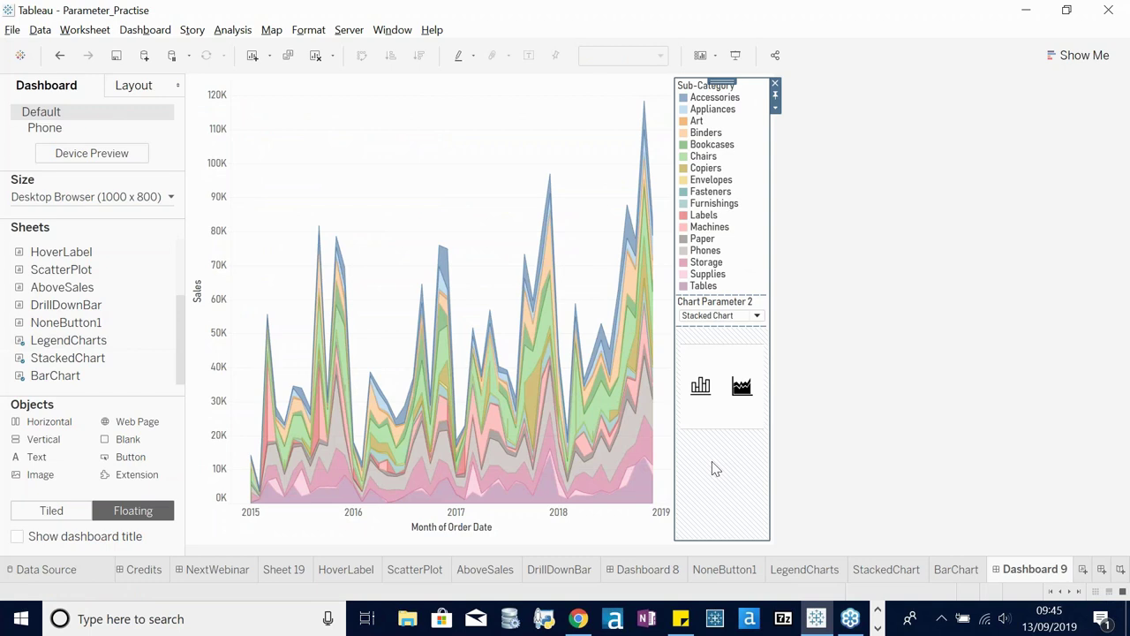
mouse_move(644, 128)
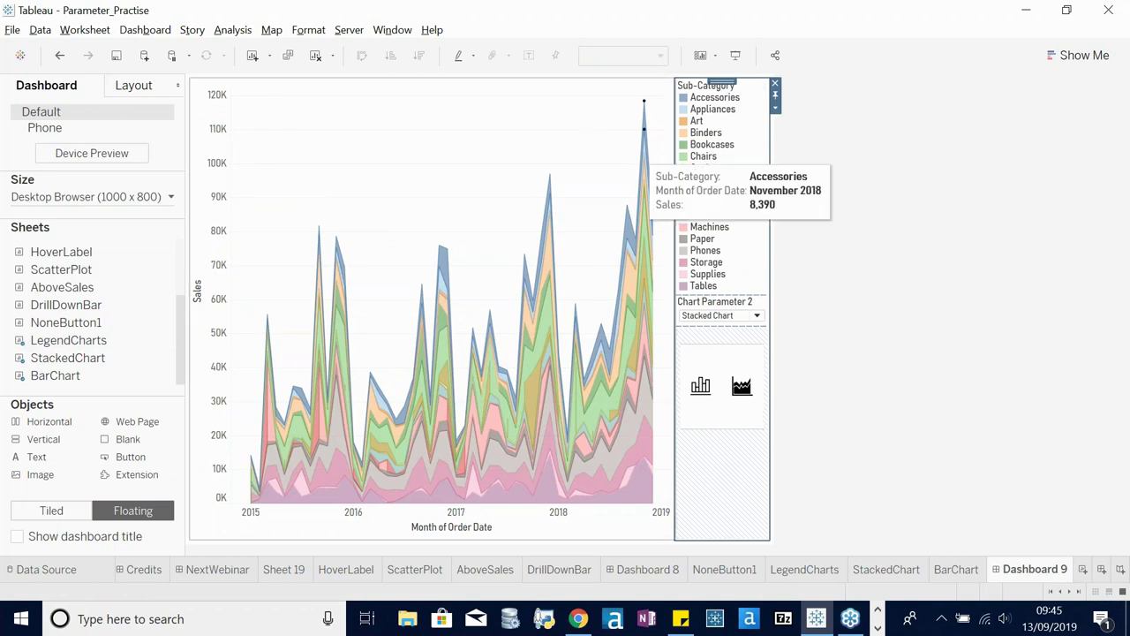
left_click(532, 136)
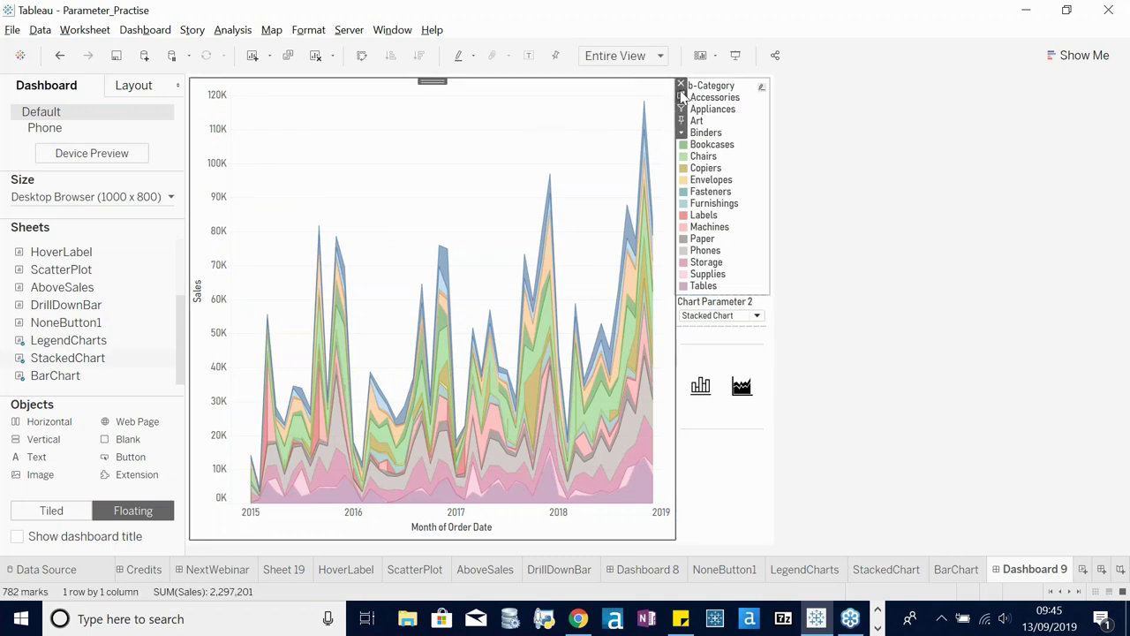
left_click(681, 97)
left_click(307, 167)
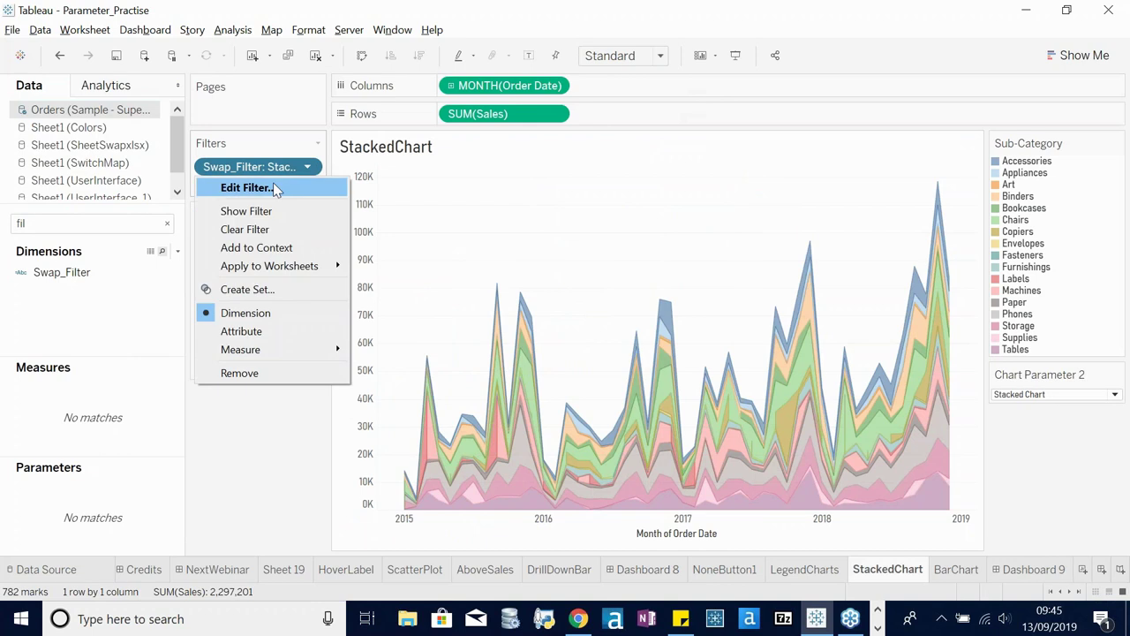
left_click(275, 188)
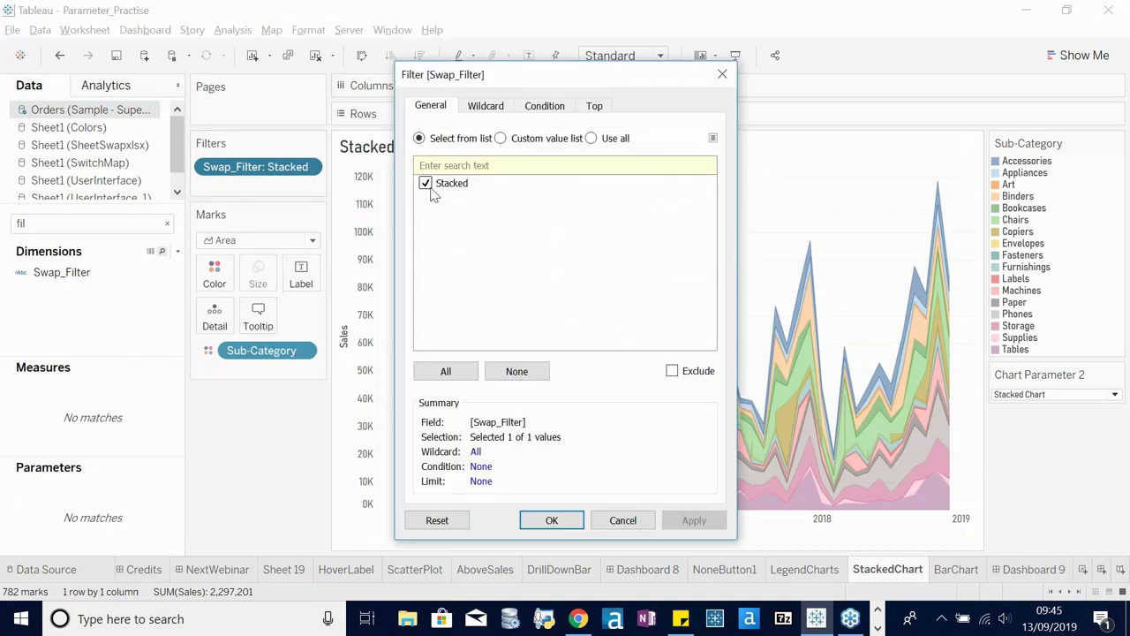
left_click(569, 519)
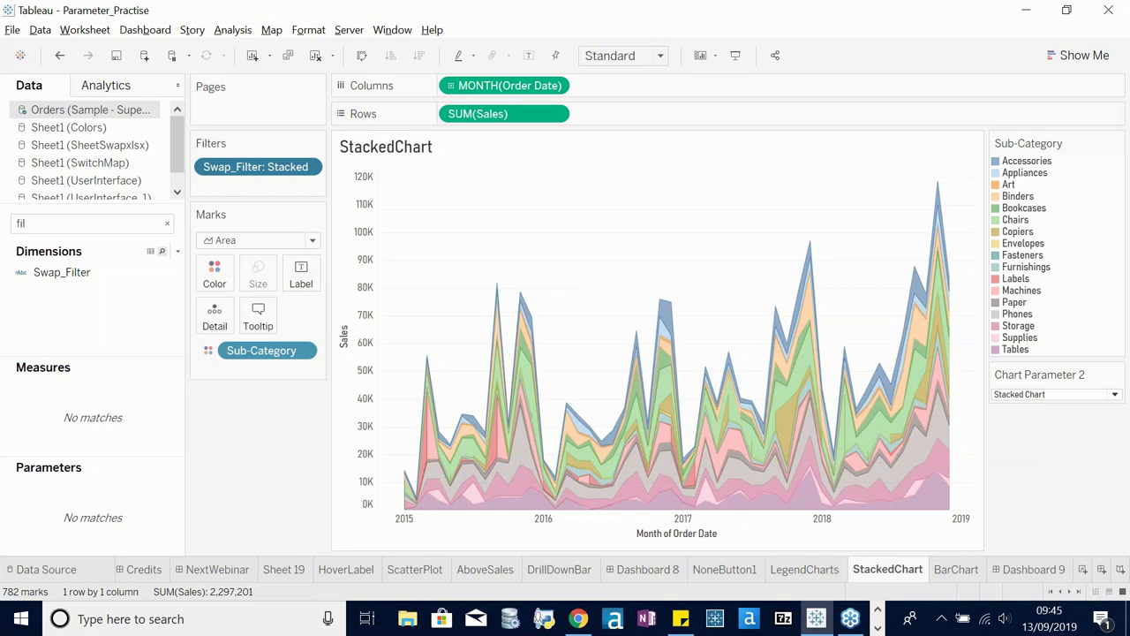
left_click(958, 569)
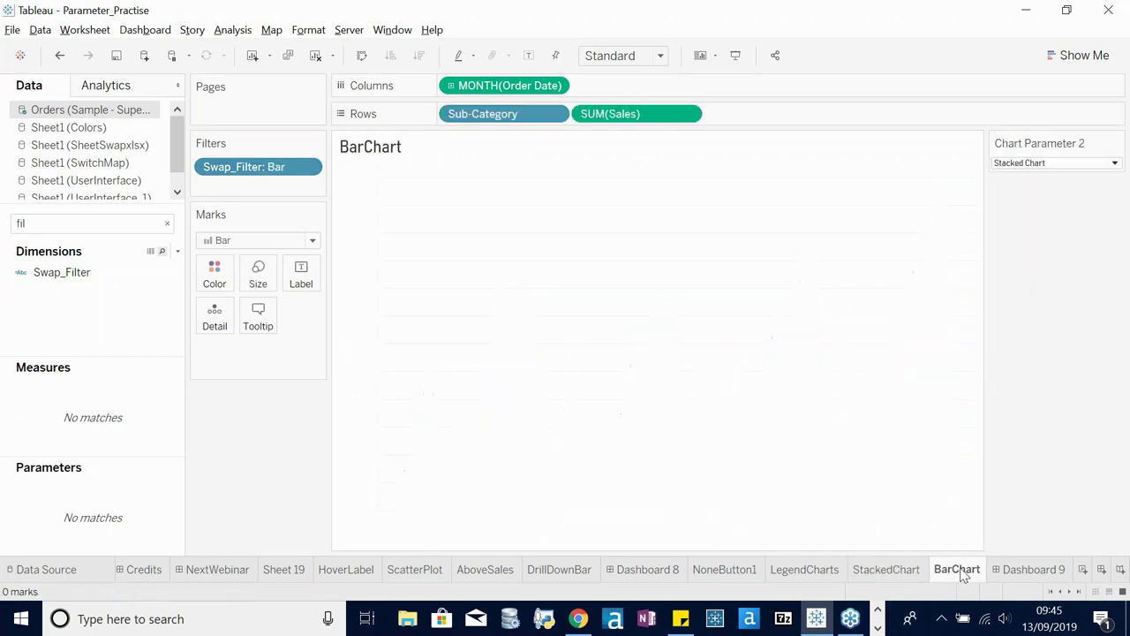
left_click(311, 167)
left_click(280, 186)
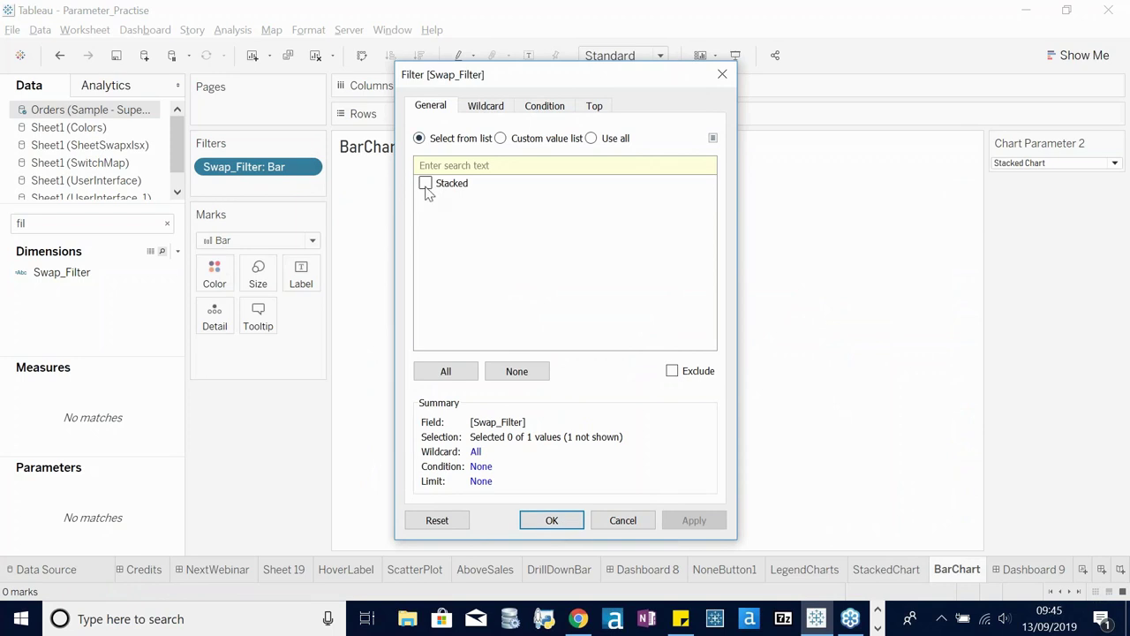
left_click(623, 526)
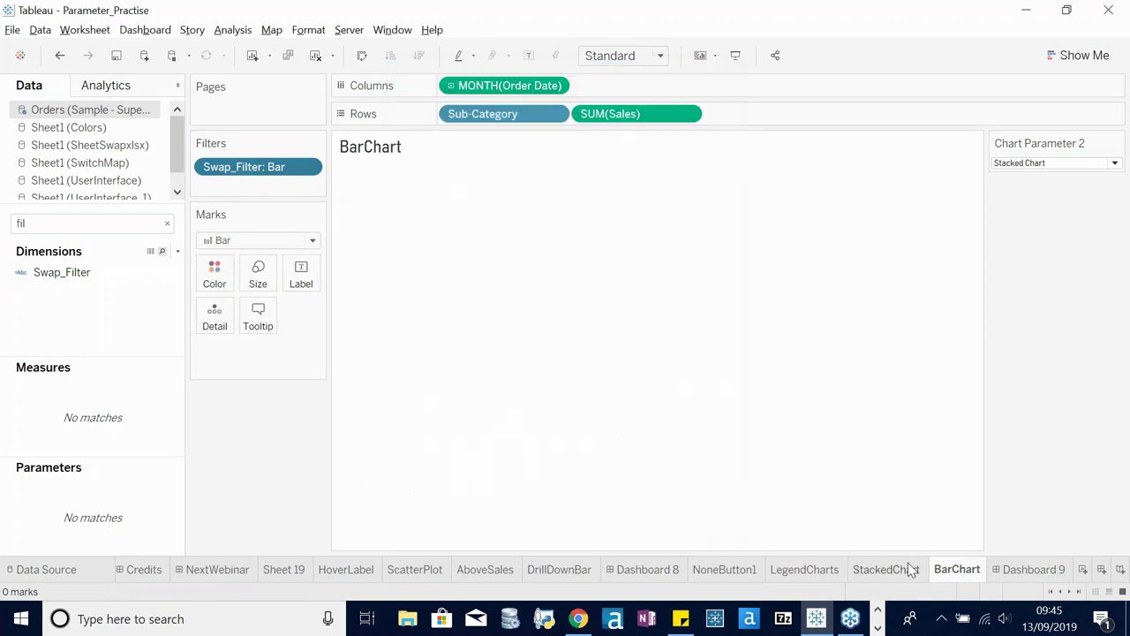
left_click(1042, 569)
- Switch Dashboard 9 to the bar chart, then go to the 7.ColourPicker dashboard tab
left_click(700, 386)
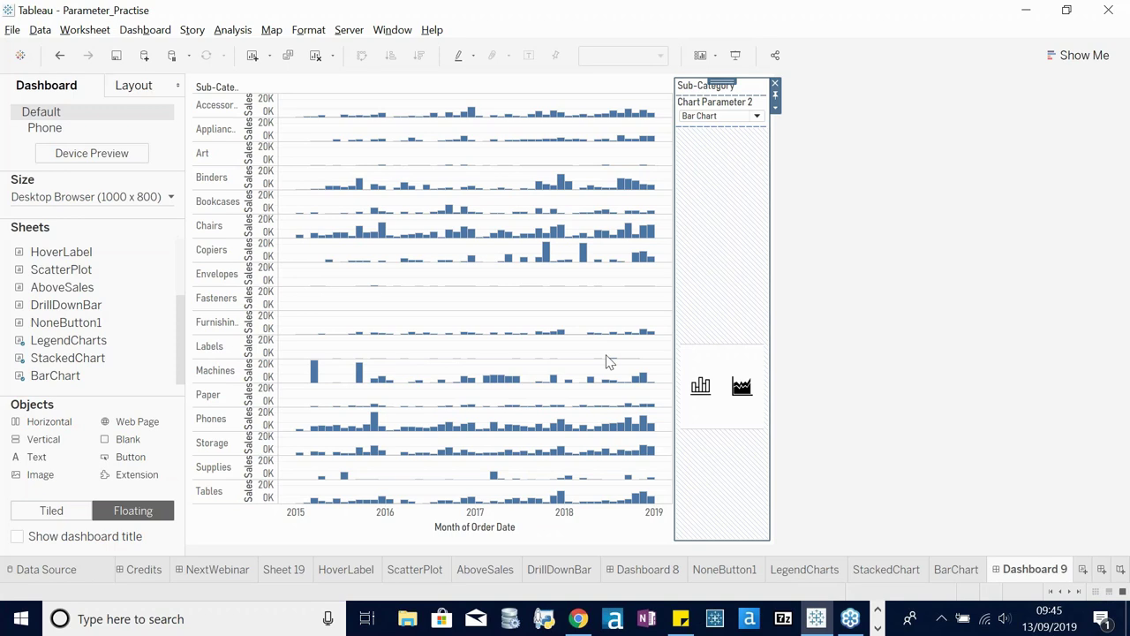
left_click(1059, 591)
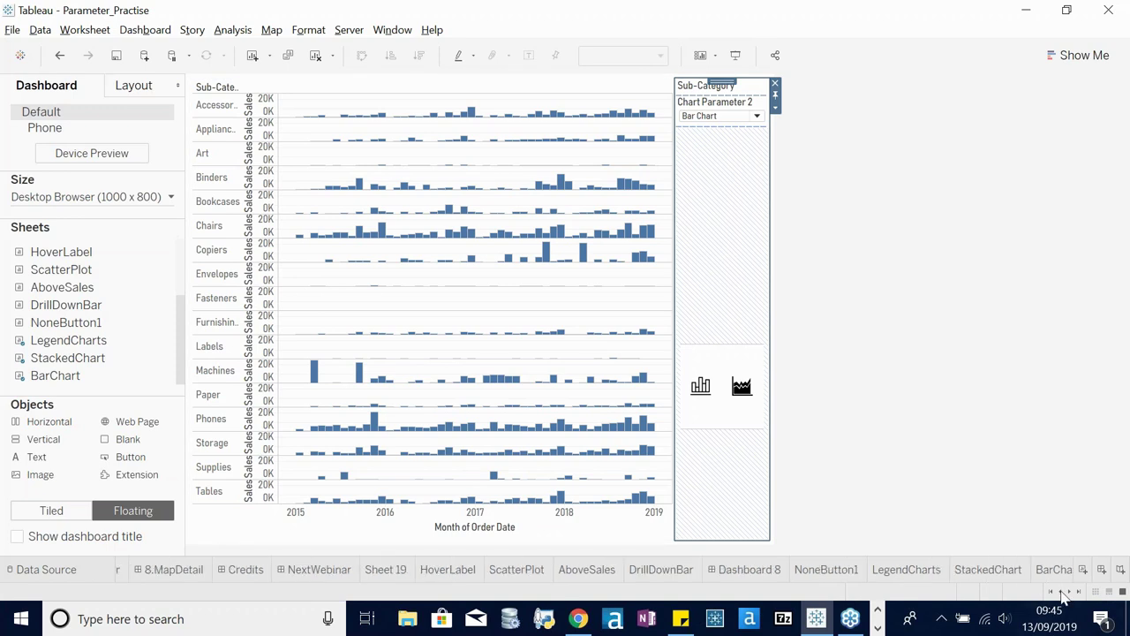
left_click(1060, 591)
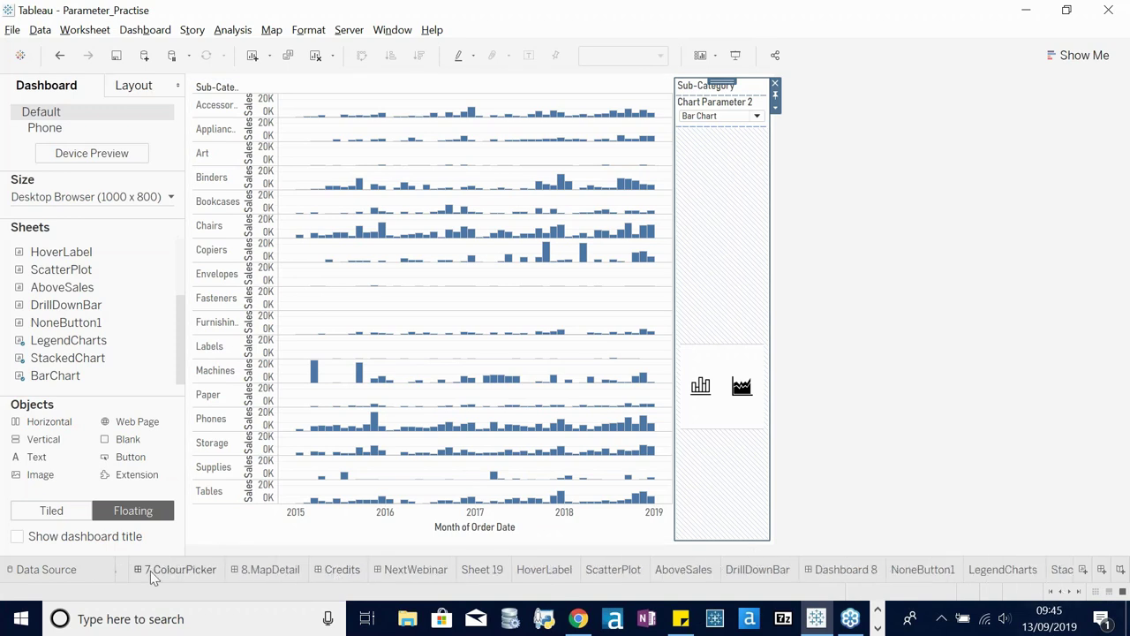
mouse_move(168, 574)
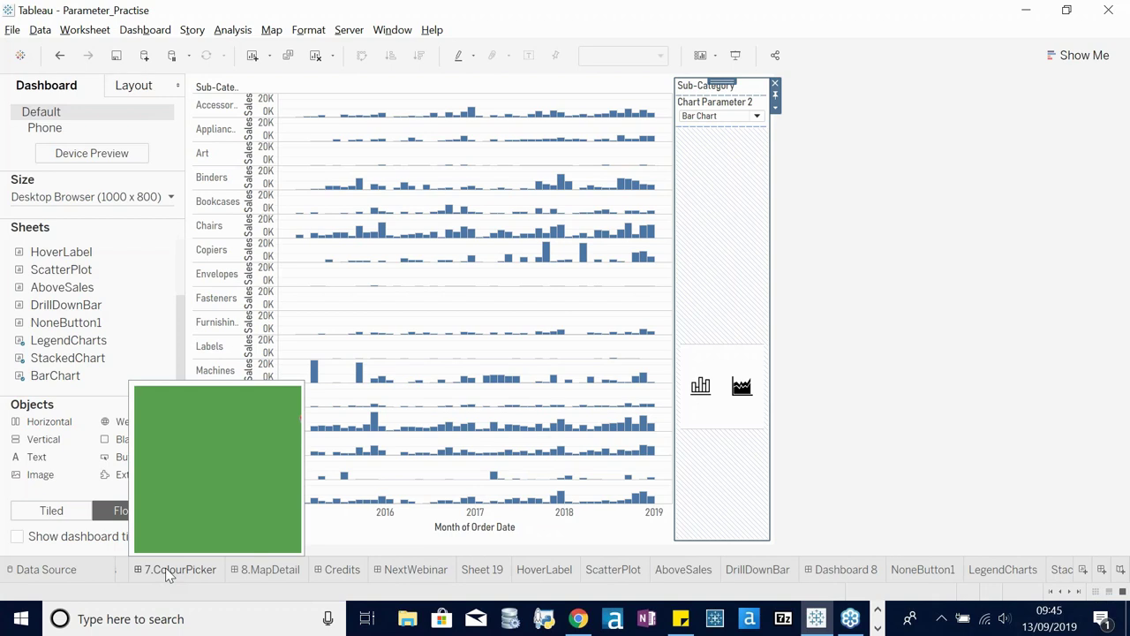
left_click(167, 570)
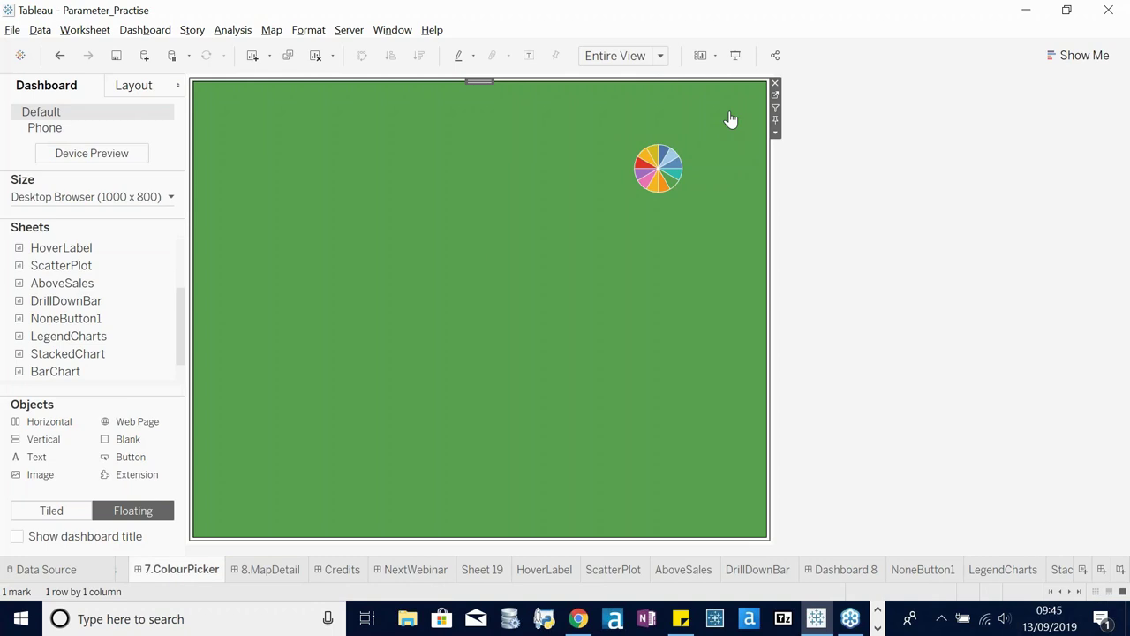
- Cycle the background through blues, teal, green, pink, purple and orange via colour-wheel slices
left_click(664, 157)
left_click(671, 164)
left_click(670, 175)
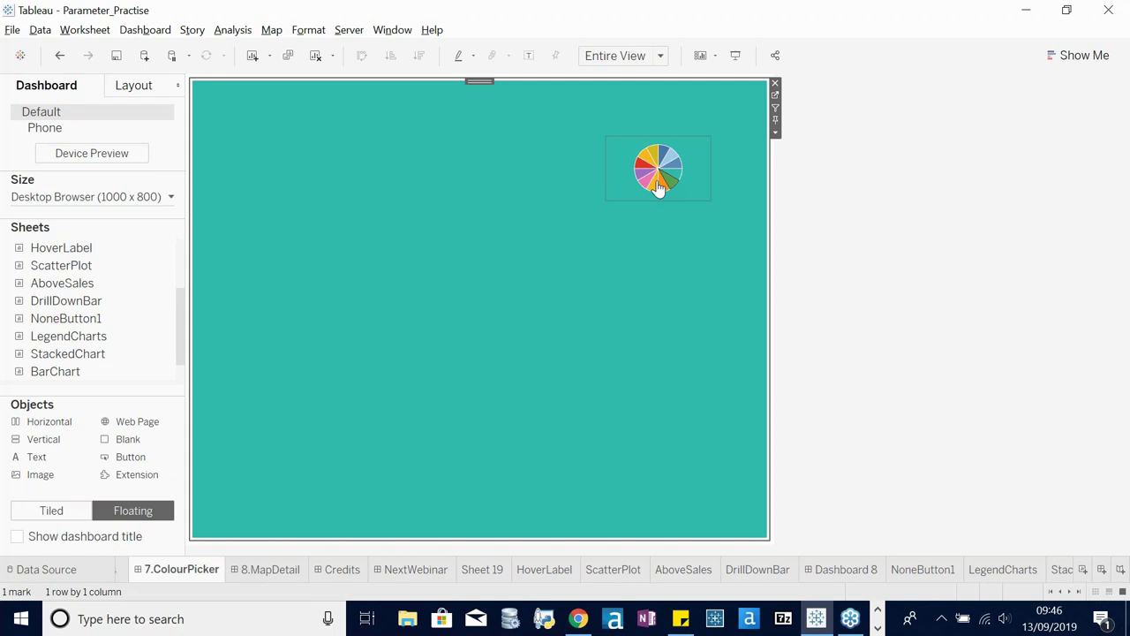
left_click(654, 183)
left_click(648, 177)
left_click(645, 176)
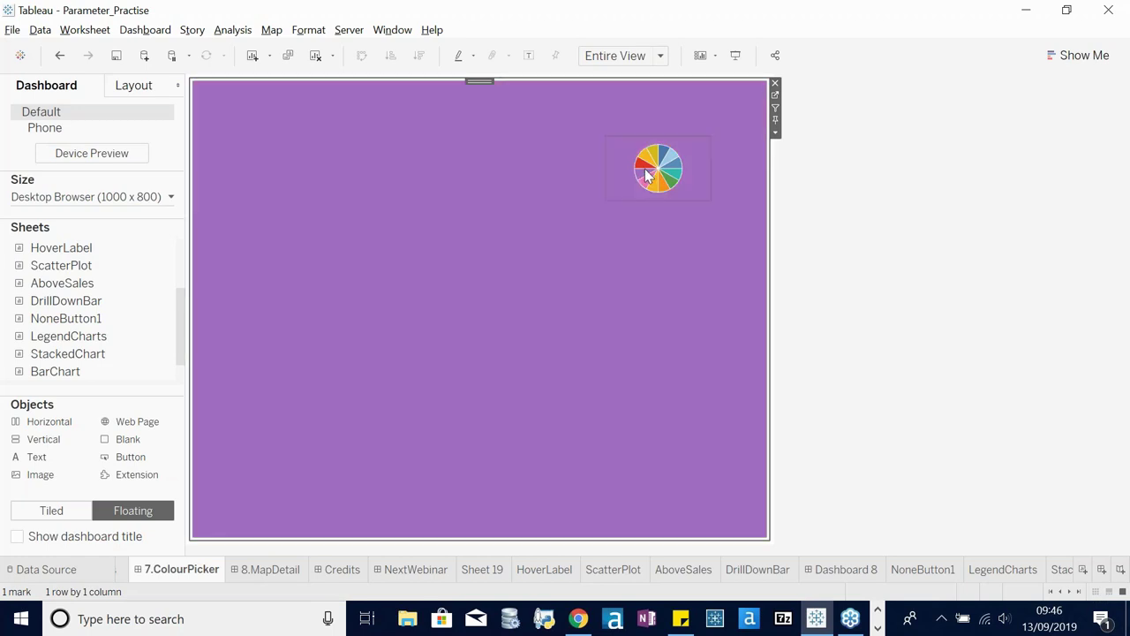
left_click(649, 185)
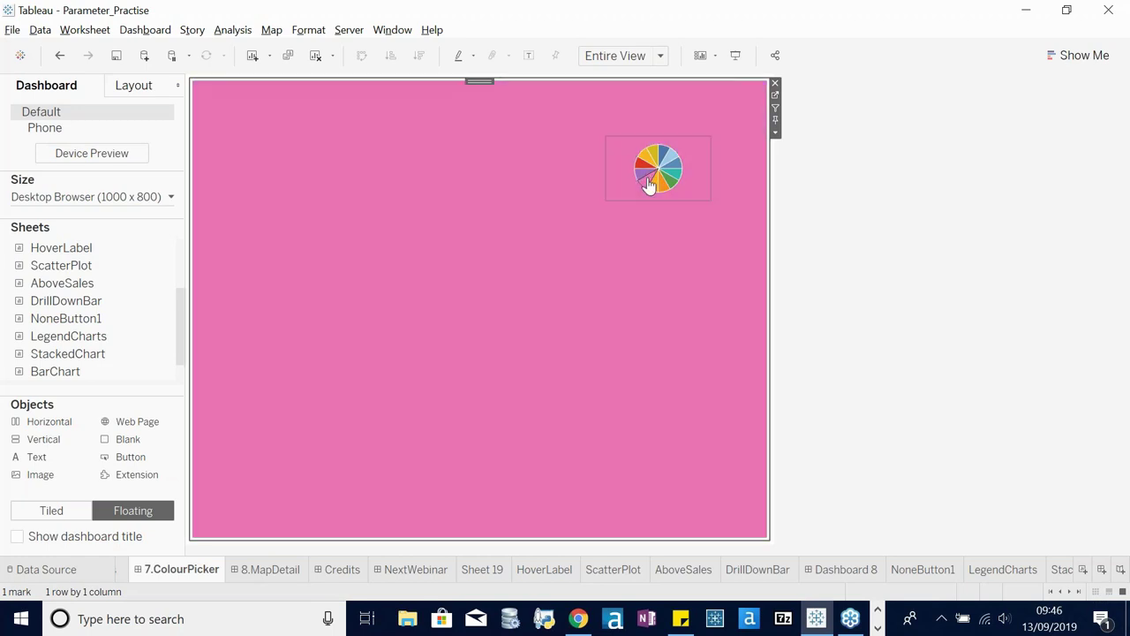
left_click(655, 188)
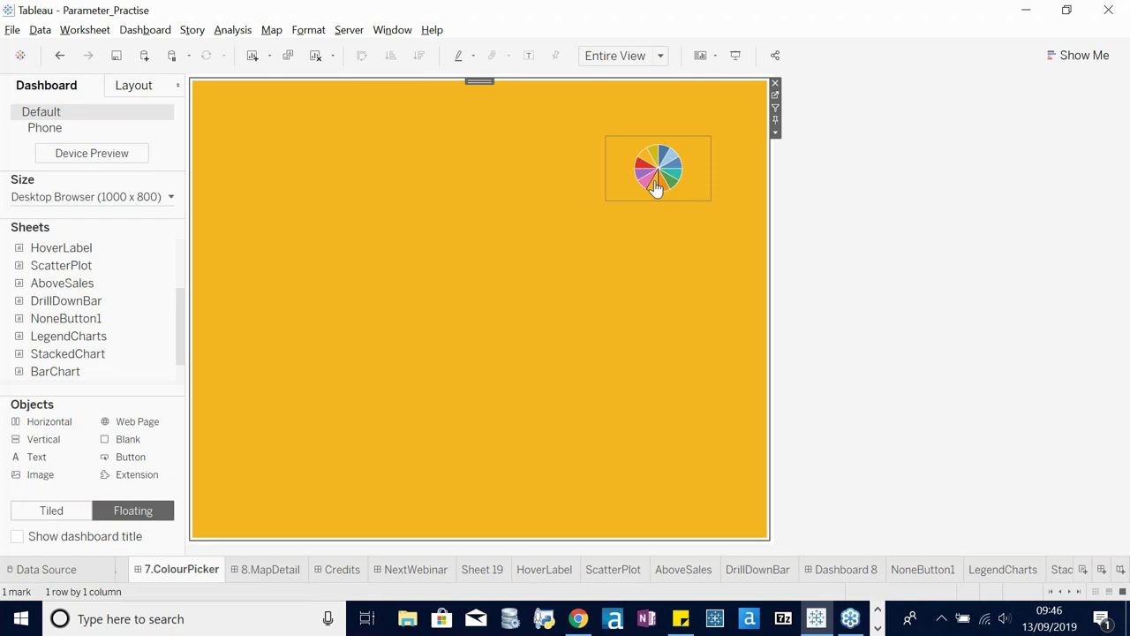
left_click(658, 188)
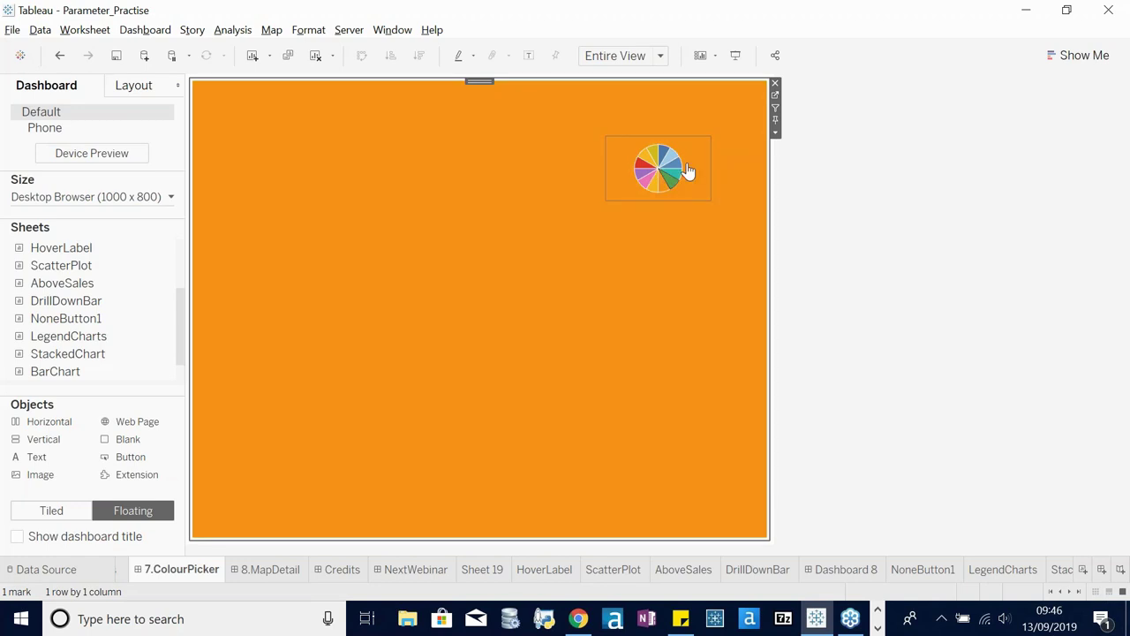
left_click(680, 177)
left_click(668, 159)
left_click(664, 161)
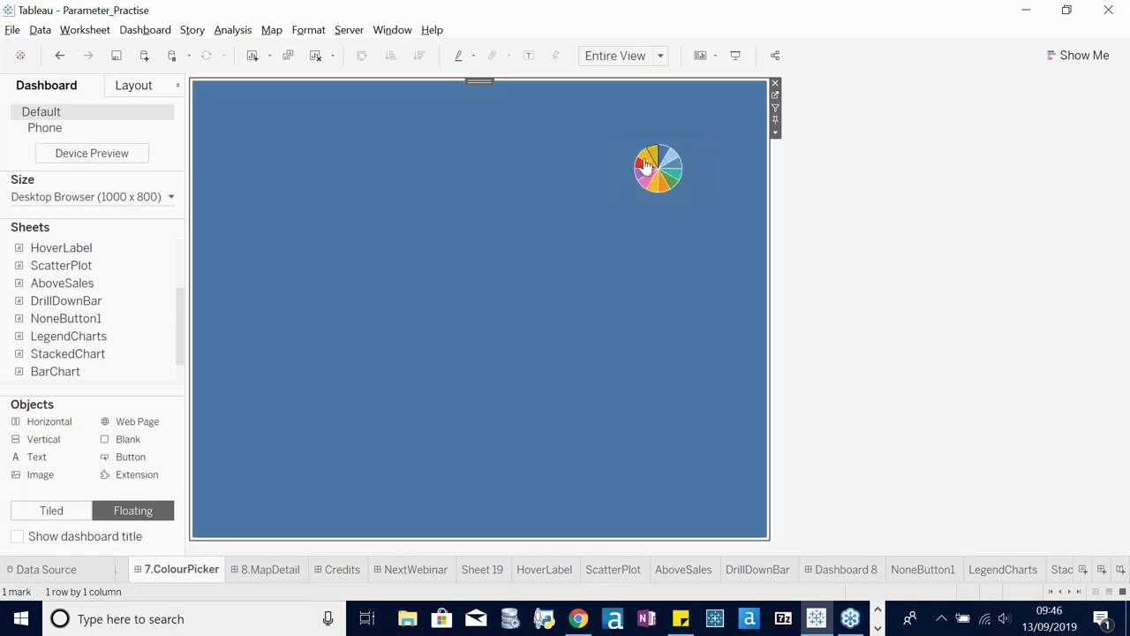
- Pick further colour-wheel slices and start a Windows search, leaving the background red
left_click(647, 164)
left_click(644, 169)
left_click(643, 179)
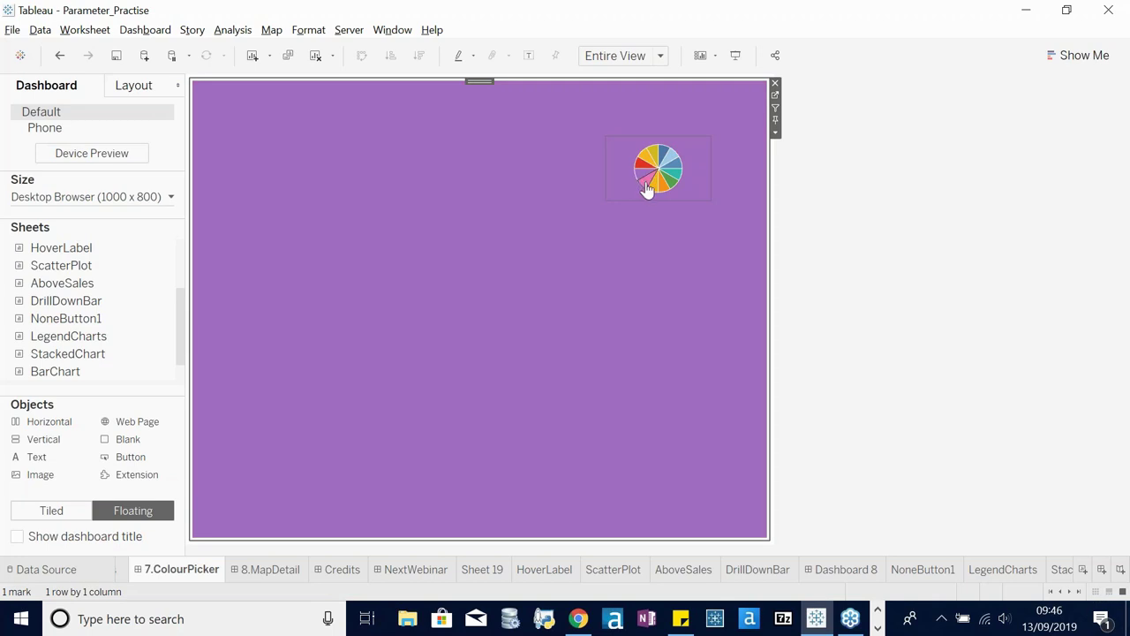
left_click(646, 186)
left_click(654, 188)
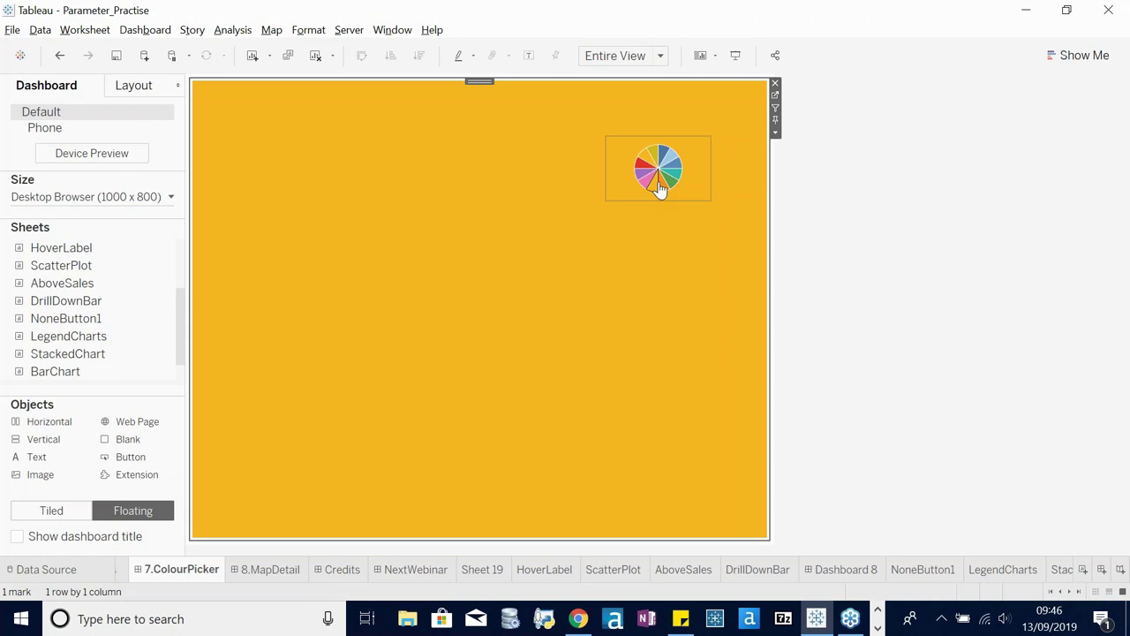
left_click(664, 185)
left_click(668, 181)
left_click(665, 173)
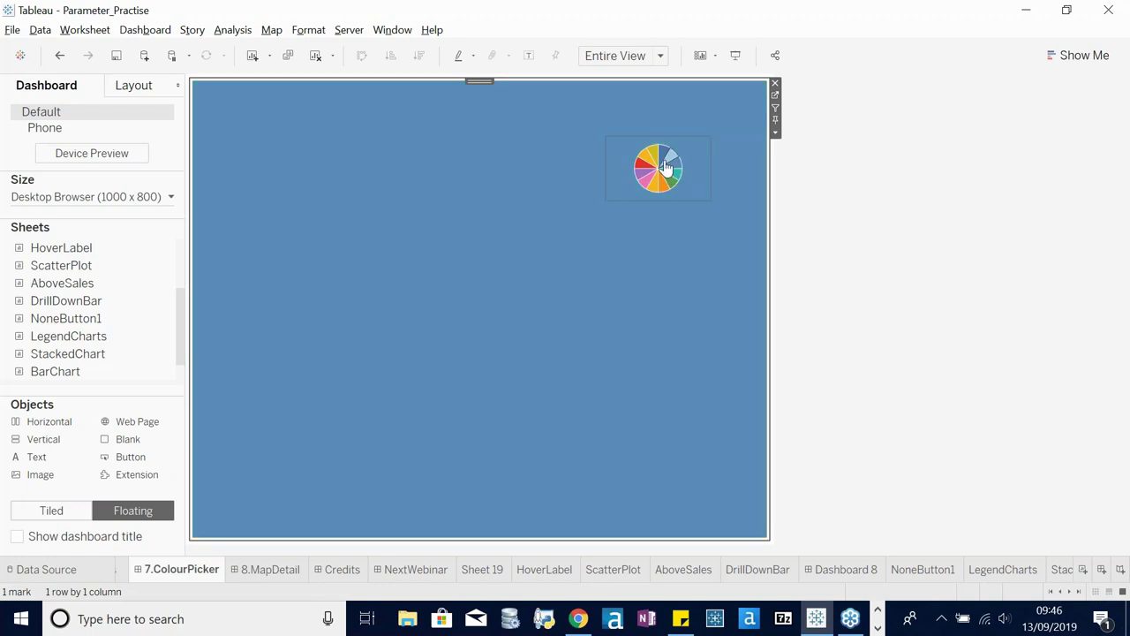
left_click(669, 159)
left_click(674, 170)
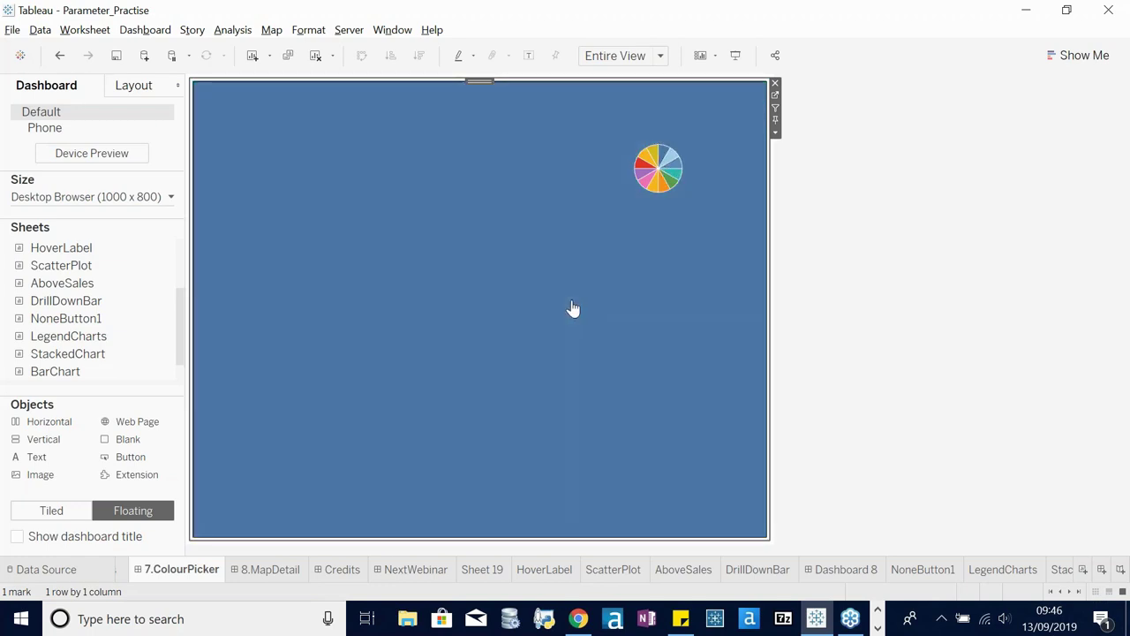
left_click(212, 616)
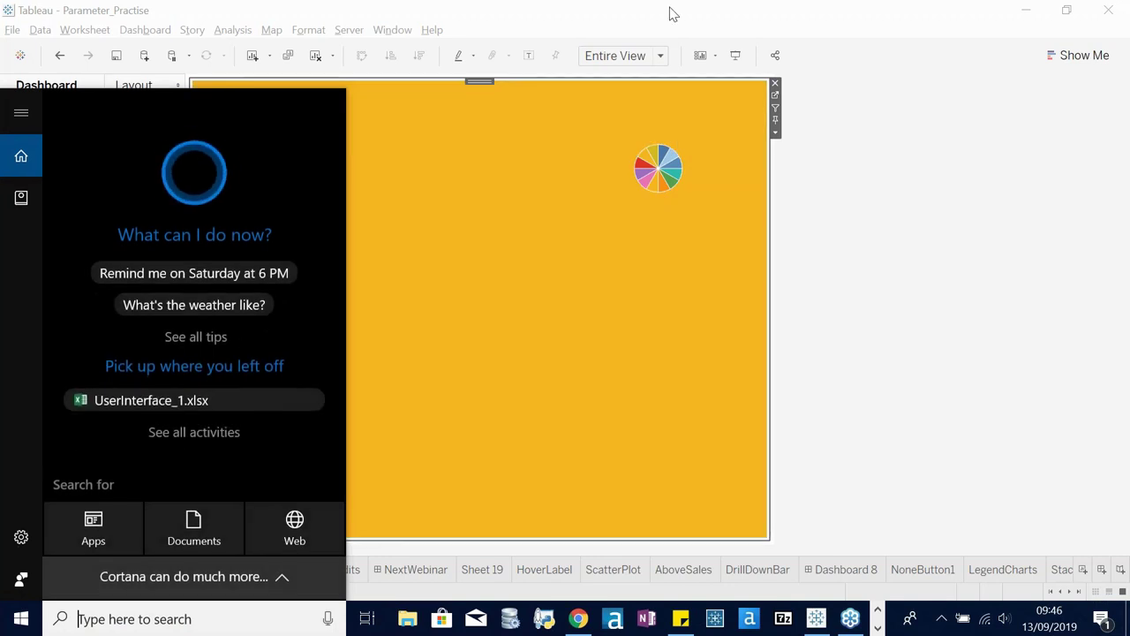
left_click(675, 9)
- Launch Excel by searching 'ex', closing a stray window and relaunching it
left_click(220, 618)
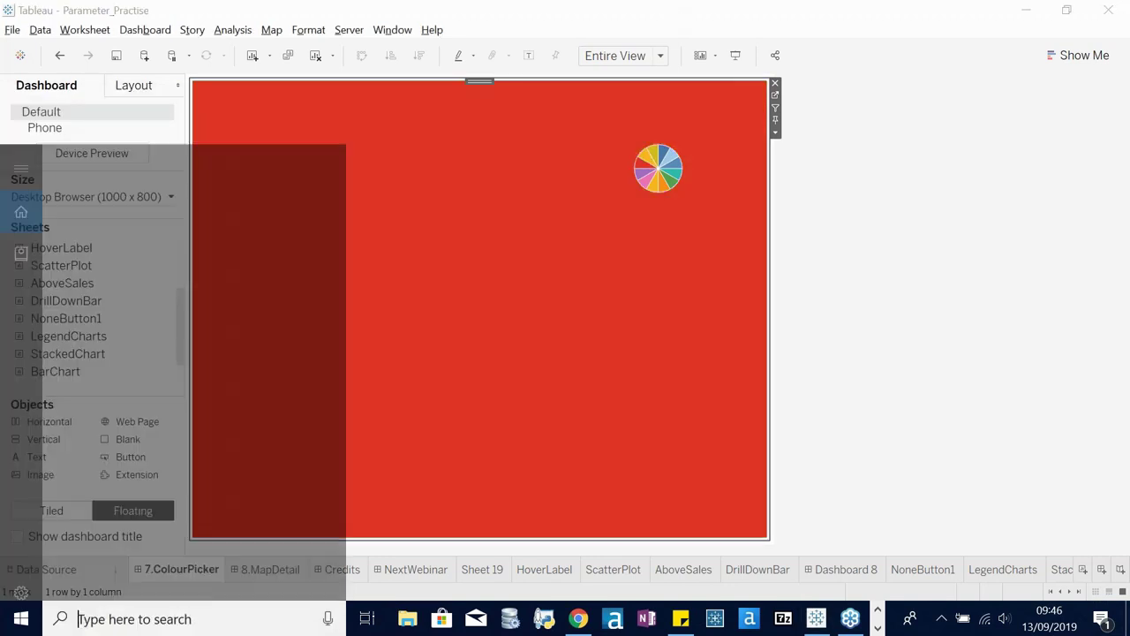
type("ex")
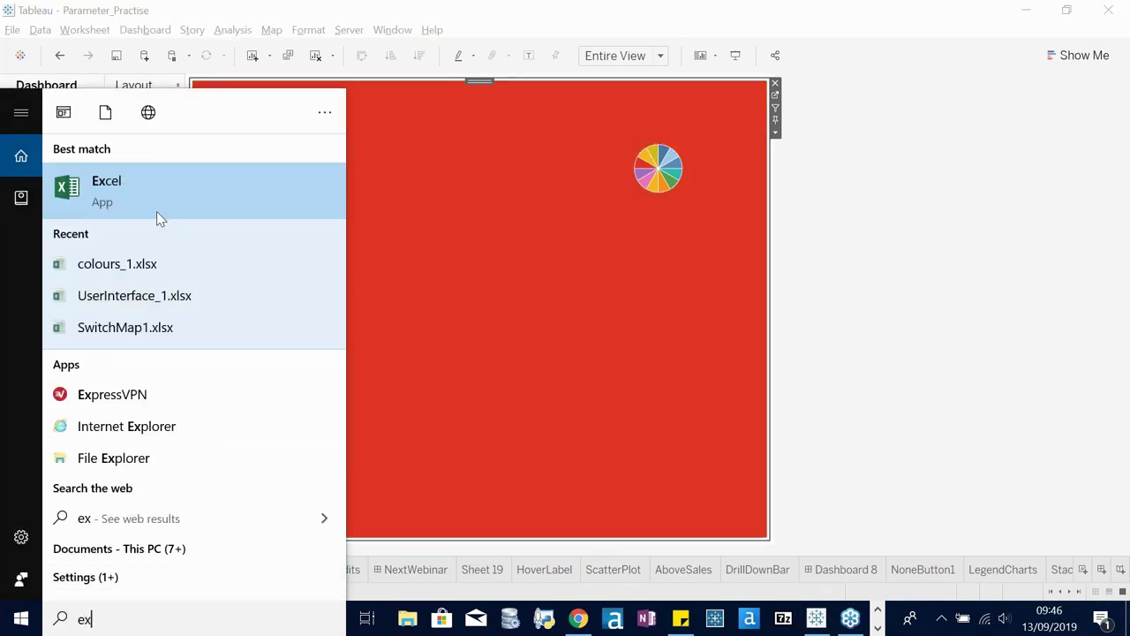
left_click(157, 212)
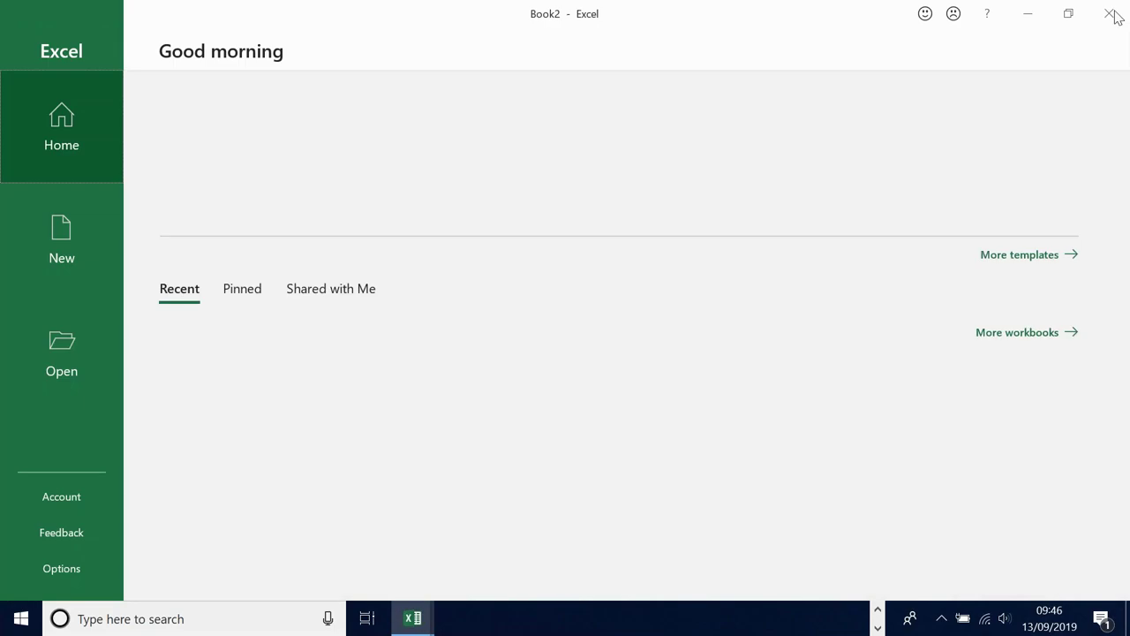
left_click(1109, 14)
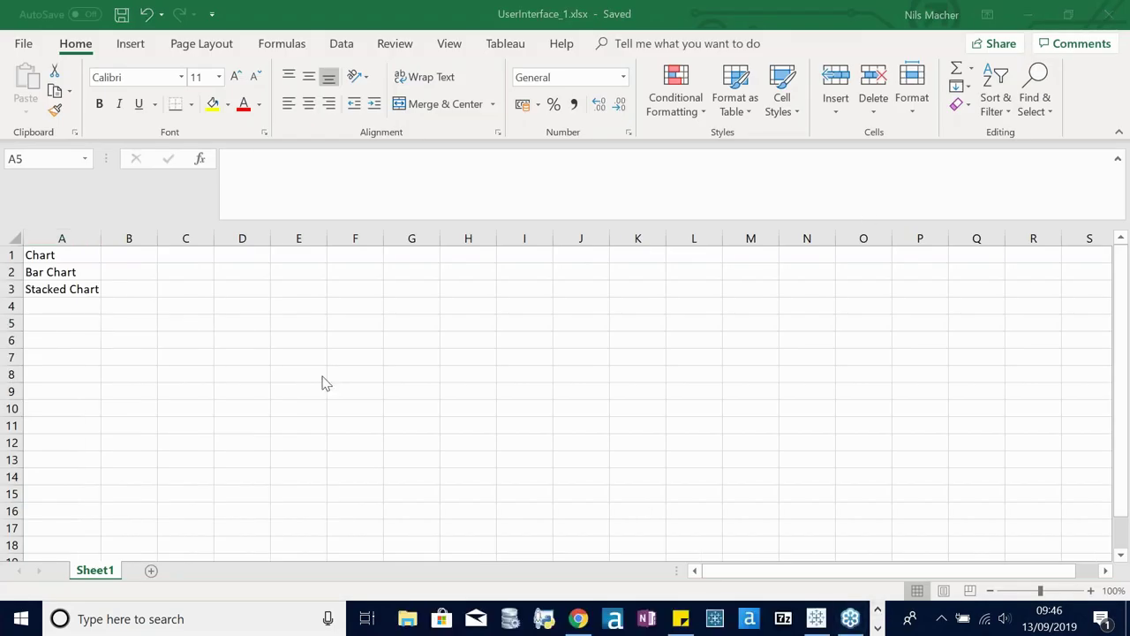
left_click(1109, 14)
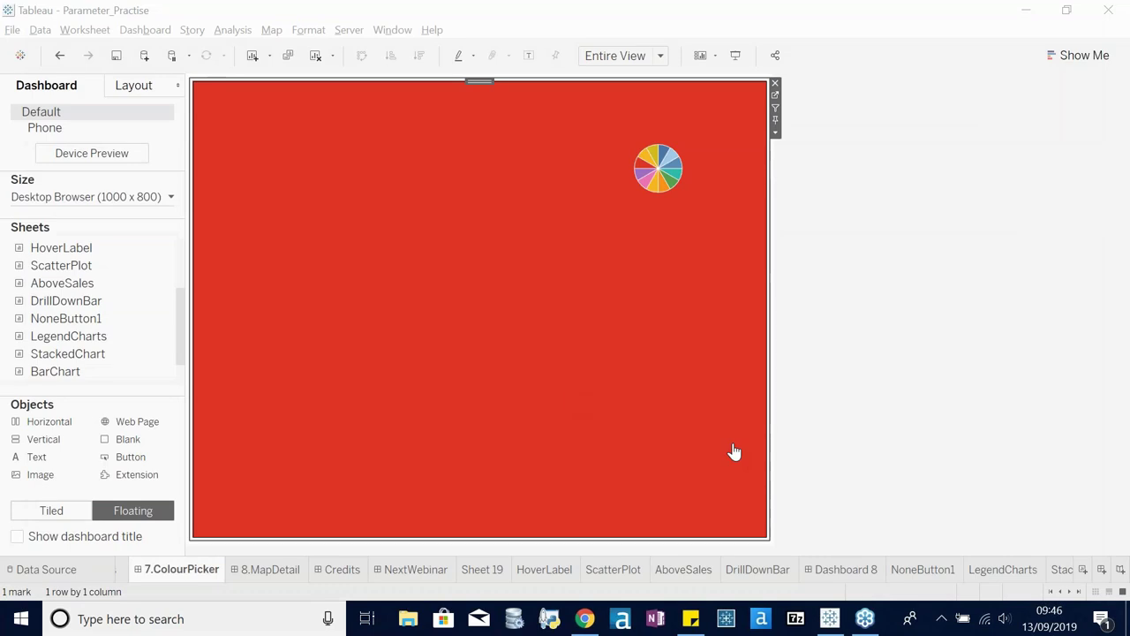
left_click(282, 627)
type("ex")
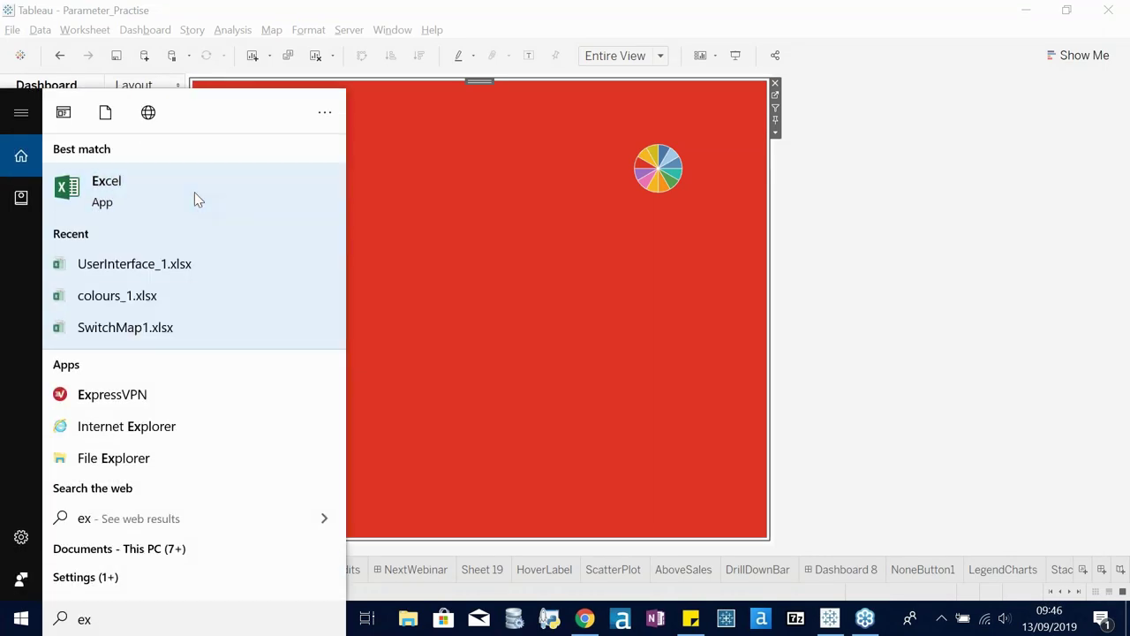
left_click(196, 198)
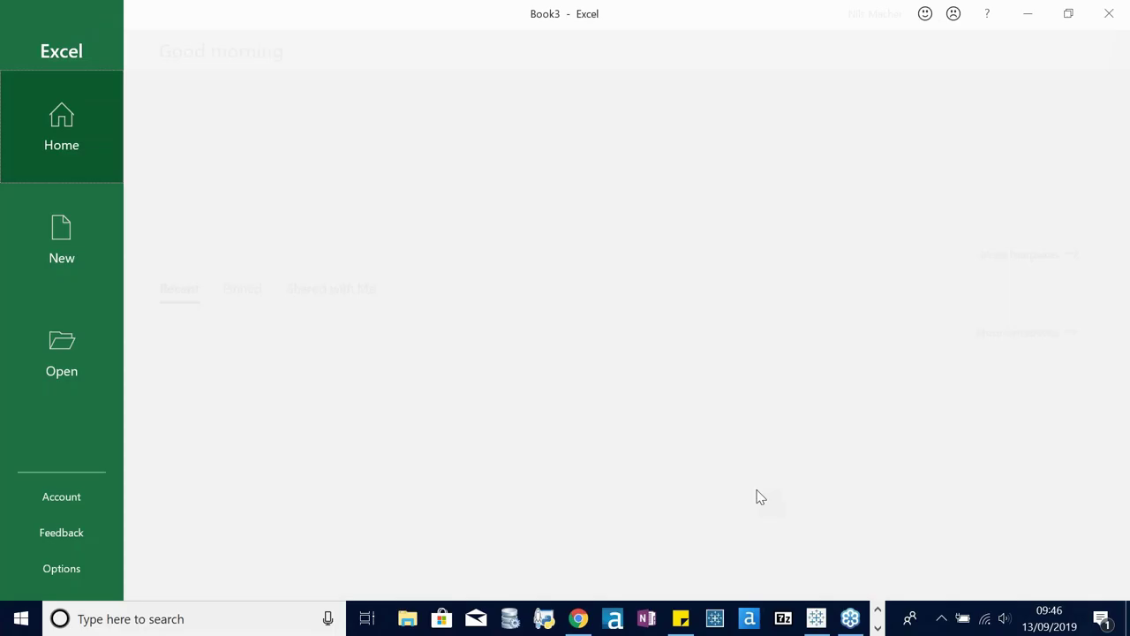
- In a blank workbook, enter Colours, Green, Yellow, Blue and Red in A1:A5
left_click(285, 125)
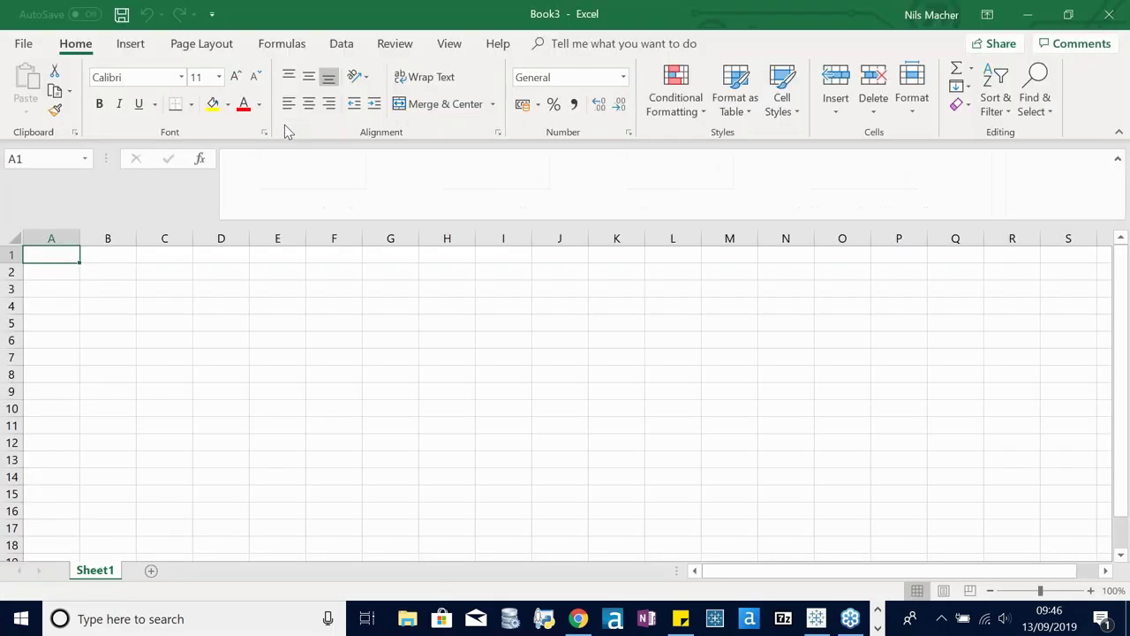
type("Colo")
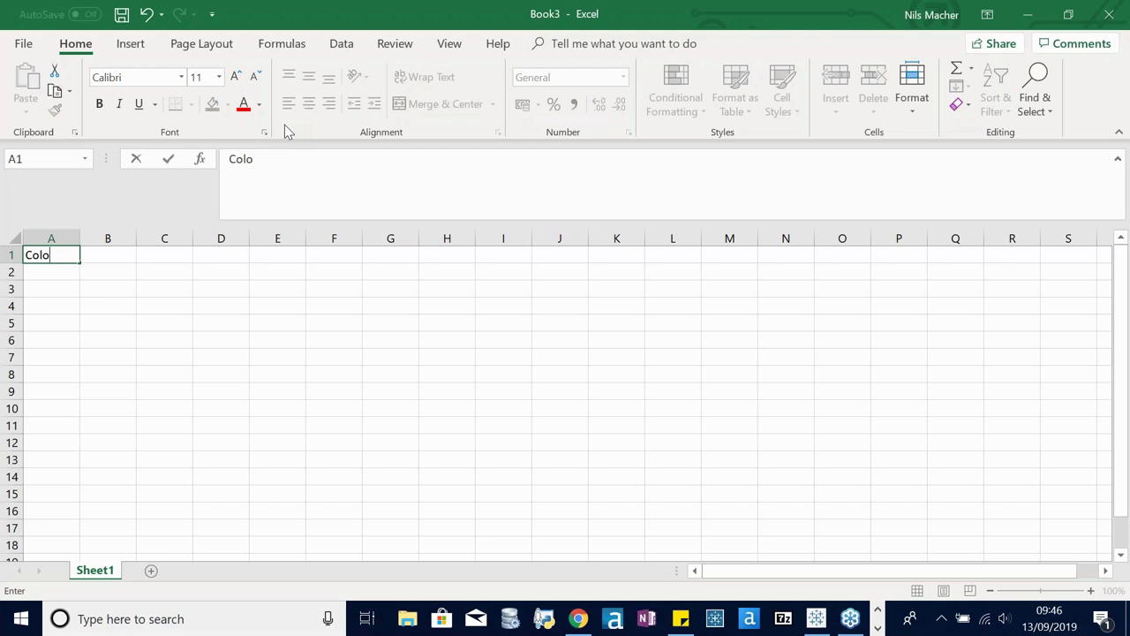
type("urs")
left_click(53, 273)
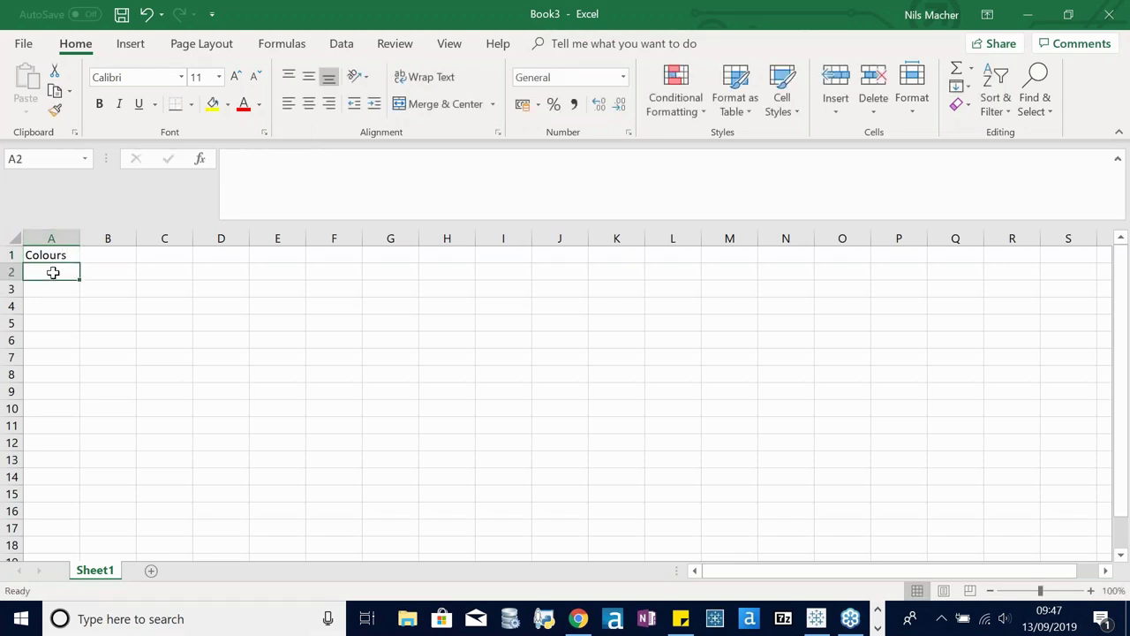
type("Grennen")
key("Return")
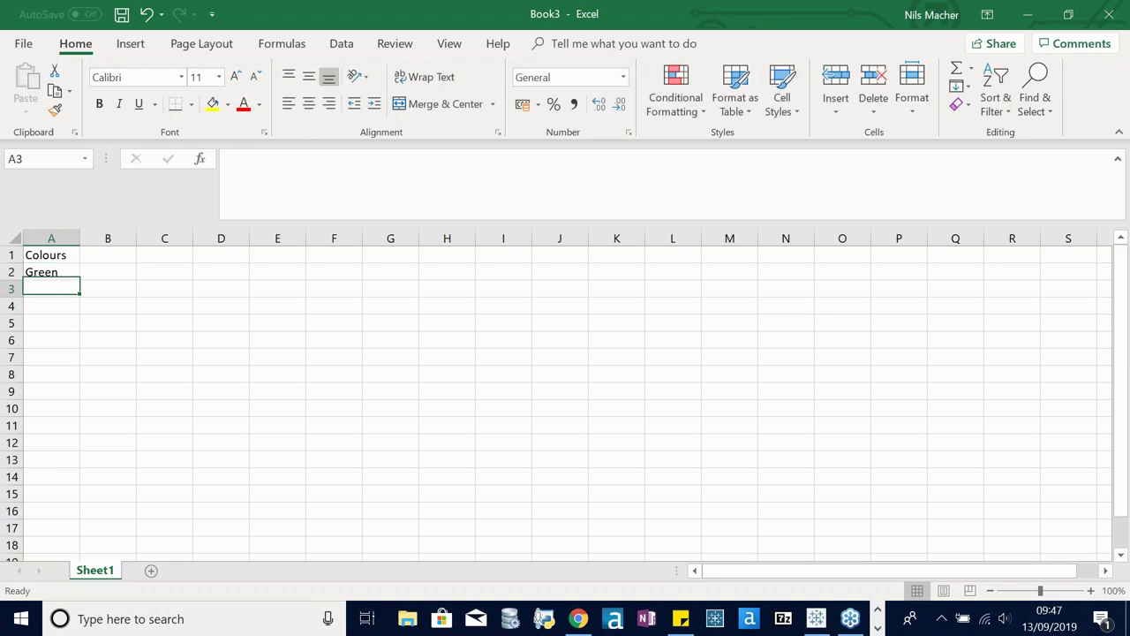
type("Yellow")
key("Return")
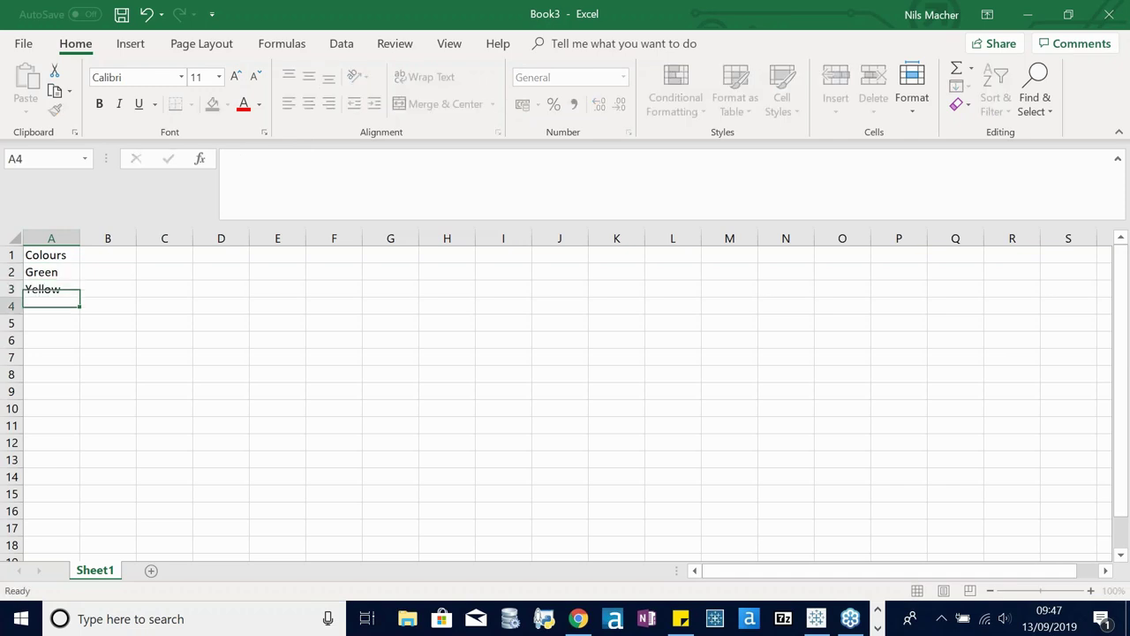
type("Blue")
key("Return")
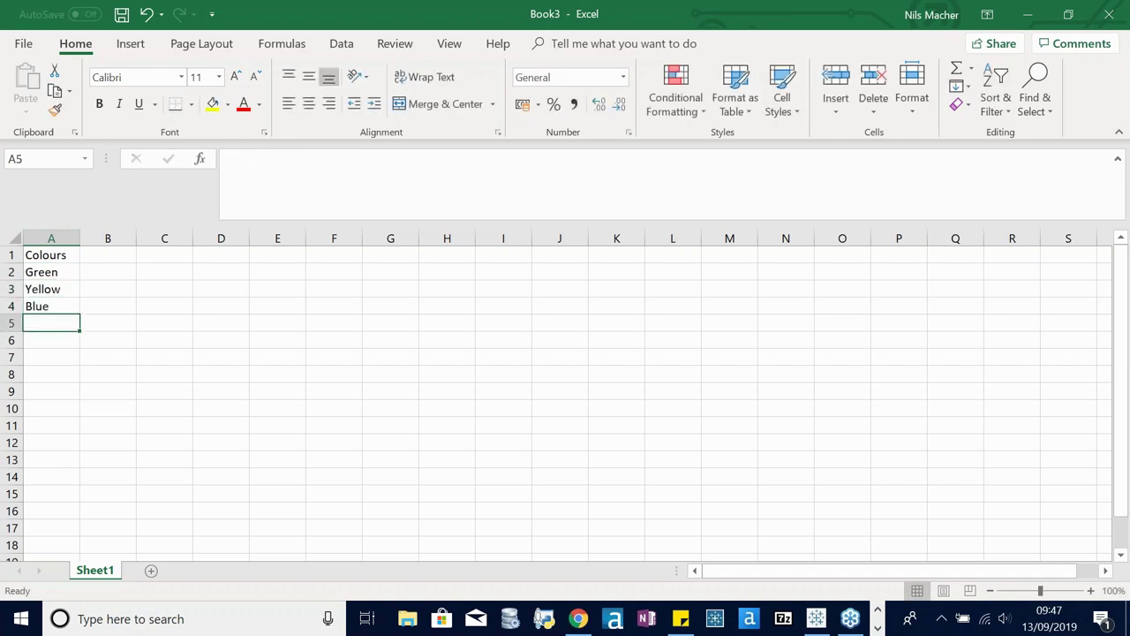
type("Red")
key("Return")
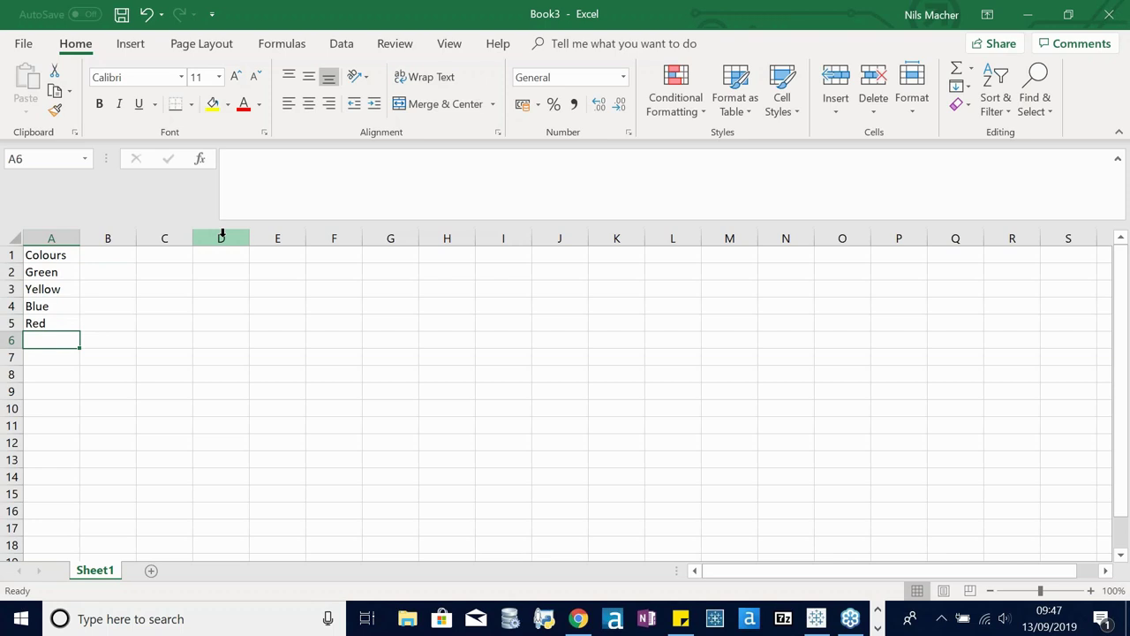
left_click(150, 289)
- Save as colours_1.xlsx in Parameter Actions, replacing the existing file
key("ctrl+s")
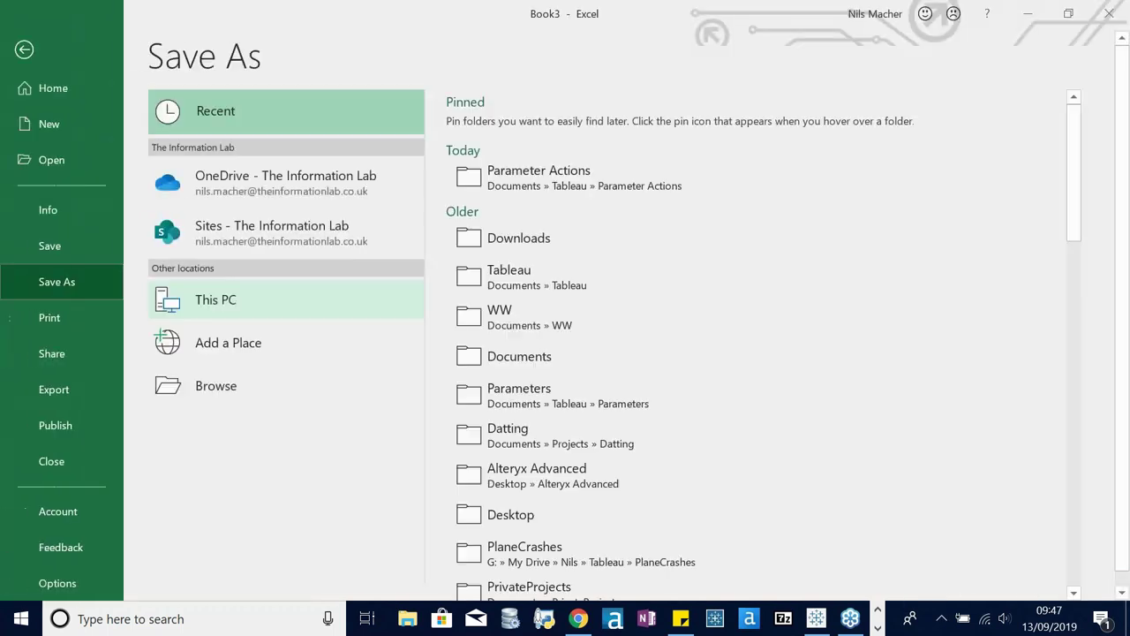
left_click(564, 183)
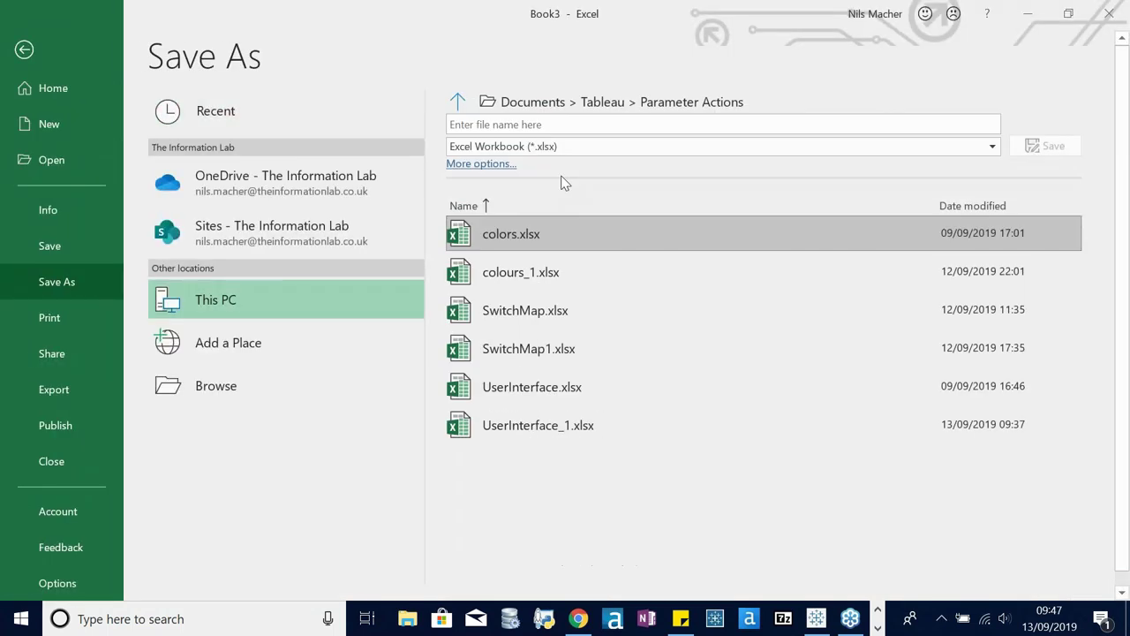
left_click(521, 272)
left_click(1045, 147)
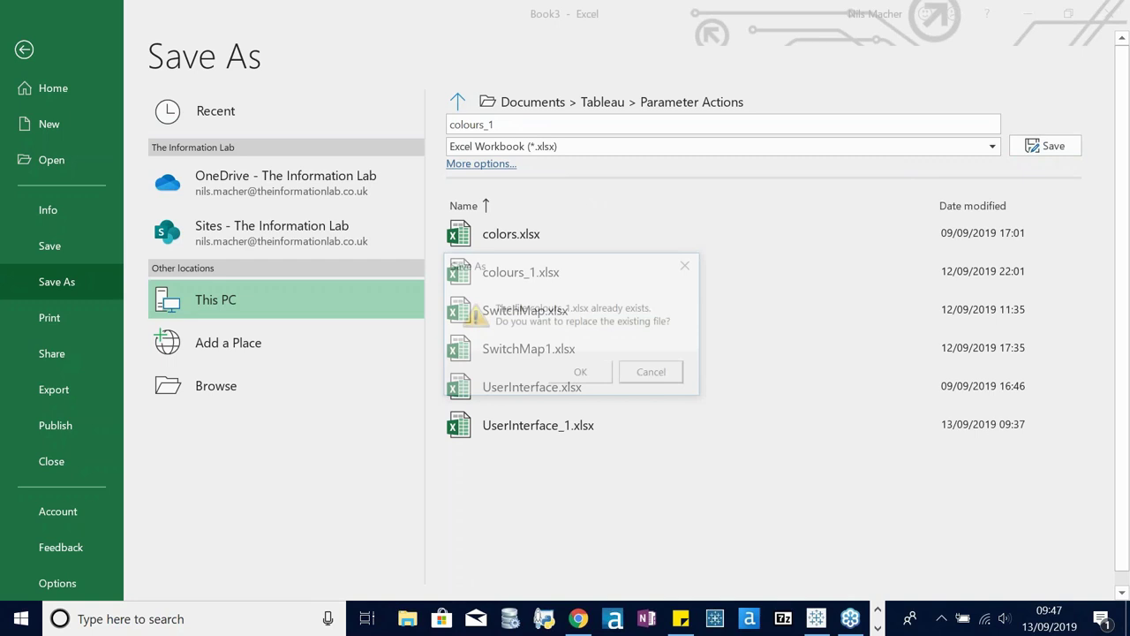
left_click(580, 371)
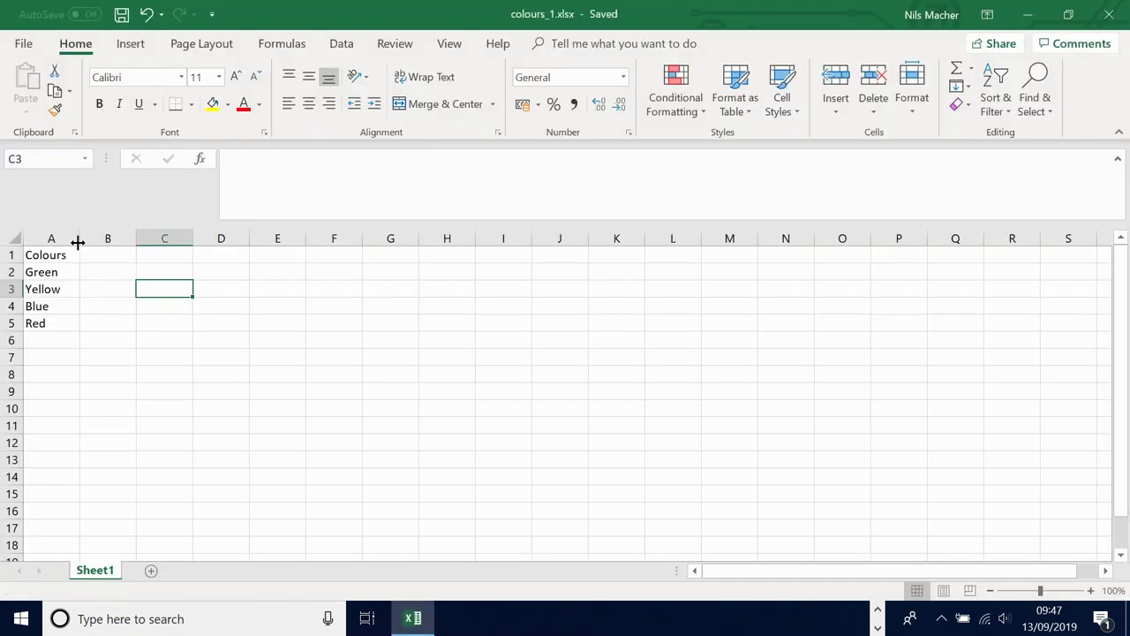
- Widen column A to fit the entries, then close Excel, answering the save prompt
left_click_drag(77, 242, 44, 305)
left_click(113, 289)
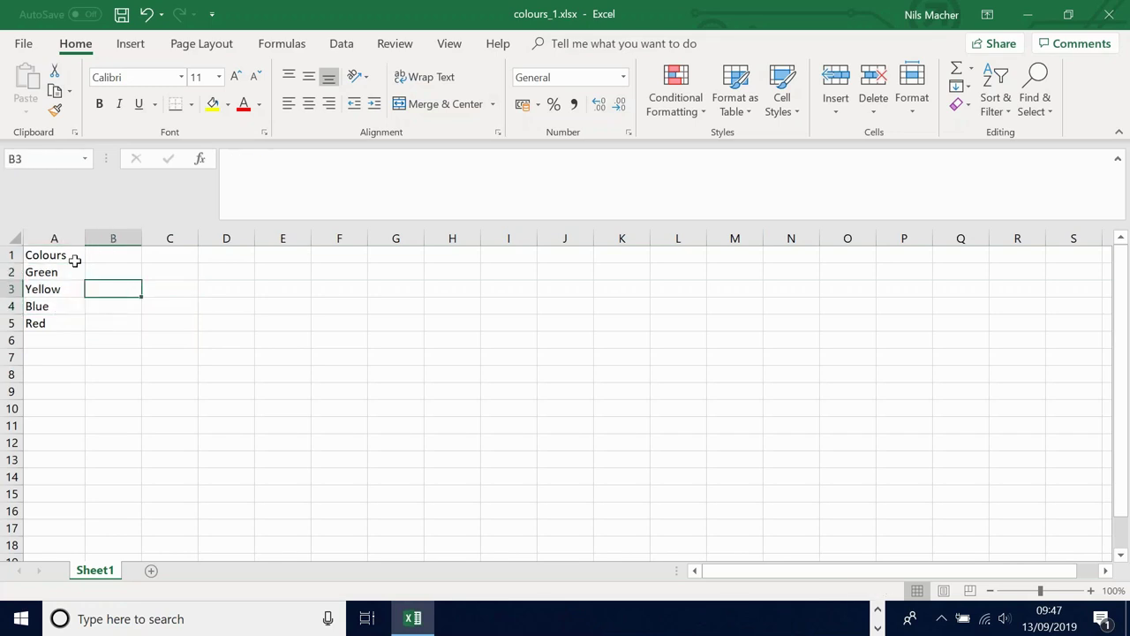
left_click(1109, 15)
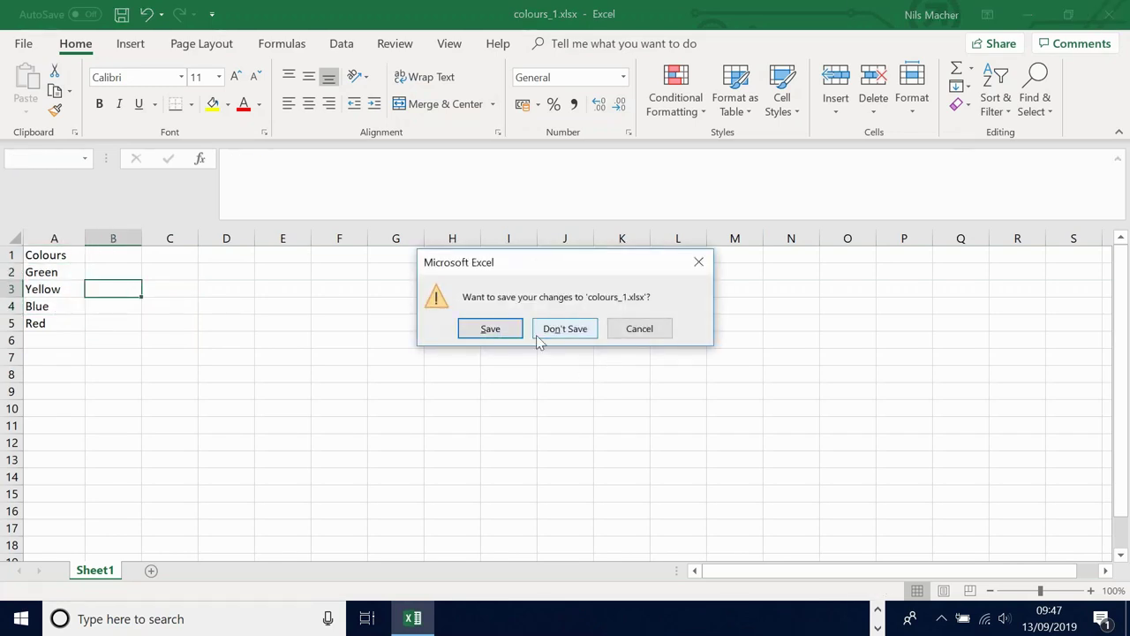
left_click(490, 328)
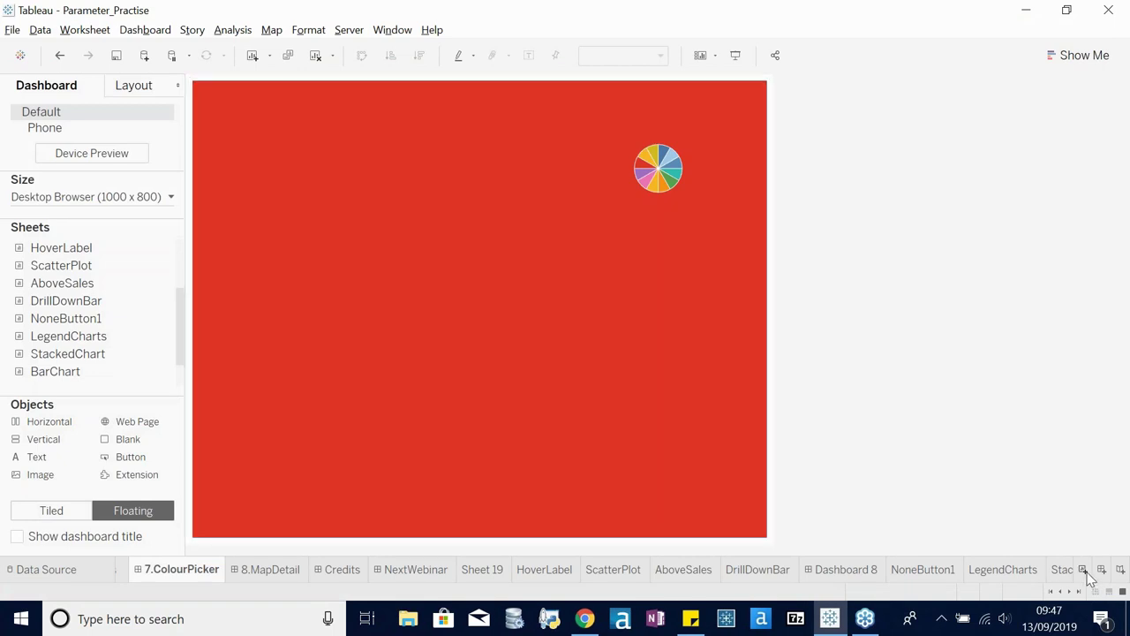
- Add a new worksheet and connect colours_1.xlsx as a Microsoft Excel data source
left_click(1083, 569)
left_click(40, 29)
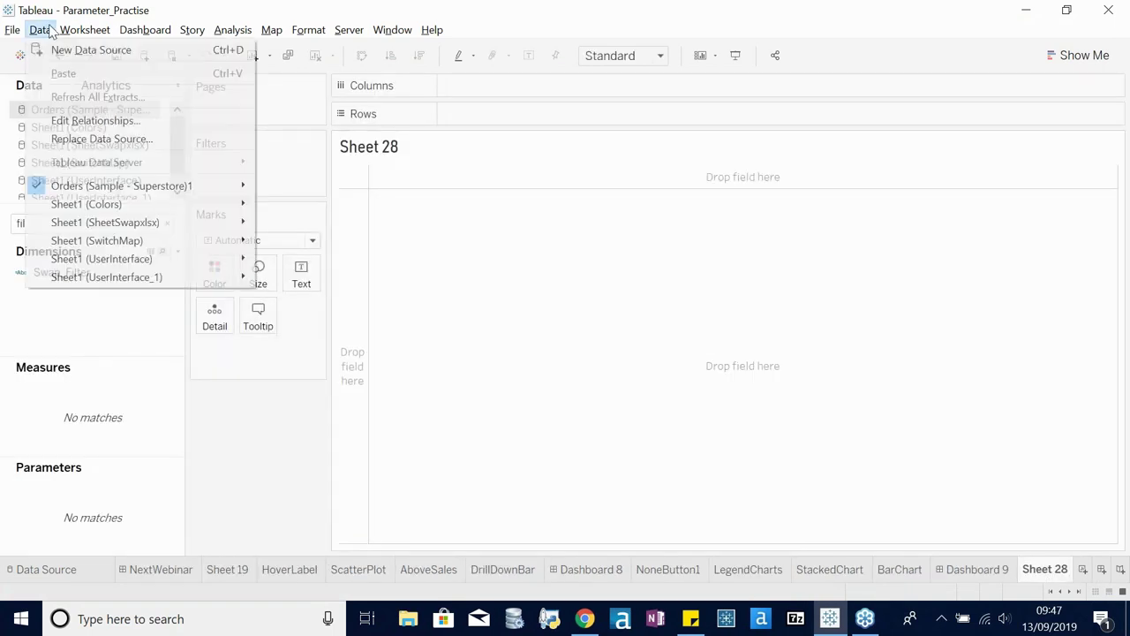
left_click(67, 53)
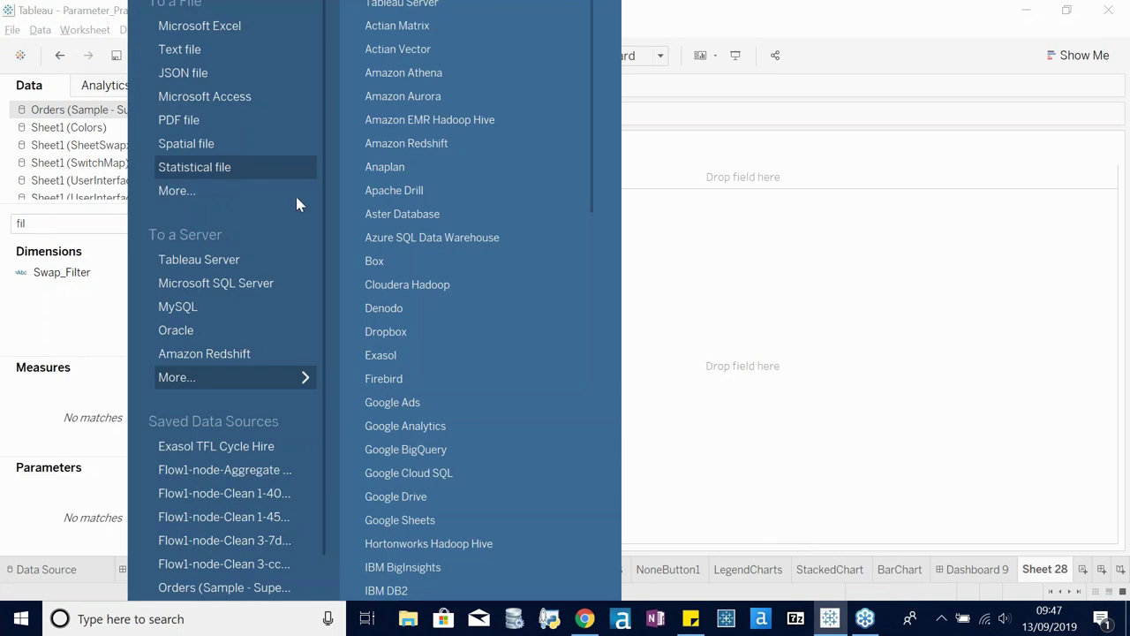
left_click(202, 25)
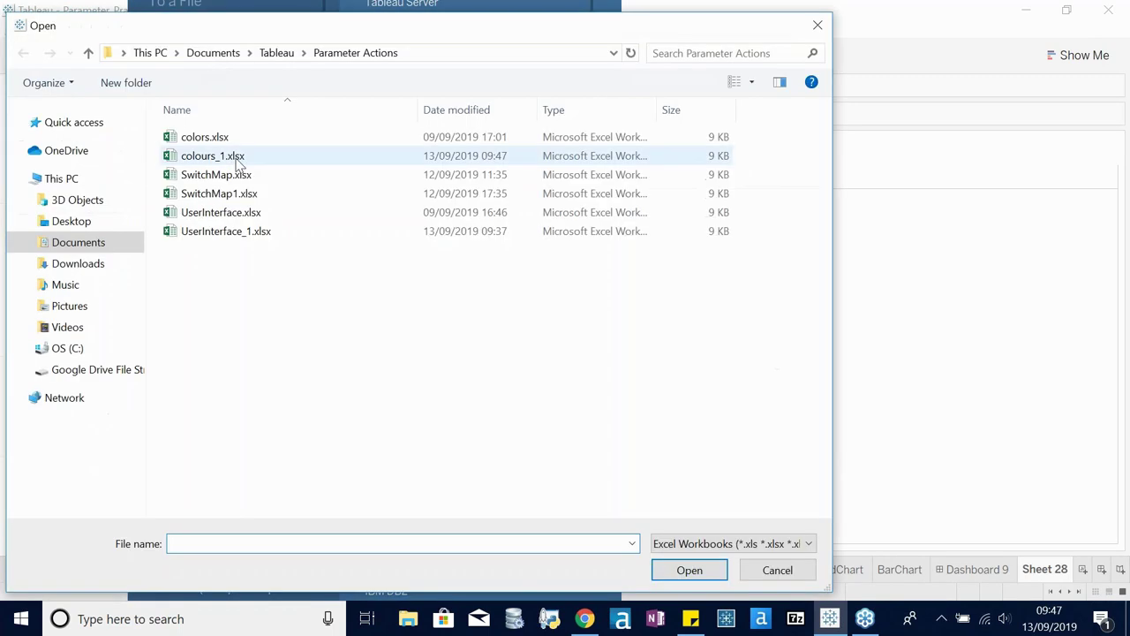
double_click(232, 156)
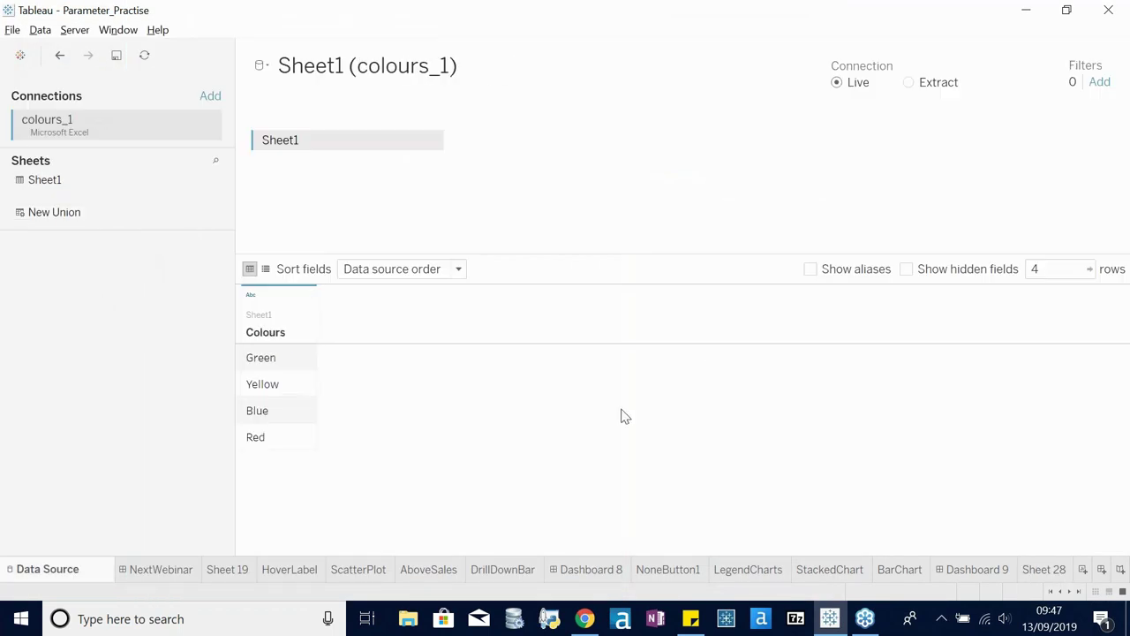
- Rename the new Sheet 28 worksheet to Background
left_click(1046, 571)
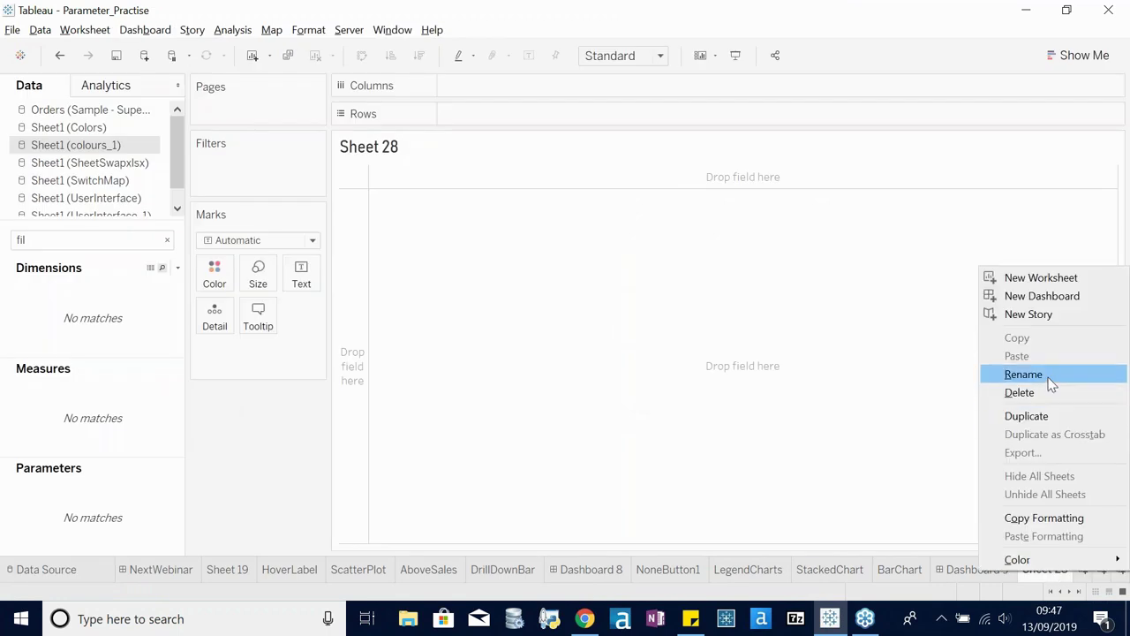
left_click(1050, 375)
type("Back")
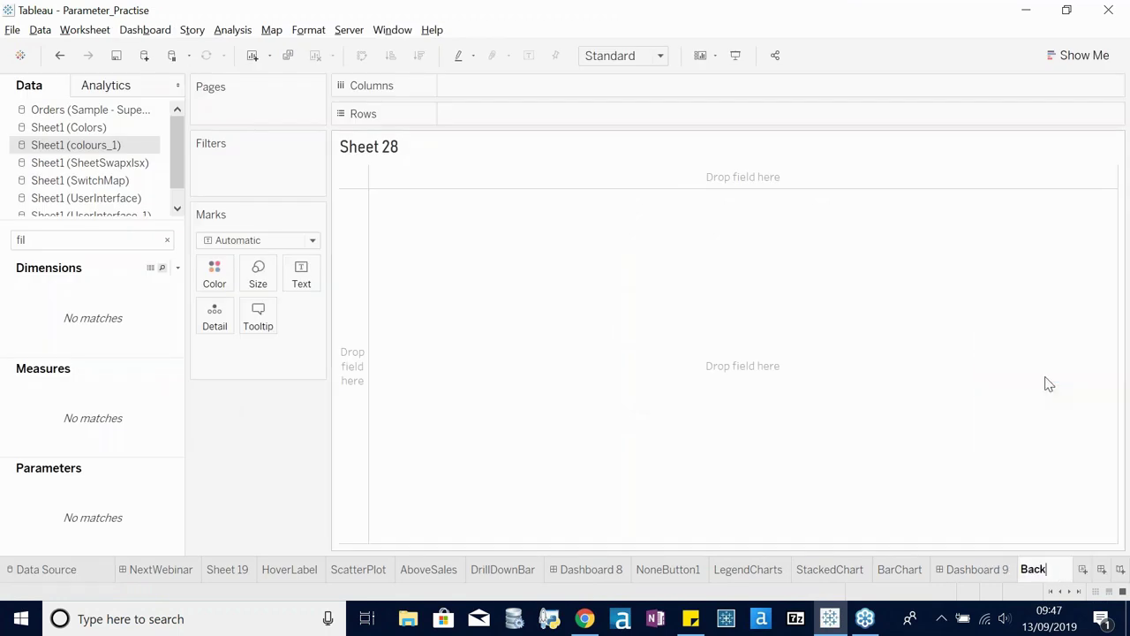
type("ground")
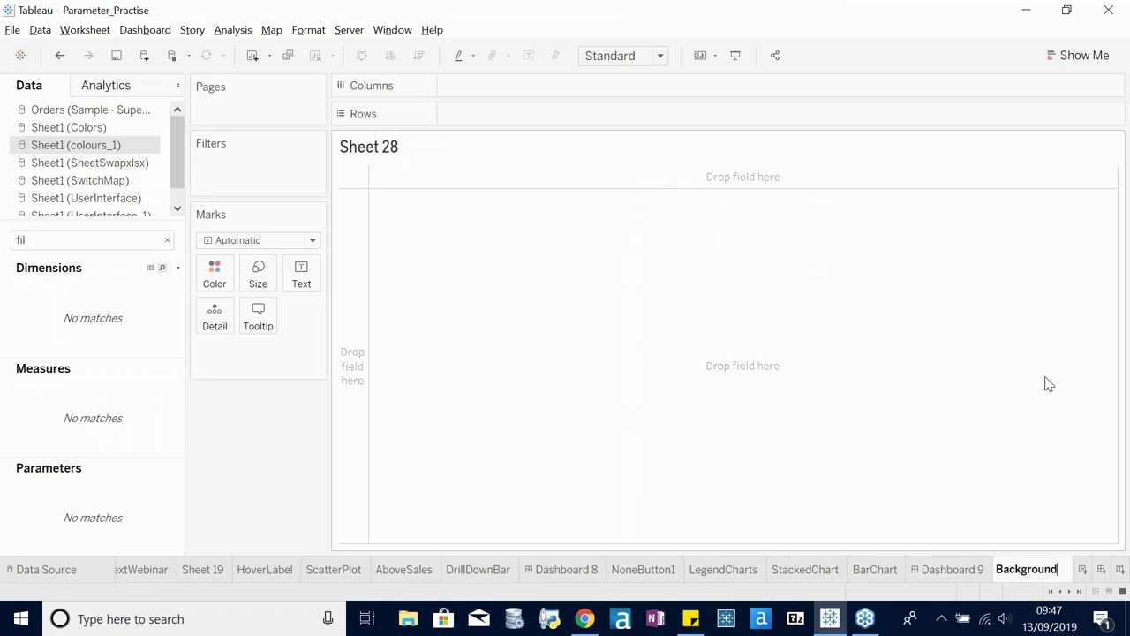
key("Return")
- Colour the marks by Colours, fit the view to the entire sheet and enlarge marks to maximum size
left_click(166, 239)
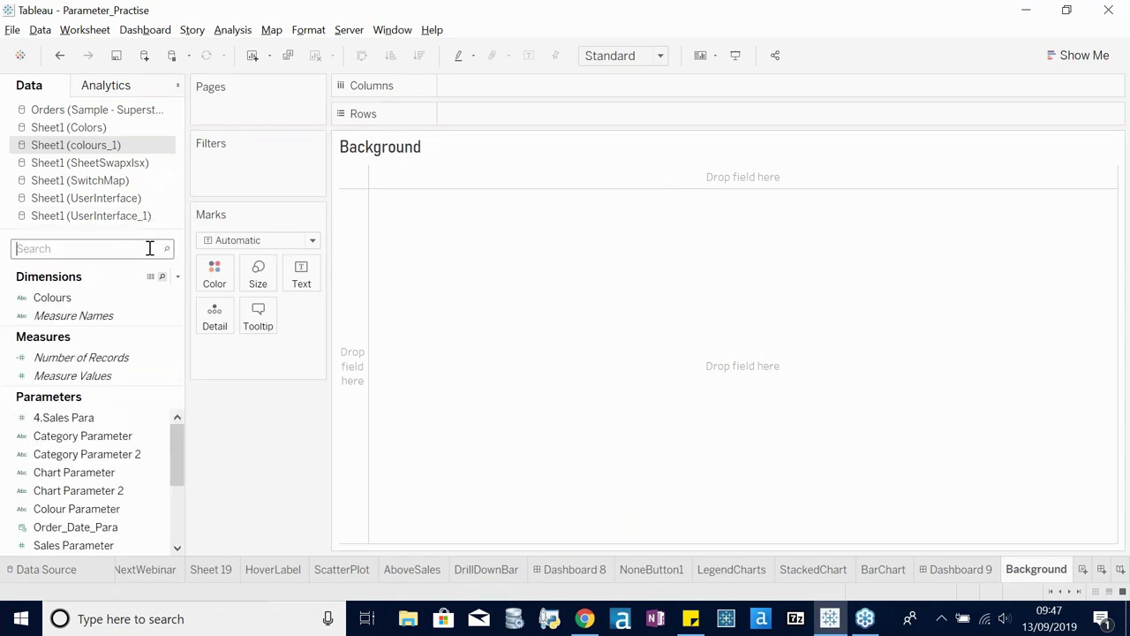
left_click(60, 299)
left_click_drag(62, 304, 214, 273)
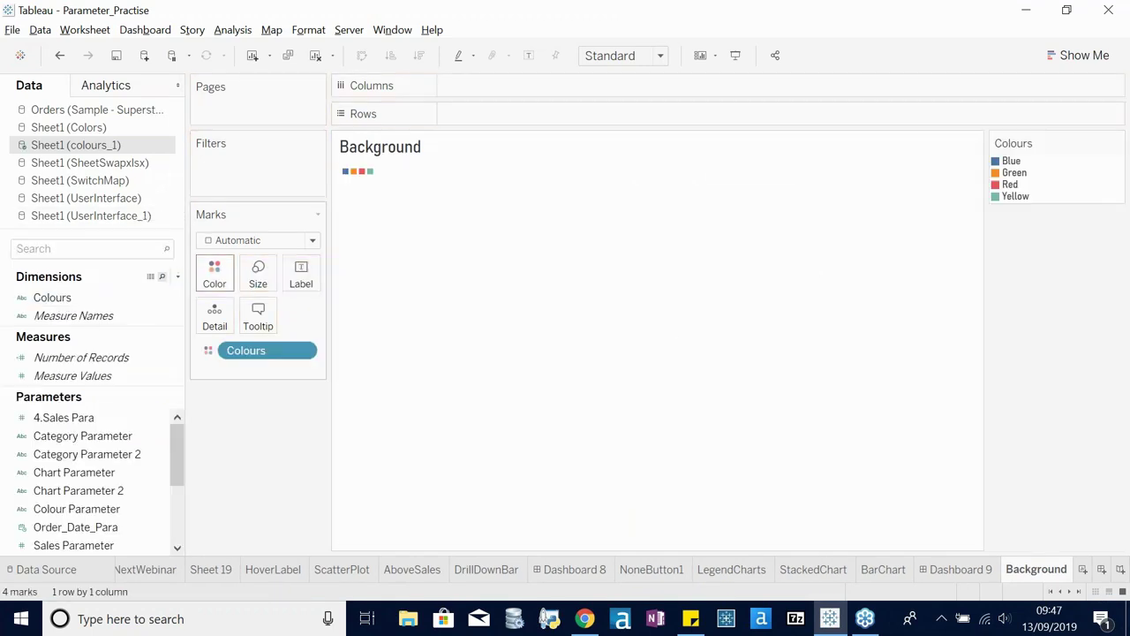
left_click(609, 57)
left_click(609, 120)
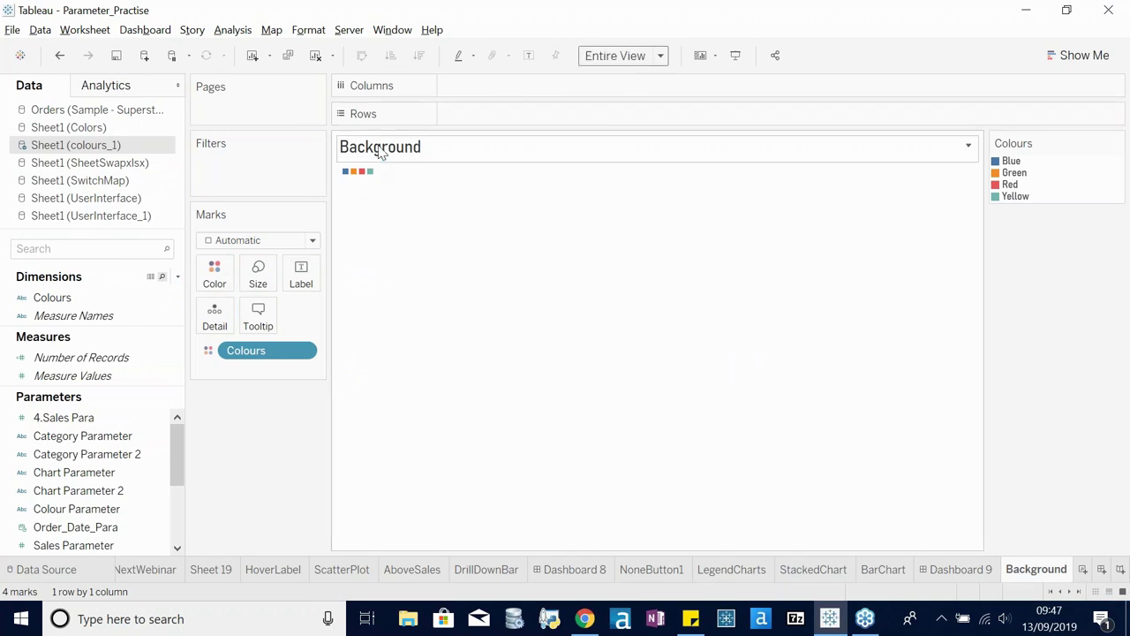
left_click(258, 276)
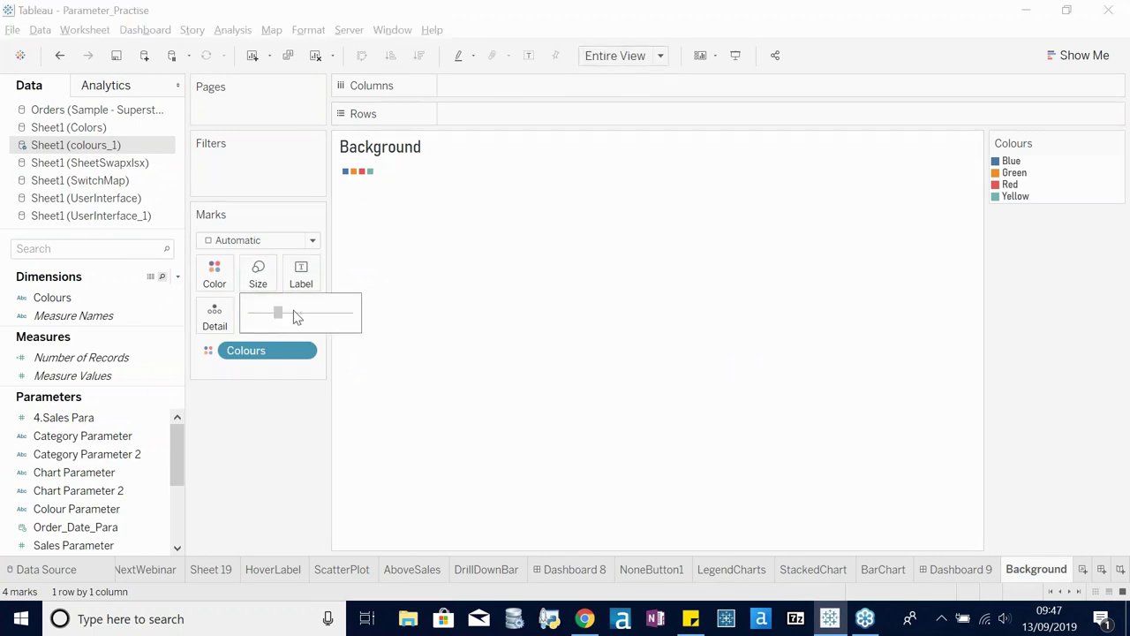
left_click_drag(371, 325, 368, 323)
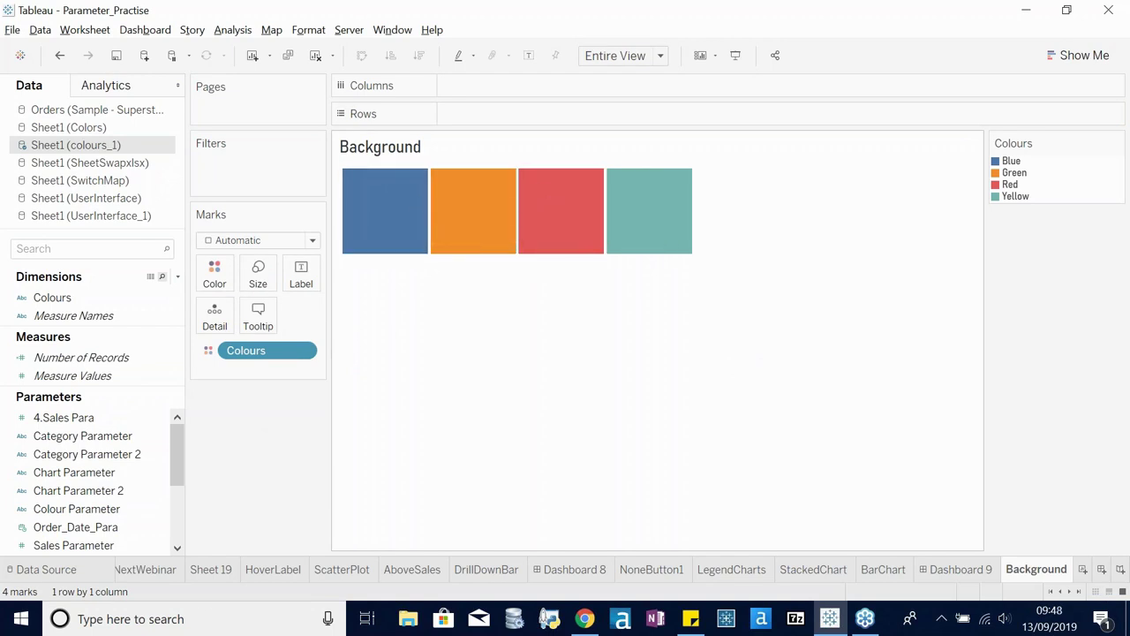
- Edit the Colours palette so the Green item is green and the Yellow item is yellow
left_click(213, 281)
left_click(231, 326)
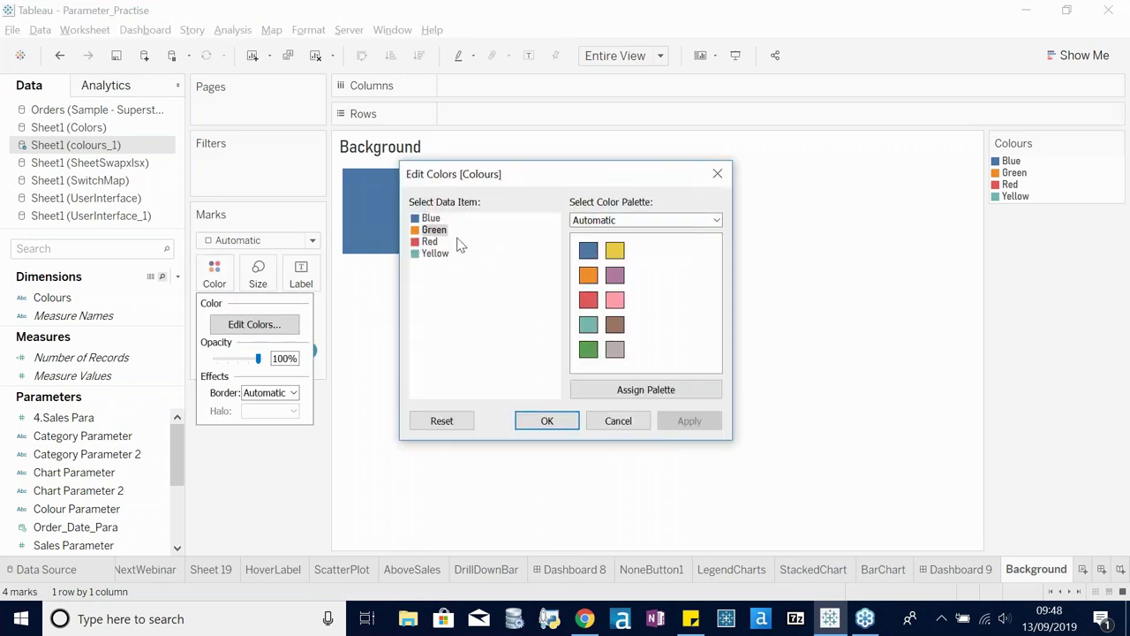
left_click(588, 349)
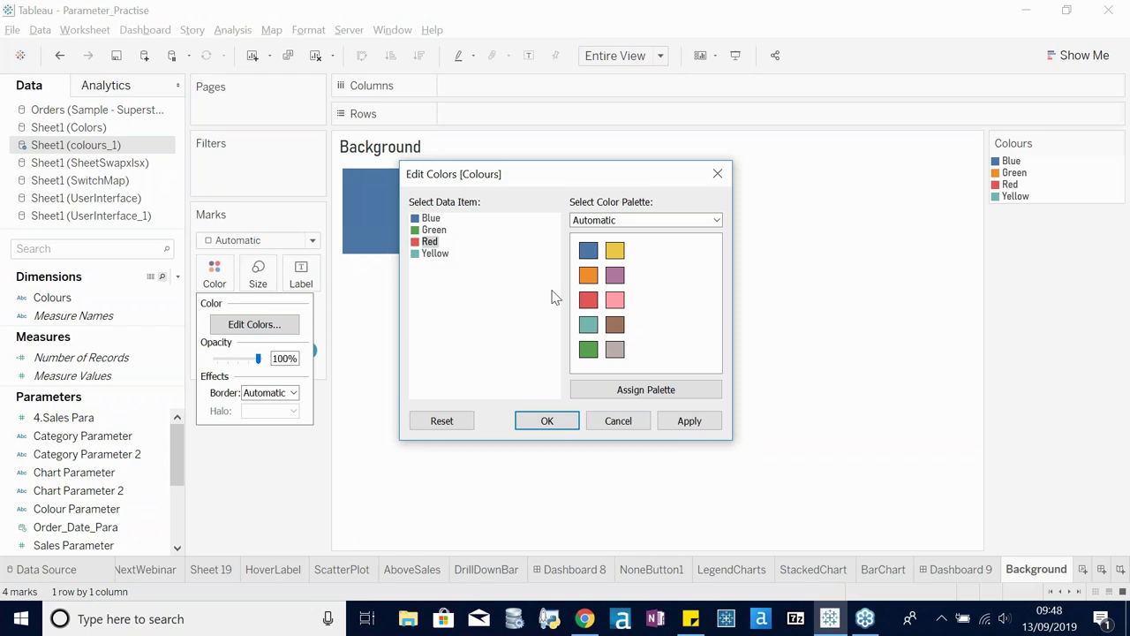
left_click(437, 254)
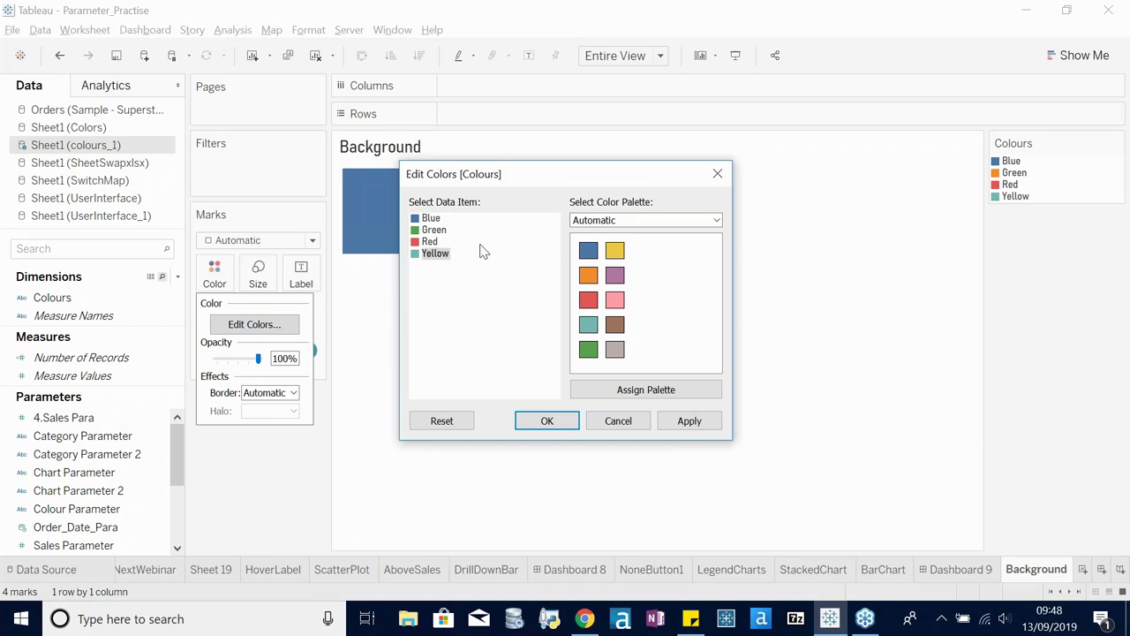
left_click(615, 251)
left_click(546, 421)
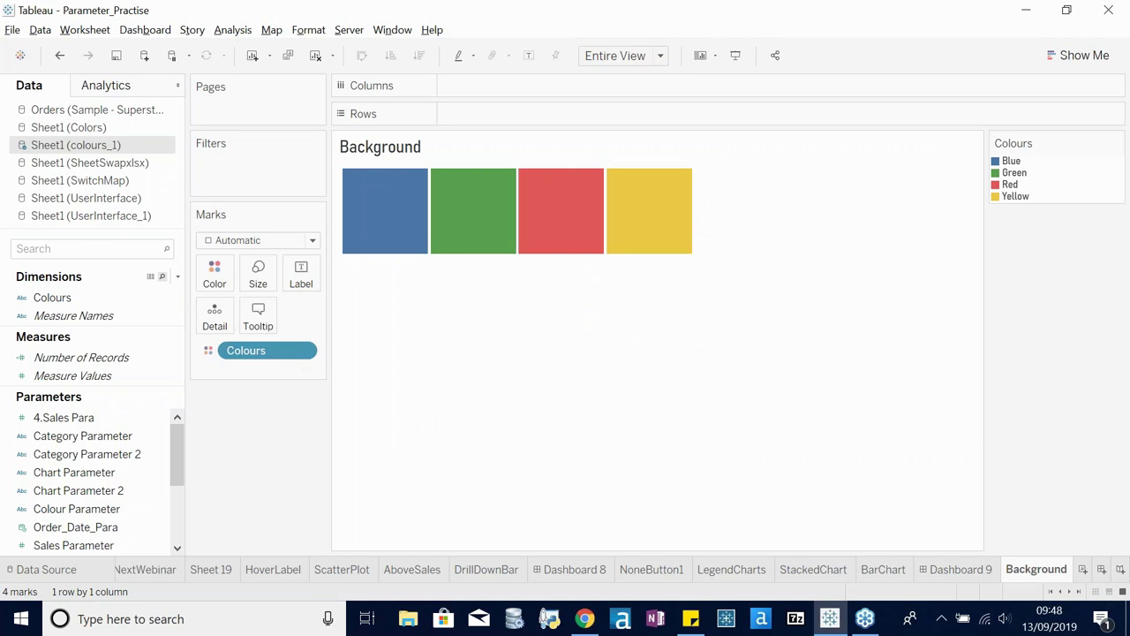
mouse_move(449, 225)
- Create Colours Parameter_1 from the Colours field, keeping the Blue, Green, Red, Yellow list
left_click(174, 300)
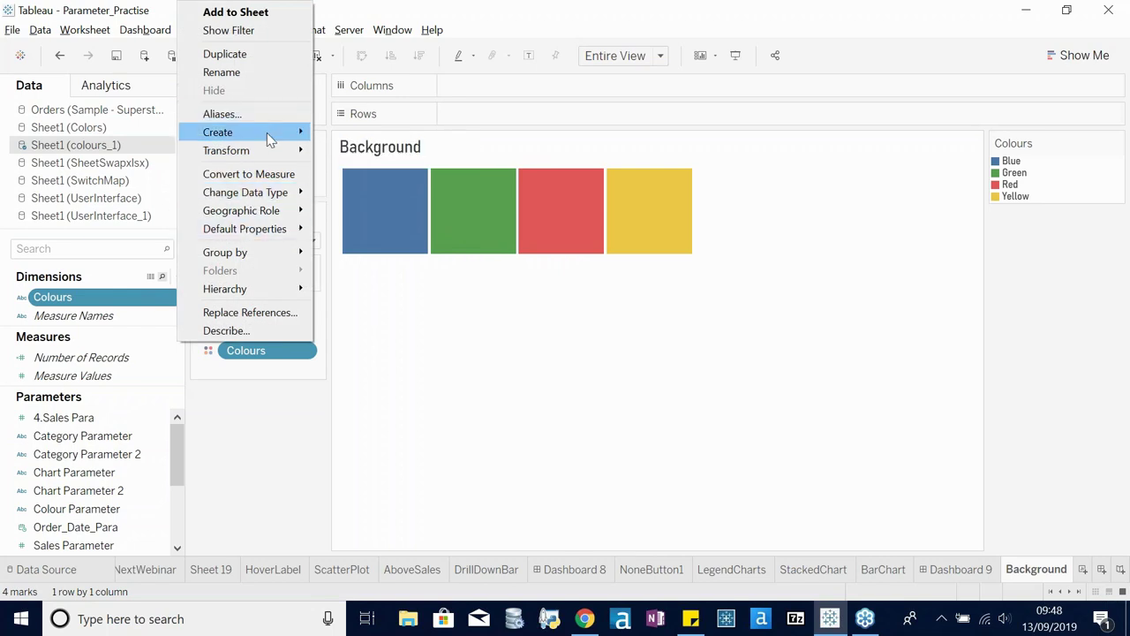
mouse_move(270, 133)
left_click(387, 189)
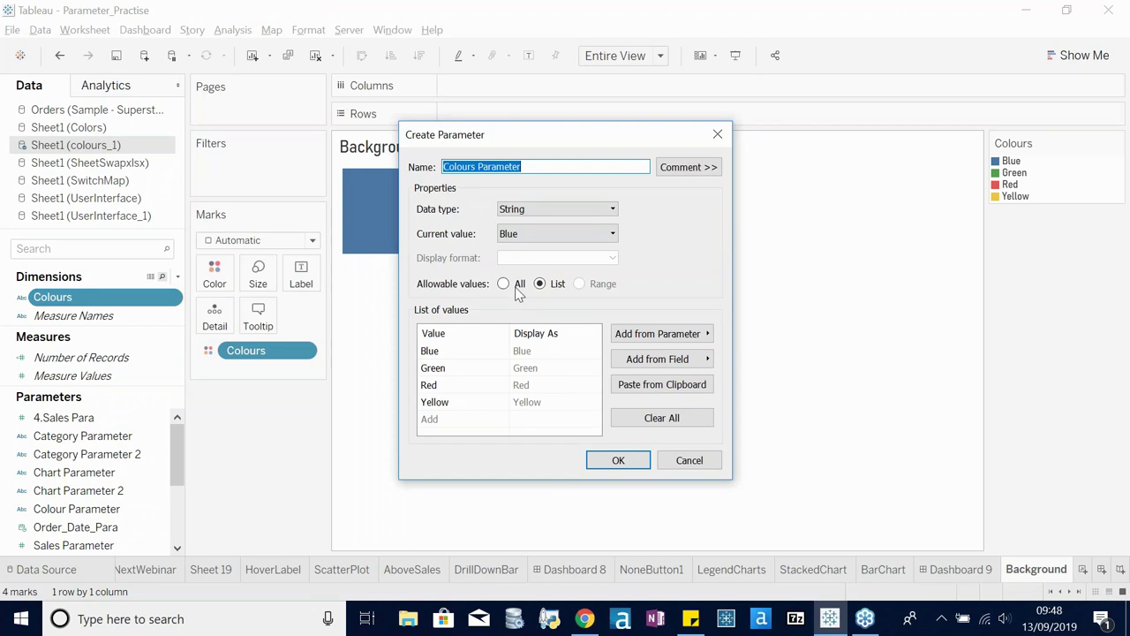
left_click(566, 166)
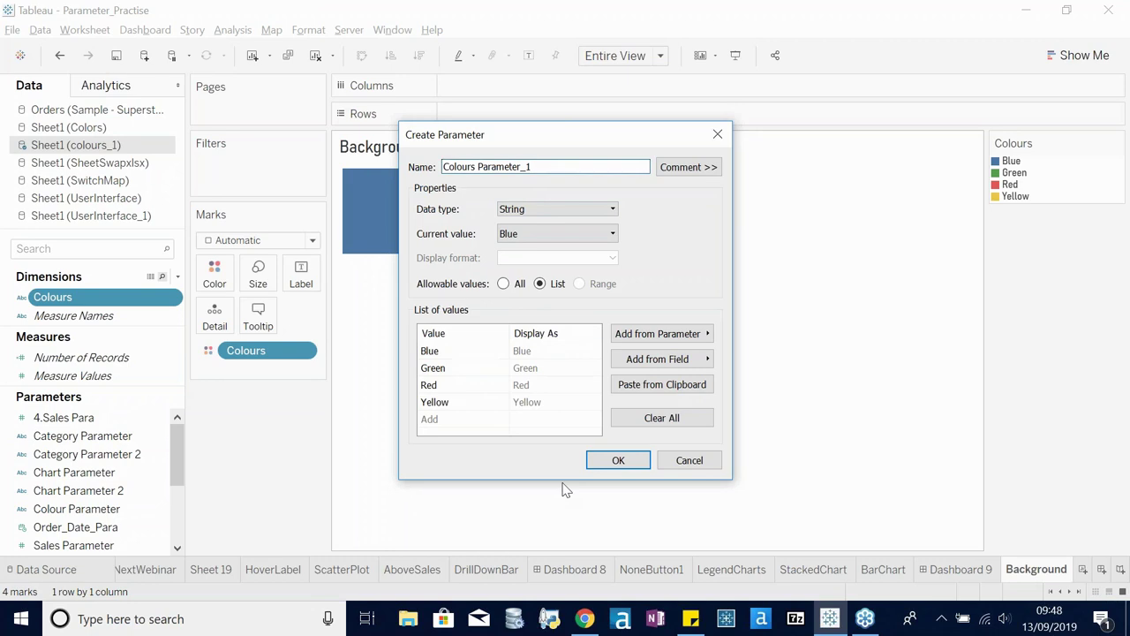
left_click(611, 460)
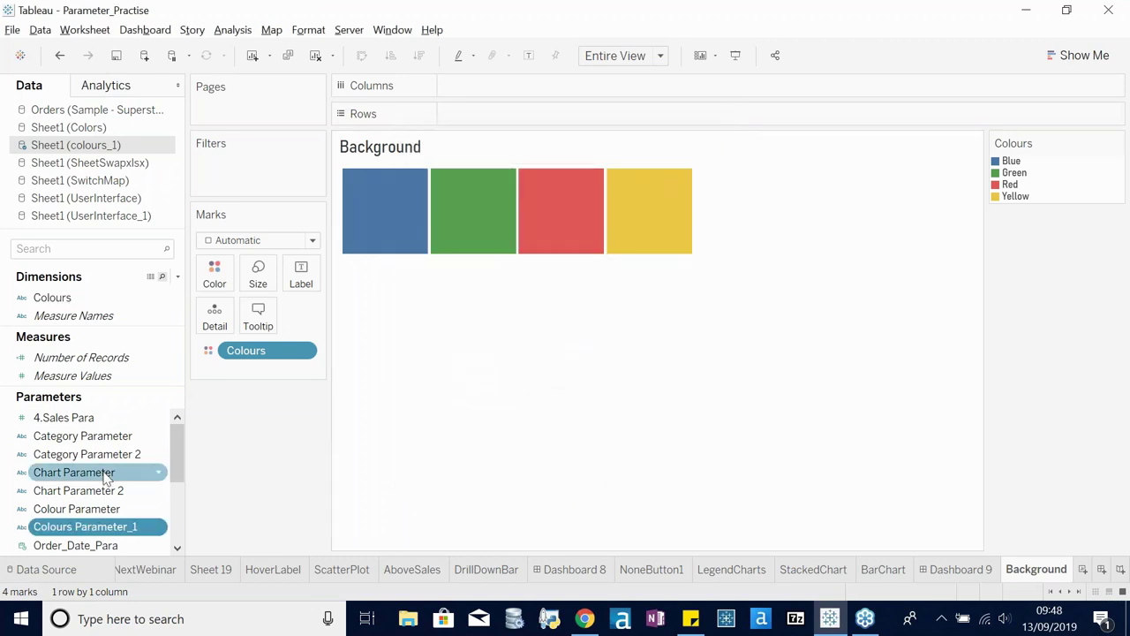
left_click(178, 277)
- Write a calculated field with the formula [Colours Parameter_1]=[Colours]
left_click(89, 294)
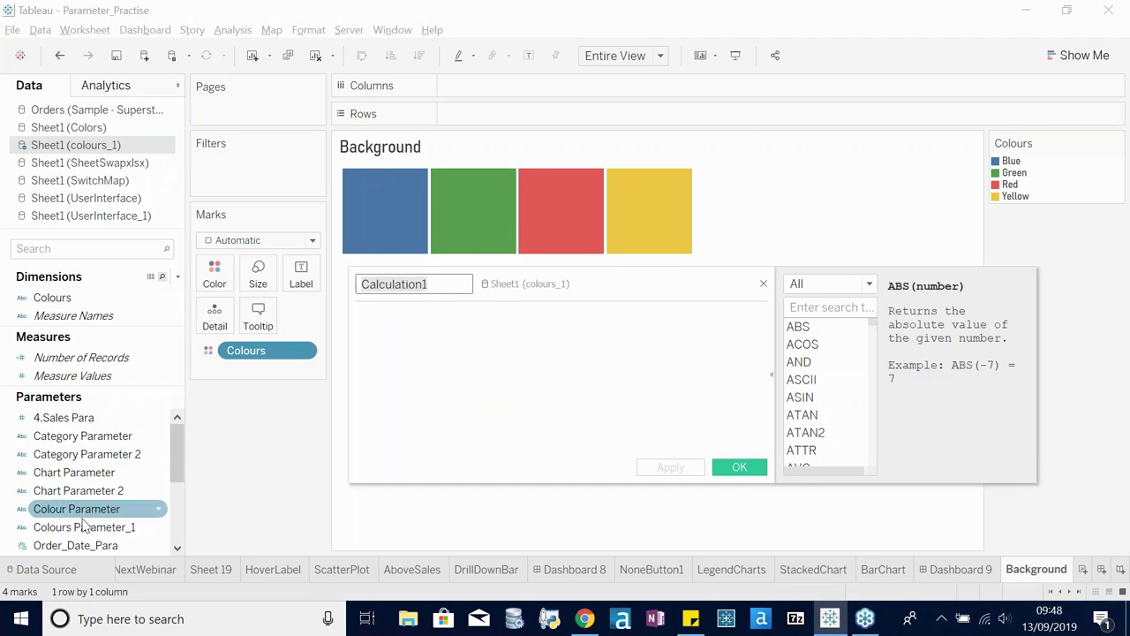
left_click_drag(84, 527, 448, 366)
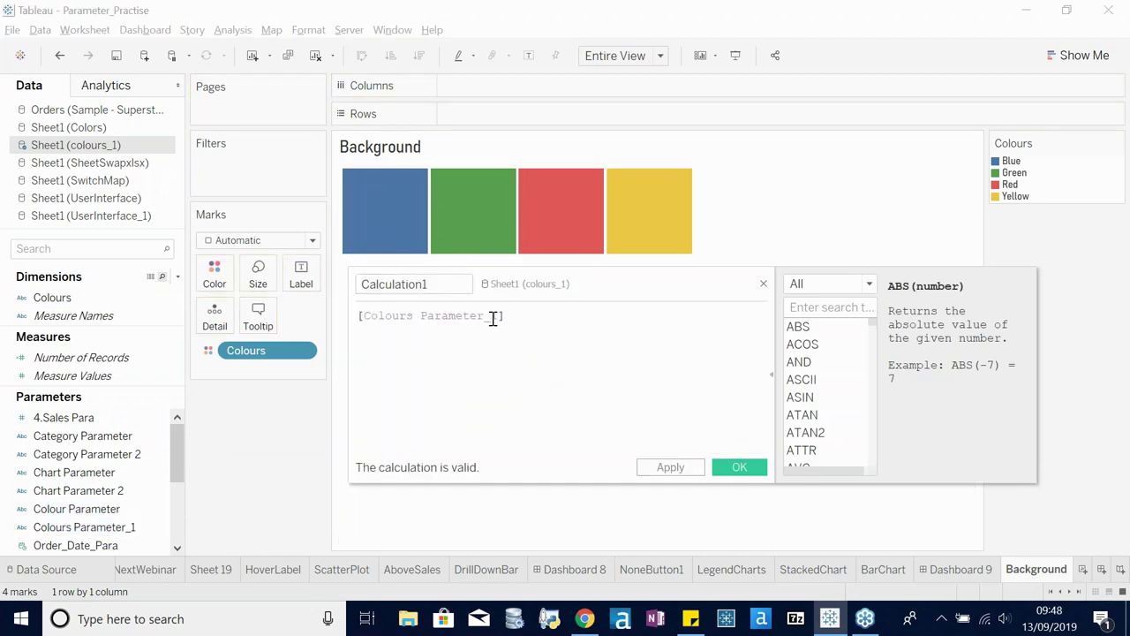
type("=")
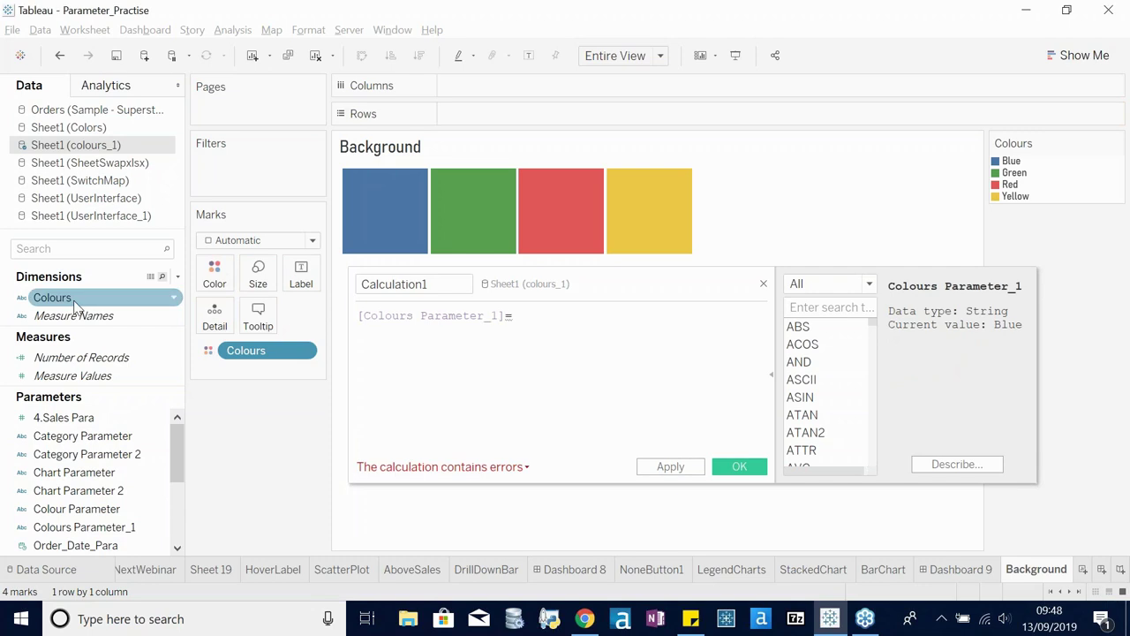
left_click_drag(79, 300, 636, 334)
left_click_drag(512, 318, 517, 326)
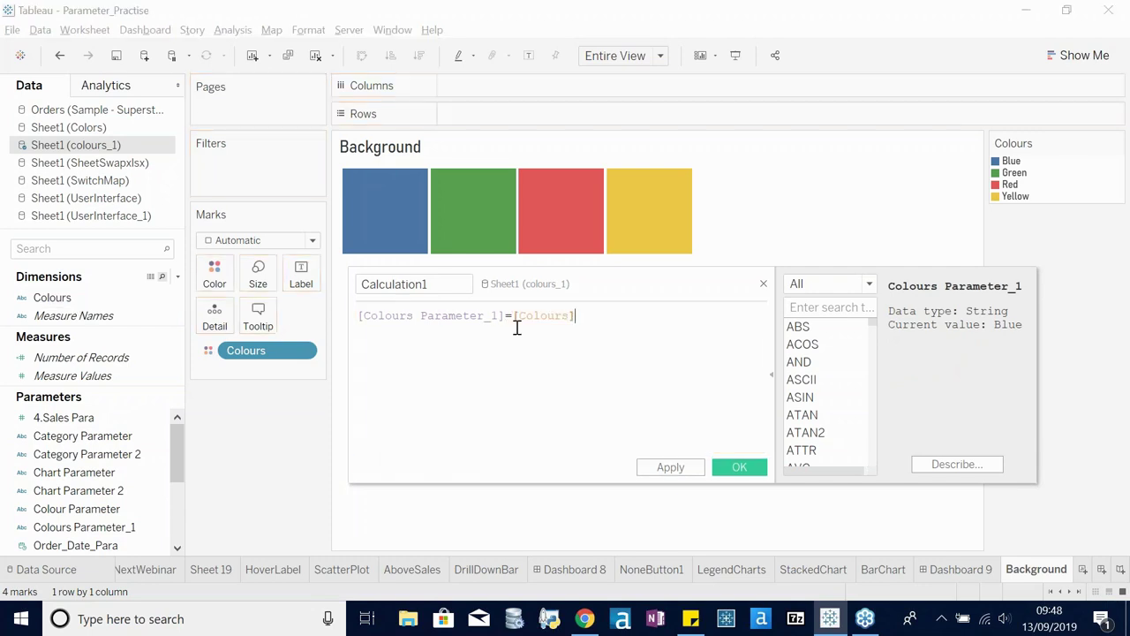
- Name the calculation Filter_Colour, save it, and filter the Background sheet to True
left_click(398, 289)
key("ctrl+a")
type("Fil")
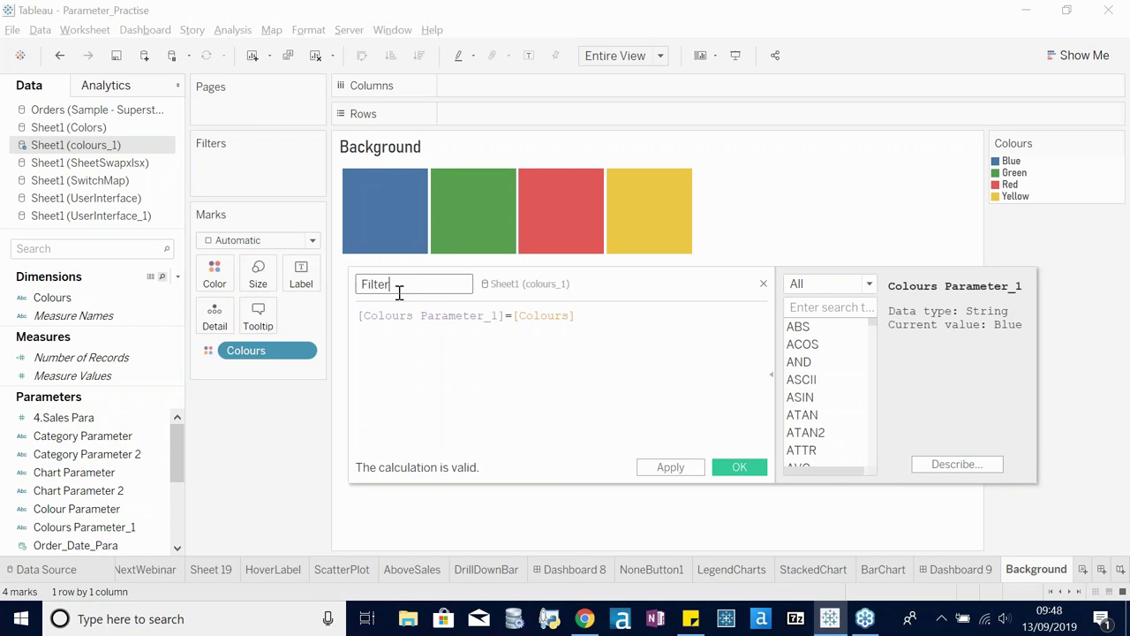
left_click(592, 365)
left_click(740, 468)
left_click_drag(69, 316, 256, 181)
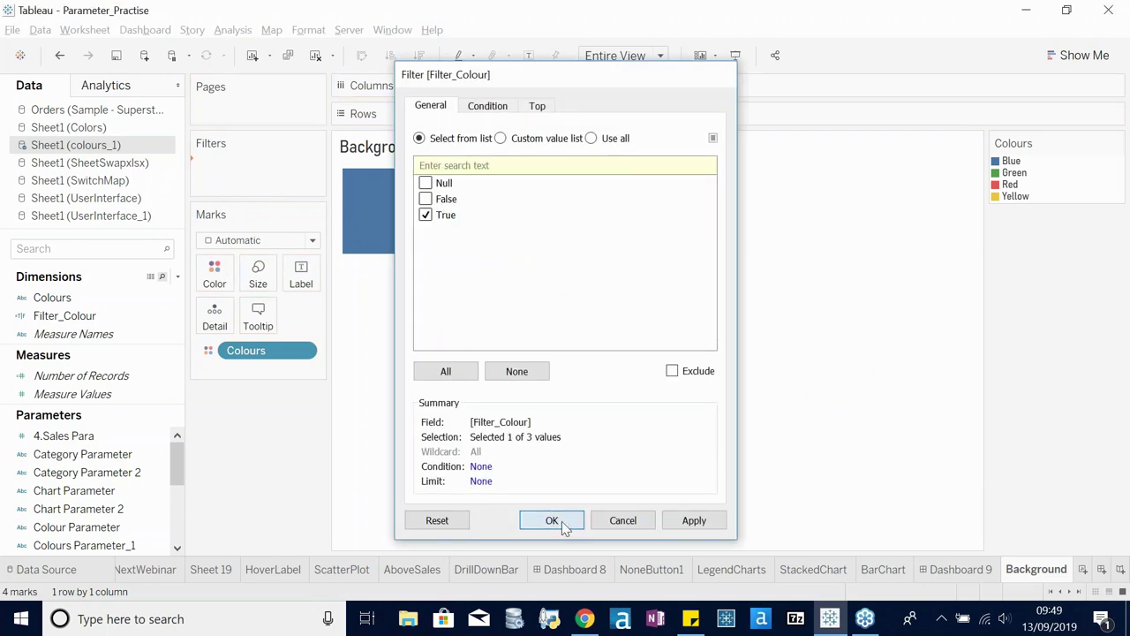
left_click(554, 520)
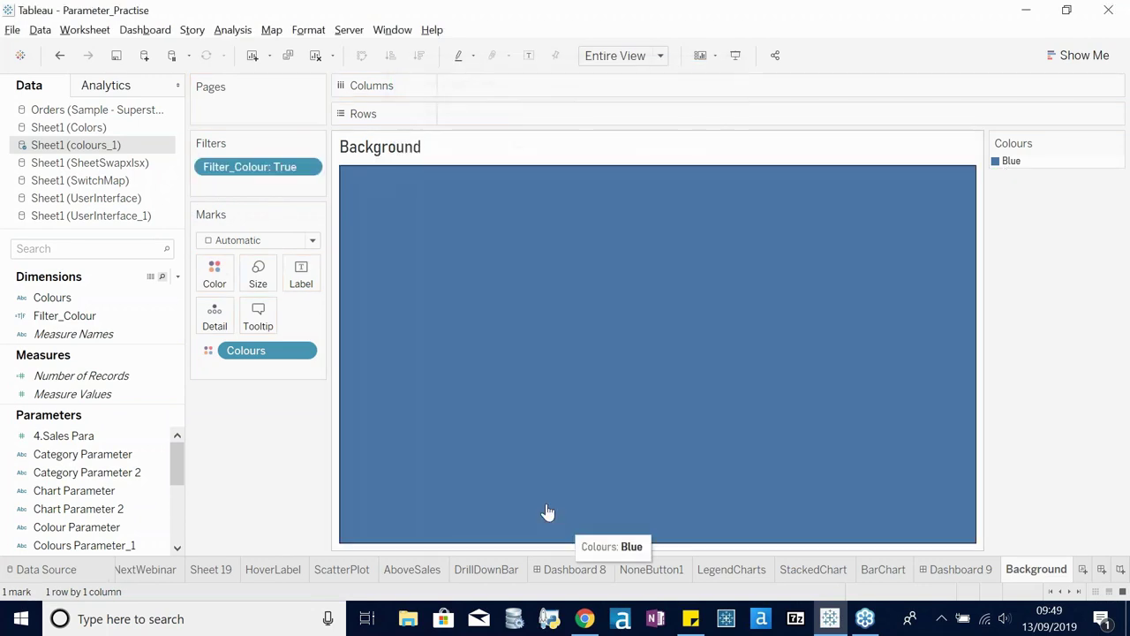
- Hide the Background sheet title and show the Colours Parameter_1 control
right_click(386, 153)
left_click(401, 204)
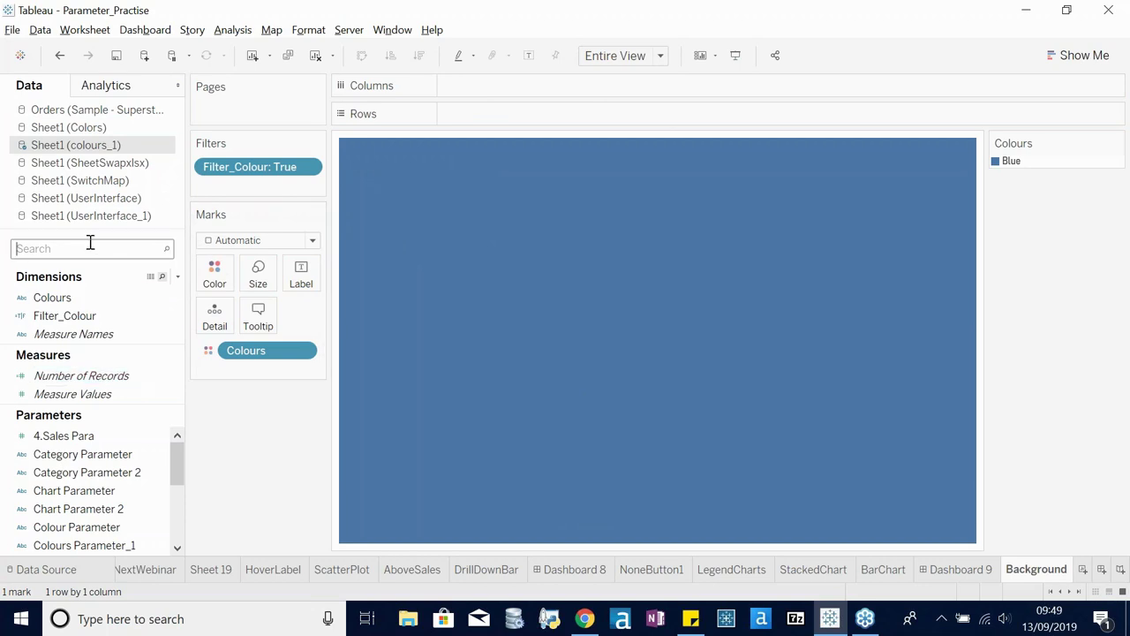
type("col")
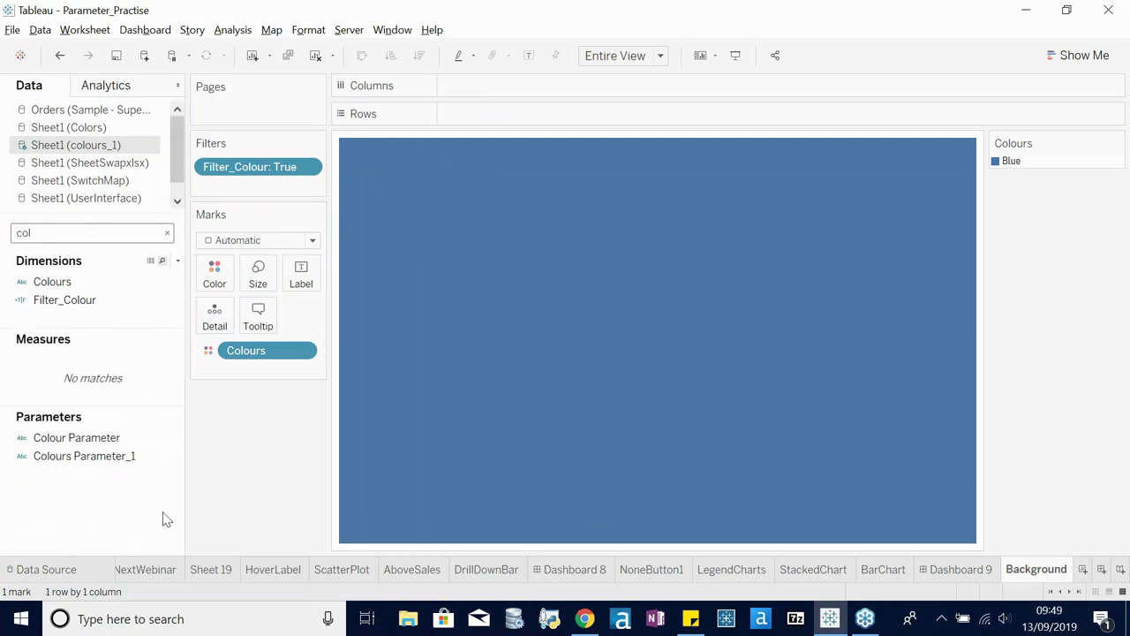
right_click(171, 457)
left_click(275, 195)
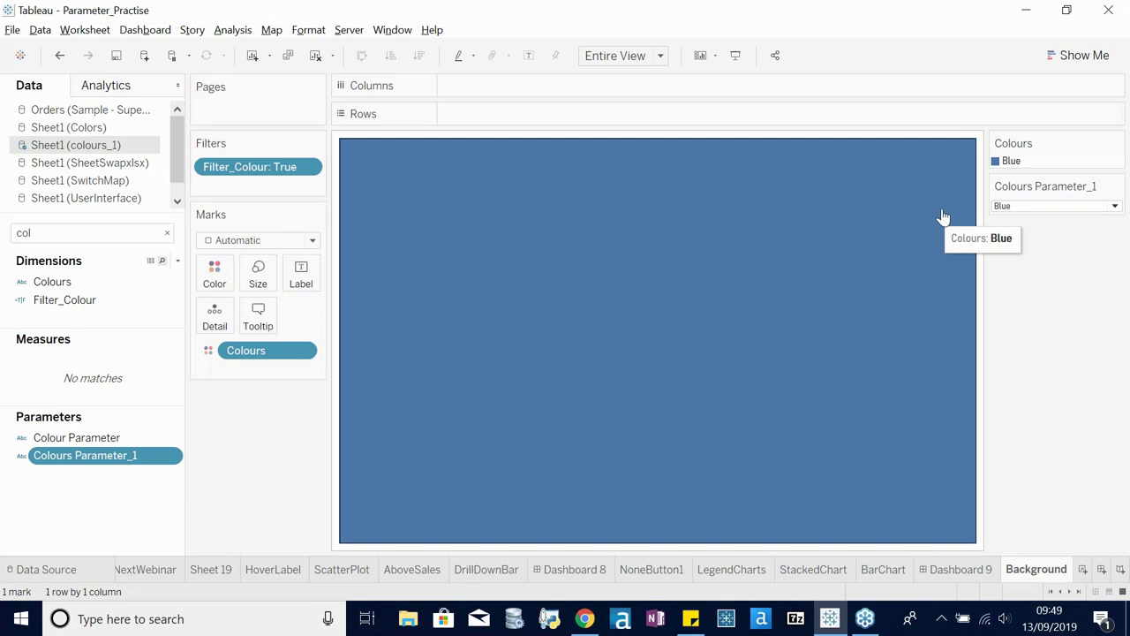
- Switch the parameter control from Green to Red so the view fills red
left_click(1024, 205)
left_click(1022, 227)
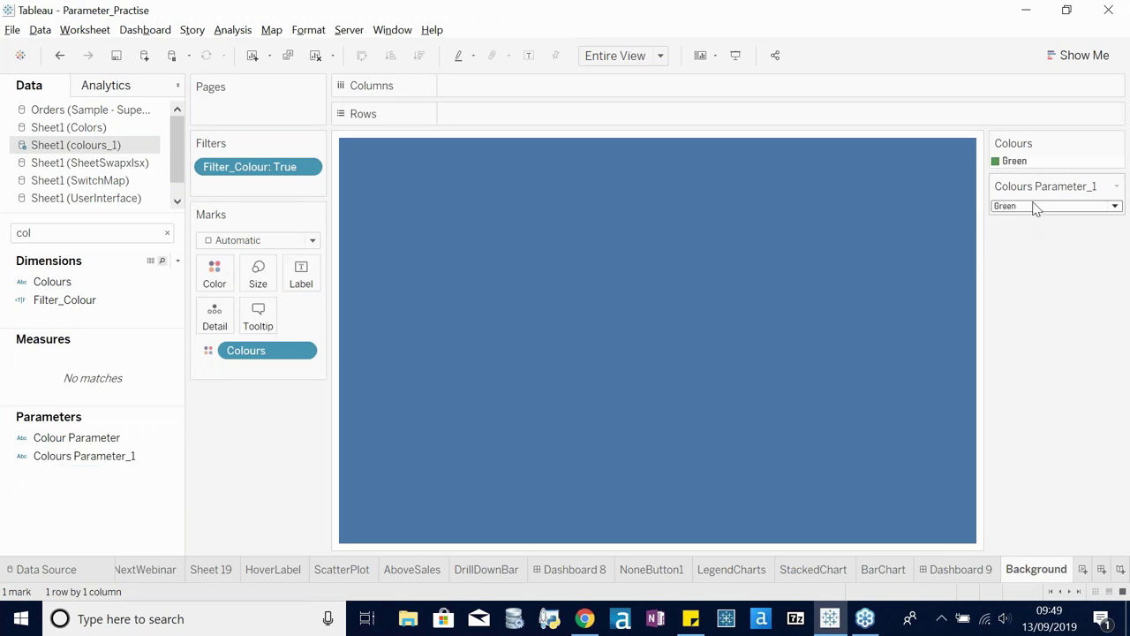
left_click(1036, 206)
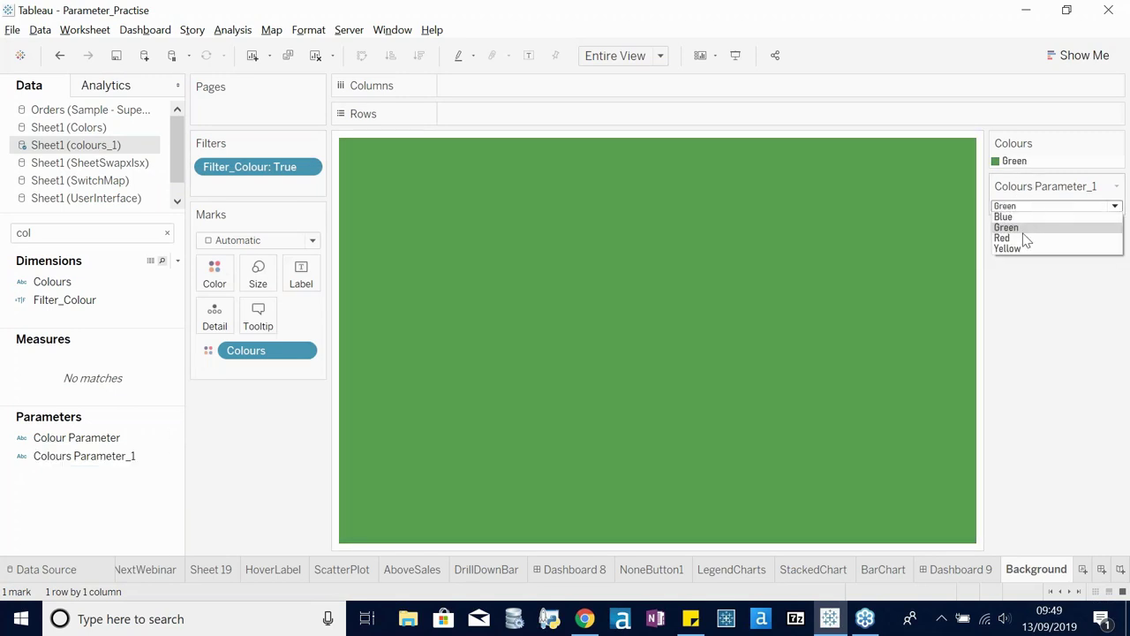
left_click(1024, 238)
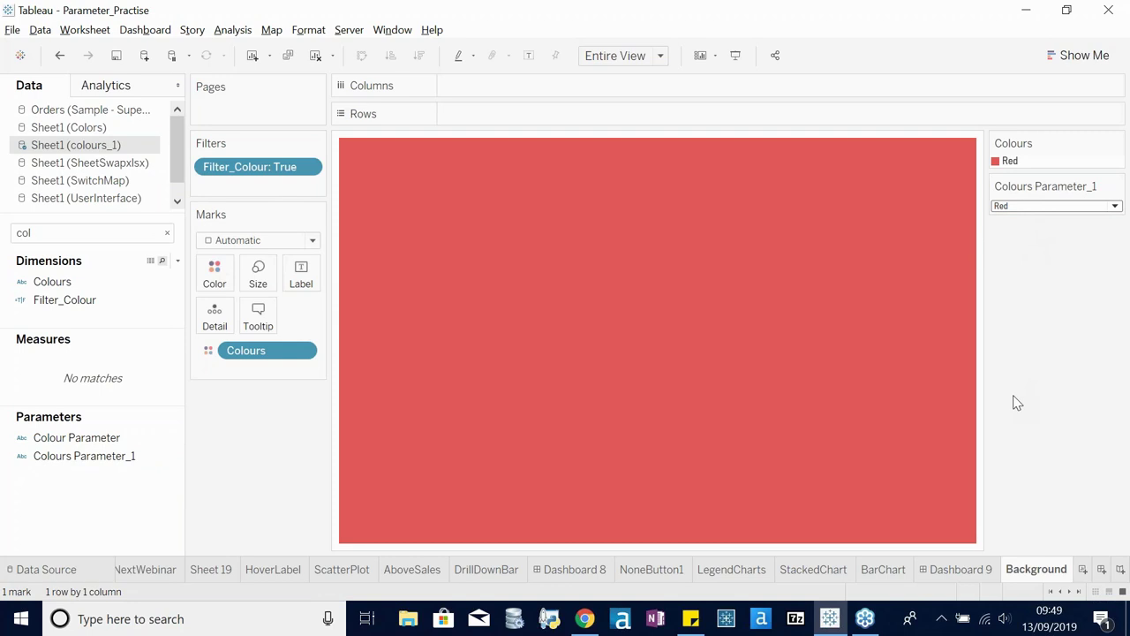
left_click(166, 234)
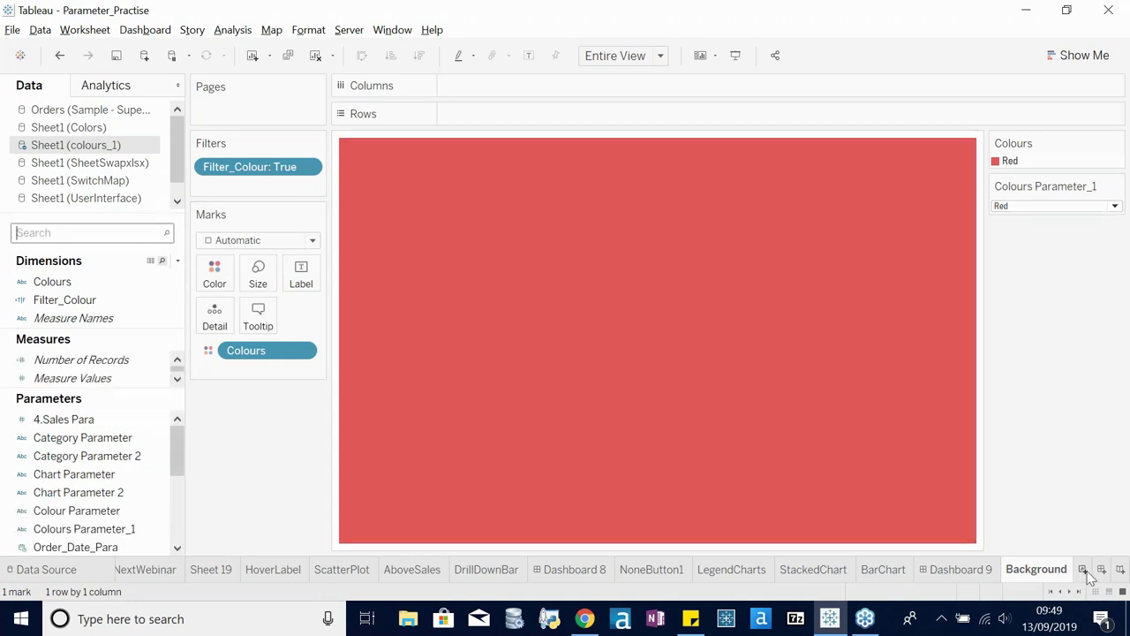
- Create a tiled Dashboard 10 holding Background, with its title, legend and parameter control removed
left_click(1101, 570)
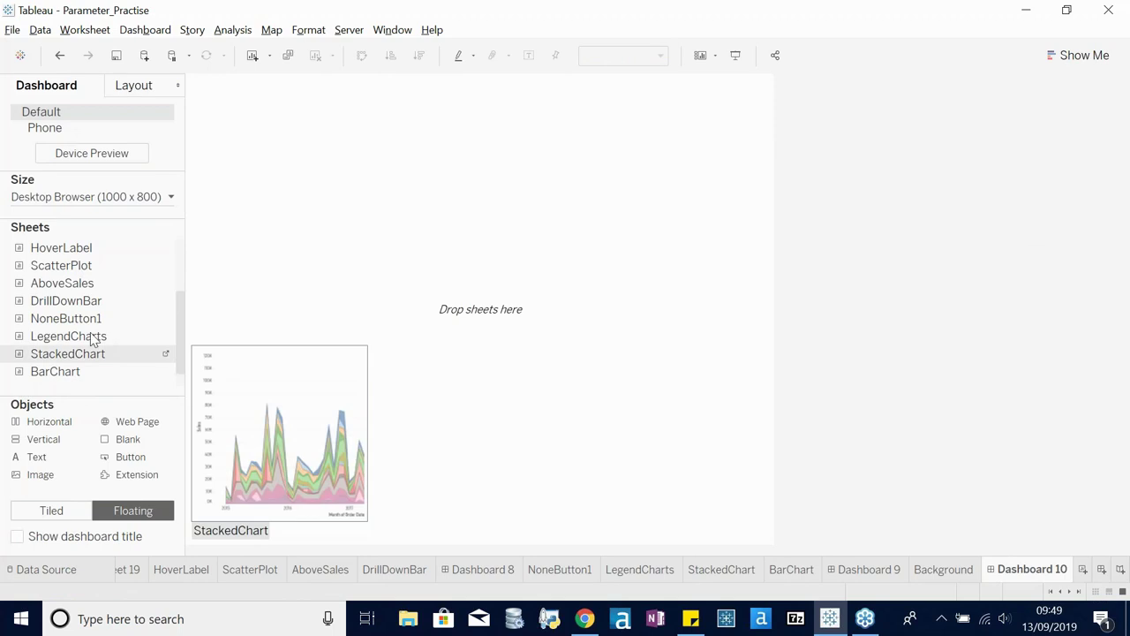
scroll(93, 340, "down", 1)
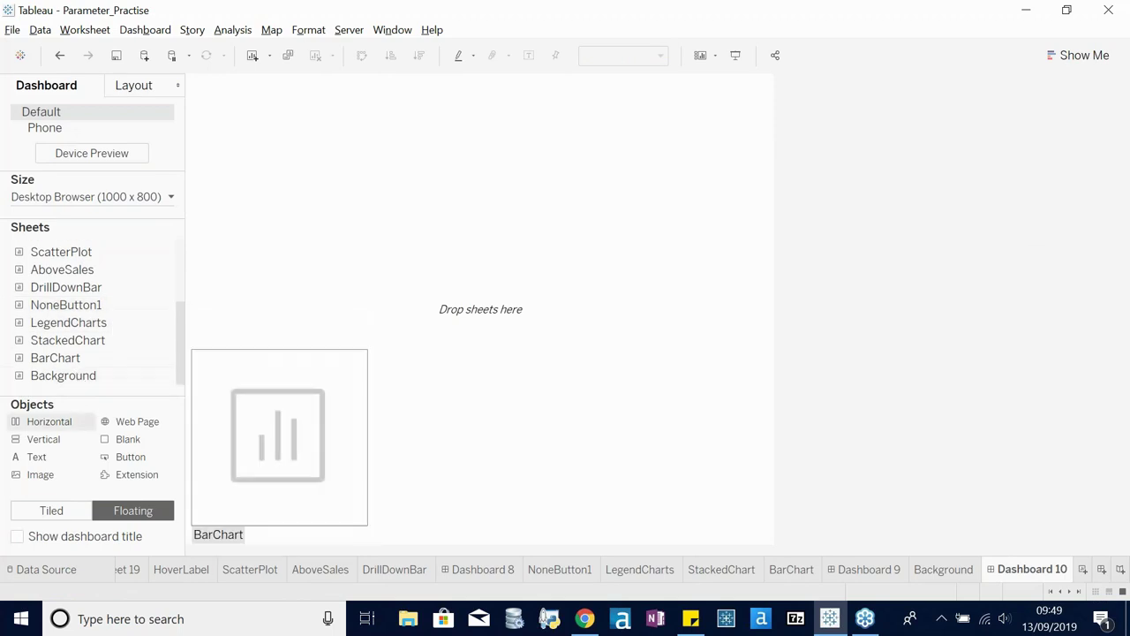
left_click(61, 510)
left_click_drag(64, 376, 319, 369)
right_click(242, 99)
left_click(282, 139)
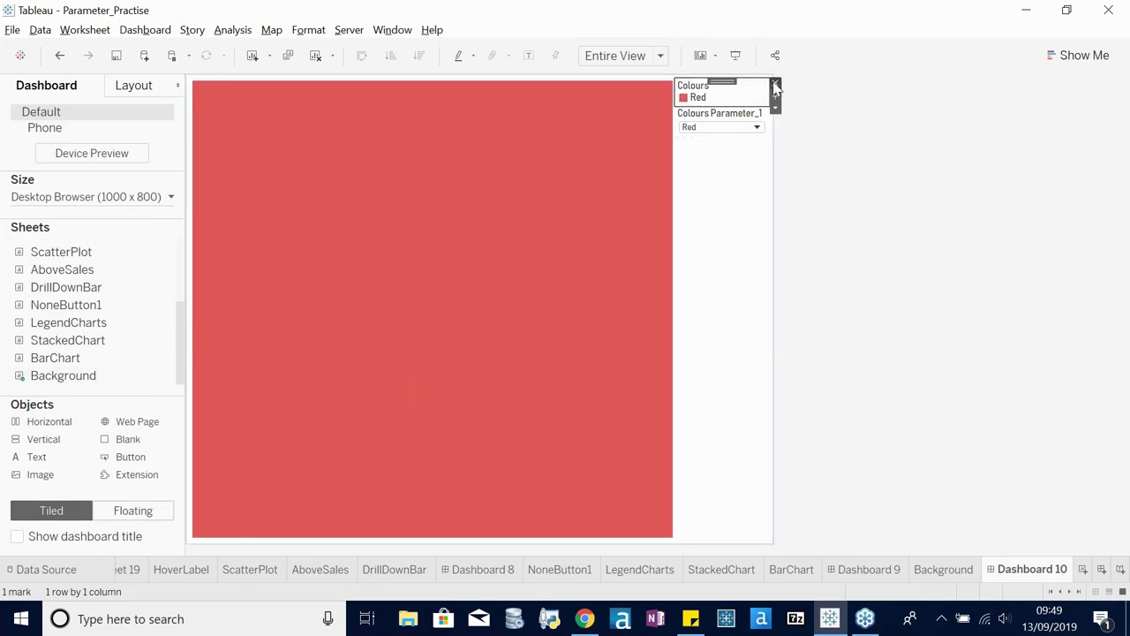
left_click(776, 85)
left_click(775, 85)
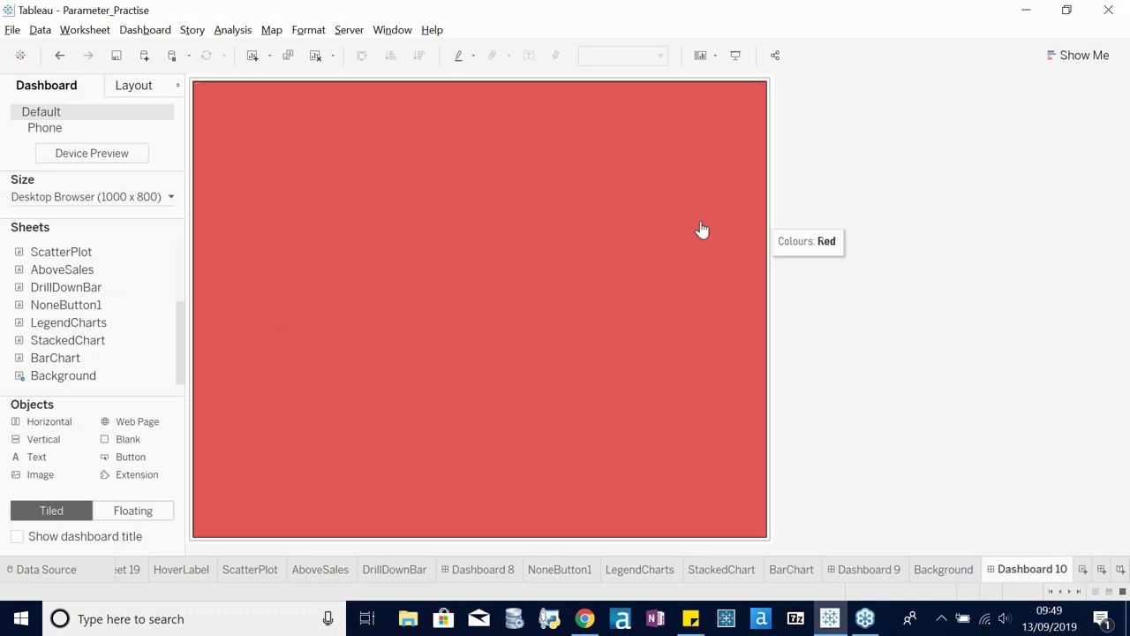
- Turn off tooltips on the Background worksheet, then return to Dashboard 10 and add blank Sheet 29
left_click(750, 150)
left_click(775, 98)
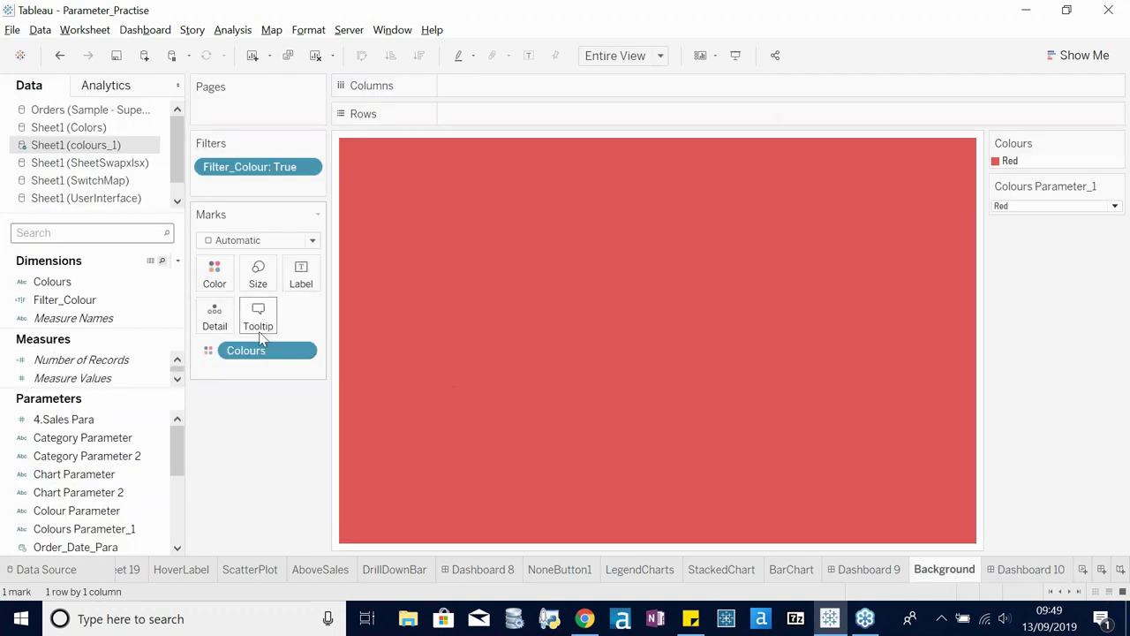
left_click(257, 313)
left_click(388, 354)
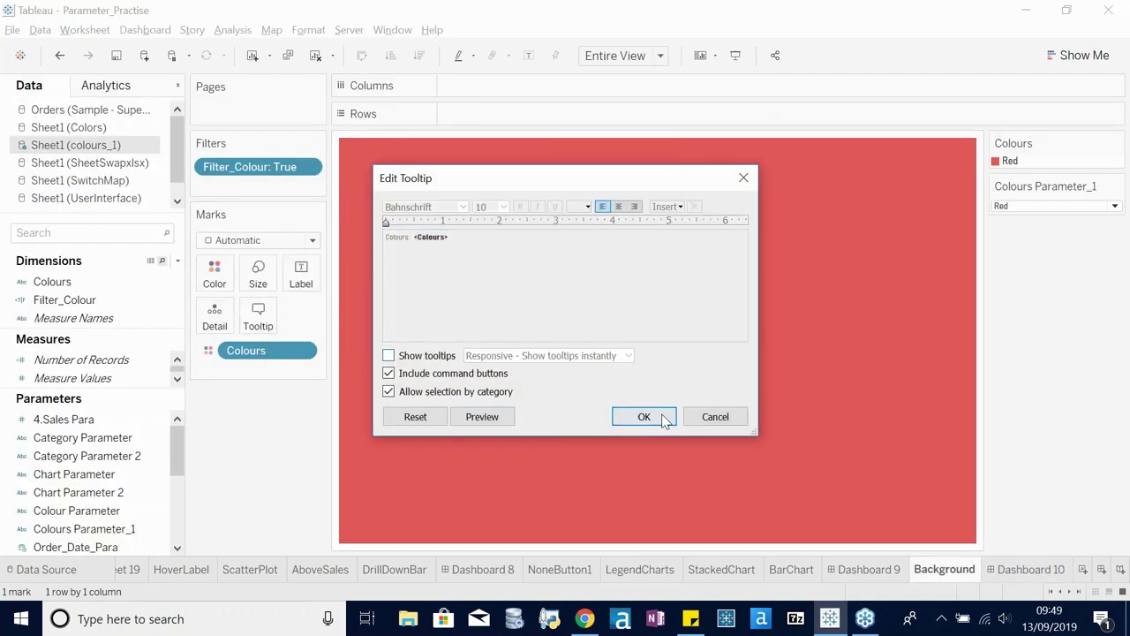
left_click(663, 416)
left_click(1031, 570)
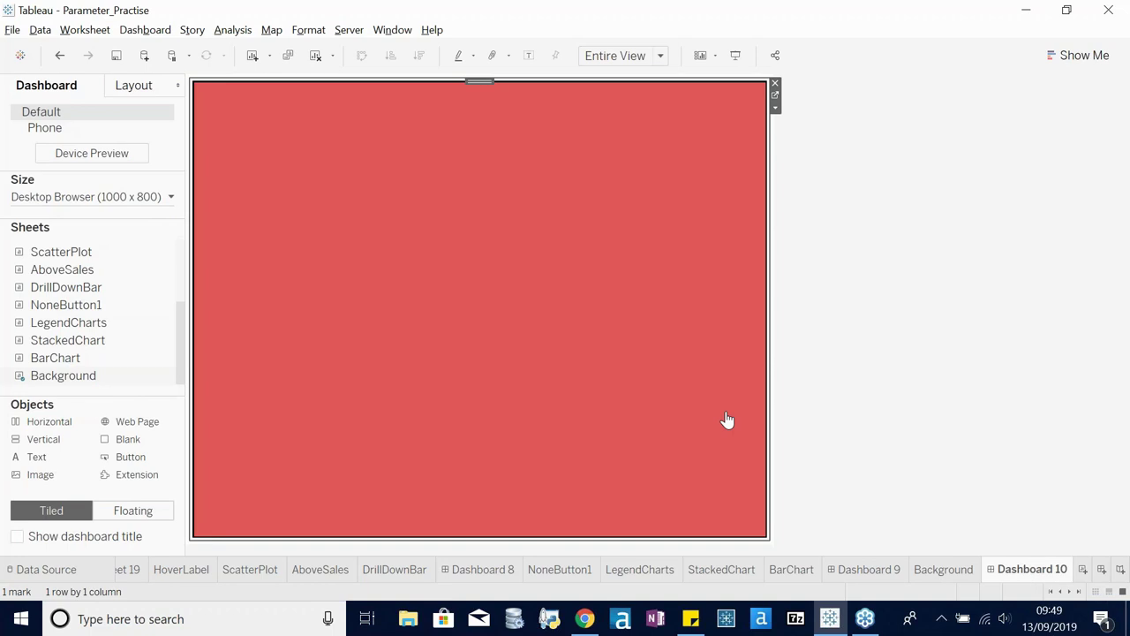
left_click(1083, 572)
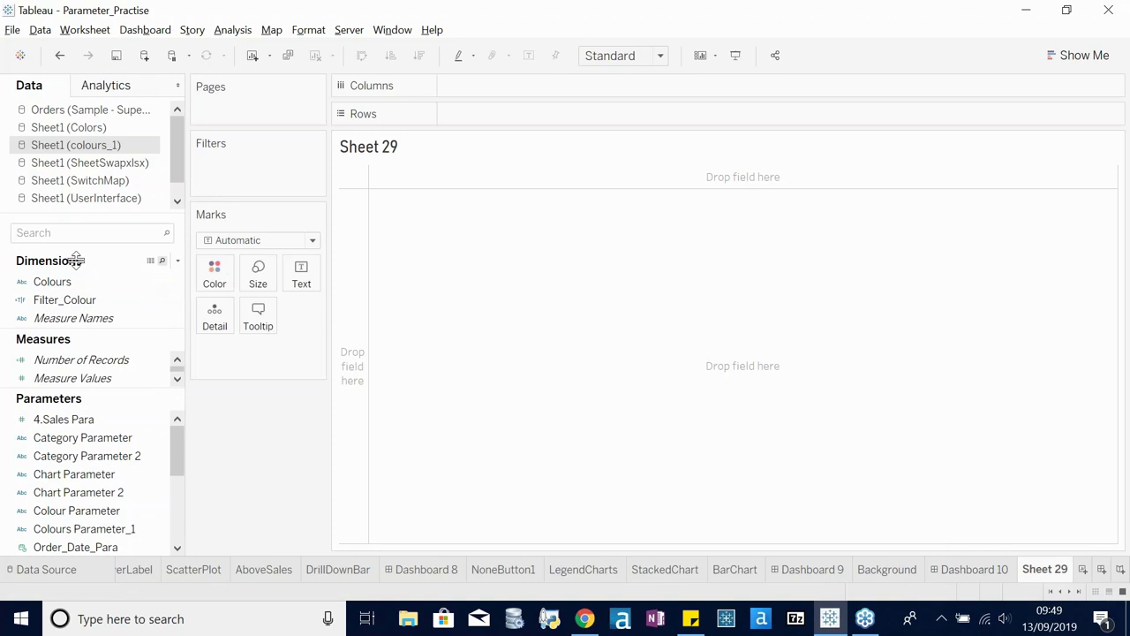
- Build an untitled pie chart coloured by Colours that fills the entire view
left_click(91, 282)
left_click_drag(84, 282, 214, 276)
left_click(234, 240)
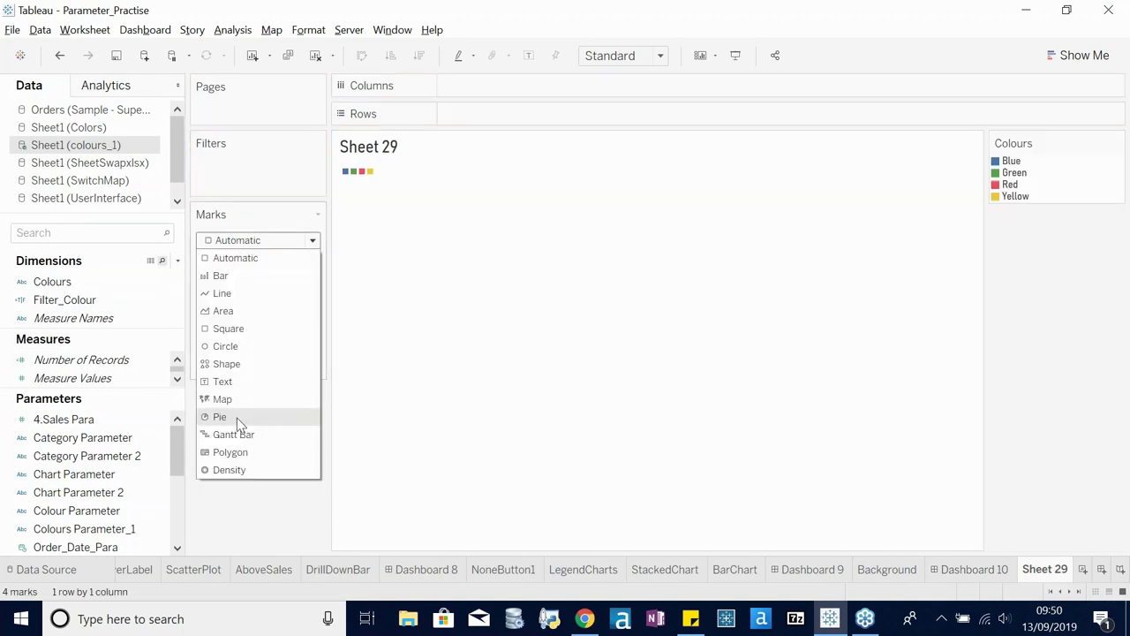
left_click(234, 417)
right_click(362, 155)
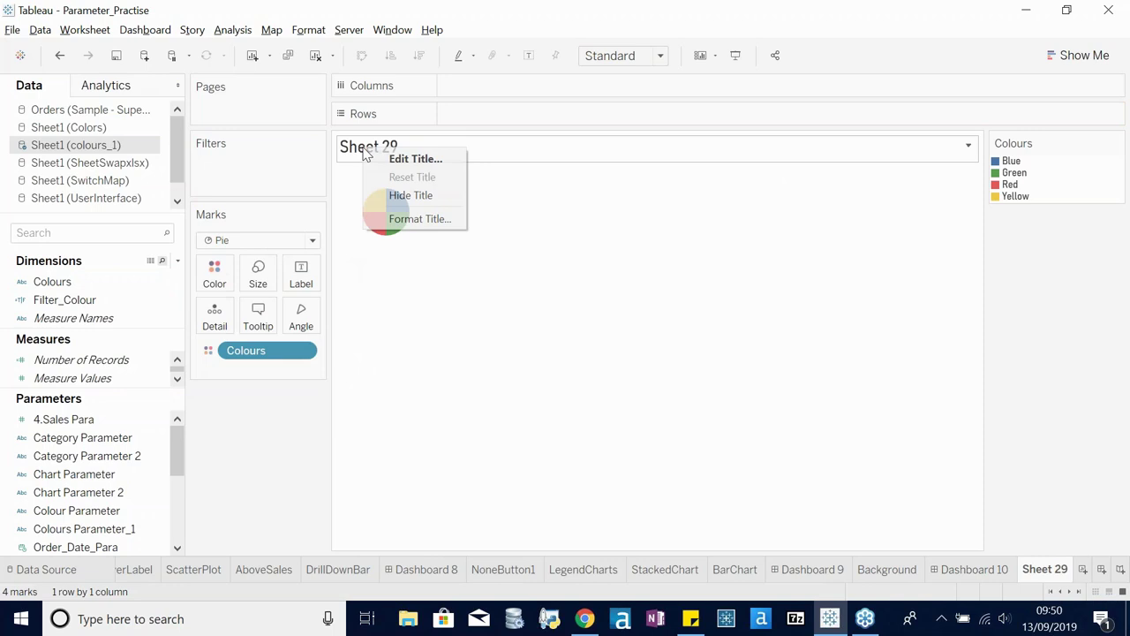
left_click(399, 194)
left_click(620, 58)
left_click(609, 117)
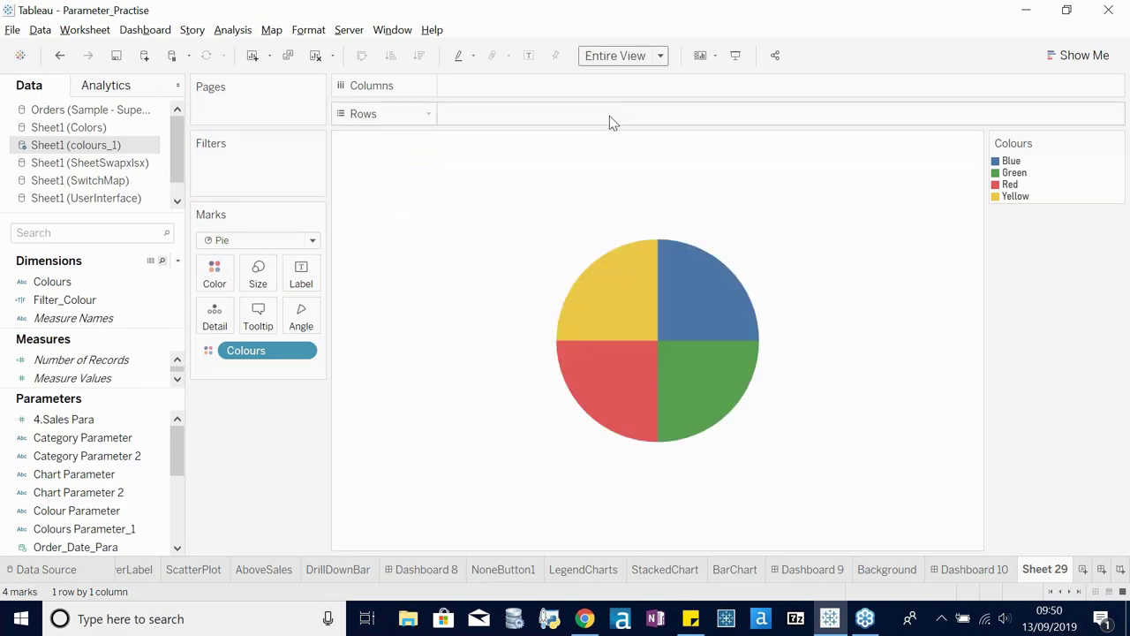
- Rename Sheet 29 to ColourLegend
left_click(215, 275)
left_click(261, 392)
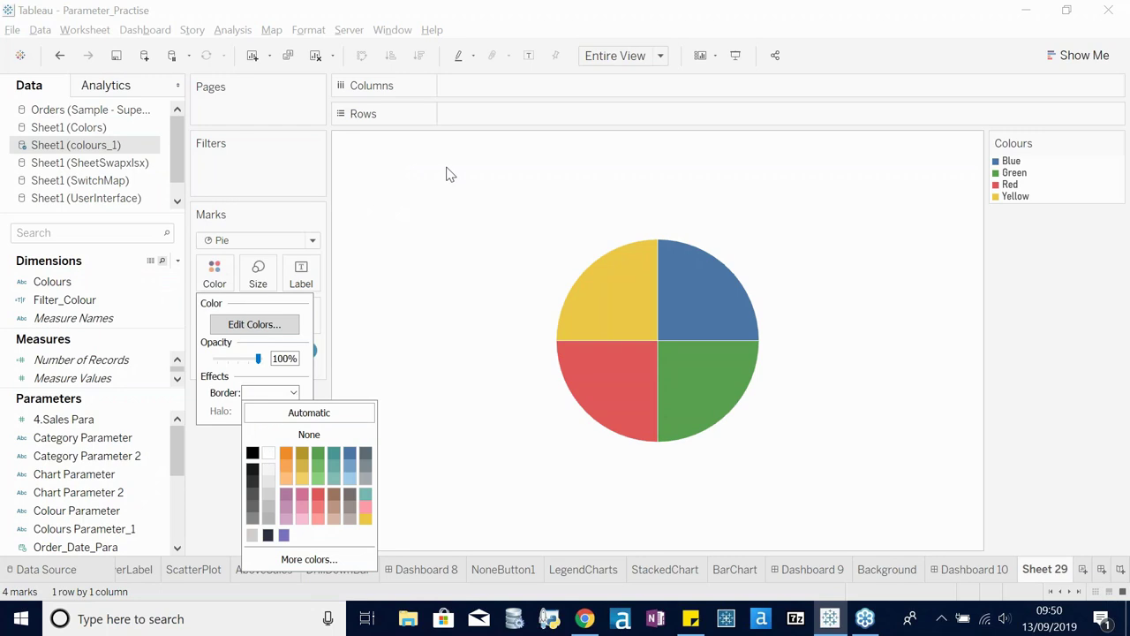
left_click(321, 5)
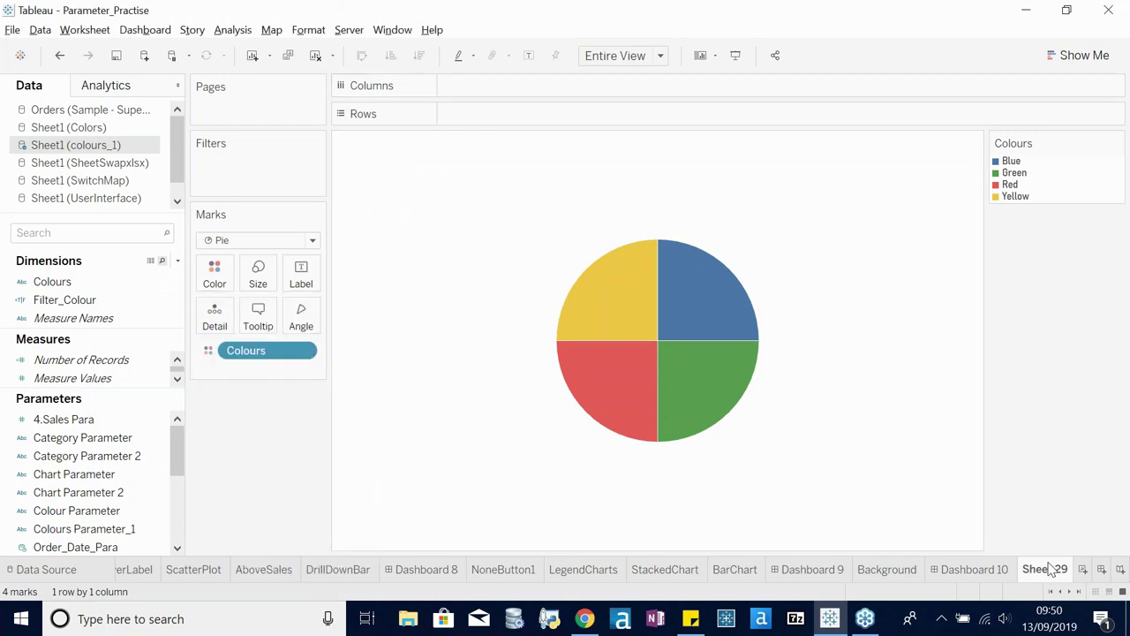
right_click(1050, 570)
left_click(1055, 366)
type("ColourLegend")
key("Return")
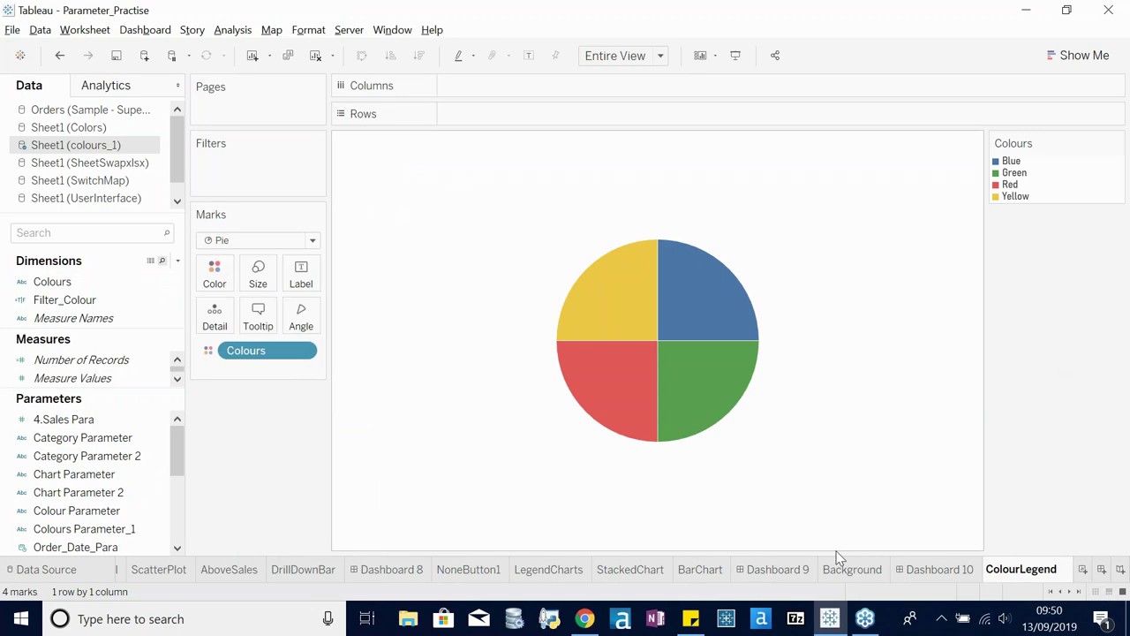
- Float the ColourLegend sheet on Dashboard 10, hide its title and shrink it
left_click(945, 569)
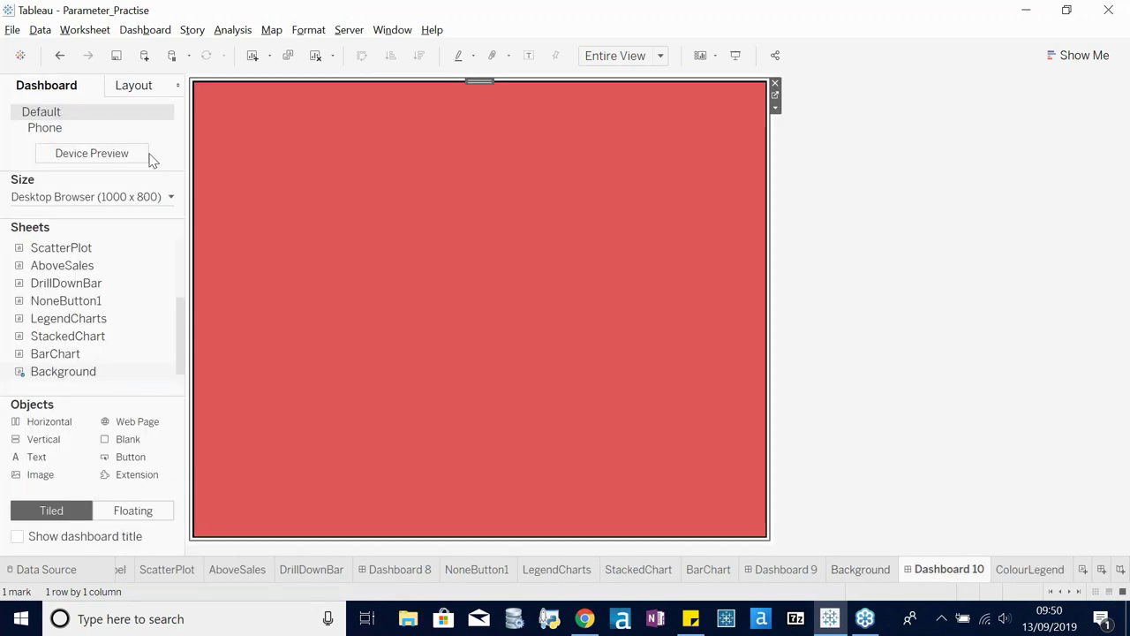
scroll(94, 358, "down", 1)
left_click(132, 512)
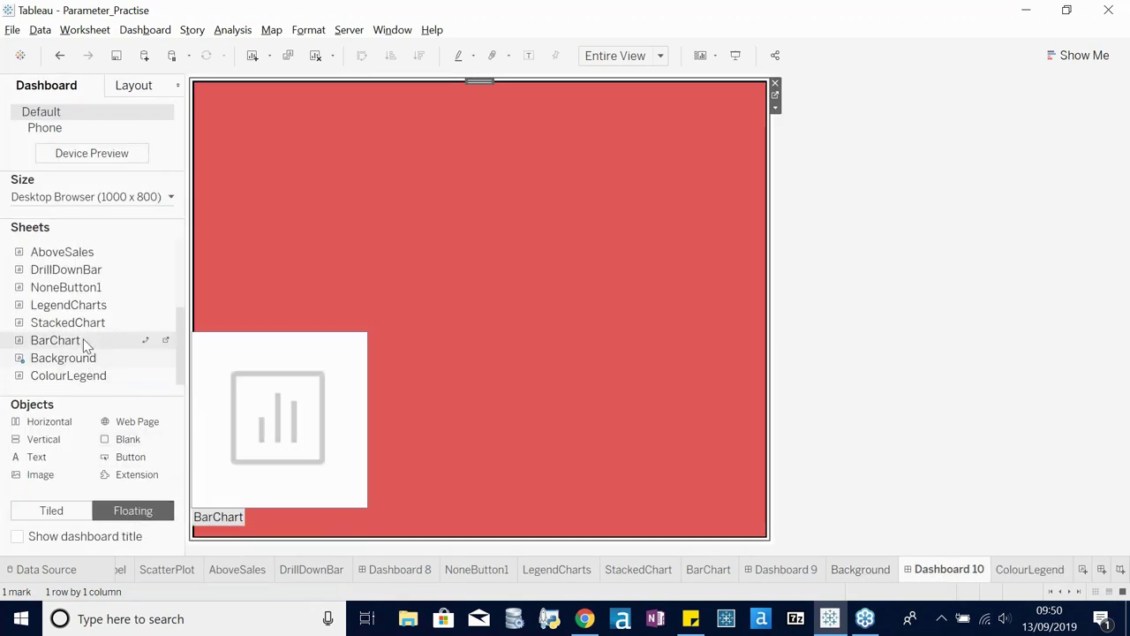
left_click_drag(68, 377, 533, 132)
right_click(536, 133)
left_click(585, 175)
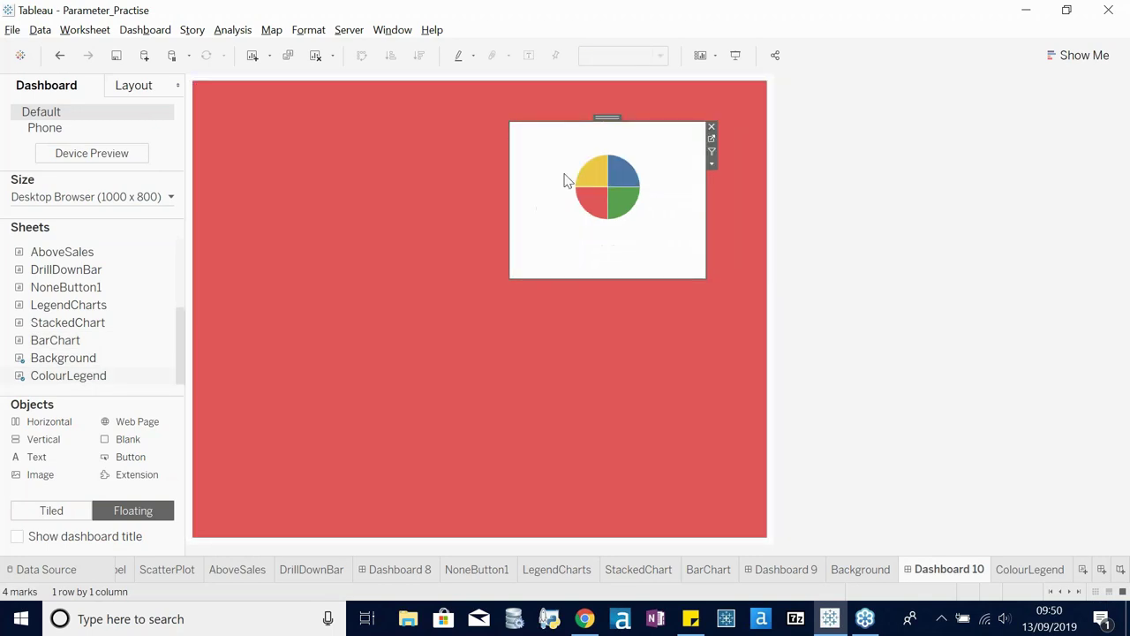
left_click_drag(508, 276, 565, 215)
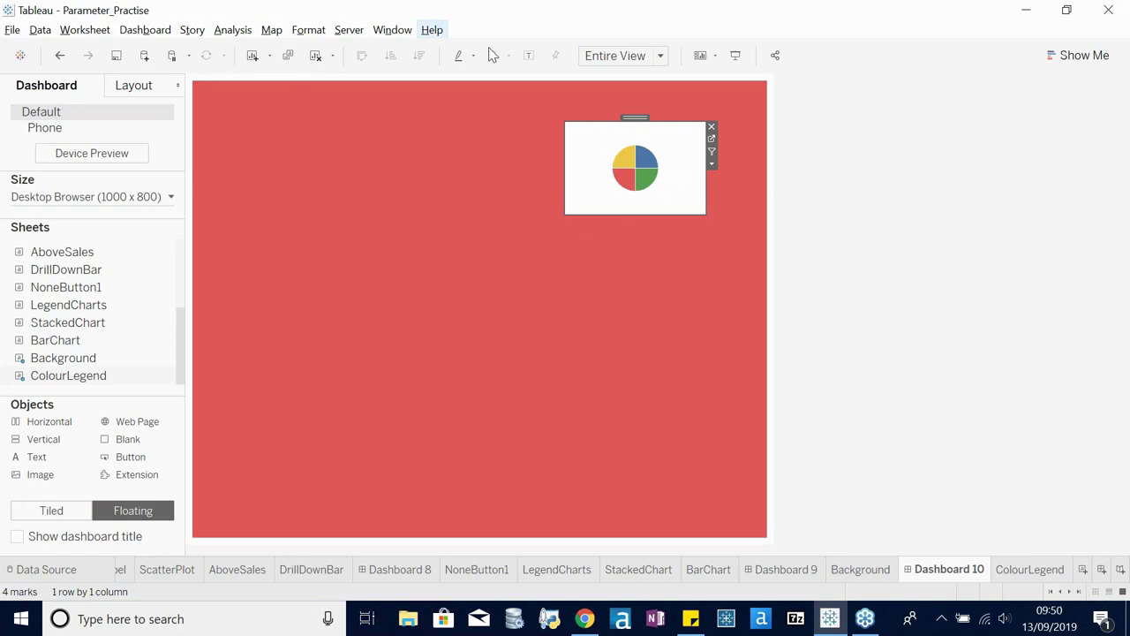
- Set the ColourLegend worksheet shading to None so its background is transparent
left_click(308, 30)
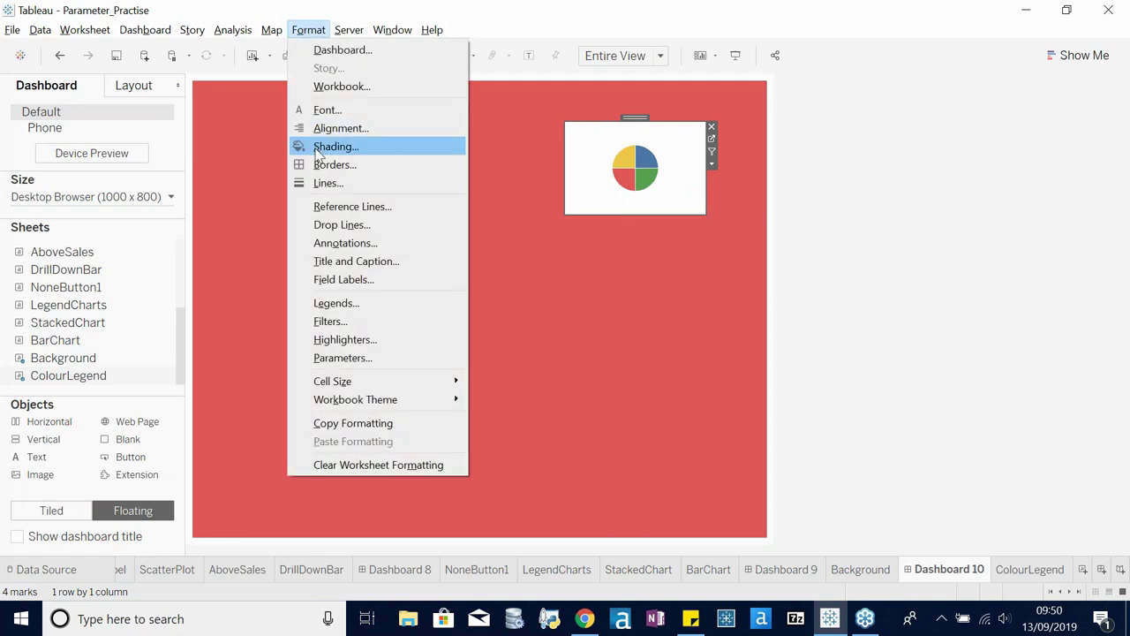
left_click(329, 147)
left_click(99, 192)
left_click(108, 212)
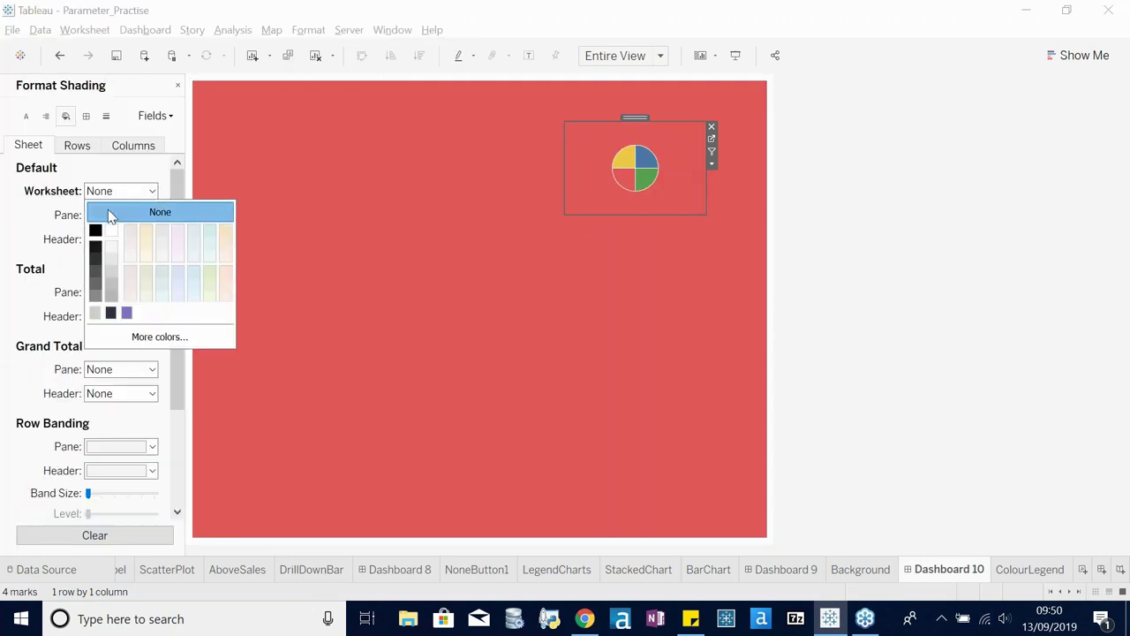
left_click(586, 227)
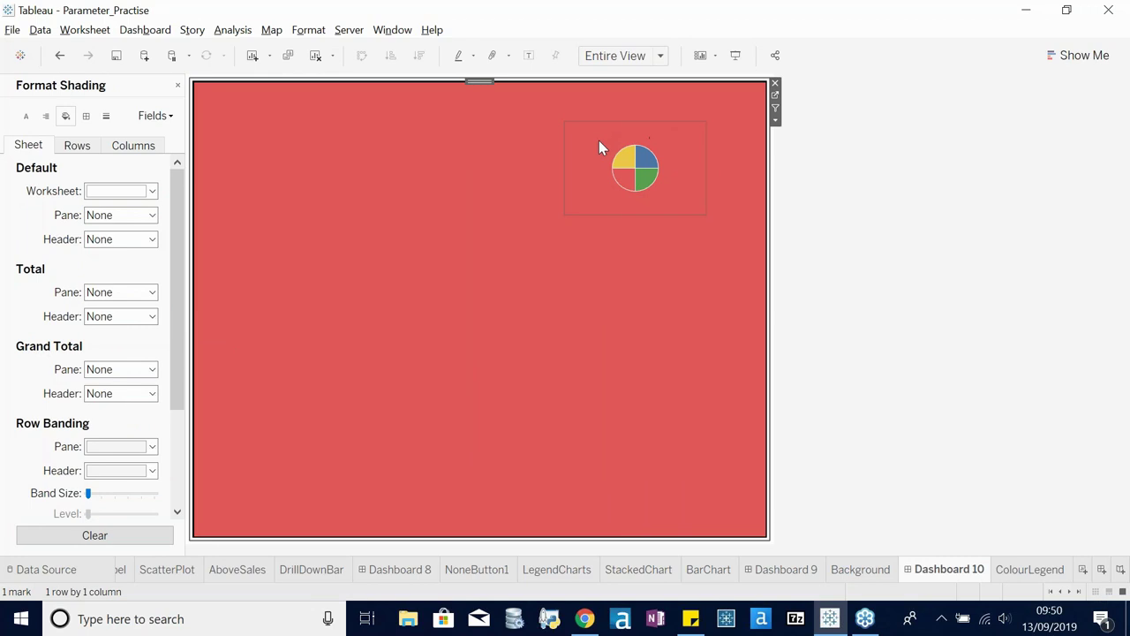
- Shrink the pie legend further and move it to the dashboard's top-right corner
left_click(598, 141)
left_click_drag(578, 202, 593, 185)
left_click_drag(653, 116, 669, 104)
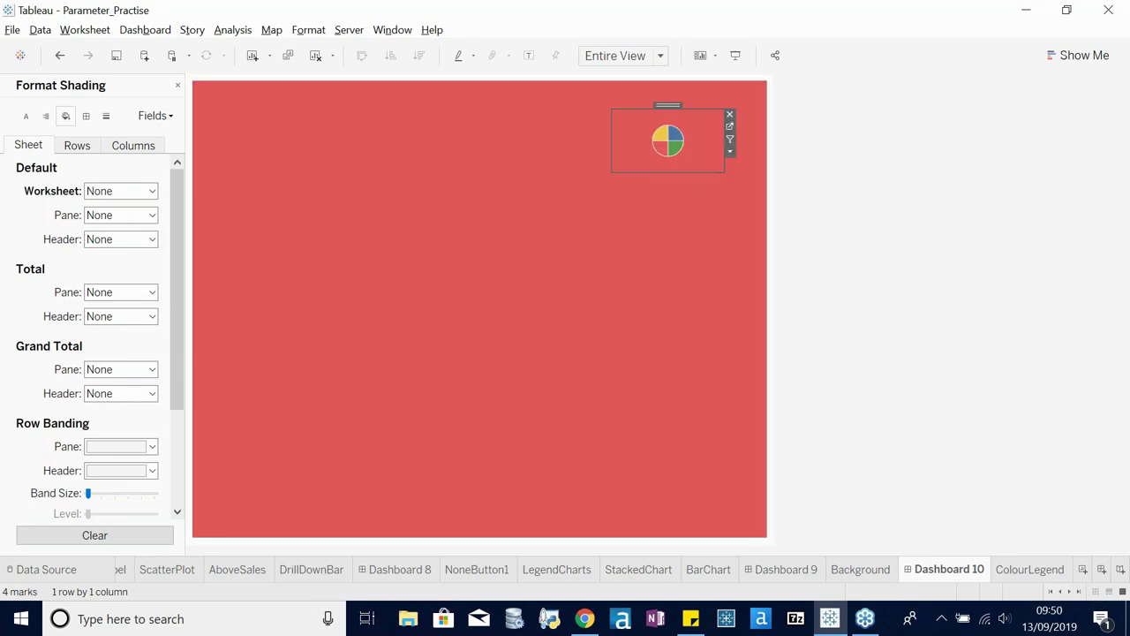
left_click(126, 33)
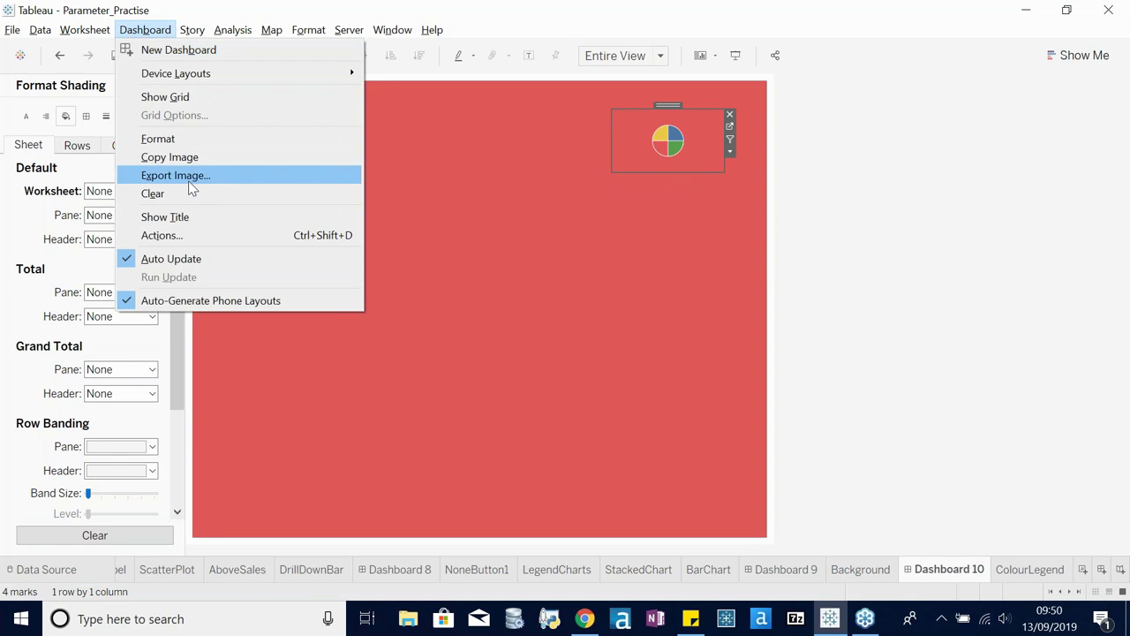
- Add a Change Parameter action from ColourLegend only, targeting Colours Parameter_1 with the Colours field
left_click(182, 233)
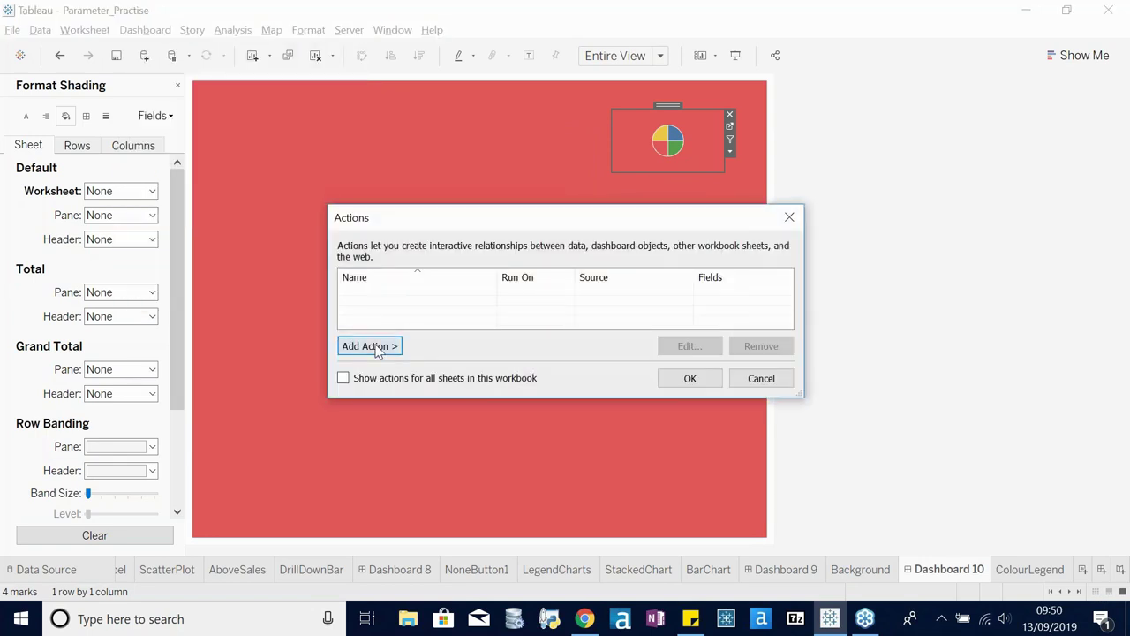
left_click(377, 346)
left_click(469, 418)
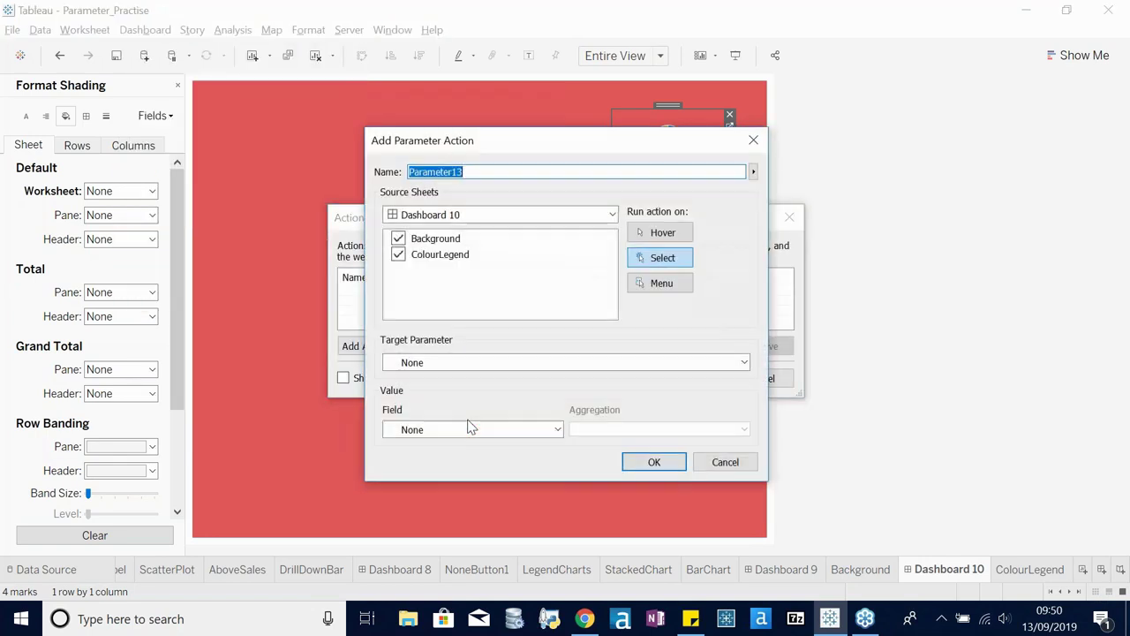
left_click(398, 238)
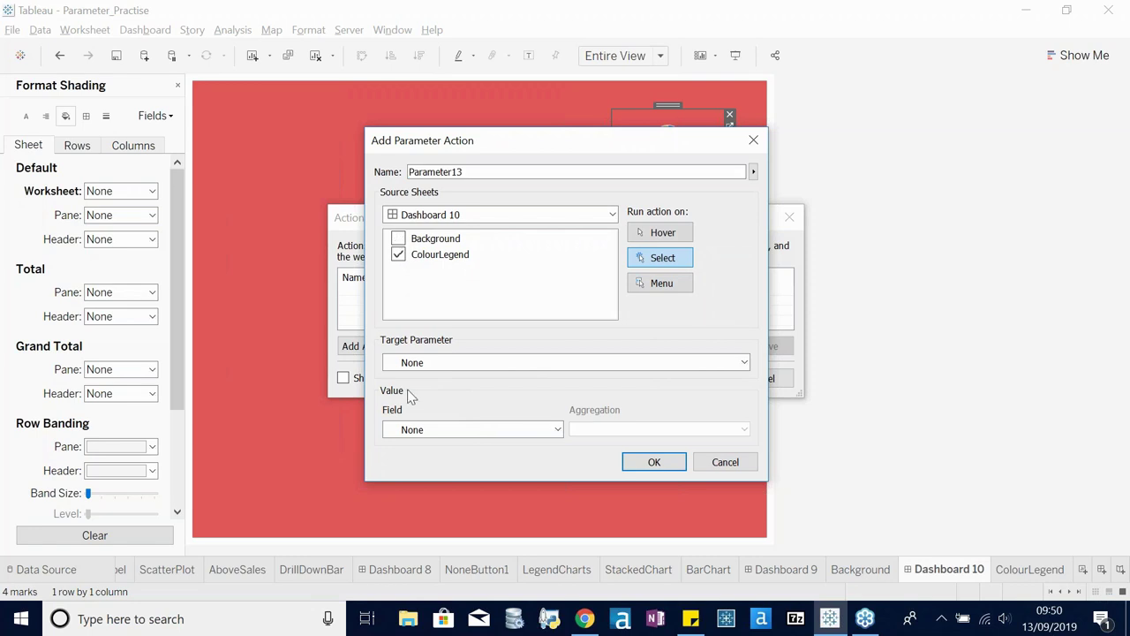
left_click(430, 363)
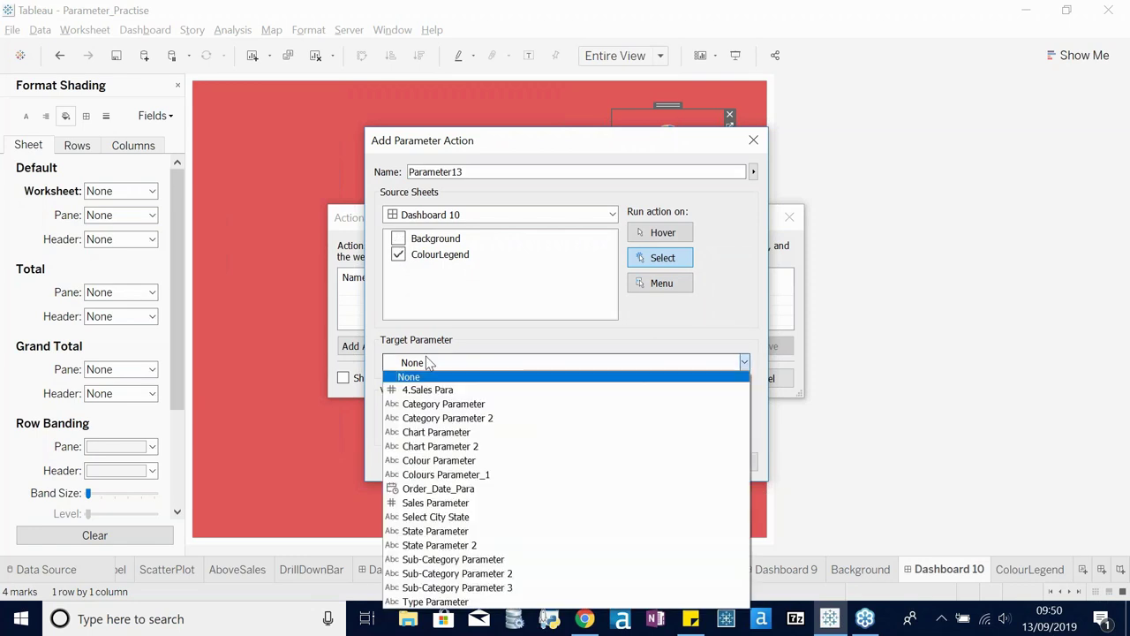
left_click(451, 472)
left_click(407, 431)
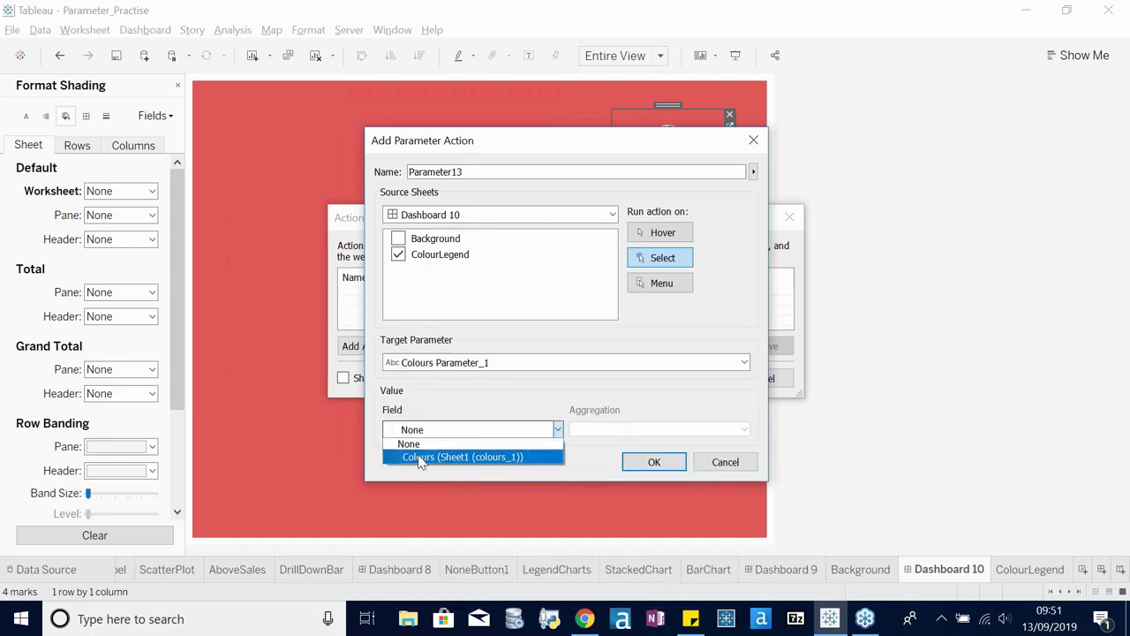
left_click(421, 456)
left_click(639, 466)
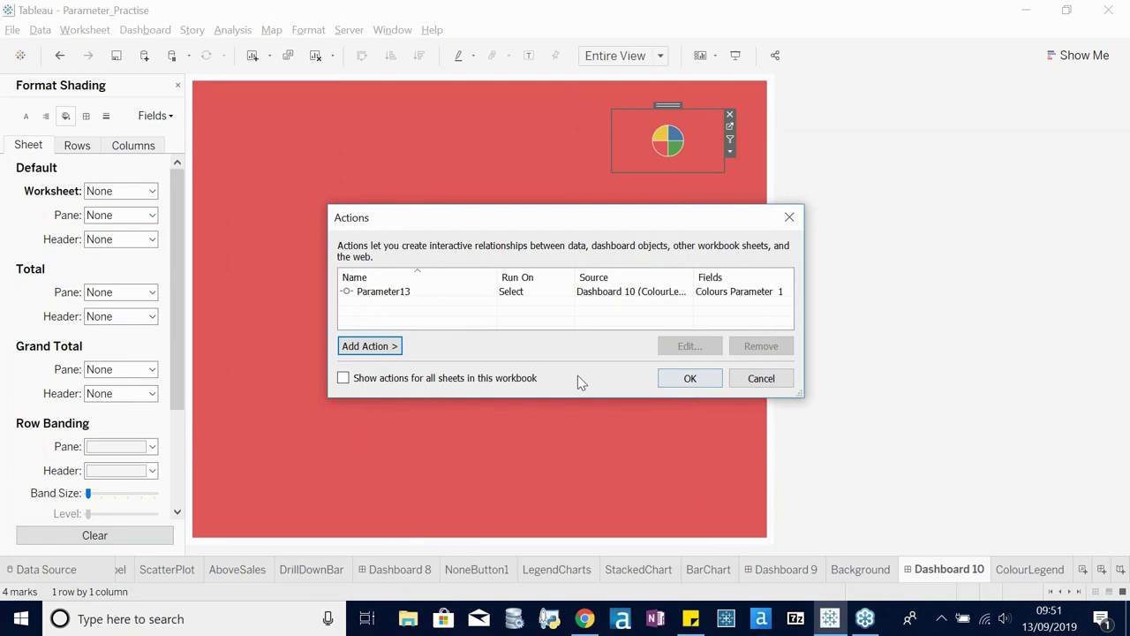
- Make the parameter action run on Hover and apply the dashboard actions
left_click(399, 299)
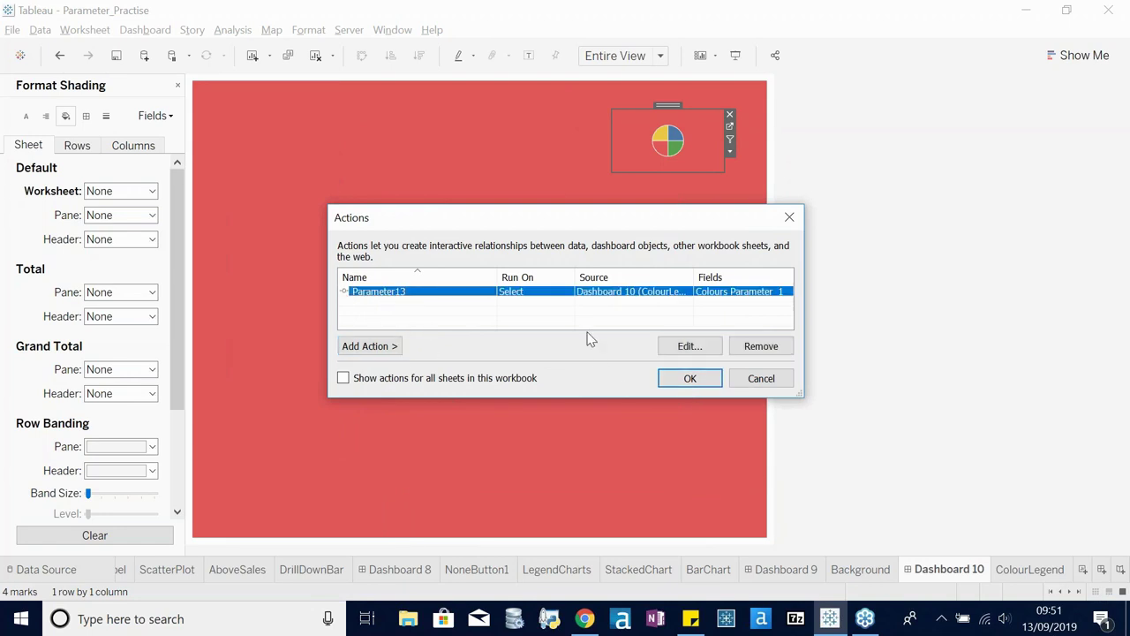
left_click(686, 345)
left_click(660, 232)
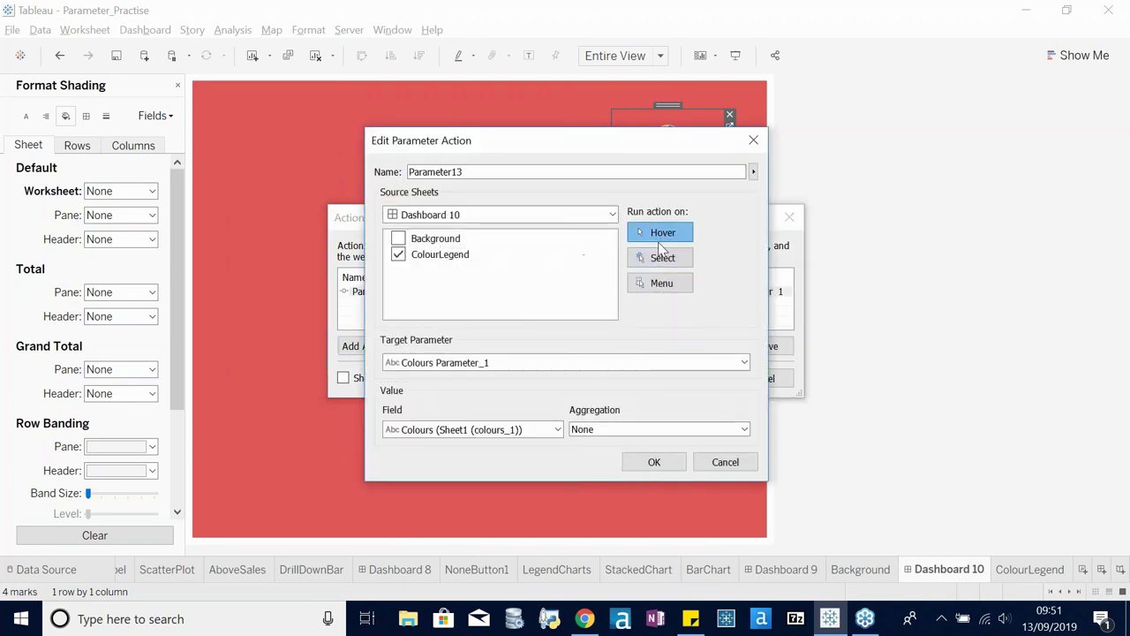
left_click(653, 462)
left_click(692, 377)
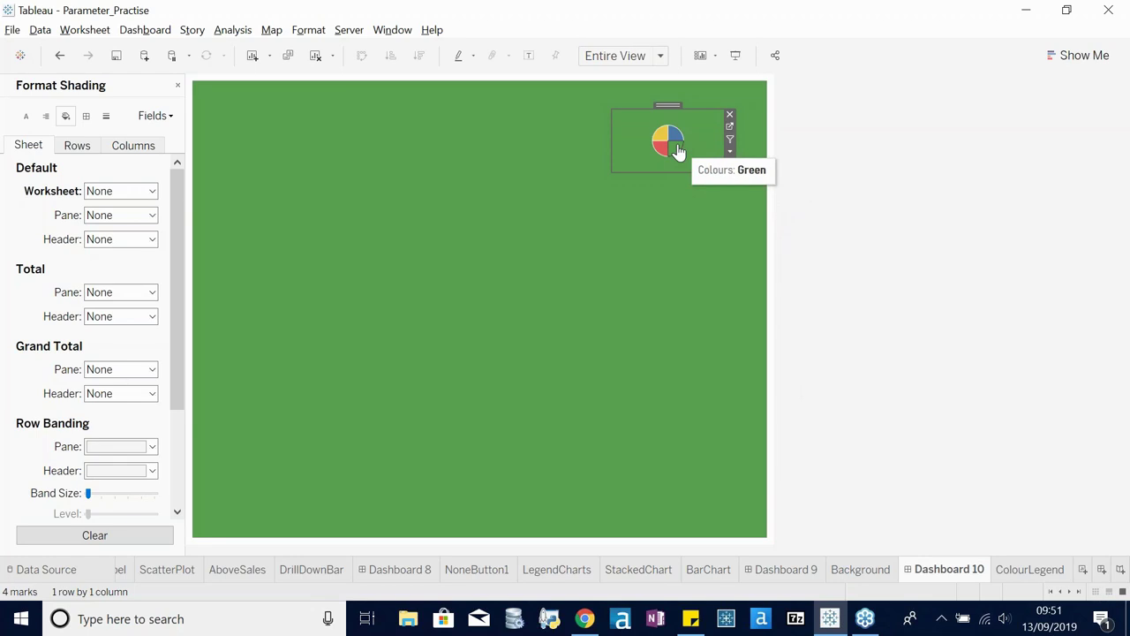
mouse_move(678, 137)
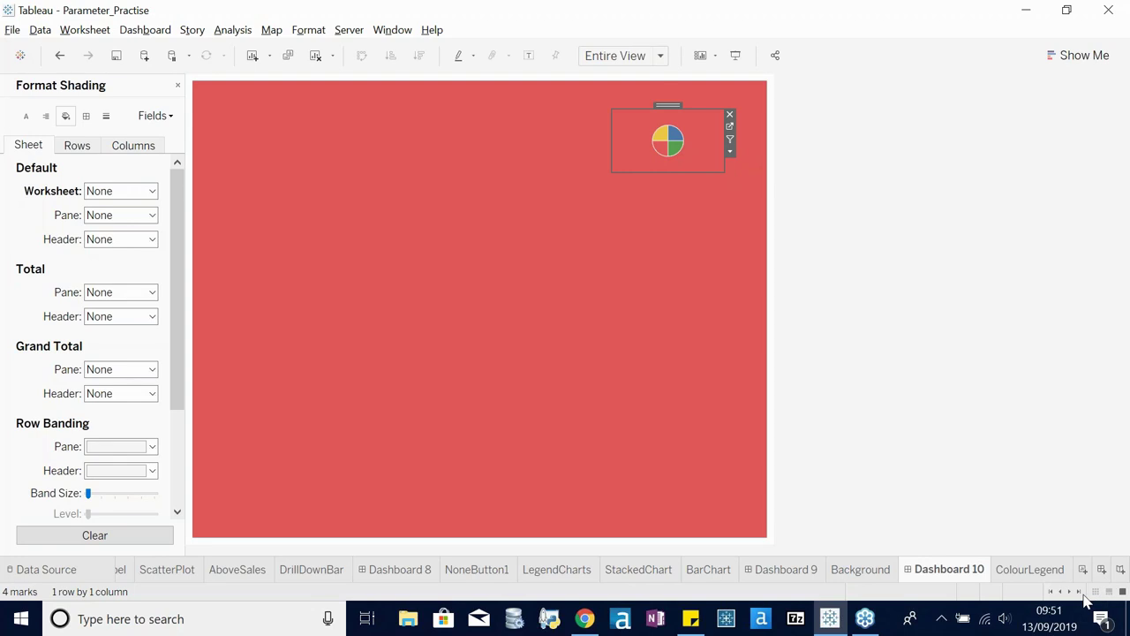
- Scroll the sheet tabs back to the 8.MapDetail dashboard and close the Format Shading pane
left_click(1061, 592)
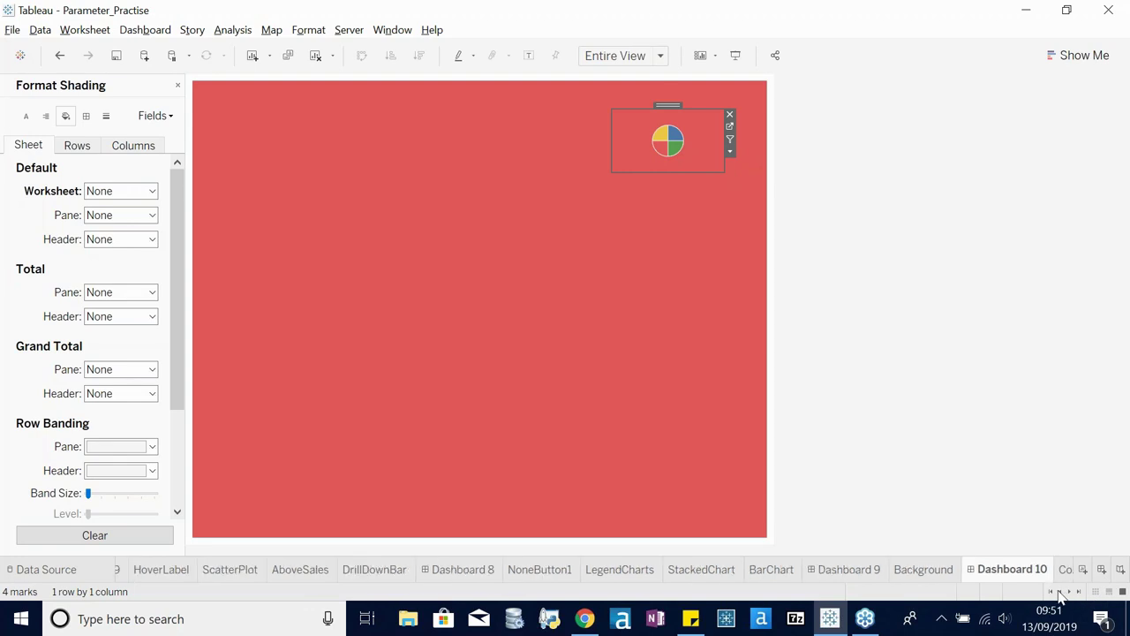
left_click(1059, 592)
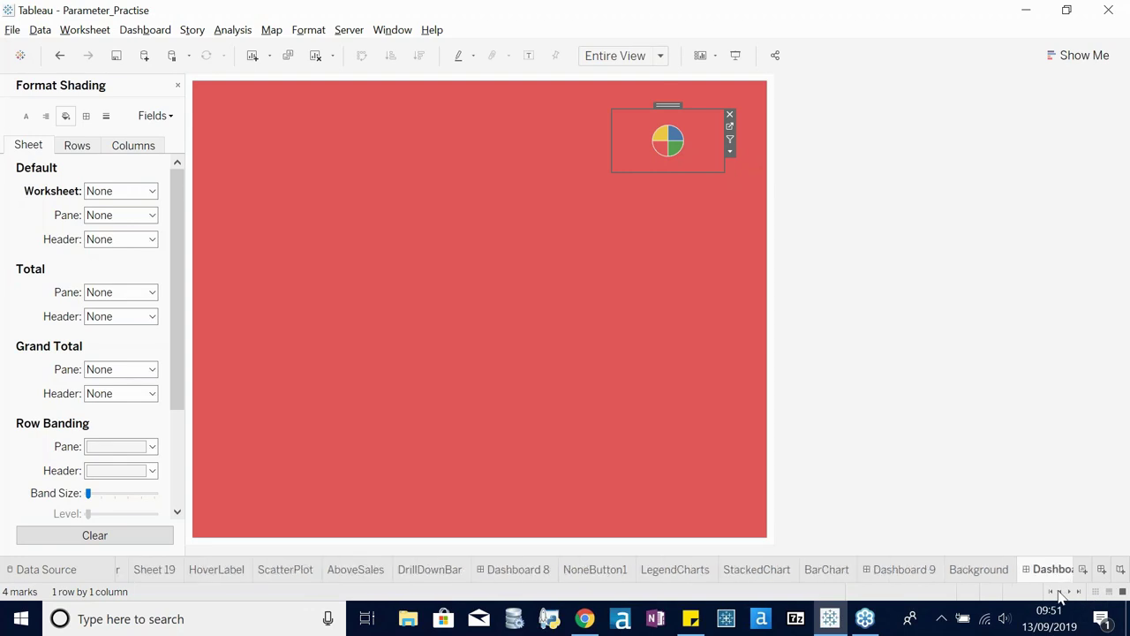
left_click(1060, 593)
left_click(1060, 593)
left_click(1060, 593)
left_click(1060, 593)
left_click(1060, 593)
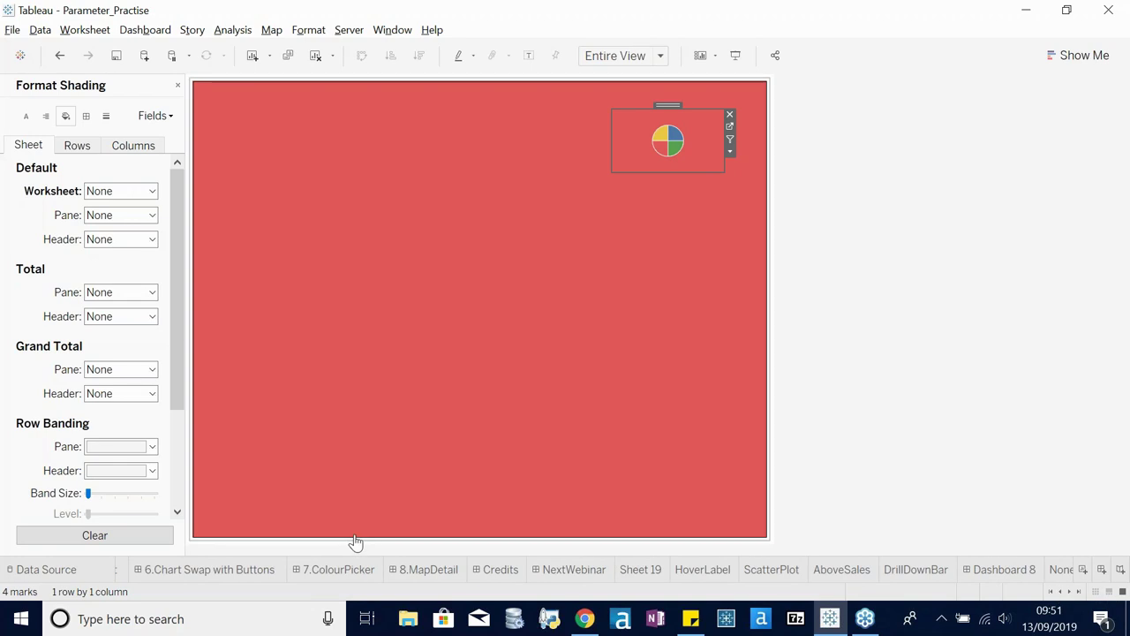
left_click(429, 572)
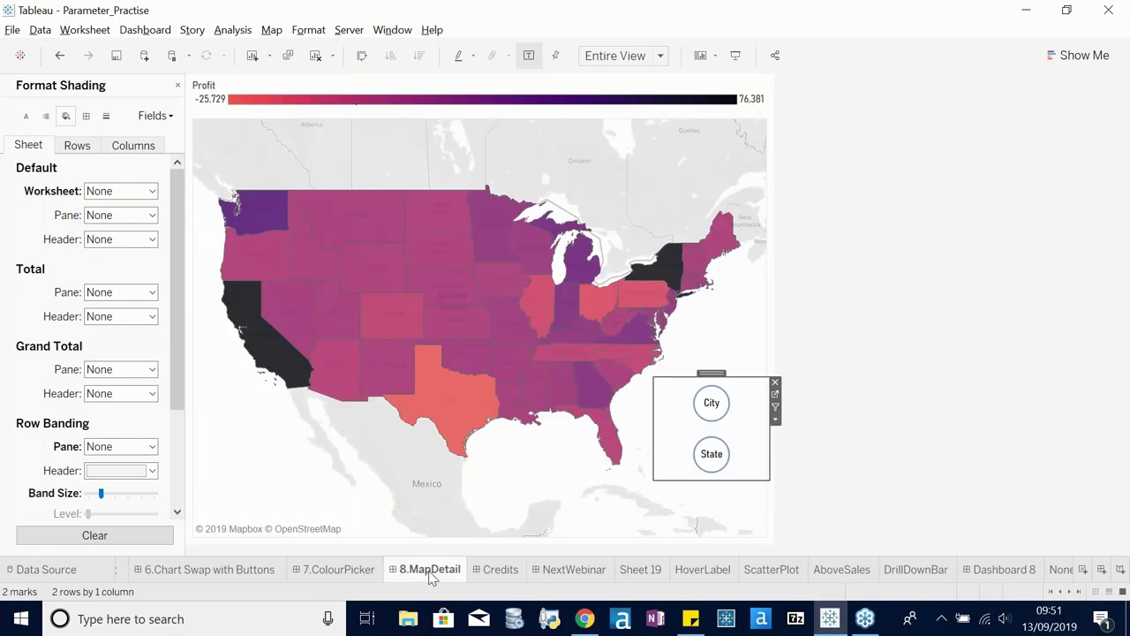
mouse_move(236, 199)
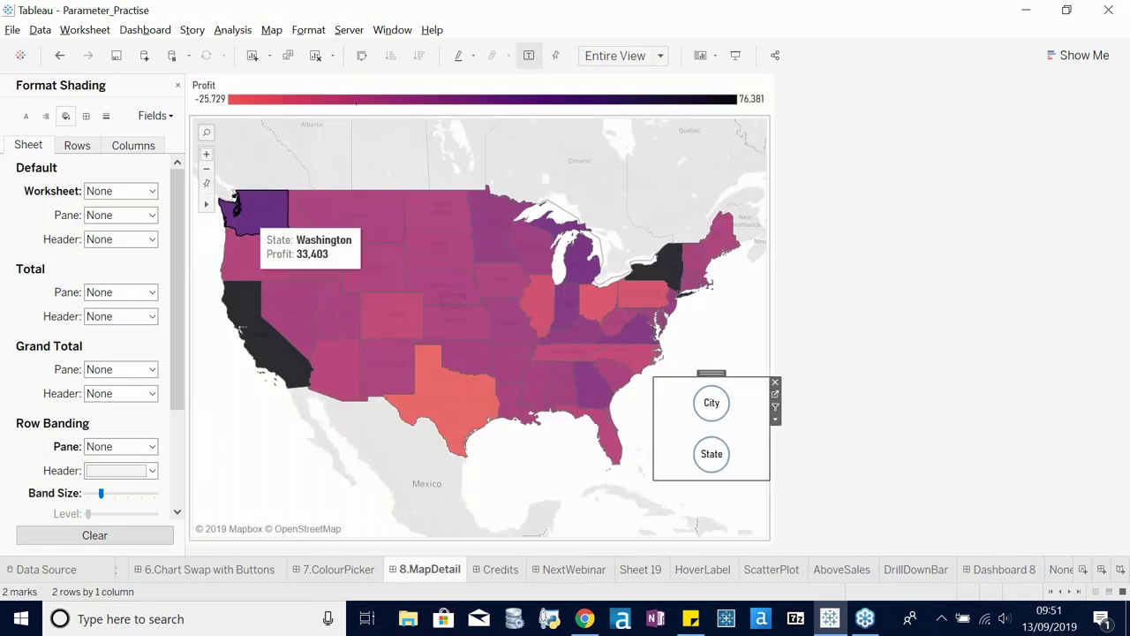
left_click(178, 88)
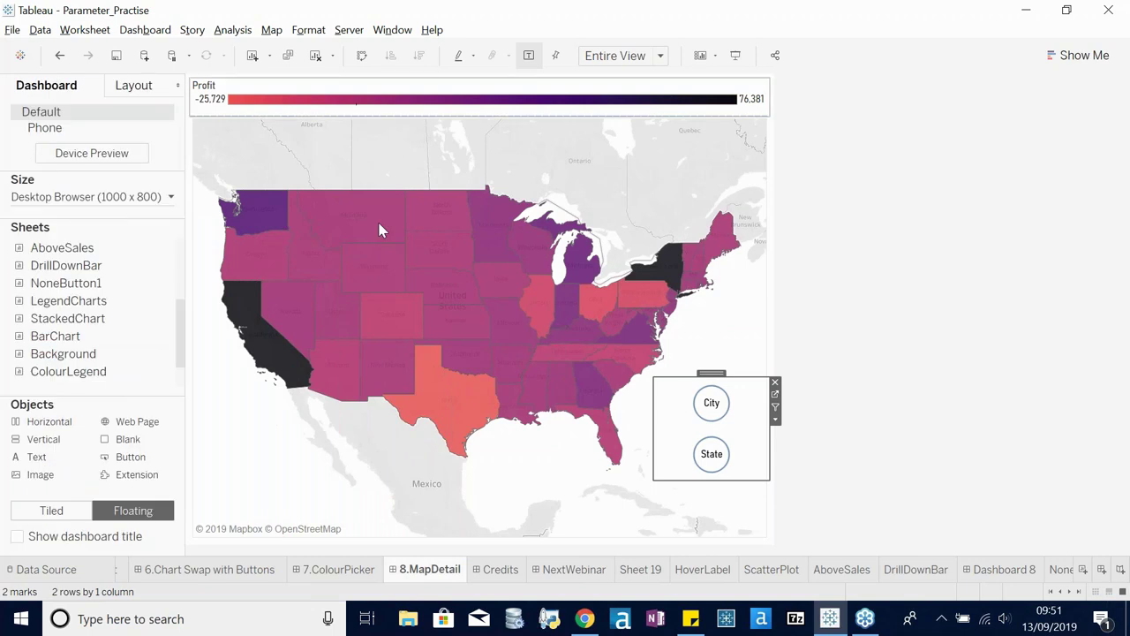
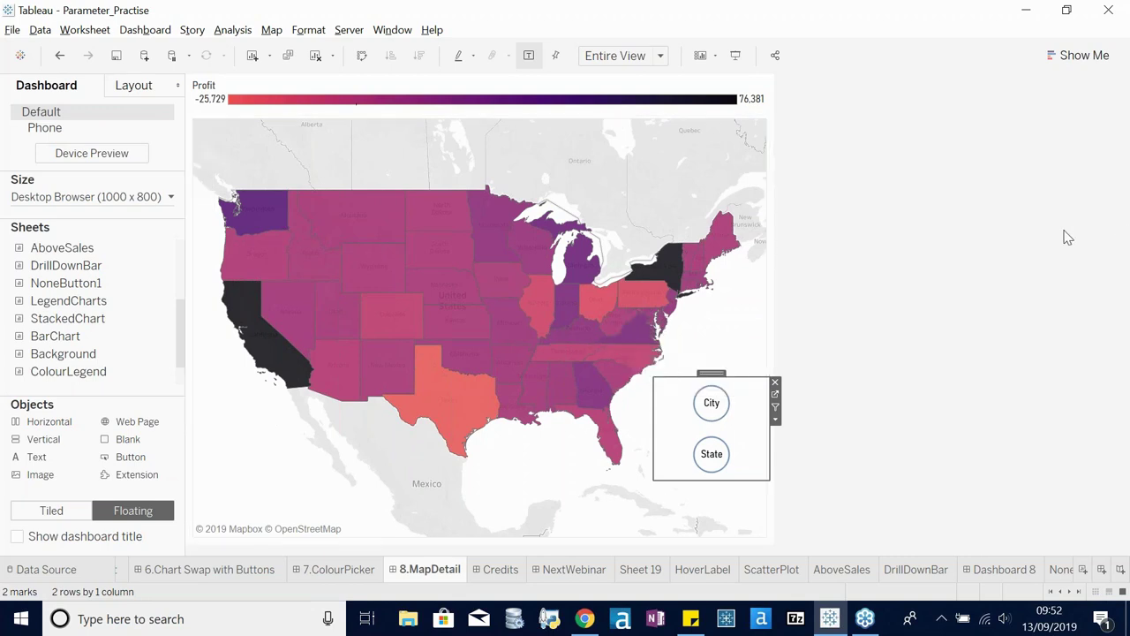
- Pick City in the 8.MapDetail toggle sheet to overlay city sales circles, then clear the selection
left_click(712, 408)
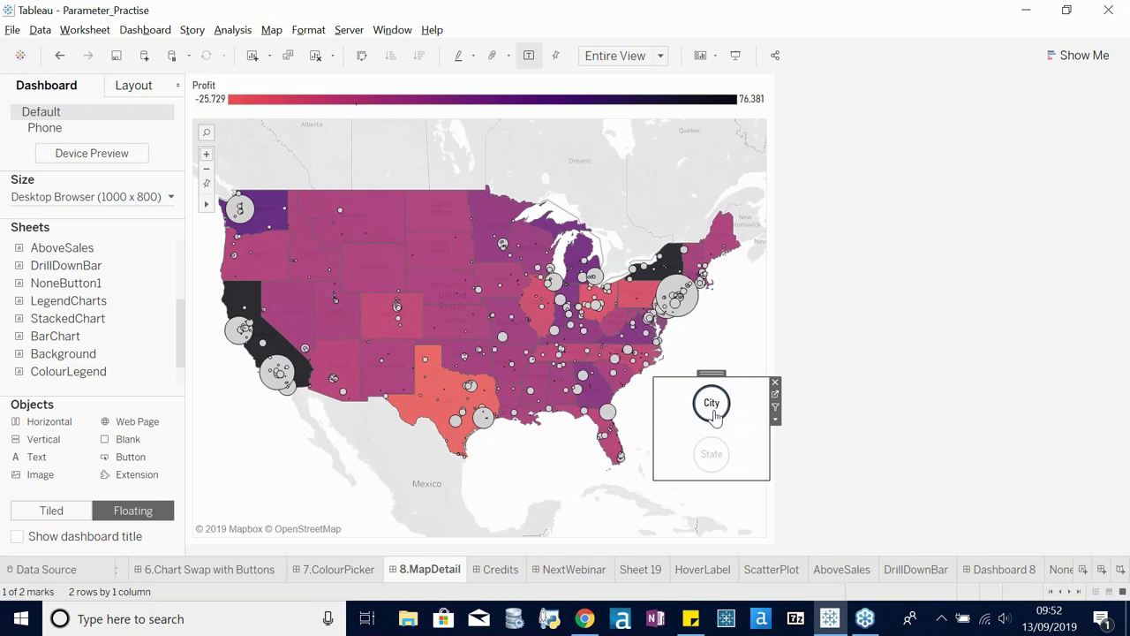
left_click(717, 461)
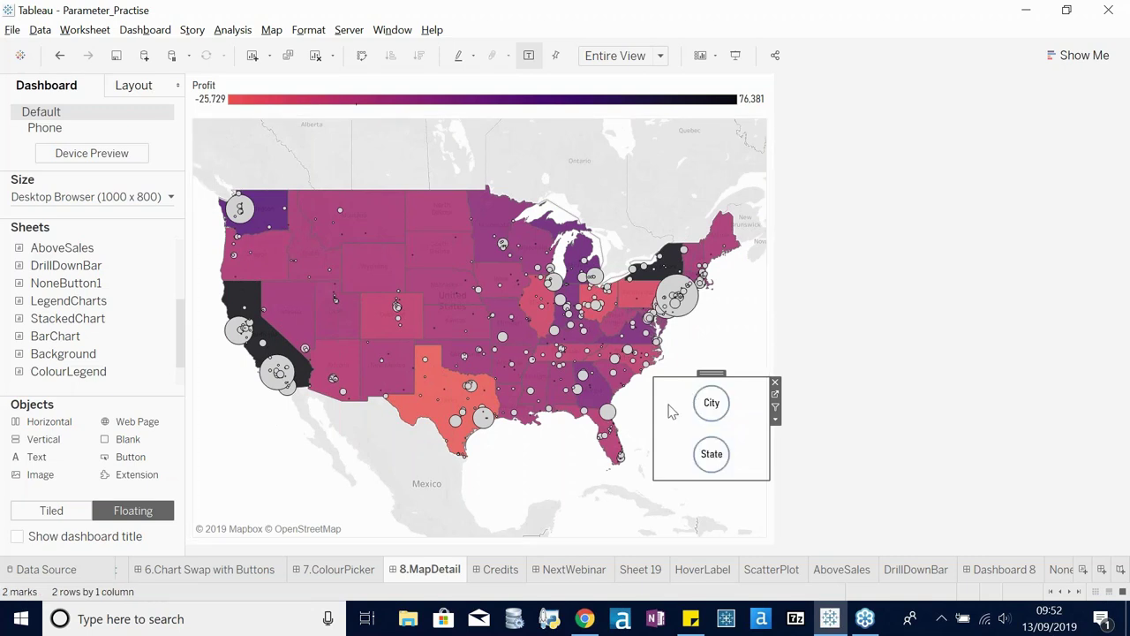
mouse_move(673, 289)
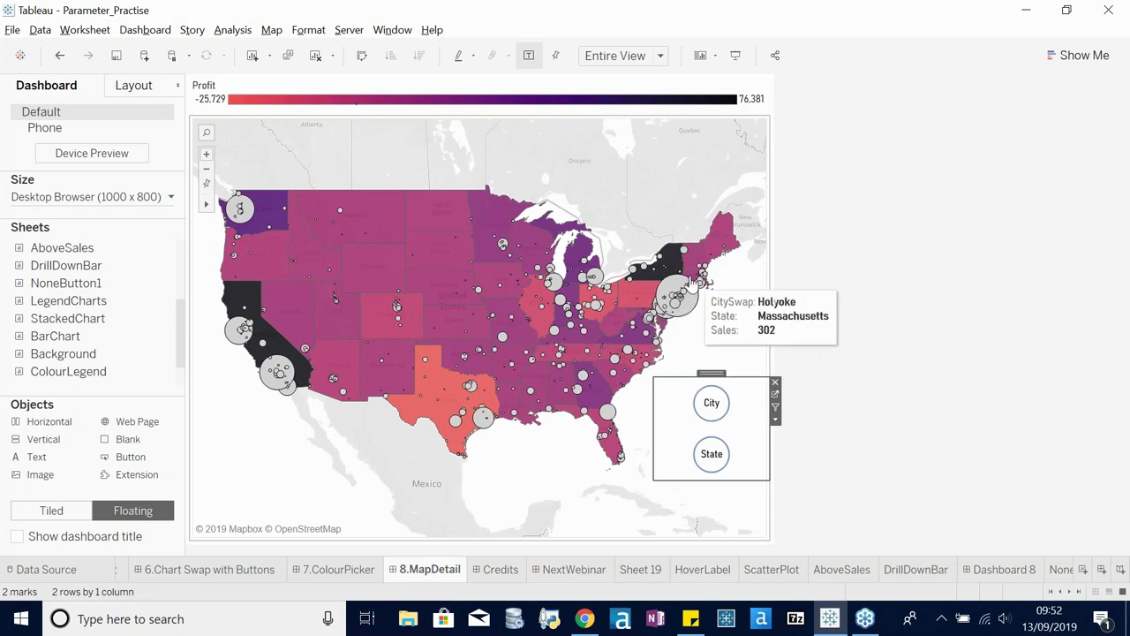
- Pick State in the toggle sheet to hide the city circles, then clear the selection
left_click(706, 458)
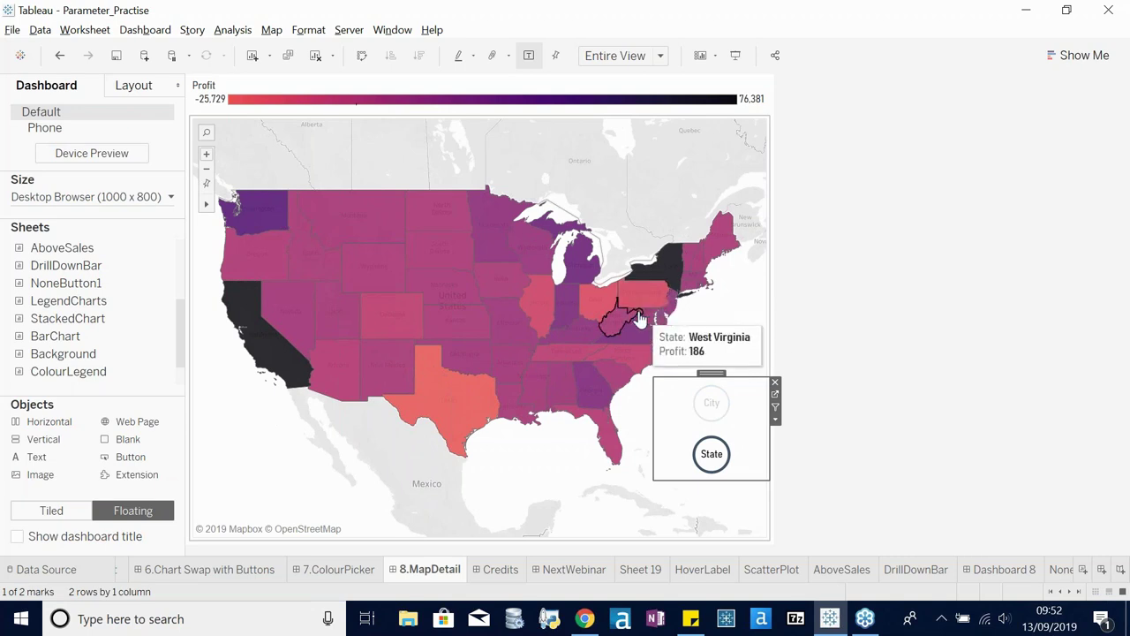
mouse_move(637, 331)
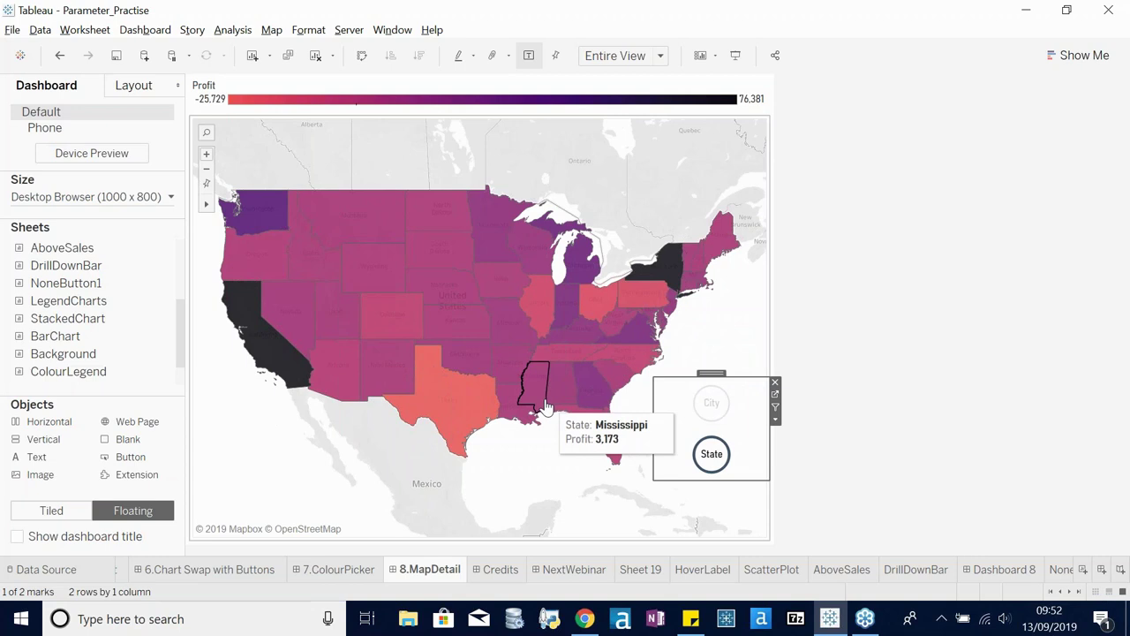
left_click(748, 404)
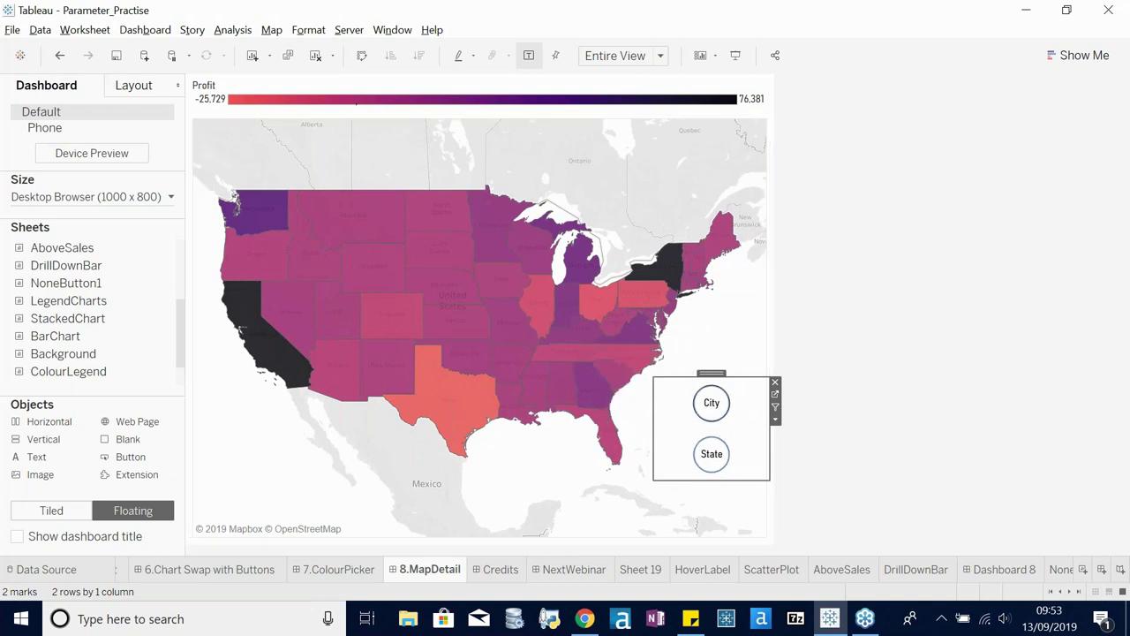
- Switch the toggle from State to City to restore city sales circles, then clear the selection
left_click(713, 453)
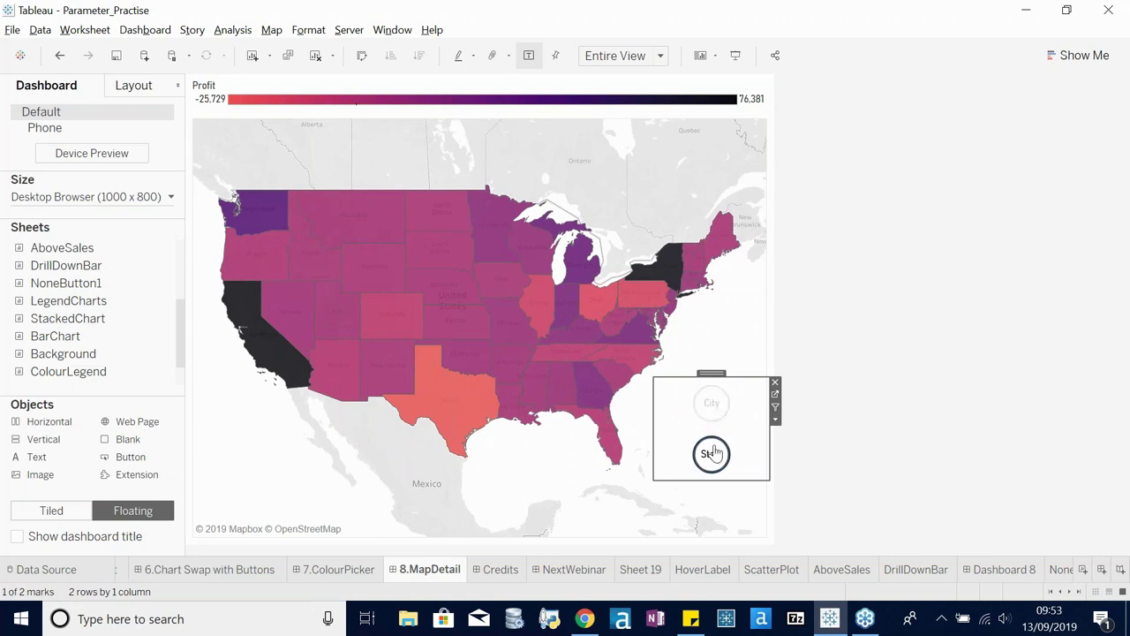
left_click(712, 403)
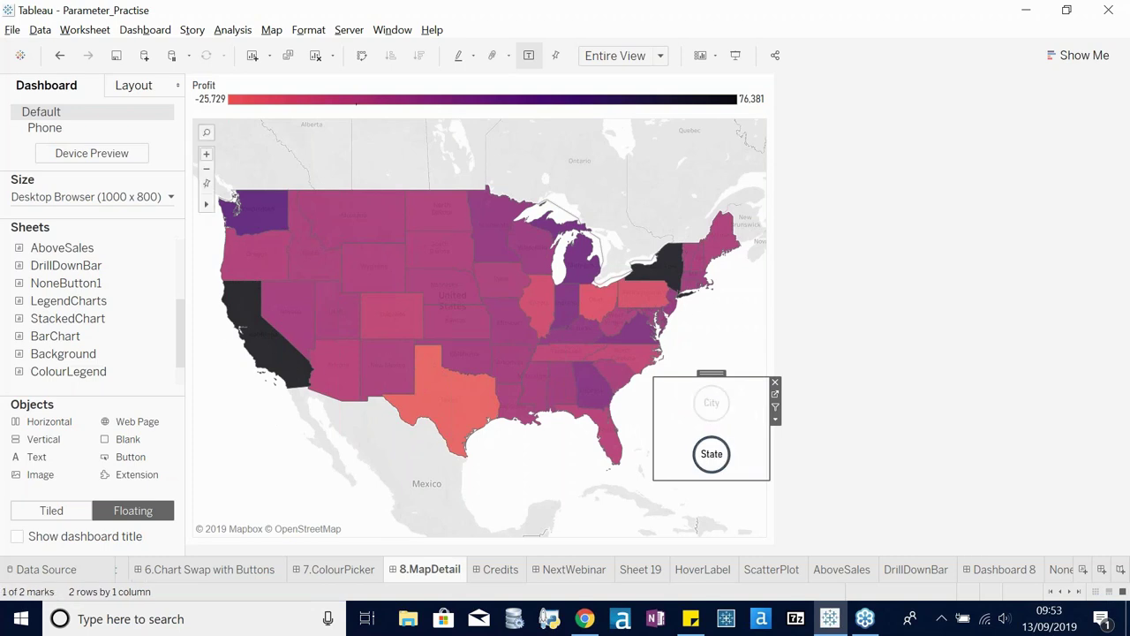
left_click(669, 441)
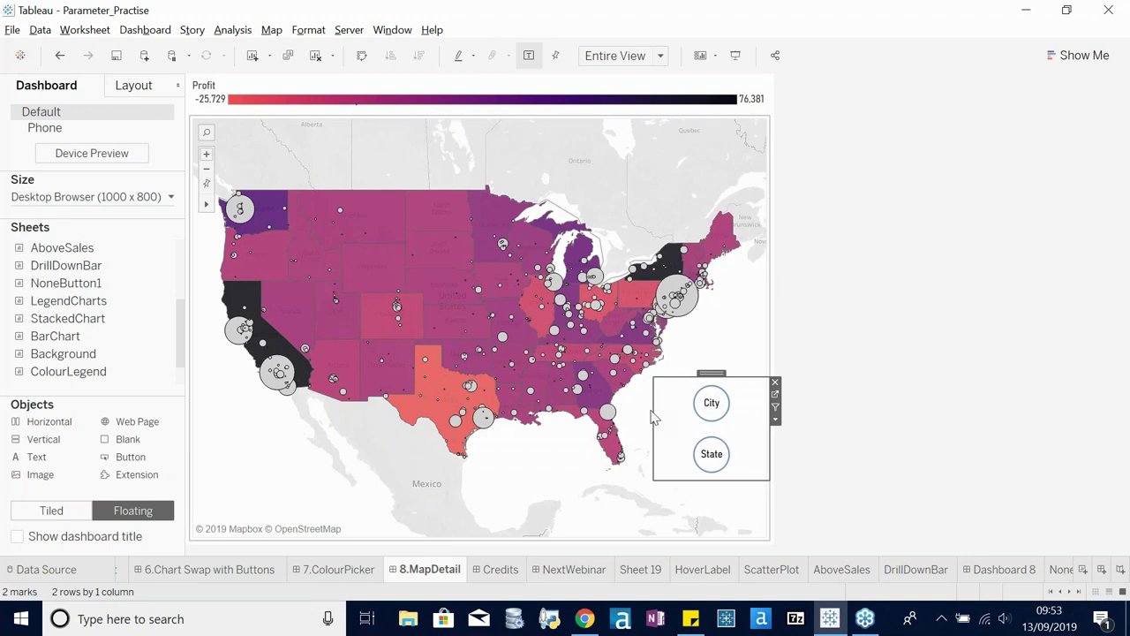
- Go to the Credits dashboard, then on to the NextWebinar dashboard about Tableau 2019.3
left_click(498, 573)
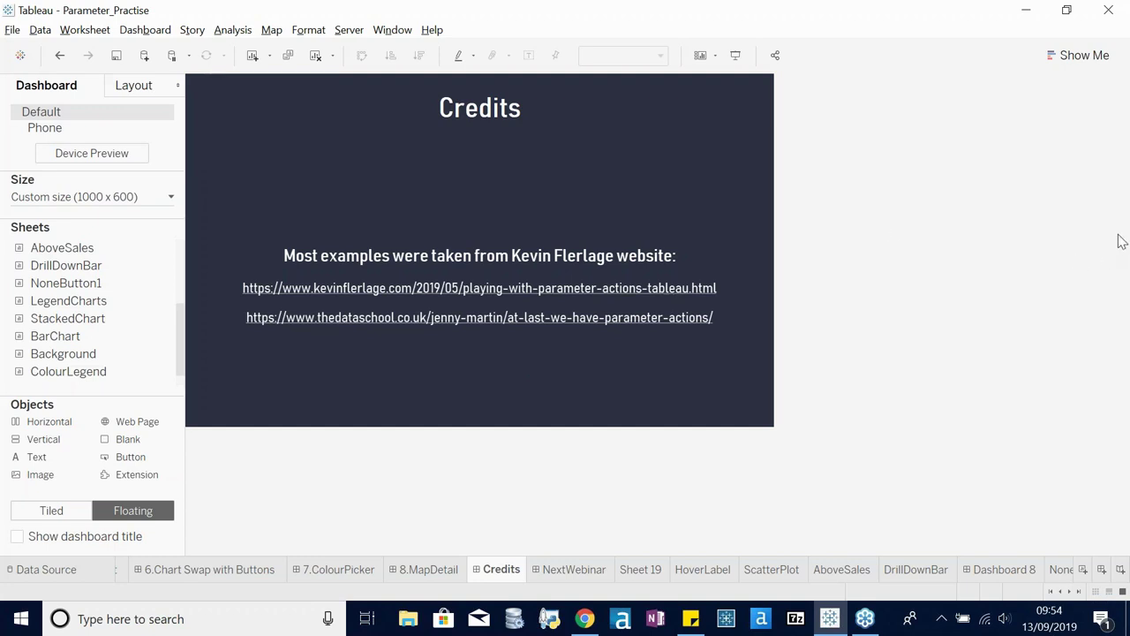
left_click(568, 570)
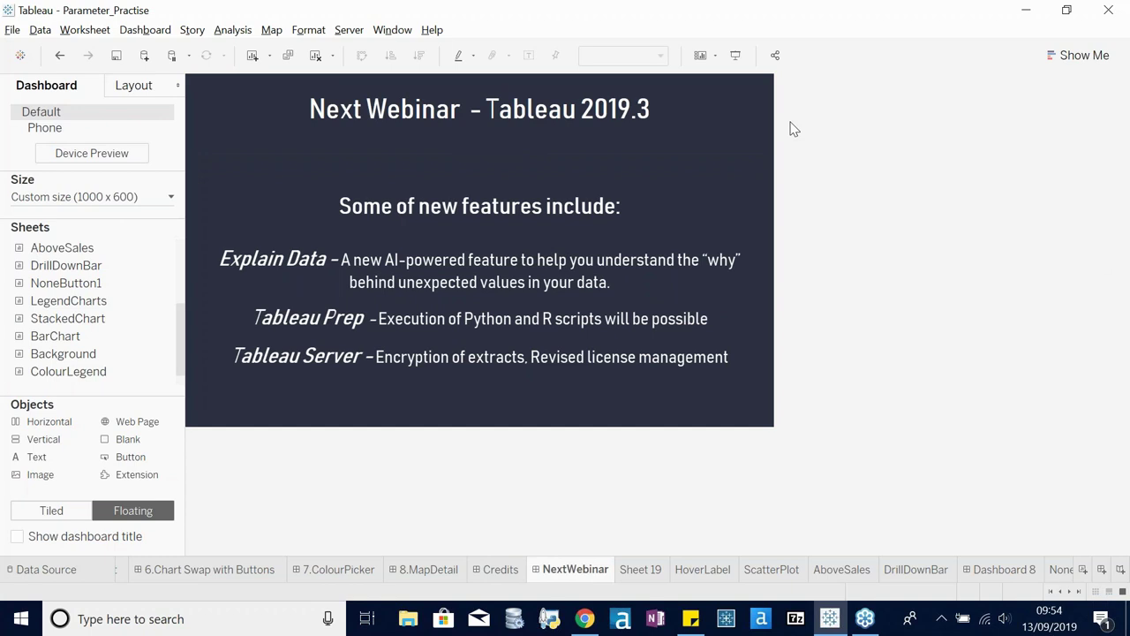